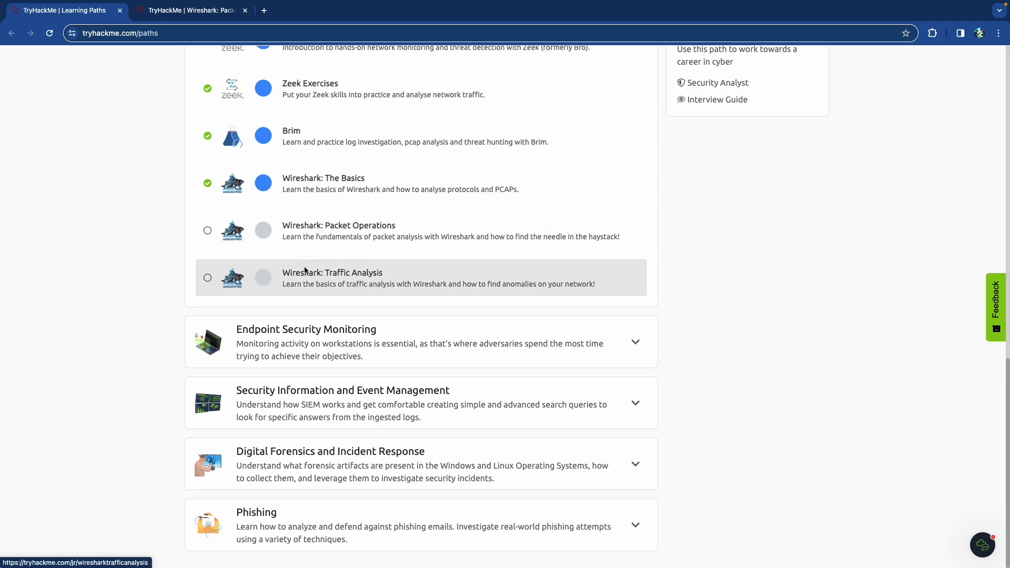
Step: Switch to the Wireshark: Packet Operations room and look over its list of tasks
{"action": "key", "text": "ctrl+Tab"}
{"action": "scroll", "coordinate": [282, 257], "scroll_direction": "down", "scroll_amount": 7}
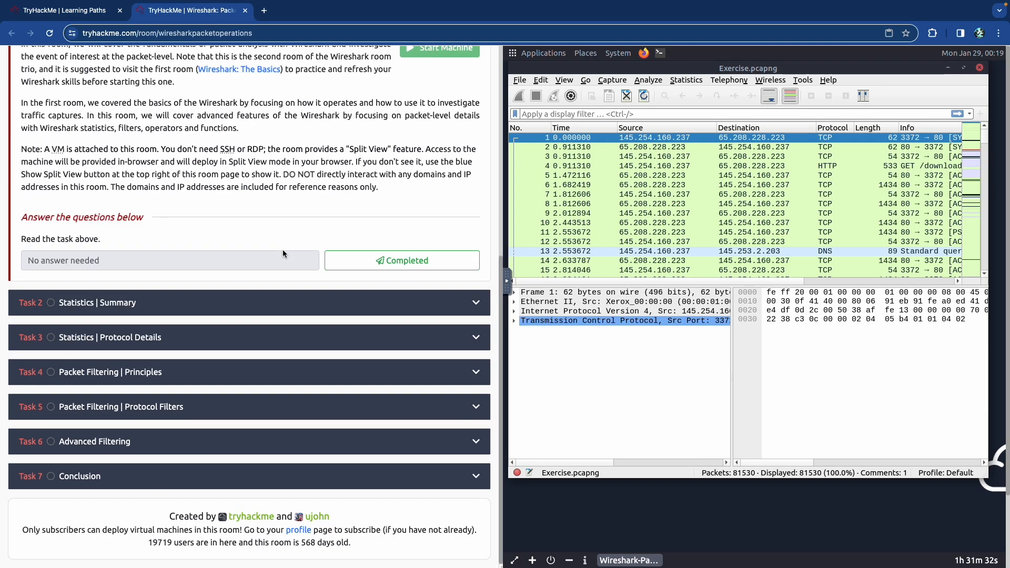
{"action": "scroll", "coordinate": [134, 526], "scroll_direction": "up", "scroll_amount": 5}
{"action": "scroll", "coordinate": [132, 527], "scroll_direction": "up", "scroll_amount": 1}
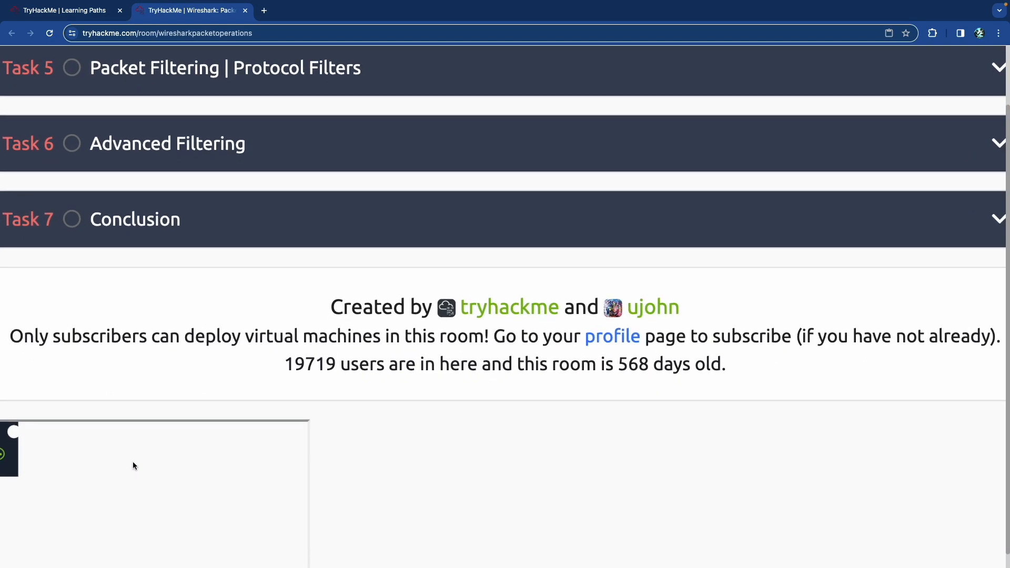
{"action": "scroll", "coordinate": [204, 340], "scroll_direction": "down", "scroll_amount": 5}
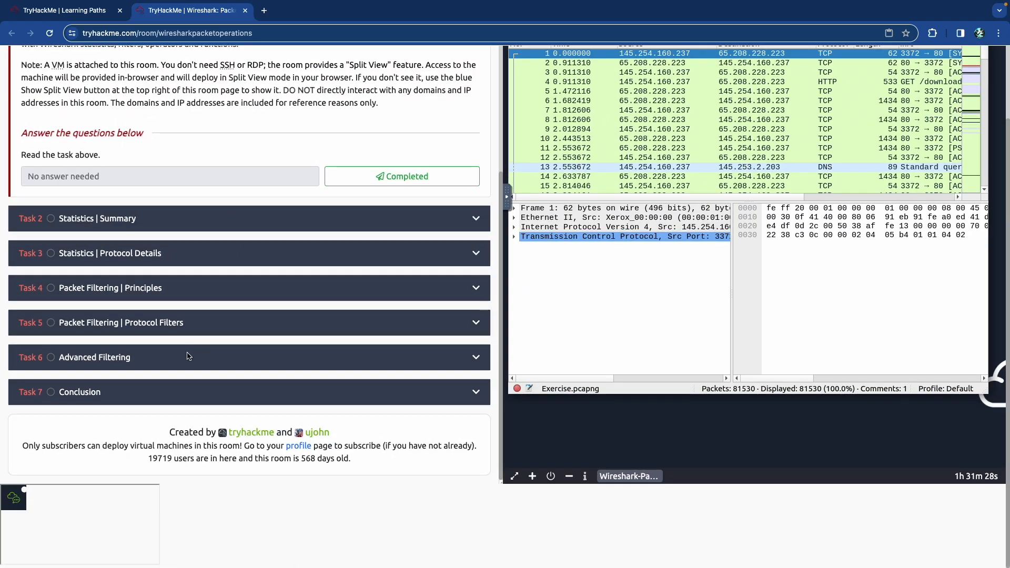
{"action": "scroll", "coordinate": [168, 370], "scroll_direction": "up", "scroll_amount": 10}
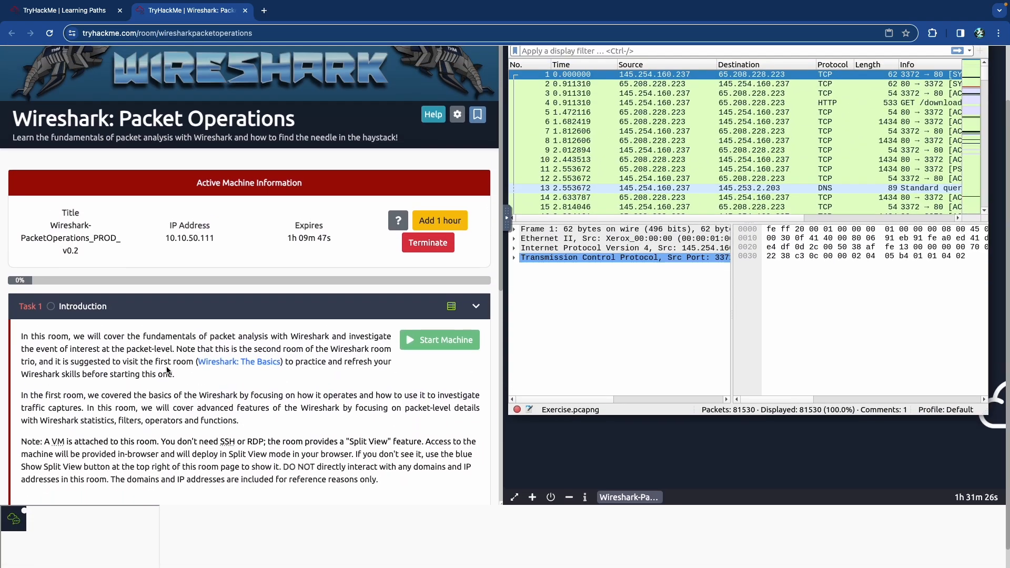
Step: Read the Task 1 Introduction, including the note about the attached VM and its Split View feature
{"action": "scroll", "coordinate": [167, 371], "scroll_direction": "up", "scroll_amount": 1}
{"action": "scroll", "coordinate": [161, 370], "scroll_direction": "down", "scroll_amount": 1}
{"action": "scroll", "coordinate": [161, 370], "scroll_direction": "down", "scroll_amount": 1}
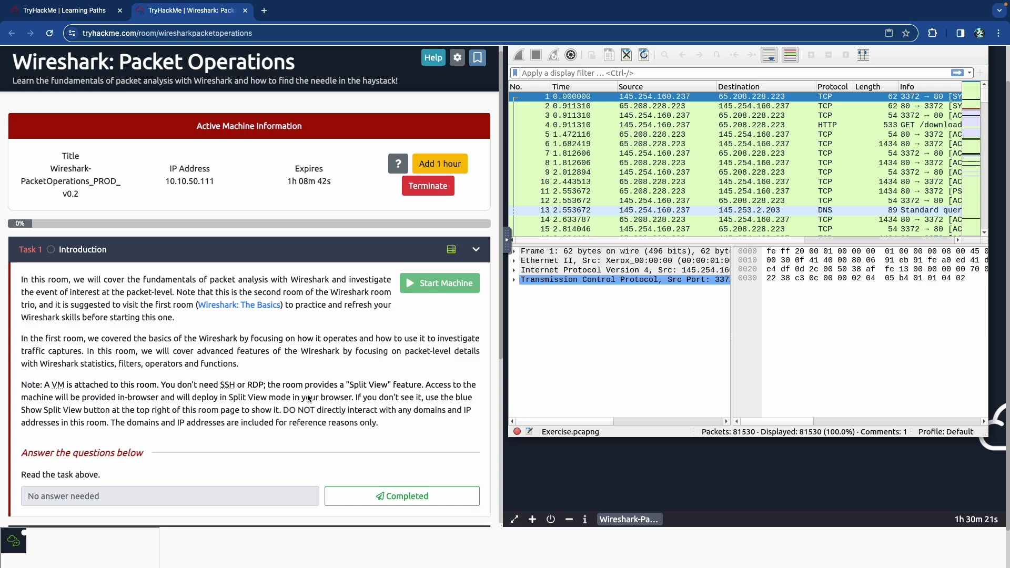
{"action": "scroll", "coordinate": [308, 399], "scroll_direction": "down", "scroll_amount": 1}
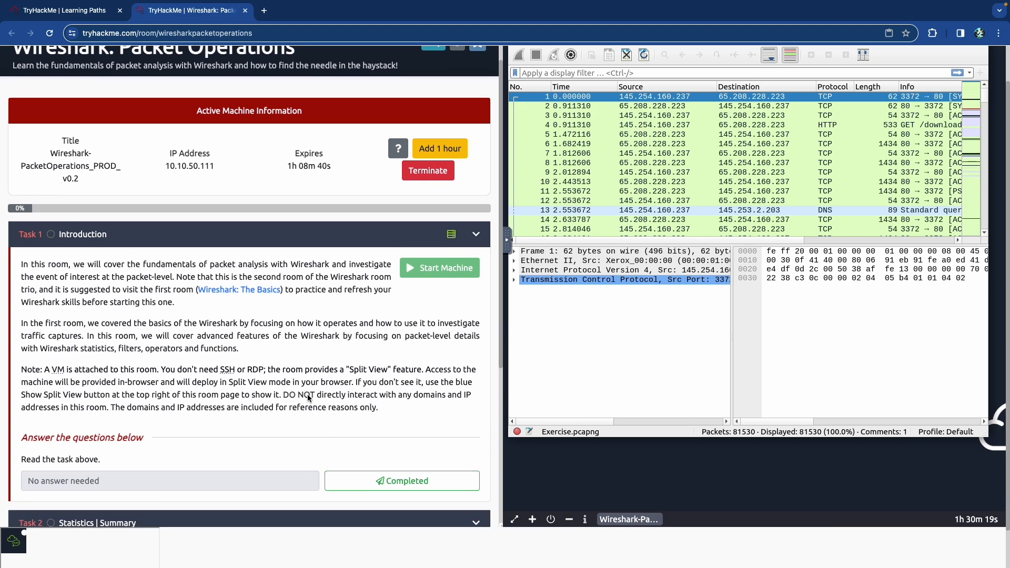
{"action": "scroll", "coordinate": [308, 399], "scroll_direction": "down", "scroll_amount": 1}
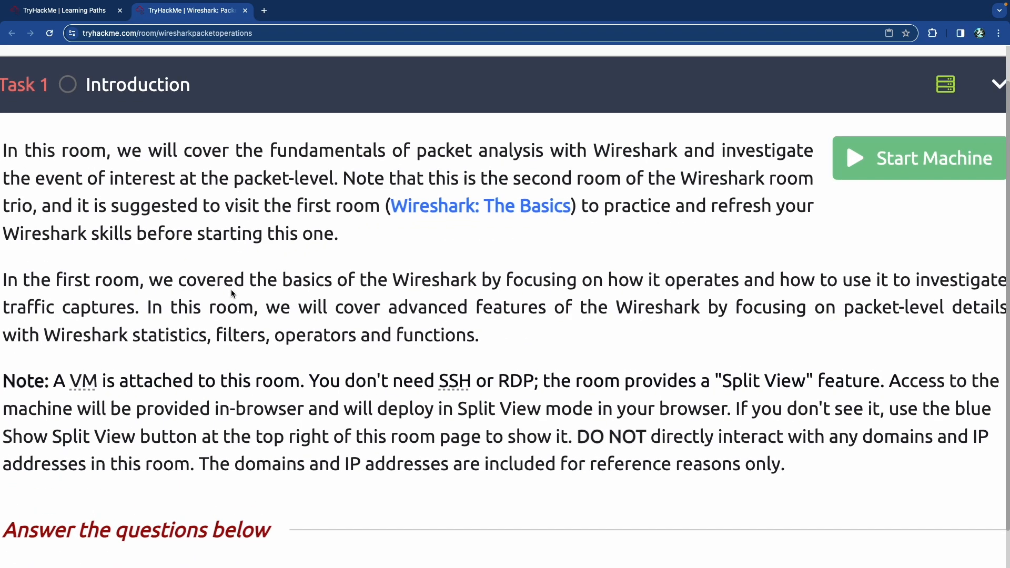
{"action": "scroll", "coordinate": [231, 289], "scroll_direction": "right", "scroll_amount": 1}
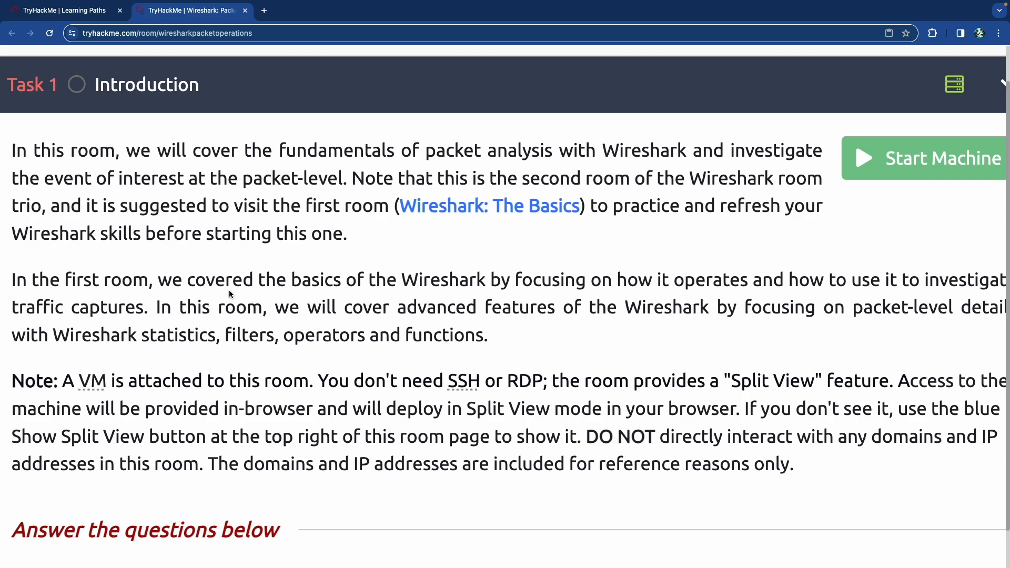
{"action": "scroll", "coordinate": [229, 291], "scroll_direction": "right", "scroll_amount": 1}
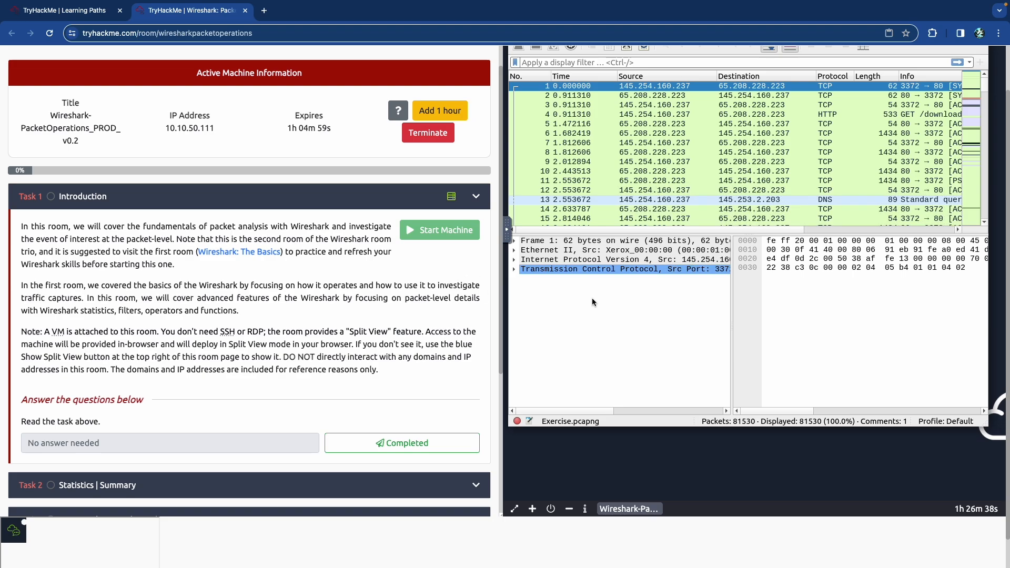
Step: Minimize the Exercise.pcapng capture window in the virtual machine and restore it
{"action": "scroll", "coordinate": [507, 324], "scroll_direction": "up", "scroll_amount": 5}
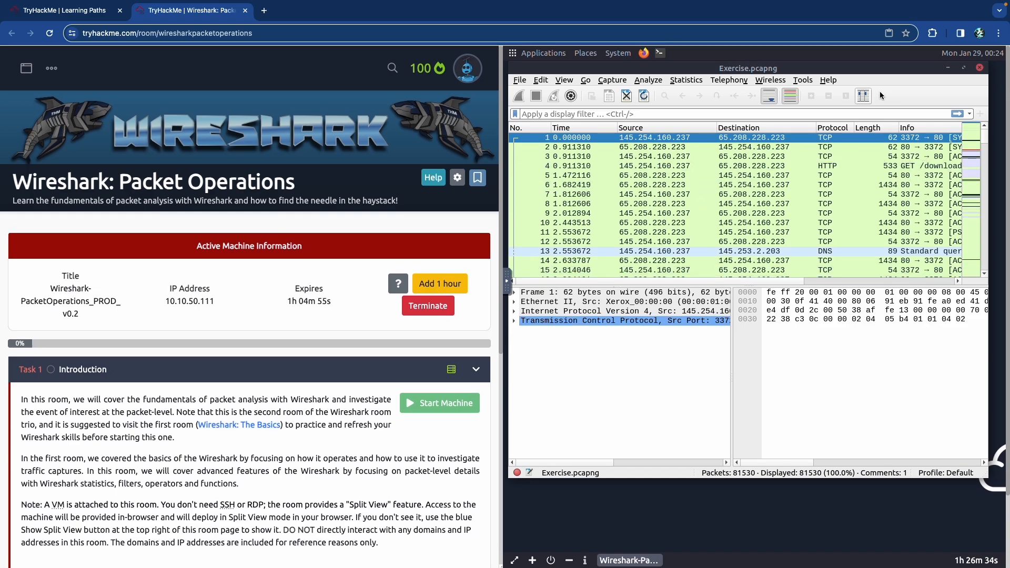
{"action": "left_click", "coordinate": [949, 67]}
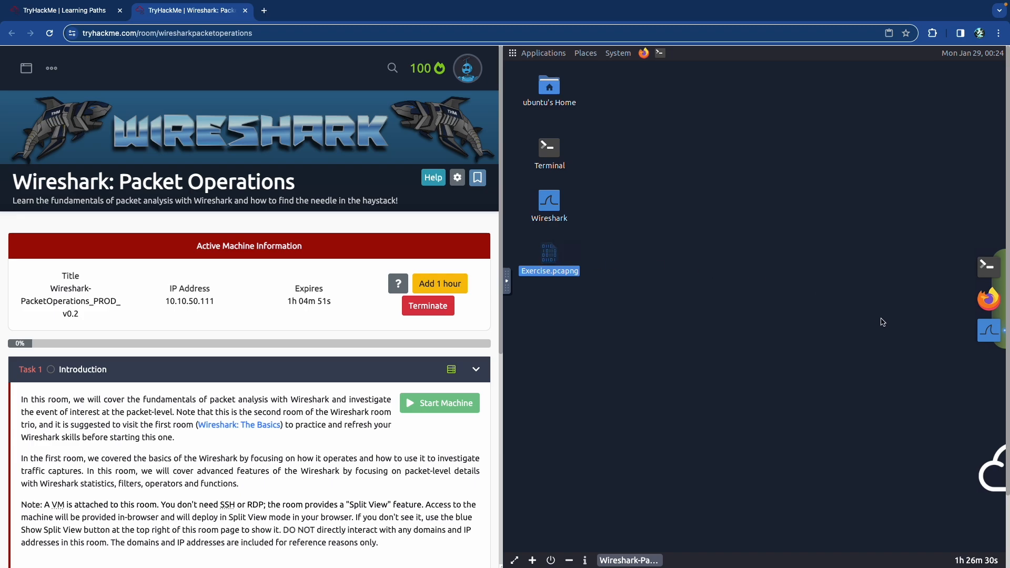
{"action": "left_click", "coordinate": [989, 336]}
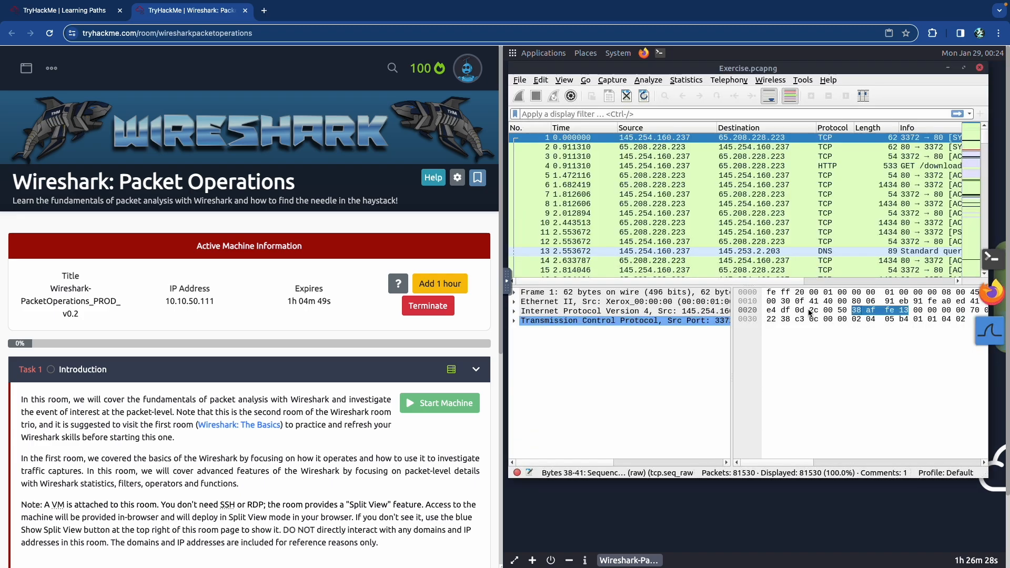
Step: Mark the Task 1 Introduction as completed and open Task 2, Statistics | Summary
{"action": "scroll", "coordinate": [242, 267], "scroll_direction": "down", "scroll_amount": 4}
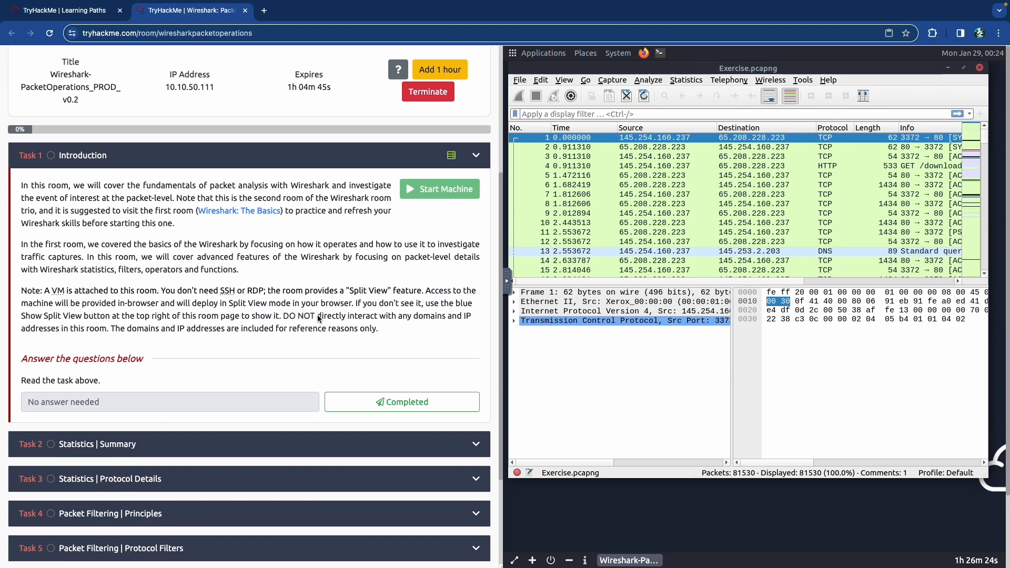
{"action": "left_click", "coordinate": [363, 401]}
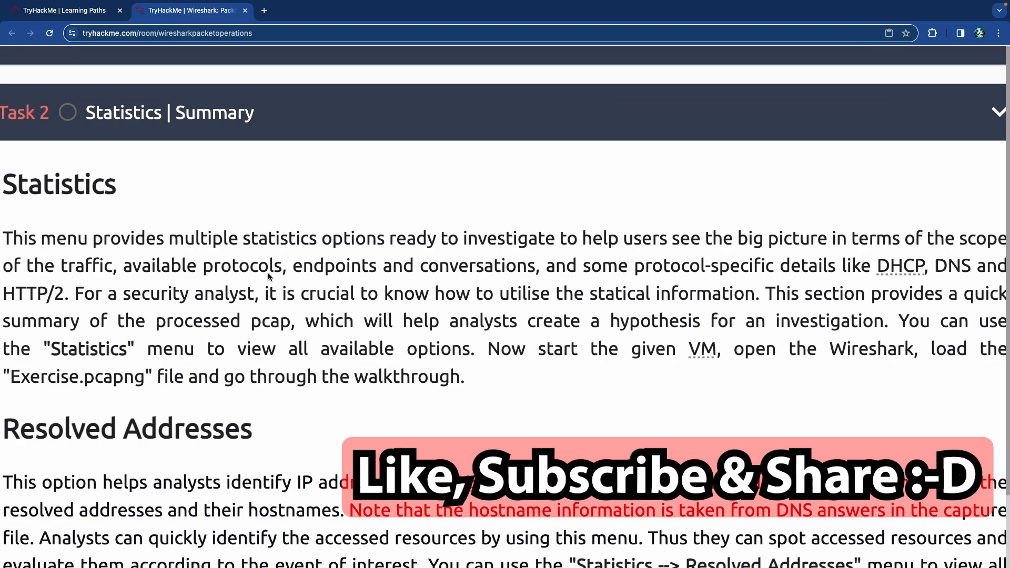
Step: Read the Statistics section of Task 2 on what the Statistics menu offers for an investigation
{"action": "scroll", "coordinate": [268, 273], "scroll_direction": "down", "scroll_amount": 1}
{"action": "scroll", "coordinate": [267, 272], "scroll_direction": "left", "scroll_amount": 1}
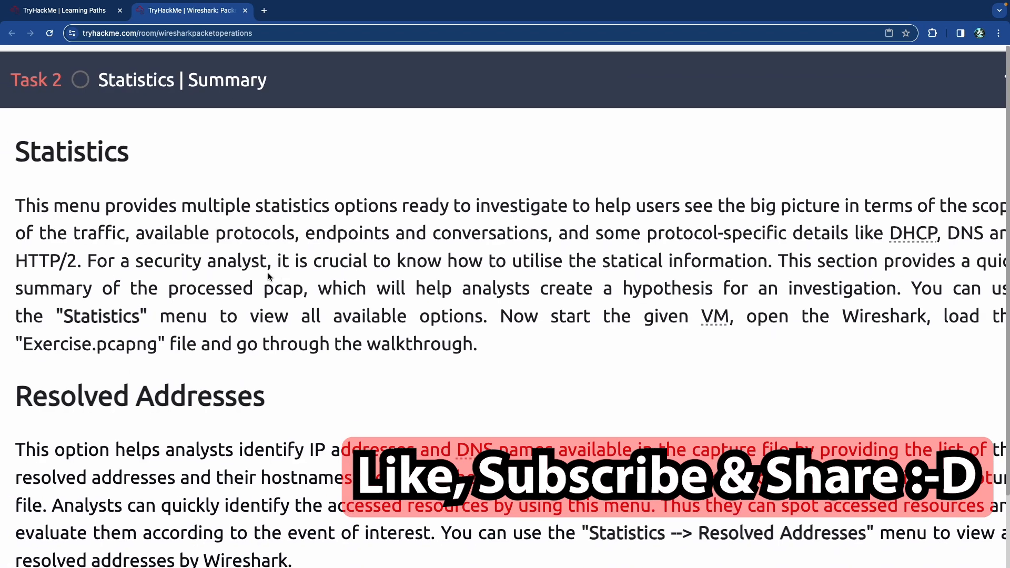
{"action": "scroll", "coordinate": [267, 273], "scroll_direction": "down", "scroll_amount": 1}
{"action": "scroll", "coordinate": [268, 273], "scroll_direction": "right", "scroll_amount": 1}
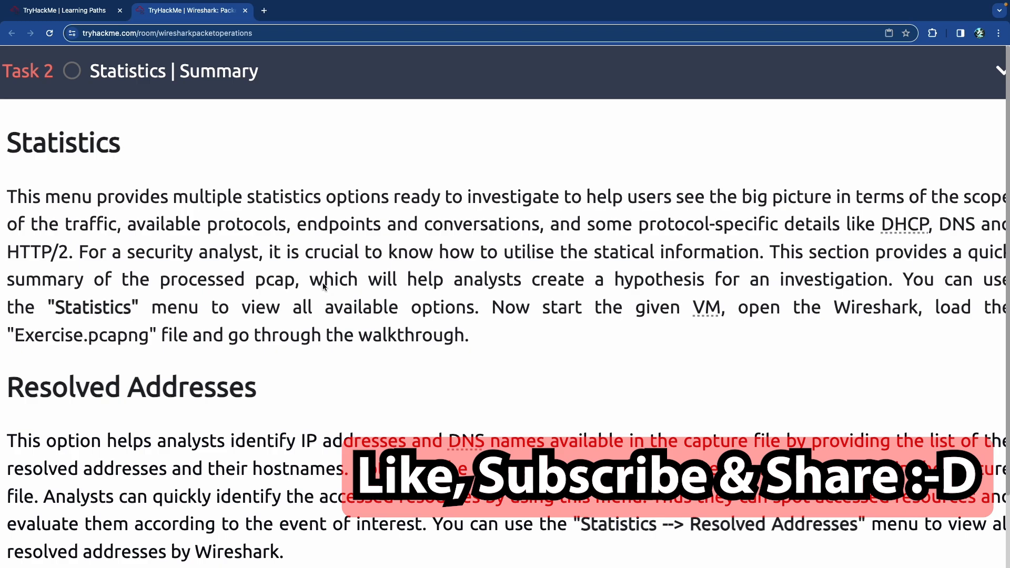
{"action": "scroll", "coordinate": [326, 287], "scroll_direction": "right", "scroll_amount": 2}
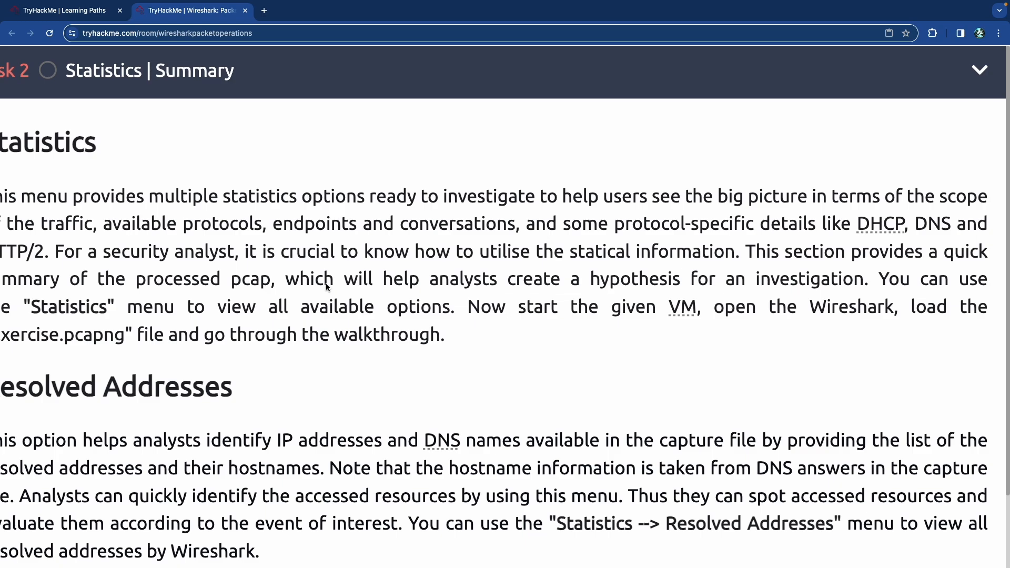
{"action": "scroll", "coordinate": [326, 287], "scroll_direction": "down", "scroll_amount": 3}
{"action": "scroll", "coordinate": [326, 287], "scroll_direction": "left", "scroll_amount": 2}
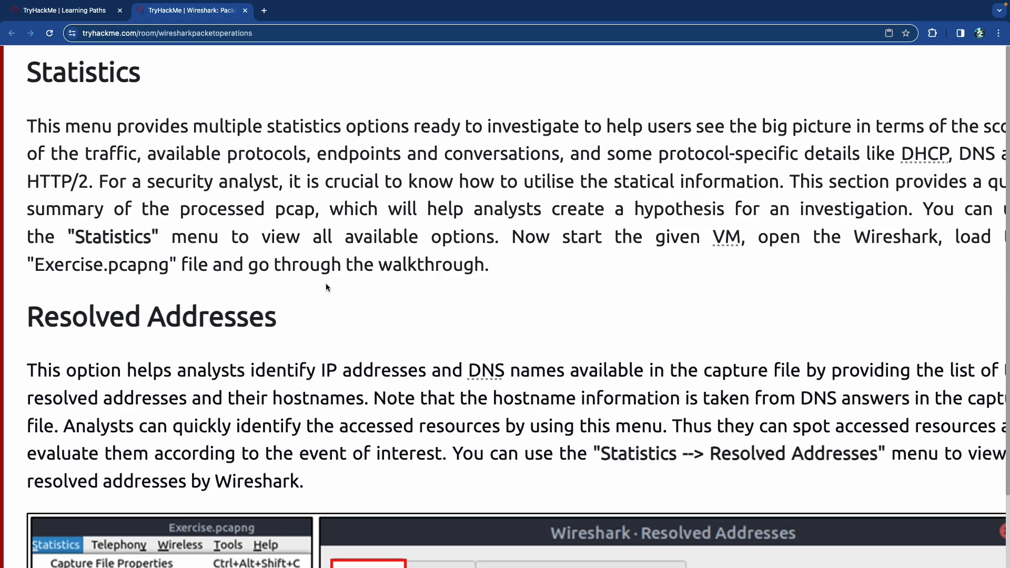
{"action": "scroll", "coordinate": [326, 287], "scroll_direction": "right", "scroll_amount": 2}
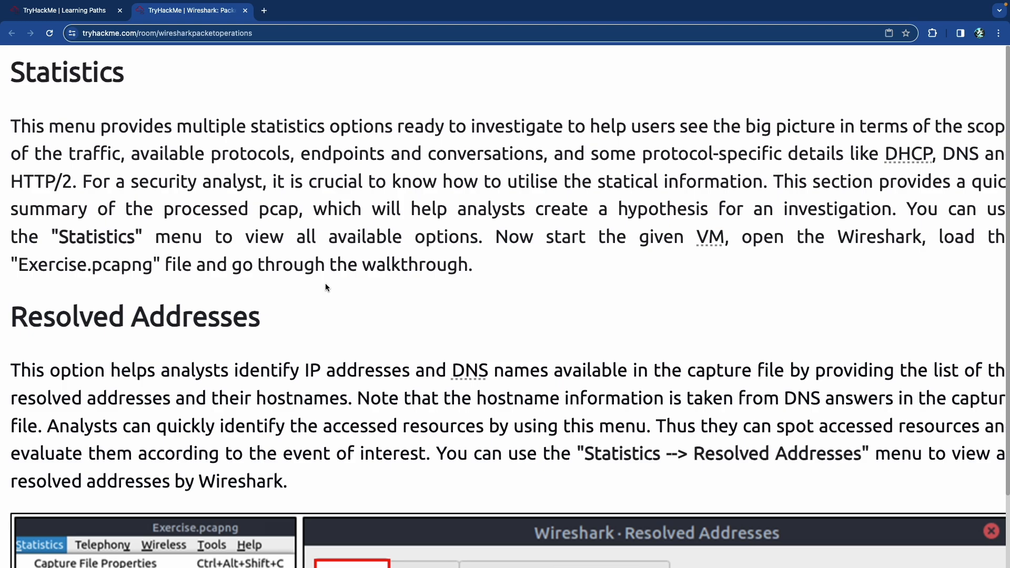
{"action": "scroll", "coordinate": [325, 287], "scroll_direction": "right", "scroll_amount": 2}
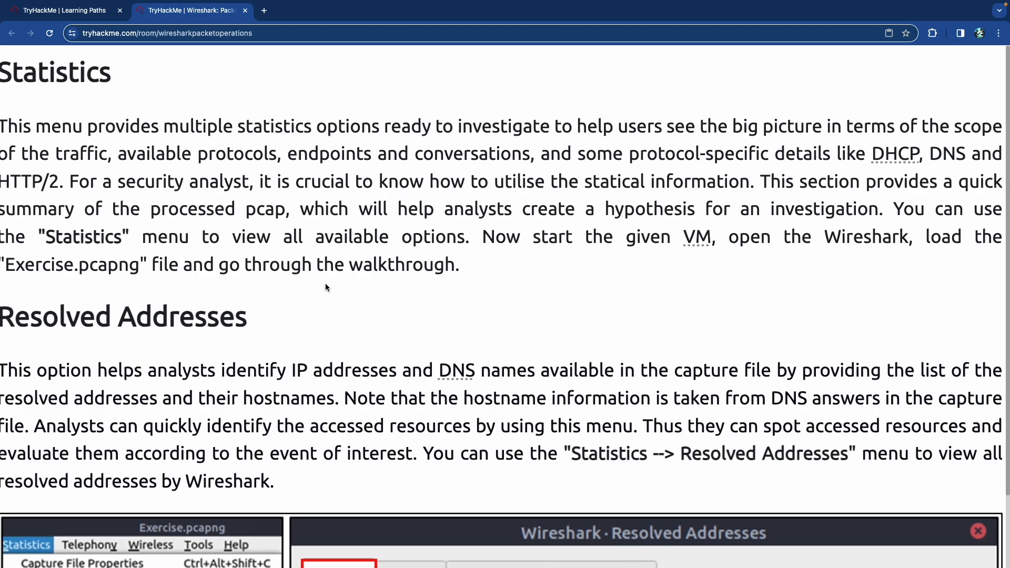
{"action": "scroll", "coordinate": [325, 287], "scroll_direction": "left", "scroll_amount": 3}
{"action": "scroll", "coordinate": [325, 286], "scroll_direction": "right", "scroll_amount": 1}
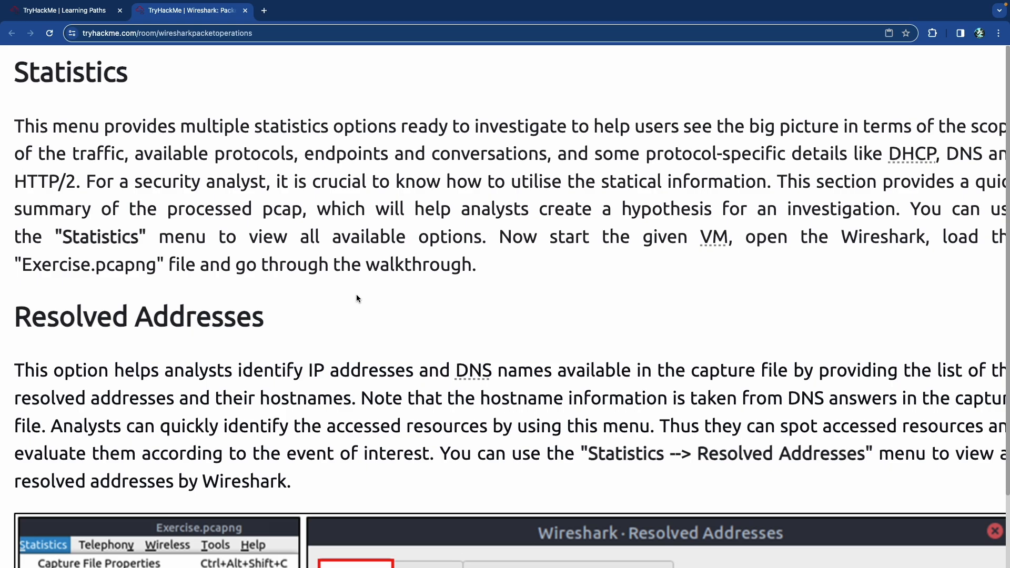
Step: Read the Resolved Addresses explanation in Task 2 on identifying IP addresses and DNS names in the capture file
{"action": "scroll", "coordinate": [357, 299], "scroll_direction": "down", "scroll_amount": 1}
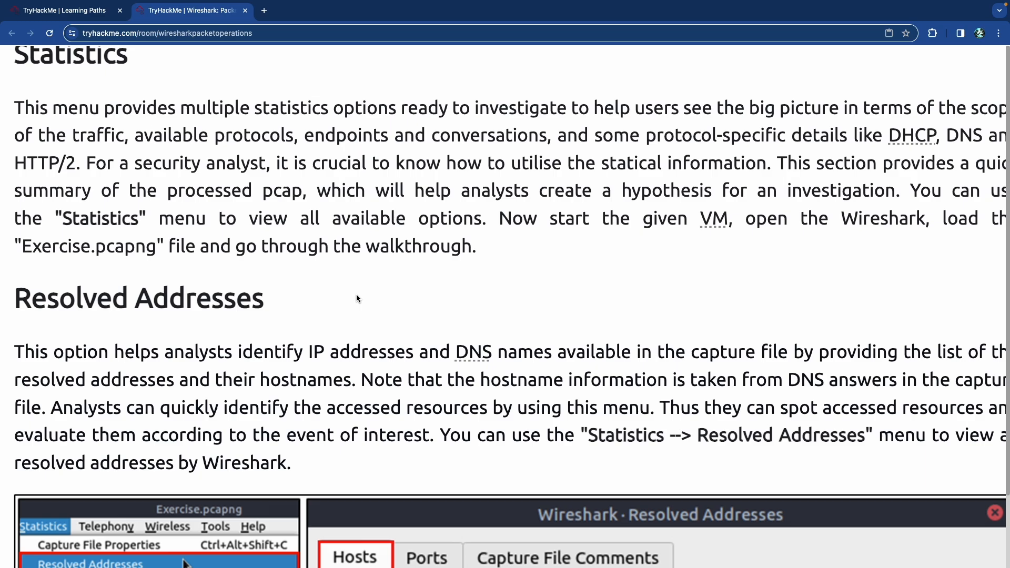
{"action": "scroll", "coordinate": [357, 298], "scroll_direction": "right", "scroll_amount": 1}
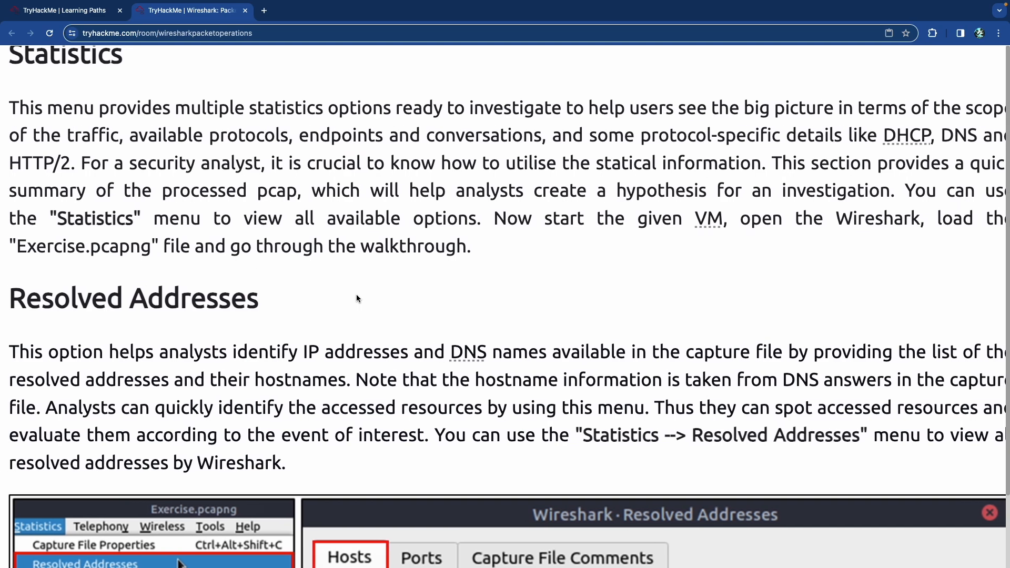
{"action": "scroll", "coordinate": [356, 298], "scroll_direction": "left", "scroll_amount": 1}
{"action": "scroll", "coordinate": [357, 299], "scroll_direction": "down", "scroll_amount": 2}
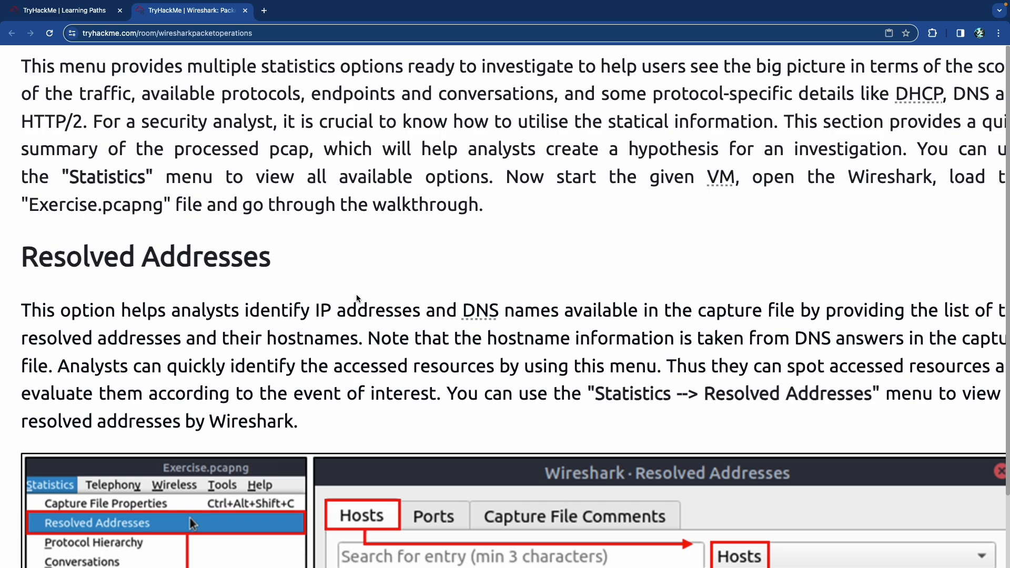
{"action": "scroll", "coordinate": [356, 299], "scroll_direction": "down", "scroll_amount": 1}
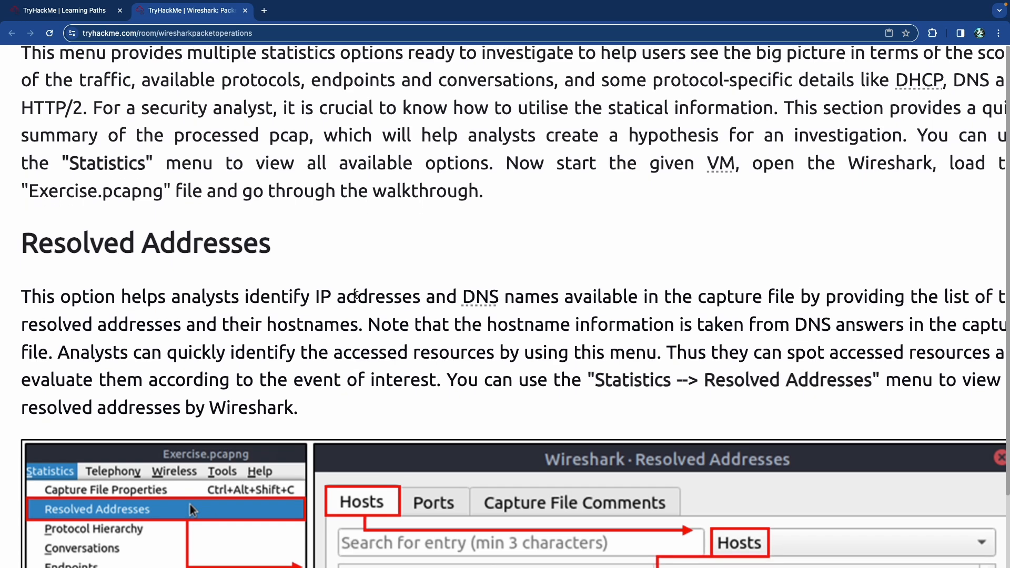
{"action": "scroll", "coordinate": [356, 295], "scroll_direction": "right", "scroll_amount": 2}
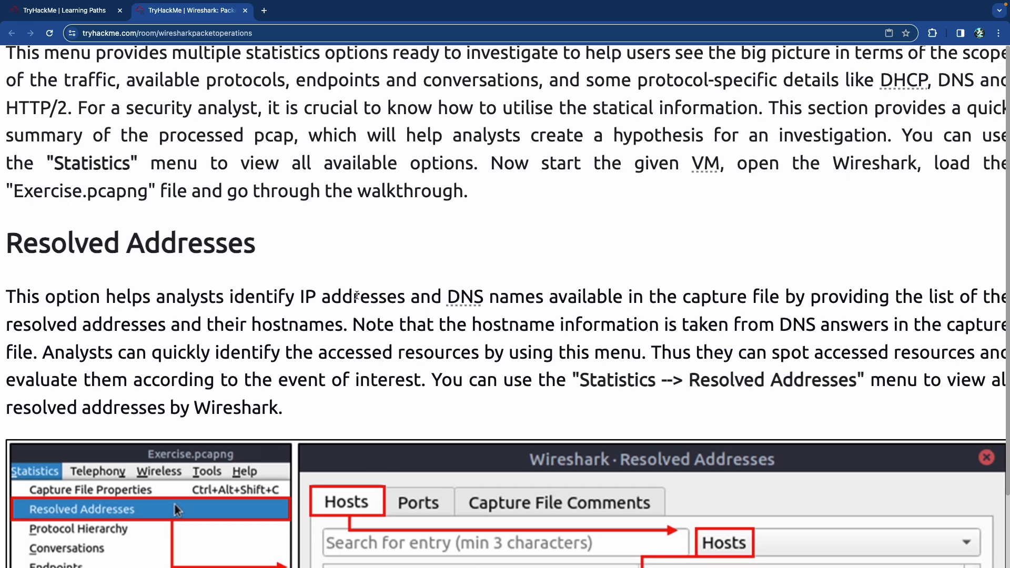
{"action": "scroll", "coordinate": [356, 295], "scroll_direction": "left", "scroll_amount": 1}
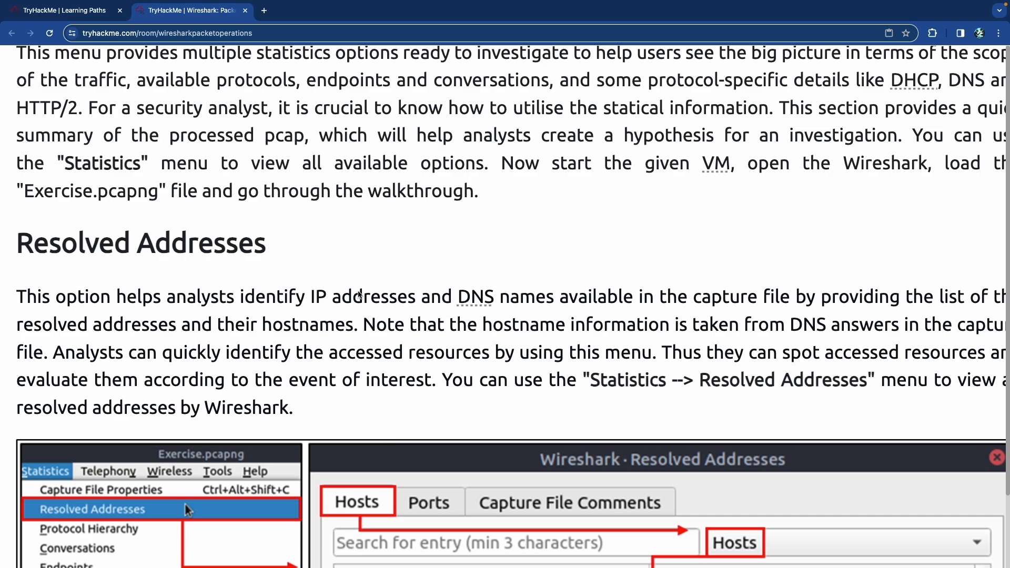
{"action": "scroll", "coordinate": [359, 293], "scroll_direction": "down", "scroll_amount": 2}
{"action": "scroll", "coordinate": [359, 293], "scroll_direction": "right", "scroll_amount": 1}
{"action": "scroll", "coordinate": [359, 293], "scroll_direction": "left", "scroll_amount": 2}
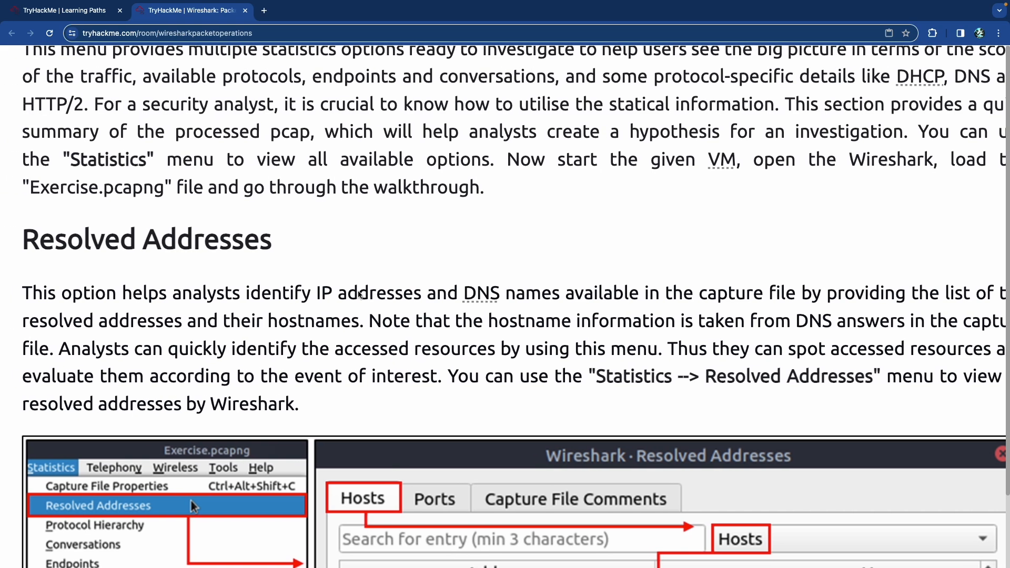
Step: Examine the Resolved Addresses example image with its menu path and the Hosts list of addresses and names
{"action": "scroll", "coordinate": [360, 293], "scroll_direction": "down", "scroll_amount": 3}
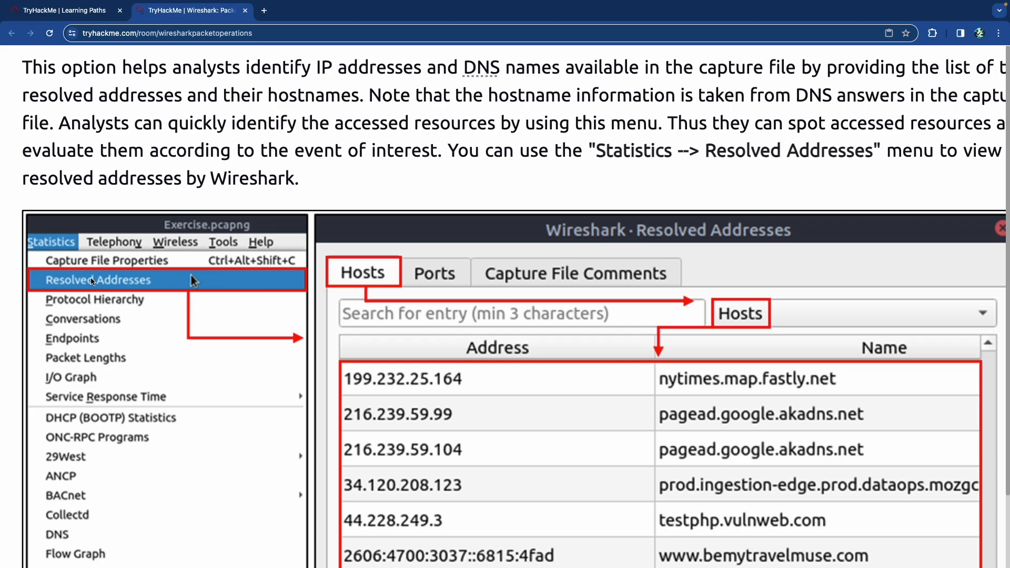
{"action": "scroll", "coordinate": [177, 276], "scroll_direction": "down", "scroll_amount": 1}
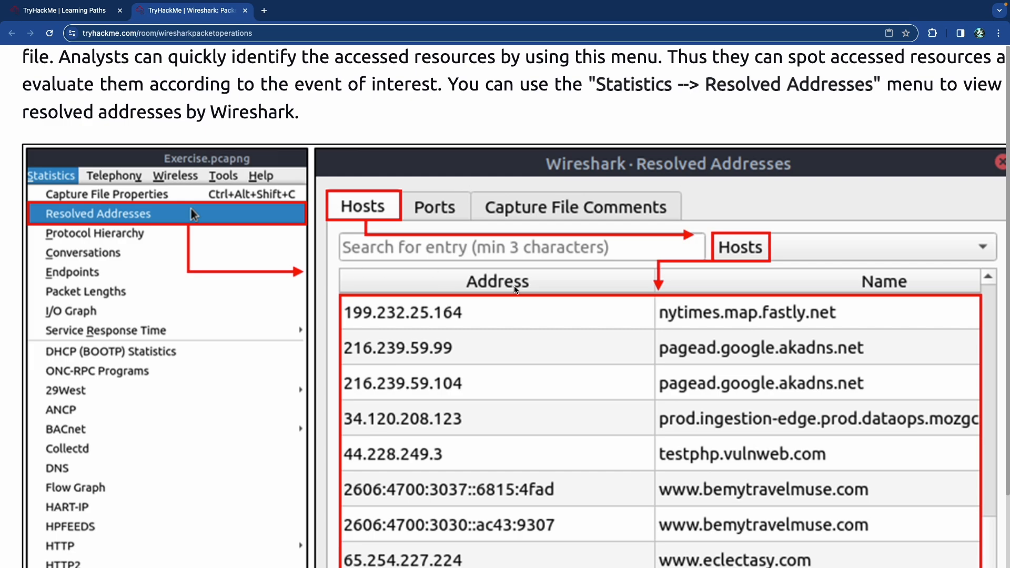
{"action": "scroll", "coordinate": [514, 289], "scroll_direction": "down", "scroll_amount": 1}
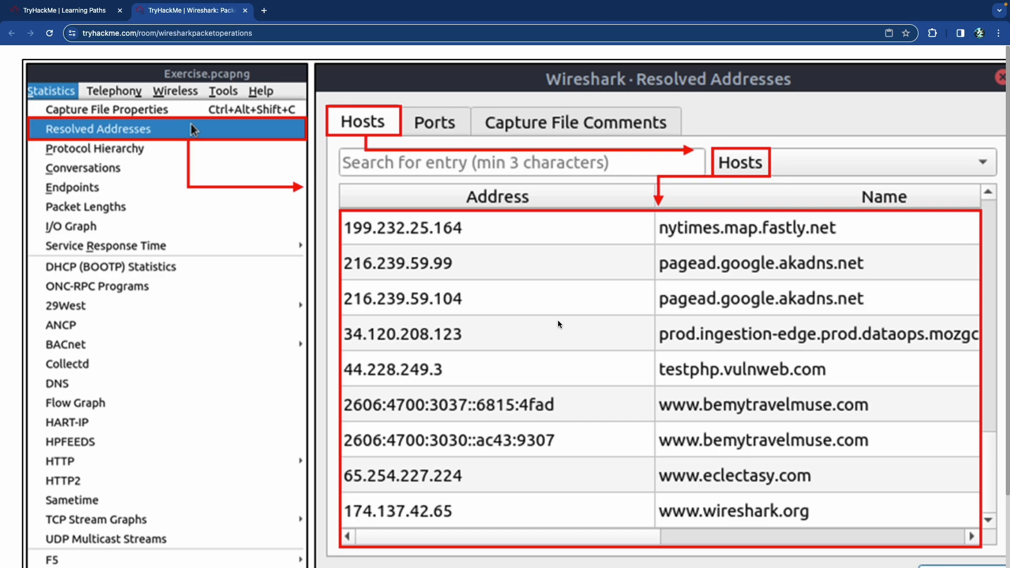
{"action": "scroll", "coordinate": [559, 324], "scroll_direction": "down", "scroll_amount": 2}
{"action": "scroll", "coordinate": [559, 324], "scroll_direction": "down", "scroll_amount": 1}
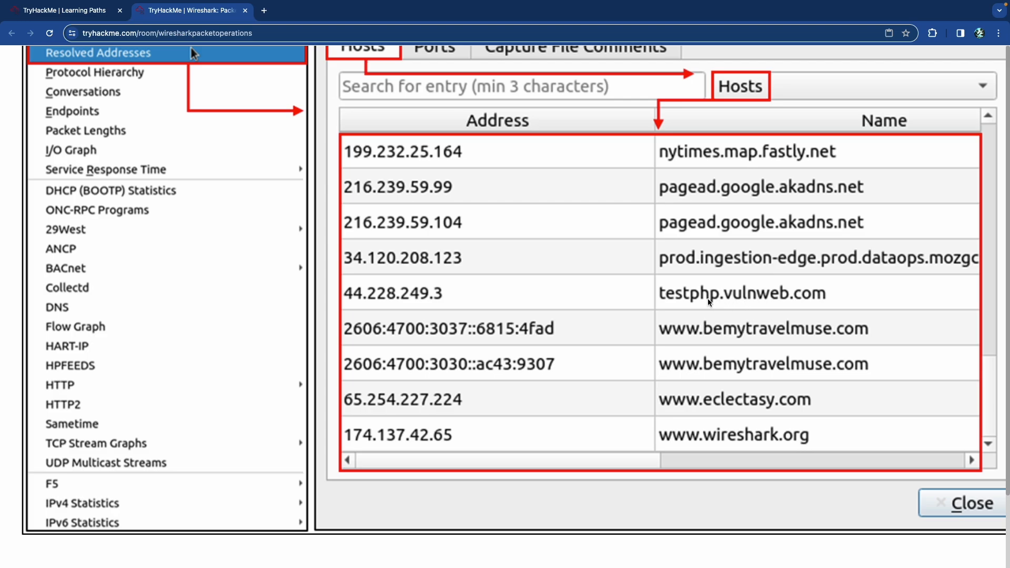
{"action": "scroll", "coordinate": [671, 300], "scroll_direction": "up", "scroll_amount": 2}
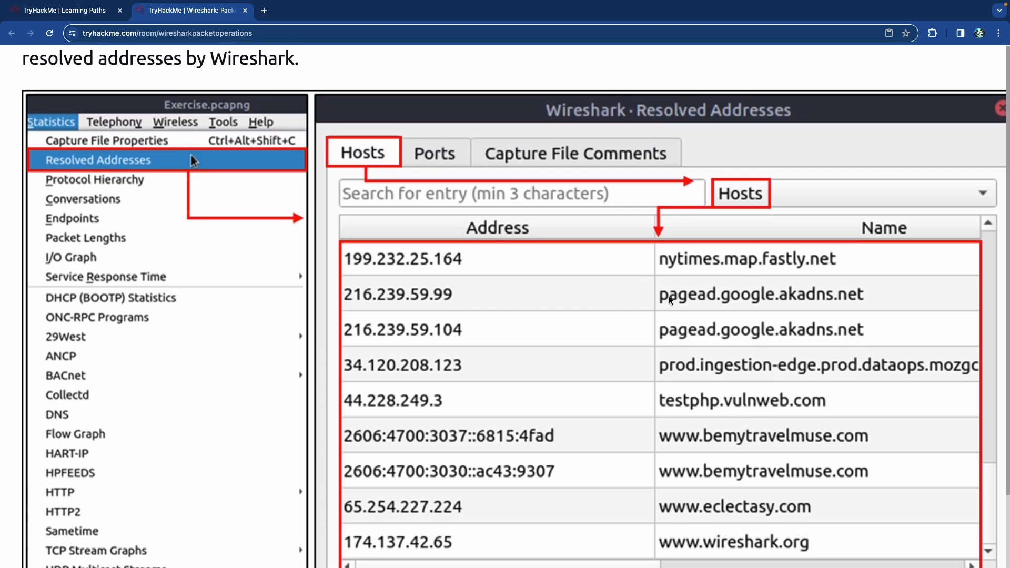
Step: Read the Protocol Hierarchy section of Task 2 and examine its example protocol tree of packet counters and percentages
{"action": "scroll", "coordinate": [670, 300], "scroll_direction": "down", "scroll_amount": 2}
{"action": "scroll", "coordinate": [668, 296], "scroll_direction": "down", "scroll_amount": 2}
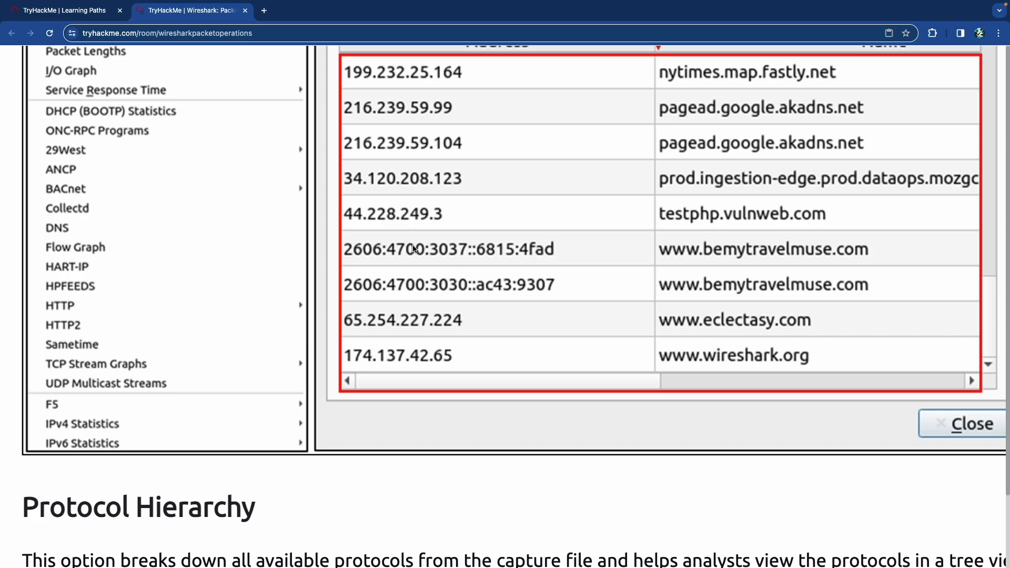
{"action": "scroll", "coordinate": [518, 238], "scroll_direction": "down", "scroll_amount": 3}
{"action": "scroll", "coordinate": [517, 235], "scroll_direction": "down", "scroll_amount": 7}
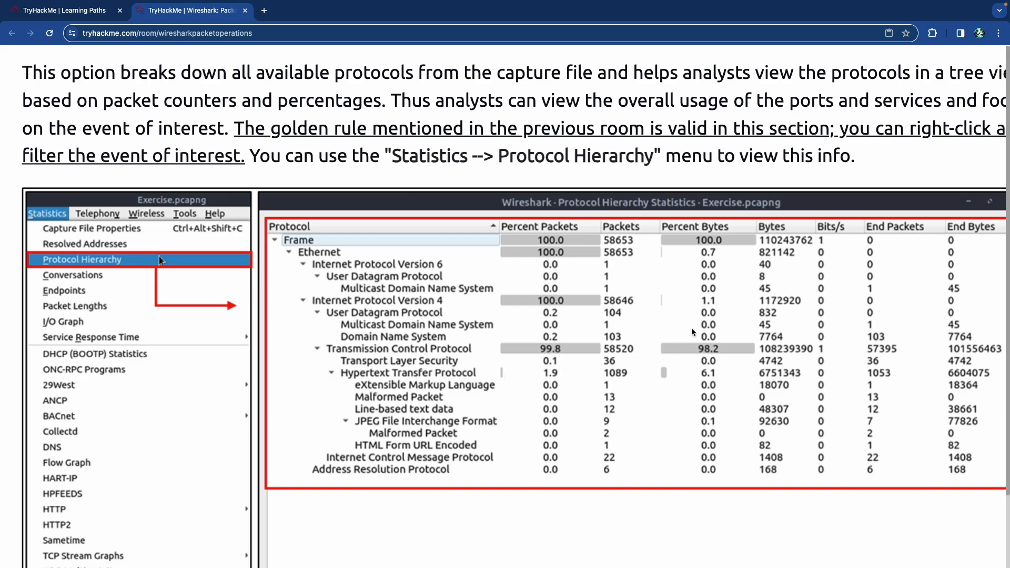
Step: Read the Conversations section of Task 2 and examine its example IPv4 and TCP conversation lists
{"action": "scroll", "coordinate": [703, 324], "scroll_direction": "right", "scroll_amount": 2}
{"action": "scroll", "coordinate": [702, 321], "scroll_direction": "left", "scroll_amount": 3}
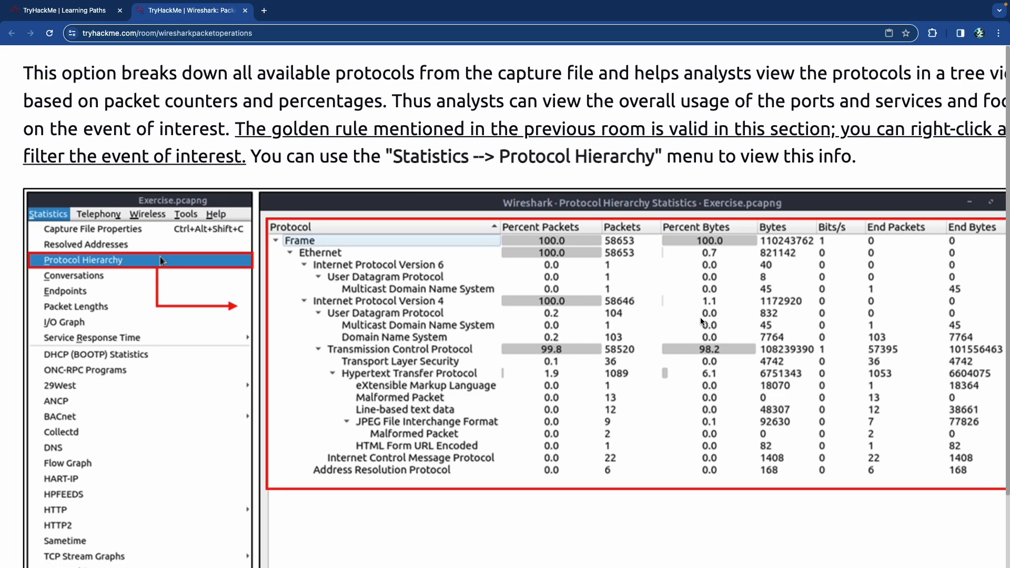
{"action": "scroll", "coordinate": [701, 321], "scroll_direction": "down", "scroll_amount": 10}
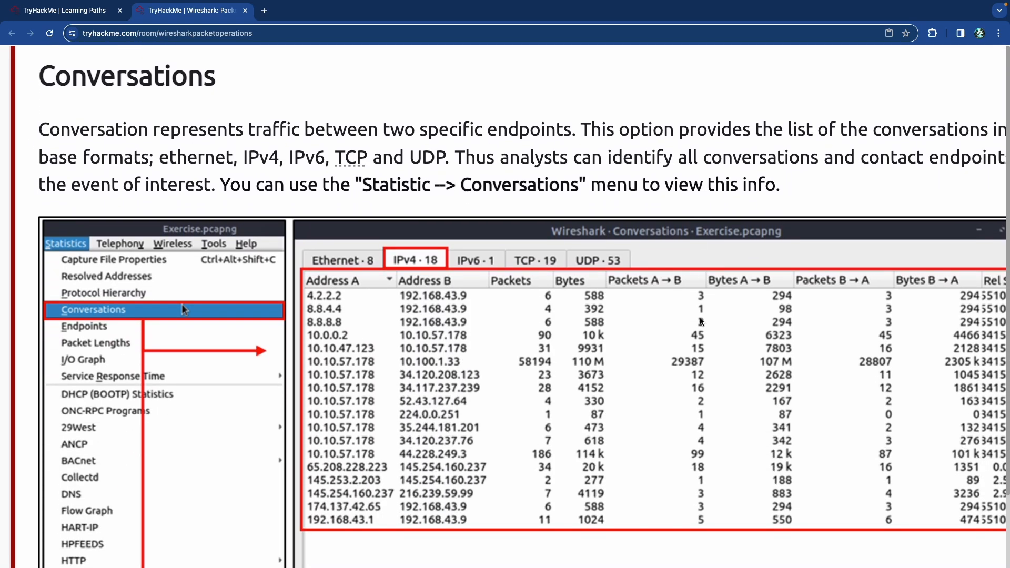
{"action": "scroll", "coordinate": [700, 321], "scroll_direction": "down", "scroll_amount": 4}
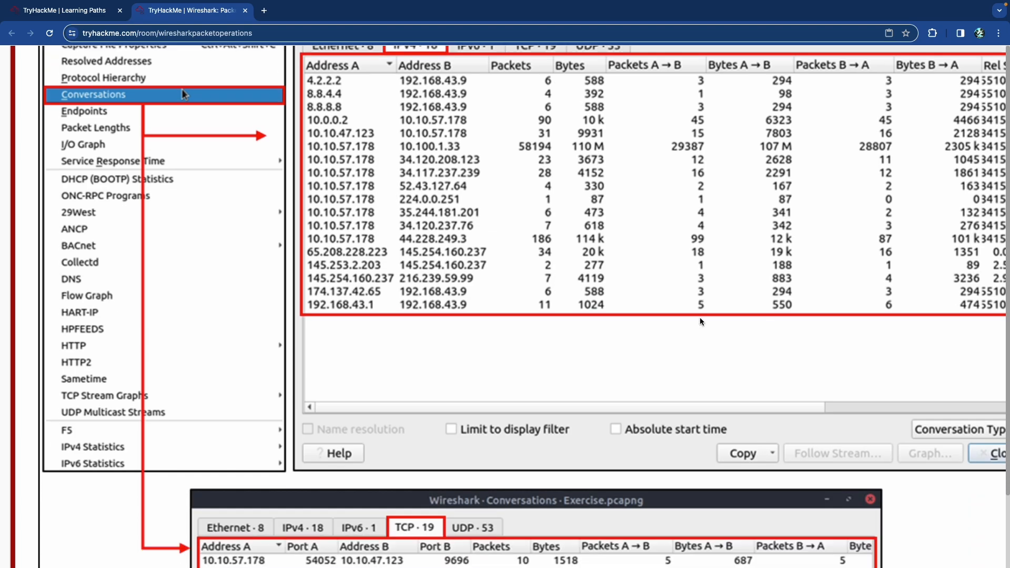
{"action": "scroll", "coordinate": [700, 321], "scroll_direction": "down", "scroll_amount": 1}
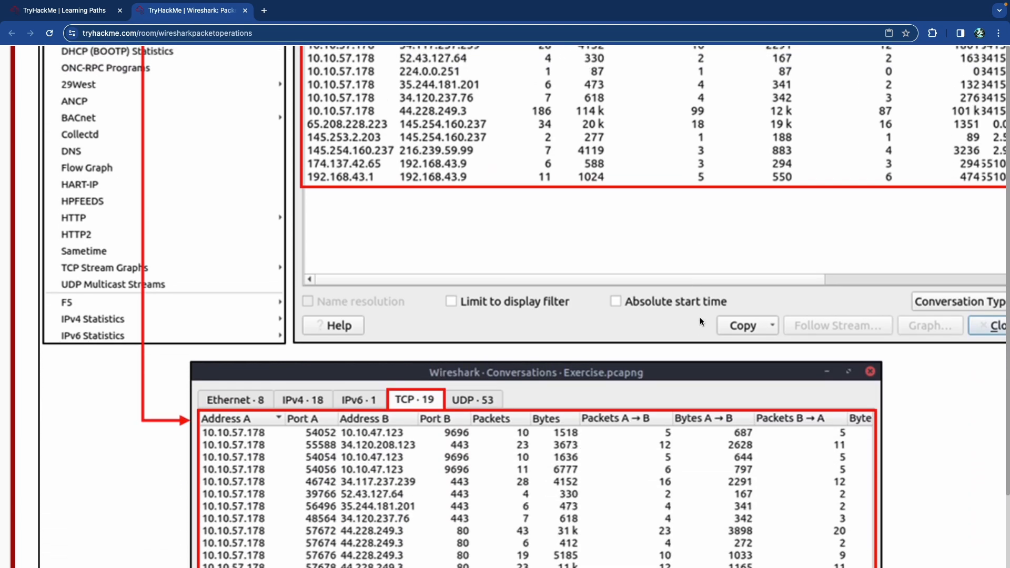
{"action": "scroll", "coordinate": [700, 320], "scroll_direction": "up", "scroll_amount": 2}
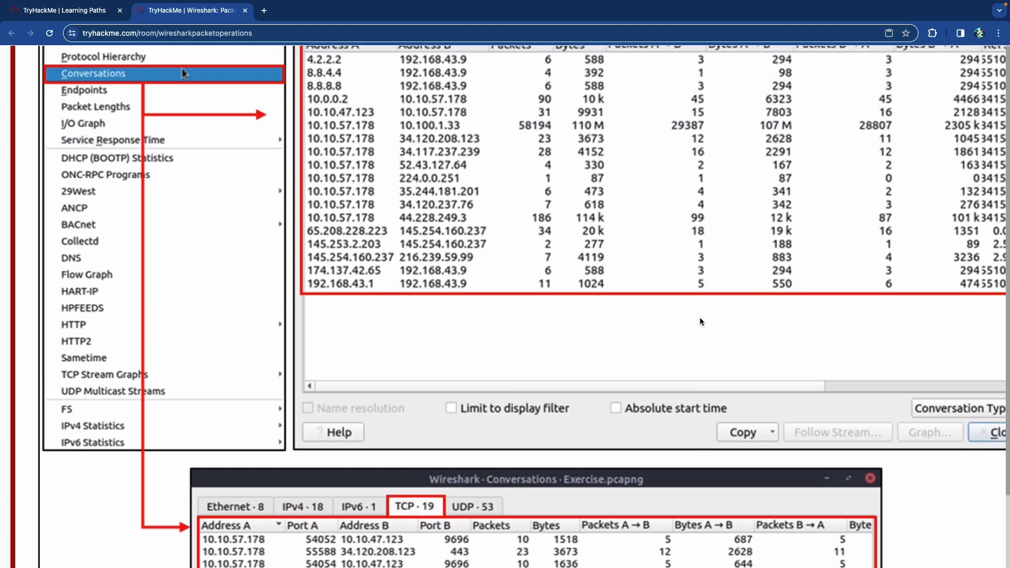
{"action": "scroll", "coordinate": [701, 321], "scroll_direction": "up", "scroll_amount": 3}
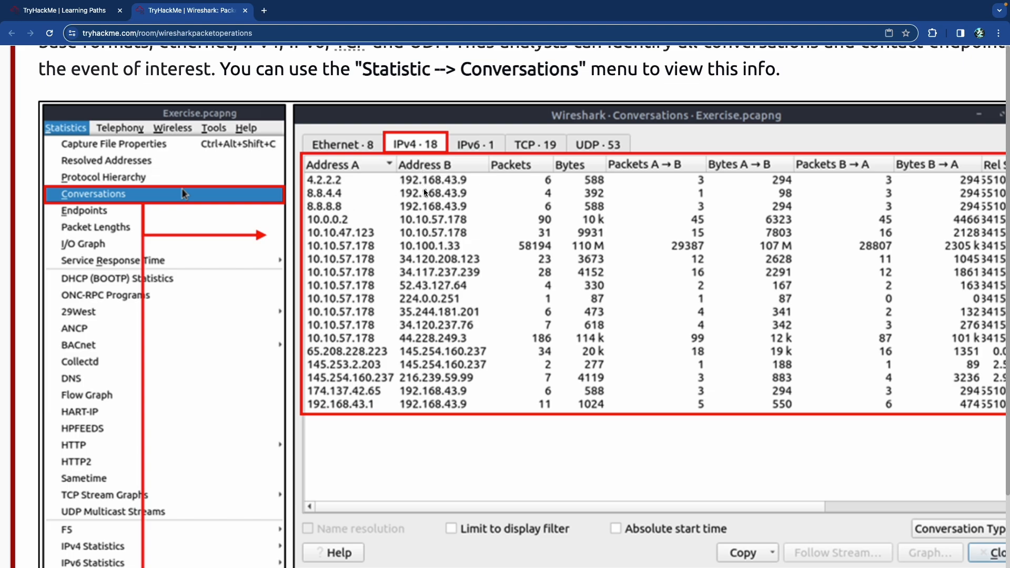
{"action": "scroll", "coordinate": [422, 209], "scroll_direction": "down", "scroll_amount": 7}
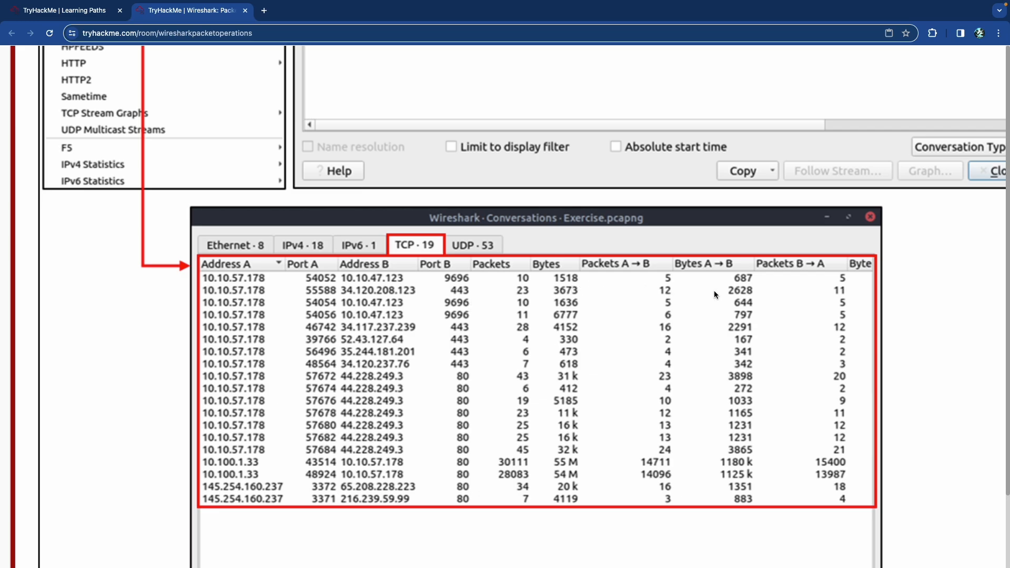
Step: Read the Endpoints section and compare its example Ethernet address lists with MAC name resolution off and on
{"action": "scroll", "coordinate": [577, 291], "scroll_direction": "down", "scroll_amount": 9}
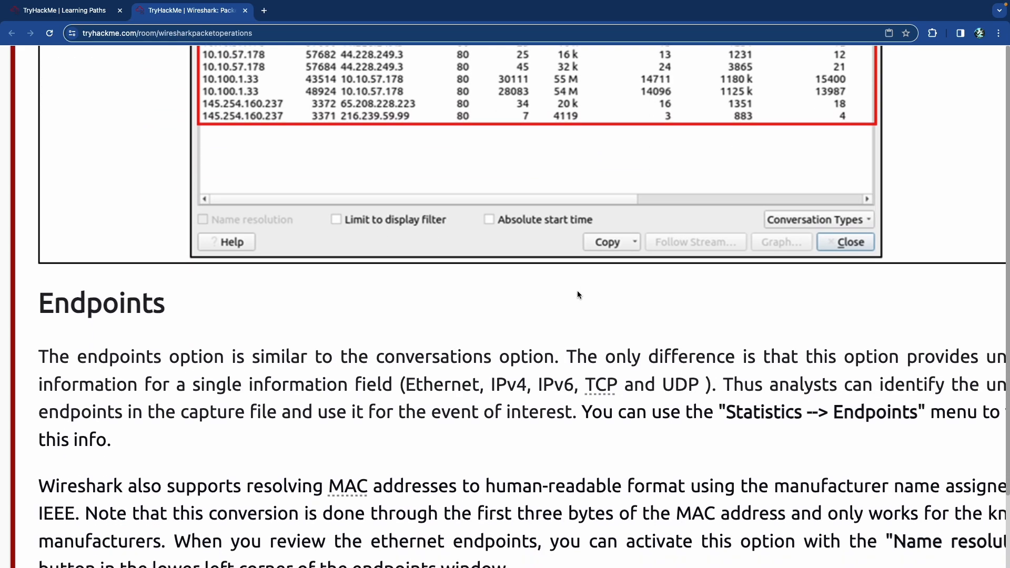
{"action": "scroll", "coordinate": [576, 291], "scroll_direction": "down", "scroll_amount": 7}
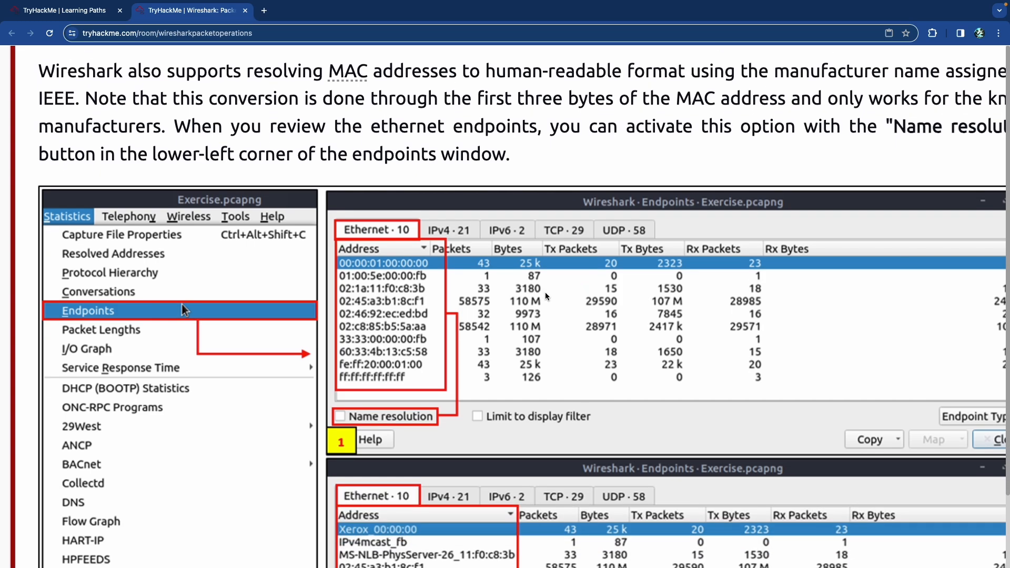
{"action": "scroll", "coordinate": [546, 293], "scroll_direction": "down", "scroll_amount": 2}
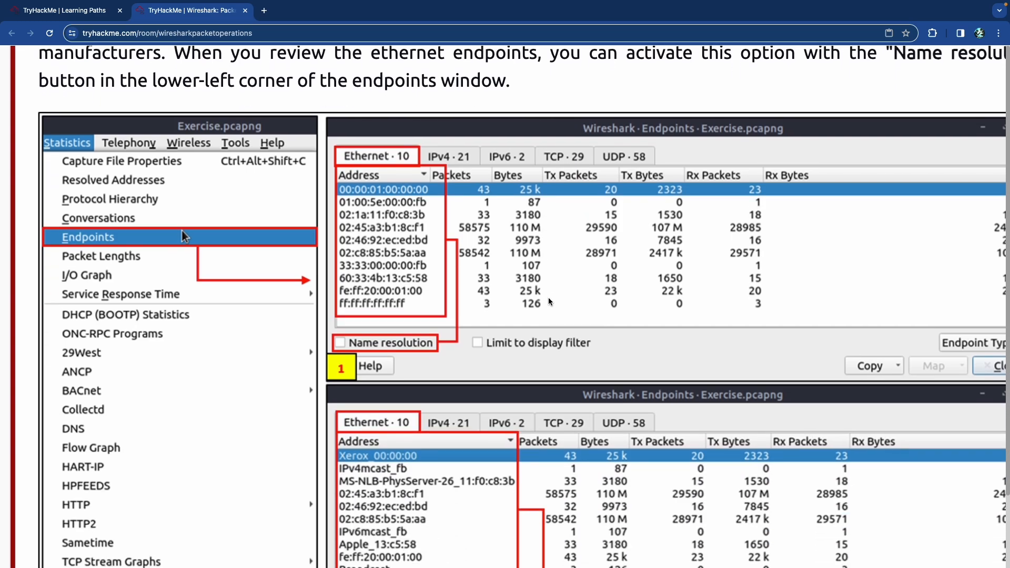
{"action": "scroll", "coordinate": [550, 301], "scroll_direction": "down", "scroll_amount": 1}
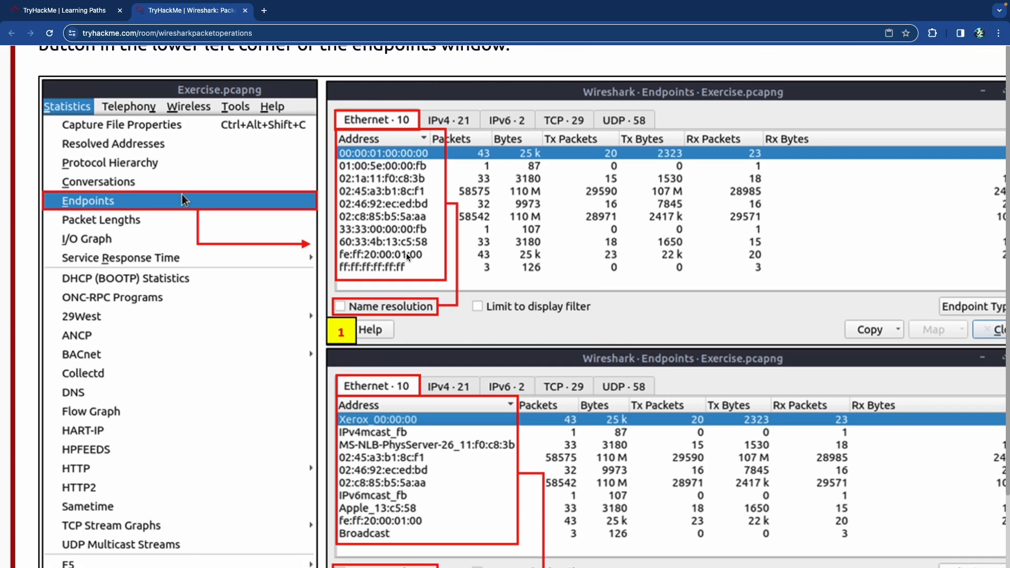
{"action": "scroll", "coordinate": [405, 260], "scroll_direction": "down", "scroll_amount": 2}
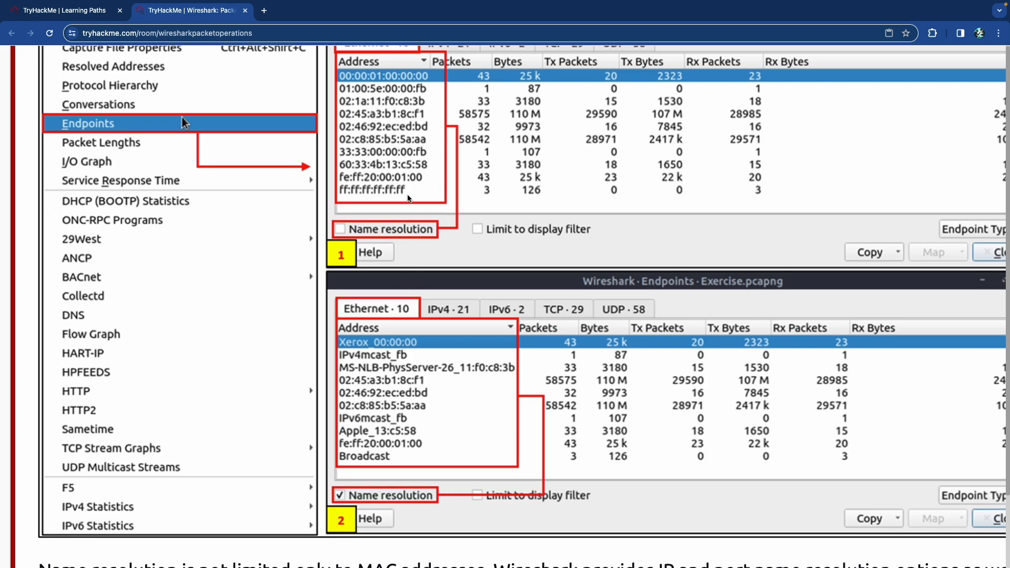
{"action": "scroll", "coordinate": [409, 200], "scroll_direction": "up", "scroll_amount": 1}
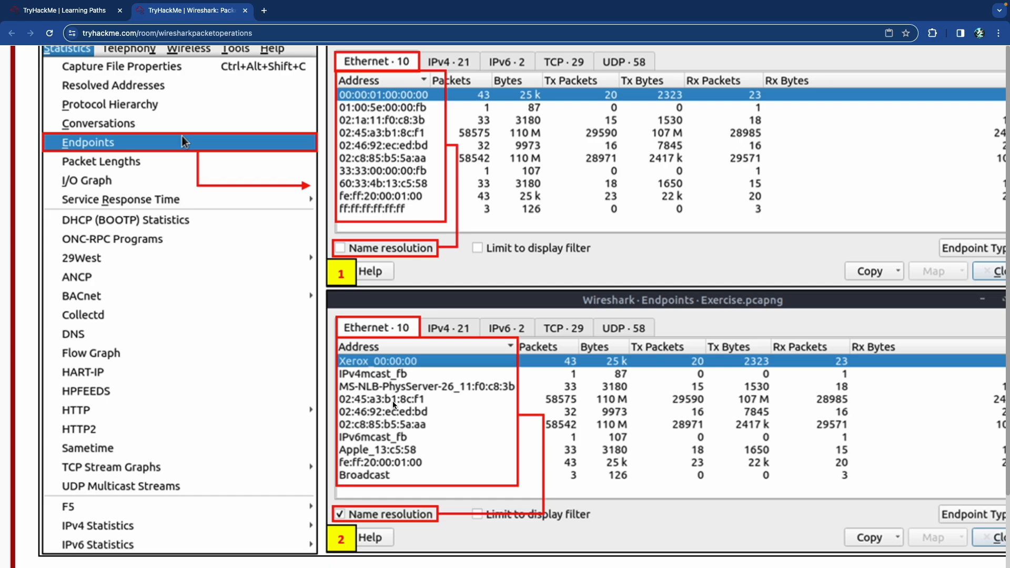
{"action": "scroll", "coordinate": [394, 405], "scroll_direction": "down", "scroll_amount": 1}
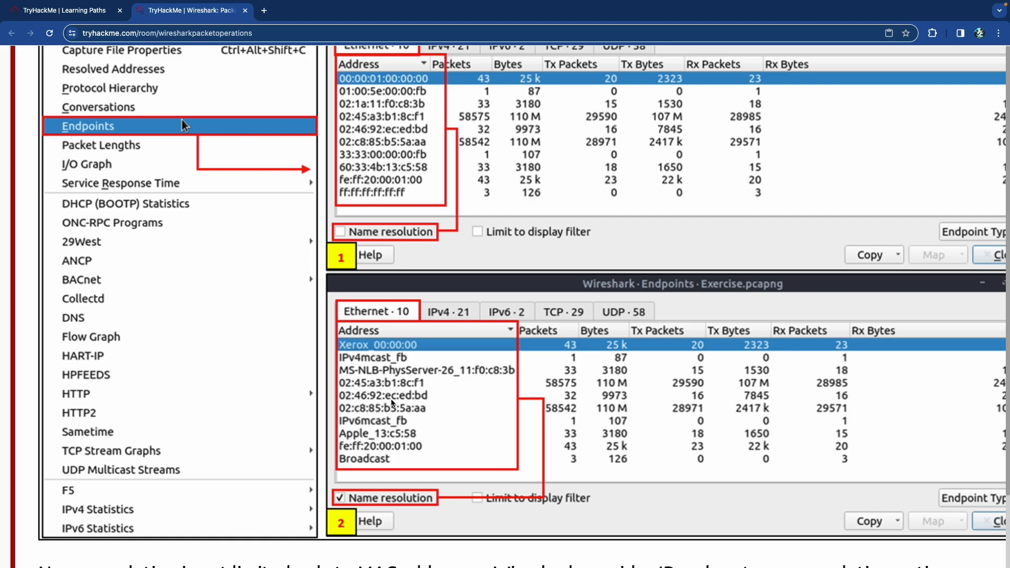
Step: Read the paragraph on activating IP and port name resolution through Wireshark's preferences
{"action": "scroll", "coordinate": [392, 403], "scroll_direction": "down", "scroll_amount": 5}
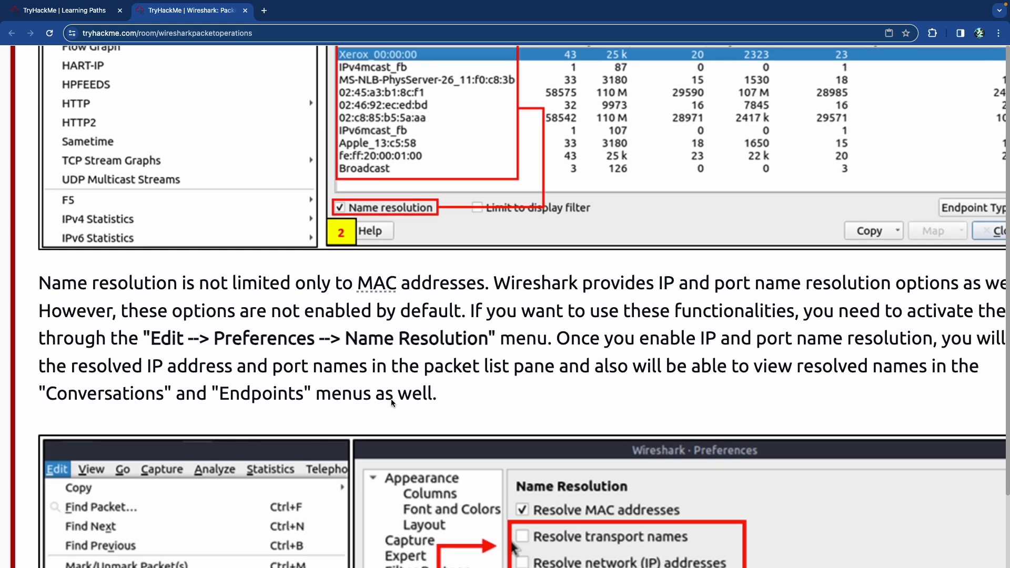
{"action": "scroll", "coordinate": [390, 403], "scroll_direction": "down", "scroll_amount": 3}
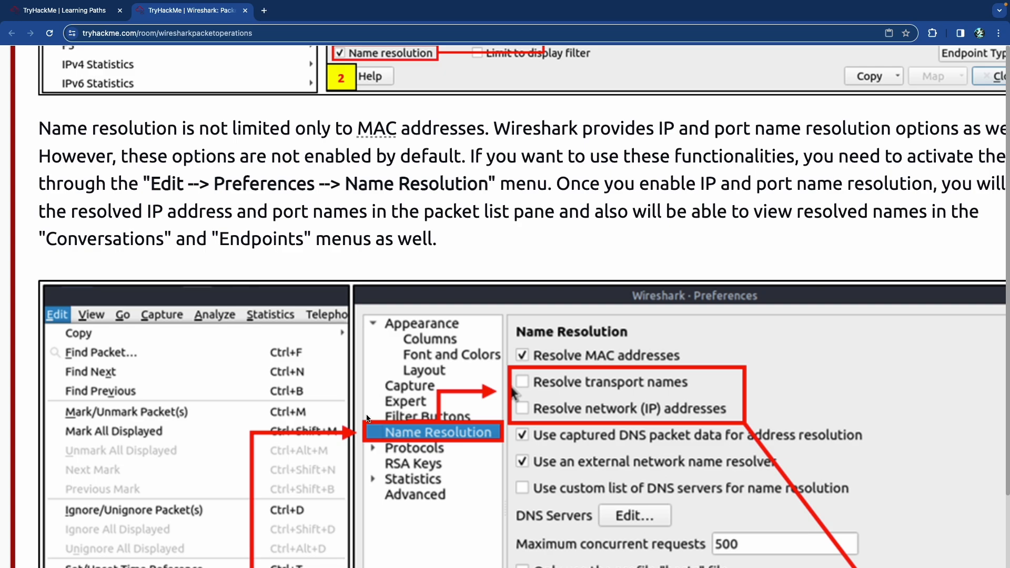
{"action": "scroll", "coordinate": [443, 246], "scroll_direction": "right", "scroll_amount": 2}
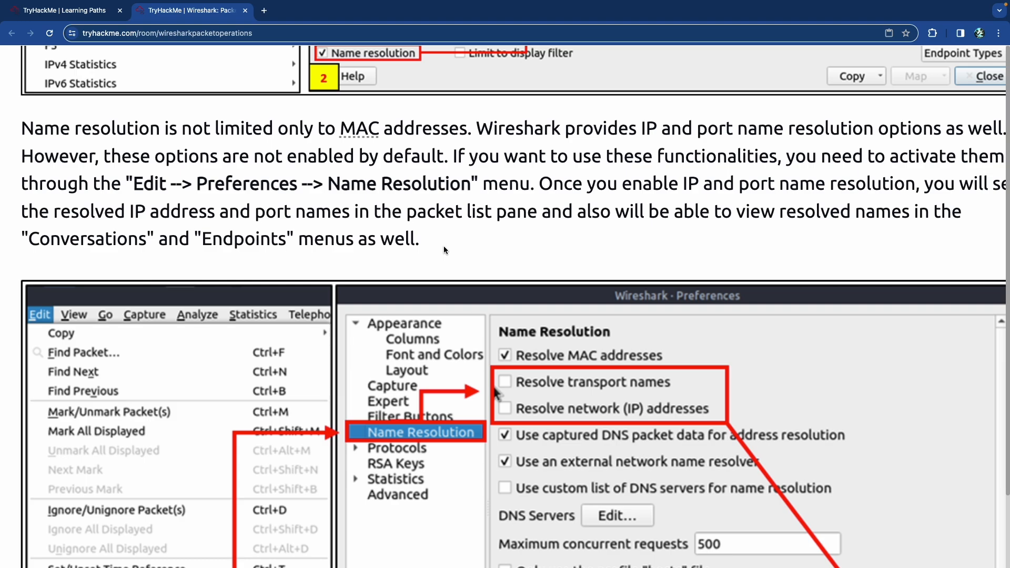
{"action": "scroll", "coordinate": [443, 245], "scroll_direction": "right", "scroll_amount": 2}
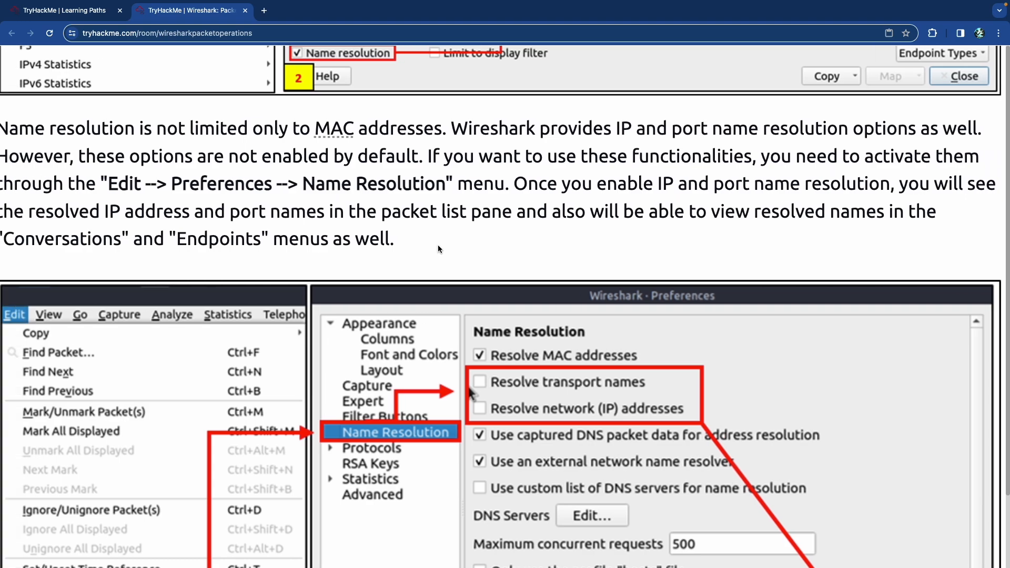
{"action": "scroll", "coordinate": [440, 248], "scroll_direction": "left", "scroll_amount": 2}
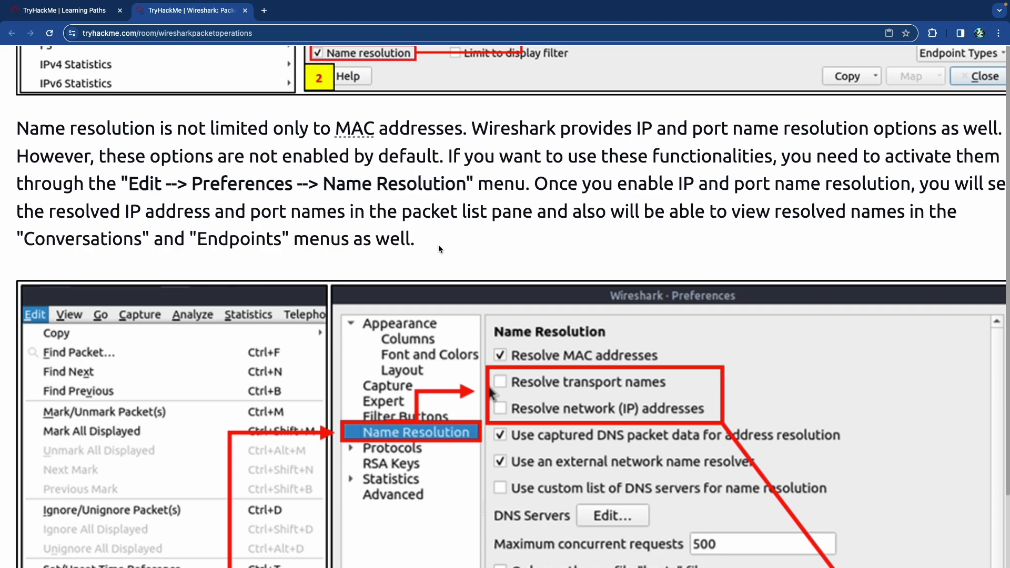
Step: Examine the Name Resolution preferences image, focusing on the options for resolving transport names and network (IP) addresses
{"action": "scroll", "coordinate": [440, 247], "scroll_direction": "down", "scroll_amount": 2}
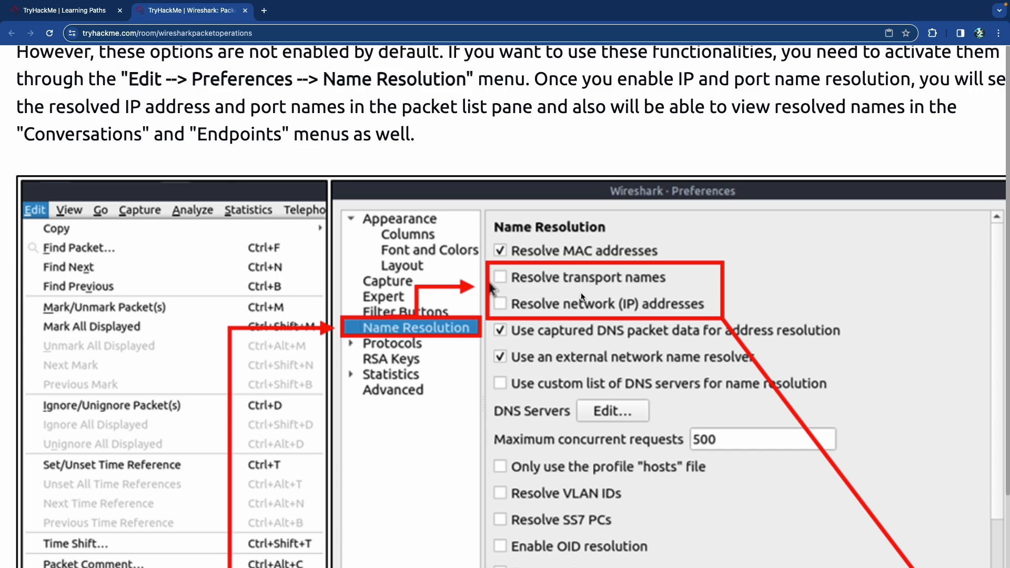
{"action": "scroll", "coordinate": [583, 297], "scroll_direction": "down", "scroll_amount": 2}
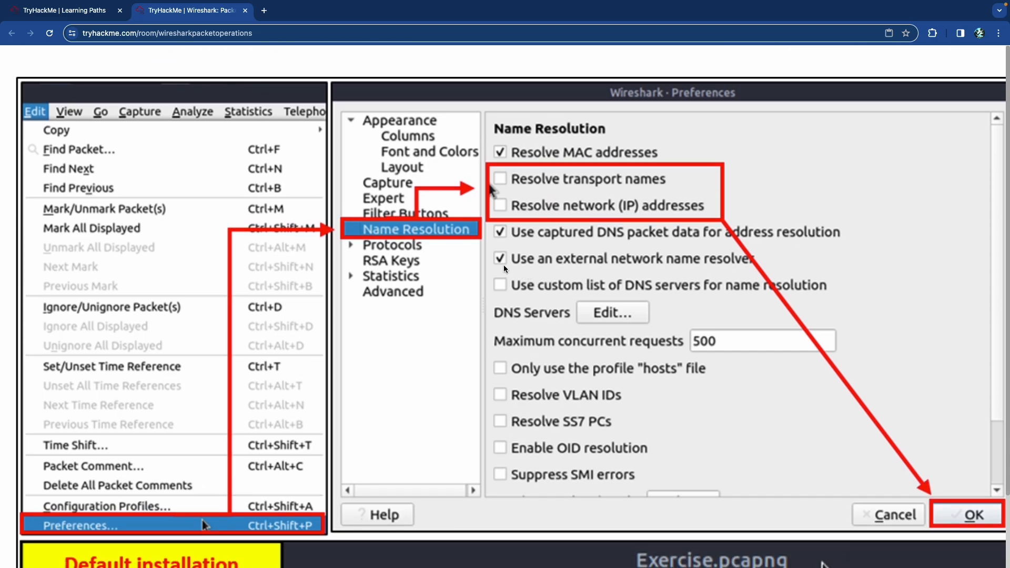
{"action": "scroll", "coordinate": [507, 269], "scroll_direction": "up", "scroll_amount": 1}
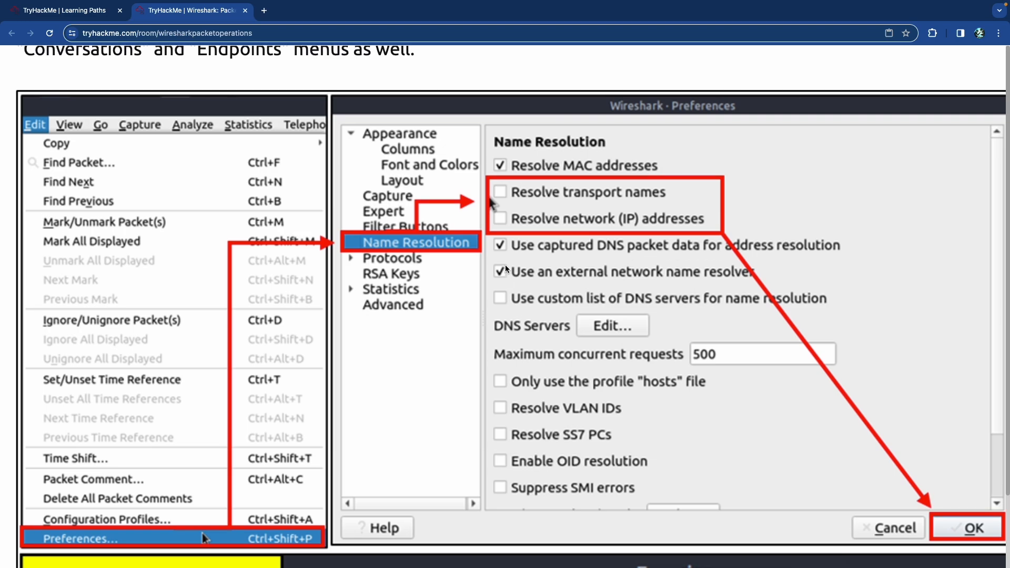
{"action": "scroll", "coordinate": [507, 269], "scroll_direction": "down", "scroll_amount": 1}
{"action": "scroll", "coordinate": [506, 268], "scroll_direction": "up", "scroll_amount": 3}
{"action": "scroll", "coordinate": [505, 267], "scroll_direction": "up", "scroll_amount": 1}
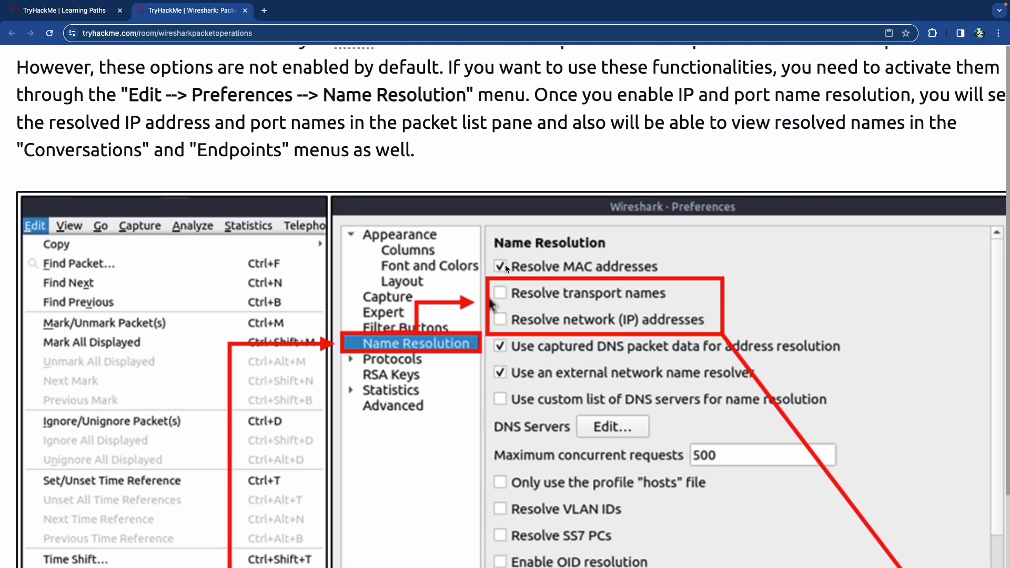
Step: Compare the example packet lists for the default installation and for IP and port name resolution, checking source addresses and ports
{"action": "scroll", "coordinate": [505, 264], "scroll_direction": "down", "scroll_amount": 14}
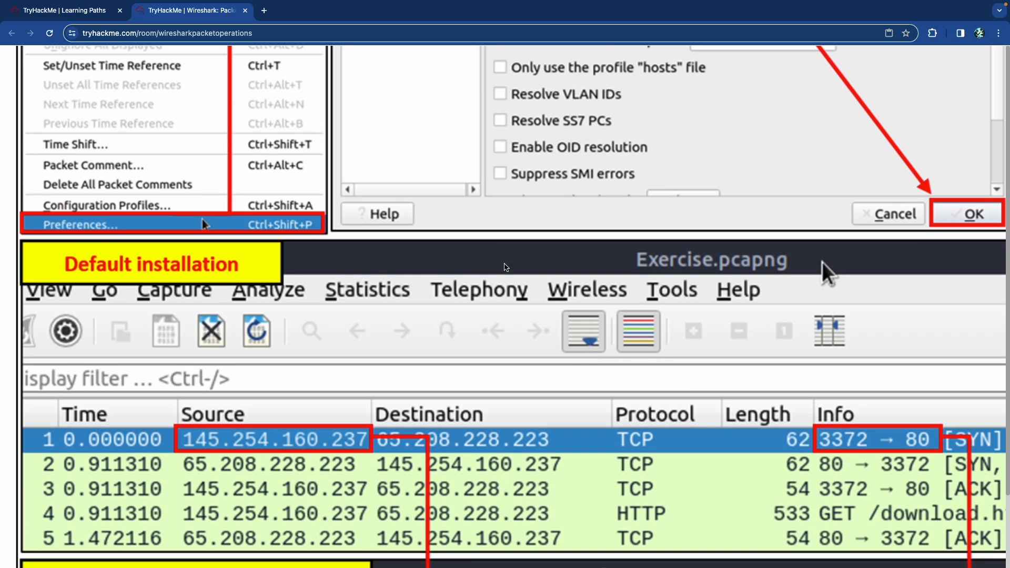
{"action": "scroll", "coordinate": [504, 266], "scroll_direction": "down", "scroll_amount": 5}
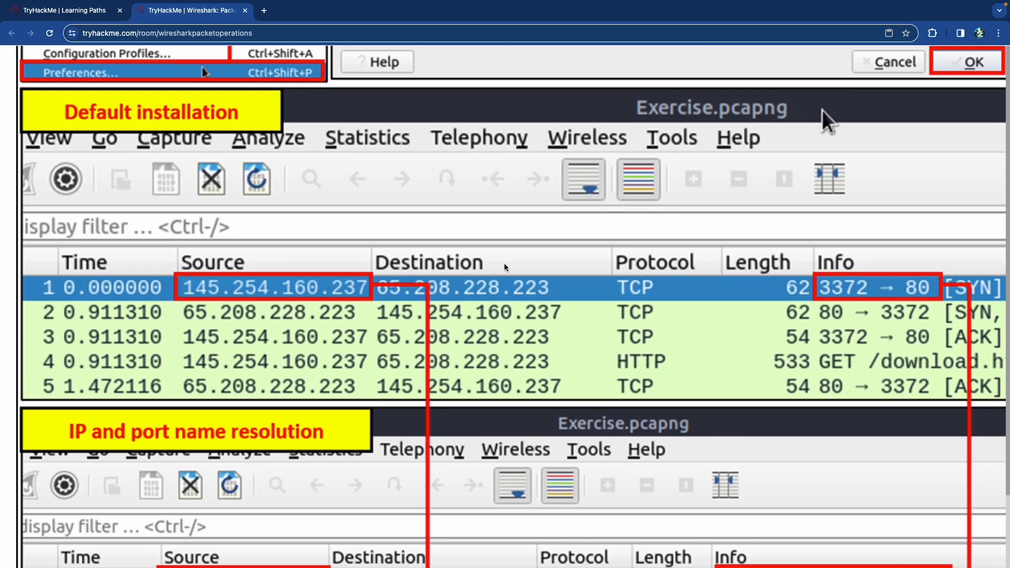
{"action": "scroll", "coordinate": [504, 267], "scroll_direction": "down", "scroll_amount": 2}
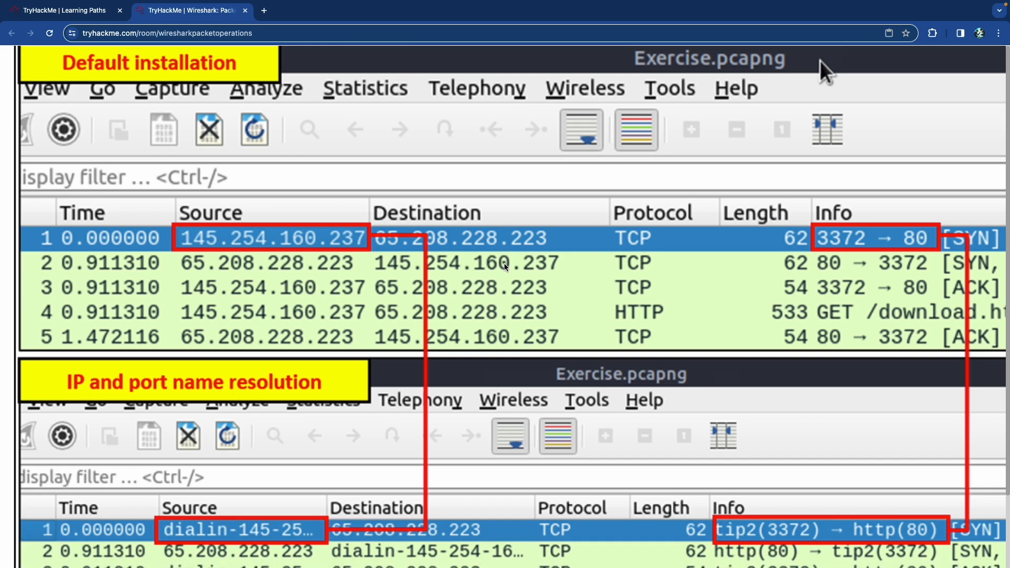
{"action": "scroll", "coordinate": [504, 267], "scroll_direction": "down", "scroll_amount": 2}
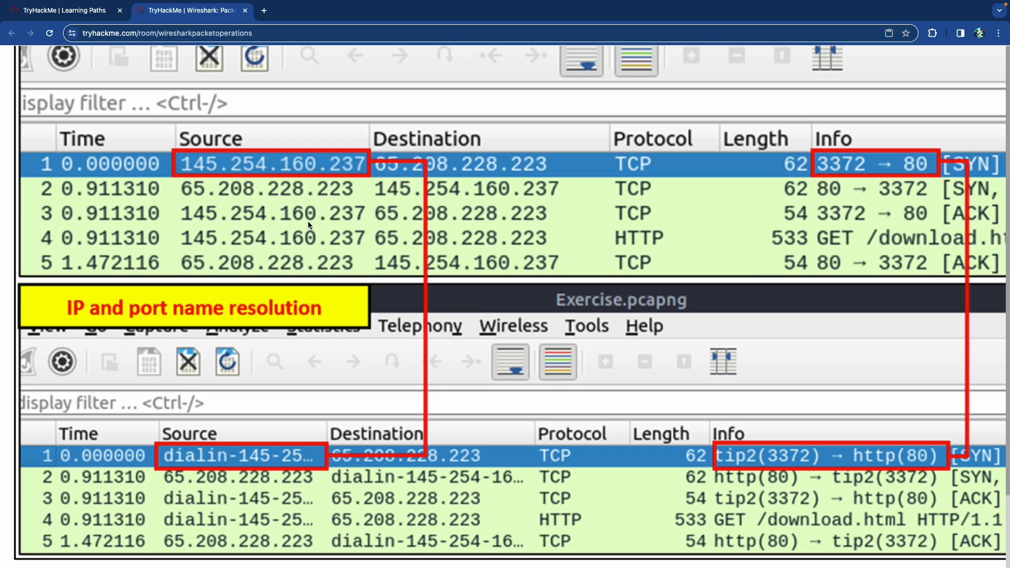
{"action": "scroll", "coordinate": [308, 223], "scroll_direction": "down", "scroll_amount": 1}
{"action": "scroll", "coordinate": [308, 225], "scroll_direction": "up", "scroll_amount": 5}
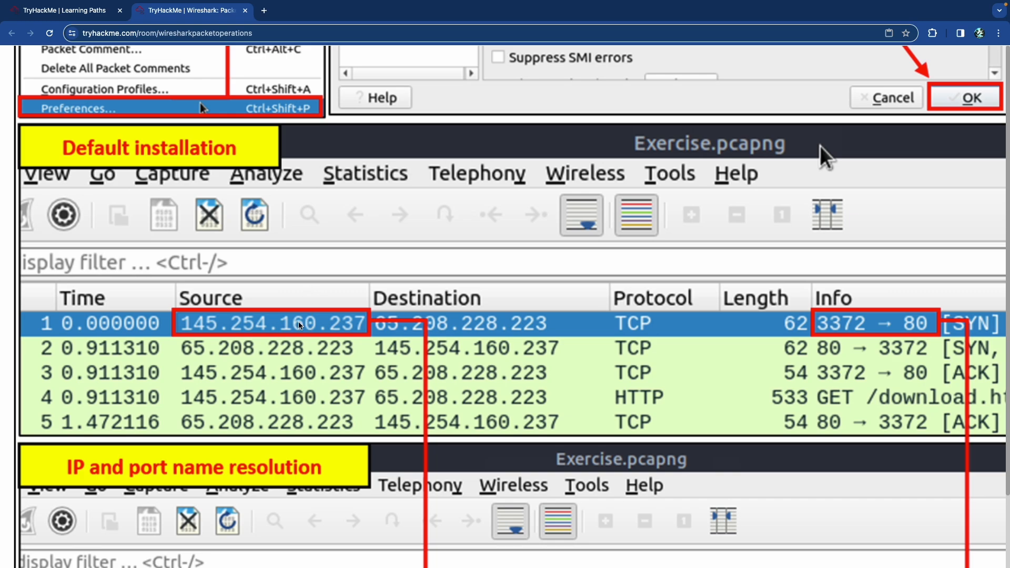
{"action": "scroll", "coordinate": [255, 312], "scroll_direction": "down", "scroll_amount": 5}
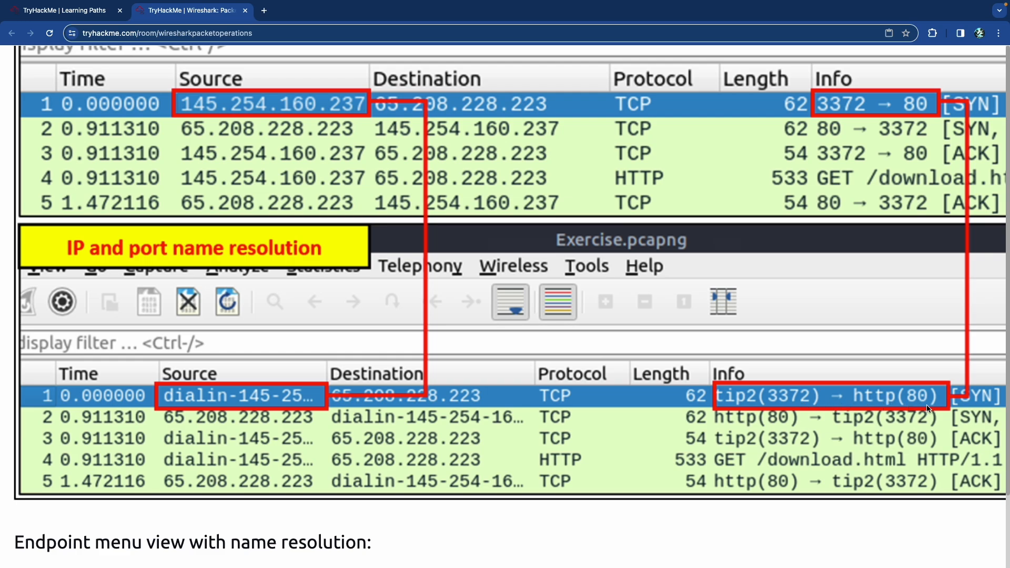
{"action": "scroll", "coordinate": [921, 397], "scroll_direction": "up", "scroll_amount": 1}
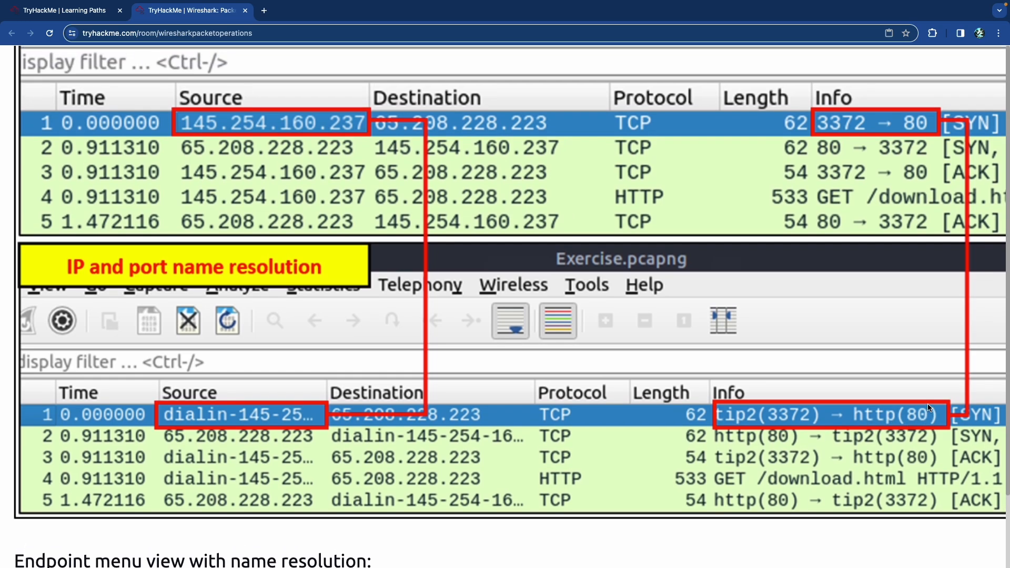
{"action": "scroll", "coordinate": [849, 131], "scroll_direction": "up", "scroll_amount": 1}
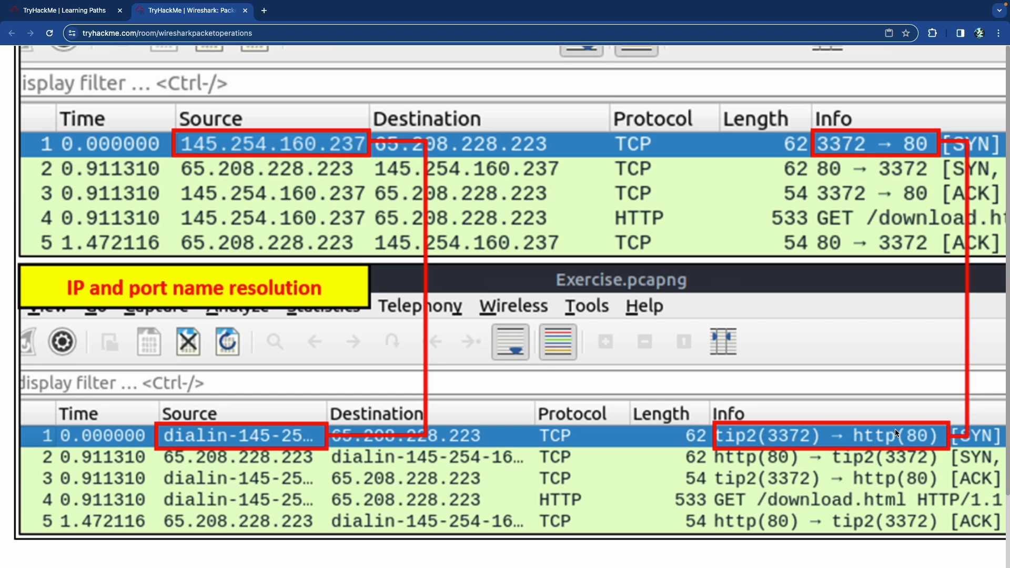
{"action": "scroll", "coordinate": [370, 319], "scroll_direction": "down", "scroll_amount": 1}
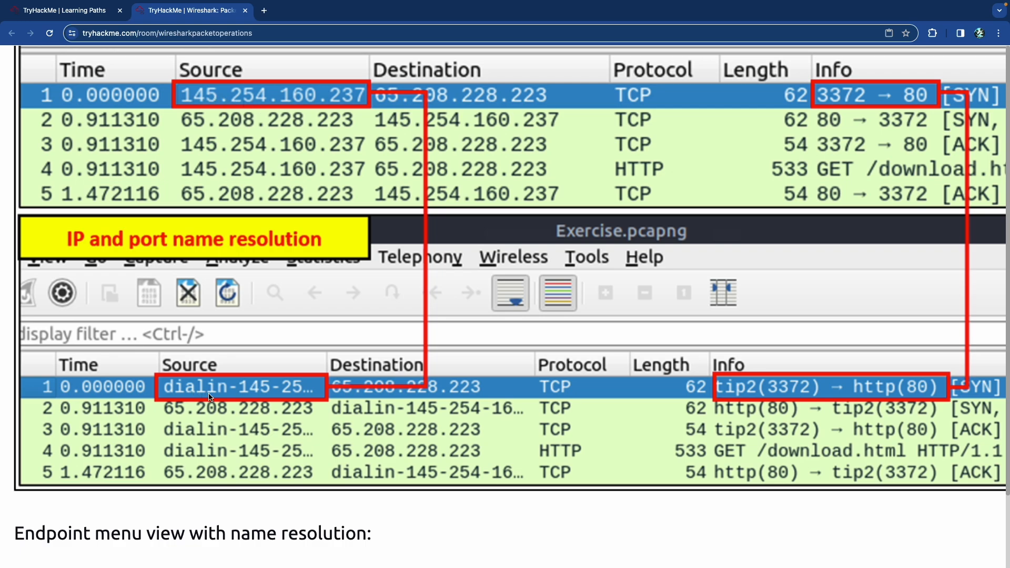
Step: Examine the endpoint view example comparing the IPv4 address lists without and with name resolution
{"action": "scroll", "coordinate": [253, 390], "scroll_direction": "down", "scroll_amount": 5}
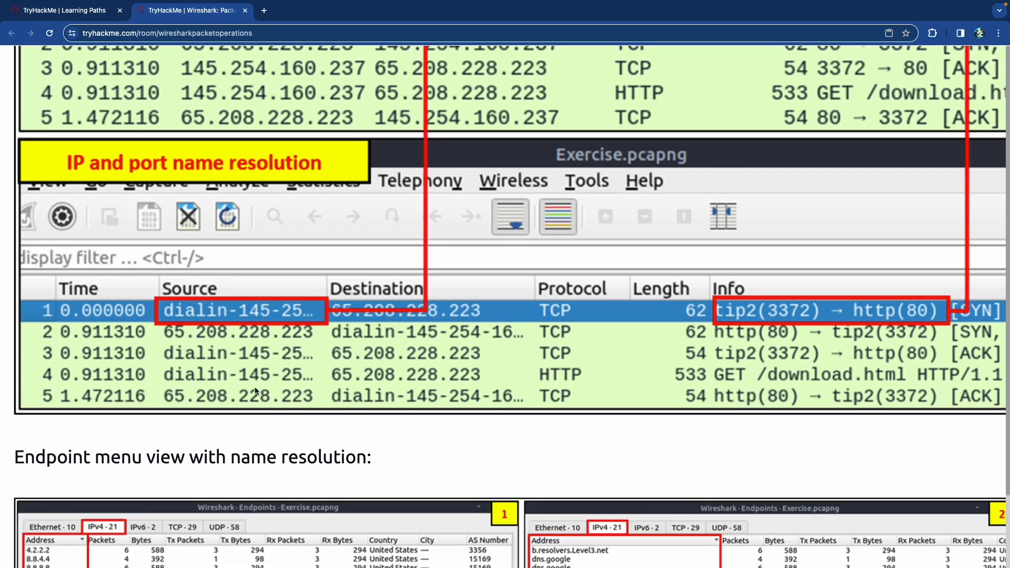
{"action": "scroll", "coordinate": [256, 390], "scroll_direction": "down", "scroll_amount": 2}
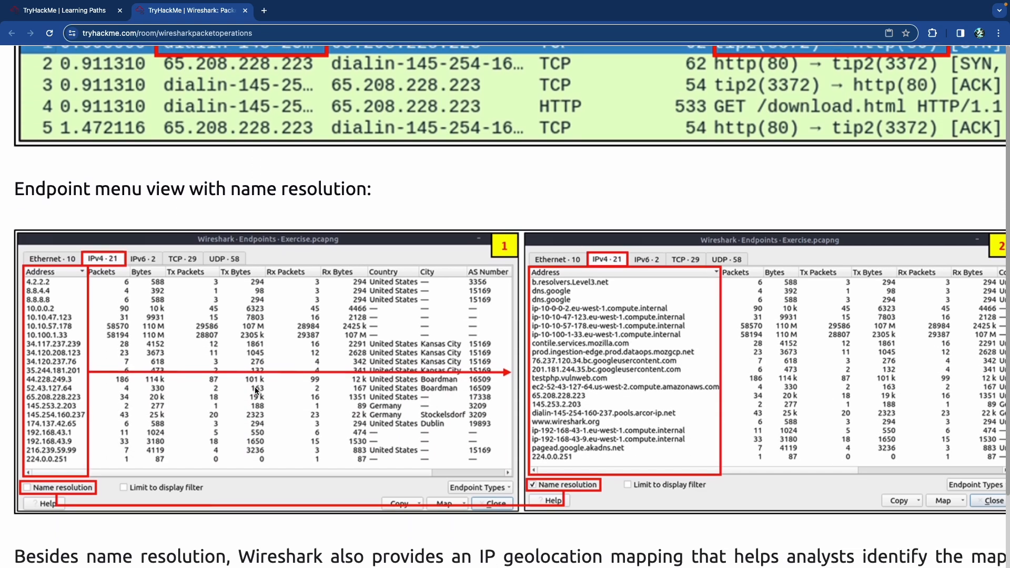
{"action": "scroll", "coordinate": [256, 390], "scroll_direction": "down", "scroll_amount": 1}
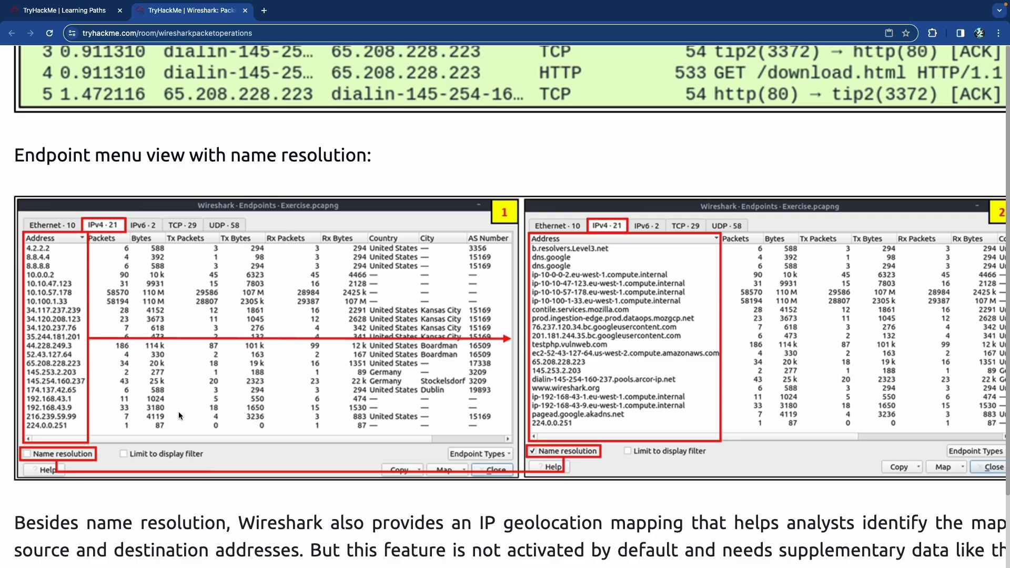
Step: Review the IPv4 address columns and Name resolution options in the paired endpoint example windows
{"action": "scroll", "coordinate": [85, 378], "scroll_direction": "up", "scroll_amount": 4}
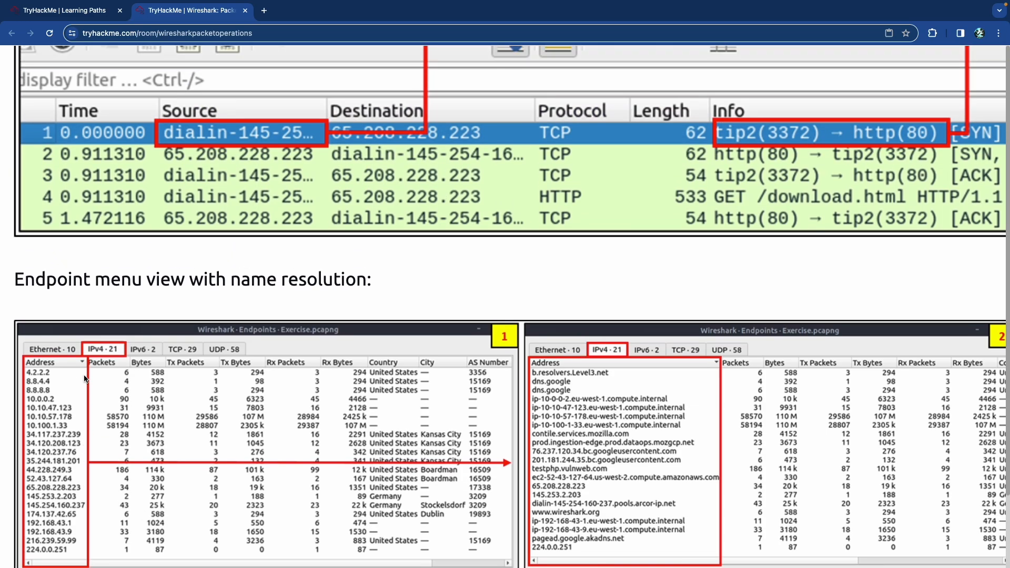
{"action": "scroll", "coordinate": [84, 377], "scroll_direction": "down", "scroll_amount": 3}
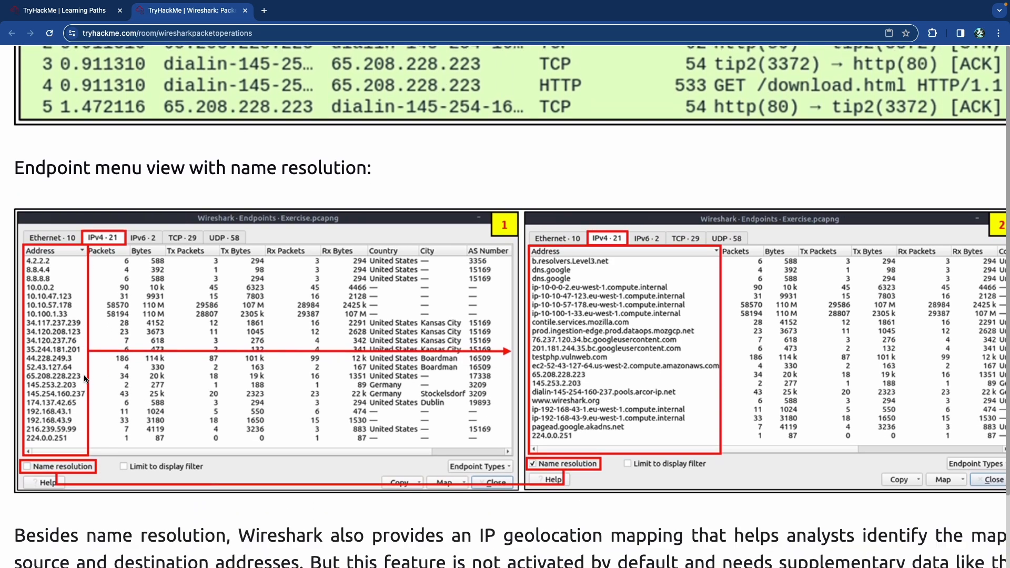
{"action": "scroll", "coordinate": [84, 378], "scroll_direction": "down", "scroll_amount": 2}
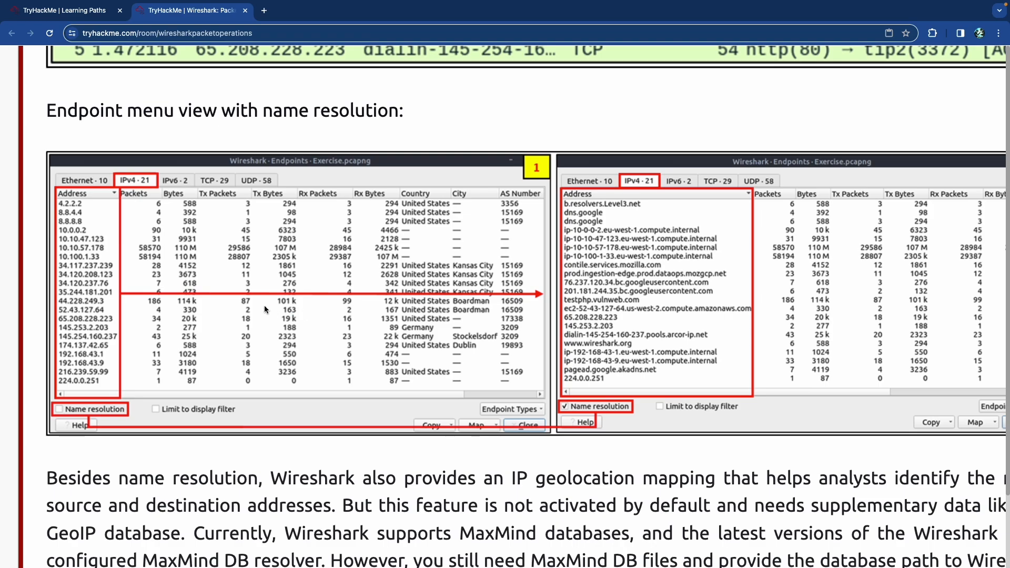
Step: Read the paragraph on IP geolocation mapping, covering the MaxMind database files and how to provide their path to Wireshark
{"action": "scroll", "coordinate": [266, 305], "scroll_direction": "down", "scroll_amount": 8}
{"action": "scroll", "coordinate": [270, 304], "scroll_direction": "down", "scroll_amount": 2}
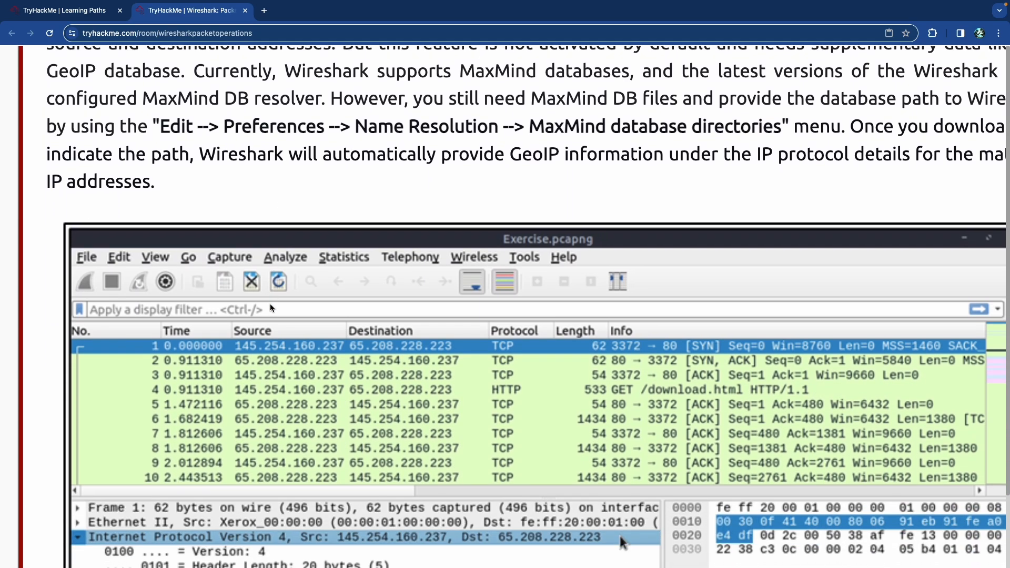
{"action": "scroll", "coordinate": [270, 304], "scroll_direction": "up", "scroll_amount": 3}
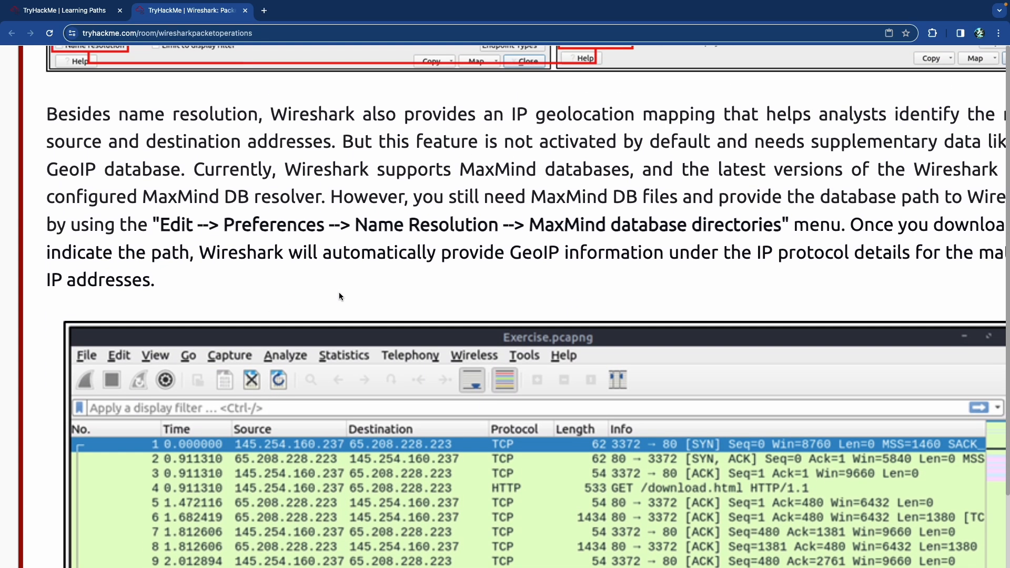
{"action": "scroll", "coordinate": [340, 290], "scroll_direction": "up", "scroll_amount": 1}
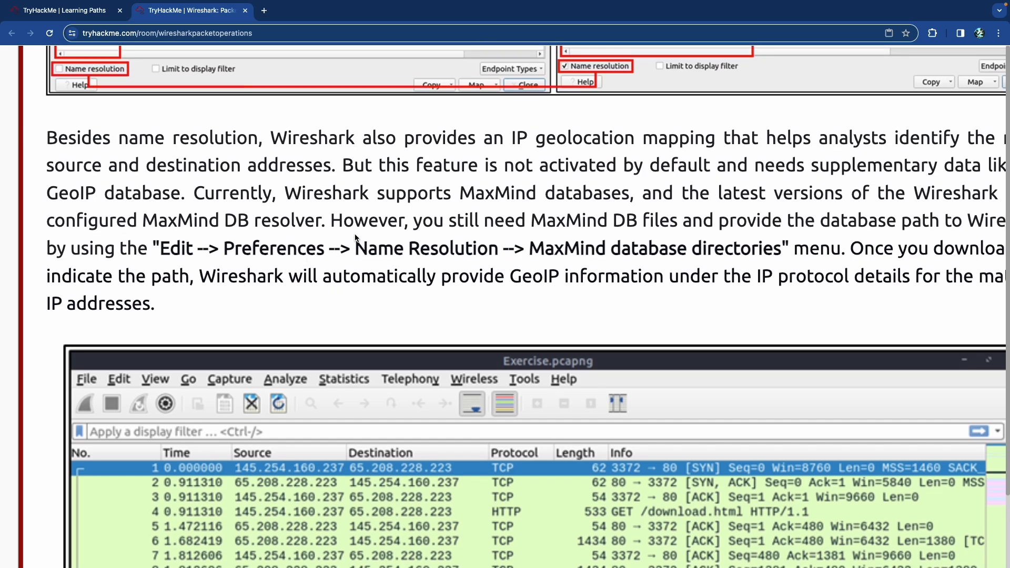
{"action": "scroll", "coordinate": [338, 183], "scroll_direction": "right", "scroll_amount": 2}
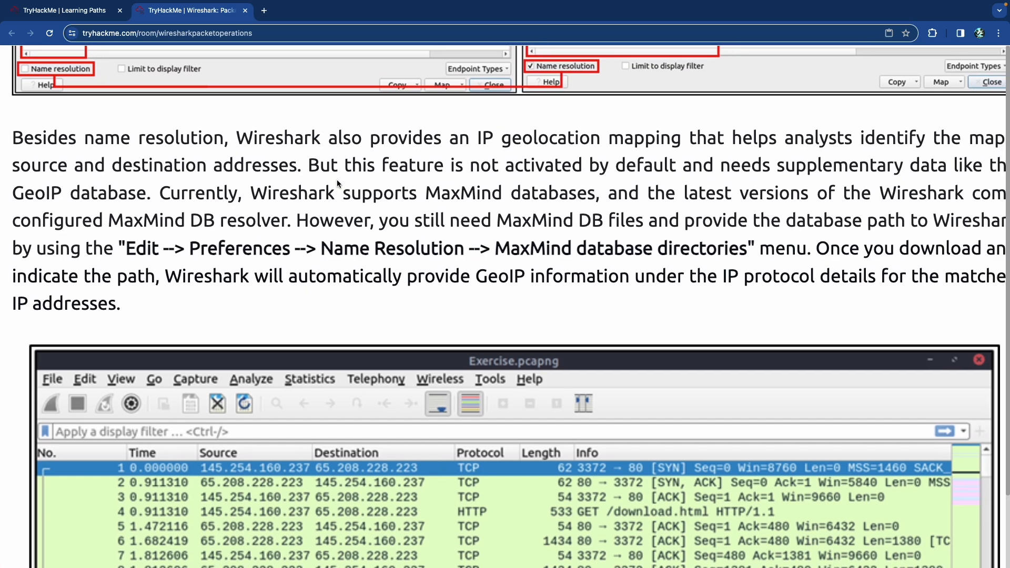
{"action": "scroll", "coordinate": [338, 183], "scroll_direction": "left", "scroll_amount": 1}
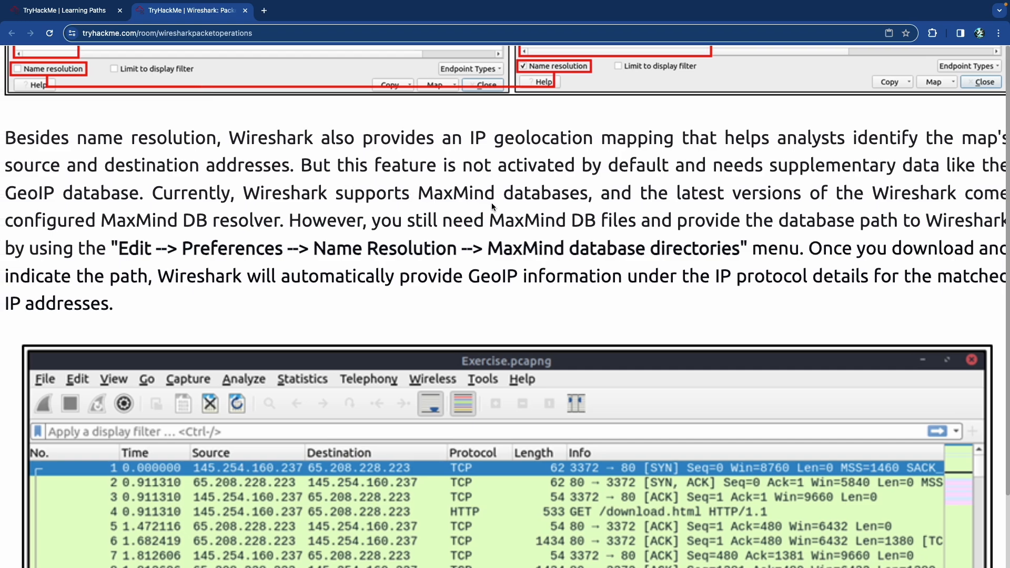
{"action": "scroll", "coordinate": [494, 213], "scroll_direction": "right", "scroll_amount": 1}
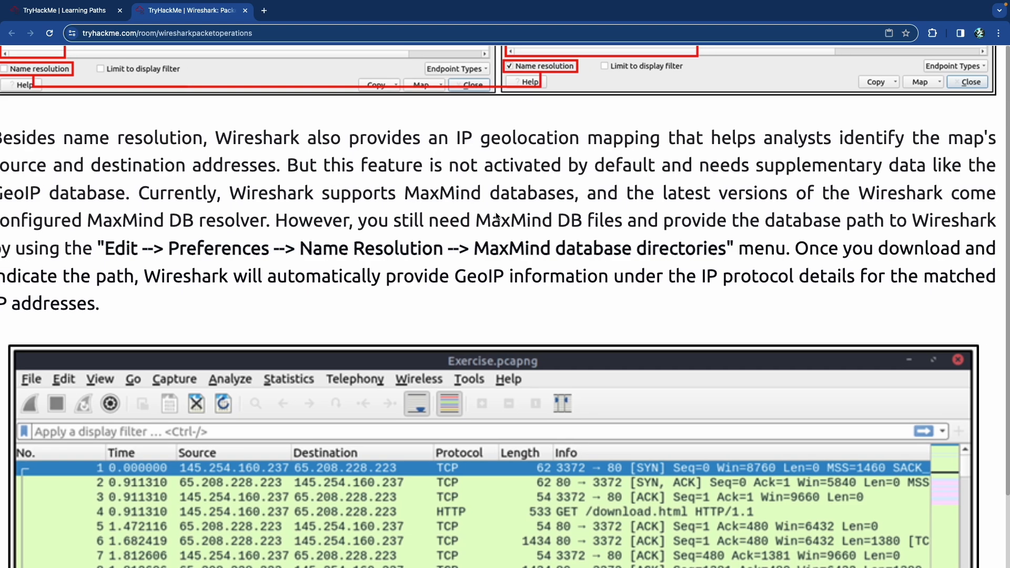
{"action": "scroll", "coordinate": [496, 217], "scroll_direction": "left", "scroll_amount": 1}
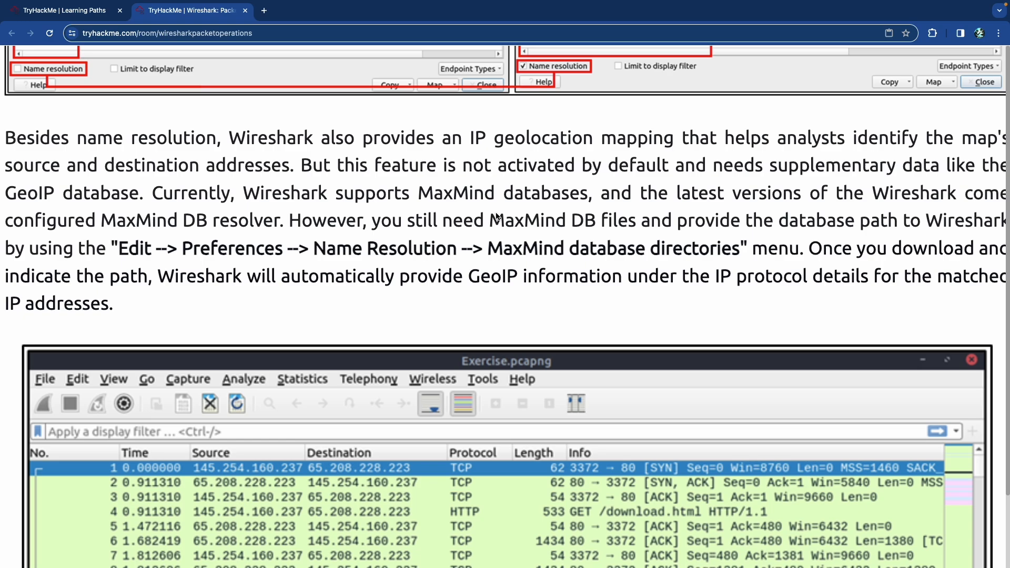
{"action": "scroll", "coordinate": [496, 216], "scroll_direction": "left", "scroll_amount": 1}
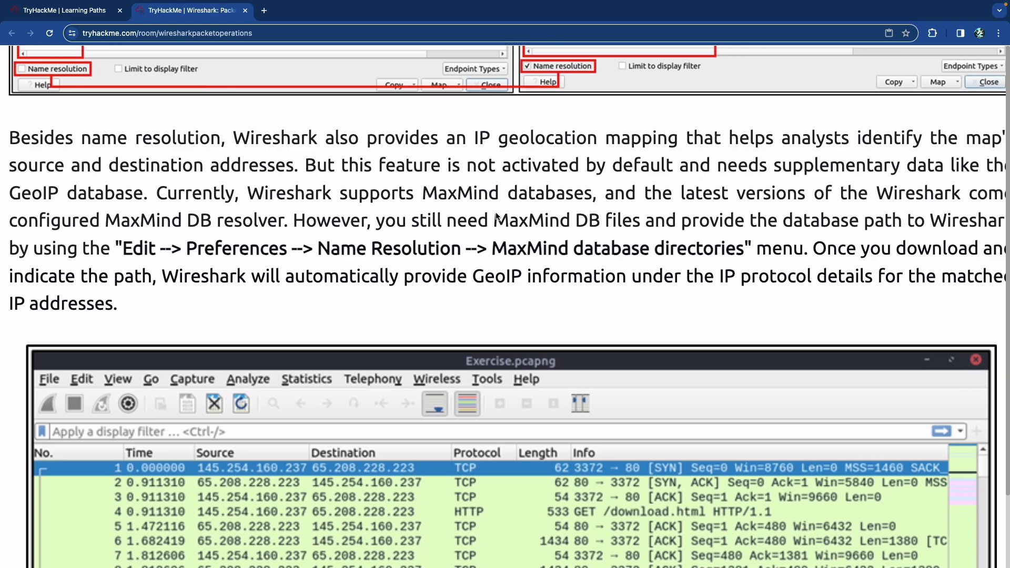
{"action": "scroll", "coordinate": [496, 216], "scroll_direction": "right", "scroll_amount": 3}
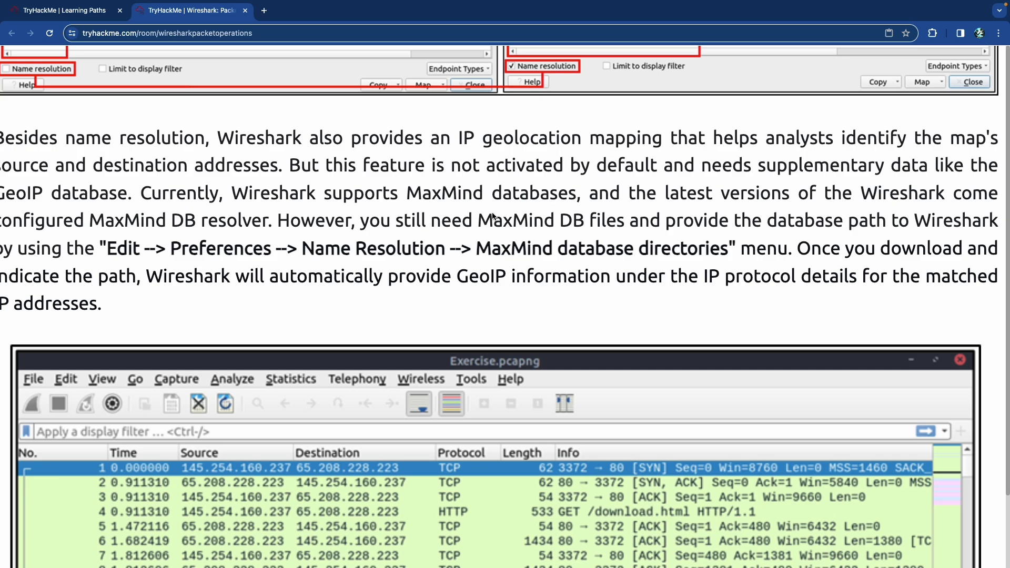
{"action": "scroll", "coordinate": [493, 215], "scroll_direction": "right", "scroll_amount": 2}
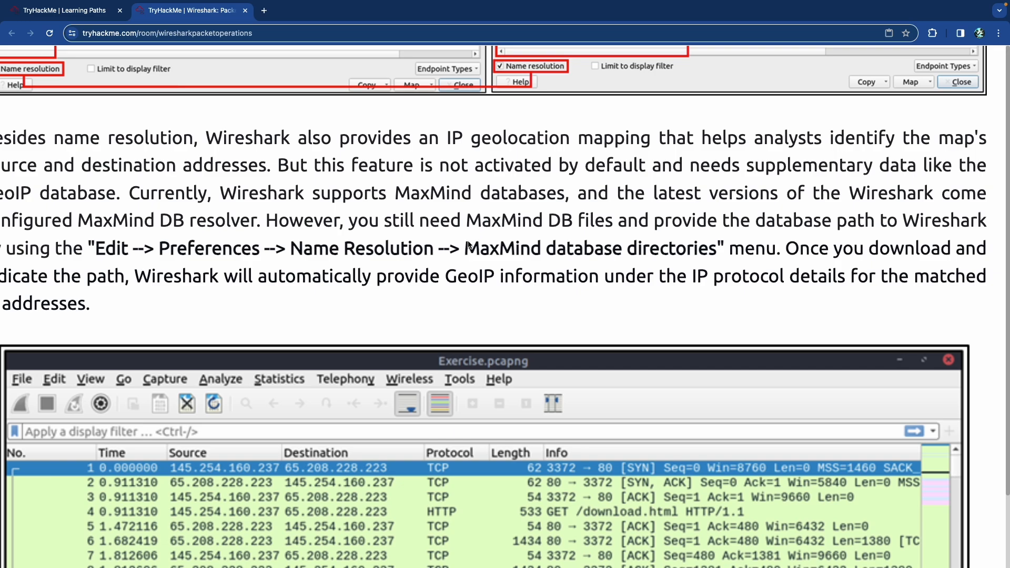
{"action": "scroll", "coordinate": [470, 245], "scroll_direction": "right", "scroll_amount": 3}
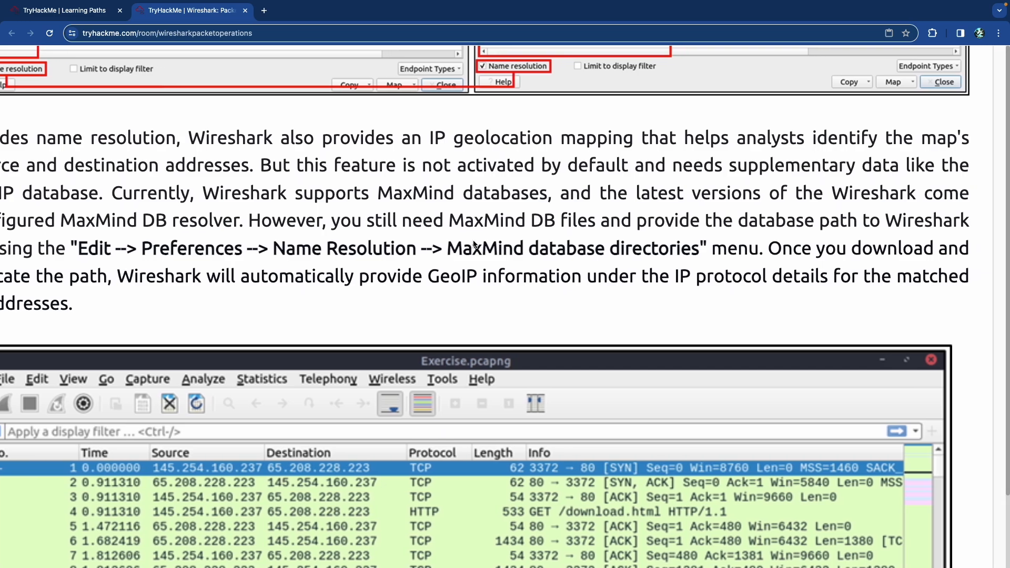
{"action": "scroll", "coordinate": [474, 245], "scroll_direction": "left", "scroll_amount": 6}
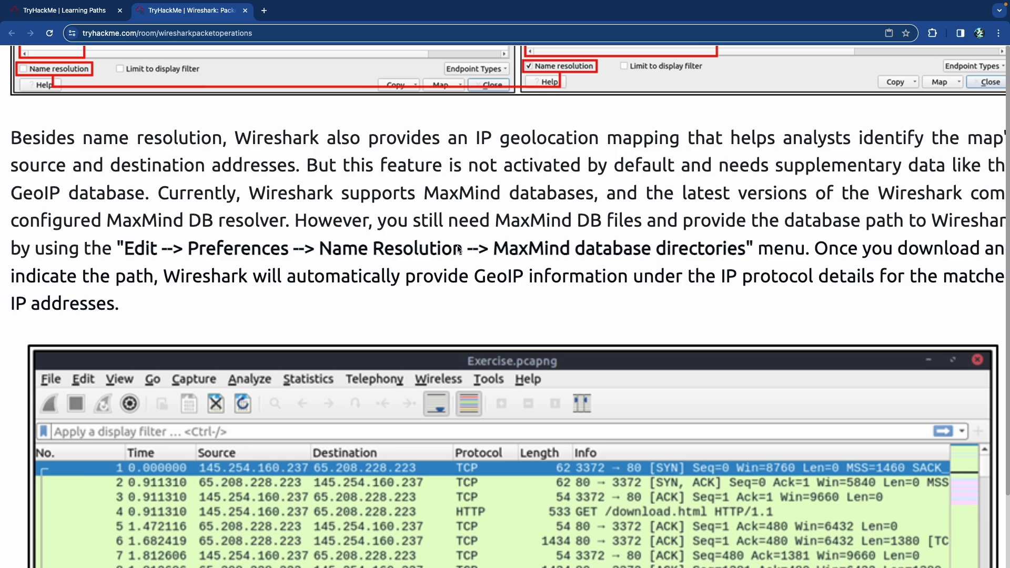
Step: Examine the example capture's IPv4 packet details, focusing on the Source GeoIP and Destination GeoIP entries
{"action": "scroll", "coordinate": [441, 255], "scroll_direction": "down", "scroll_amount": 3}
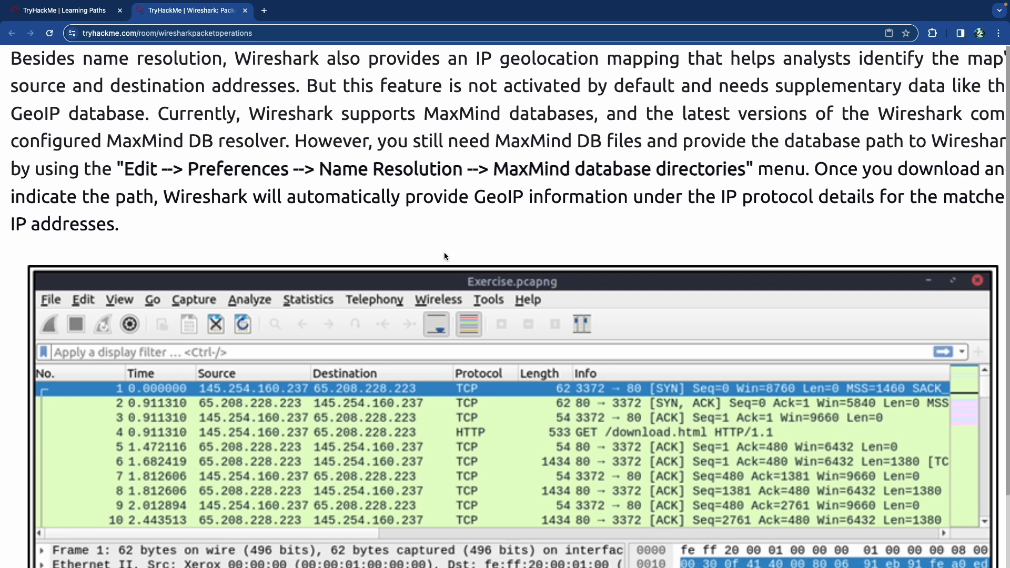
{"action": "scroll", "coordinate": [444, 257], "scroll_direction": "down", "scroll_amount": 1}
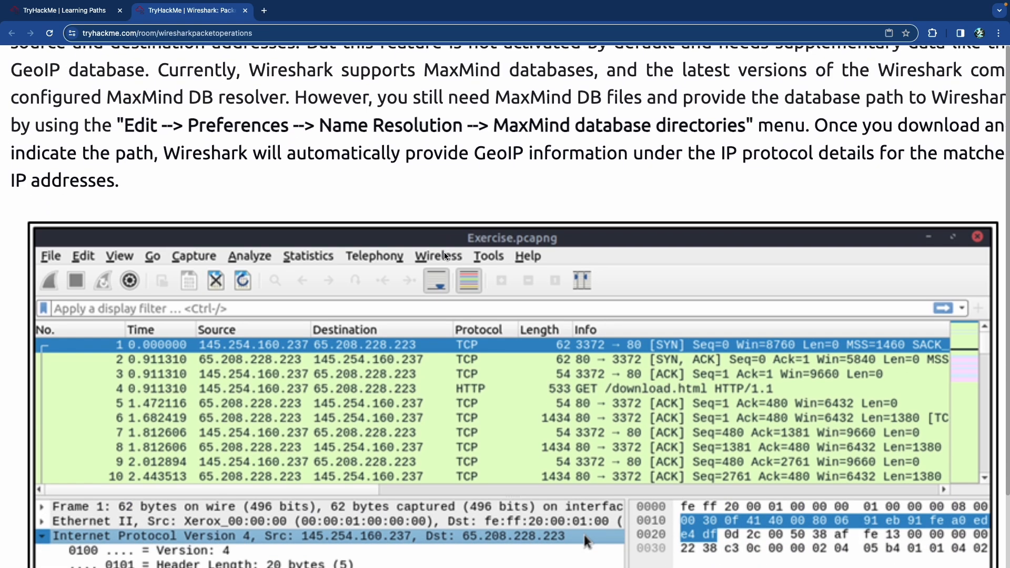
{"action": "scroll", "coordinate": [444, 256], "scroll_direction": "right", "scroll_amount": 1}
{"action": "scroll", "coordinate": [444, 256], "scroll_direction": "left", "scroll_amount": 1}
{"action": "scroll", "coordinate": [443, 256], "scroll_direction": "down", "scroll_amount": 1}
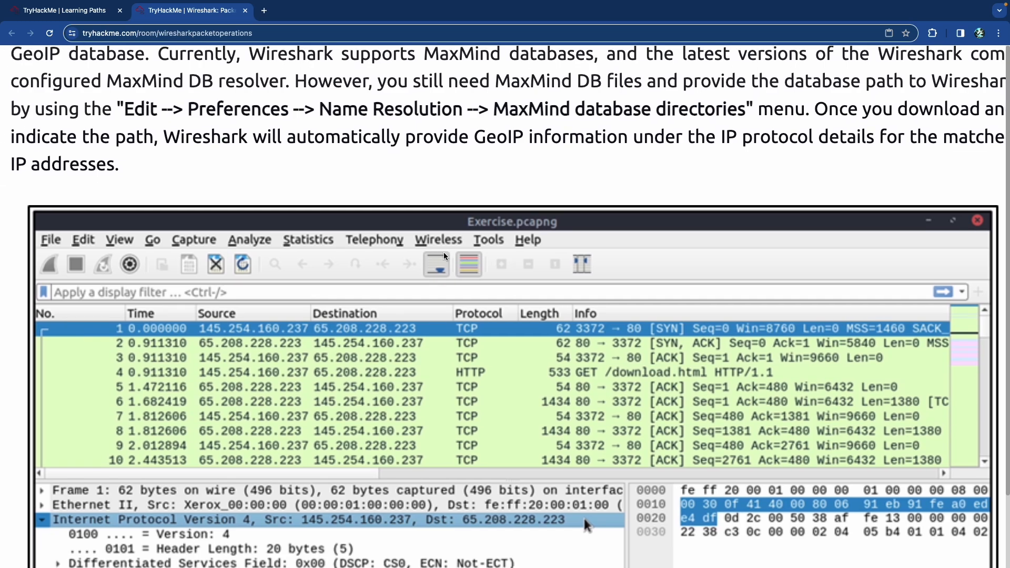
{"action": "scroll", "coordinate": [443, 256], "scroll_direction": "right", "scroll_amount": 1}
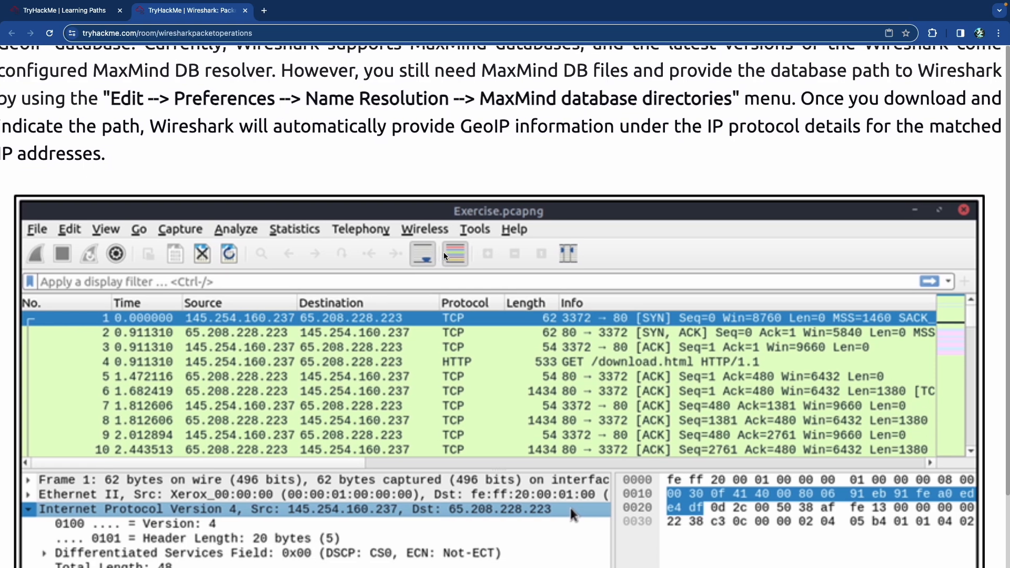
{"action": "scroll", "coordinate": [444, 256], "scroll_direction": "down", "scroll_amount": 7}
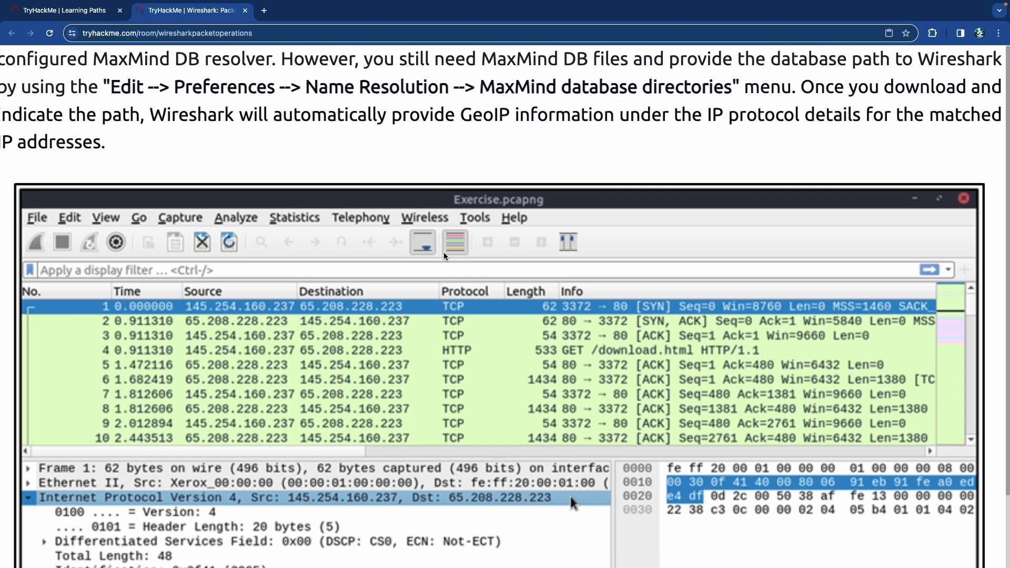
{"action": "scroll", "coordinate": [444, 256], "scroll_direction": "down", "scroll_amount": 4}
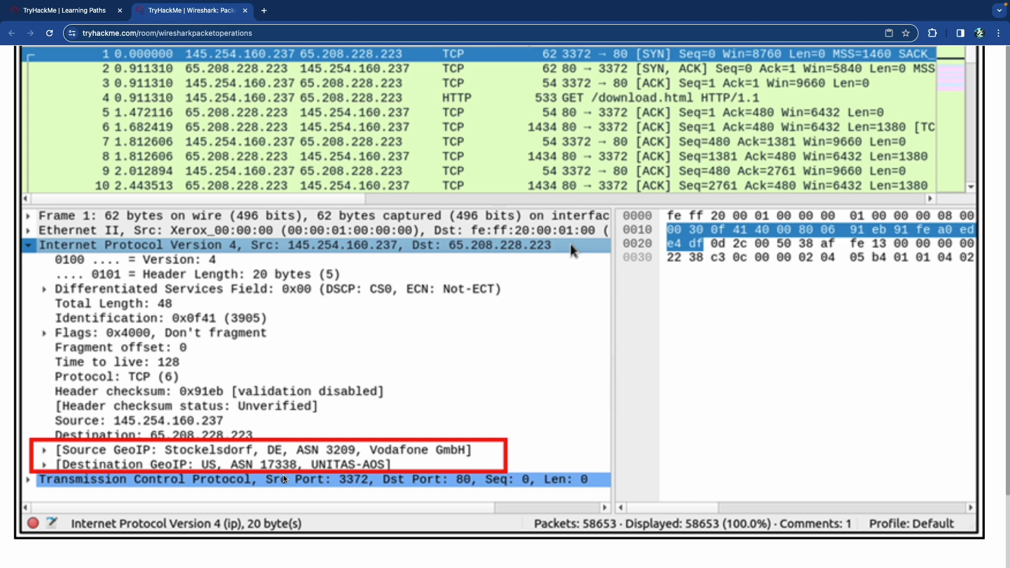
Step: Examine the Endpoints and GeoIP view example, comparing the Country and City columns with the IP location map opened in a browser
{"action": "scroll", "coordinate": [284, 479], "scroll_direction": "down", "scroll_amount": 5}
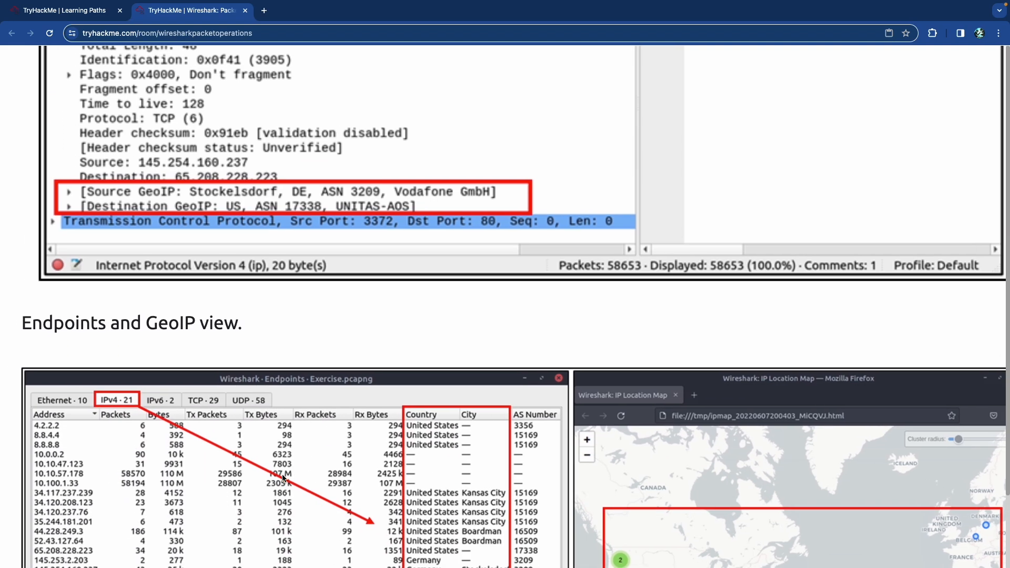
{"action": "scroll", "coordinate": [282, 477], "scroll_direction": "down", "scroll_amount": 4}
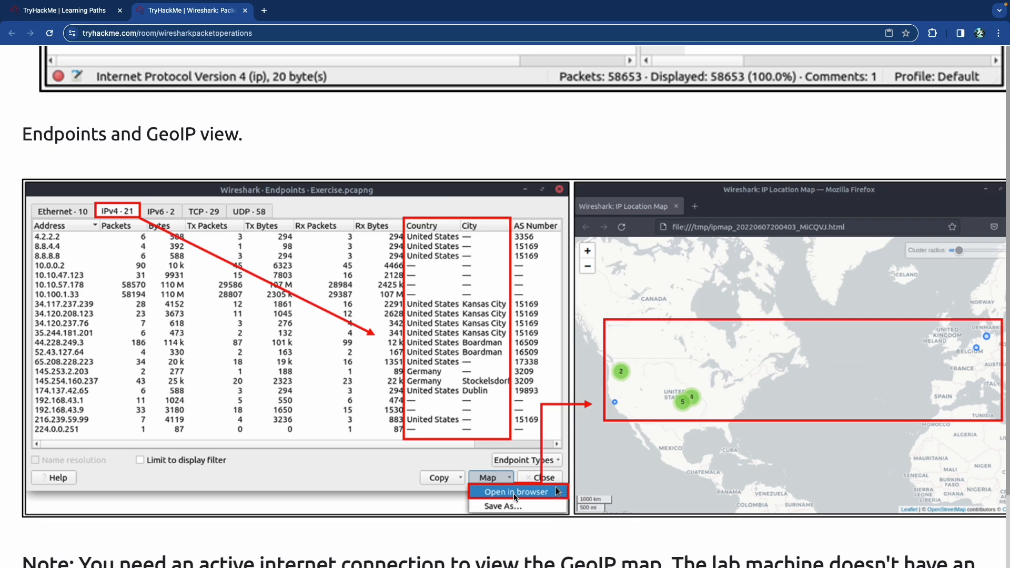
{"action": "scroll", "coordinate": [516, 496], "scroll_direction": "right", "scroll_amount": 2}
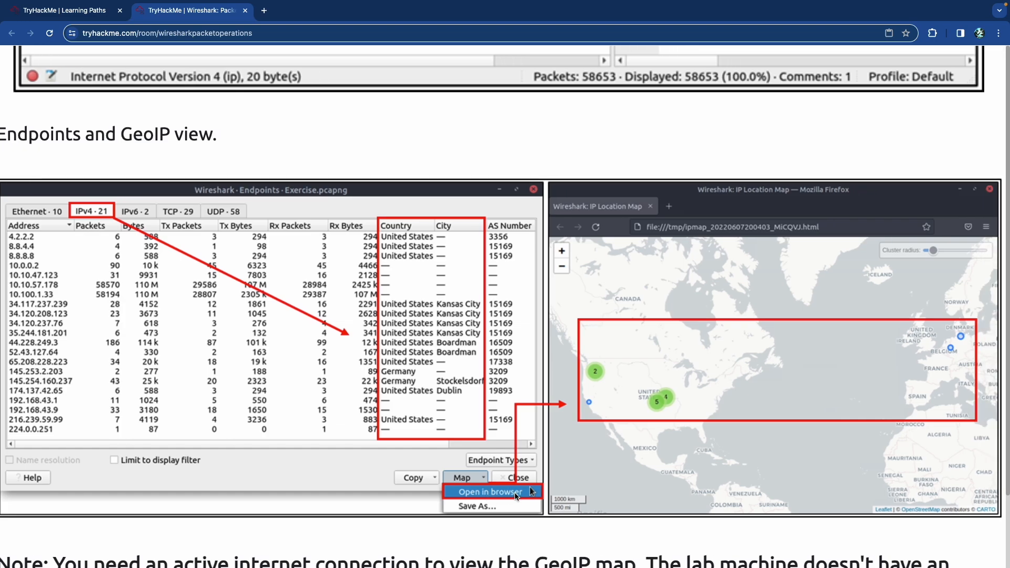
{"action": "scroll", "coordinate": [515, 496], "scroll_direction": "left", "scroll_amount": 1}
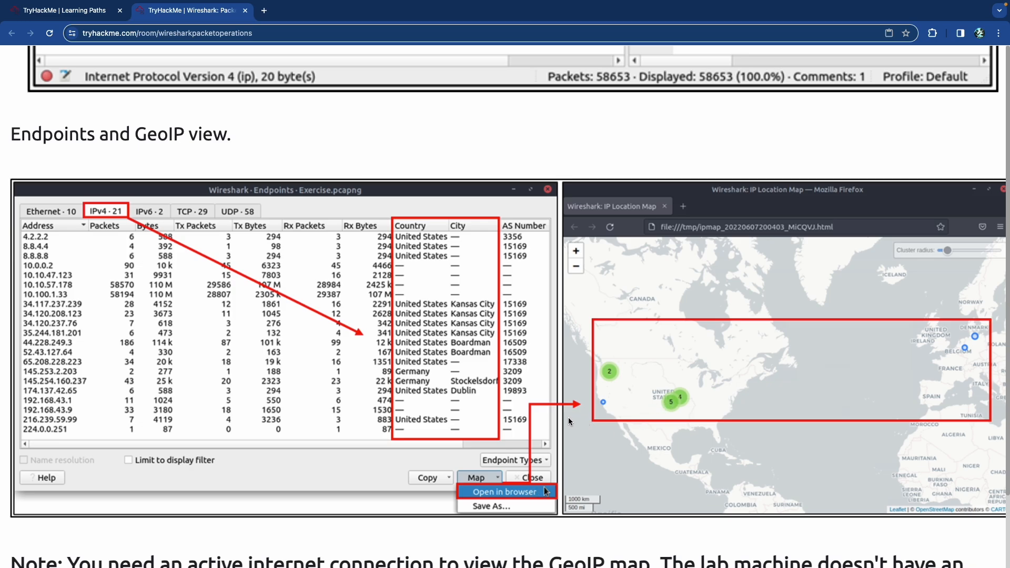
{"action": "scroll", "coordinate": [453, 387], "scroll_direction": "down", "scroll_amount": 5}
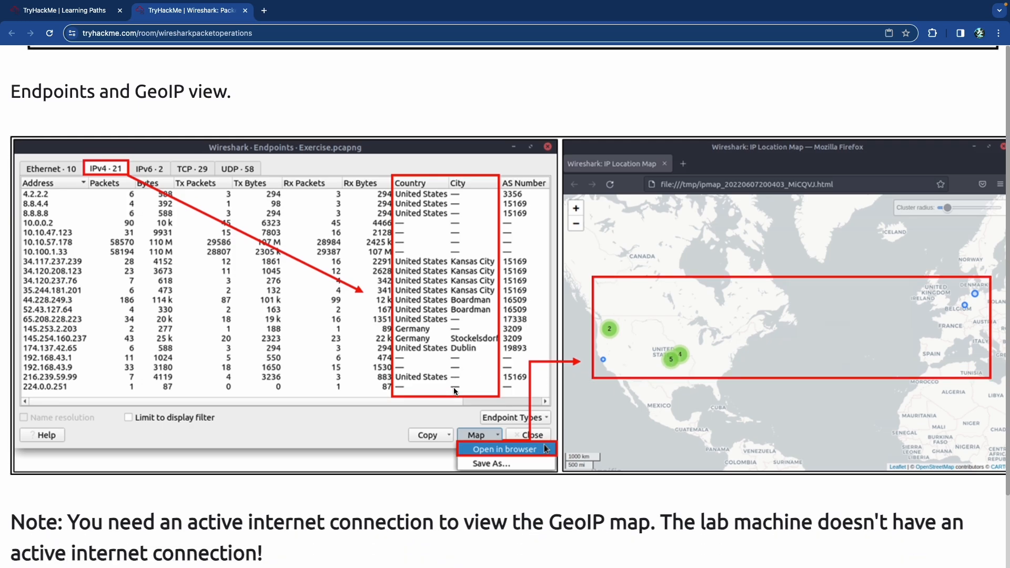
Step: Read the note on the internet connection needed for the GeoIP map, briefly highlighting its sentence about the lab machine
{"action": "scroll", "coordinate": [454, 391], "scroll_direction": "down", "scroll_amount": 1}
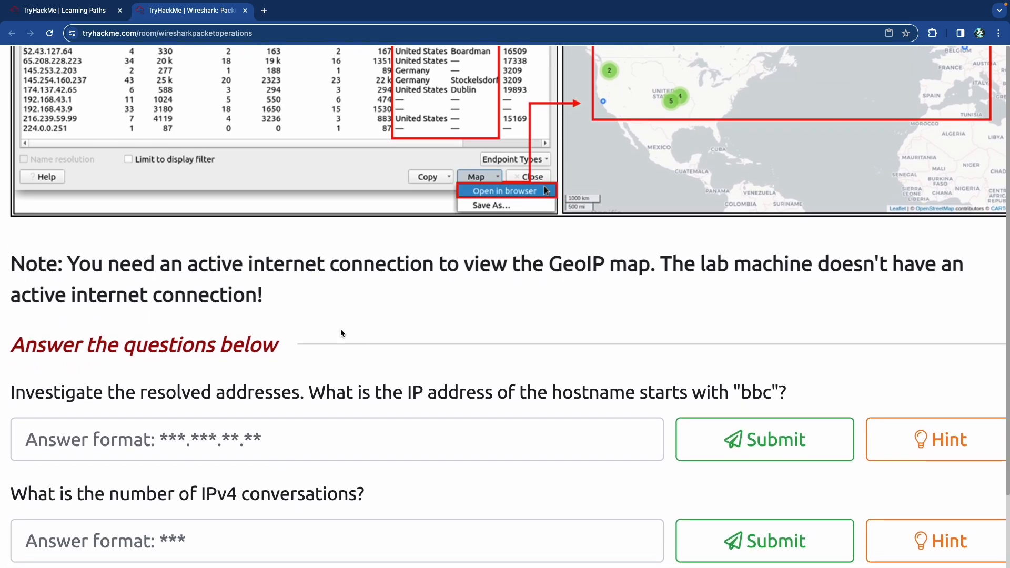
{"action": "left_click_drag", "start_coordinate": [447, 271], "coordinate": [613, 272]}
{"action": "scroll", "coordinate": [590, 316], "scroll_direction": "down", "scroll_amount": 1}
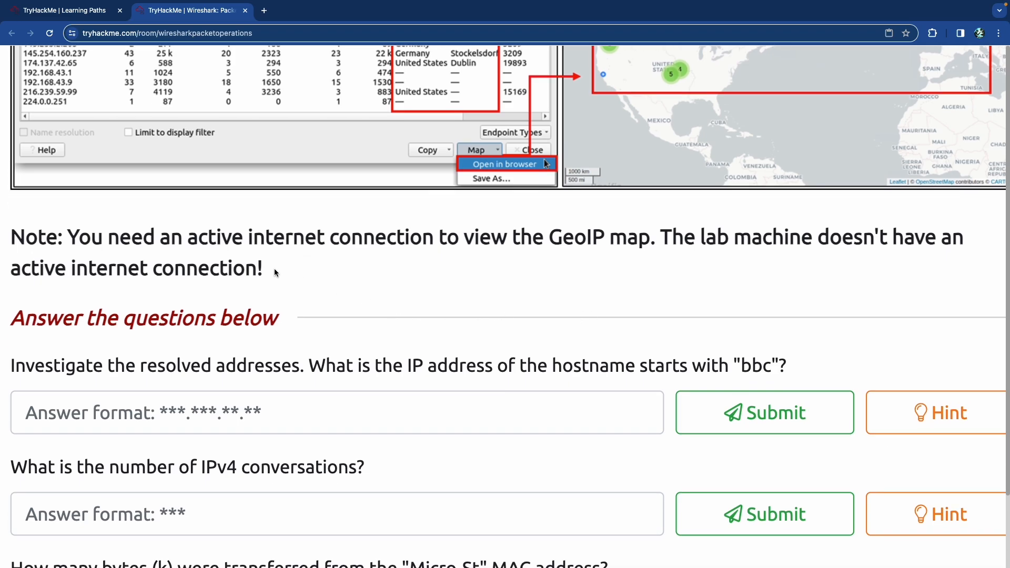
{"action": "left_click_drag", "start_coordinate": [294, 264], "coordinate": [684, 246]}
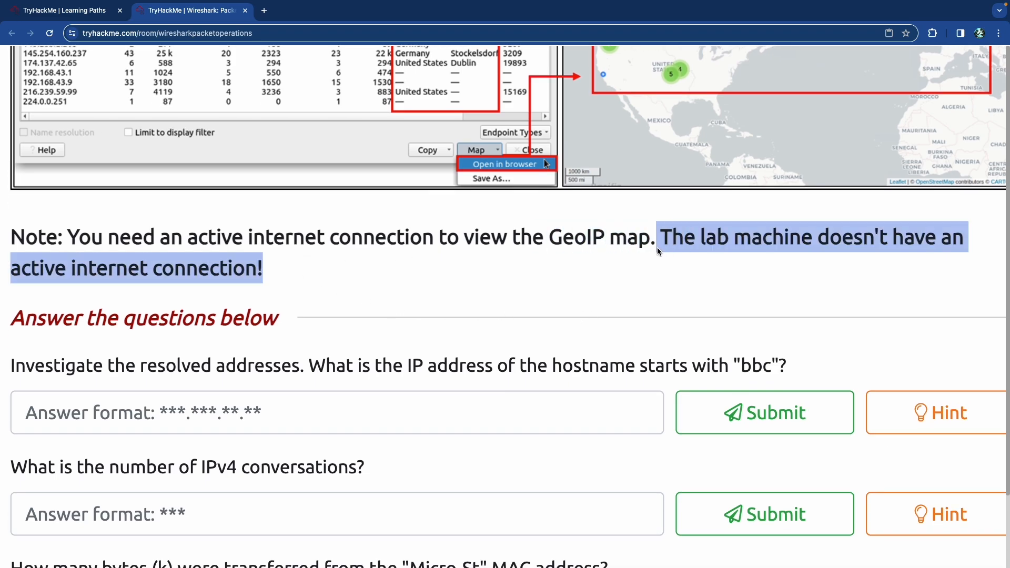
{"action": "left_click", "coordinate": [638, 260]}
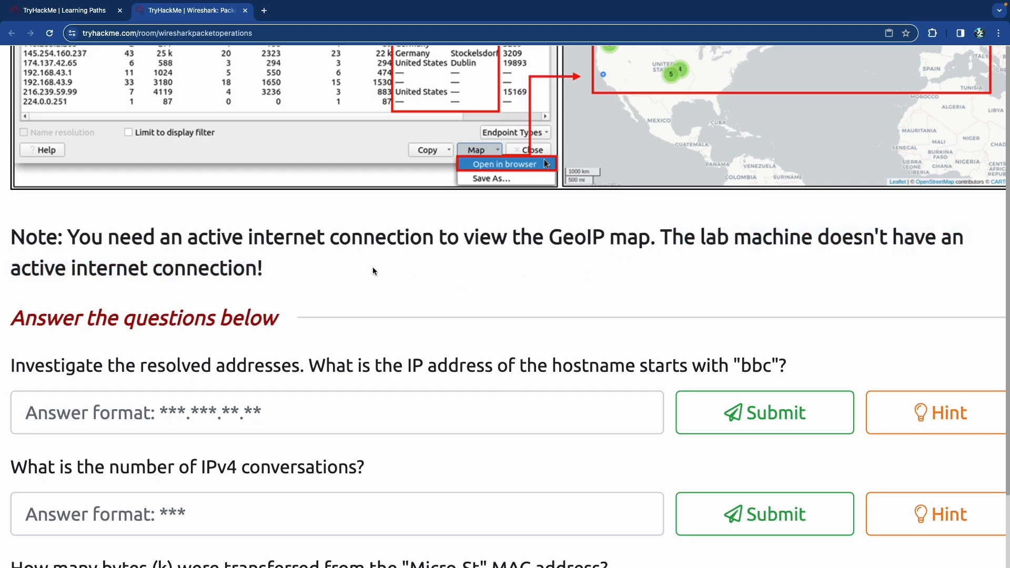
Step: Review the task's questions on resolved addresses, IPv4 conversations, Micro-St bytes, Kansas City addresses and the Blicnet AS organisation
{"action": "scroll", "coordinate": [363, 290], "scroll_direction": "down", "scroll_amount": 3}
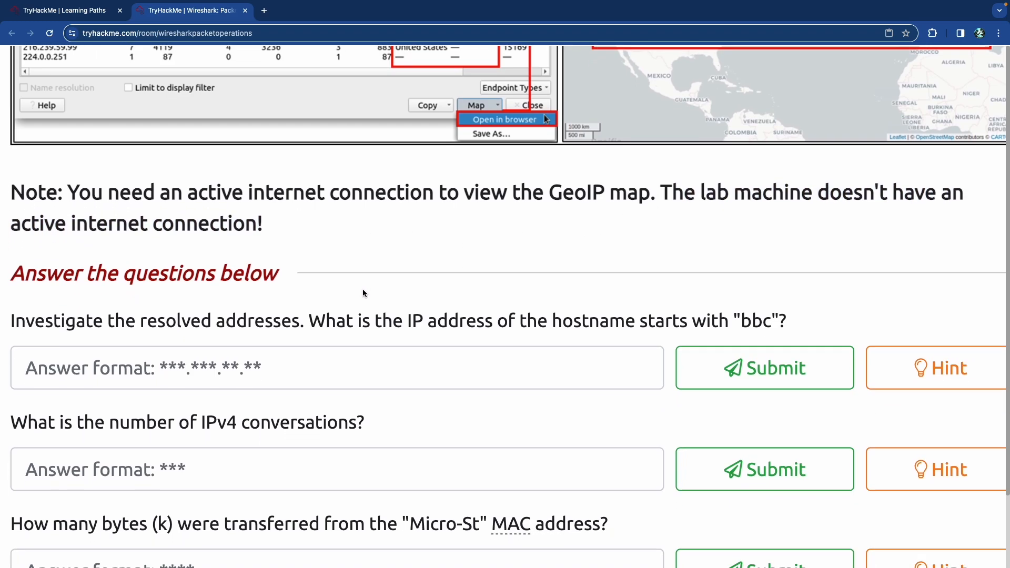
{"action": "scroll", "coordinate": [363, 289], "scroll_direction": "down", "scroll_amount": 5}
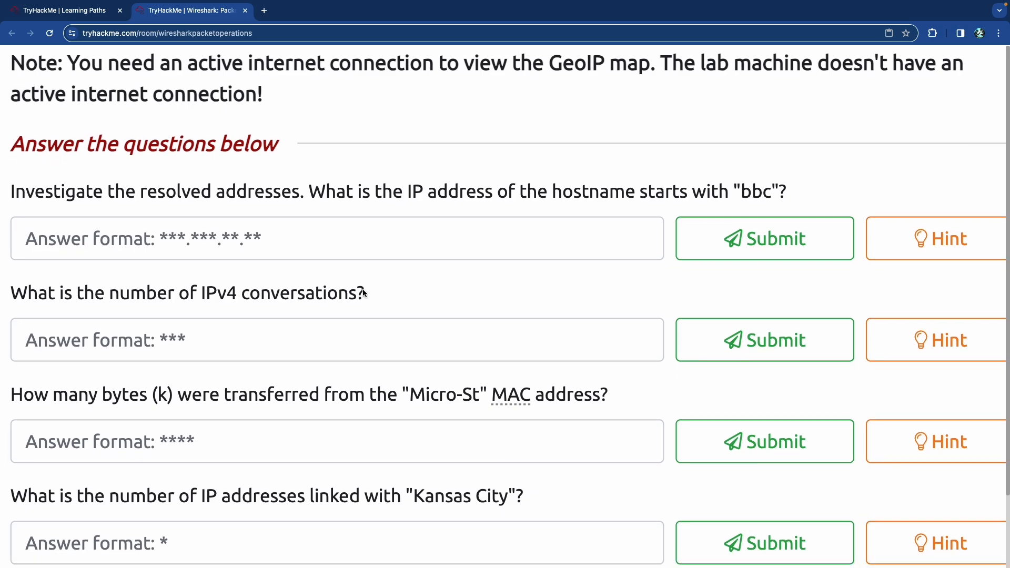
{"action": "scroll", "coordinate": [363, 289], "scroll_direction": "down", "scroll_amount": 2}
{"action": "scroll", "coordinate": [362, 289], "scroll_direction": "up", "scroll_amount": 8}
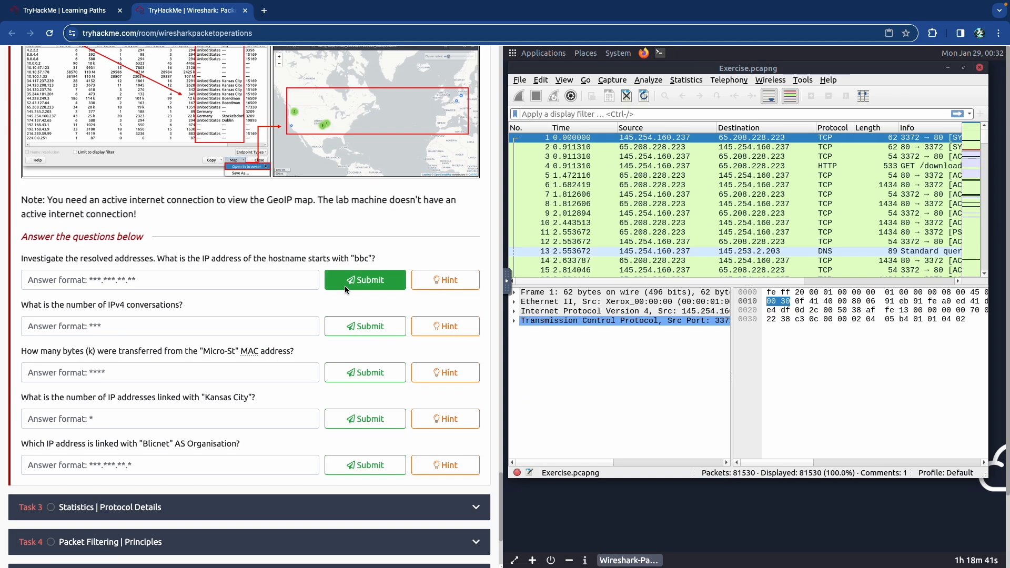
{"action": "scroll", "coordinate": [344, 286], "scroll_direction": "up", "scroll_amount": 8}
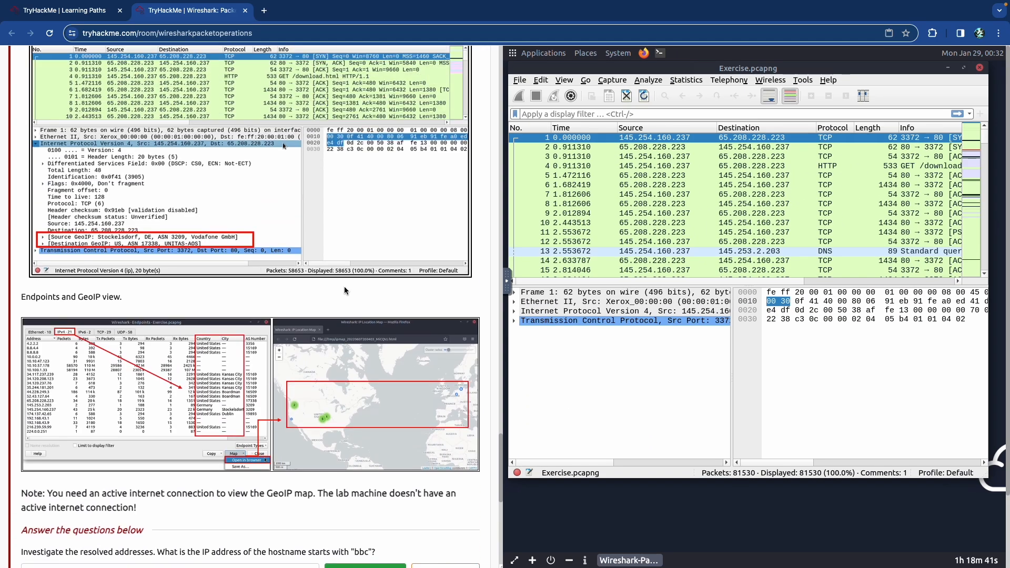
{"action": "scroll", "coordinate": [344, 286], "scroll_direction": "down", "scroll_amount": 8}
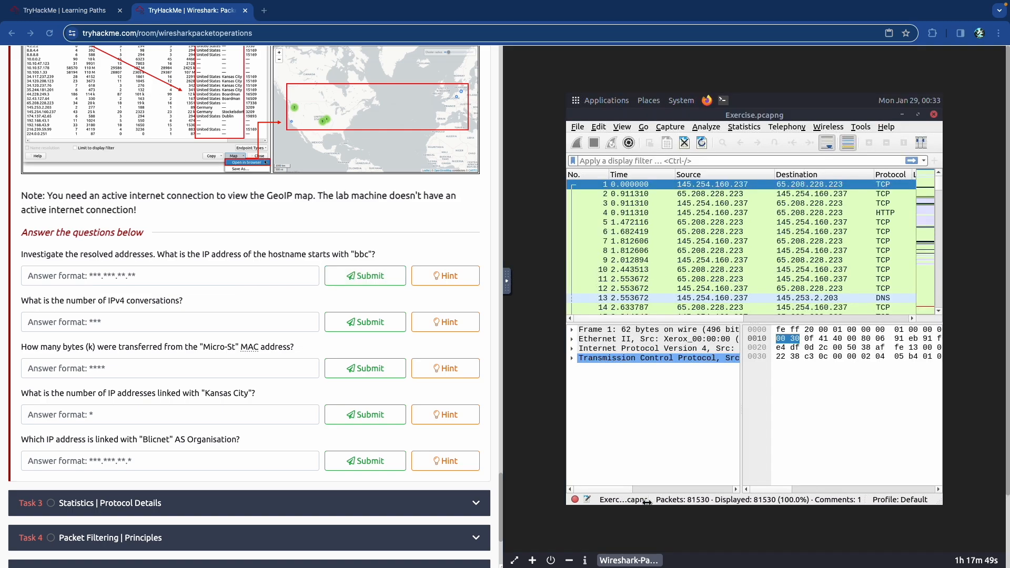
Step: Open the virtual machine in full-screen view and maximize the Exercise.pcapng capture window
{"action": "left_click", "coordinate": [514, 560]}
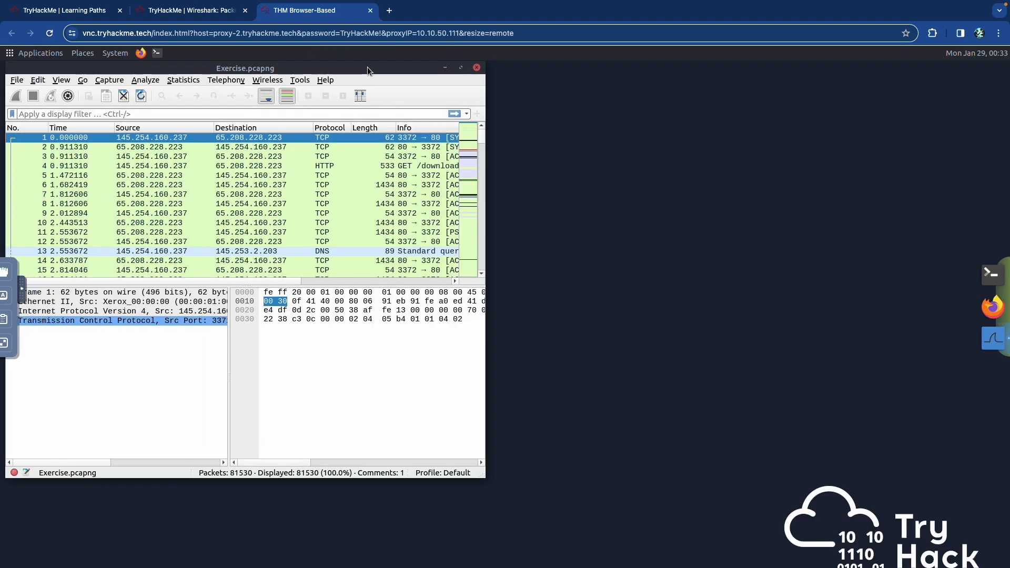
{"action": "left_click_drag", "start_coordinate": [367, 67], "coordinate": [441, 67]}
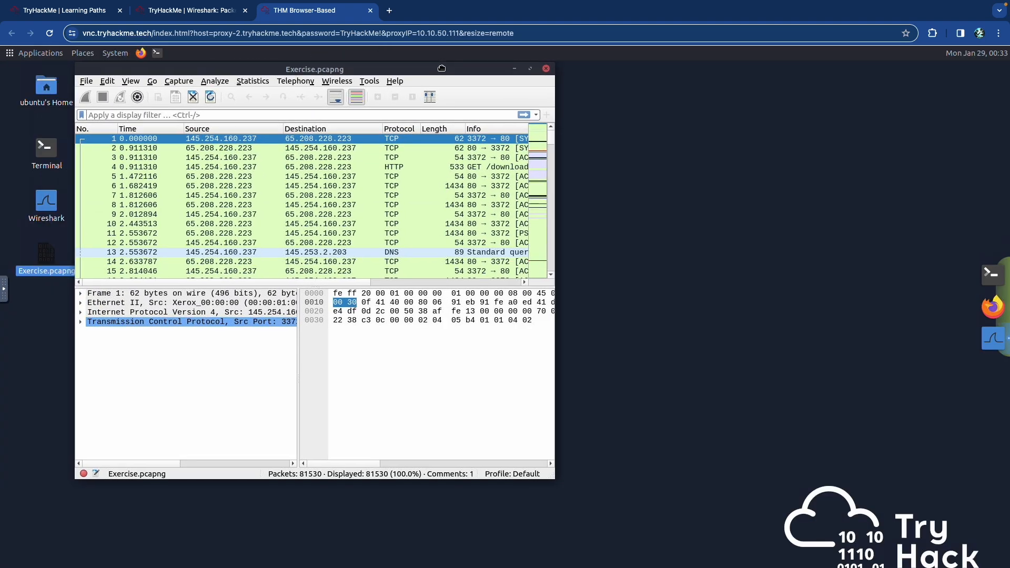
{"action": "left_click", "coordinate": [528, 69]}
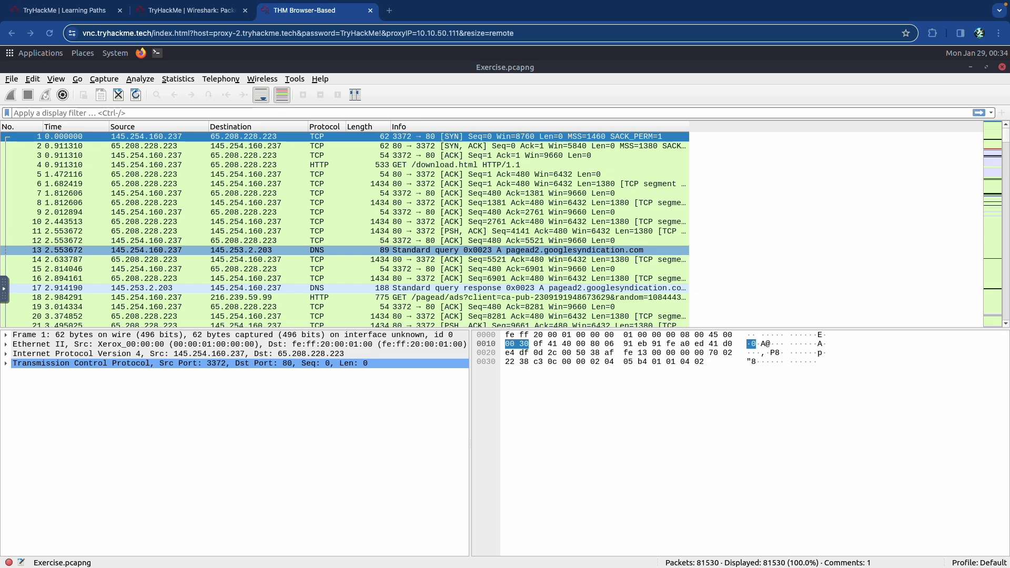
Step: Search the capture's resolved addresses for the host name "bbc", select its IP address, and close the list
{"action": "left_click", "coordinate": [175, 78]}
{"action": "left_click", "coordinate": [212, 105]}
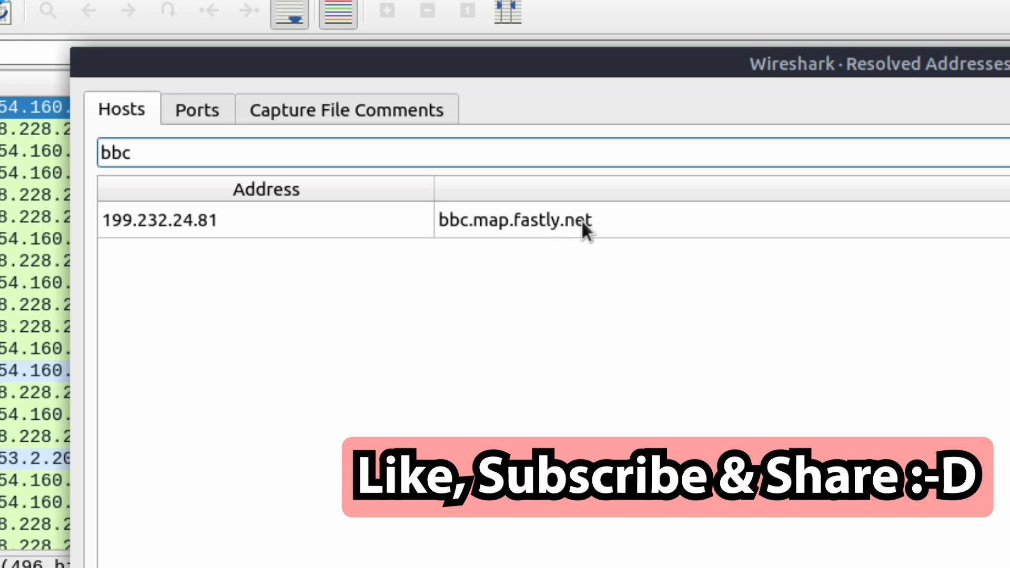
{"action": "left_click", "coordinate": [199, 224]}
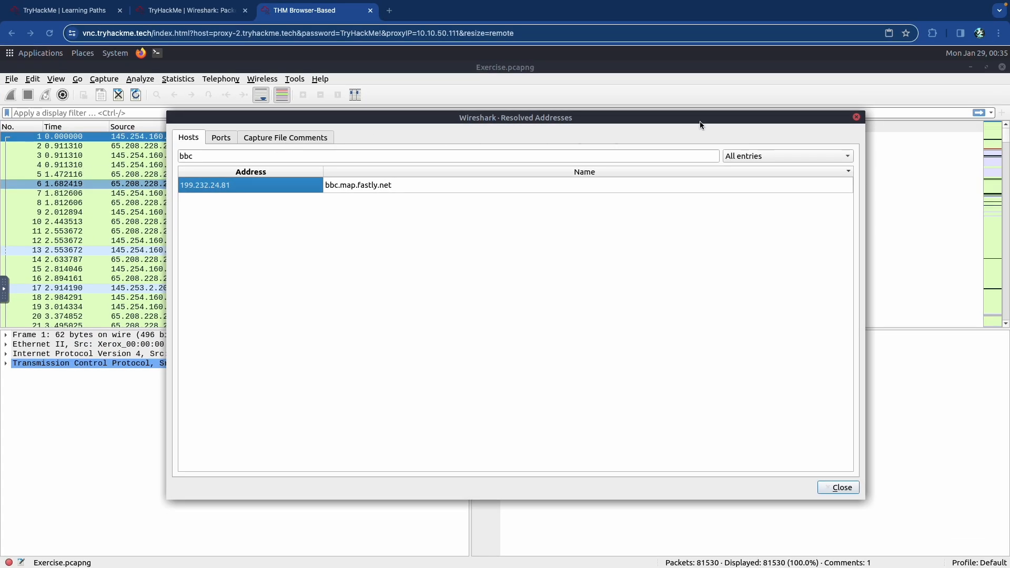
{"action": "left_click", "coordinate": [857, 116]}
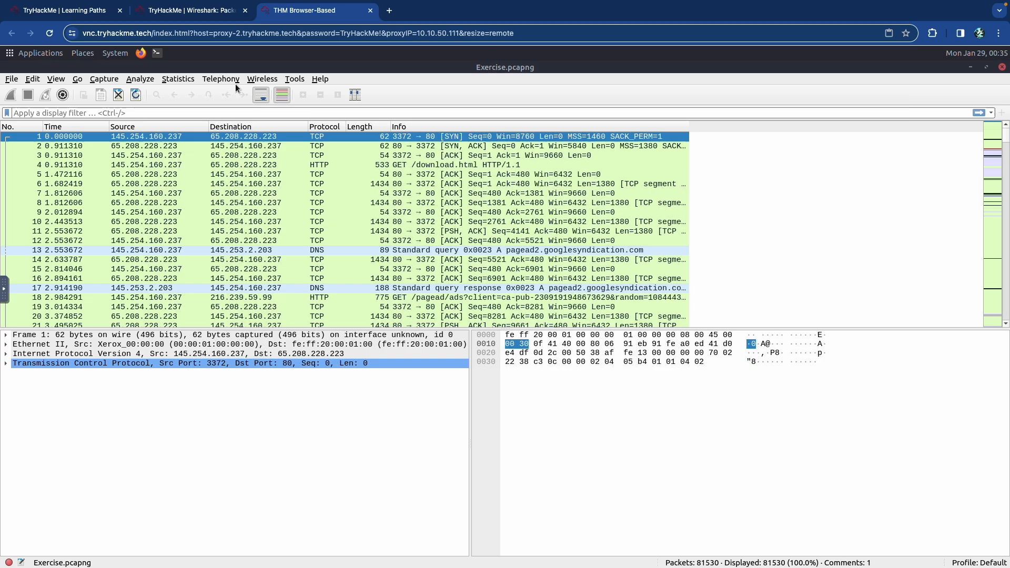
Step: Check the number of IPv4 conversations in the capture's Conversations statistics and close them
{"action": "left_click", "coordinate": [188, 79]}
{"action": "left_click", "coordinate": [207, 132]}
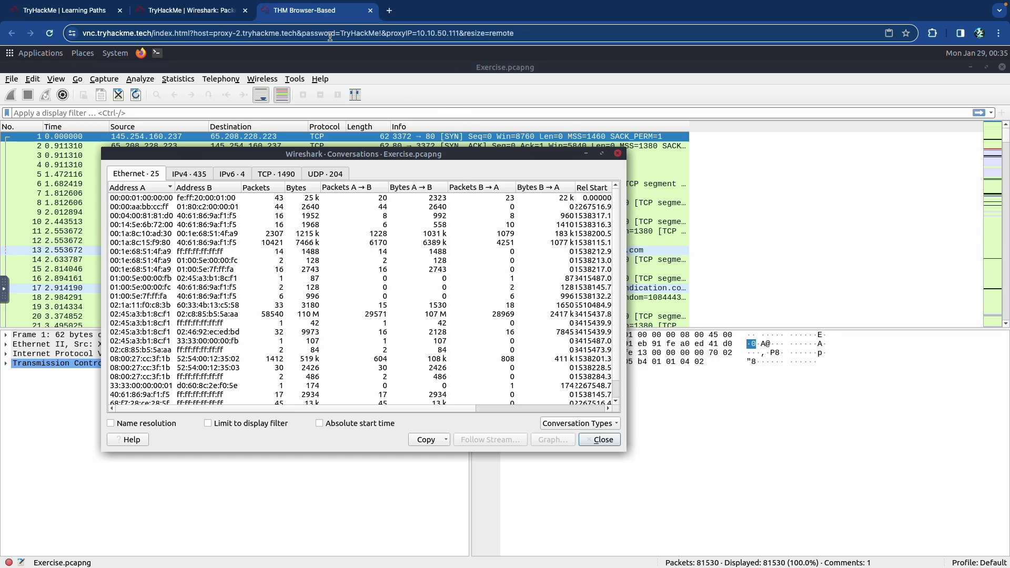
{"action": "left_click", "coordinate": [618, 153]}
Step: List the Ethernet endpoints with name resolution enabled, reverse the address sort order, and select the Micro-St entry to read its bytes
{"action": "left_click", "coordinate": [179, 79]}
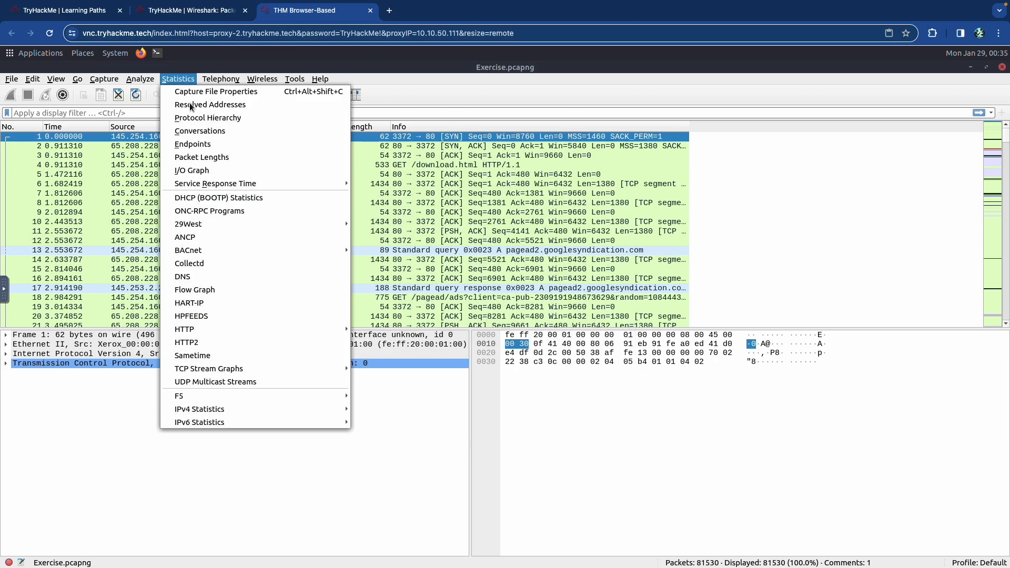
{"action": "left_click", "coordinate": [203, 145]}
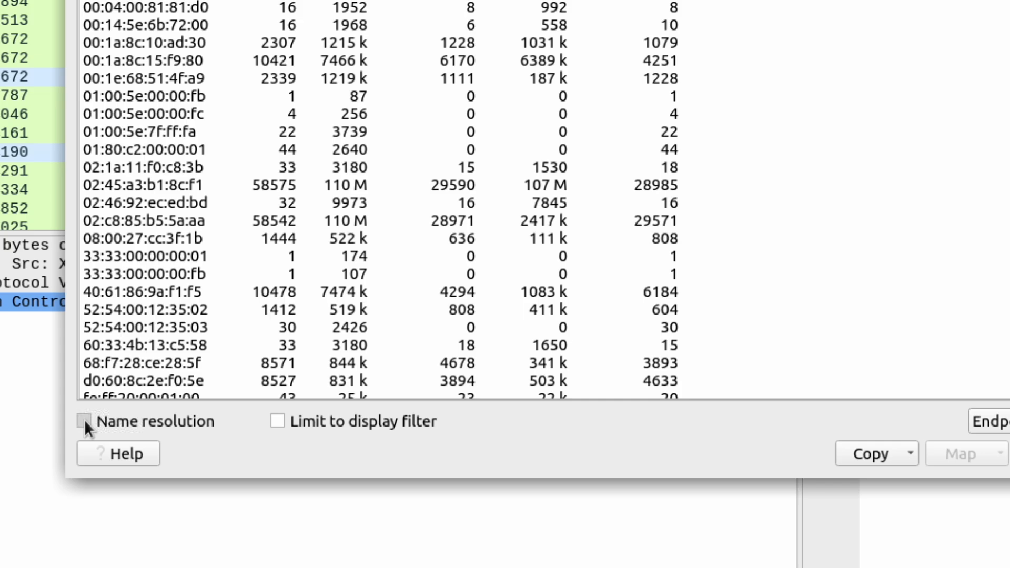
{"action": "left_click", "coordinate": [84, 420]}
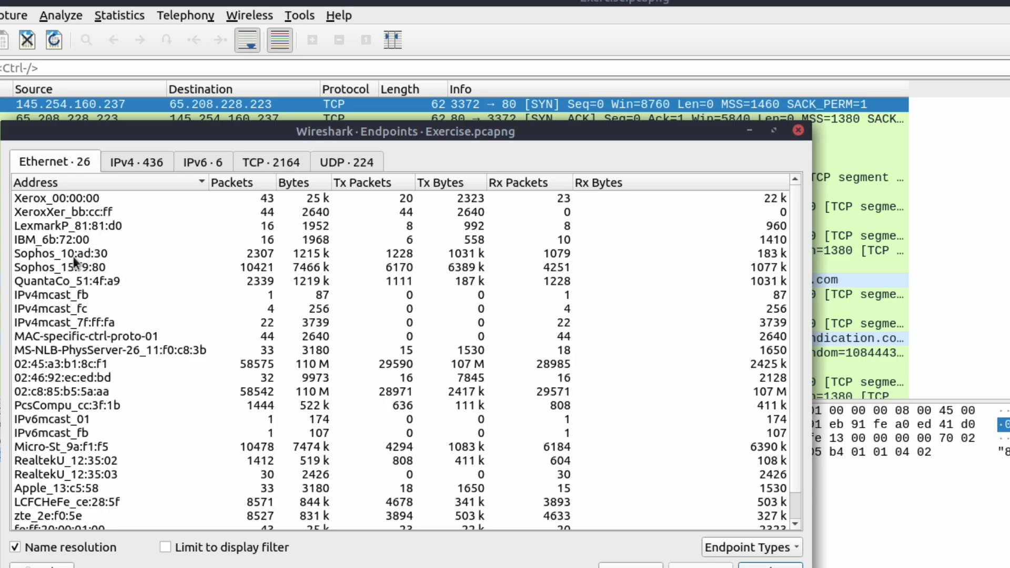
{"action": "left_click", "coordinate": [99, 180]}
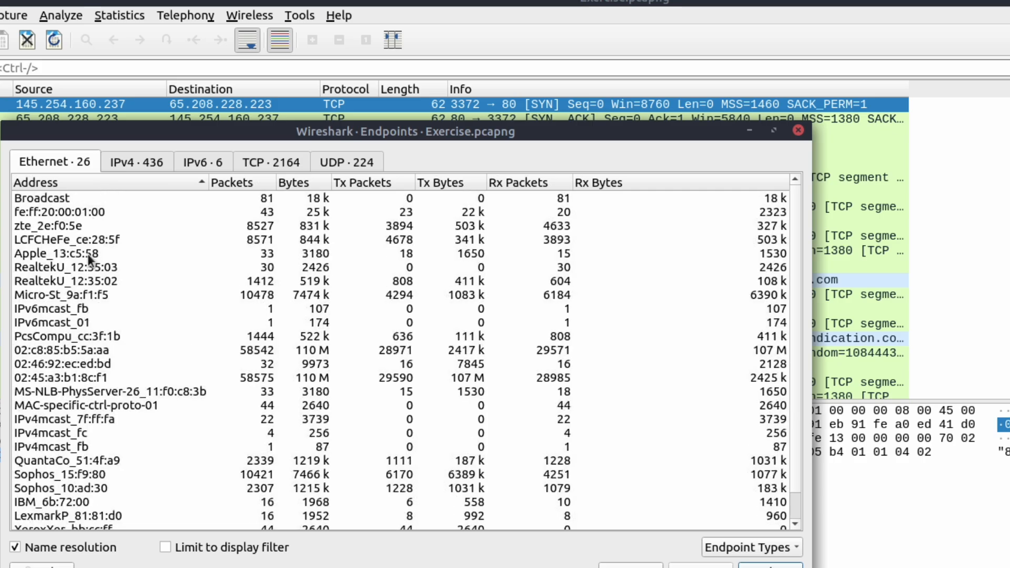
{"action": "scroll", "coordinate": [87, 285], "scroll_direction": "down", "scroll_amount": 1}
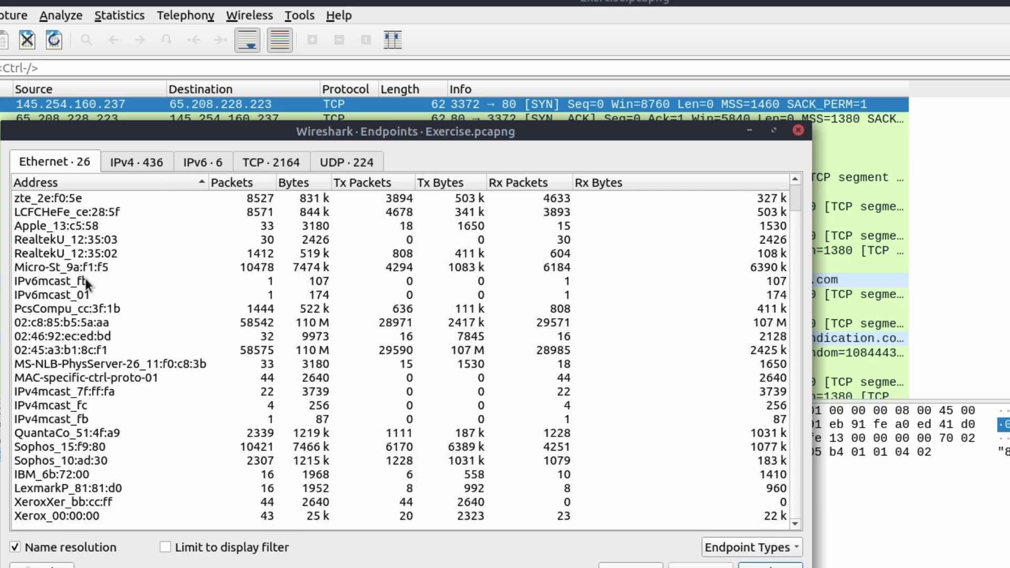
{"action": "left_click", "coordinate": [87, 281]}
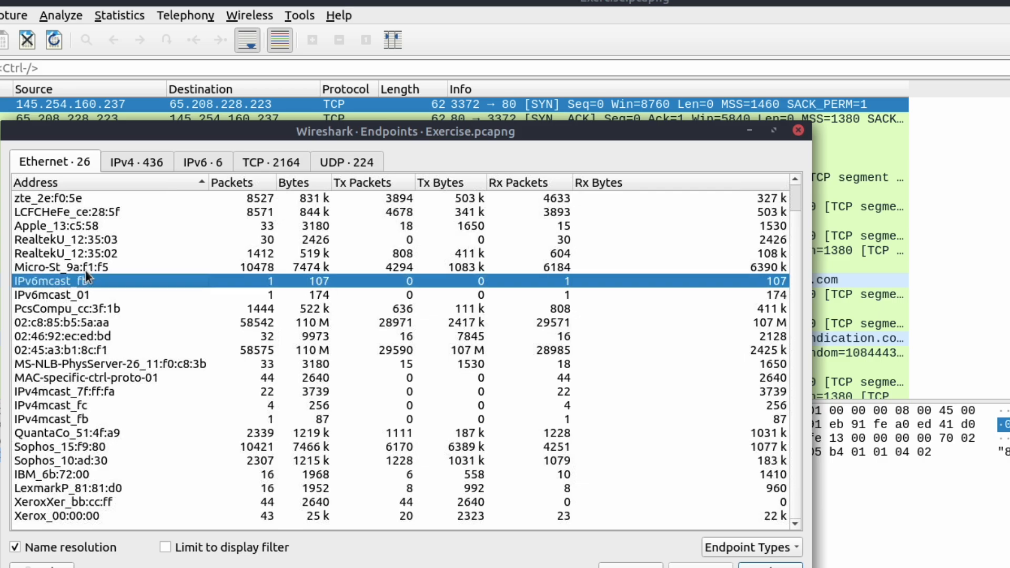
{"action": "left_click", "coordinate": [86, 267]}
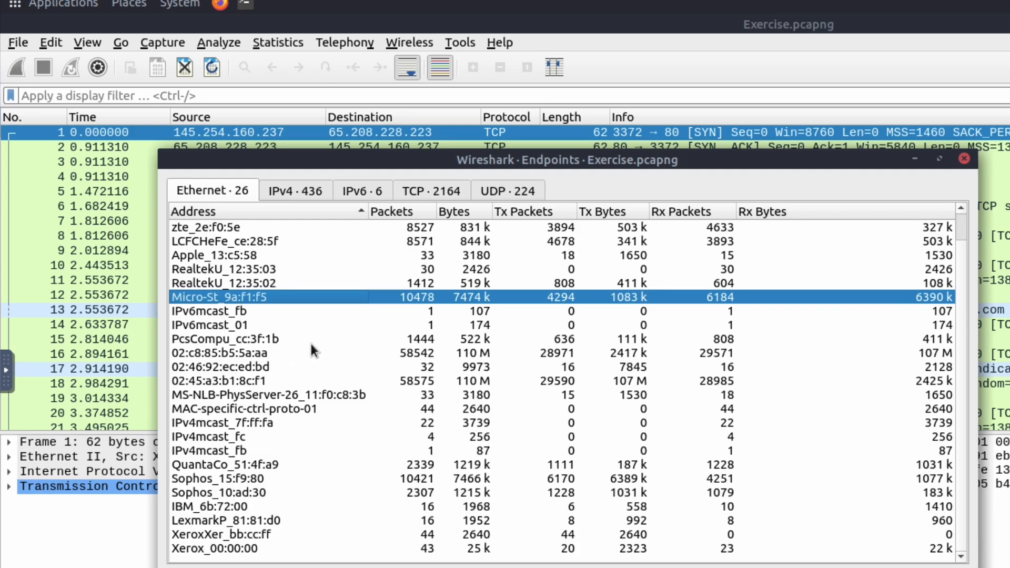
Step: Compare the IPv4 and IPv6 endpoint lists, including their country, city and AS columns, and return to IPv4
{"action": "left_click", "coordinate": [316, 192]}
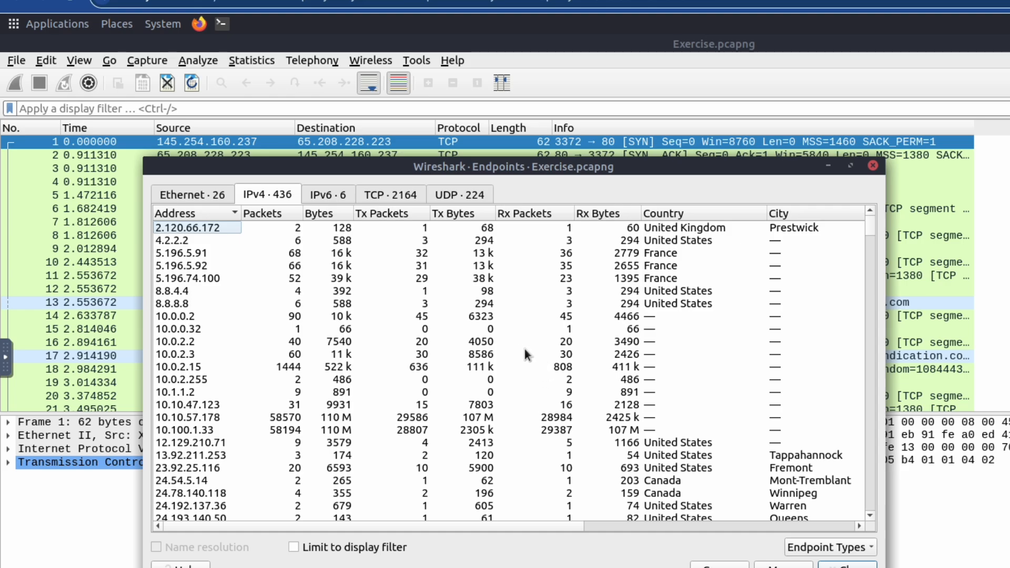
{"action": "left_click", "coordinate": [343, 195]}
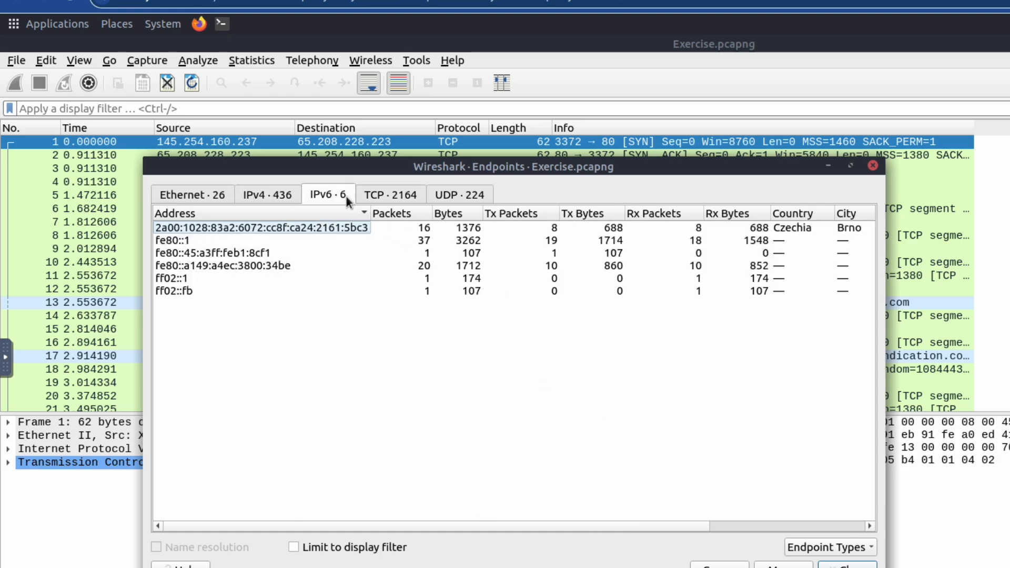
{"action": "scroll", "coordinate": [381, 245], "scroll_direction": "right", "scroll_amount": 3}
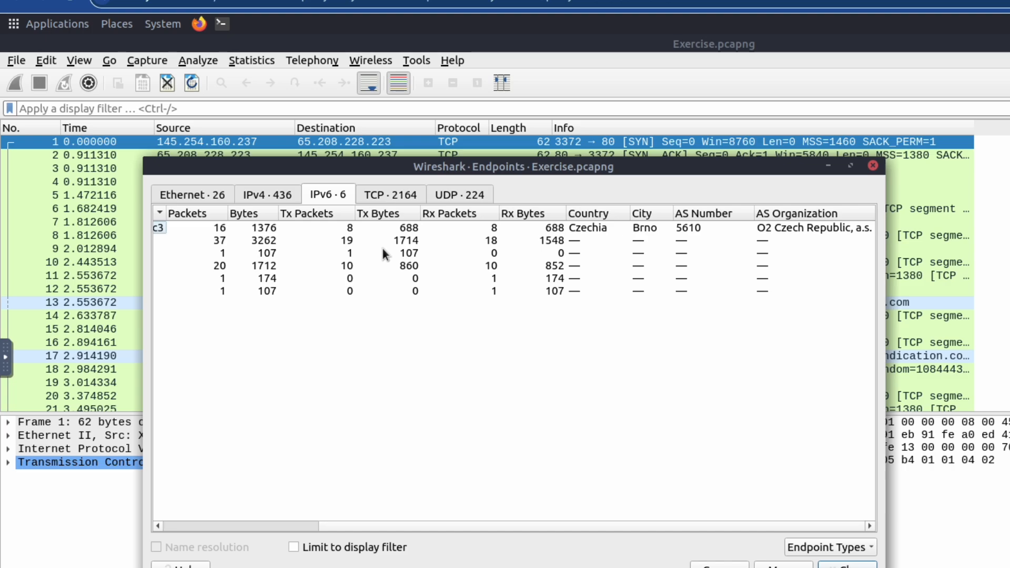
{"action": "scroll", "coordinate": [383, 246], "scroll_direction": "left", "scroll_amount": 3}
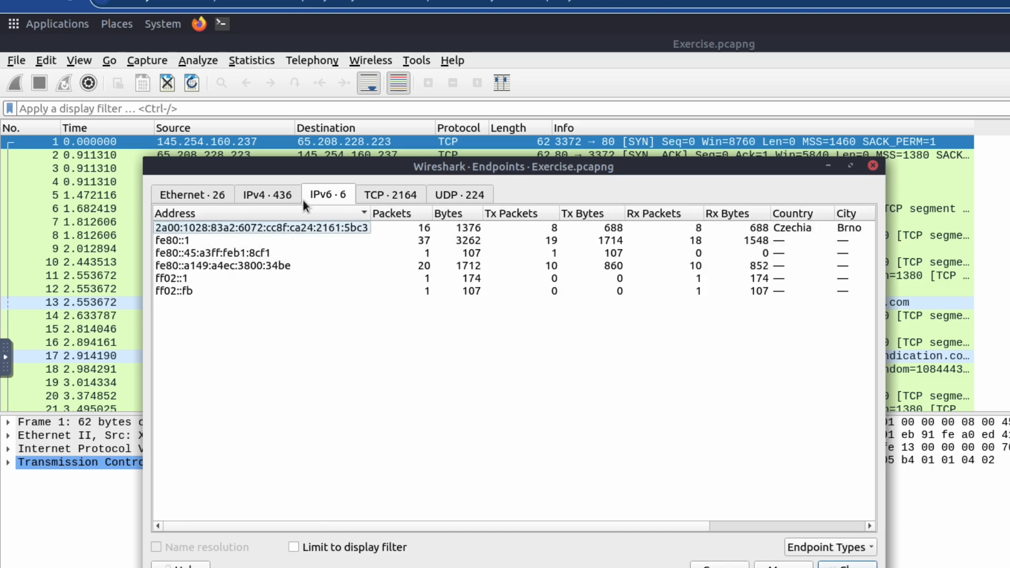
{"action": "left_click", "coordinate": [284, 196]}
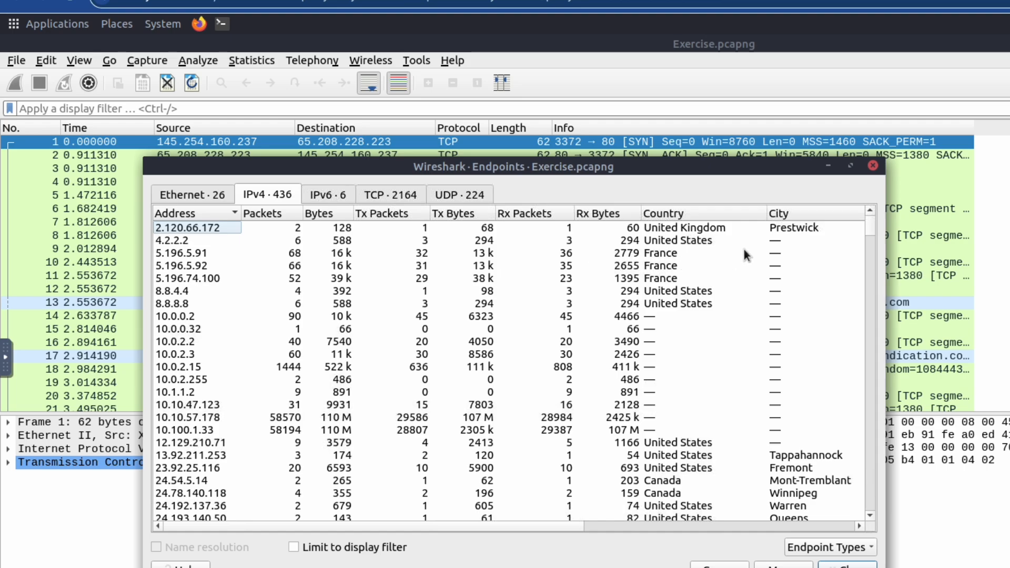
Step: Sort the IPv4 endpoints by city and go through the Kansas City entries one by one to count them
{"action": "left_click", "coordinate": [809, 214]}
{"action": "scroll", "coordinate": [806, 254], "scroll_direction": "down", "scroll_amount": 20}
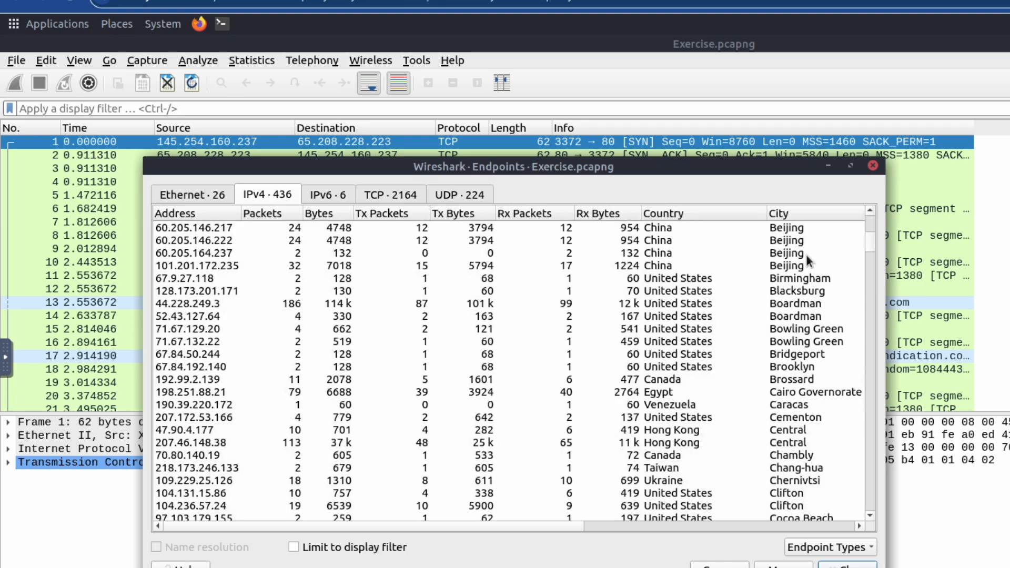
{"action": "scroll", "coordinate": [806, 255], "scroll_direction": "down", "scroll_amount": 20}
{"action": "scroll", "coordinate": [806, 255], "scroll_direction": "up", "scroll_amount": 10}
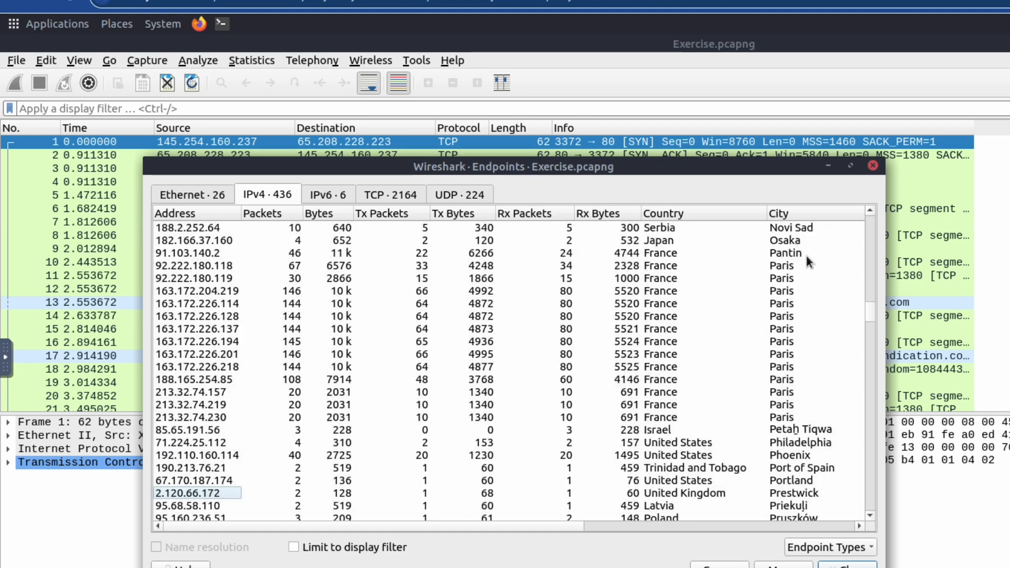
{"action": "scroll", "coordinate": [806, 253], "scroll_direction": "up", "scroll_amount": 8}
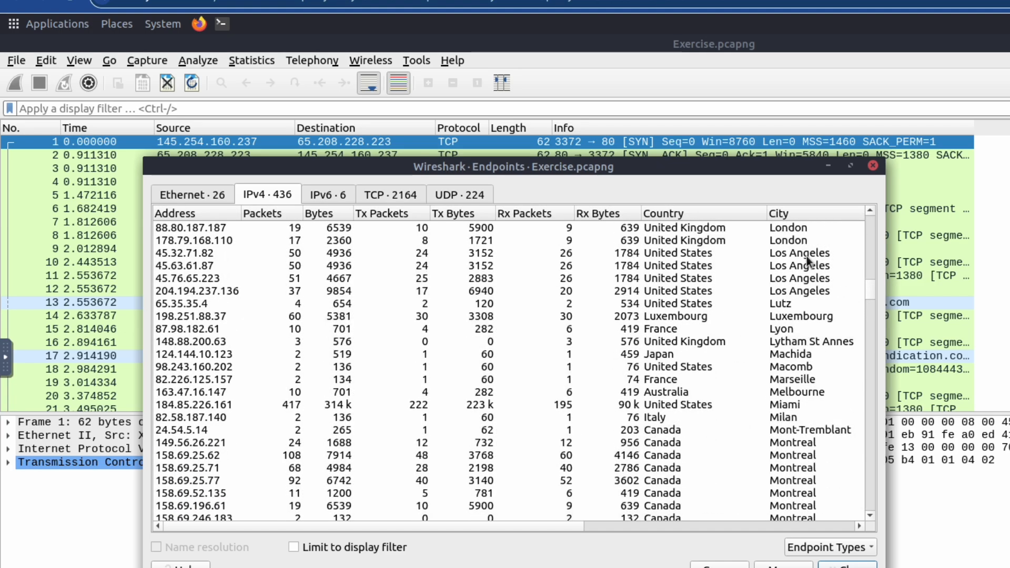
{"action": "scroll", "coordinate": [806, 254], "scroll_direction": "right", "scroll_amount": 5}
{"action": "scroll", "coordinate": [806, 254], "scroll_direction": "up", "scroll_amount": 1}
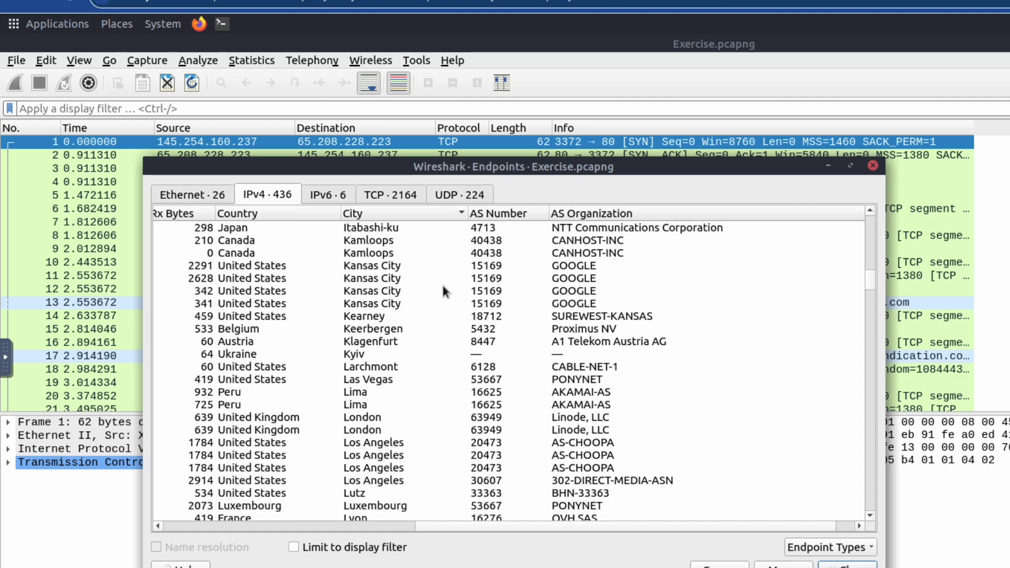
{"action": "left_click", "coordinate": [385, 269]}
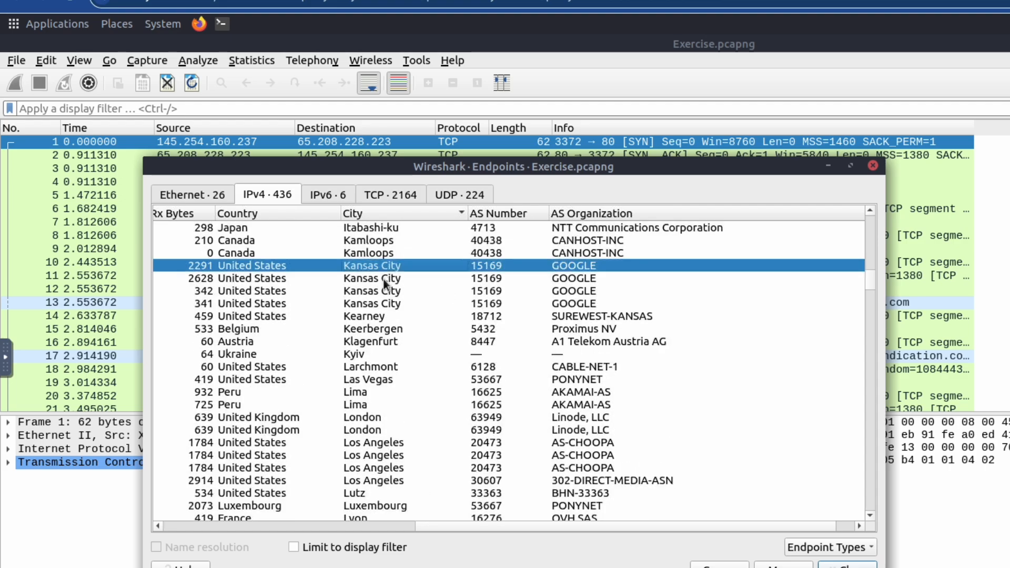
{"action": "key", "text": "Down"}
{"action": "key", "text": "Down"}
{"action": "key", "text": "Down"}
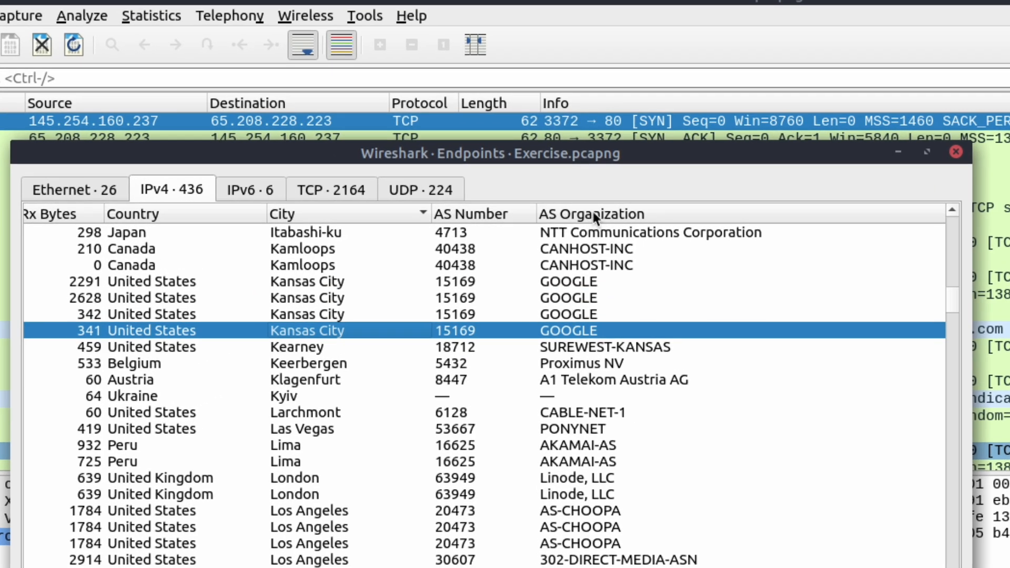
Step: Sort the IPv4 endpoints by AS organization and select the Blicnet d.o.o. entry to read its IP address
{"action": "left_click", "coordinate": [608, 213]}
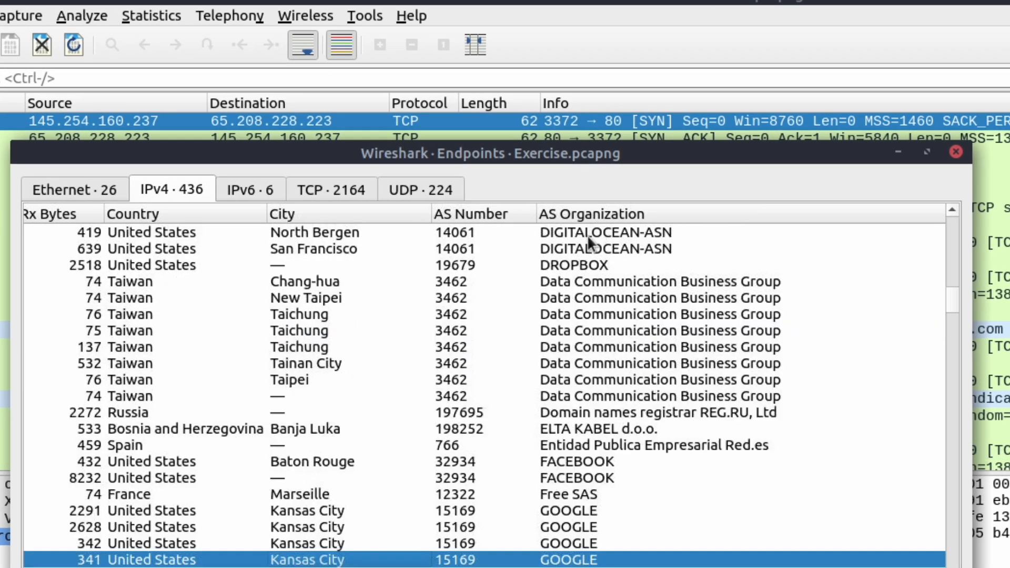
{"action": "scroll", "coordinate": [594, 258], "scroll_direction": "up", "scroll_amount": 10}
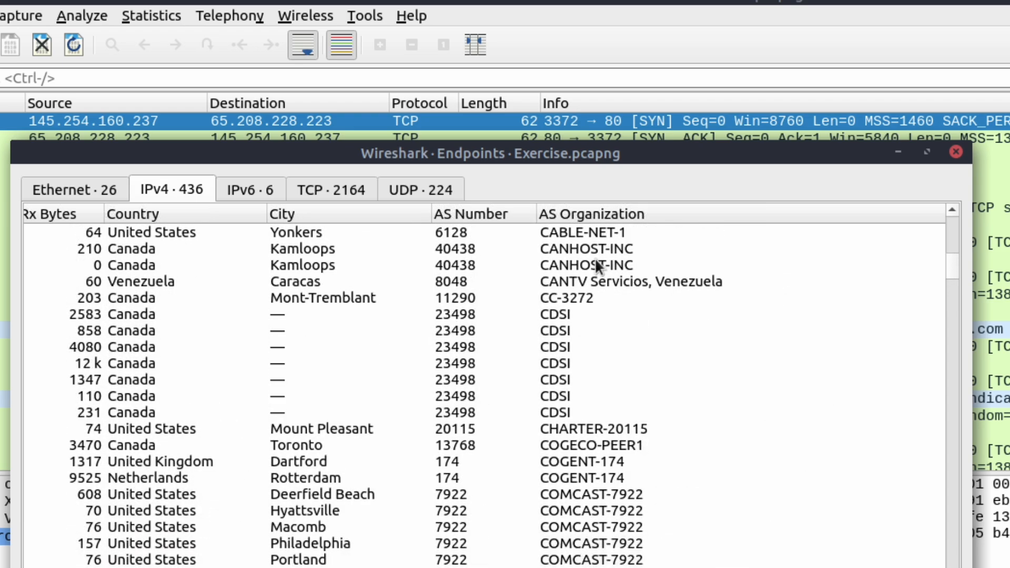
{"action": "scroll", "coordinate": [594, 258], "scroll_direction": "up", "scroll_amount": 6}
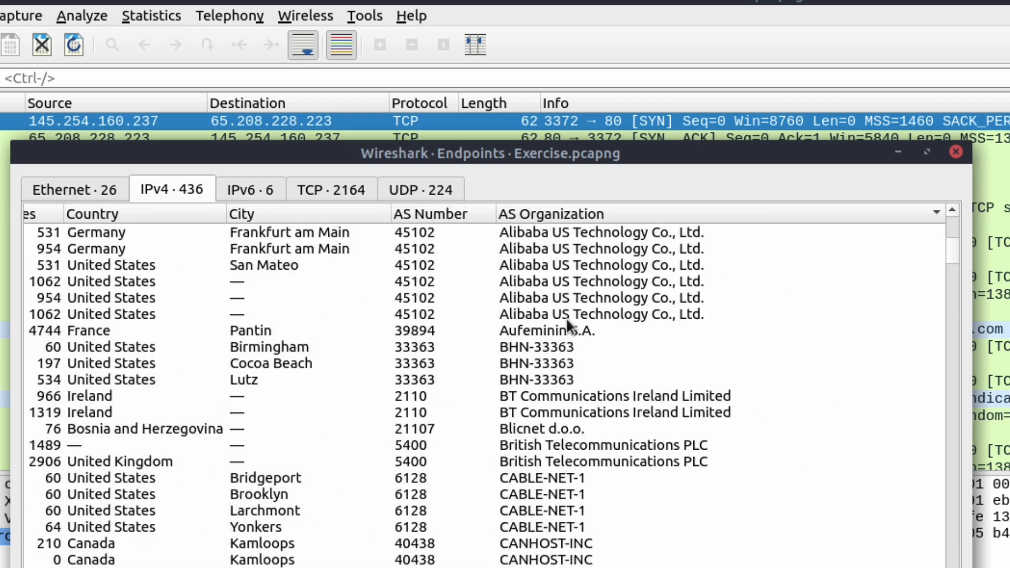
{"action": "left_click", "coordinate": [521, 425]}
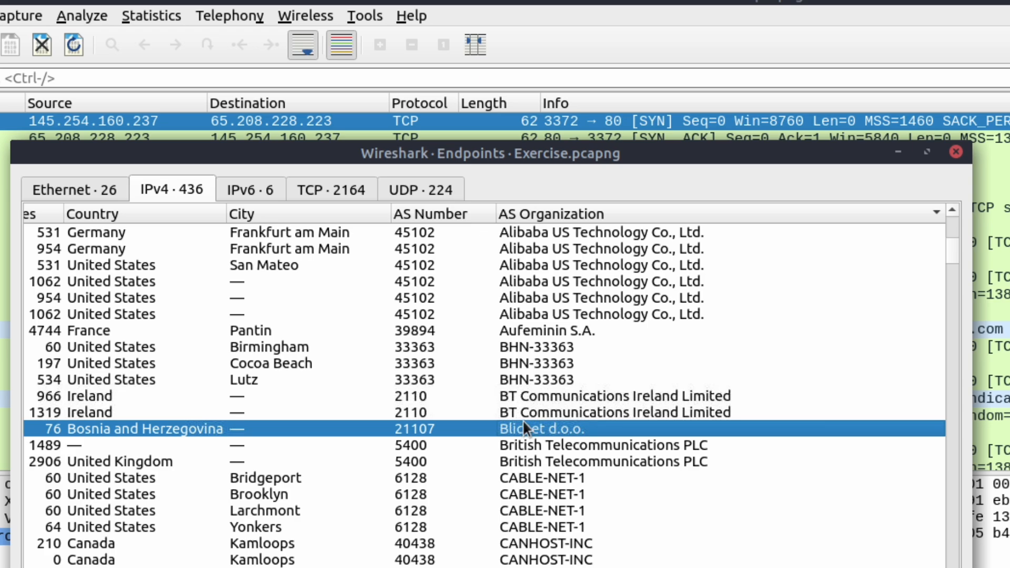
{"action": "scroll", "coordinate": [520, 424], "scroll_direction": "left", "scroll_amount": 10}
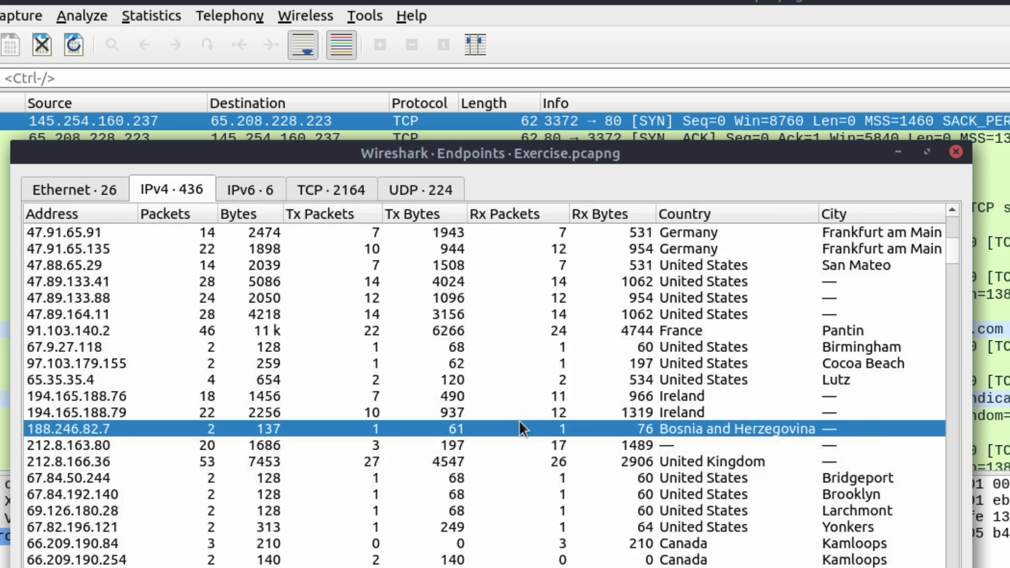
{"action": "right_click", "coordinate": [52, 424]}
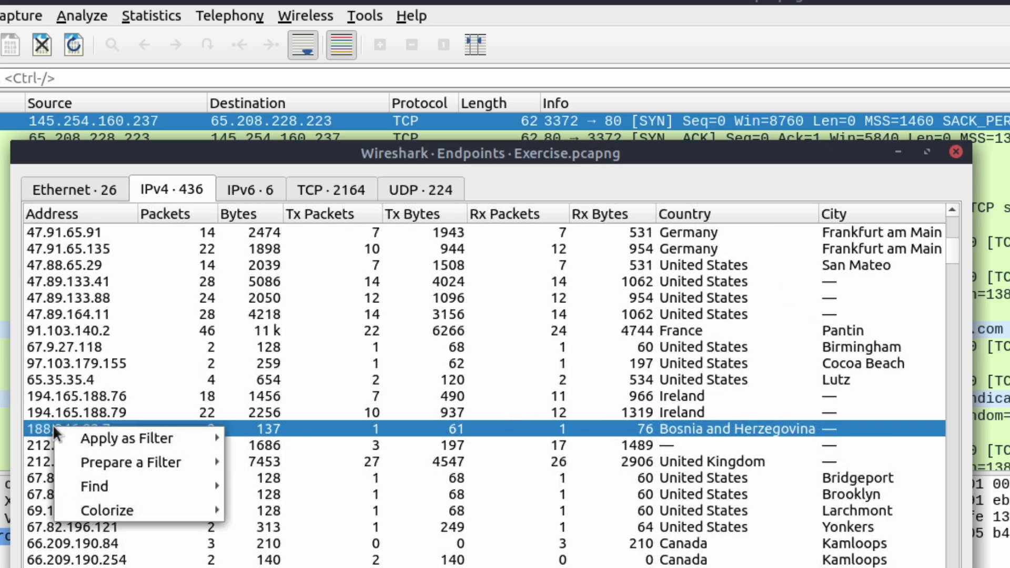
{"action": "left_click", "coordinate": [48, 427]}
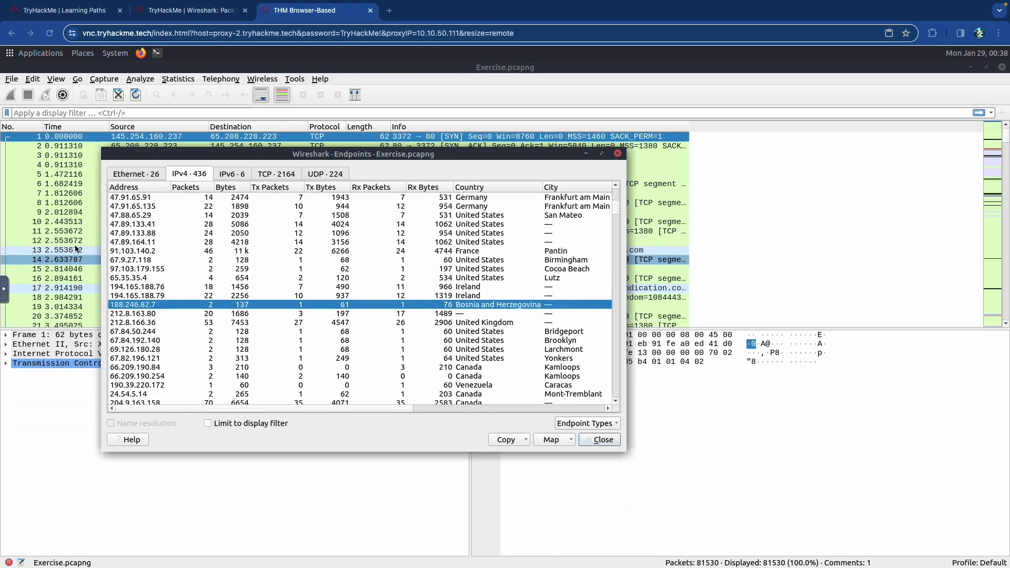
Step: Switch to the TryHackMe room page, reload it, and expand Task 2, Statistics | Summary, to bring up its questions
{"action": "key", "text": "ctrl+shift+Tab"}
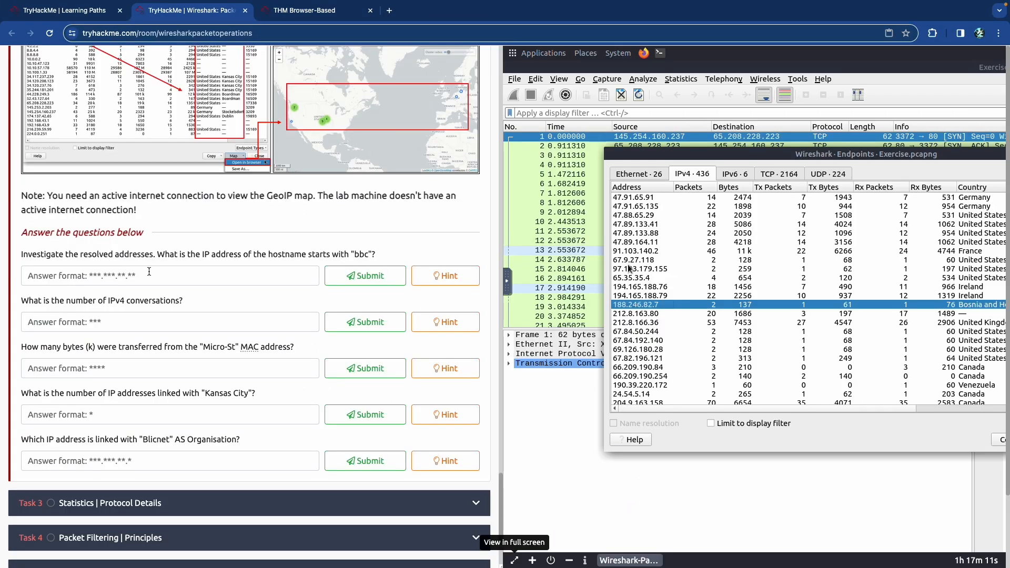
{"action": "key", "text": "ctrl+r"}
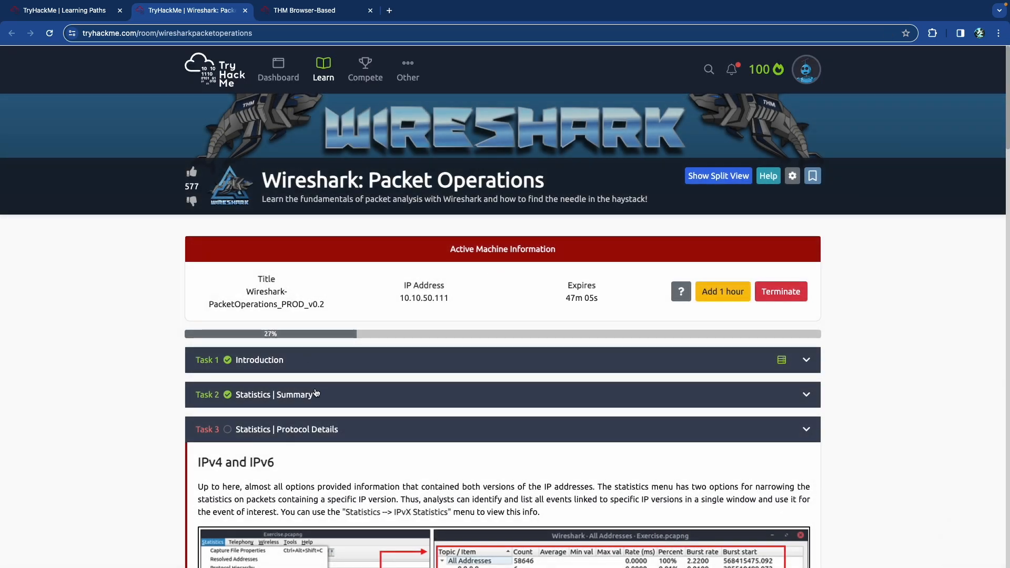
{"action": "left_click", "coordinate": [316, 394]}
{"action": "scroll", "coordinate": [300, 358], "scroll_direction": "down", "scroll_amount": 20}
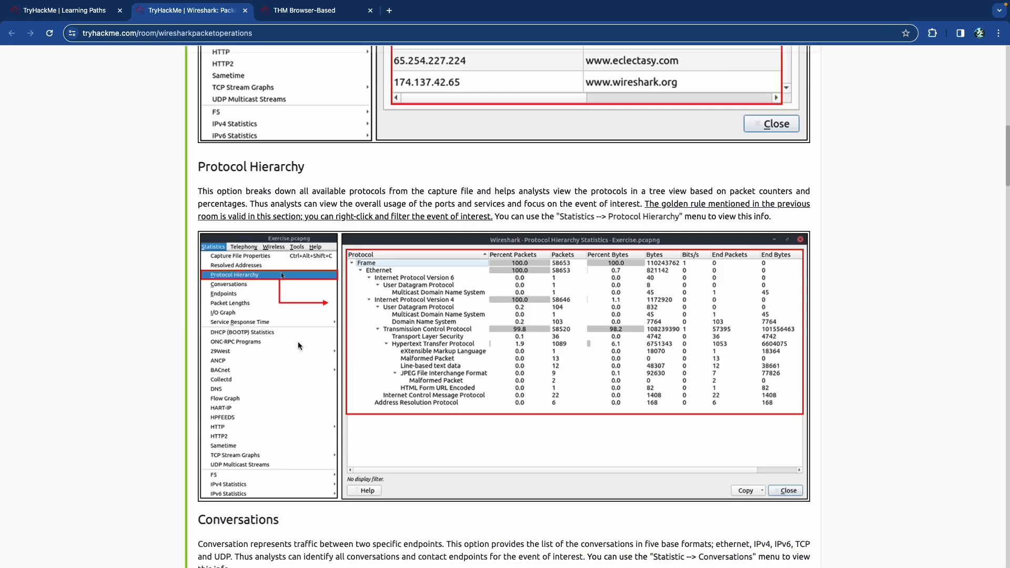
{"action": "scroll", "coordinate": [297, 342], "scroll_direction": "down", "scroll_amount": 20}
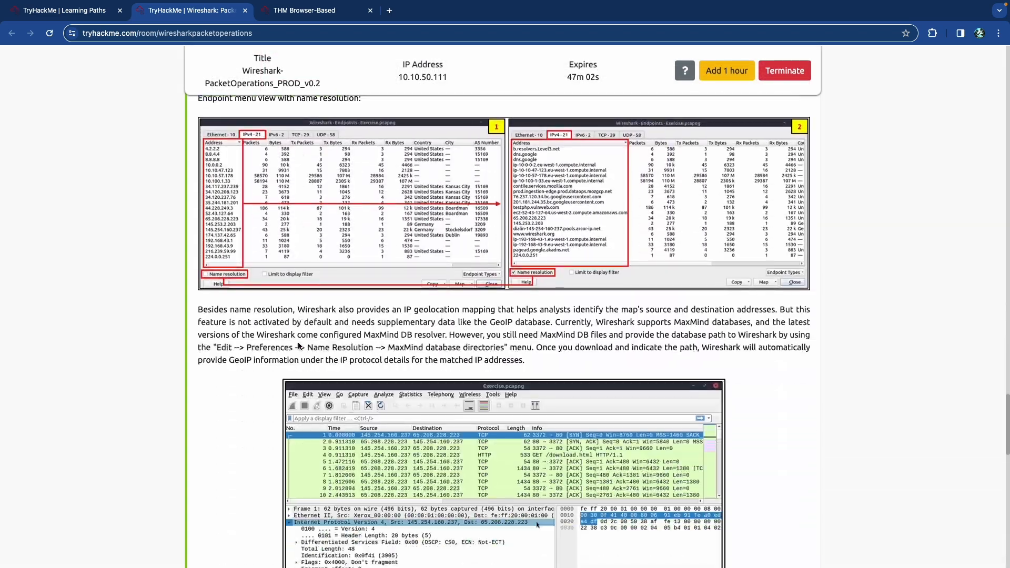
{"action": "scroll", "coordinate": [297, 343], "scroll_direction": "up", "scroll_amount": 3}
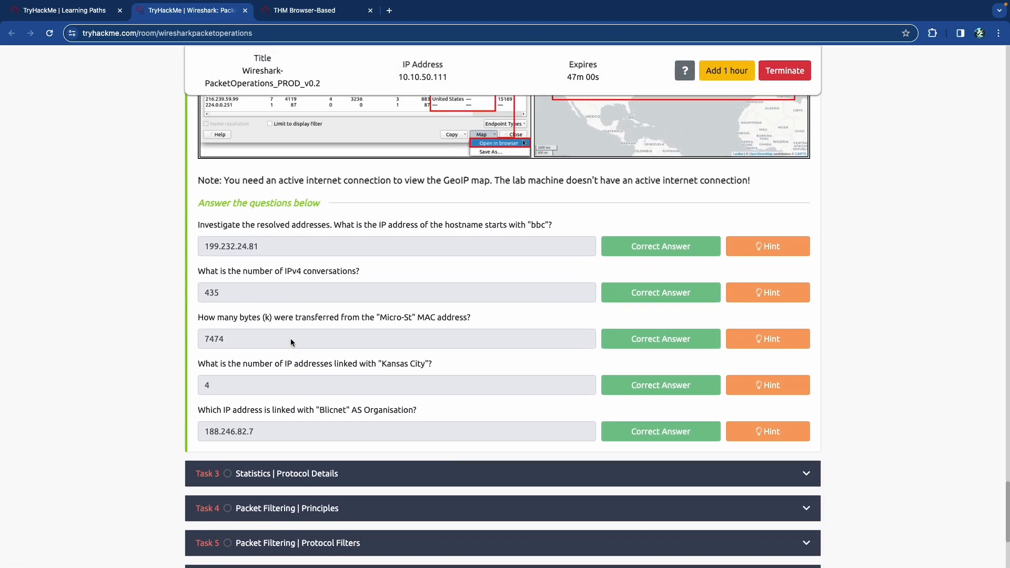
Step: Review the Task 2 questions and submitted answers at an enlarged view, from the "bbc" hostname to the Blicnet address
{"action": "scroll", "coordinate": [280, 250], "scroll_direction": "up", "scroll_amount": 5}
{"action": "scroll", "coordinate": [280, 253], "scroll_direction": "down", "scroll_amount": 5}
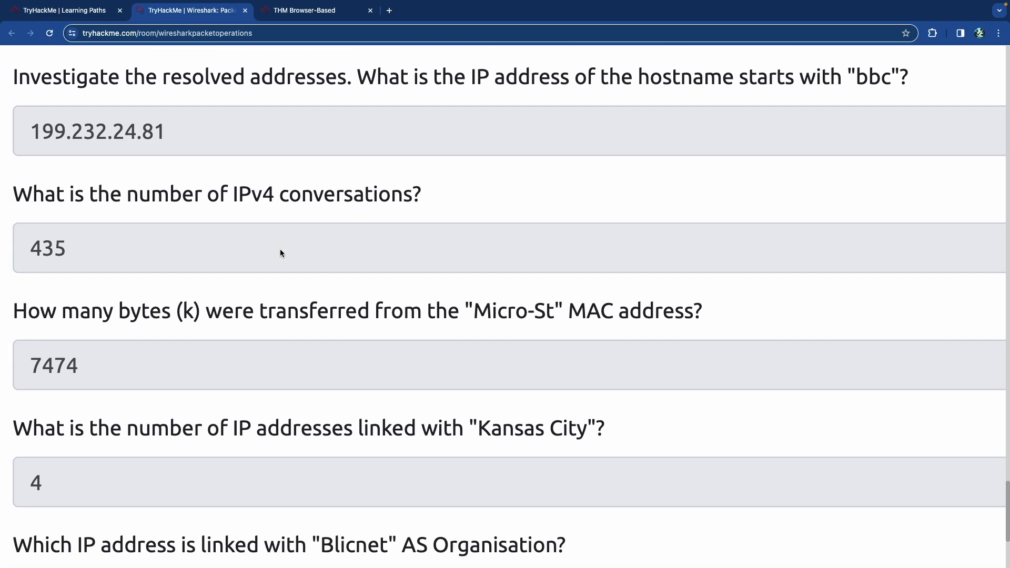
{"action": "scroll", "coordinate": [280, 252], "scroll_direction": "up", "scroll_amount": 1}
{"action": "scroll", "coordinate": [279, 250], "scroll_direction": "up", "scroll_amount": 1}
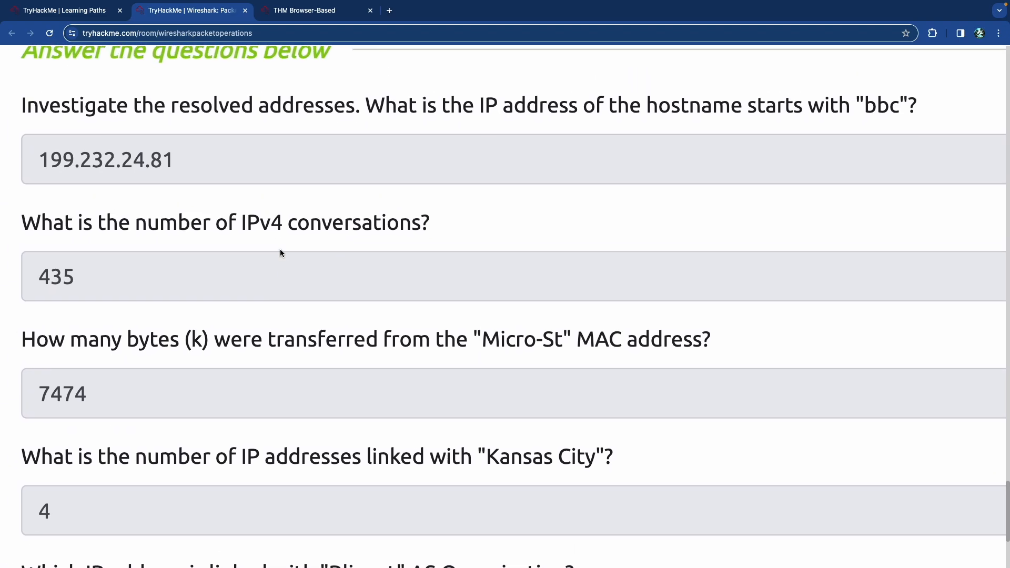
{"action": "scroll", "coordinate": [276, 234], "scroll_direction": "down", "scroll_amount": 5}
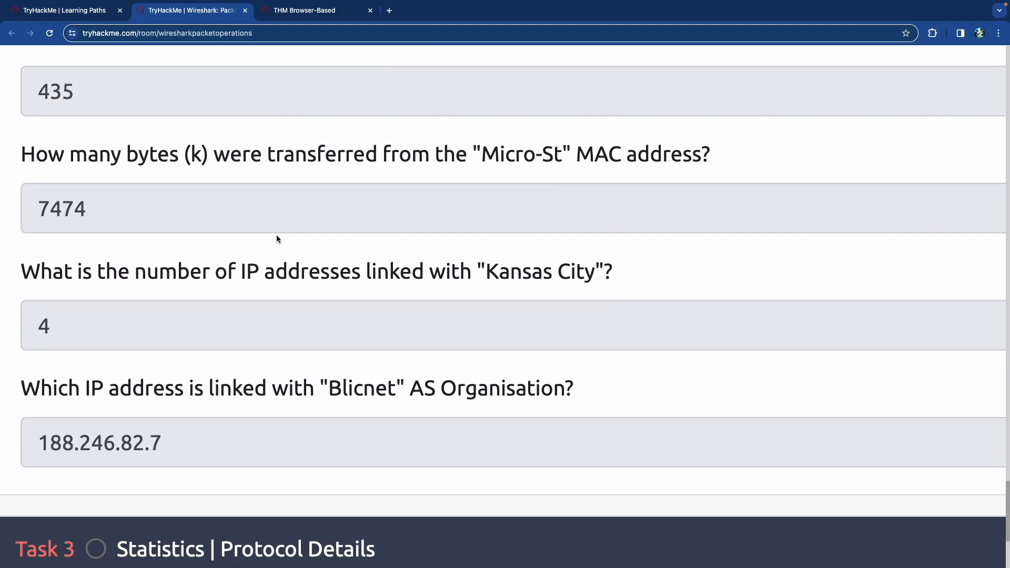
{"action": "scroll", "coordinate": [276, 235], "scroll_direction": "up", "scroll_amount": 6}
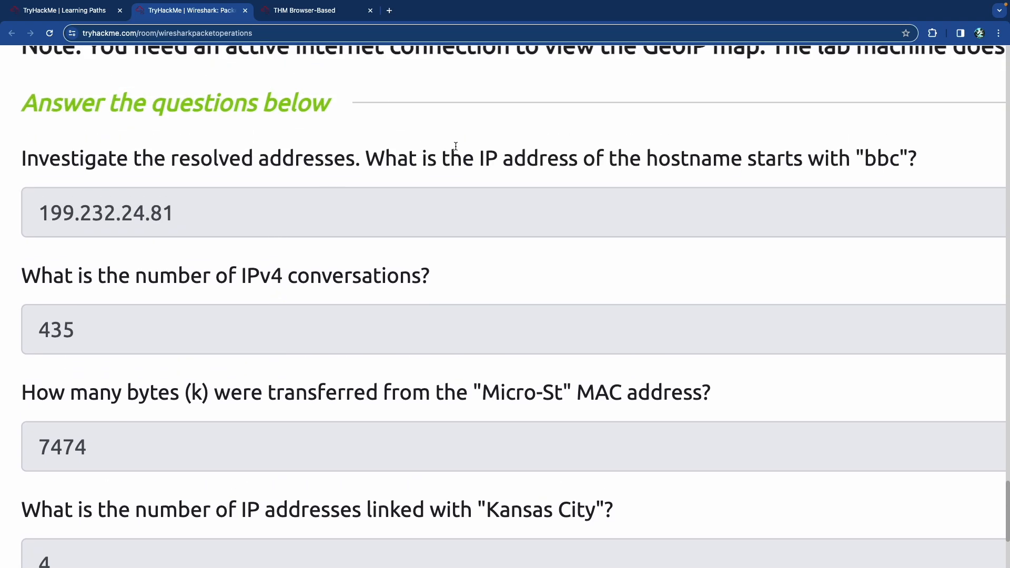
{"action": "triple_click", "coordinate": [458, 153]}
{"action": "left_click", "coordinate": [283, 259]}
{"action": "scroll", "coordinate": [169, 273], "scroll_direction": "down", "scroll_amount": 2}
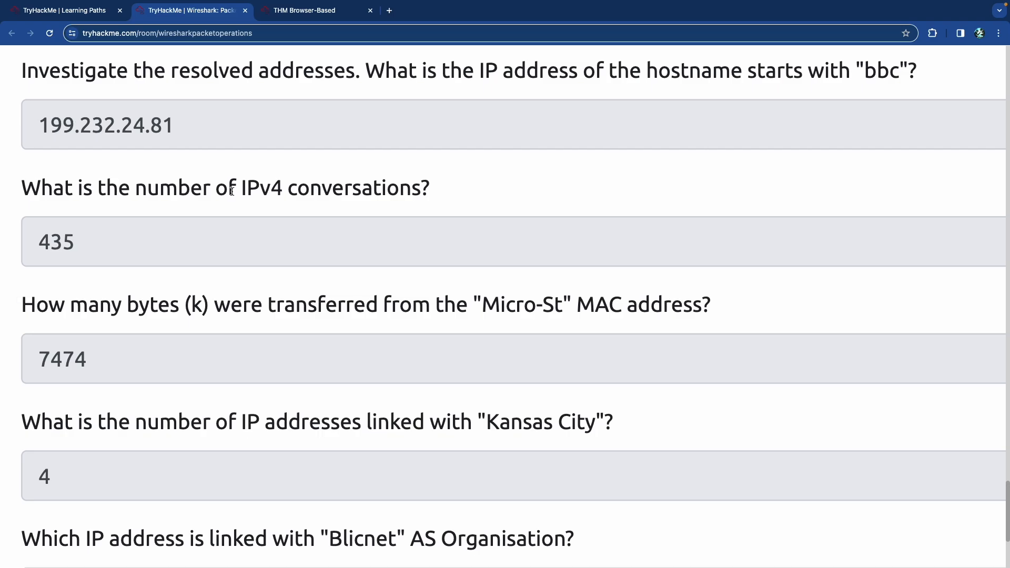
Step: Restore the normal page size and check the hints for the IPv4 conversations and "Micro-St" bytes questions
{"action": "key", "text": "ctrl+0"}
{"action": "left_click", "coordinate": [767, 209]}
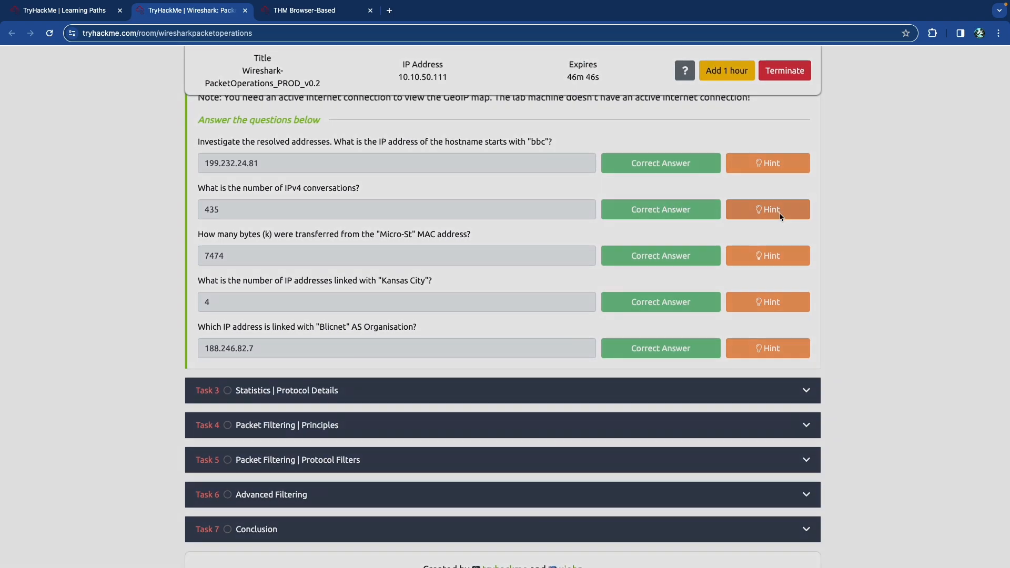
{"action": "left_click", "coordinate": [432, 182]}
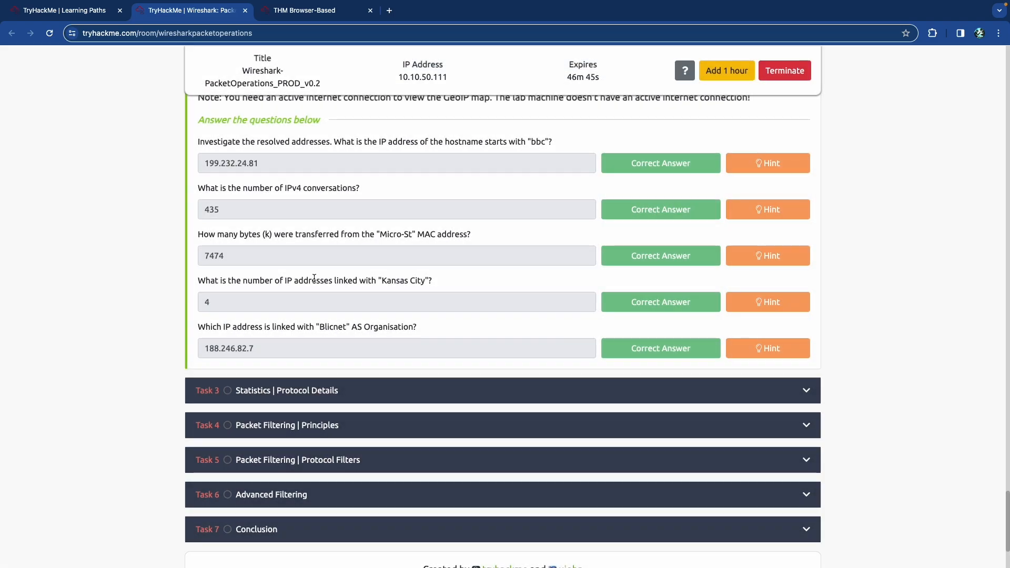
{"action": "triple_click", "coordinate": [241, 235]}
{"action": "left_click", "coordinate": [765, 255]}
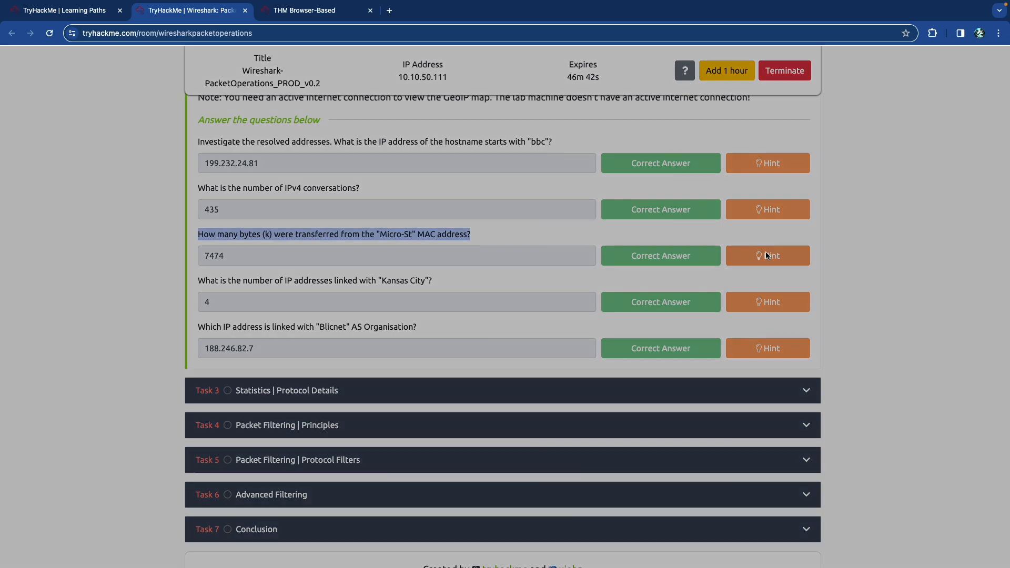
{"action": "left_click", "coordinate": [322, 255]}
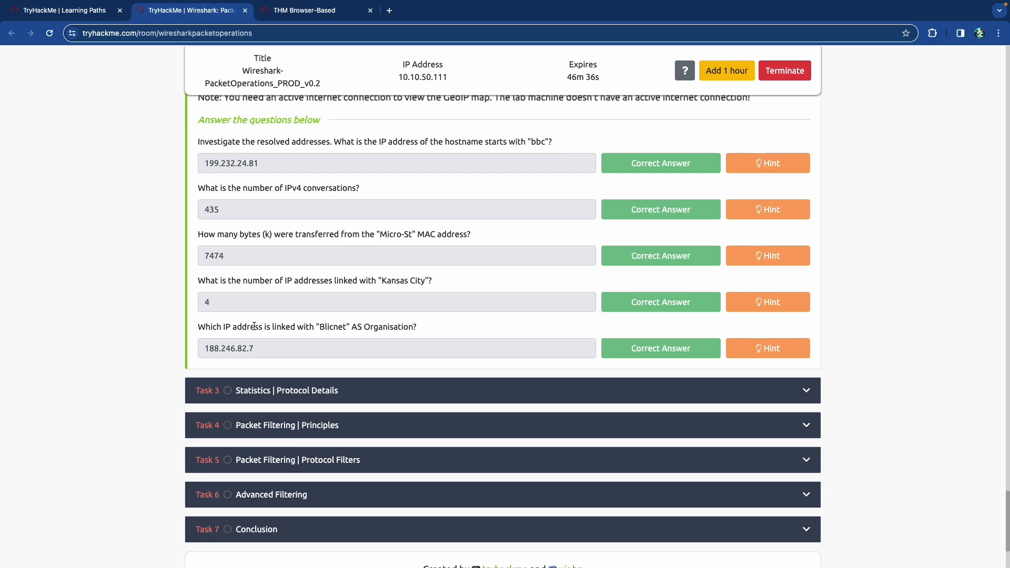
Step: Collapse Task 2 and expand Task 3, Statistics | Protocol Details
{"action": "scroll", "coordinate": [243, 327], "scroll_direction": "up", "scroll_amount": 15}
{"action": "scroll", "coordinate": [254, 330], "scroll_direction": "up", "scroll_amount": 15}
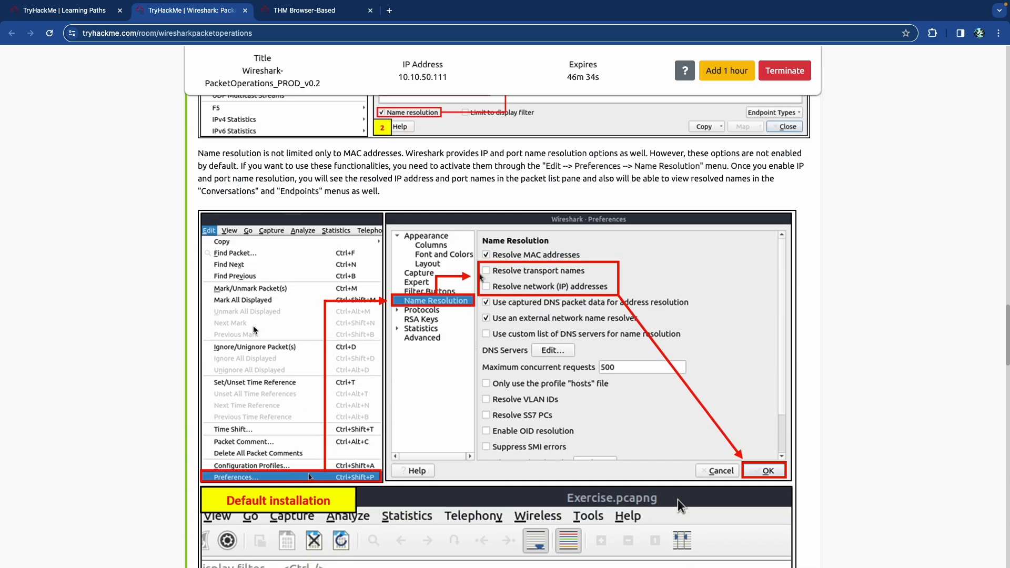
{"action": "scroll", "coordinate": [253, 330], "scroll_direction": "up", "scroll_amount": 15}
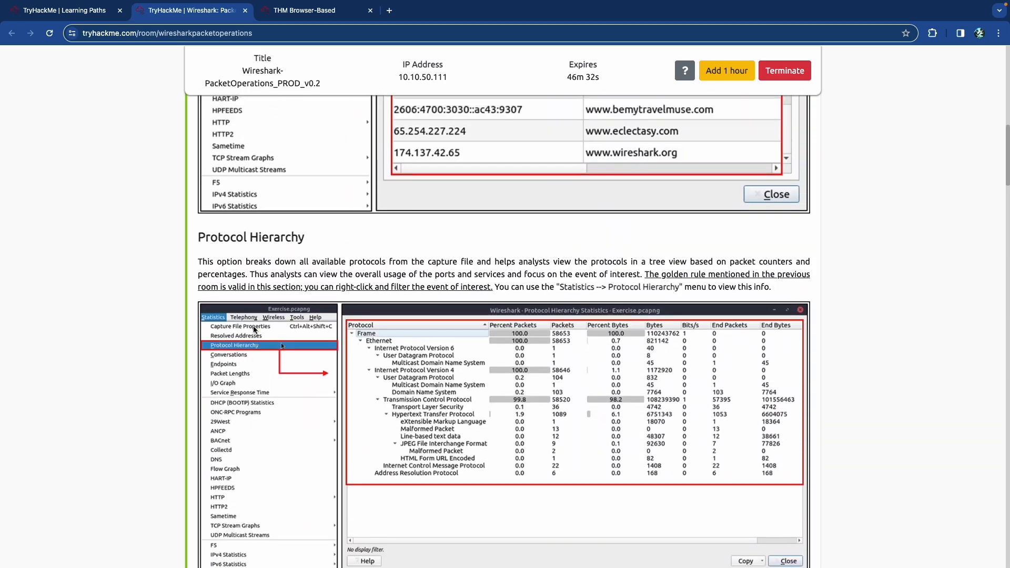
{"action": "scroll", "coordinate": [254, 329], "scroll_direction": "down", "scroll_amount": 8}
{"action": "scroll", "coordinate": [254, 326], "scroll_direction": "up", "scroll_amount": 10}
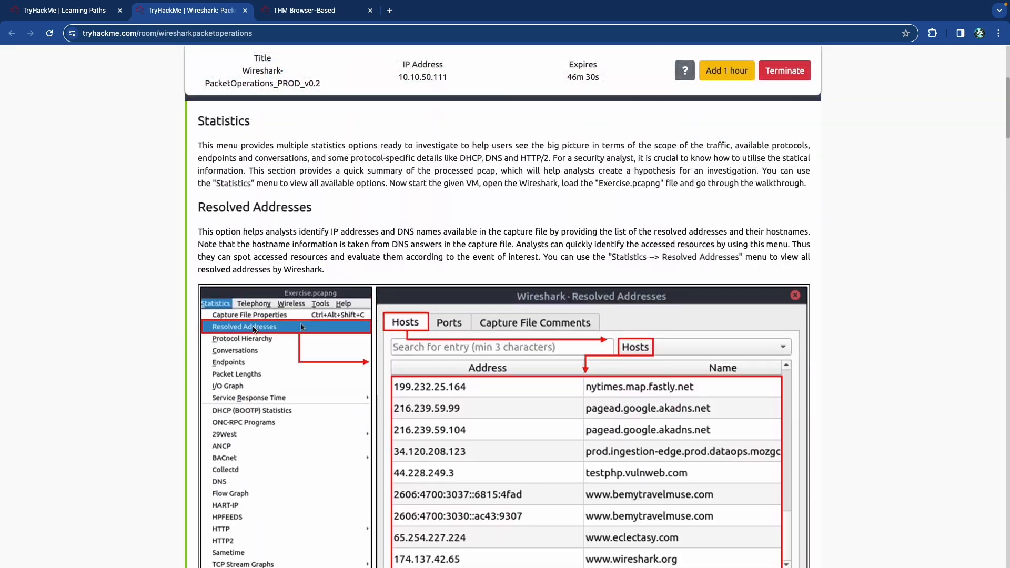
{"action": "left_click", "coordinate": [266, 315]}
{"action": "scroll", "coordinate": [265, 316], "scroll_direction": "down", "scroll_amount": 1}
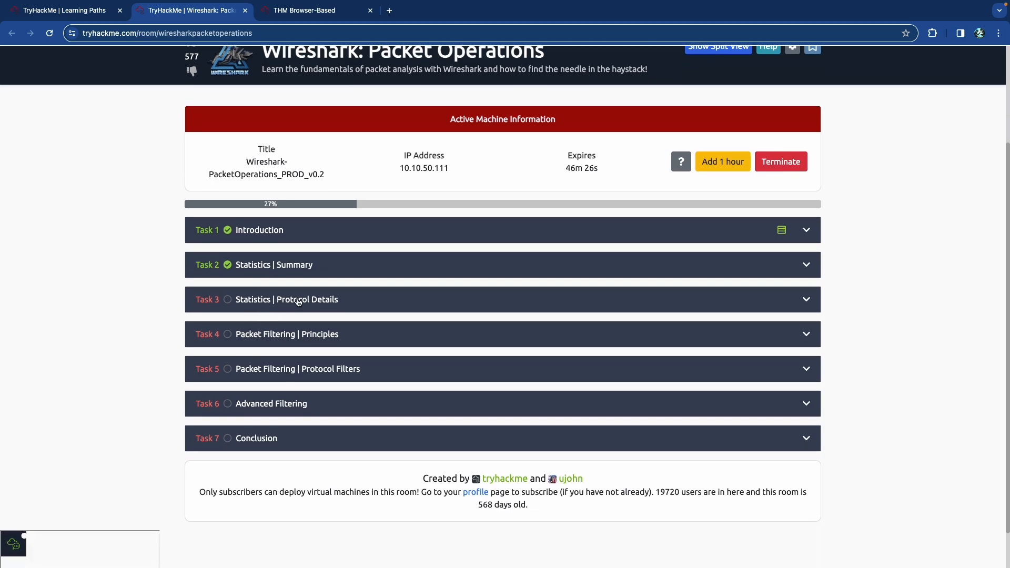
{"action": "left_click", "coordinate": [285, 301]}
{"action": "scroll", "coordinate": [286, 312], "scroll_direction": "down", "scroll_amount": 1}
{"action": "scroll", "coordinate": [286, 312], "scroll_direction": "down", "scroll_amount": 3}
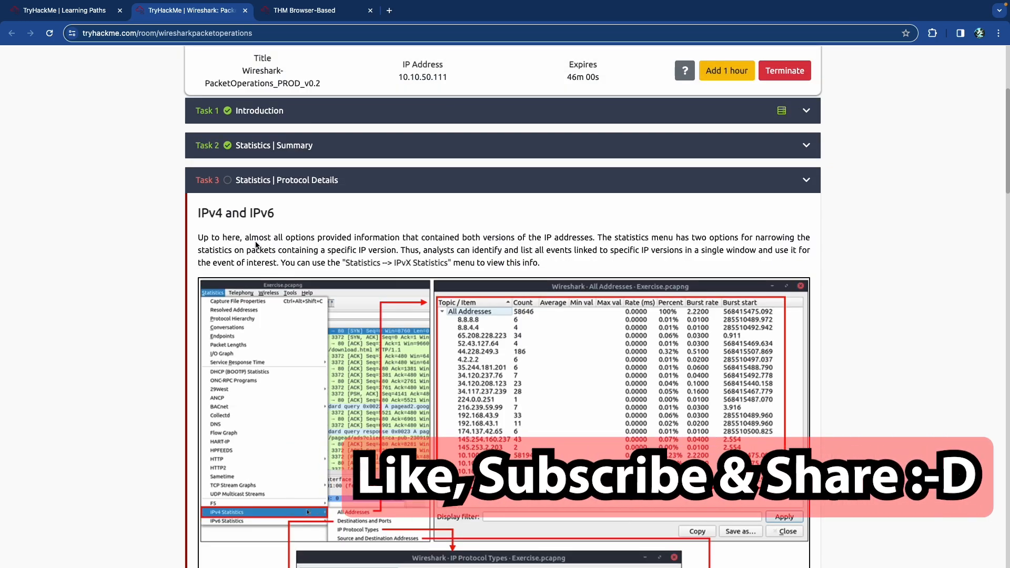
Step: Read the IPv4 and IPv6 section of Task 3, examining the IPv4 Statistics options and the All Addresses example
{"action": "scroll", "coordinate": [228, 216], "scroll_direction": "up", "scroll_amount": 5}
{"action": "scroll", "coordinate": [218, 242], "scroll_direction": "left", "scroll_amount": 3}
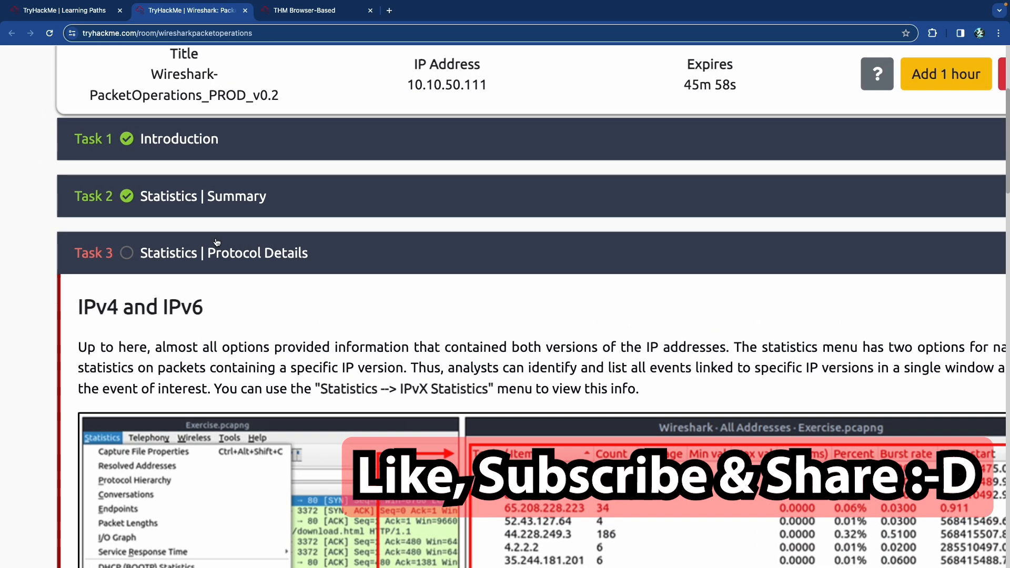
{"action": "scroll", "coordinate": [189, 200], "scroll_direction": "down", "scroll_amount": 5}
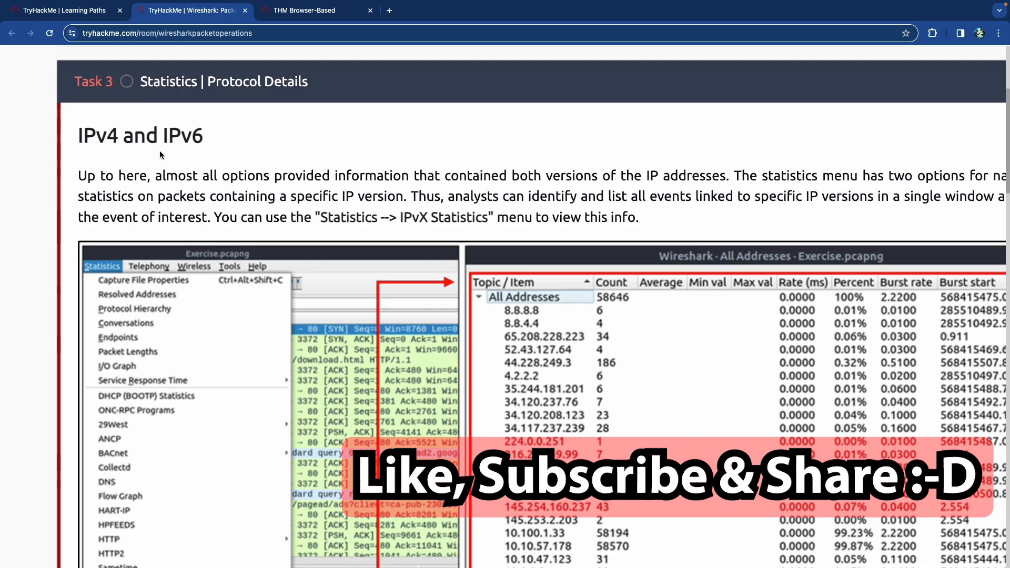
{"action": "scroll", "coordinate": [206, 153], "scroll_direction": "down", "scroll_amount": 5}
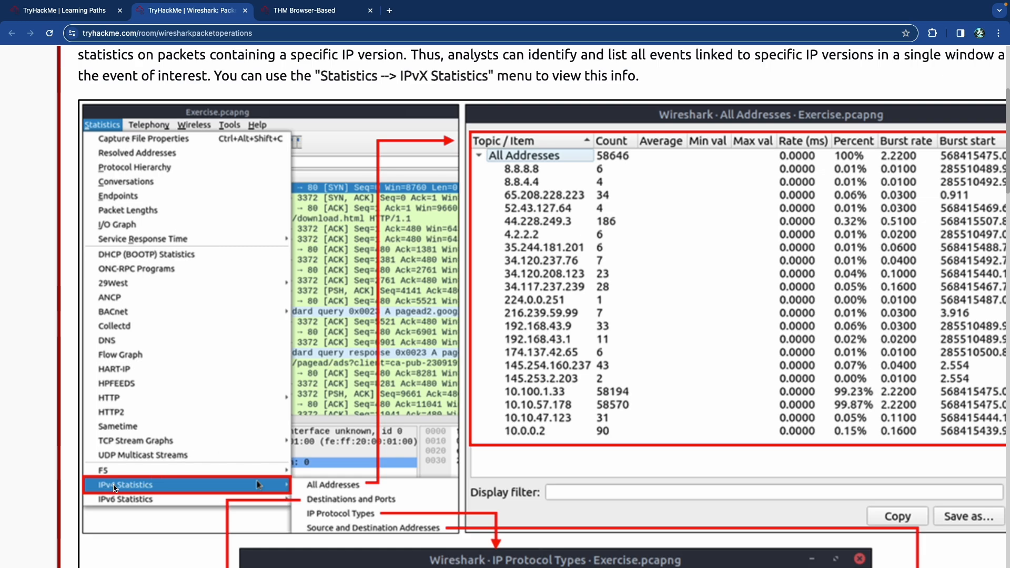
{"action": "scroll", "coordinate": [255, 487], "scroll_direction": "down", "scroll_amount": 3}
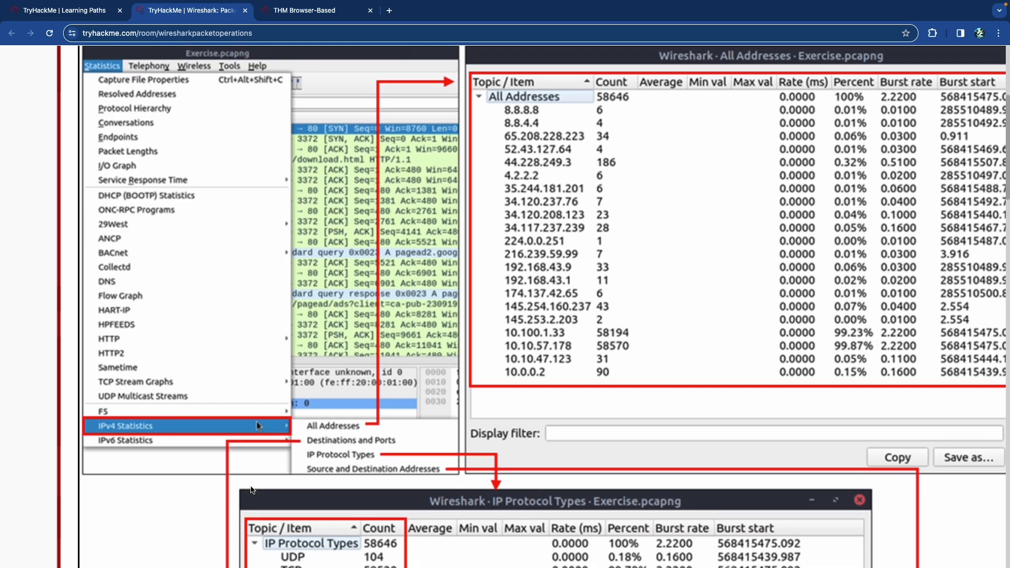
{"action": "scroll", "coordinate": [467, 333], "scroll_direction": "right", "scroll_amount": 5}
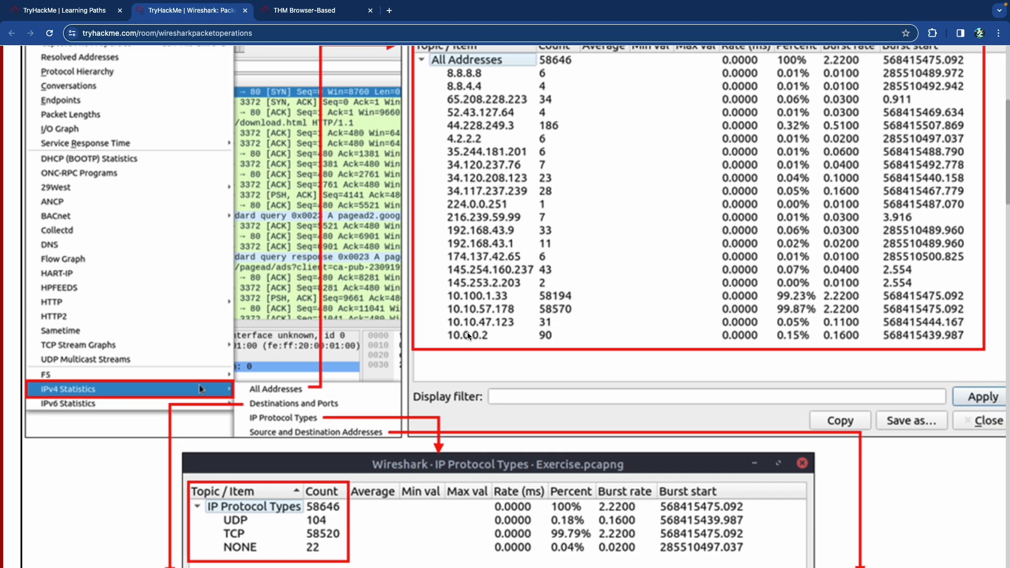
{"action": "scroll", "coordinate": [467, 336], "scroll_direction": "up", "scroll_amount": 3}
{"action": "scroll", "coordinate": [468, 337], "scroll_direction": "down", "scroll_amount": 4}
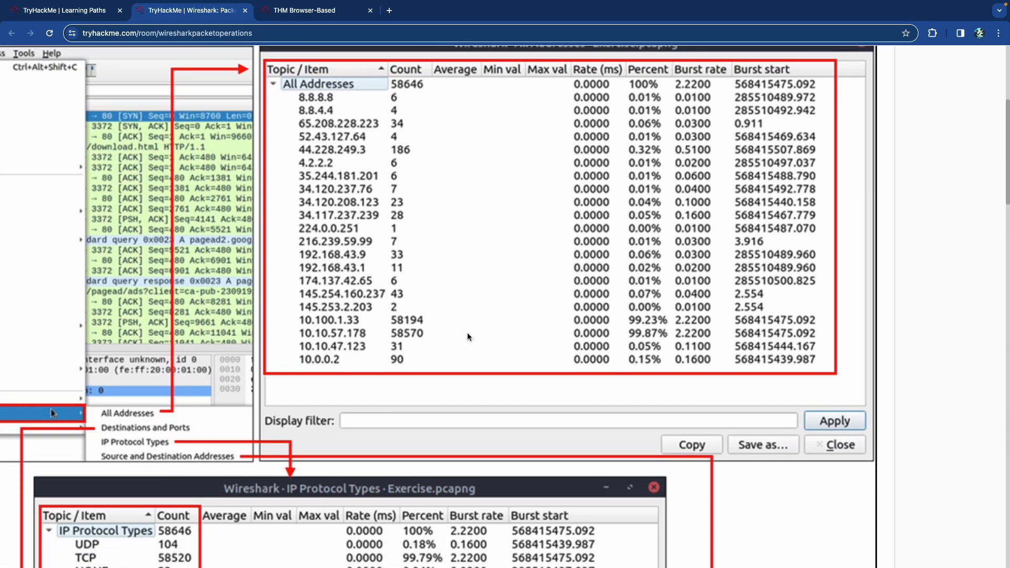
Step: Examine the IP Protocol Types and Destinations and Ports examples in Task 3's IPv4 and IPv6 section
{"action": "scroll", "coordinate": [467, 332], "scroll_direction": "left", "scroll_amount": 1}
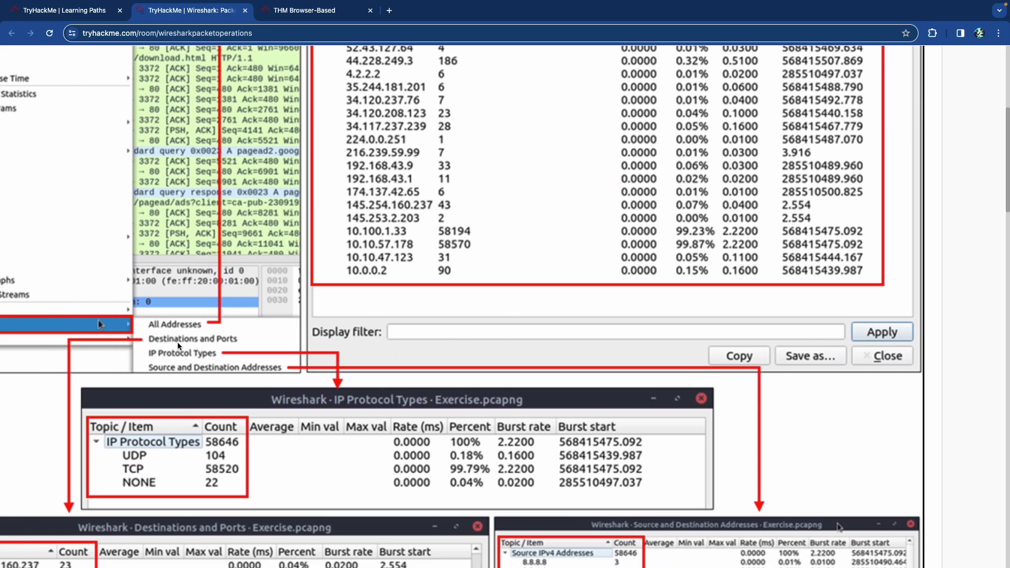
{"action": "scroll", "coordinate": [165, 341], "scroll_direction": "down", "scroll_amount": 1}
{"action": "scroll", "coordinate": [165, 341], "scroll_direction": "down", "scroll_amount": 5}
{"action": "scroll", "coordinate": [165, 341], "scroll_direction": "left", "scroll_amount": 2}
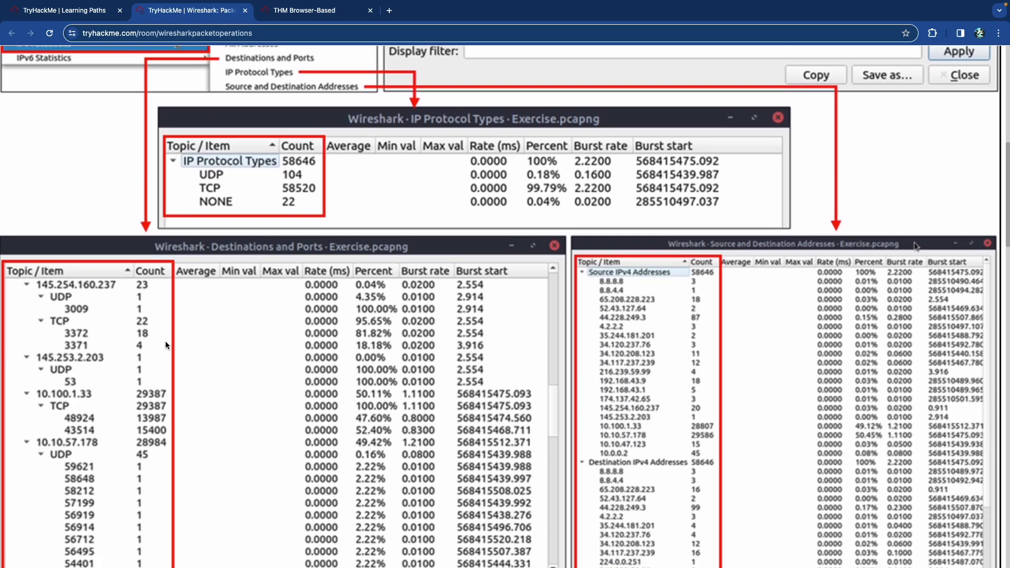
{"action": "scroll", "coordinate": [165, 341], "scroll_direction": "down", "scroll_amount": 1}
{"action": "scroll", "coordinate": [165, 341], "scroll_direction": "left", "scroll_amount": 1}
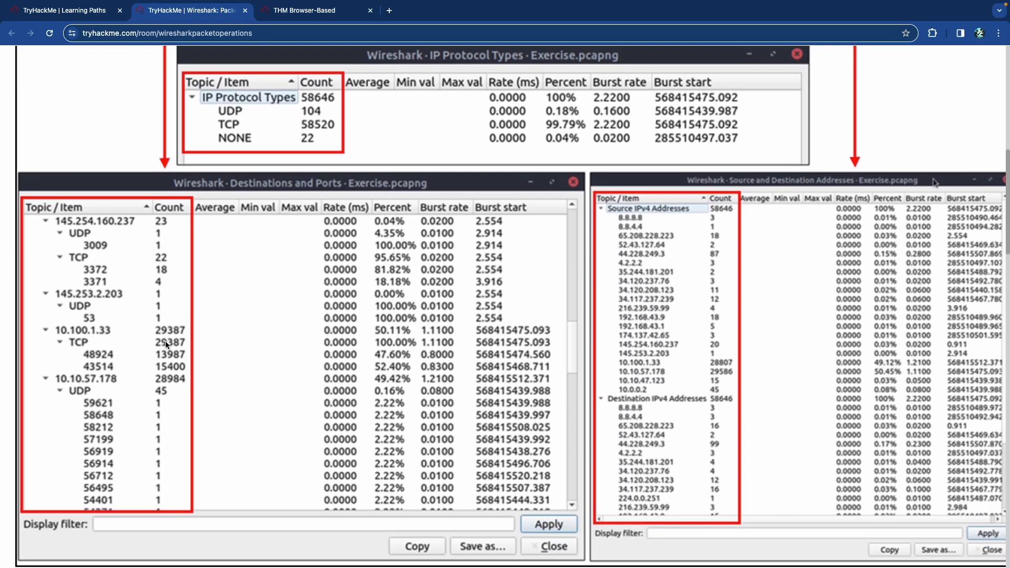
{"action": "scroll", "coordinate": [165, 341], "scroll_direction": "up", "scroll_amount": 4}
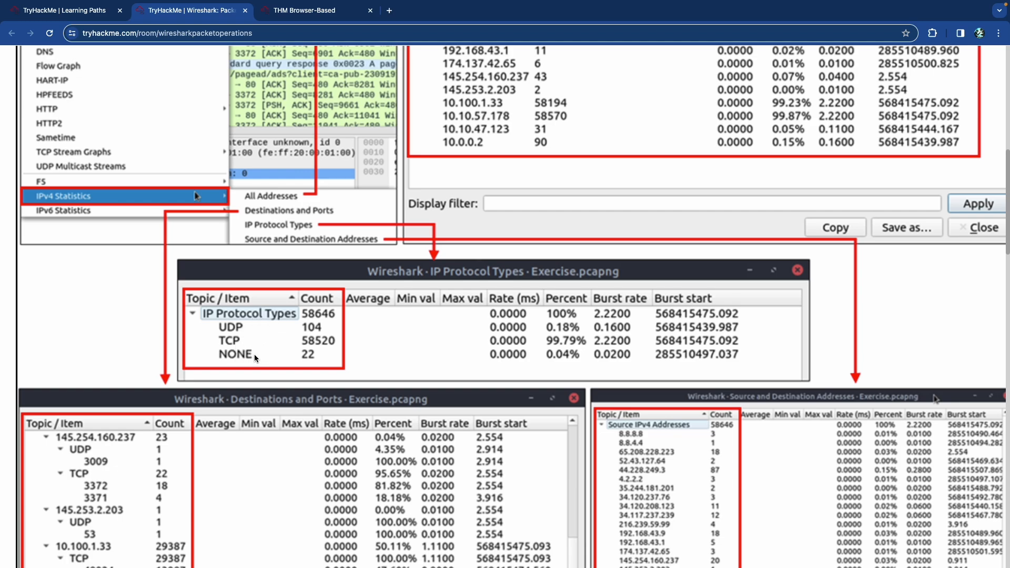
{"action": "scroll", "coordinate": [262, 353], "scroll_direction": "down", "scroll_amount": 2}
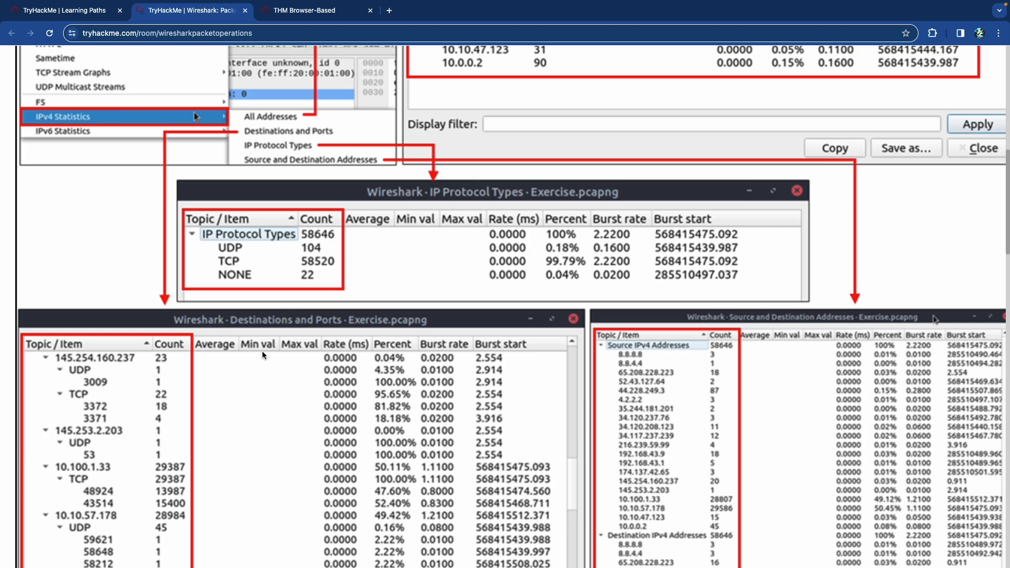
Step: Examine the Source and Destination Addresses example, comparing its source and destination IPv4 lists with the neighbouring windows
{"action": "scroll", "coordinate": [262, 352], "scroll_direction": "right", "scroll_amount": 5}
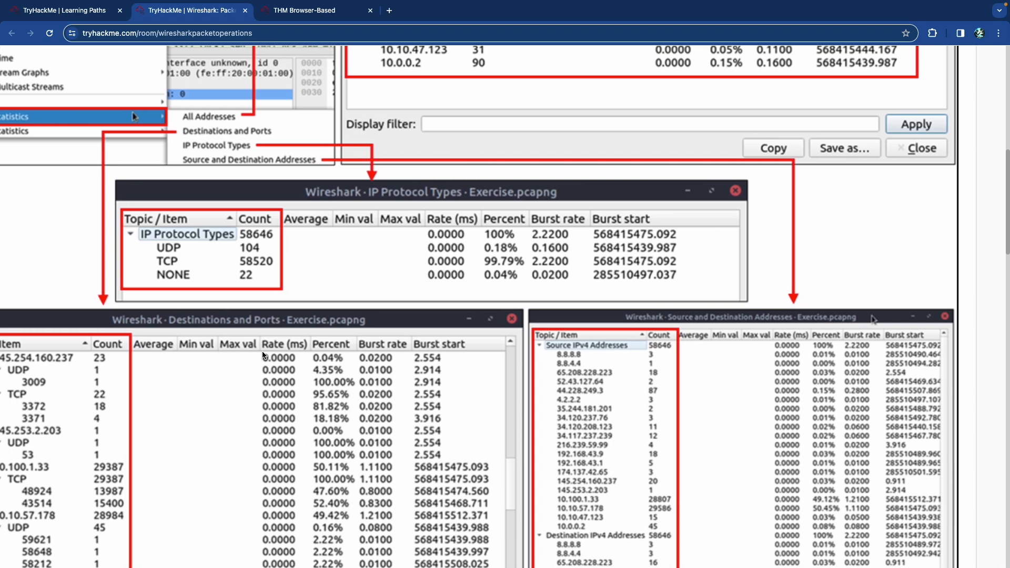
{"action": "scroll", "coordinate": [263, 356], "scroll_direction": "right", "scroll_amount": 2}
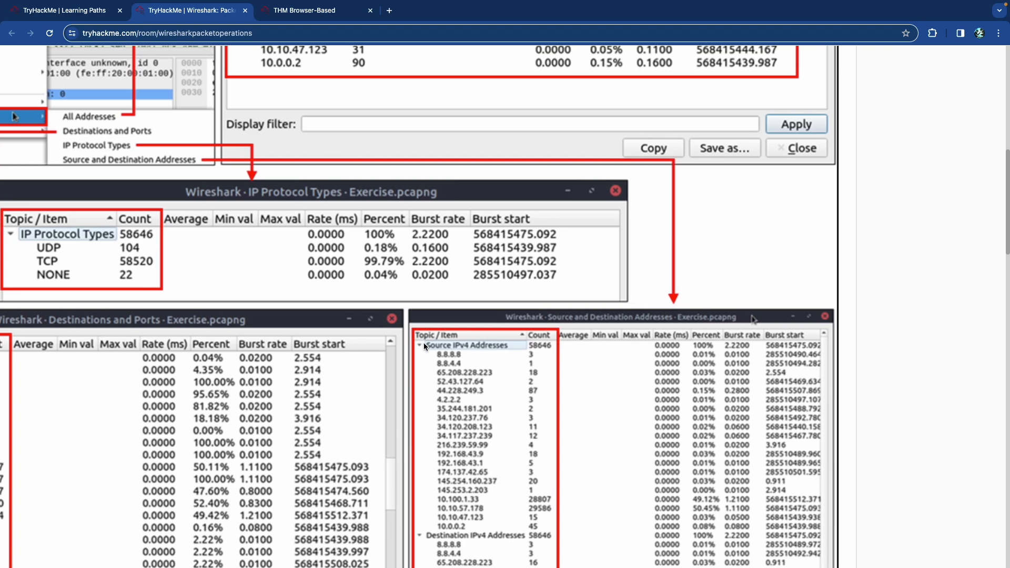
{"action": "scroll", "coordinate": [424, 342], "scroll_direction": "right", "scroll_amount": 1}
{"action": "scroll", "coordinate": [459, 337], "scroll_direction": "down", "scroll_amount": 2}
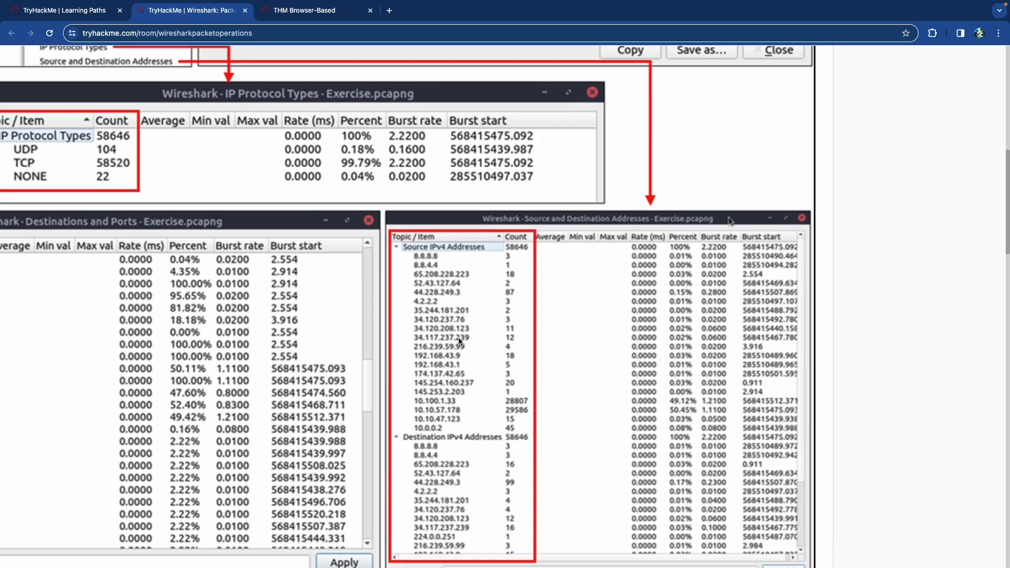
{"action": "scroll", "coordinate": [459, 340], "scroll_direction": "down", "scroll_amount": 1}
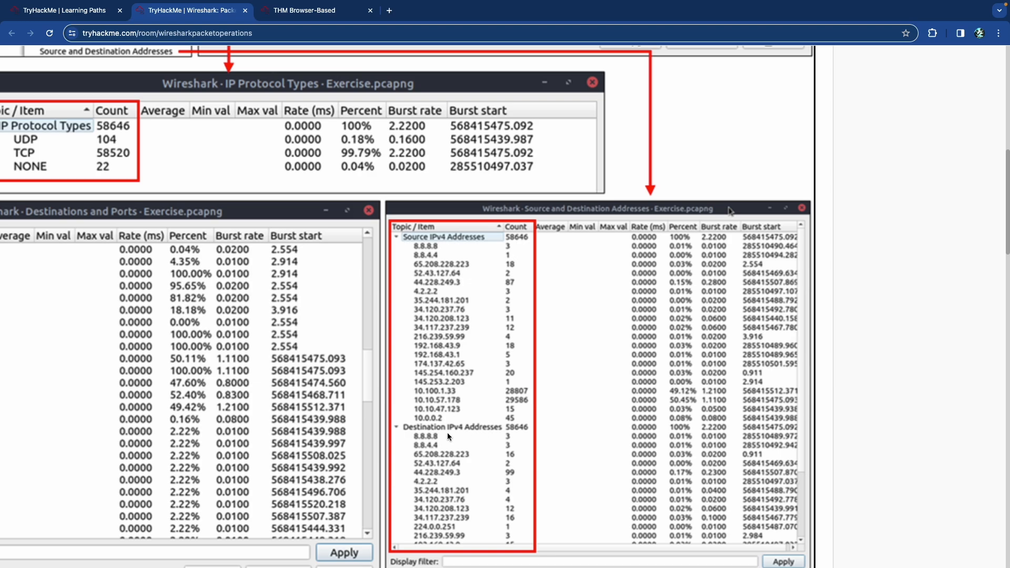
{"action": "scroll", "coordinate": [466, 405], "scroll_direction": "left", "scroll_amount": 3}
{"action": "scroll", "coordinate": [456, 399], "scroll_direction": "up", "scroll_amount": 3}
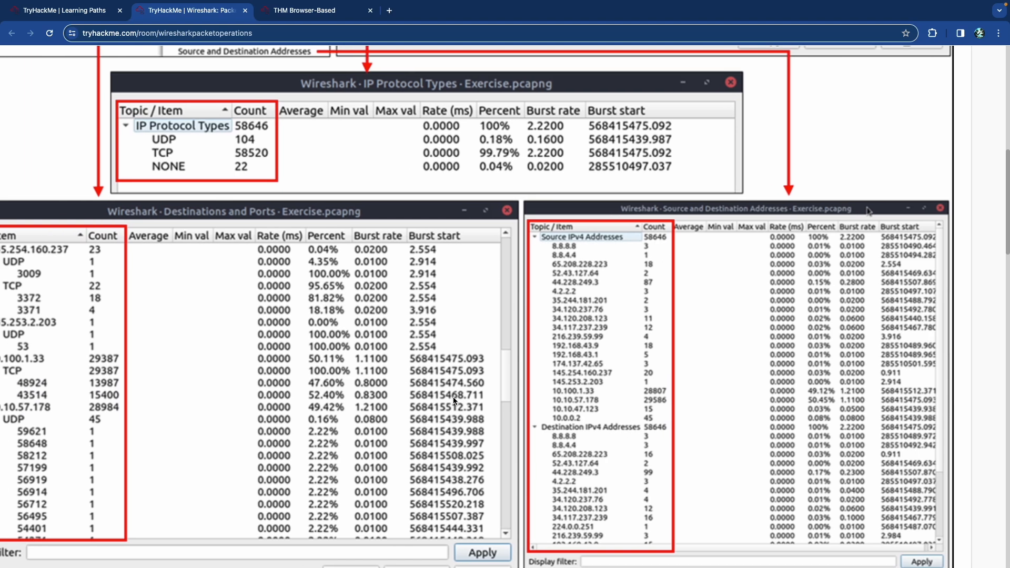
Step: Review the IPv4 Statistics submenu options, matching each one to its example window in the IPv4 and IPv6 section
{"action": "scroll", "coordinate": [451, 397], "scroll_direction": "left", "scroll_amount": 1}
{"action": "scroll", "coordinate": [450, 397], "scroll_direction": "up", "scroll_amount": 1}
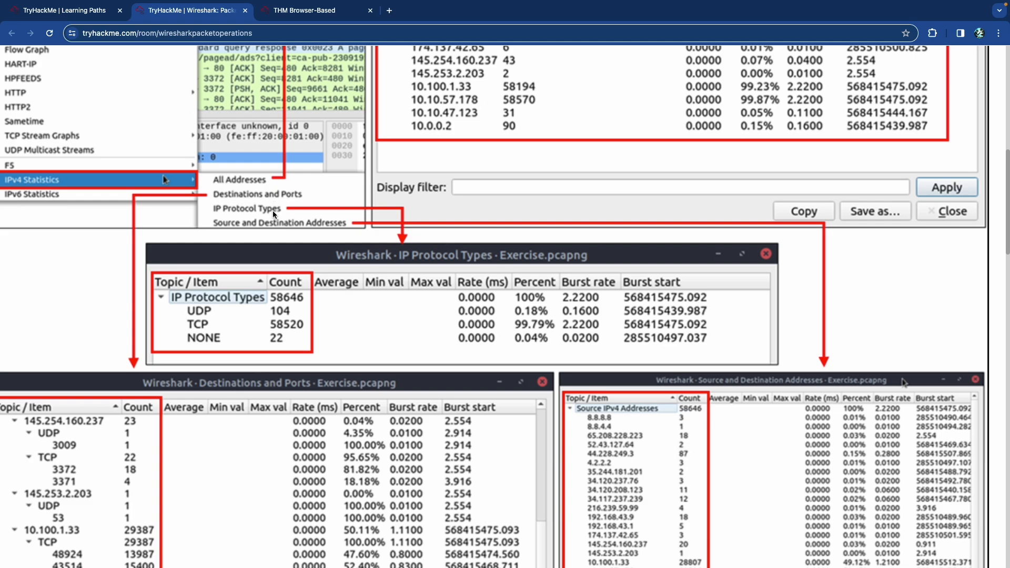
{"action": "scroll", "coordinate": [280, 210], "scroll_direction": "down", "scroll_amount": 2}
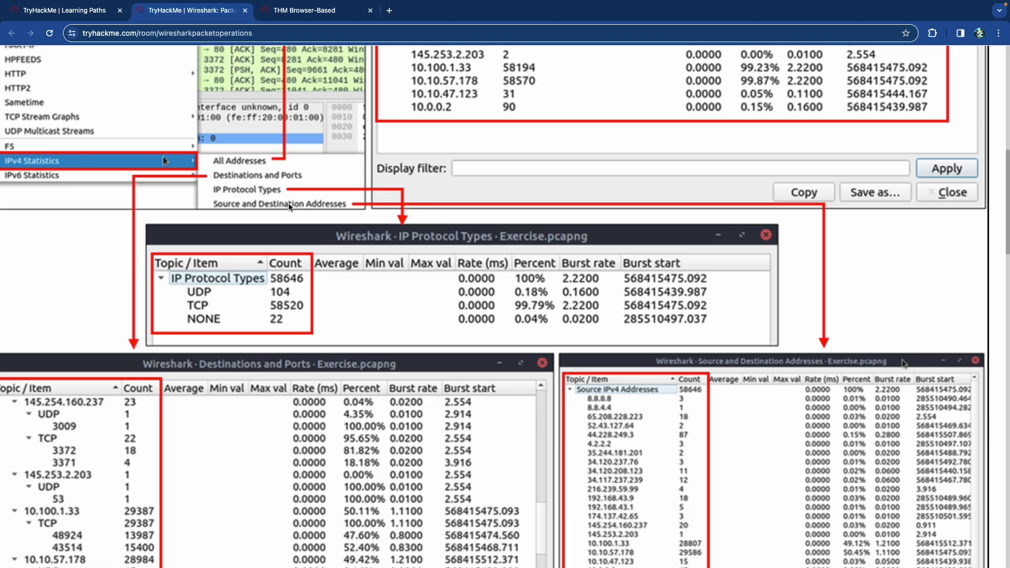
{"action": "scroll", "coordinate": [297, 210], "scroll_direction": "down", "scroll_amount": 5}
{"action": "scroll", "coordinate": [298, 212], "scroll_direction": "up", "scroll_amount": 12}
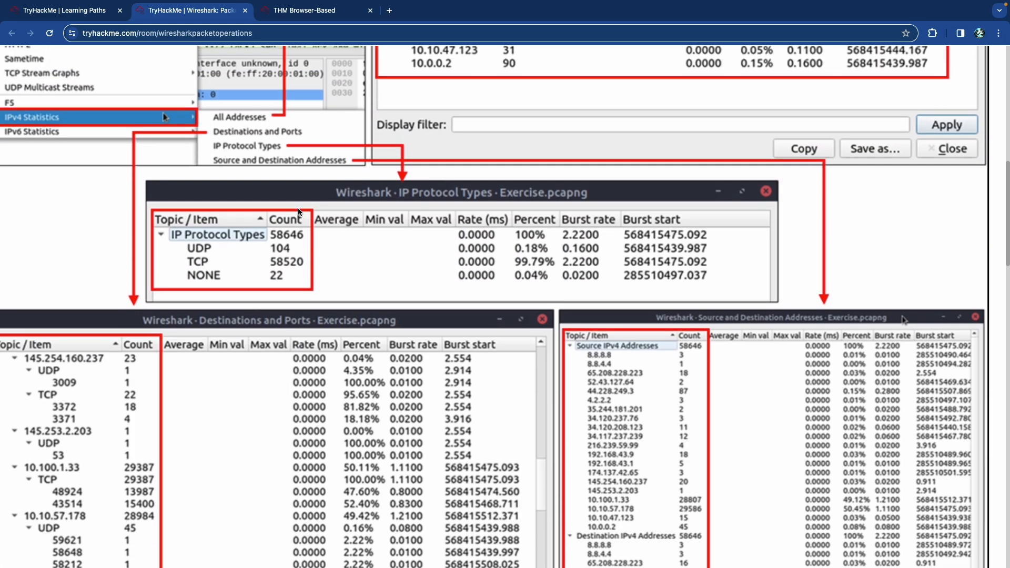
{"action": "scroll", "coordinate": [298, 211], "scroll_direction": "down", "scroll_amount": 1}
{"action": "scroll", "coordinate": [297, 212], "scroll_direction": "left", "scroll_amount": 2}
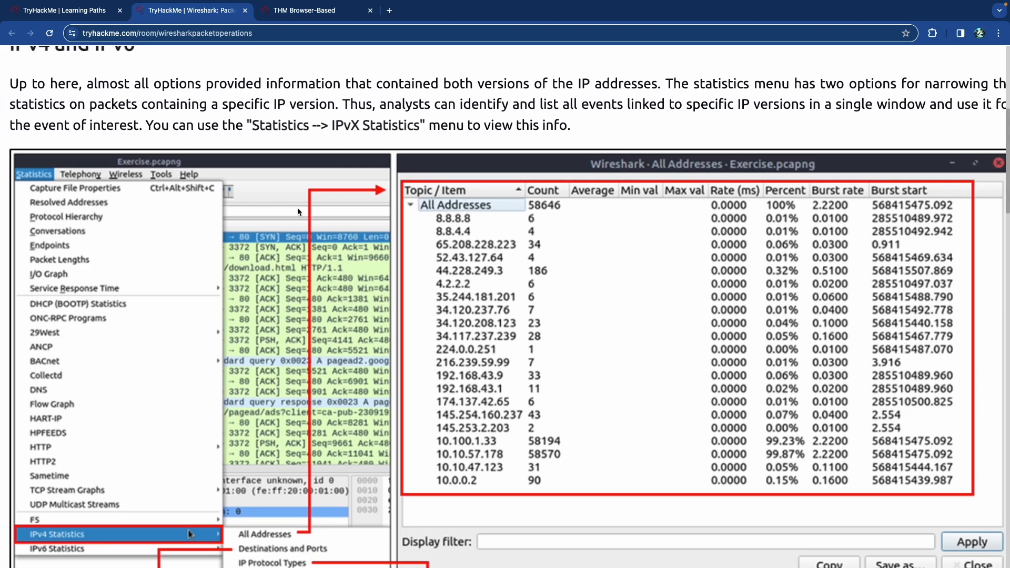
{"action": "scroll", "coordinate": [298, 211], "scroll_direction": "right", "scroll_amount": 1}
{"action": "scroll", "coordinate": [298, 211], "scroll_direction": "down", "scroll_amount": 2}
{"action": "scroll", "coordinate": [297, 212], "scroll_direction": "down", "scroll_amount": 9}
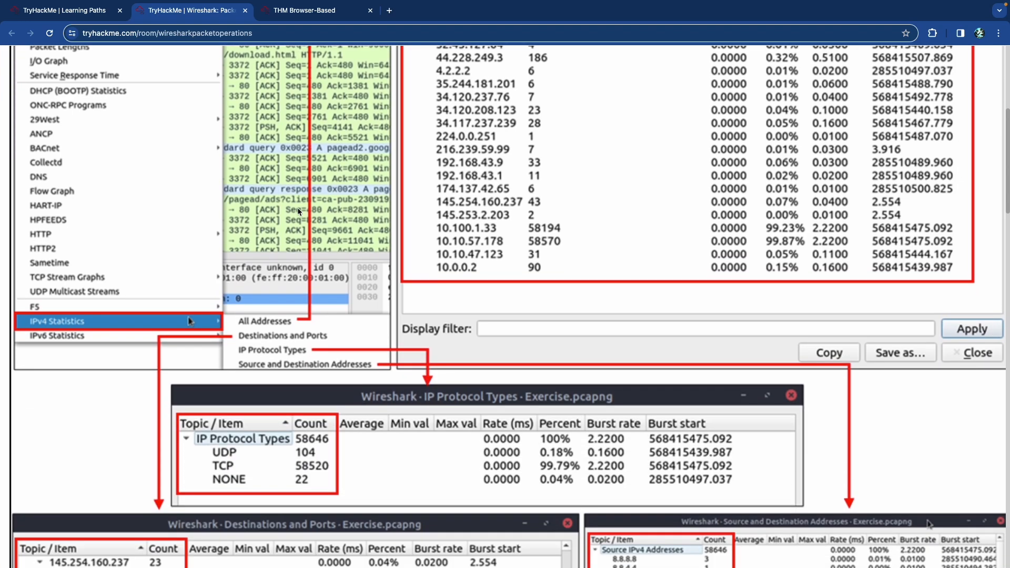
Step: Read Task 3's DNS section and find the DNS entry in the example Statistics menu
{"action": "scroll", "coordinate": [299, 212], "scroll_direction": "down", "scroll_amount": 7}
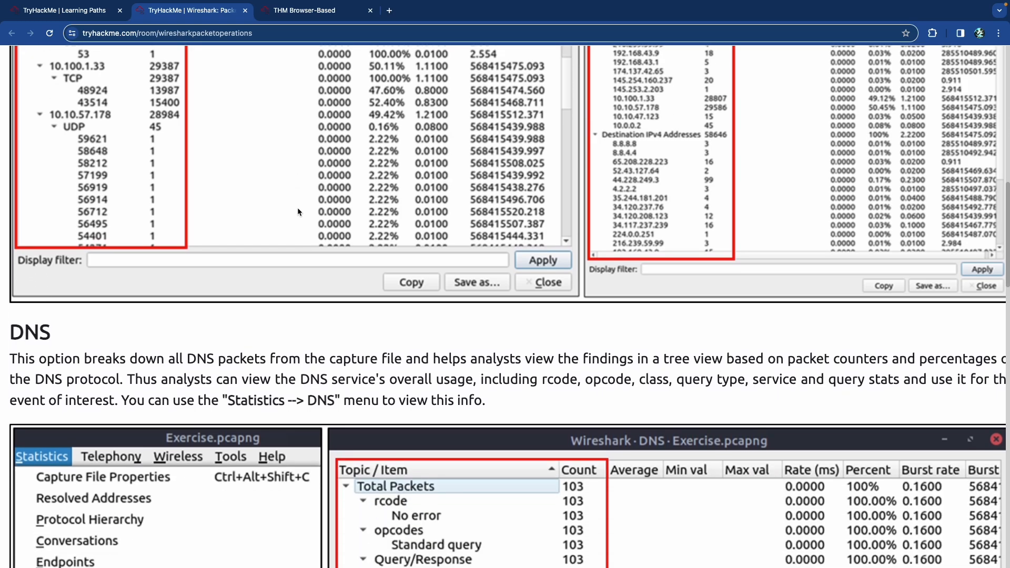
{"action": "scroll", "coordinate": [298, 207], "scroll_direction": "down", "scroll_amount": 1}
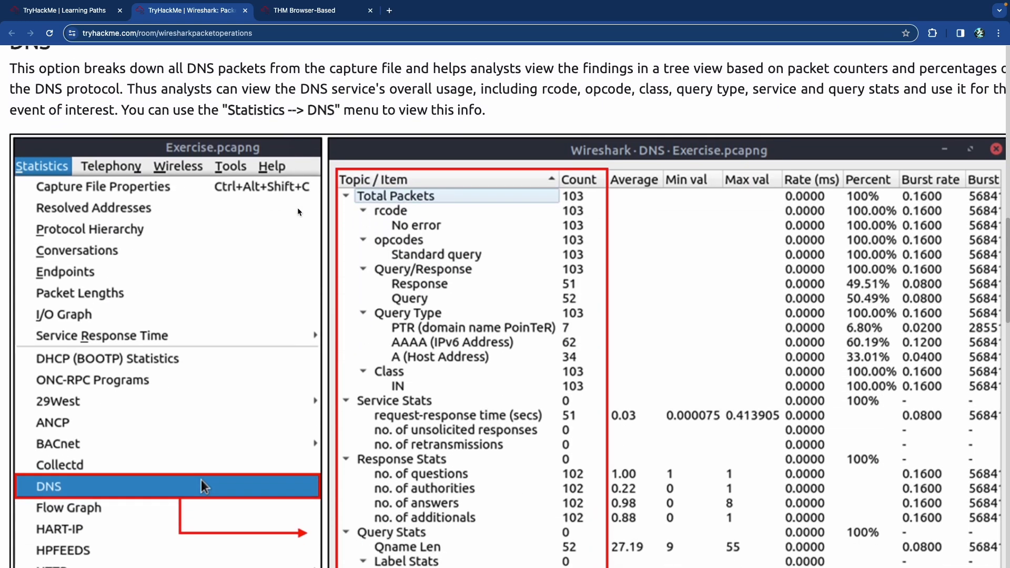
{"action": "scroll", "coordinate": [298, 208], "scroll_direction": "up", "scroll_amount": 3}
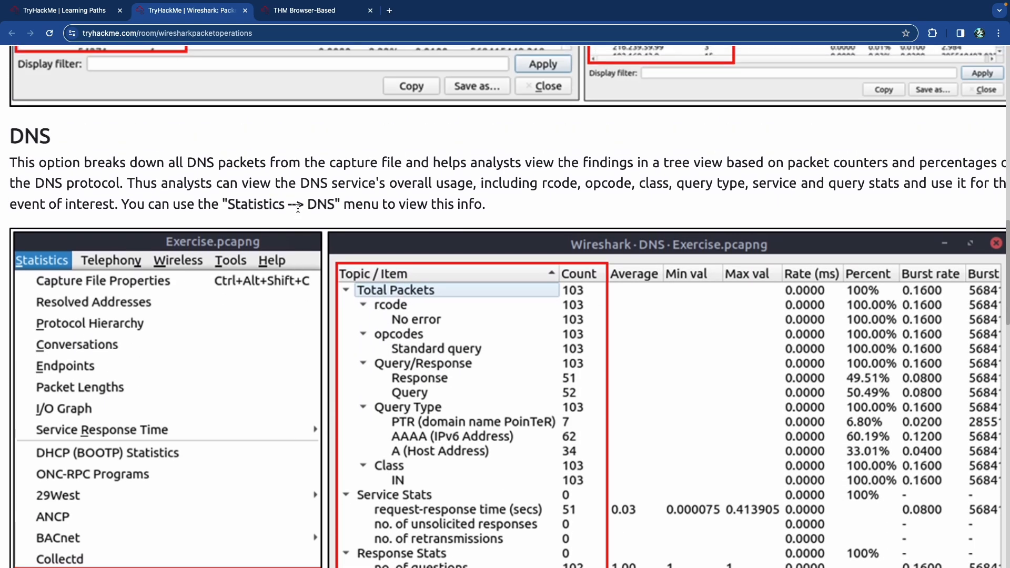
{"action": "scroll", "coordinate": [298, 207], "scroll_direction": "down", "scroll_amount": 4}
{"action": "scroll", "coordinate": [298, 207], "scroll_direction": "down", "scroll_amount": 1}
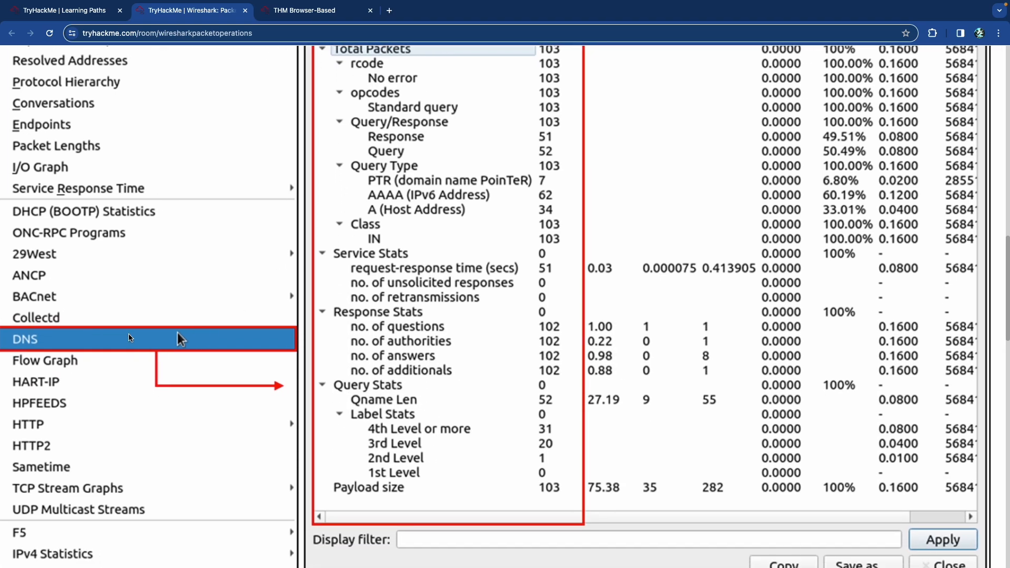
{"action": "scroll", "coordinate": [219, 338], "scroll_direction": "up", "scroll_amount": 3}
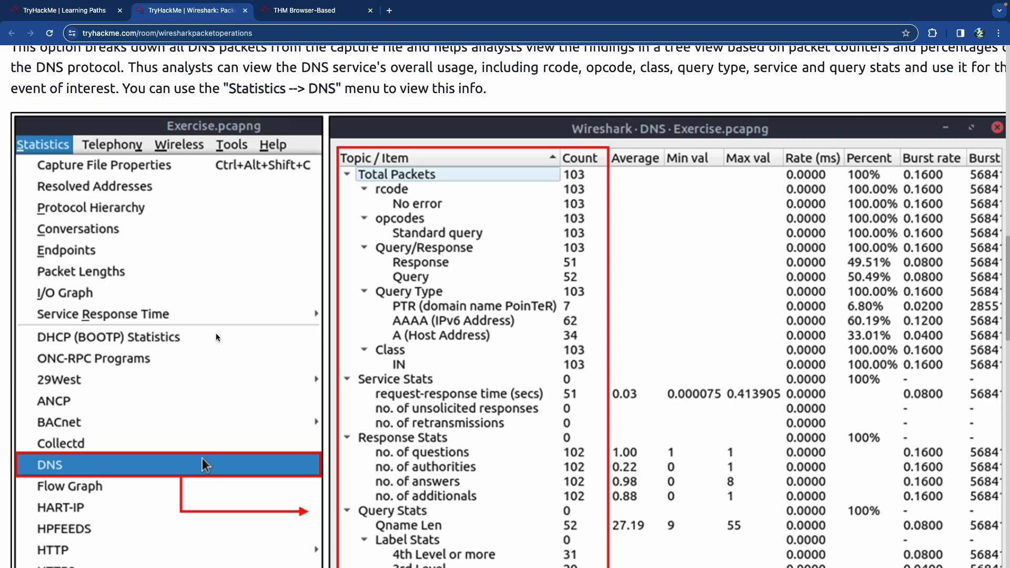
{"action": "scroll", "coordinate": [220, 338], "scroll_direction": "right", "scroll_amount": 3}
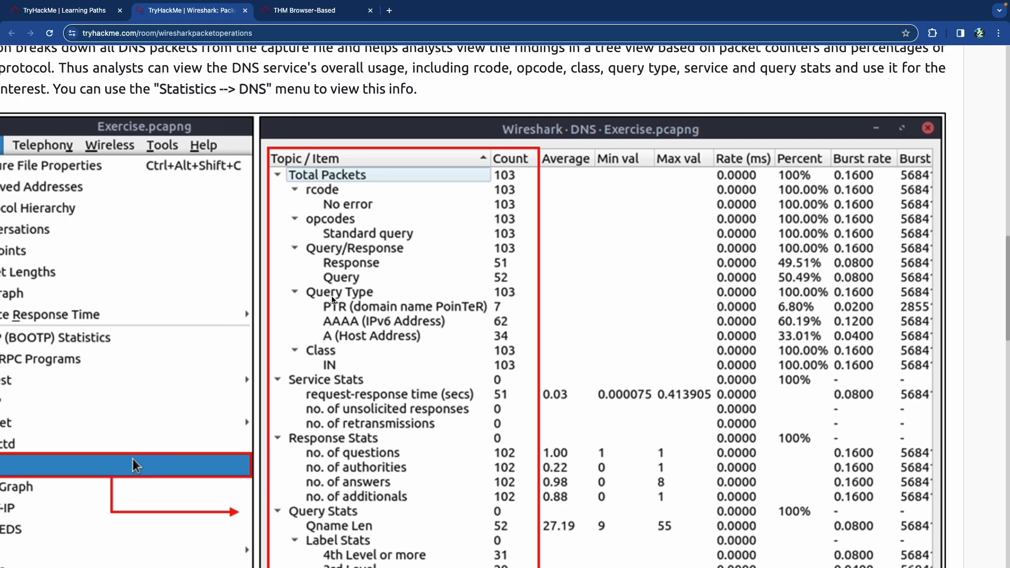
Step: Examine the DNS example's statistics tree, from rcode and query type through service, response and query stats to payload size
{"action": "scroll", "coordinate": [339, 274], "scroll_direction": "down", "scroll_amount": 1}
{"action": "scroll", "coordinate": [341, 273], "scroll_direction": "down", "scroll_amount": 1}
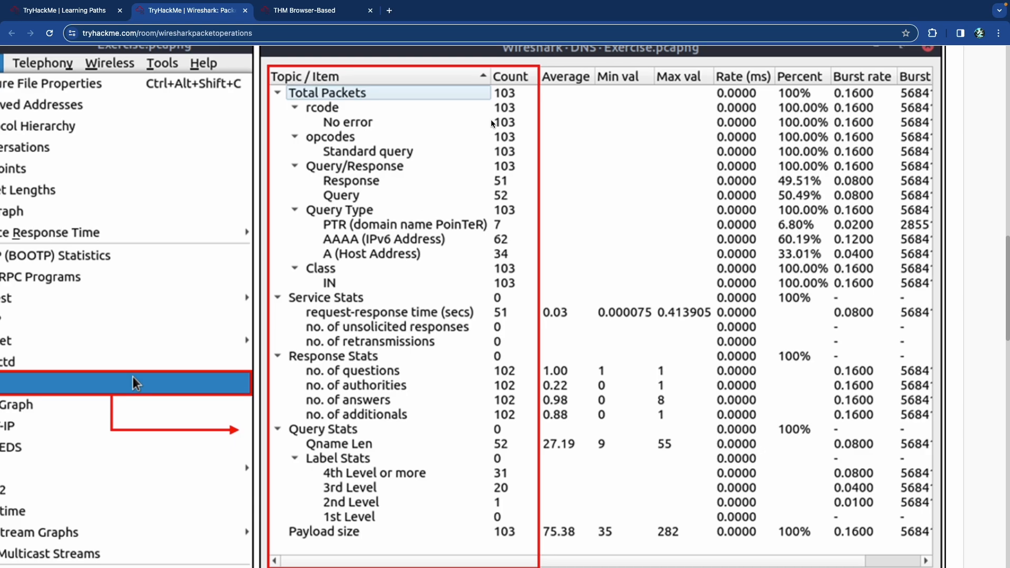
{"action": "scroll", "coordinate": [465, 160], "scroll_direction": "down", "scroll_amount": 1}
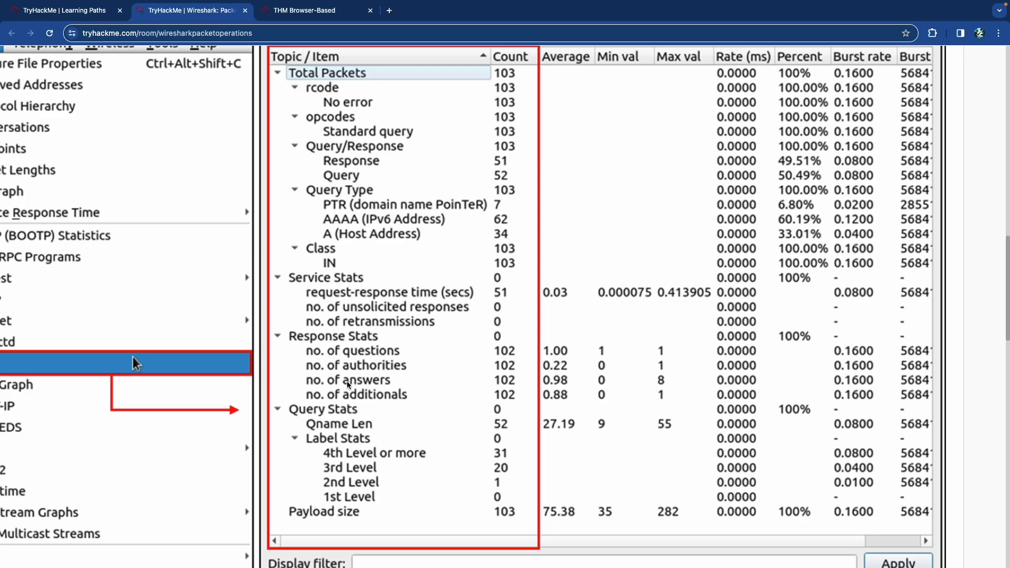
{"action": "scroll", "coordinate": [384, 396], "scroll_direction": "down", "scroll_amount": 2}
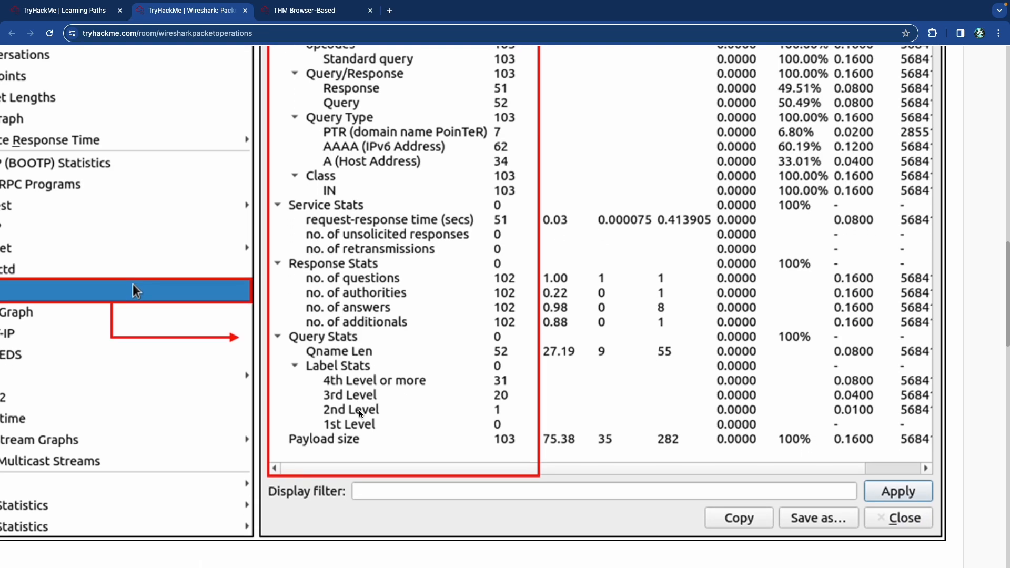
{"action": "scroll", "coordinate": [400, 398], "scroll_direction": "up", "scroll_amount": 1}
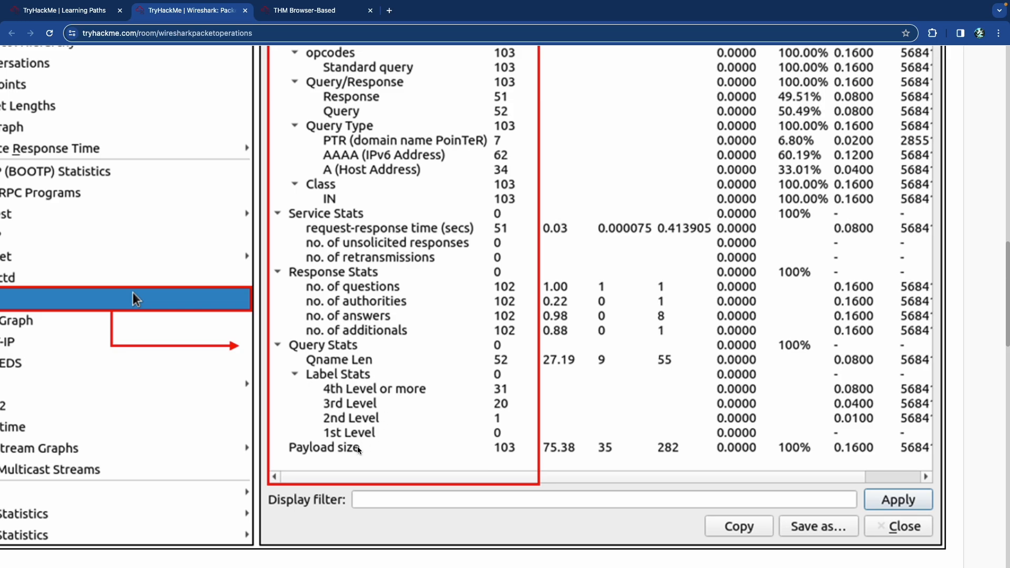
{"action": "scroll", "coordinate": [412, 445], "scroll_direction": "up", "scroll_amount": 7}
{"action": "scroll", "coordinate": [411, 445], "scroll_direction": "down", "scroll_amount": 6}
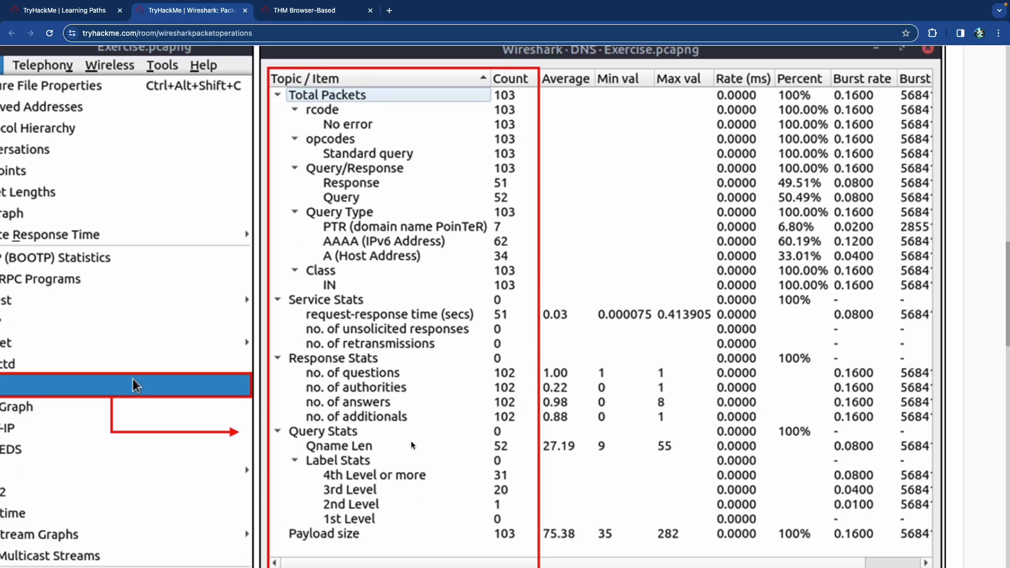
Step: Compare the Count, Average, Min val and Max val columns in the DNS statistics example
{"action": "scroll", "coordinate": [412, 445], "scroll_direction": "up", "scroll_amount": 4}
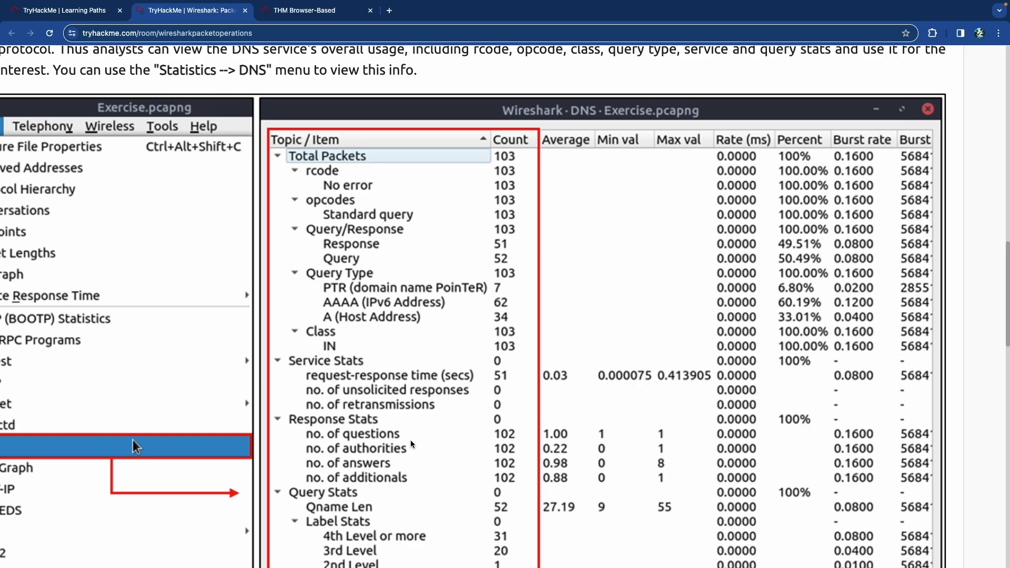
{"action": "scroll", "coordinate": [411, 445], "scroll_direction": "down", "scroll_amount": 3}
{"action": "scroll", "coordinate": [411, 443], "scroll_direction": "right", "scroll_amount": 1}
{"action": "scroll", "coordinate": [410, 443], "scroll_direction": "up", "scroll_amount": 3}
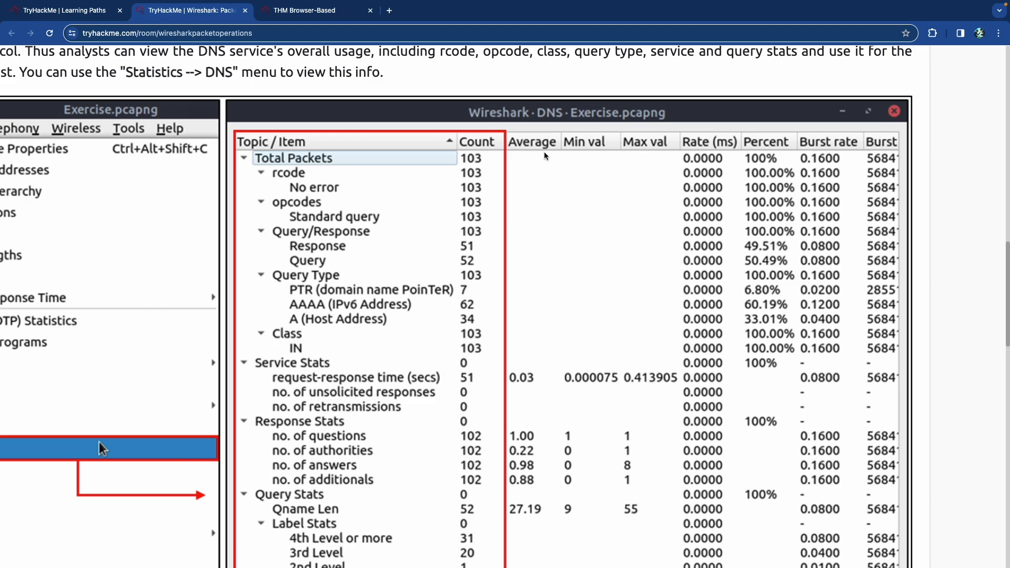
{"action": "scroll", "coordinate": [492, 175], "scroll_direction": "left", "scroll_amount": 5}
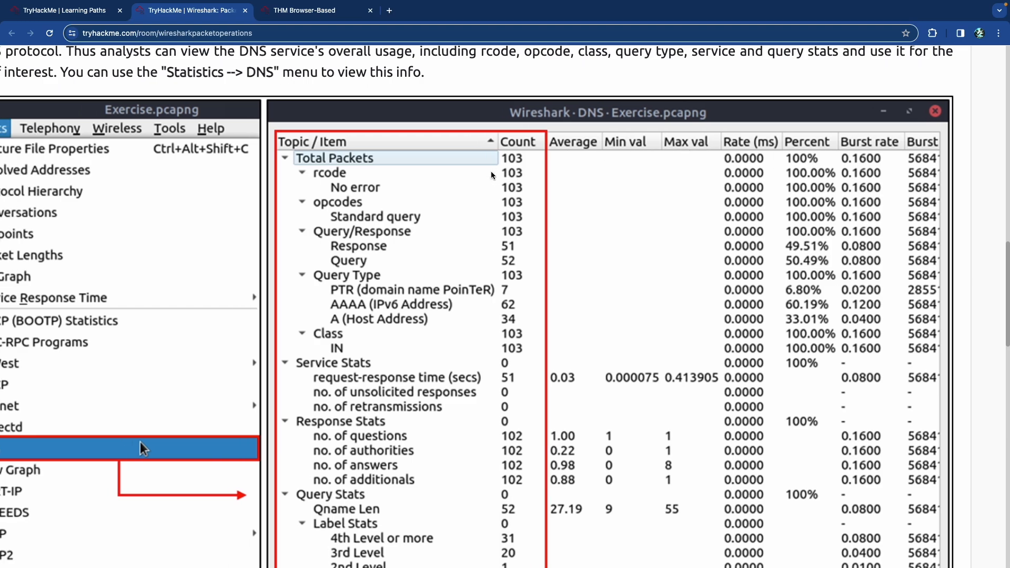
Step: Read Task 3's HTTP section and examine the Packet Counter example's response and request packet breakdown
{"action": "scroll", "coordinate": [492, 175], "scroll_direction": "down", "scroll_amount": 7}
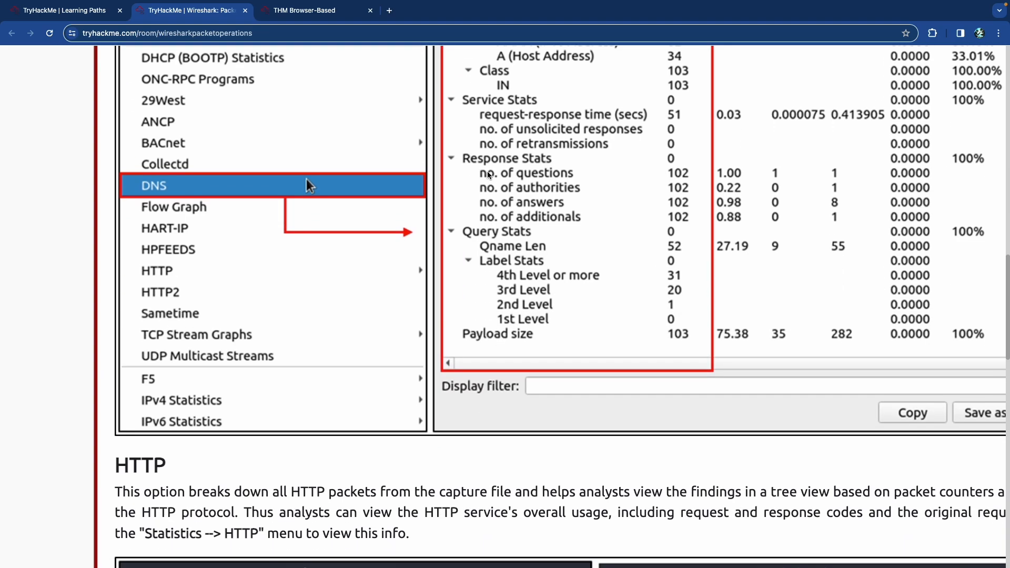
{"action": "scroll", "coordinate": [487, 171], "scroll_direction": "down", "scroll_amount": 5}
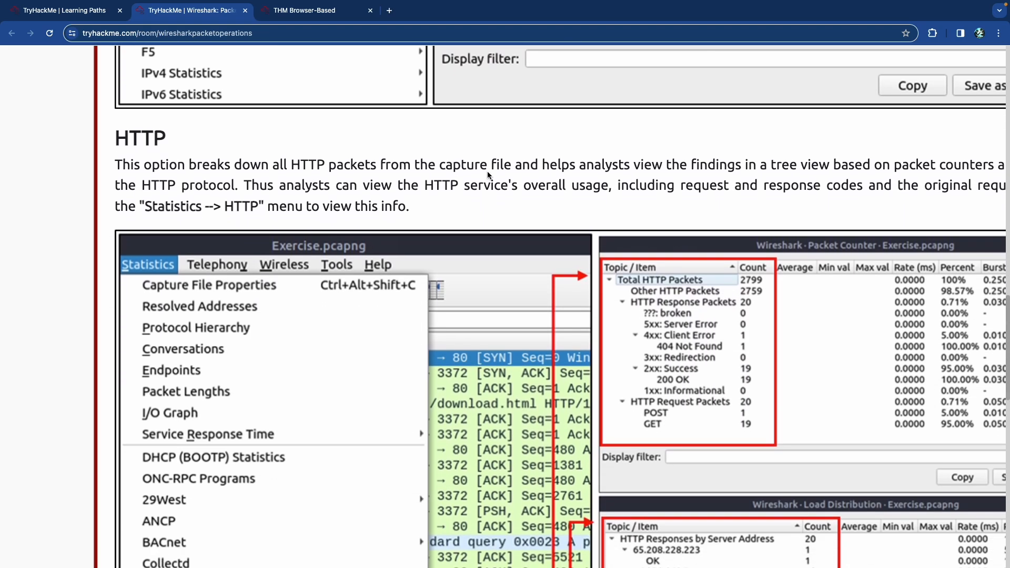
{"action": "scroll", "coordinate": [487, 175], "scroll_direction": "down", "scroll_amount": 3}
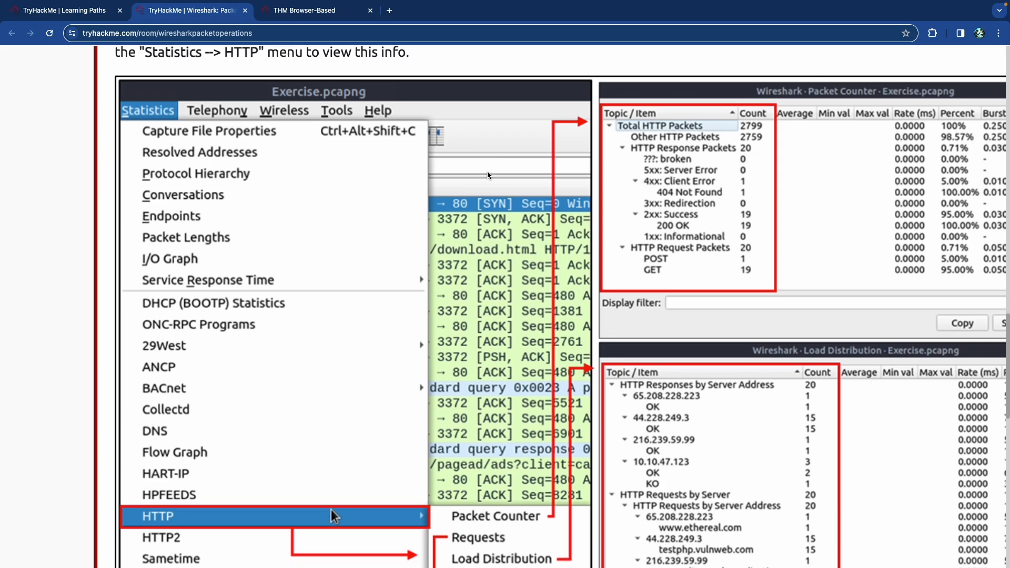
{"action": "scroll", "coordinate": [487, 171], "scroll_direction": "down", "scroll_amount": 2}
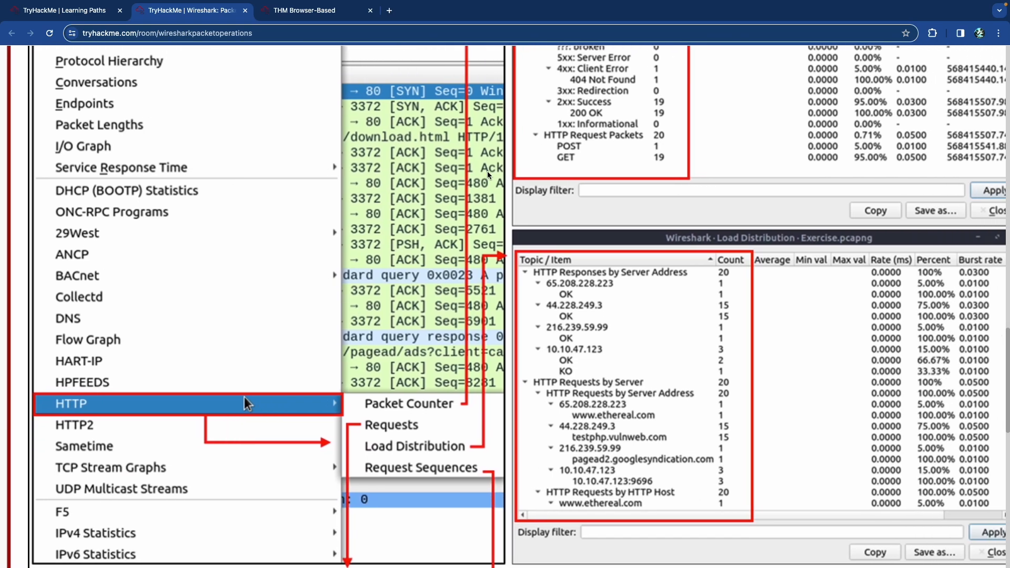
{"action": "scroll", "coordinate": [487, 171], "scroll_direction": "right", "scroll_amount": 3}
{"action": "scroll", "coordinate": [487, 171], "scroll_direction": "up", "scroll_amount": 3}
{"action": "scroll", "coordinate": [487, 172], "scroll_direction": "right", "scroll_amount": 2}
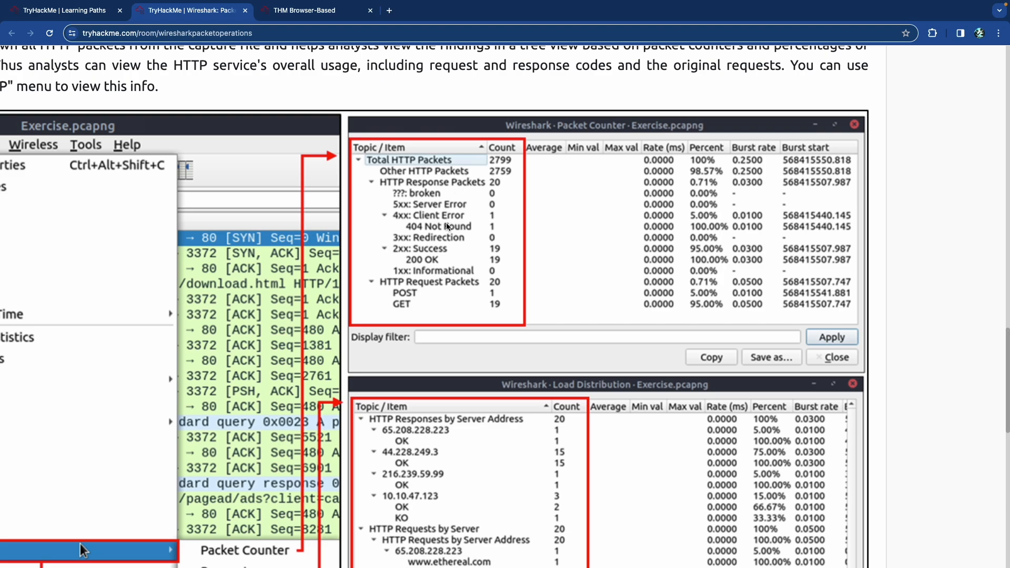
Step: Examine the HTTP Load Distribution example's responses and requests by server address
{"action": "scroll", "coordinate": [463, 240], "scroll_direction": "down", "scroll_amount": 5}
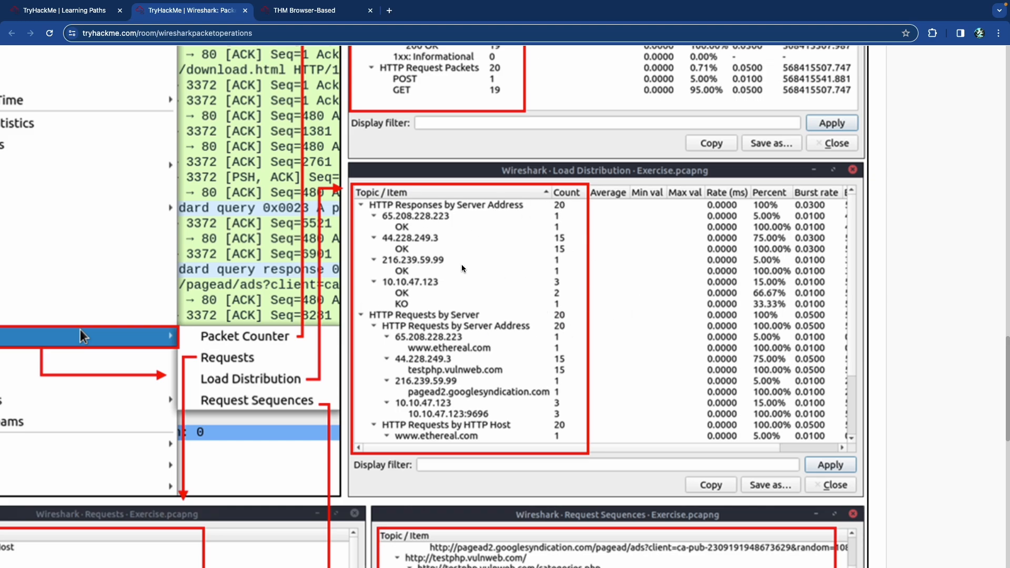
{"action": "scroll", "coordinate": [429, 234], "scroll_direction": "down", "scroll_amount": 3}
{"action": "scroll", "coordinate": [429, 234], "scroll_direction": "left", "scroll_amount": 2}
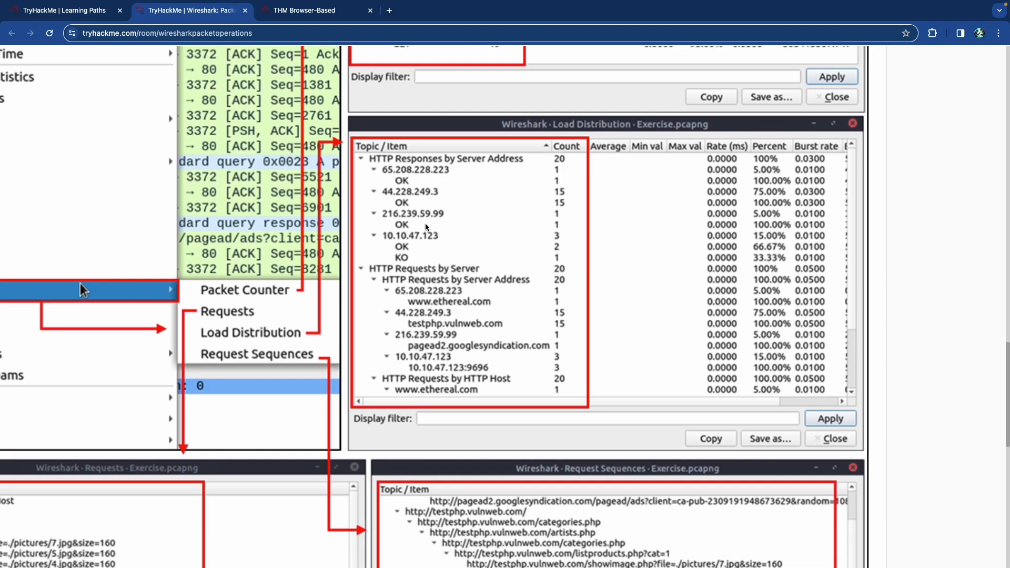
Step: Examine the HTTP Requests and Request Sequences examples, following the requested pages listed under each host
{"action": "scroll", "coordinate": [425, 223], "scroll_direction": "left", "scroll_amount": 2}
{"action": "scroll", "coordinate": [425, 224], "scroll_direction": "down", "scroll_amount": 5}
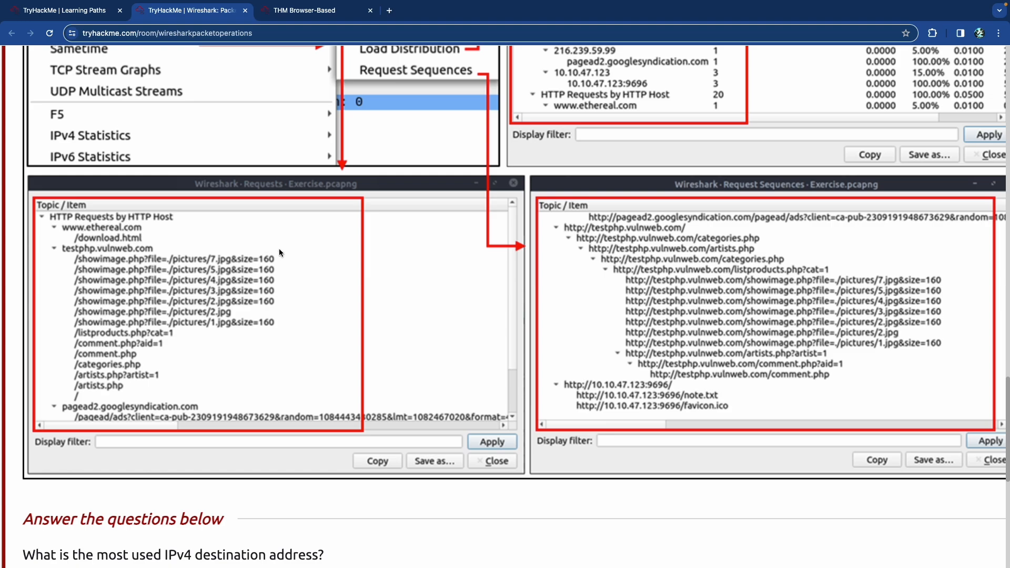
{"action": "scroll", "coordinate": [279, 248], "scroll_direction": "right", "scroll_amount": 3}
{"action": "scroll", "coordinate": [279, 248], "scroll_direction": "up", "scroll_amount": 1}
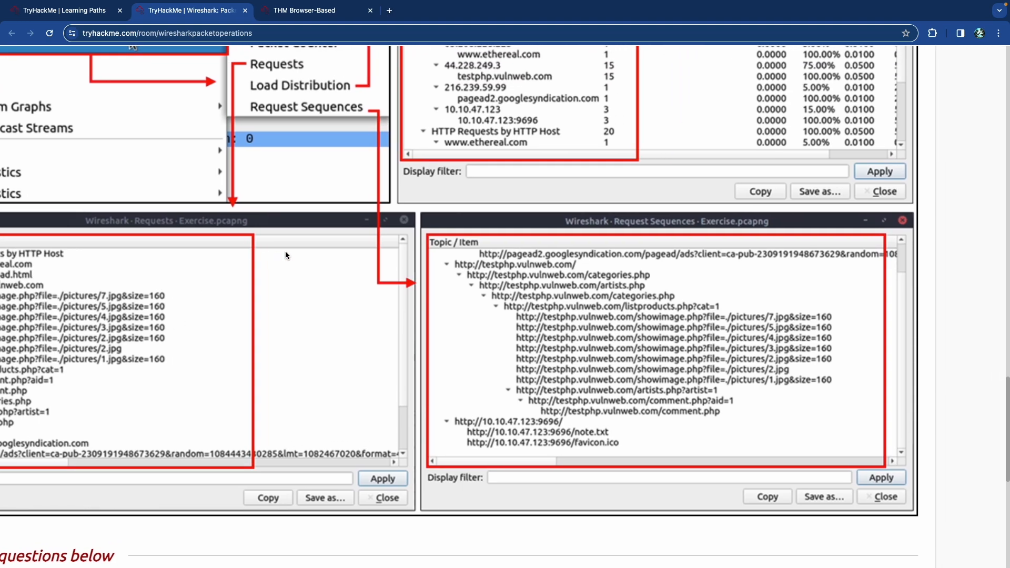
{"action": "scroll", "coordinate": [285, 256], "scroll_direction": "up", "scroll_amount": 1}
{"action": "scroll", "coordinate": [286, 256], "scroll_direction": "right", "scroll_amount": 1}
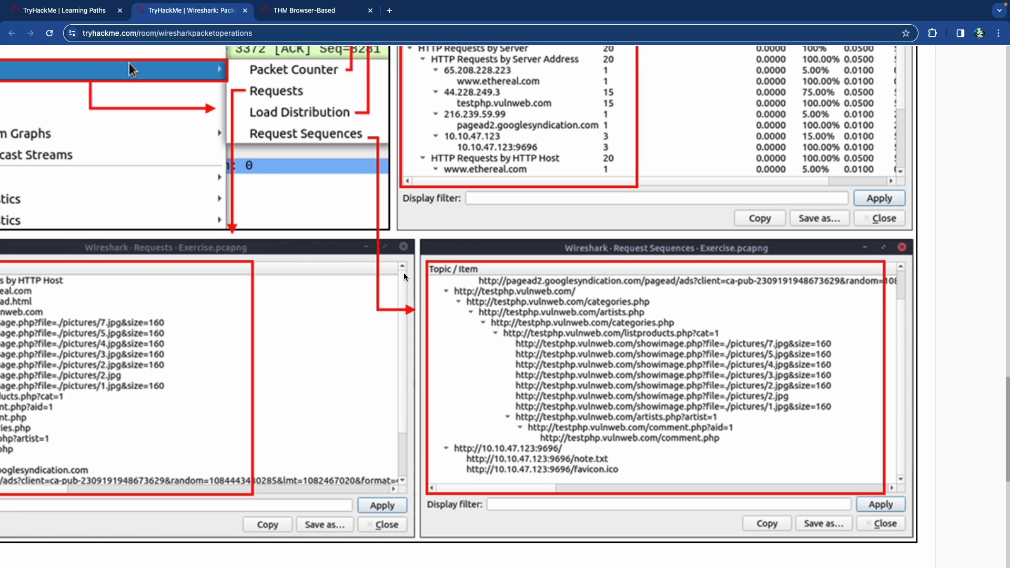
{"action": "scroll", "coordinate": [408, 289], "scroll_direction": "right", "scroll_amount": 2}
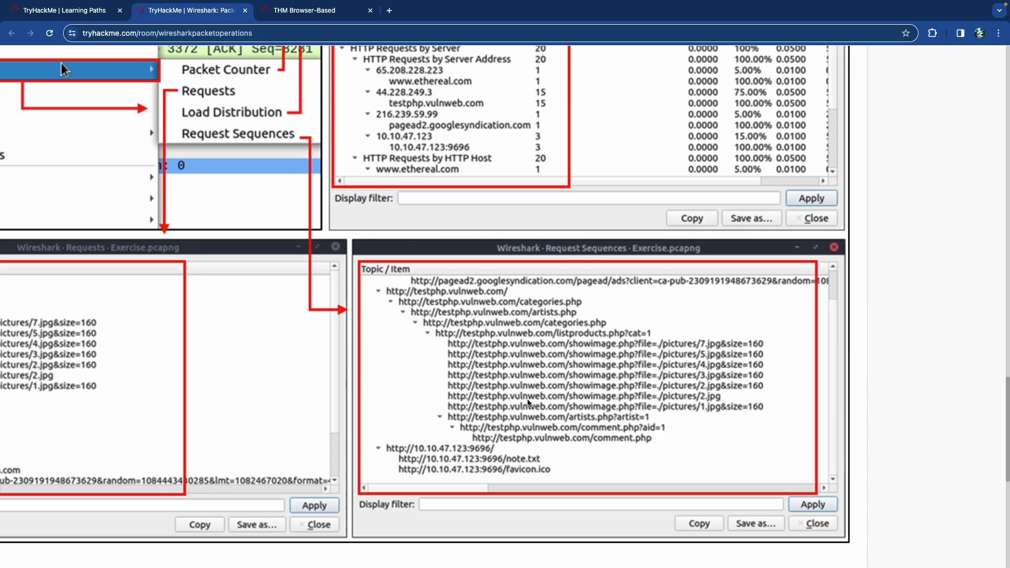
{"action": "scroll", "coordinate": [528, 406], "scroll_direction": "down", "scroll_amount": 1}
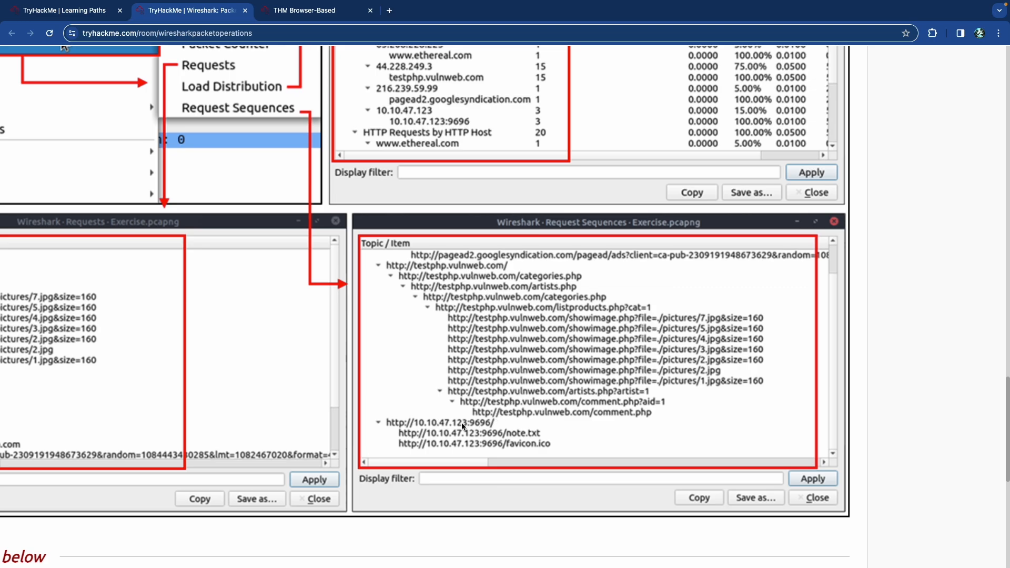
Step: Read the three Task 3 questions on the IPv4 destination address, DNS request-response time and rad[.]msn[.]com HTTP requests
{"action": "scroll", "coordinate": [324, 352], "scroll_direction": "down", "scroll_amount": 5}
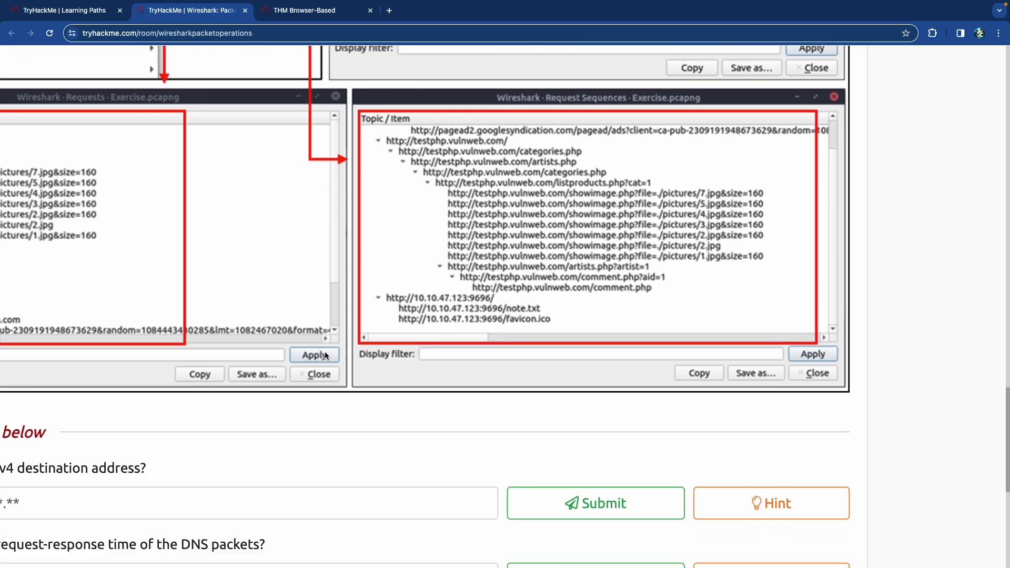
{"action": "scroll", "coordinate": [326, 351], "scroll_direction": "left", "scroll_amount": 4}
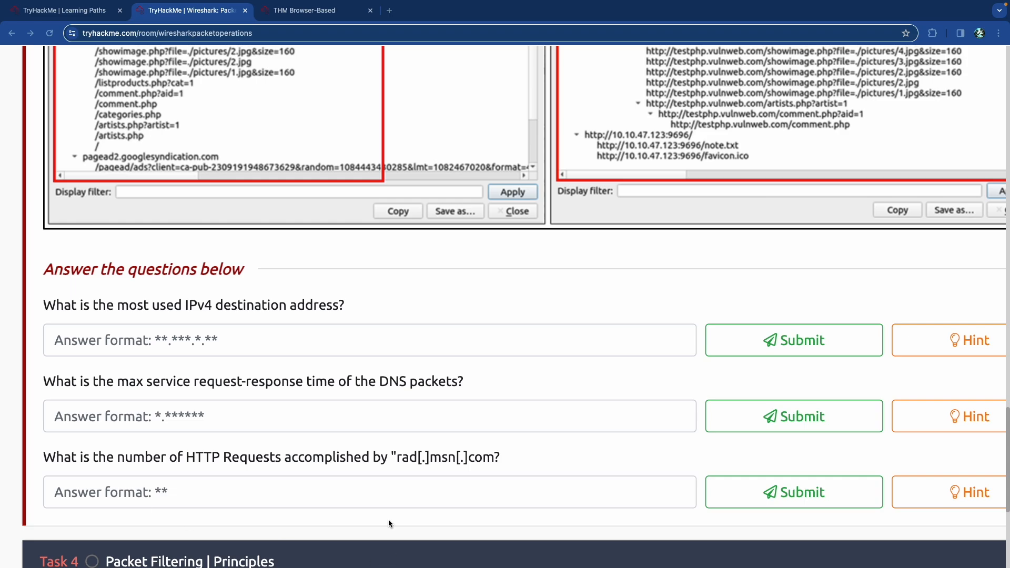
{"action": "left_click_drag", "start_coordinate": [420, 461], "coordinate": [475, 461]}
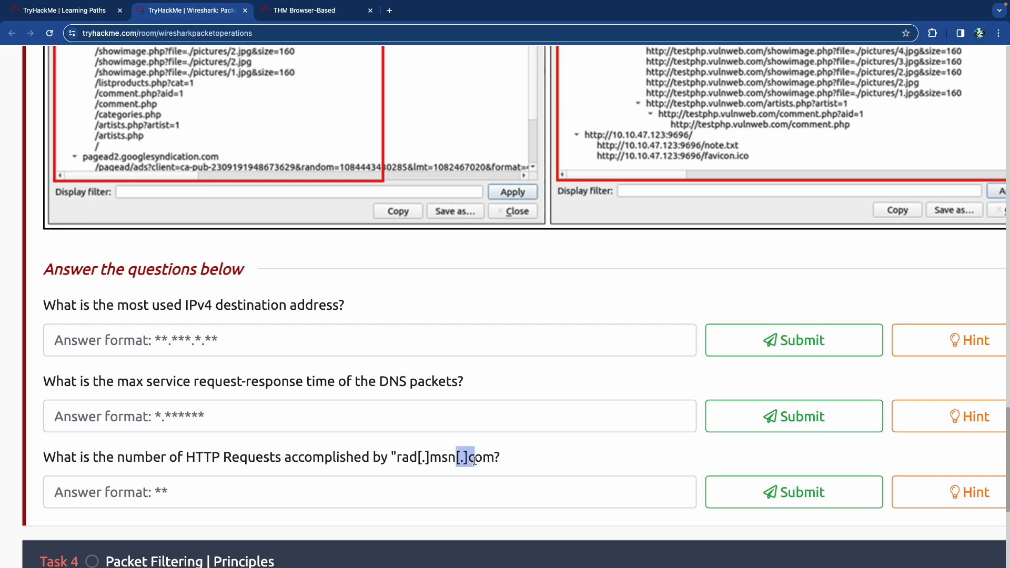
{"action": "left_click", "coordinate": [475, 462]}
{"action": "left_click", "coordinate": [419, 463]}
{"action": "double_click", "coordinate": [434, 458]}
{"action": "left_click", "coordinate": [434, 458]}
{"action": "left_click", "coordinate": [313, 404]}
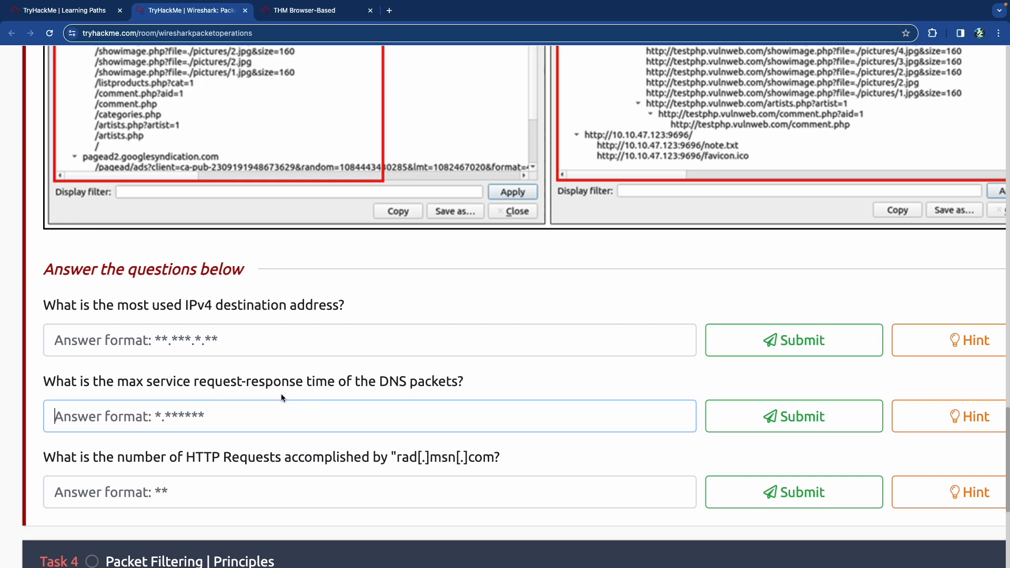
Step: Switch from the Task 3 questions to the Wireshark virtual machine and close the Endpoints statistics
{"action": "left_click", "coordinate": [300, 373]}
{"action": "scroll", "coordinate": [301, 374], "scroll_direction": "down", "scroll_amount": 5}
{"action": "key", "text": "ctrl+Tab"}
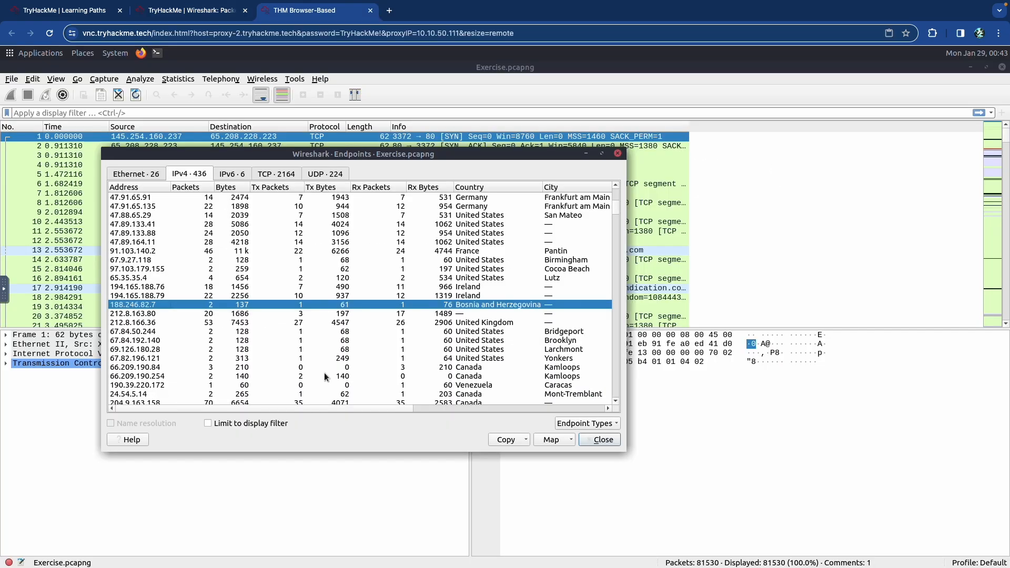
{"action": "left_click", "coordinate": [598, 440]}
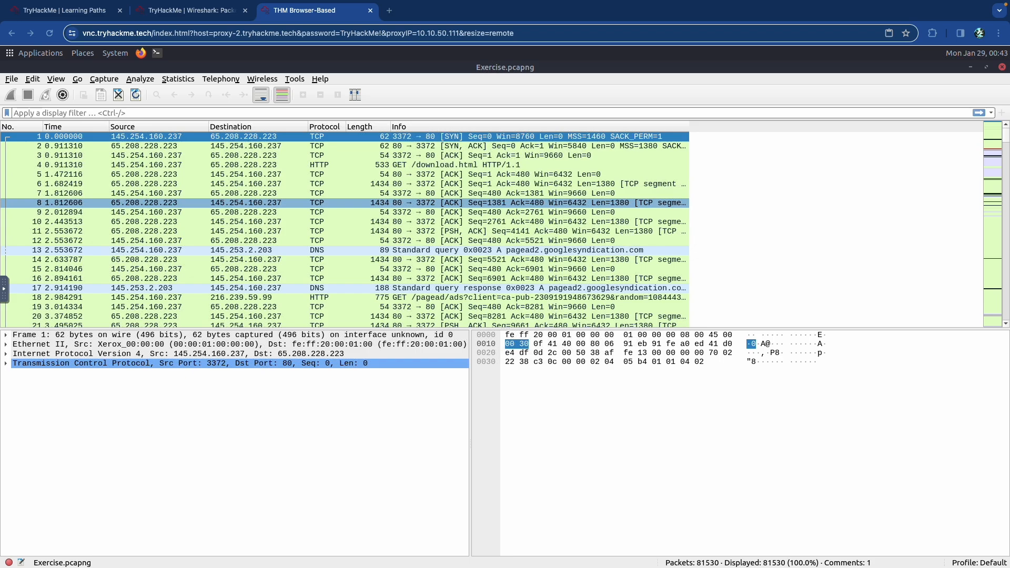
Step: View the IPv4 Destinations and Ports statistics sorted by descending count to find the most used destination address
{"action": "left_click", "coordinate": [181, 79]}
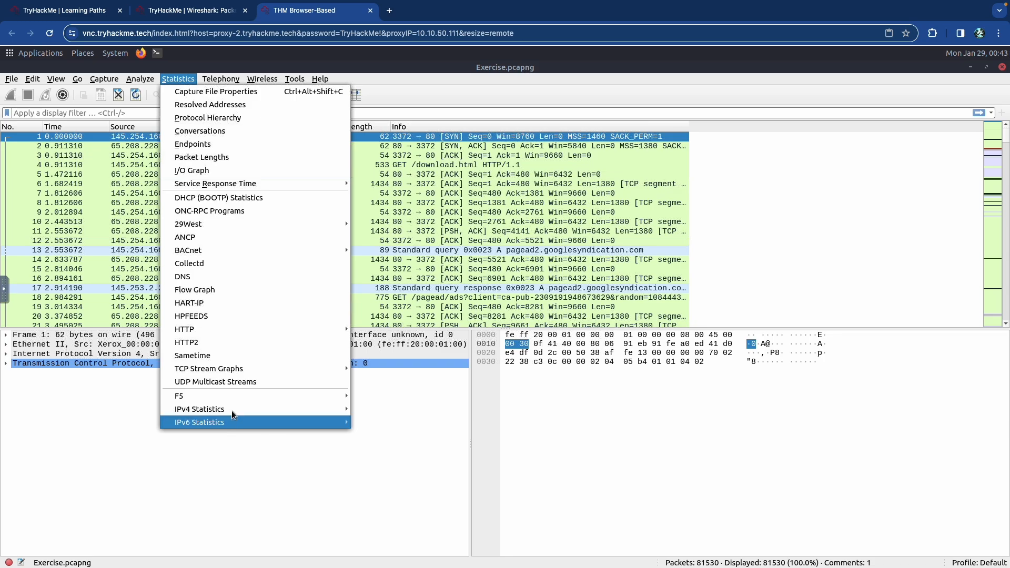
{"action": "mouse_move", "coordinate": [232, 412]}
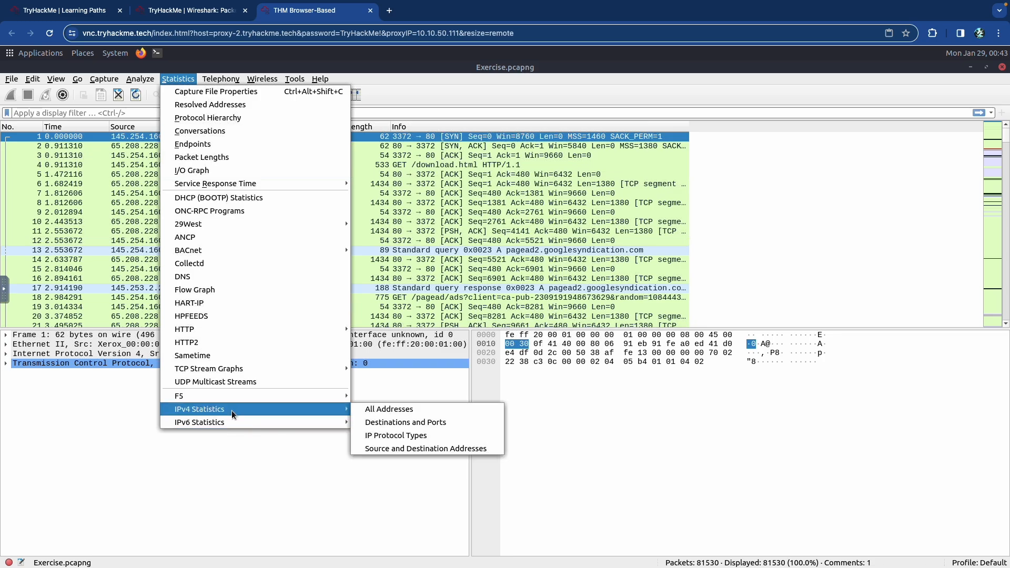
{"action": "left_click", "coordinate": [395, 422]}
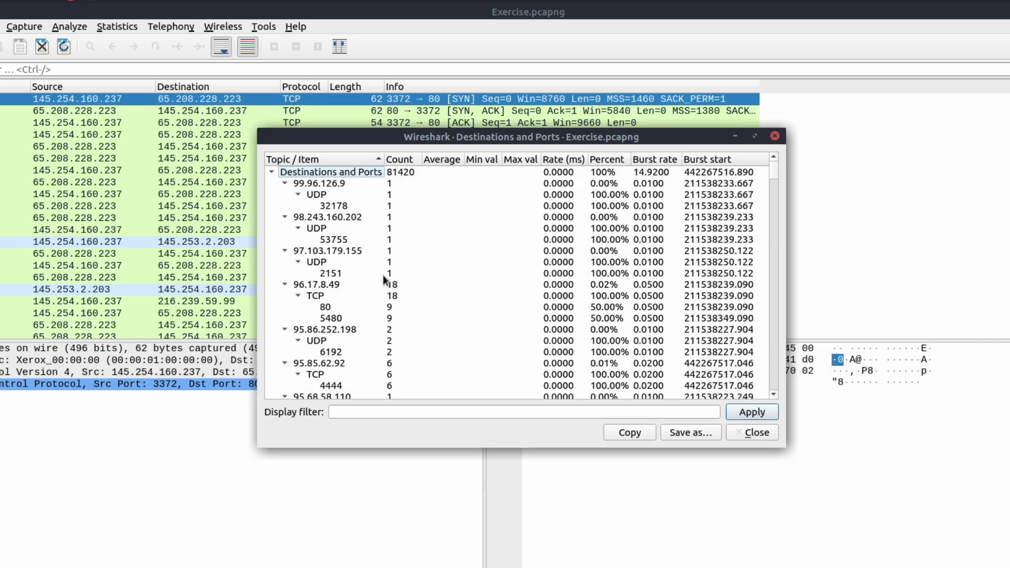
{"action": "left_click", "coordinate": [403, 159]}
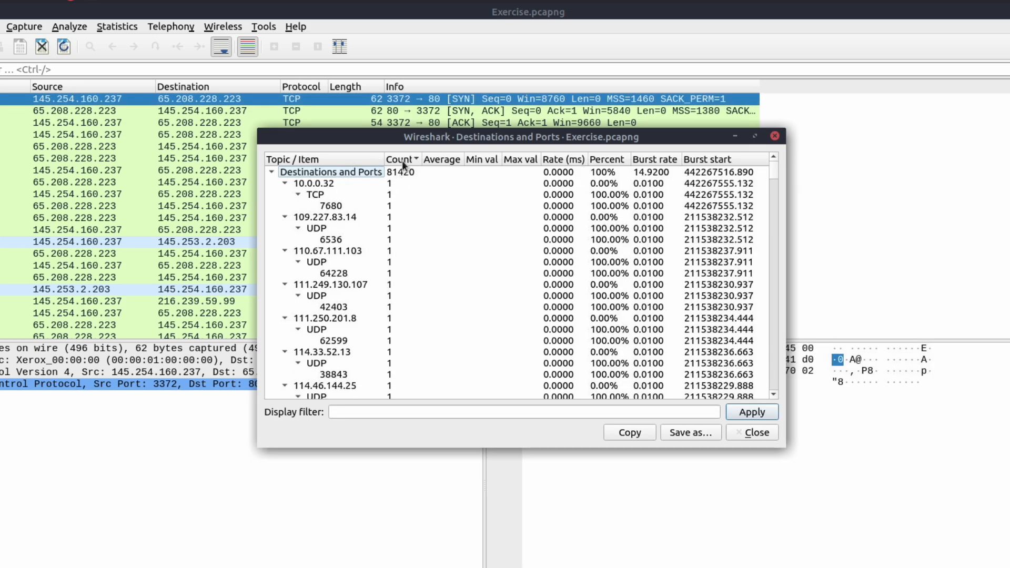
{"action": "left_click", "coordinate": [401, 160]}
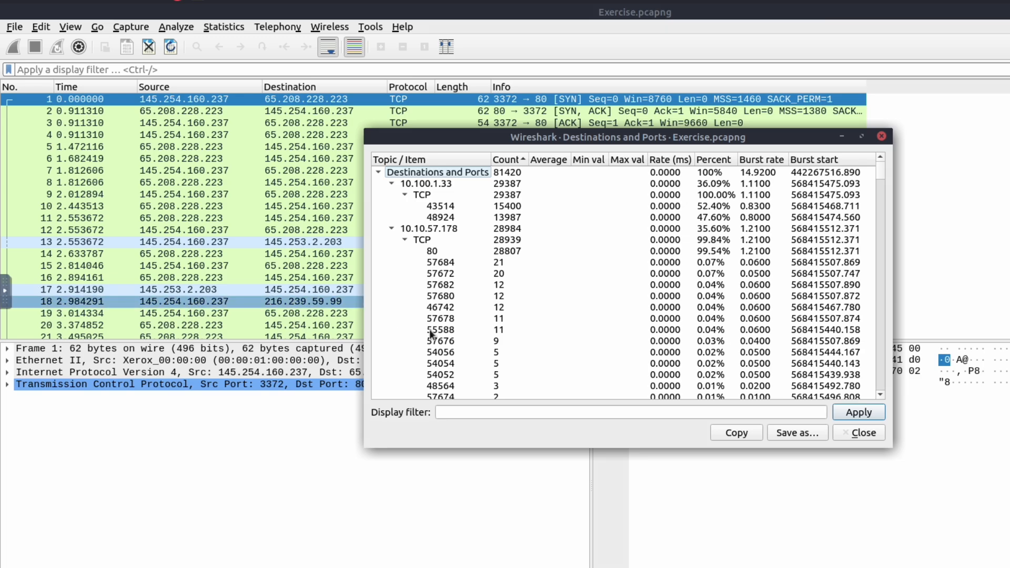
{"action": "left_click", "coordinate": [856, 430]}
Step: View the DNS statistics and look up the maximum request-response time under Service Stats
{"action": "left_click", "coordinate": [232, 28]}
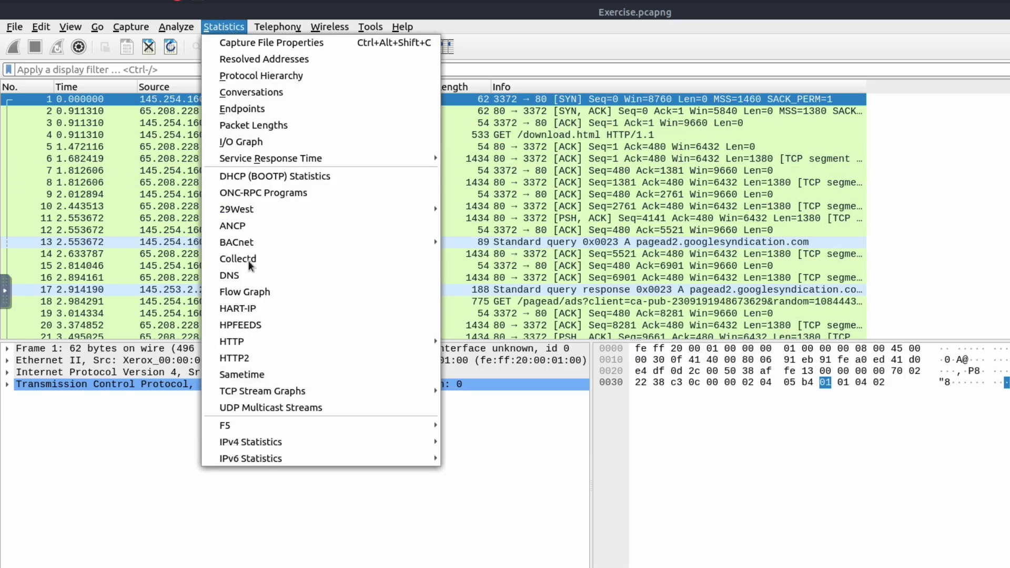
{"action": "left_click", "coordinate": [258, 273]}
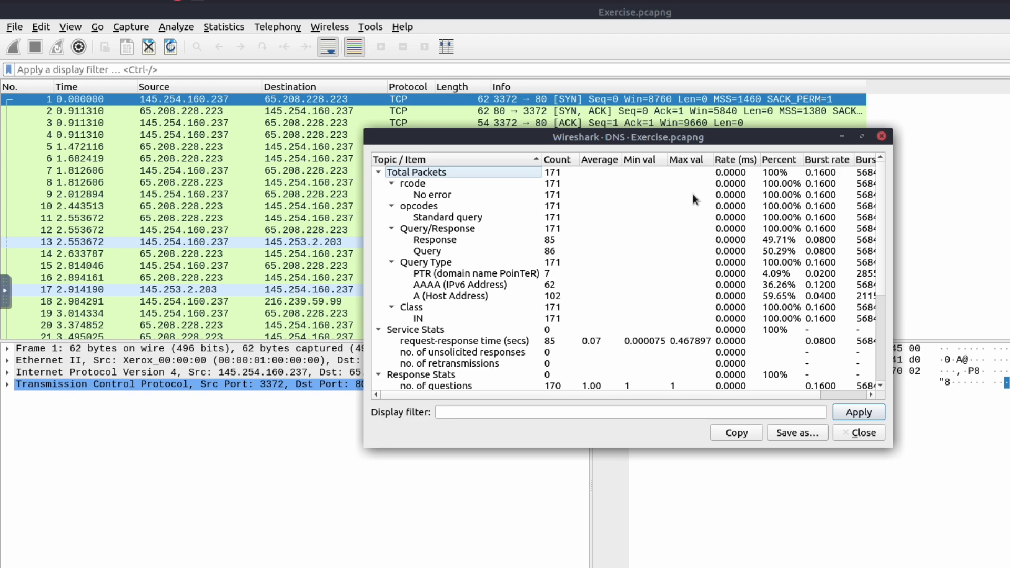
{"action": "scroll", "coordinate": [693, 195], "scroll_direction": "right", "scroll_amount": 2}
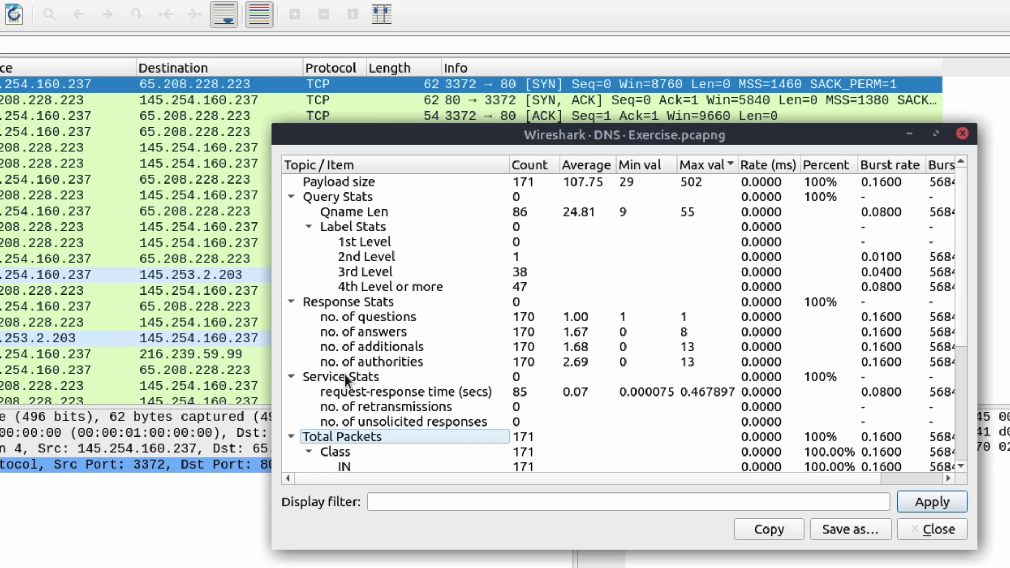
{"action": "left_click", "coordinate": [419, 318]}
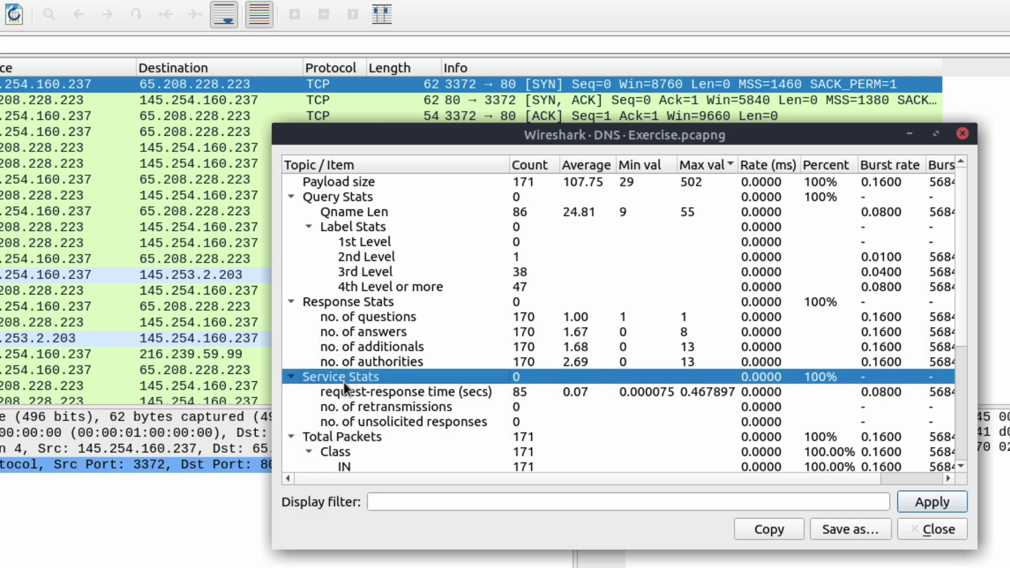
{"action": "left_click", "coordinate": [359, 395]}
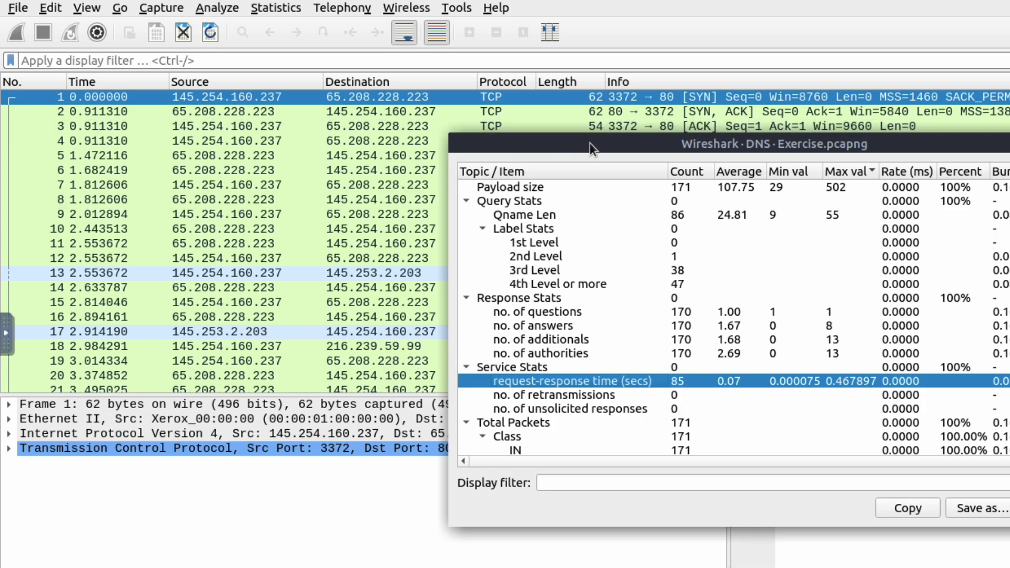
{"action": "left_click_drag", "start_coordinate": [590, 143], "coordinate": [315, 133]}
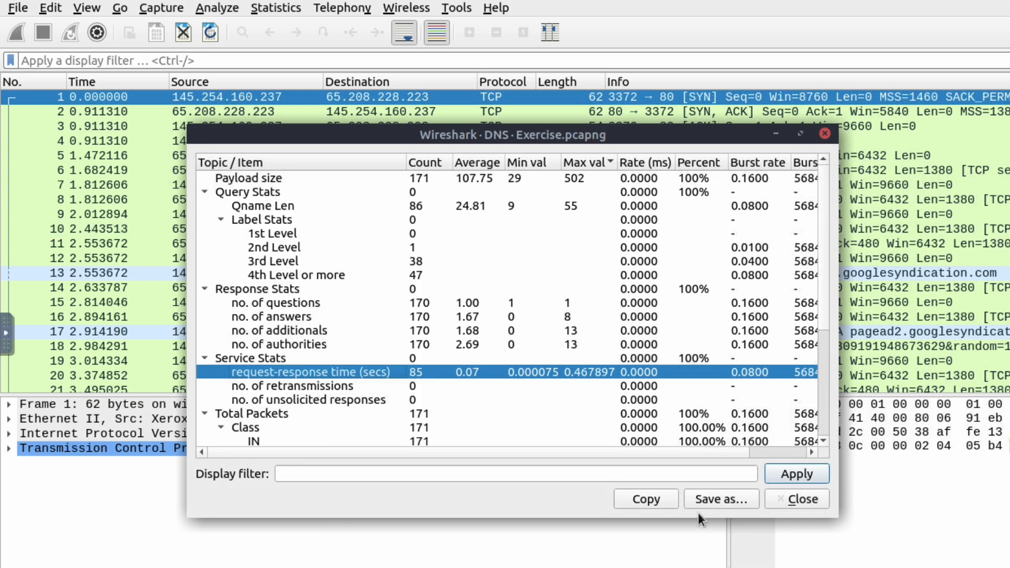
{"action": "left_click", "coordinate": [795, 499]}
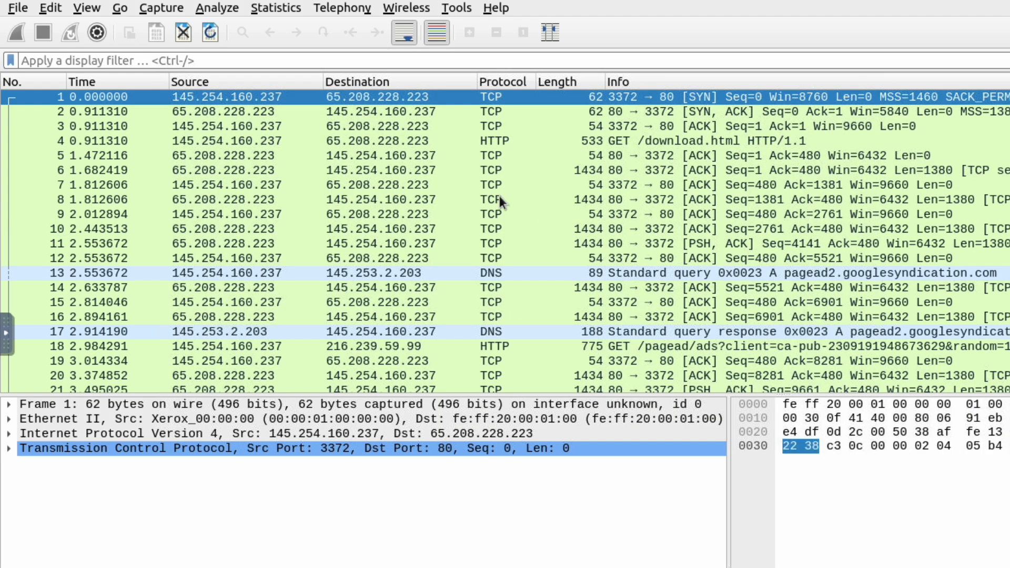
Step: Show the HTTP Requests statistics and reposition their window so it is fully in view
{"action": "left_click", "coordinate": [275, 8]}
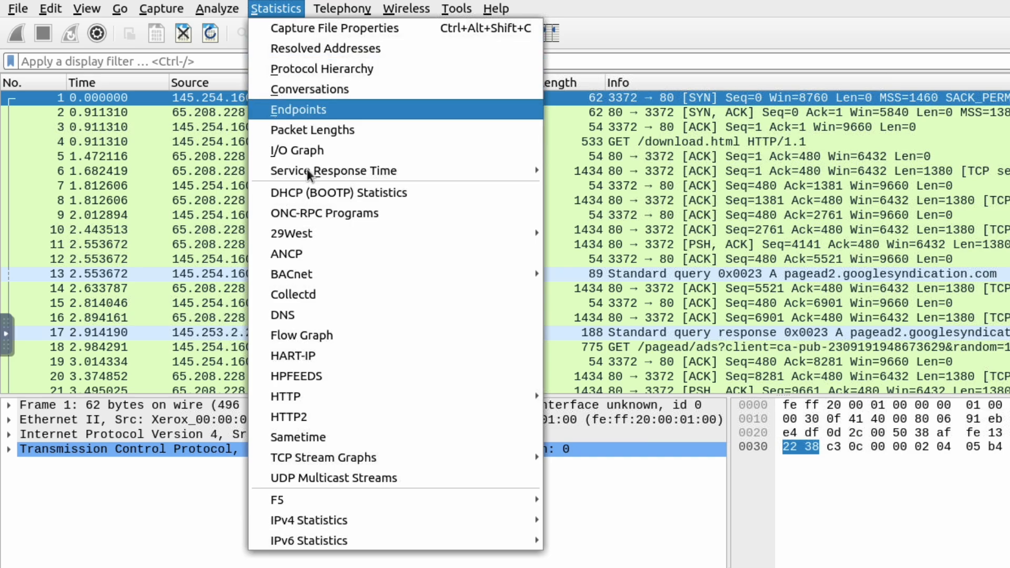
{"action": "mouse_move", "coordinate": [374, 396]}
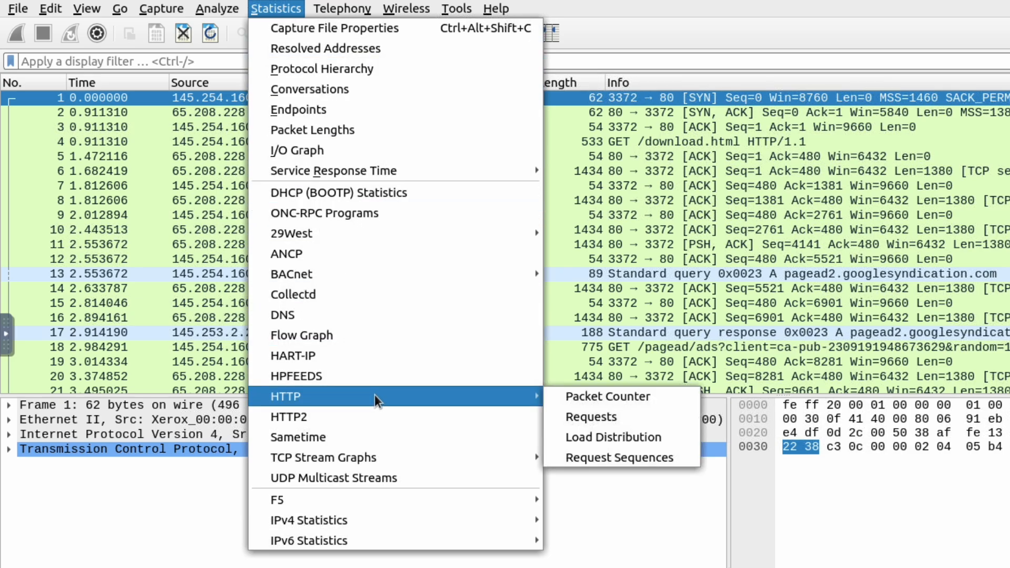
{"action": "left_click", "coordinate": [600, 414]}
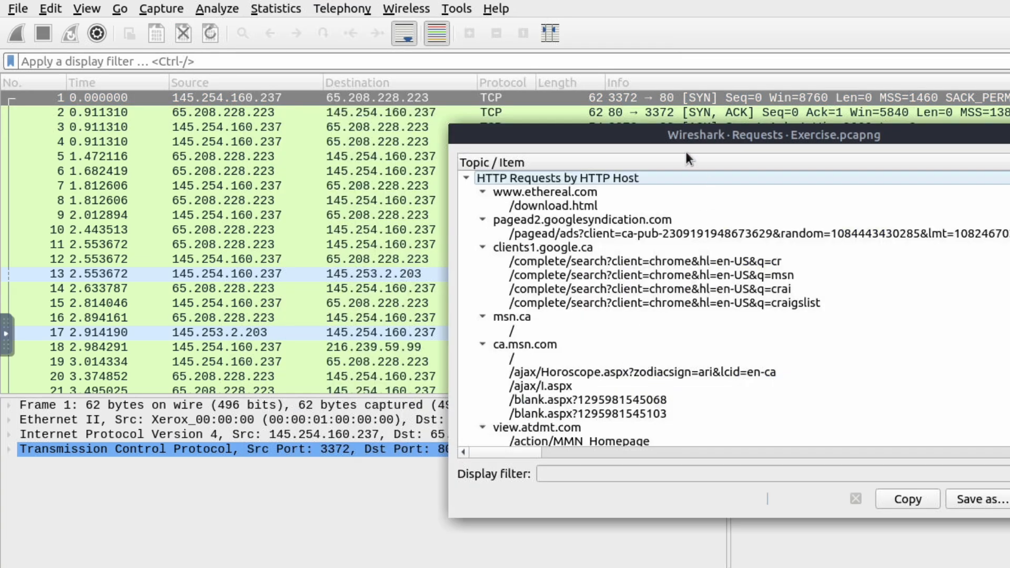
{"action": "left_click_drag", "start_coordinate": [671, 135], "coordinate": [234, 97]}
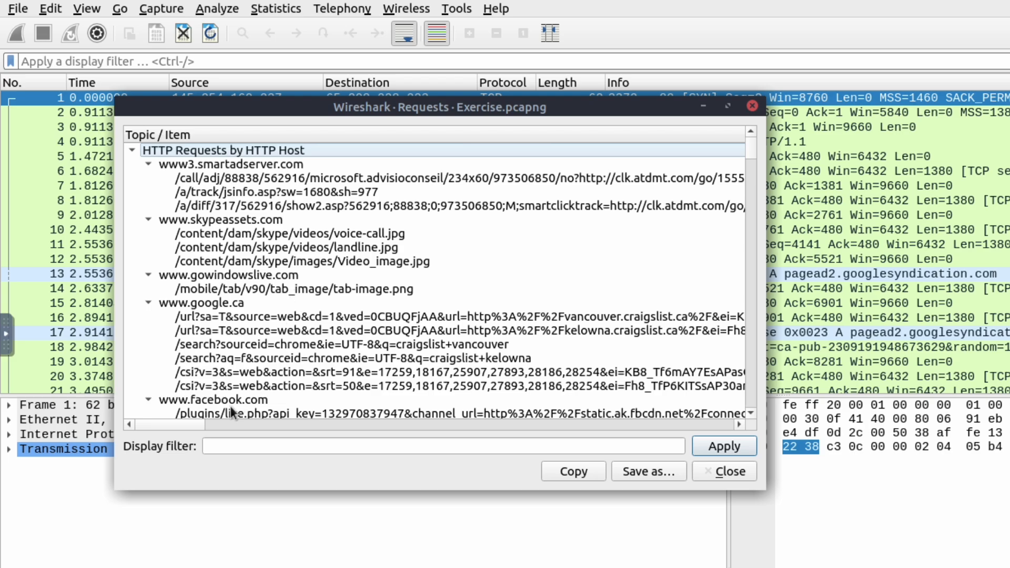
Step: Try to narrow the Topic / Item column in the Requests window so the counts sit beside the hosts
{"action": "left_click_drag", "start_coordinate": [193, 424], "coordinate": [684, 424]}
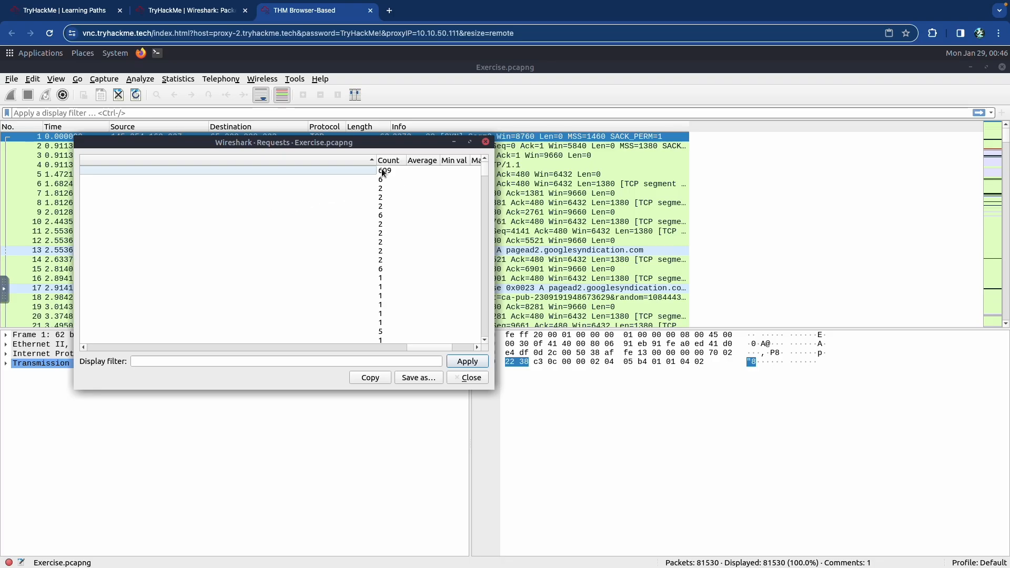
{"action": "left_click_drag", "start_coordinate": [375, 160], "coordinate": [133, 158]}
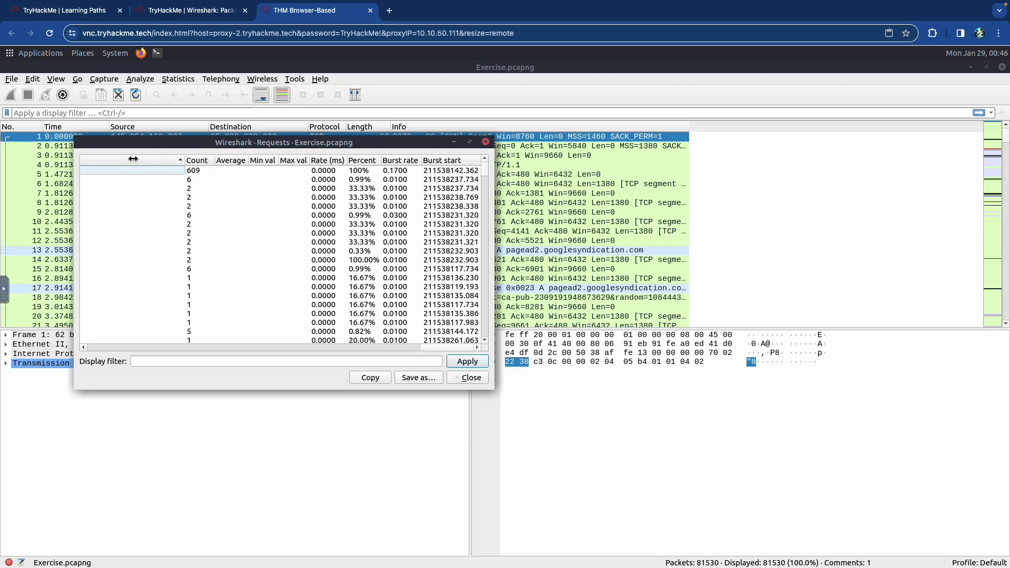
{"action": "double_click", "coordinate": [133, 159]}
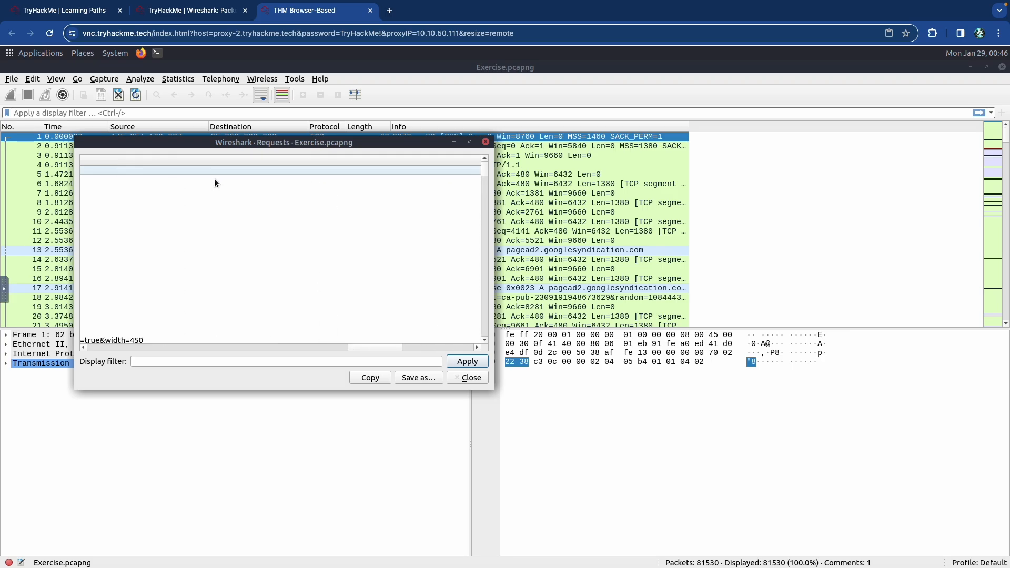
{"action": "scroll", "coordinate": [213, 179], "scroll_direction": "right", "scroll_amount": 5}
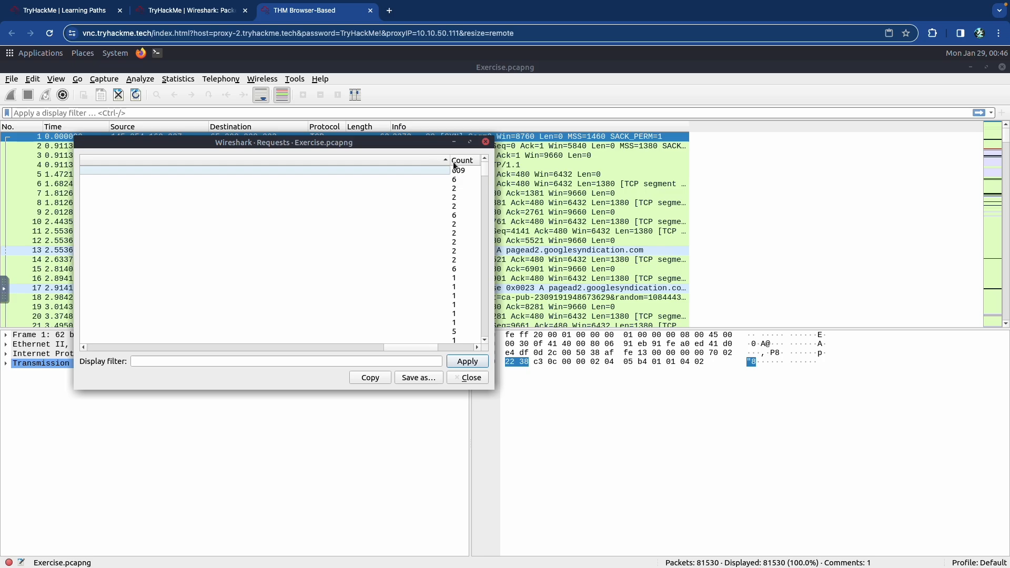
{"action": "left_click_drag", "start_coordinate": [451, 160], "coordinate": [175, 162]}
{"action": "double_click", "coordinate": [175, 162]}
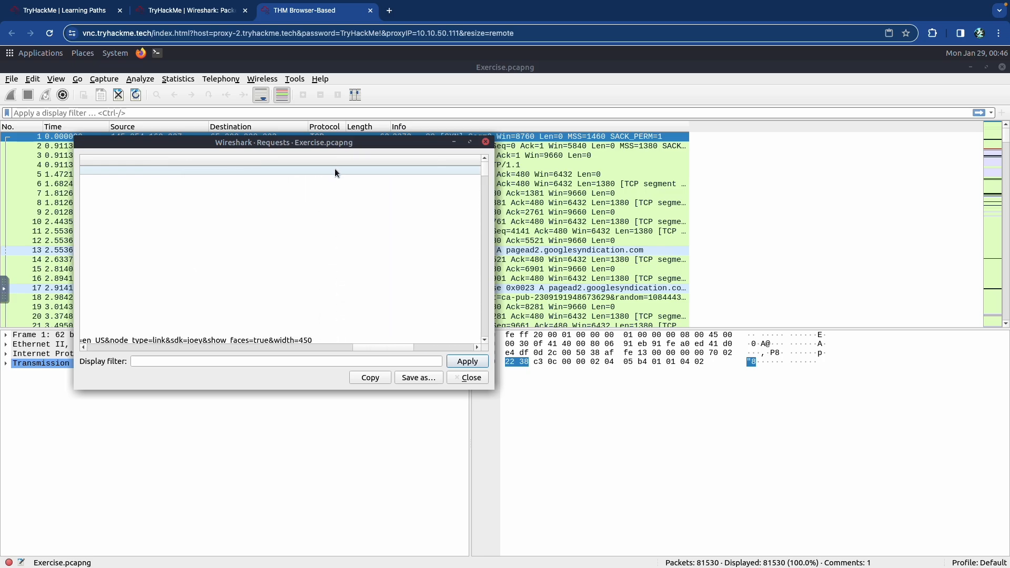
Step: Fit hosts and counts together in a maximized Requests window and look up the rad.msn.com request count
{"action": "left_click", "coordinate": [470, 142]}
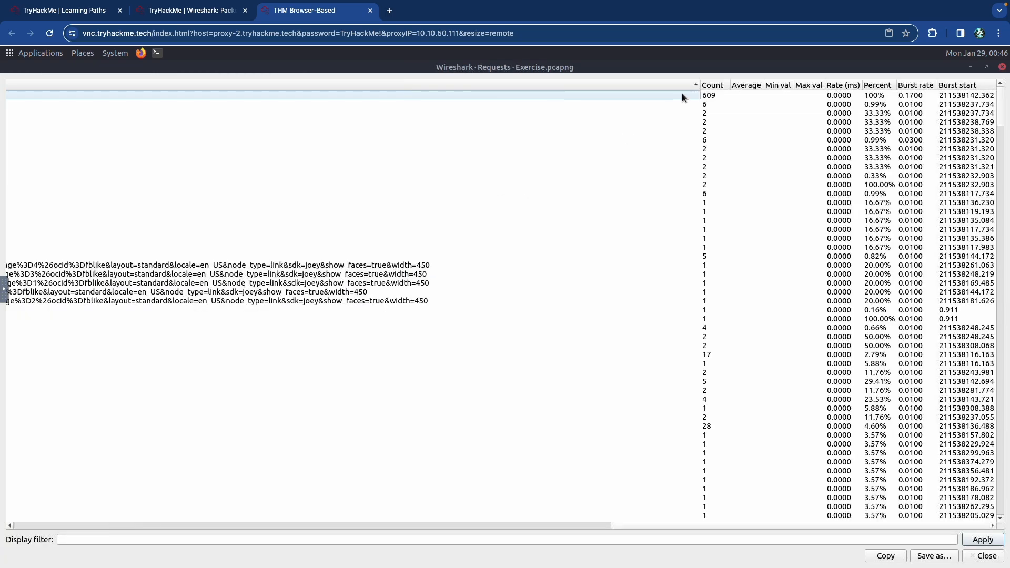
{"action": "left_click_drag", "start_coordinate": [699, 86], "coordinate": [237, 111]}
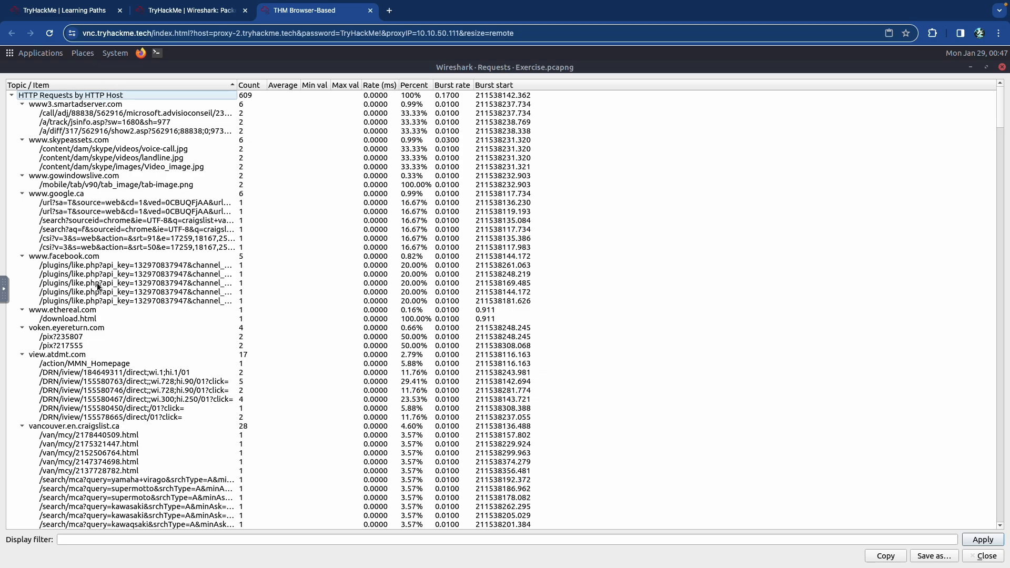
{"action": "scroll", "coordinate": [98, 284], "scroll_direction": "down", "scroll_amount": 20}
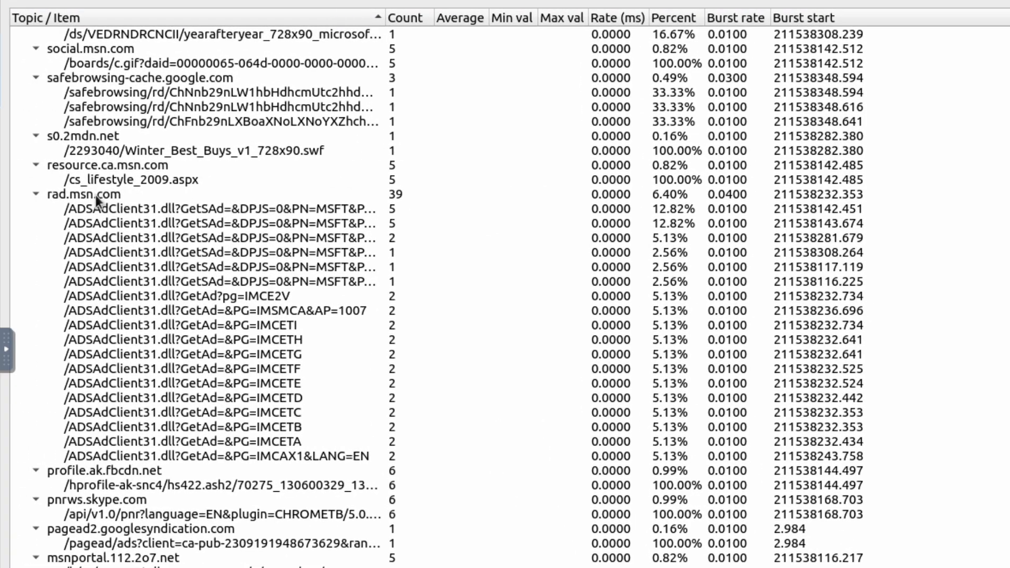
{"action": "left_click", "coordinate": [64, 194]}
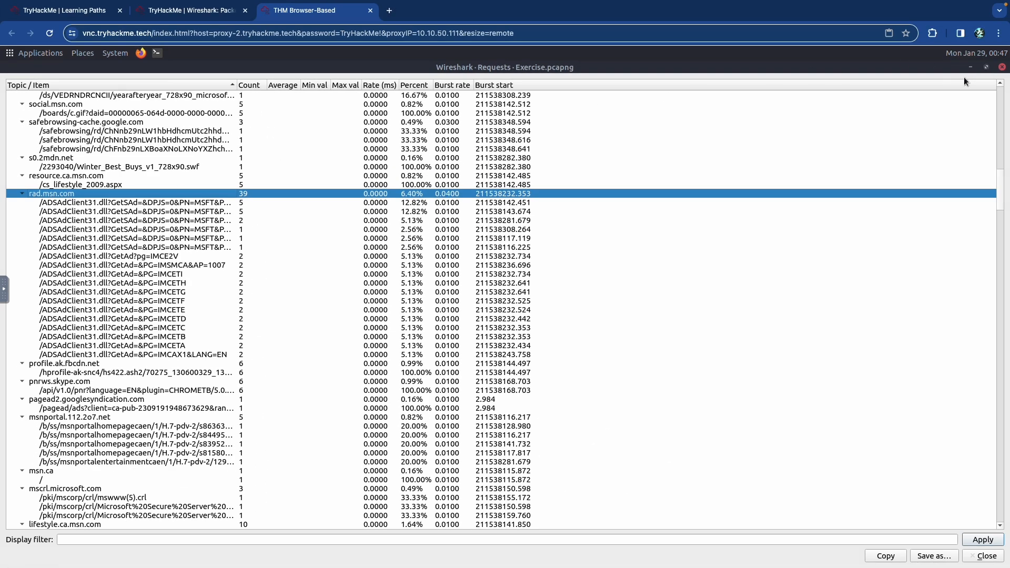
{"action": "left_click", "coordinate": [988, 68]}
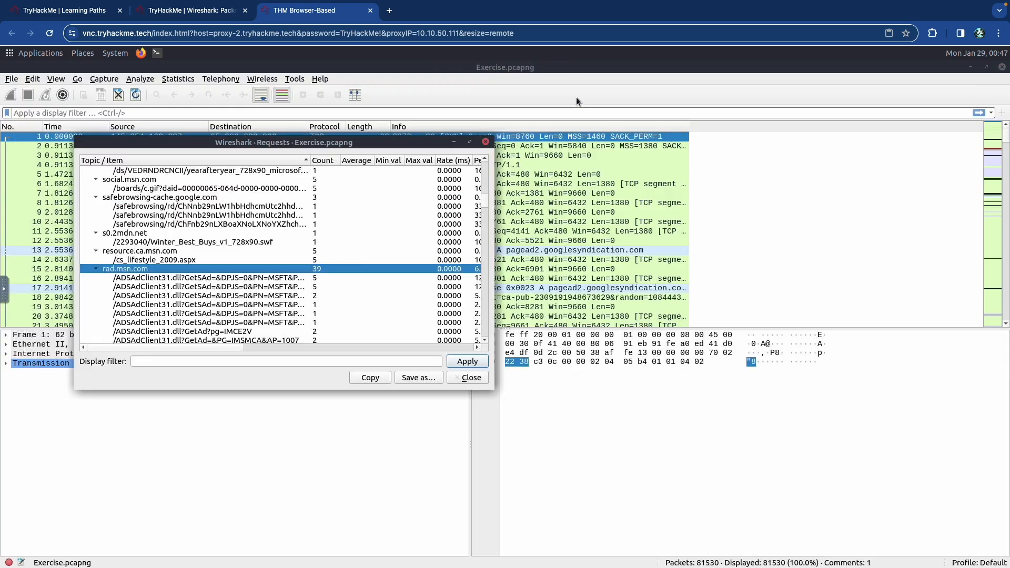
{"action": "left_click", "coordinate": [487, 142]}
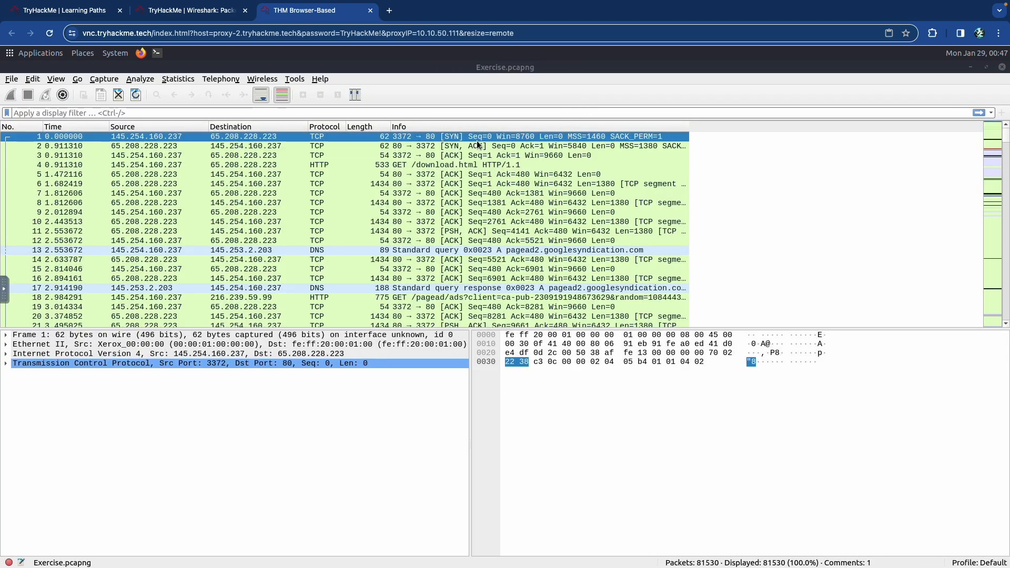
Step: Return to the TryHackMe room, reload the page and review the answers to the three Task 3 questions
{"action": "key", "text": "ctrl+shift+Tab"}
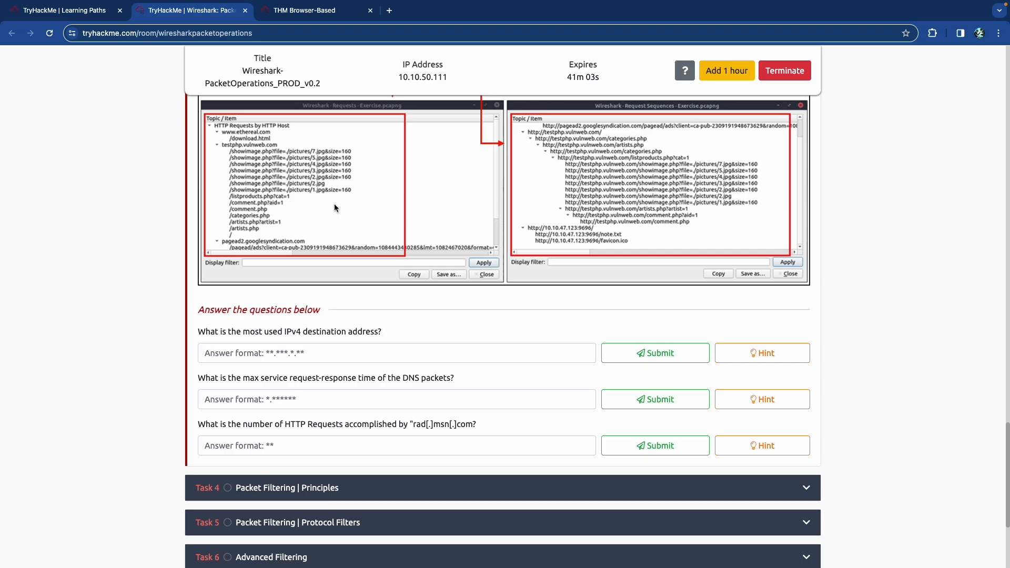
{"action": "key", "text": "ctrl+r"}
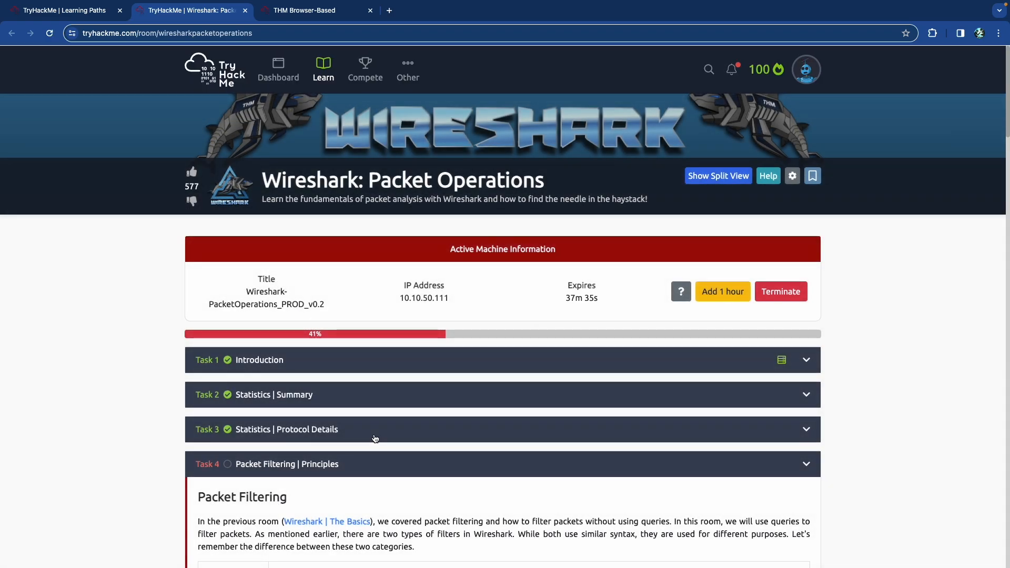
{"action": "left_click", "coordinate": [376, 426]}
{"action": "scroll", "coordinate": [375, 404], "scroll_direction": "down", "scroll_amount": 20}
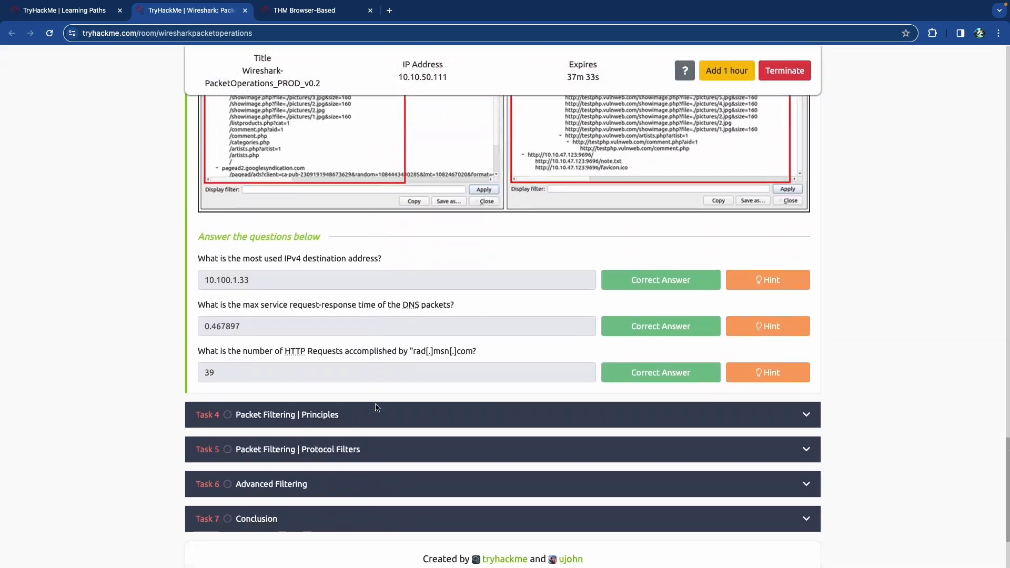
{"action": "scroll", "coordinate": [371, 392], "scroll_direction": "up", "scroll_amount": 1}
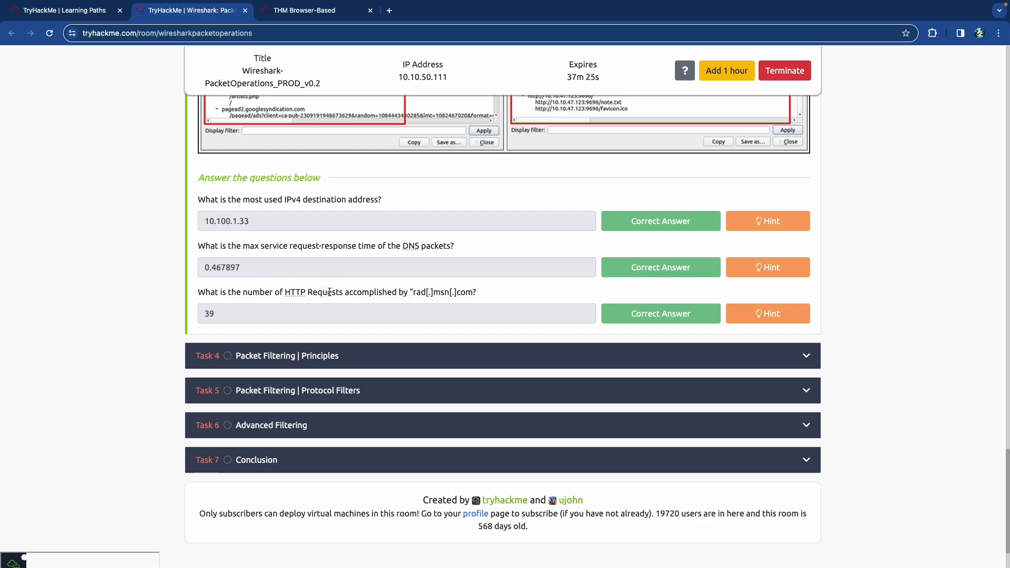
{"action": "scroll", "coordinate": [337, 293], "scroll_direction": "down", "scroll_amount": 1}
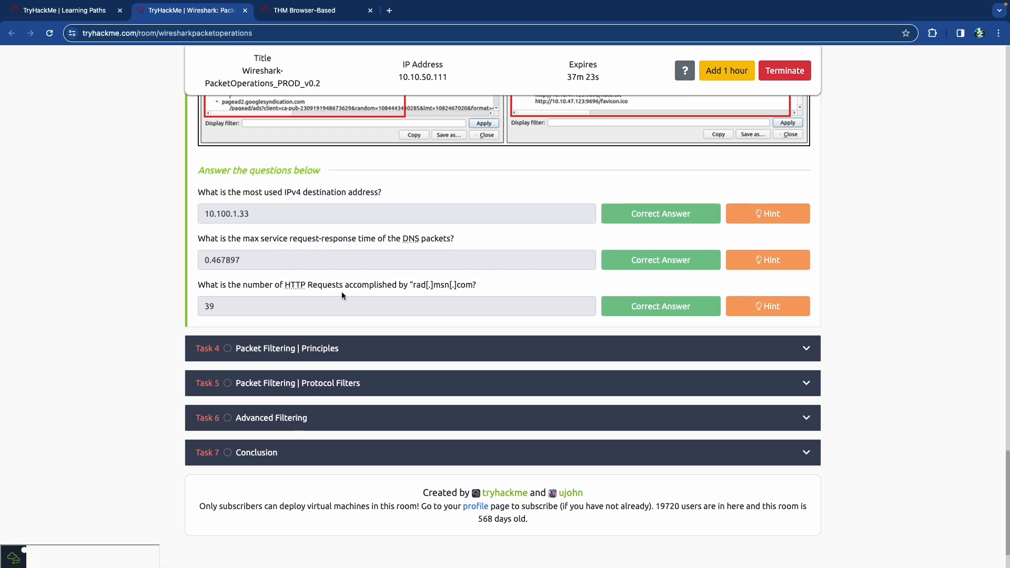
{"action": "scroll", "coordinate": [342, 296], "scroll_direction": "down", "scroll_amount": 2}
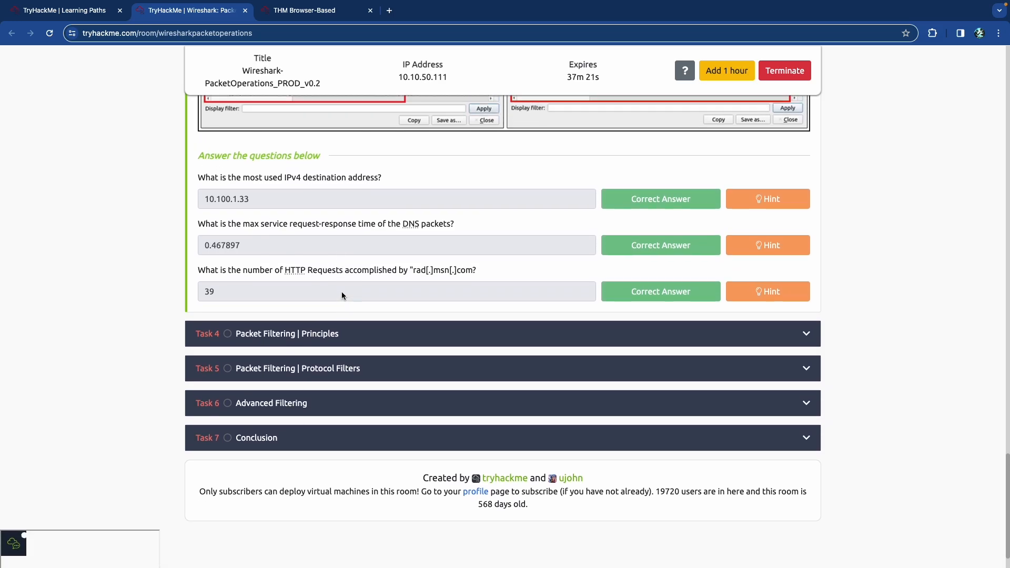
Step: Expand Task 4, Packet Filtering | Principles, in the room's task list
{"action": "scroll", "coordinate": [342, 293], "scroll_direction": "up", "scroll_amount": 1}
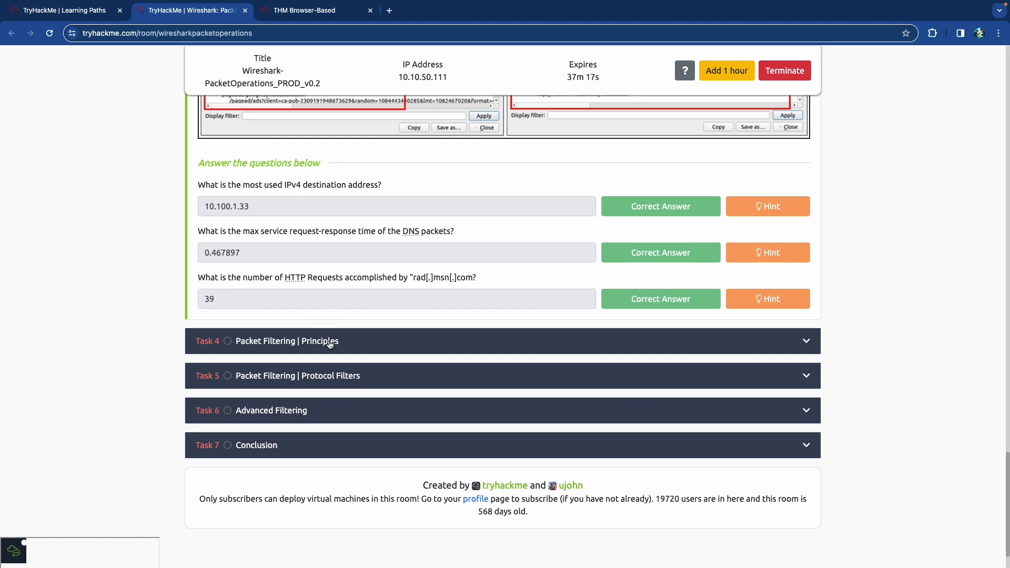
{"action": "left_click", "coordinate": [345, 345]}
{"action": "scroll", "coordinate": [266, 216], "scroll_direction": "up", "scroll_amount": 5}
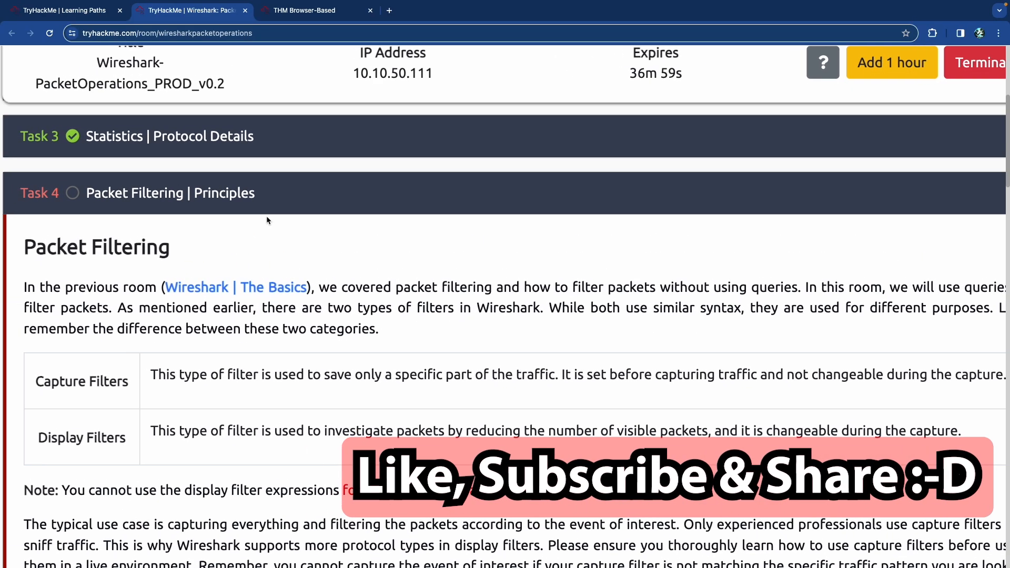
Step: Read the Packet Filtering introduction in Task 4 about the two types of Wireshark filters
{"action": "scroll", "coordinate": [267, 219], "scroll_direction": "down", "scroll_amount": 1}
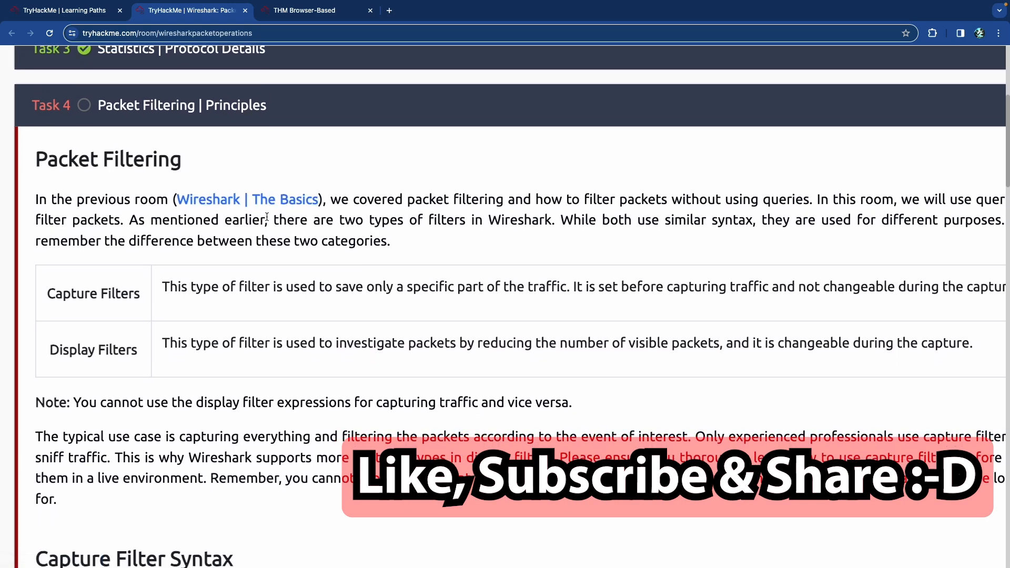
{"action": "scroll", "coordinate": [253, 225], "scroll_direction": "right", "scroll_amount": 2}
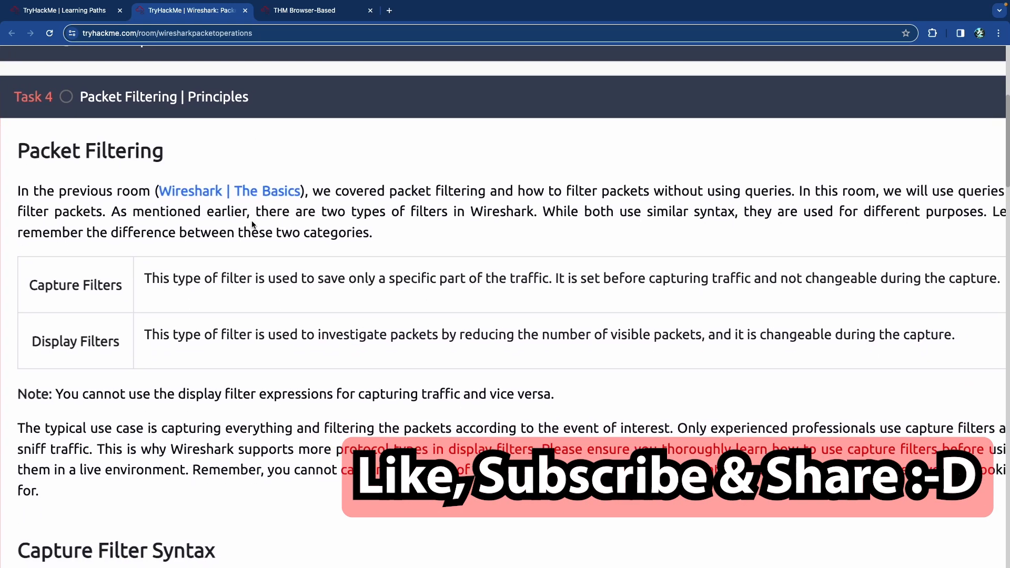
{"action": "scroll", "coordinate": [253, 225], "scroll_direction": "right", "scroll_amount": 5}
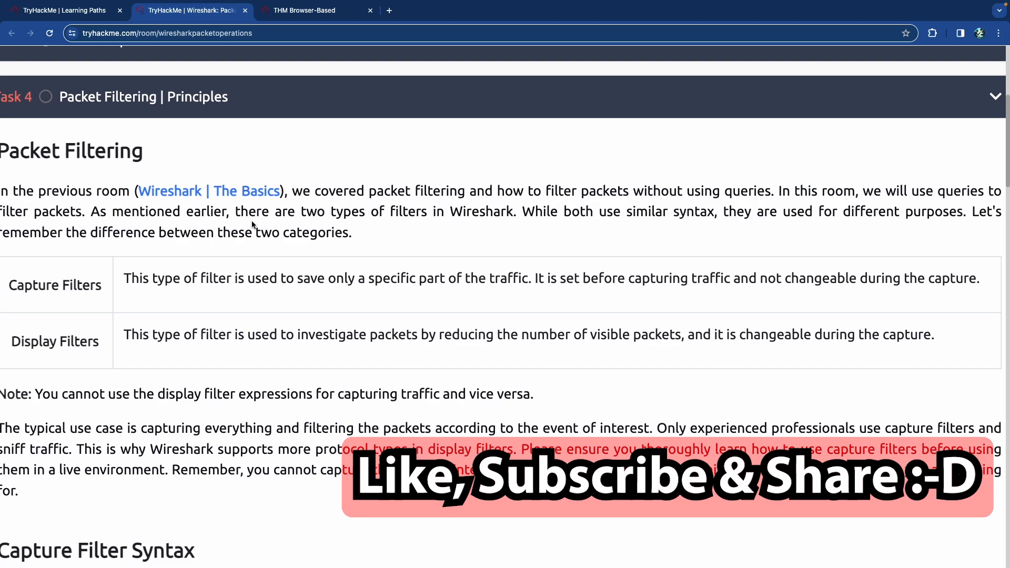
{"action": "scroll", "coordinate": [252, 225], "scroll_direction": "left", "scroll_amount": 4}
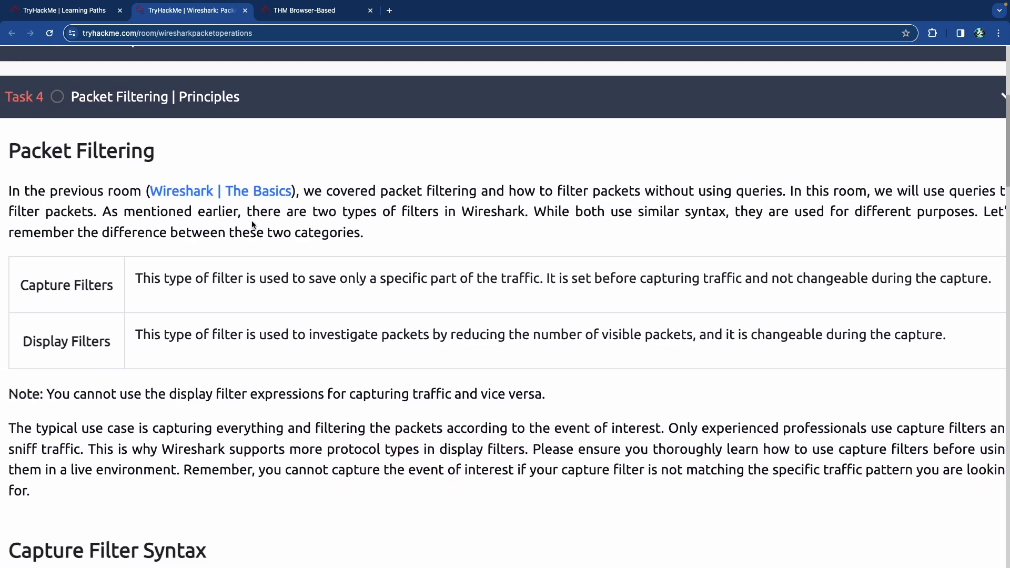
{"action": "scroll", "coordinate": [252, 221], "scroll_direction": "down", "scroll_amount": 1}
{"action": "scroll", "coordinate": [252, 221], "scroll_direction": "down", "scroll_amount": 1}
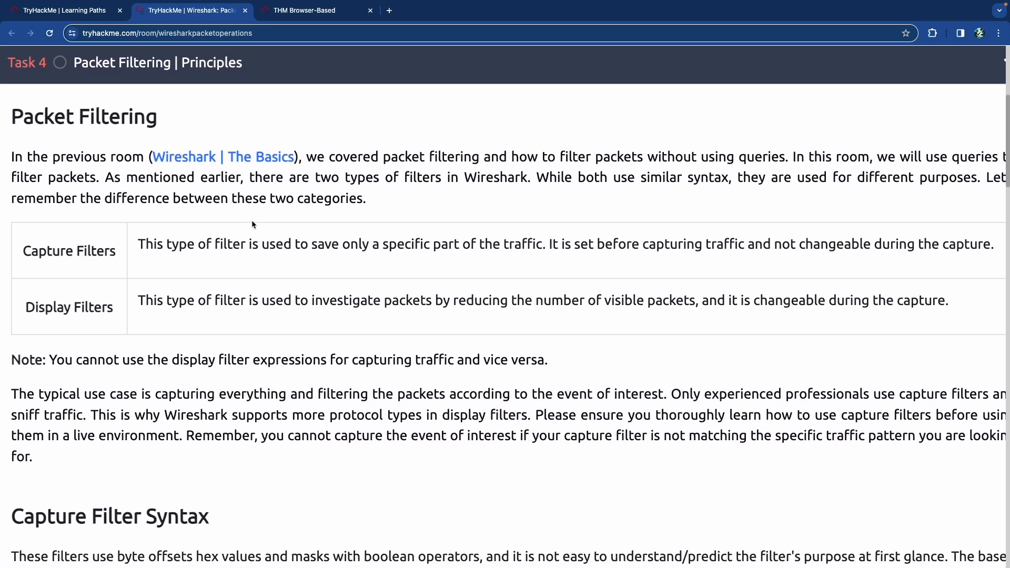
{"action": "scroll", "coordinate": [251, 220], "scroll_direction": "right", "scroll_amount": 3}
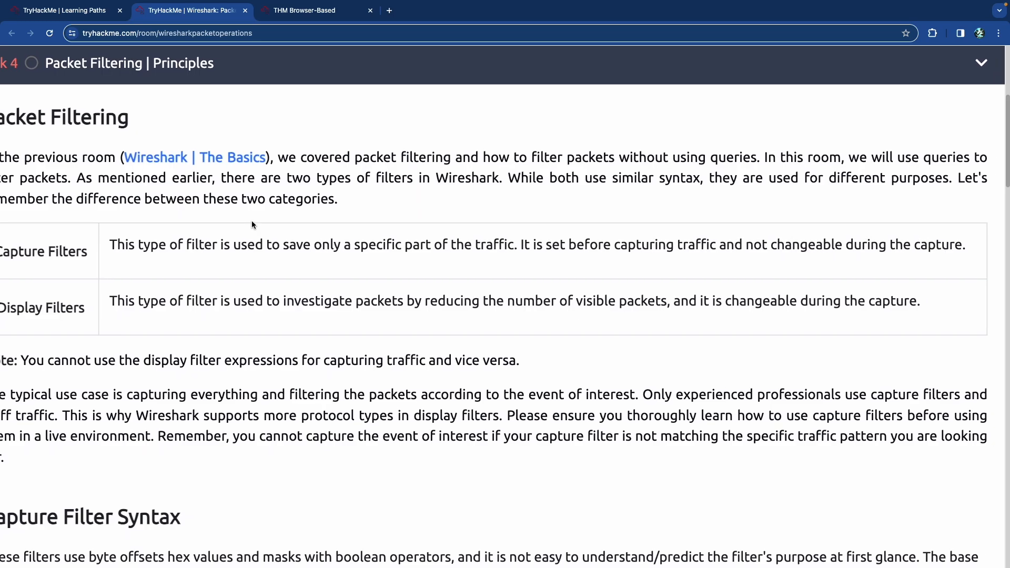
{"action": "scroll", "coordinate": [252, 221], "scroll_direction": "left", "scroll_amount": 2}
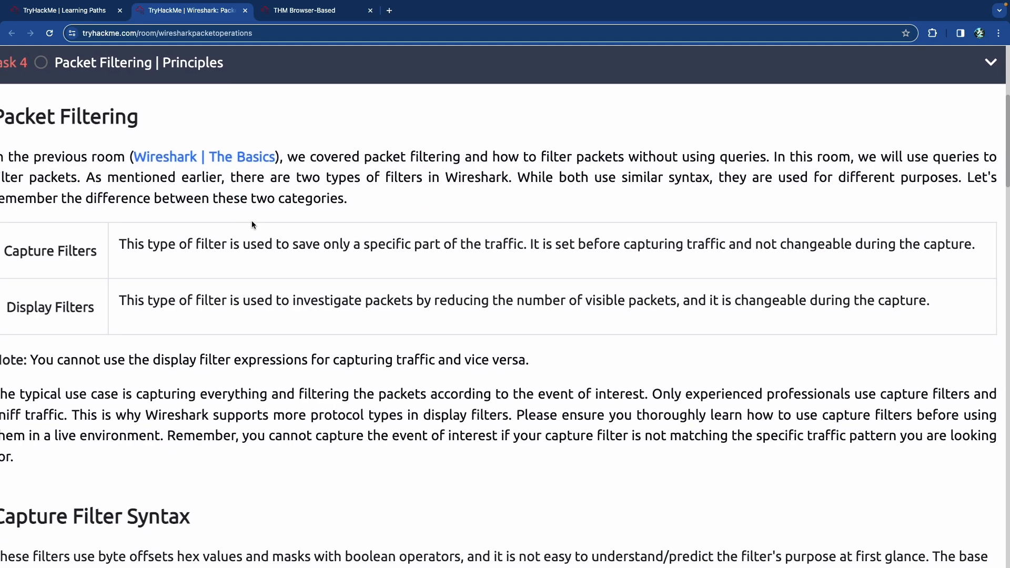
{"action": "scroll", "coordinate": [251, 224], "scroll_direction": "right", "scroll_amount": 1}
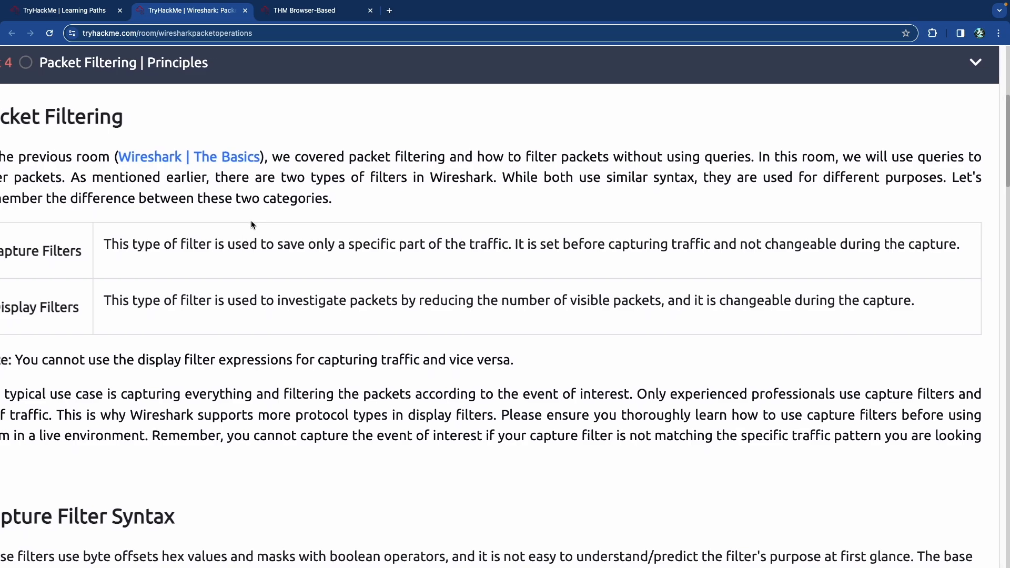
{"action": "scroll", "coordinate": [252, 221], "scroll_direction": "left", "scroll_amount": 4}
{"action": "scroll", "coordinate": [250, 222], "scroll_direction": "down", "scroll_amount": 2}
{"action": "scroll", "coordinate": [251, 224], "scroll_direction": "down", "scroll_amount": 1}
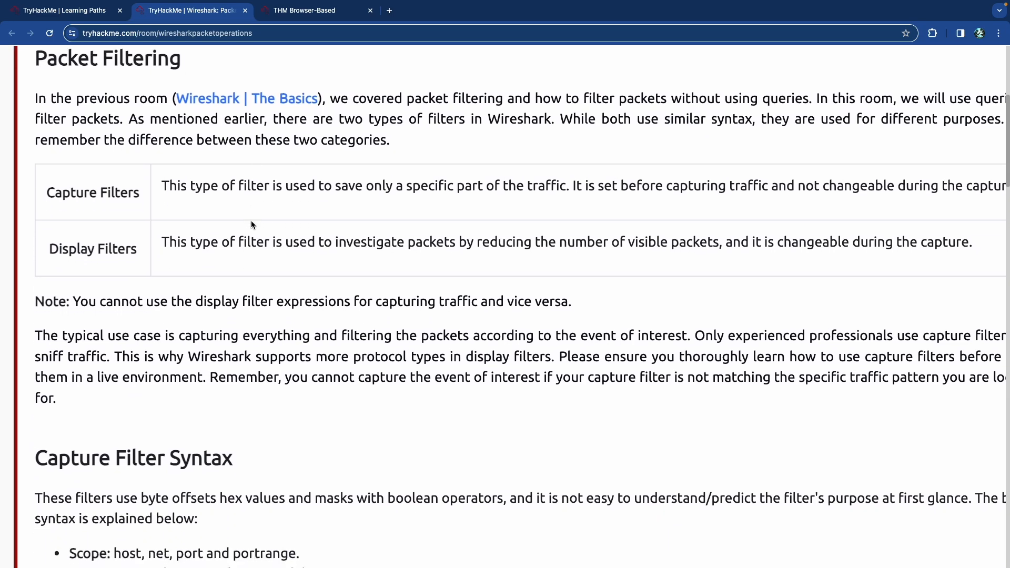
Step: Compare the Capture Filters and Display Filters definitions in the table, highlighting each term while reading its purpose
{"action": "double_click", "coordinate": [86, 195]}
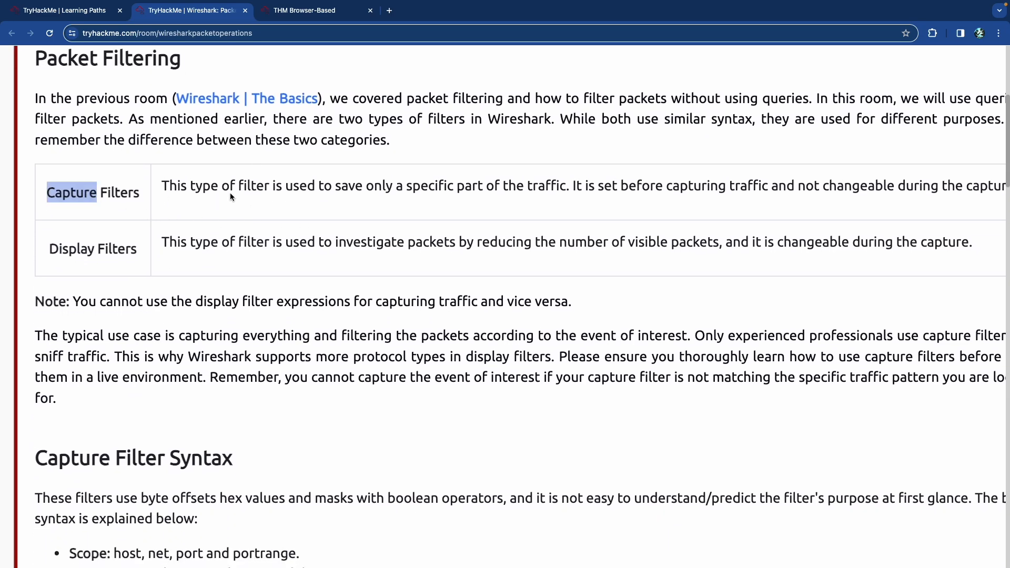
{"action": "scroll", "coordinate": [240, 185], "scroll_direction": "right", "scroll_amount": 2}
{"action": "scroll", "coordinate": [241, 185], "scroll_direction": "right", "scroll_amount": 2}
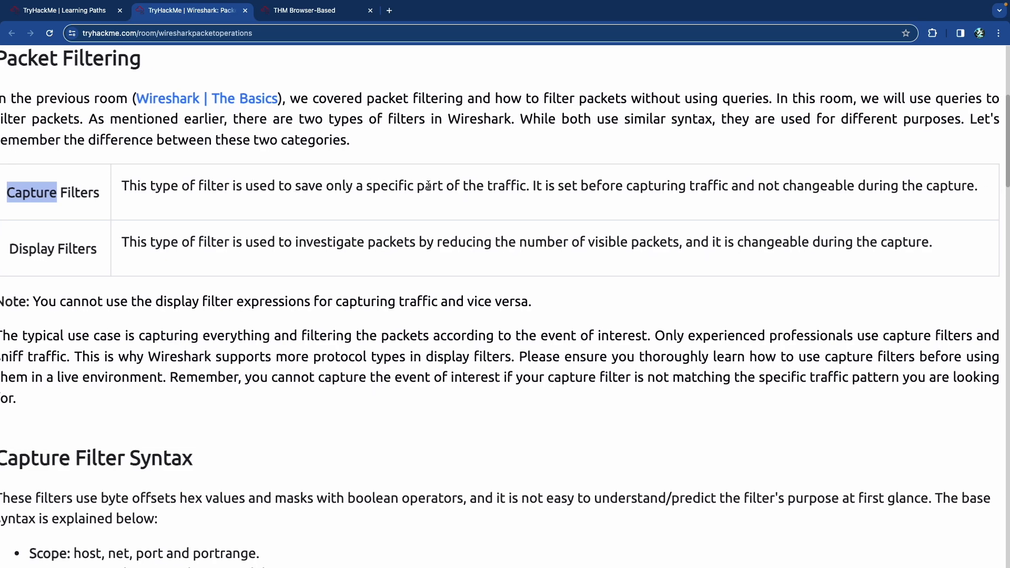
{"action": "scroll", "coordinate": [427, 185], "scroll_direction": "right", "scroll_amount": 1}
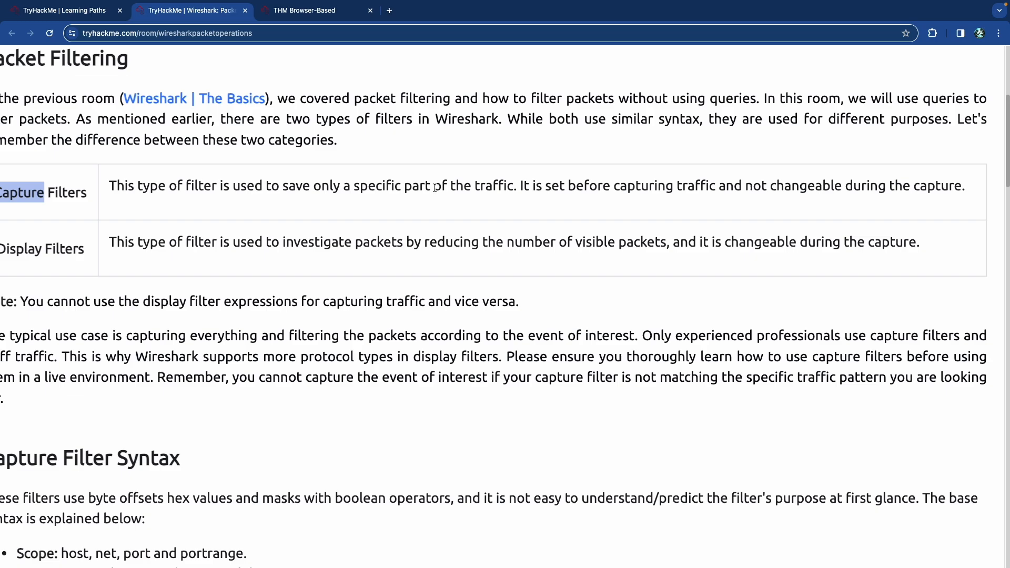
{"action": "scroll", "coordinate": [422, 190], "scroll_direction": "left", "scroll_amount": 3}
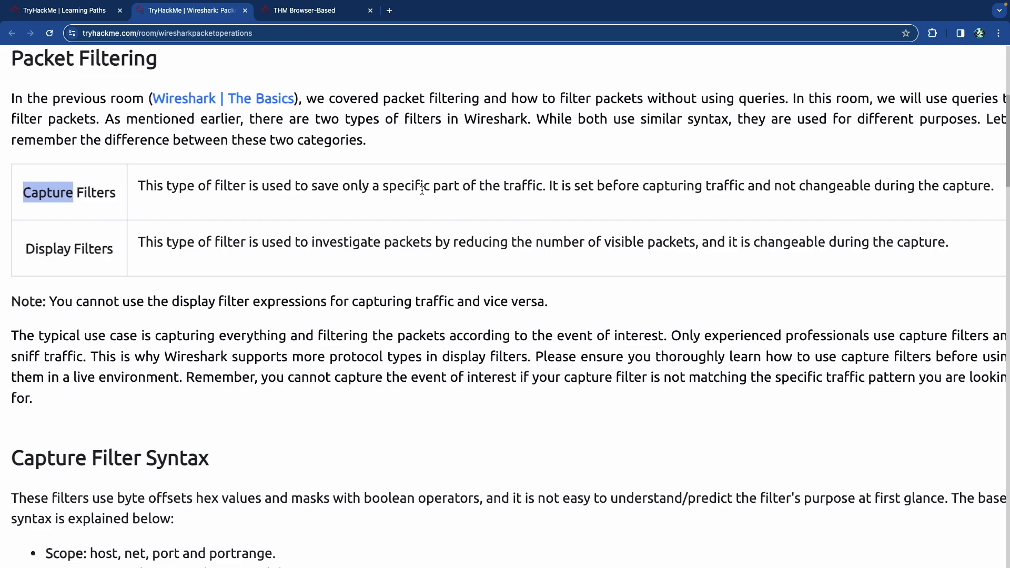
{"action": "double_click", "coordinate": [88, 249]}
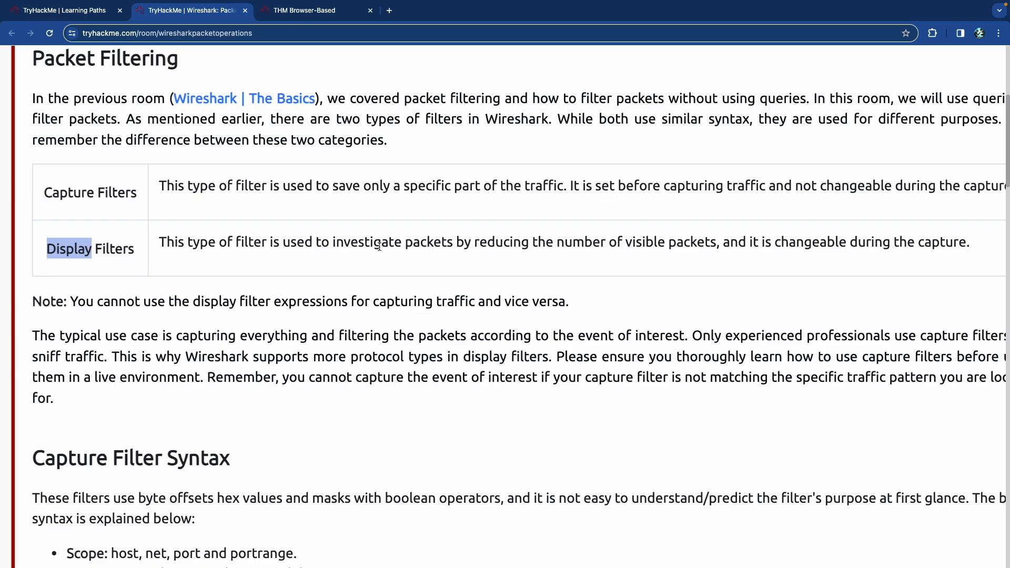
{"action": "left_click_drag", "start_coordinate": [389, 245], "coordinate": [552, 247]}
{"action": "left_click", "coordinate": [593, 252]}
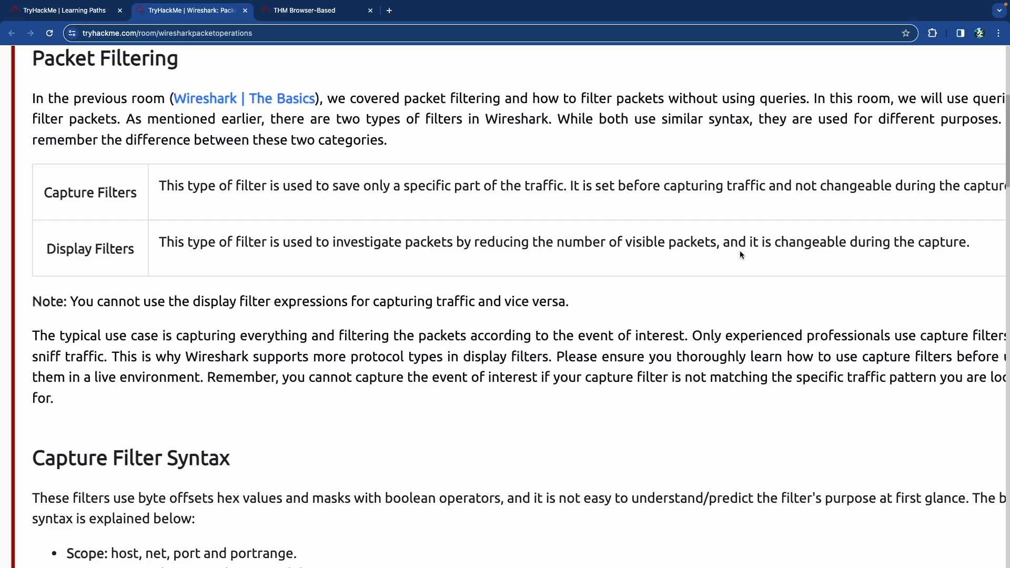
{"action": "triple_click", "coordinate": [80, 194]}
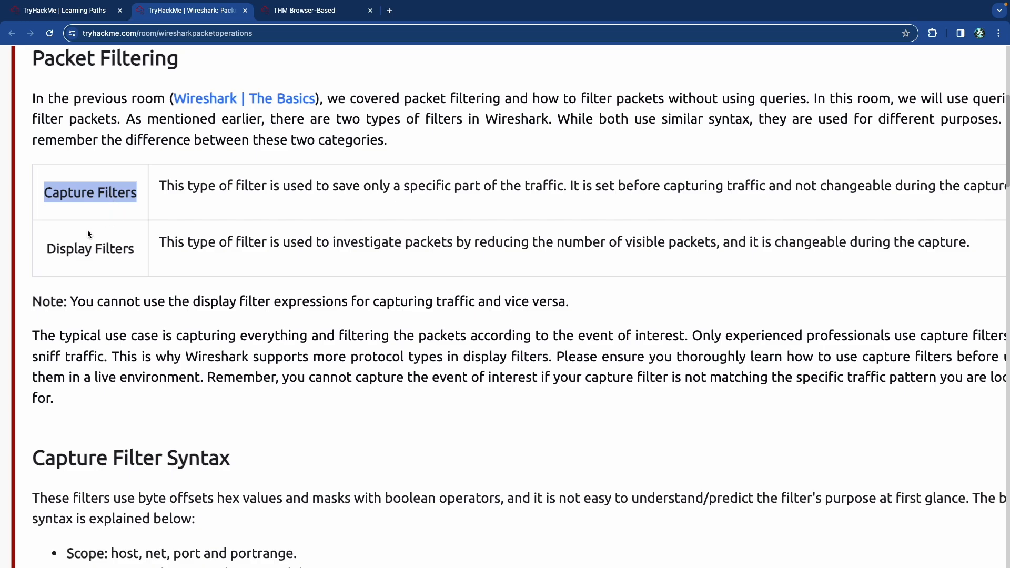
{"action": "double_click", "coordinate": [83, 245]}
Step: Read the note on display filter expressions and the paragraph about the typical use of capture and display filters
{"action": "scroll", "coordinate": [105, 245], "scroll_direction": "down", "scroll_amount": 2}
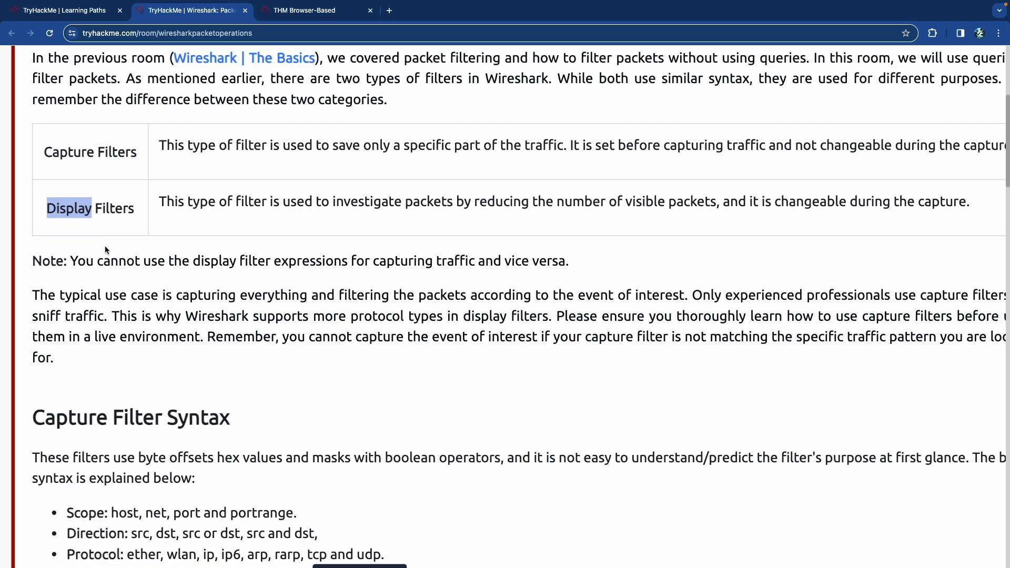
{"action": "scroll", "coordinate": [110, 245], "scroll_direction": "down", "scroll_amount": 5}
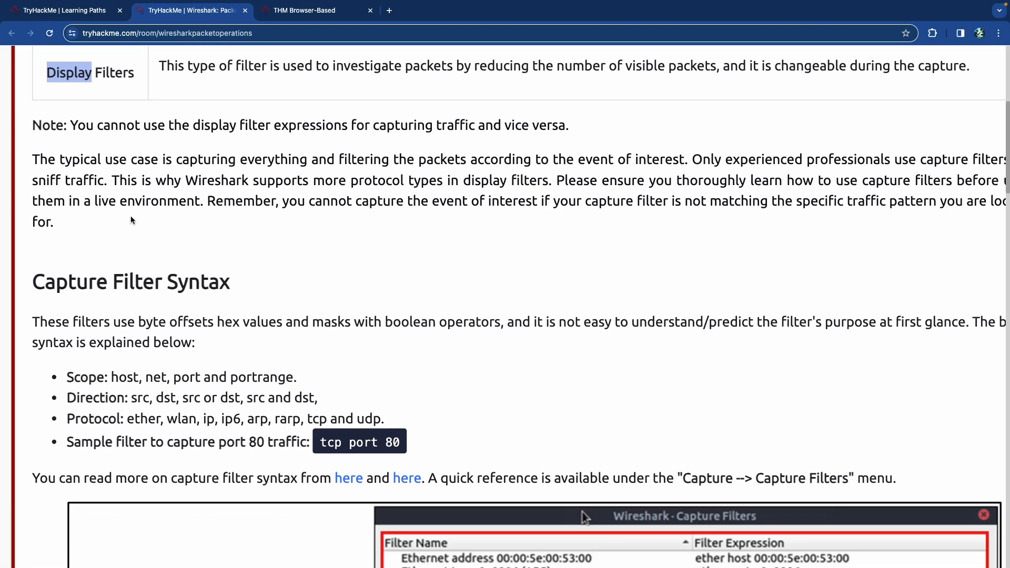
{"action": "left_click", "coordinate": [196, 126]}
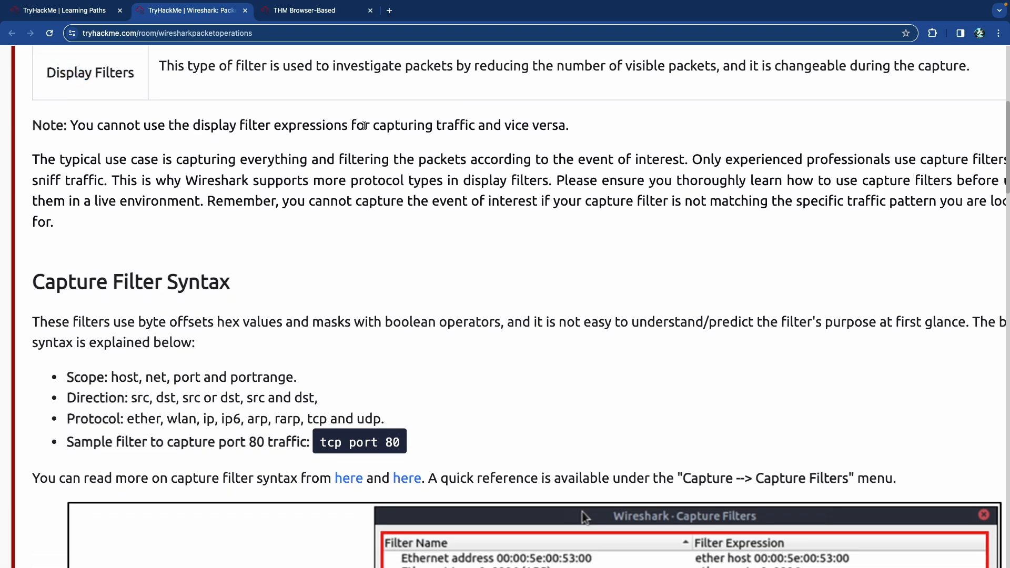
{"action": "scroll", "coordinate": [209, 156], "scroll_direction": "down", "scroll_amount": 1}
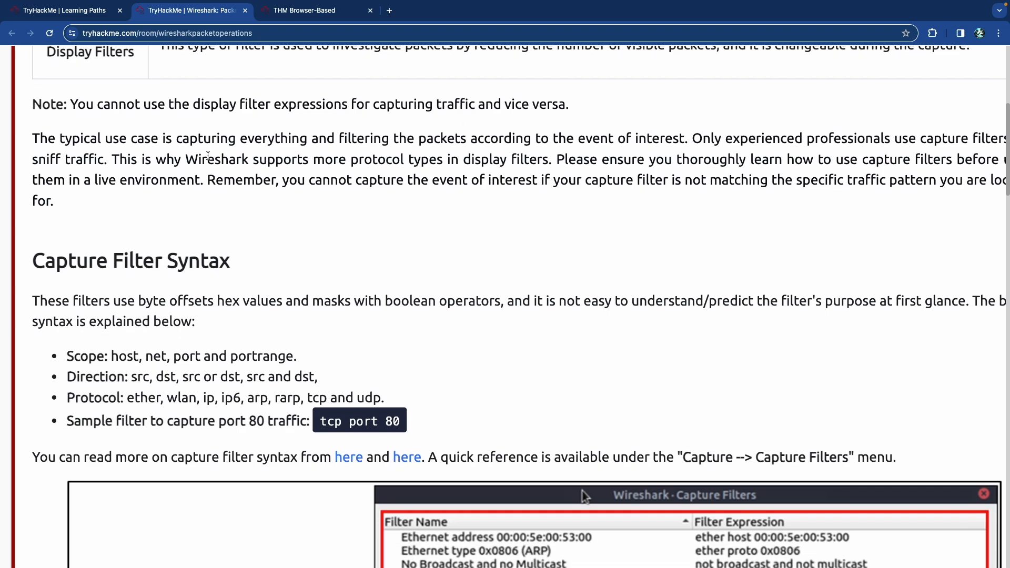
{"action": "scroll", "coordinate": [208, 156], "scroll_direction": "right", "scroll_amount": 1}
{"action": "scroll", "coordinate": [208, 157], "scroll_direction": "left", "scroll_amount": 1}
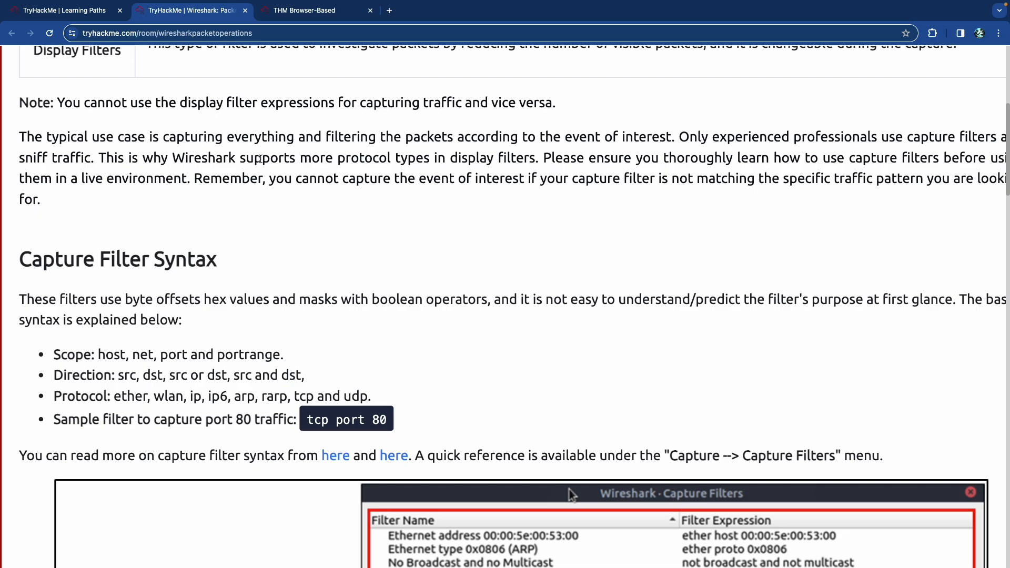
{"action": "scroll", "coordinate": [254, 159], "scroll_direction": "right", "scroll_amount": 3}
{"action": "scroll", "coordinate": [259, 159], "scroll_direction": "left", "scroll_amount": 2}
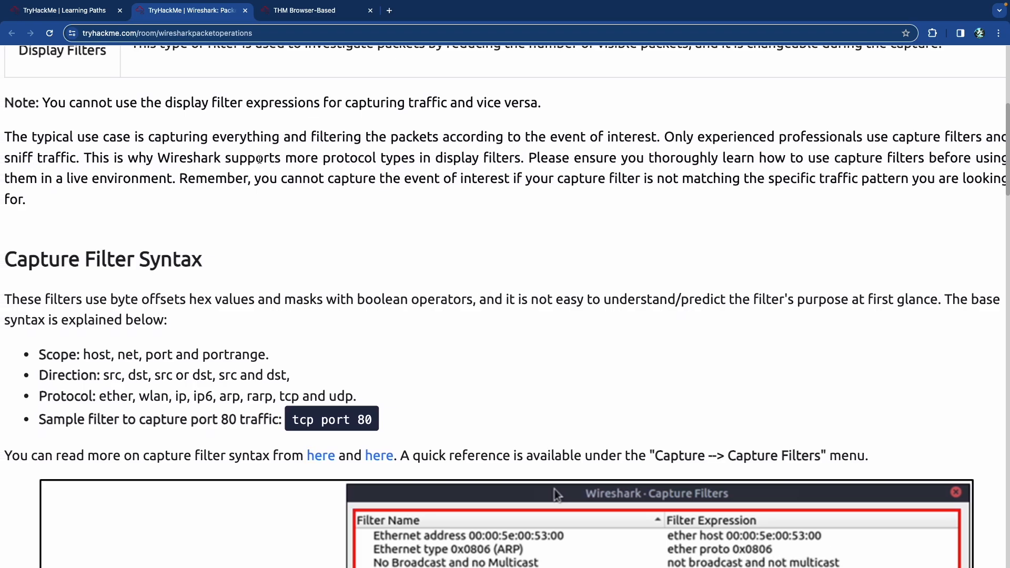
{"action": "scroll", "coordinate": [260, 159], "scroll_direction": "left", "scroll_amount": 1}
{"action": "scroll", "coordinate": [259, 159], "scroll_direction": "right", "scroll_amount": 1}
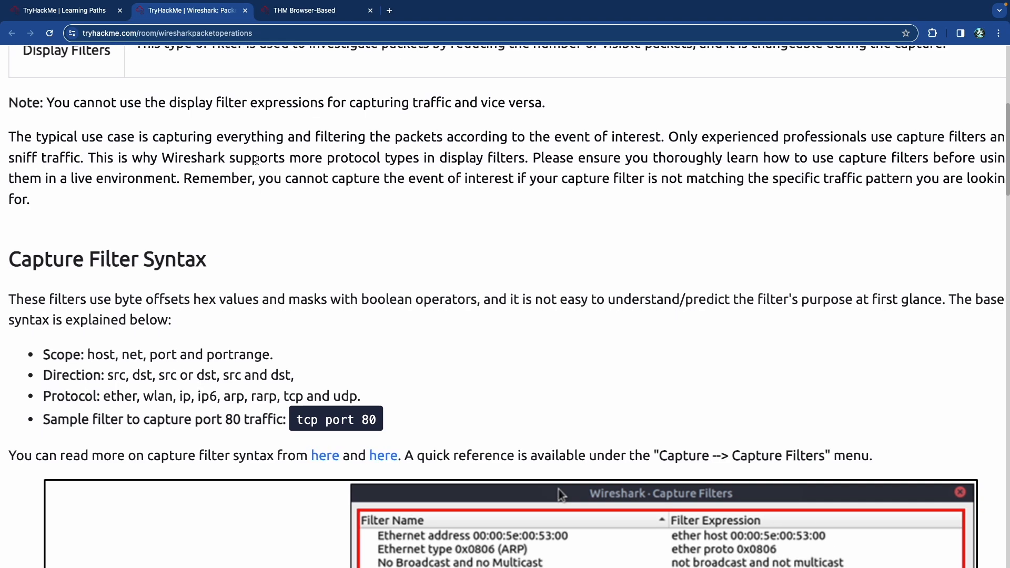
{"action": "scroll", "coordinate": [252, 158], "scroll_direction": "right", "scroll_amount": 3}
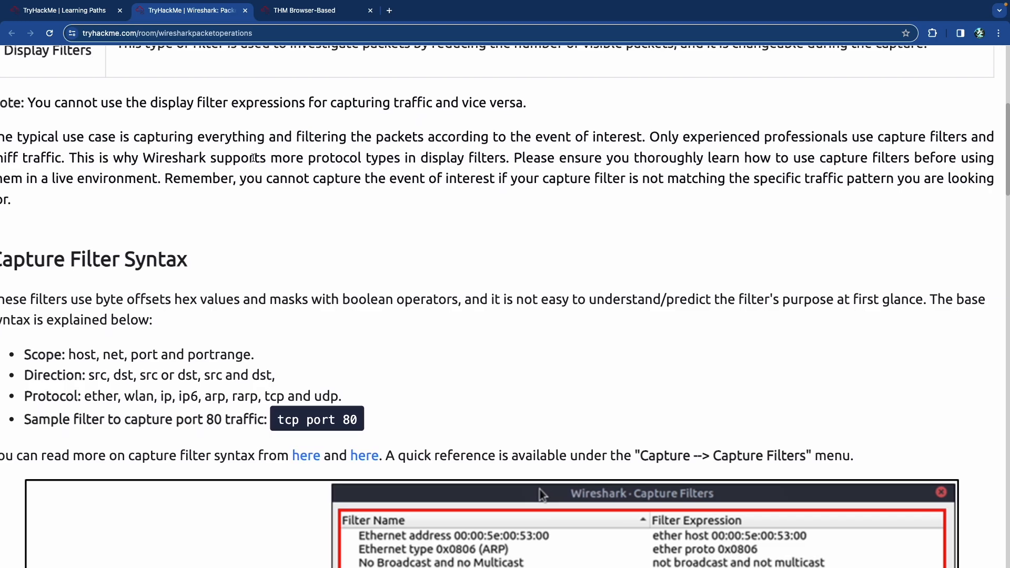
{"action": "scroll", "coordinate": [252, 158], "scroll_direction": "right", "scroll_amount": 2}
{"action": "scroll", "coordinate": [253, 158], "scroll_direction": "left", "scroll_amount": 3}
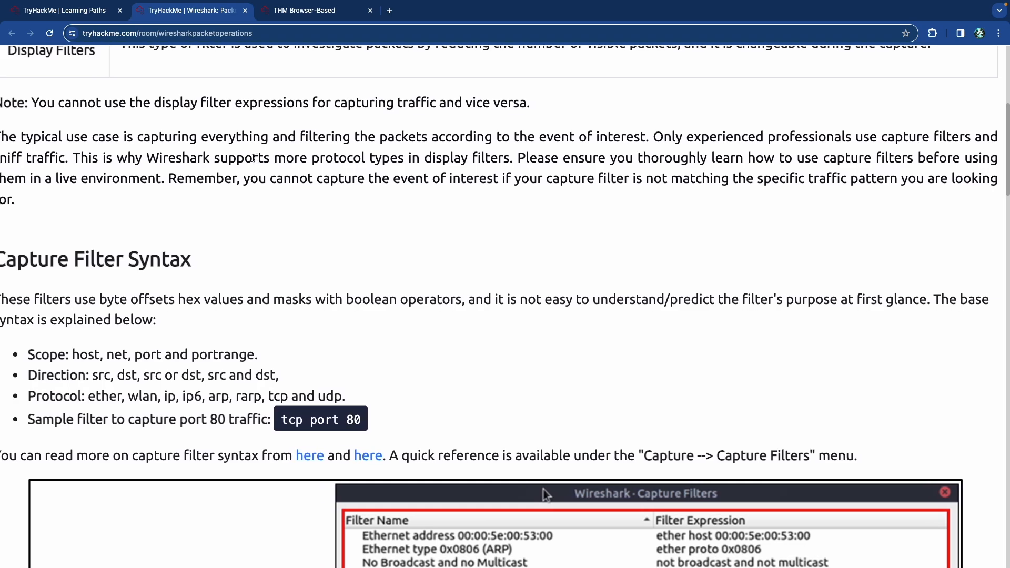
{"action": "scroll", "coordinate": [253, 158], "scroll_direction": "right", "scroll_amount": 3}
{"action": "scroll", "coordinate": [253, 158], "scroll_direction": "left", "scroll_amount": 5}
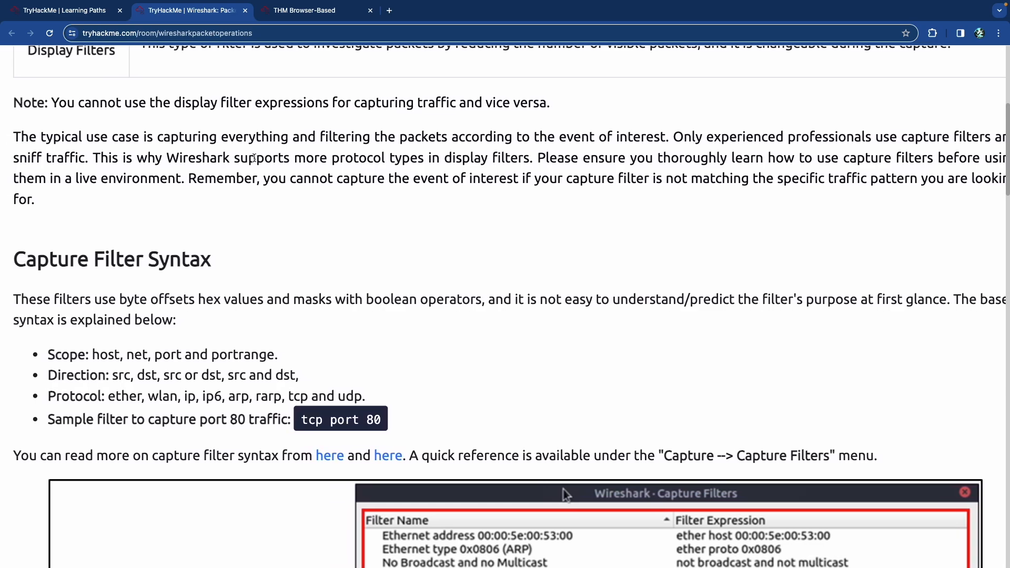
Step: Examine the Capture Filter Syntax section, including scope, direction, protocol, the tcp port 80 sample and the Capture Filters reference picture
{"action": "scroll", "coordinate": [253, 158], "scroll_direction": "down", "scroll_amount": 5}
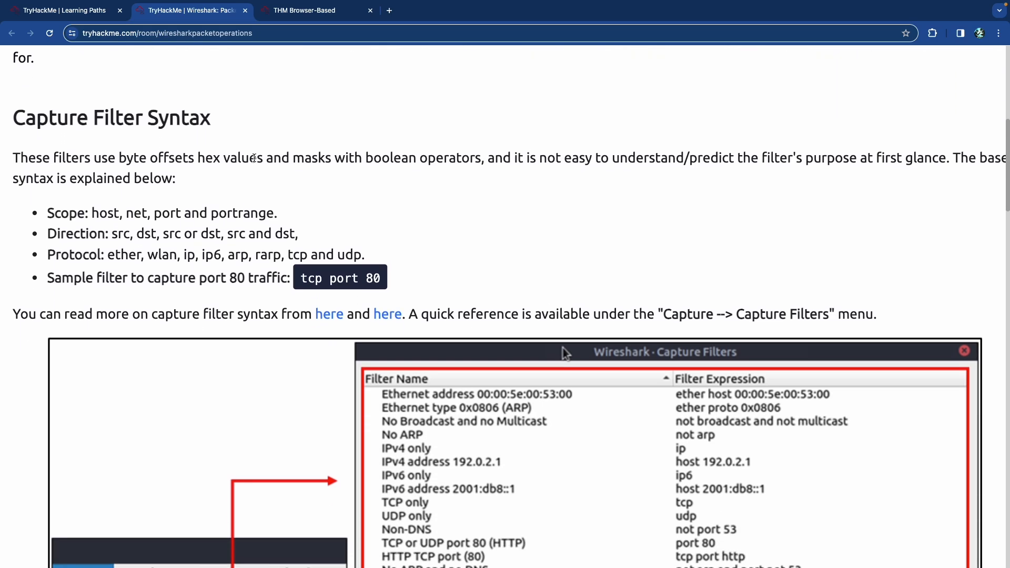
{"action": "scroll", "coordinate": [254, 160], "scroll_direction": "down", "scroll_amount": 1}
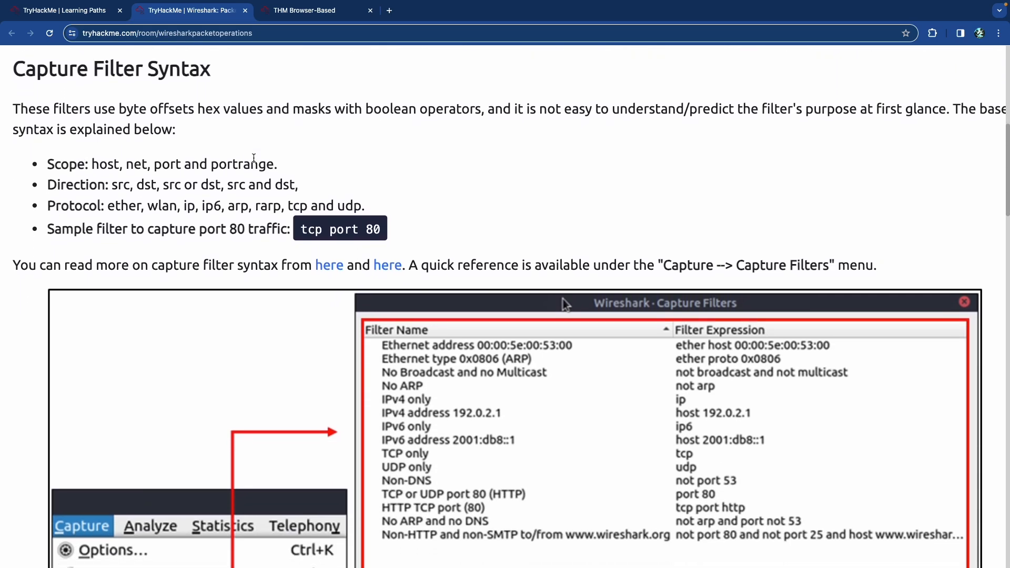
{"action": "scroll", "coordinate": [119, 90], "scroll_direction": "down", "scroll_amount": 3}
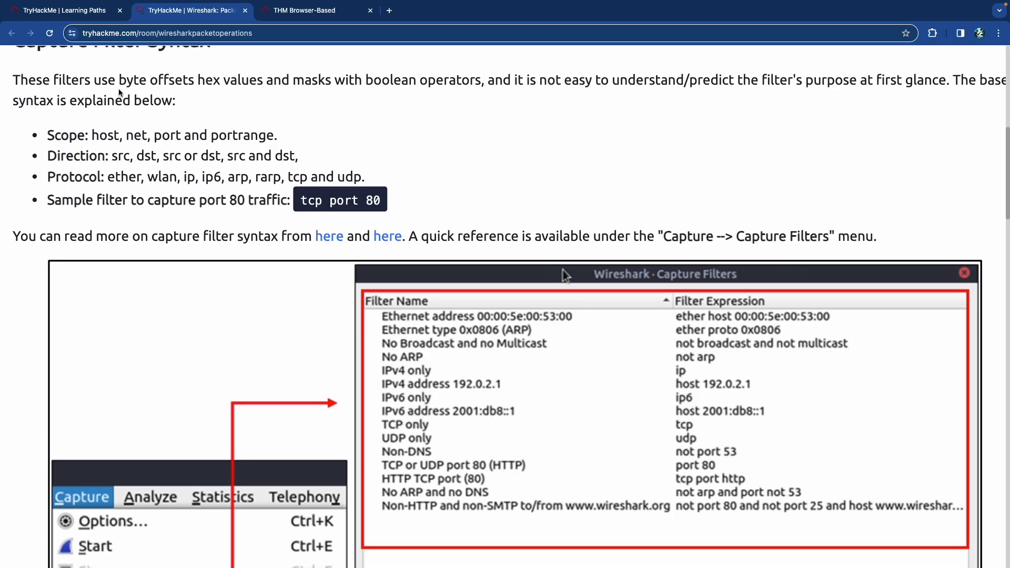
{"action": "scroll", "coordinate": [119, 89], "scroll_direction": "down", "scroll_amount": 2}
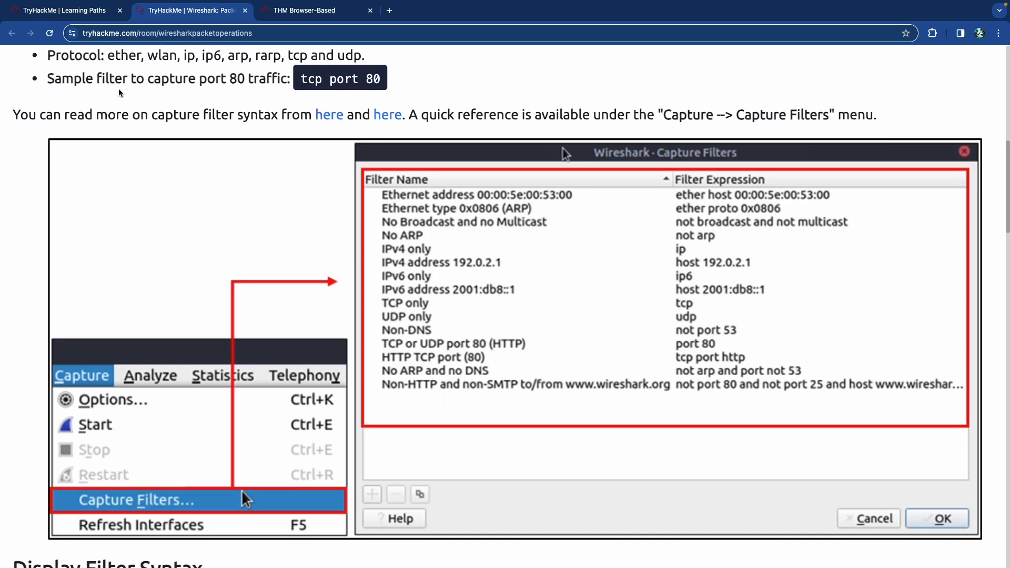
{"action": "scroll", "coordinate": [120, 90], "scroll_direction": "up", "scroll_amount": 4}
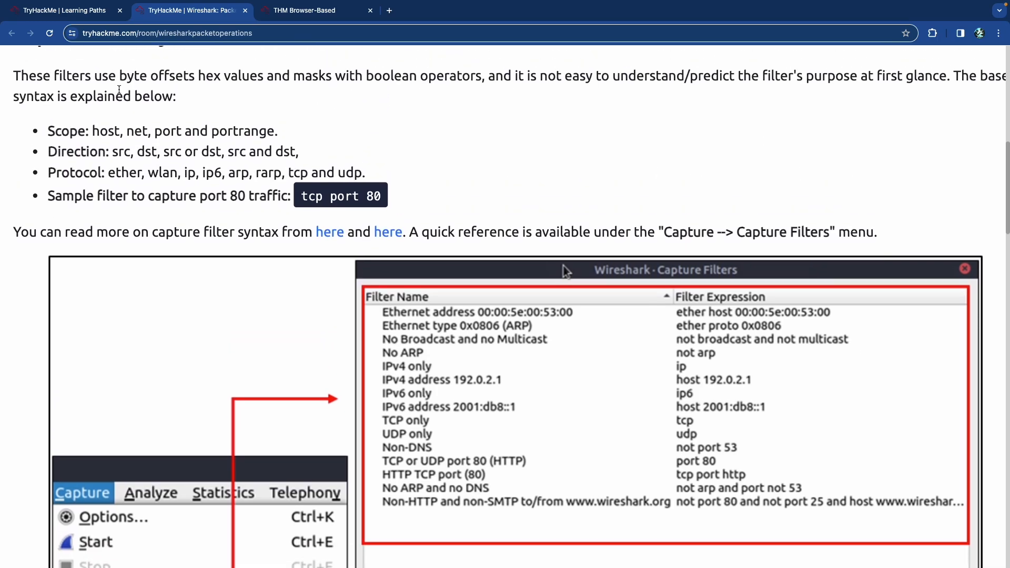
{"action": "scroll", "coordinate": [120, 90], "scroll_direction": "up", "scroll_amount": 1}
{"action": "scroll", "coordinate": [119, 91], "scroll_direction": "down", "scroll_amount": 2}
{"action": "scroll", "coordinate": [120, 92], "scroll_direction": "down", "scroll_amount": 3}
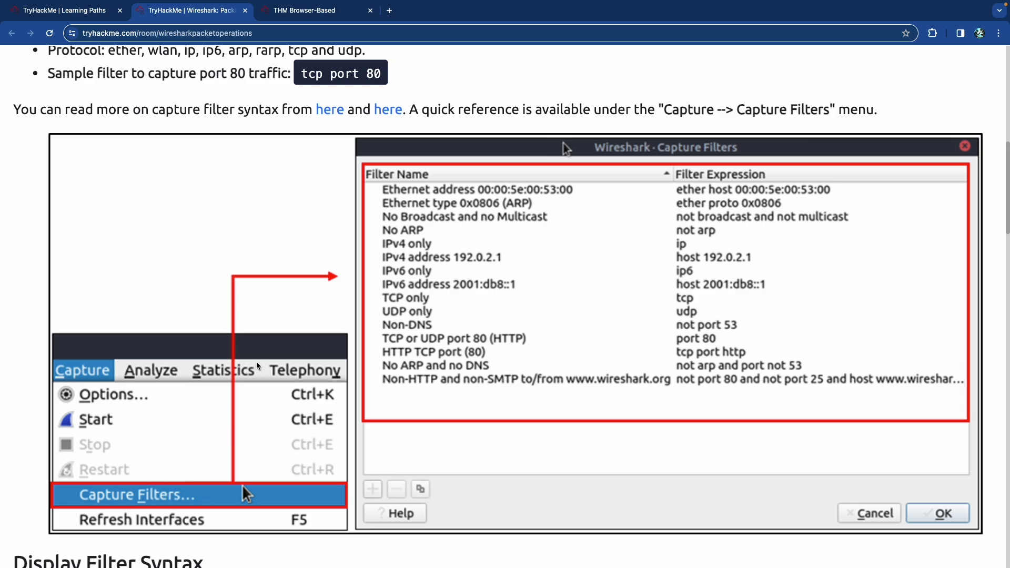
{"action": "scroll", "coordinate": [260, 295], "scroll_direction": "down", "scroll_amount": 5}
Step: Switch to Wireshark, open its Capture Filters list, and examine the Ethernet address, Ethernet type, No ARP and TCP only expressions
{"action": "key", "text": "ctrl+Tab"}
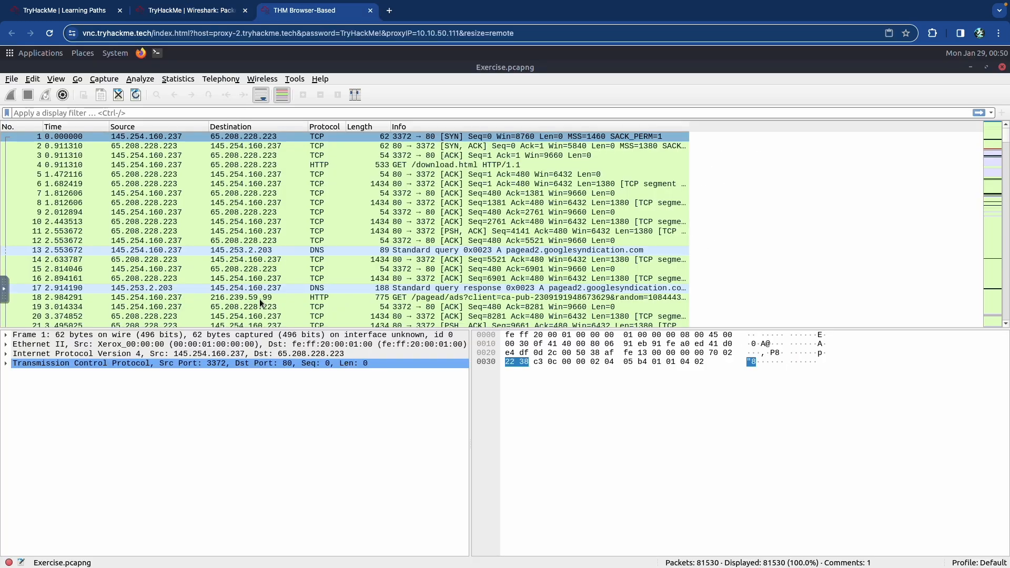
{"action": "left_click", "coordinate": [105, 79]}
{"action": "left_click", "coordinate": [143, 143]}
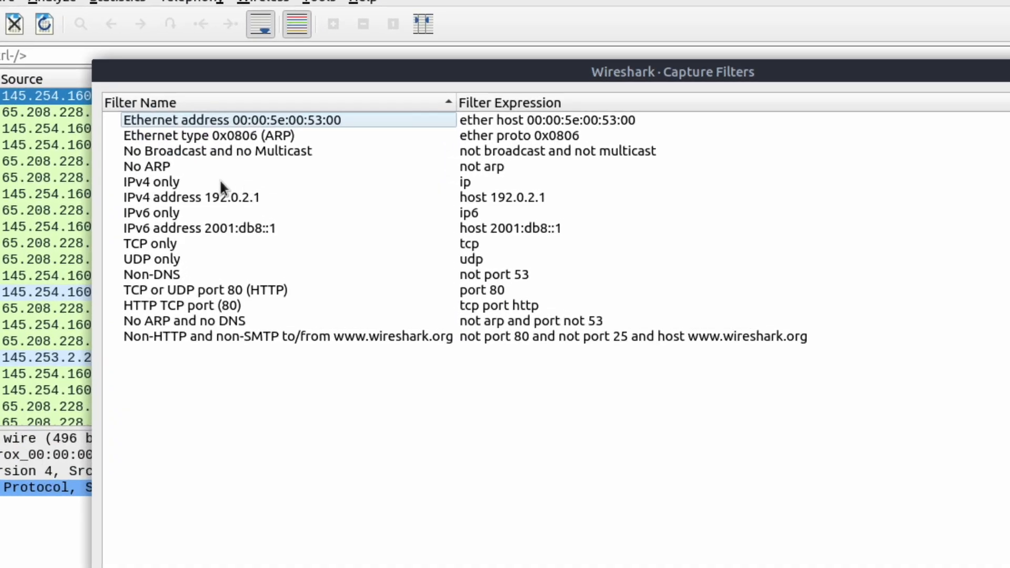
{"action": "left_click", "coordinate": [487, 121]}
{"action": "left_click", "coordinate": [490, 134]}
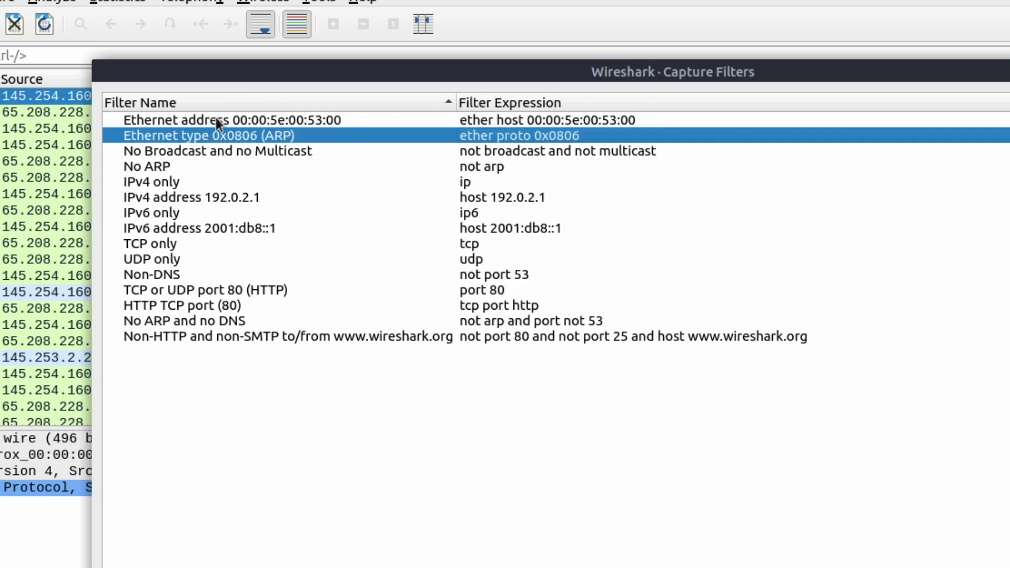
{"action": "left_click", "coordinate": [231, 120]}
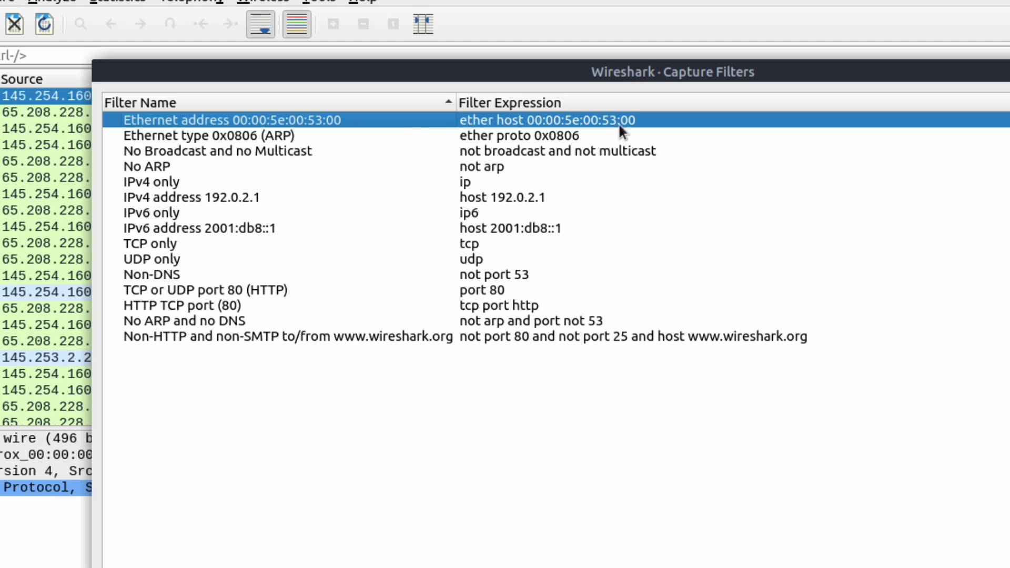
{"action": "left_click", "coordinate": [159, 167]}
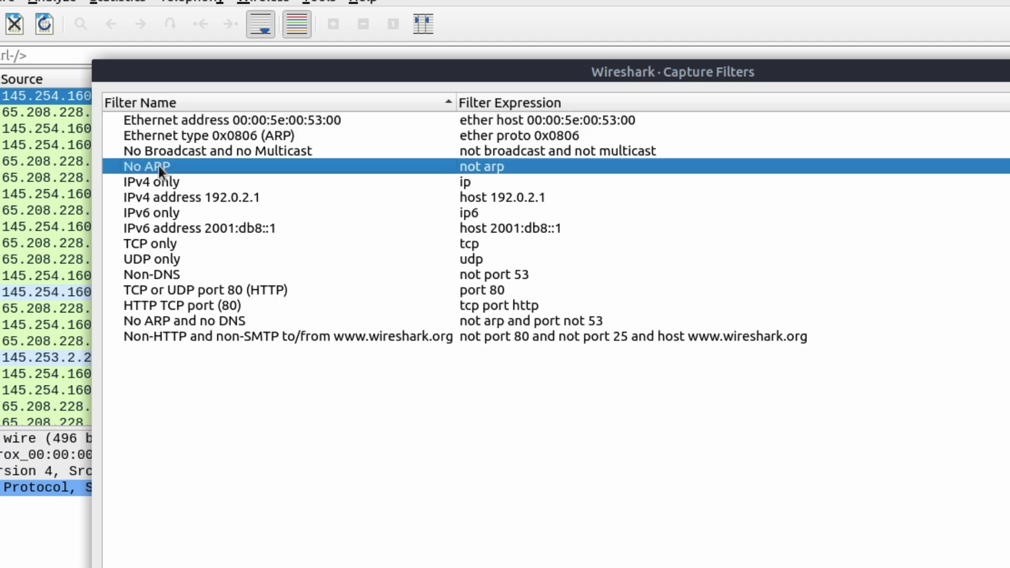
{"action": "left_click", "coordinate": [168, 244]}
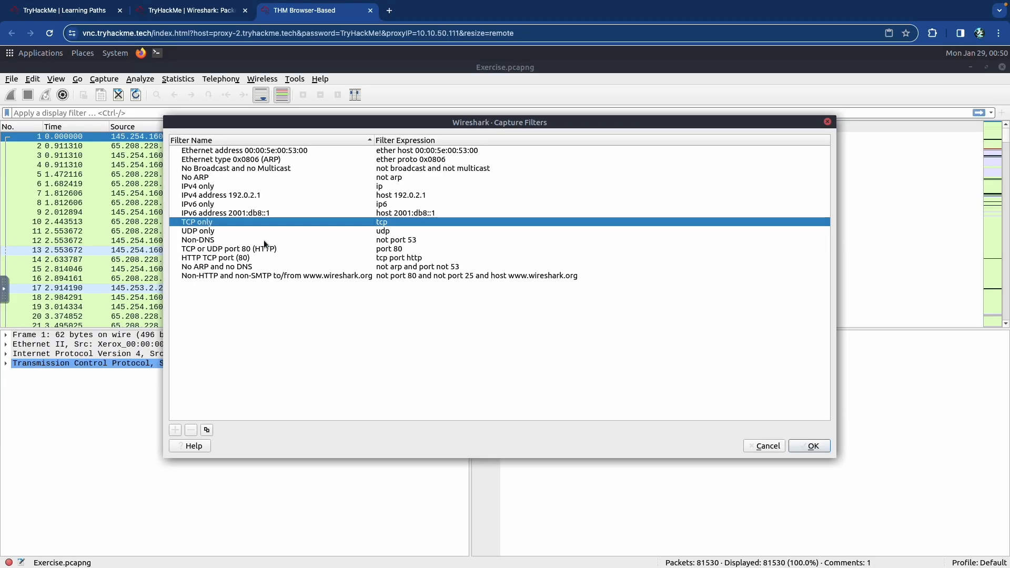
Step: Return to the TryHackMe room and read the Display Filter Syntax section, including the tcp.port == 80 sample and the Display Filters reference picture
{"action": "key", "text": "ctrl+shift+Tab"}
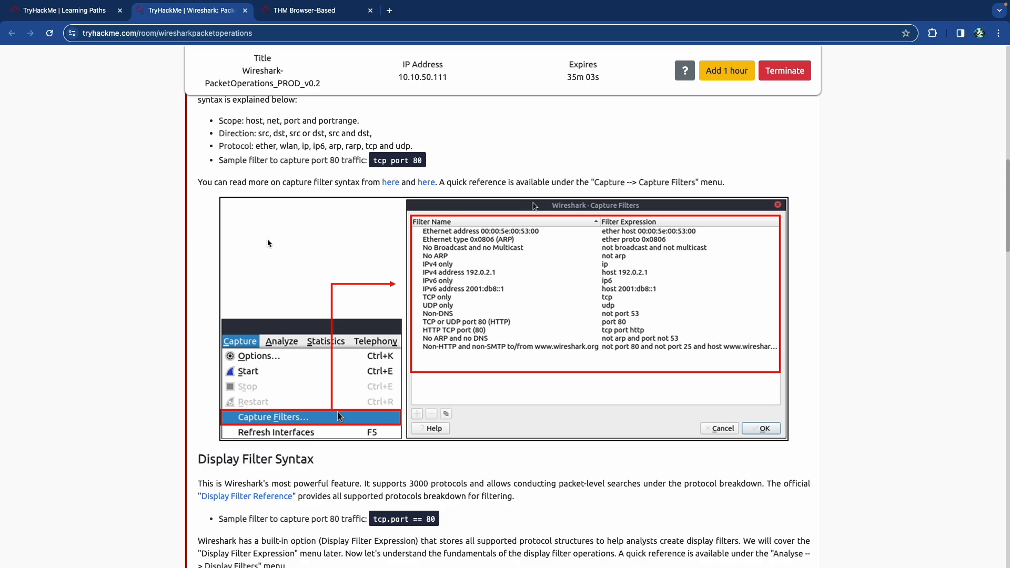
{"action": "scroll", "coordinate": [264, 239], "scroll_direction": "down", "scroll_amount": 5}
{"action": "scroll", "coordinate": [265, 242], "scroll_direction": "down", "scroll_amount": 3}
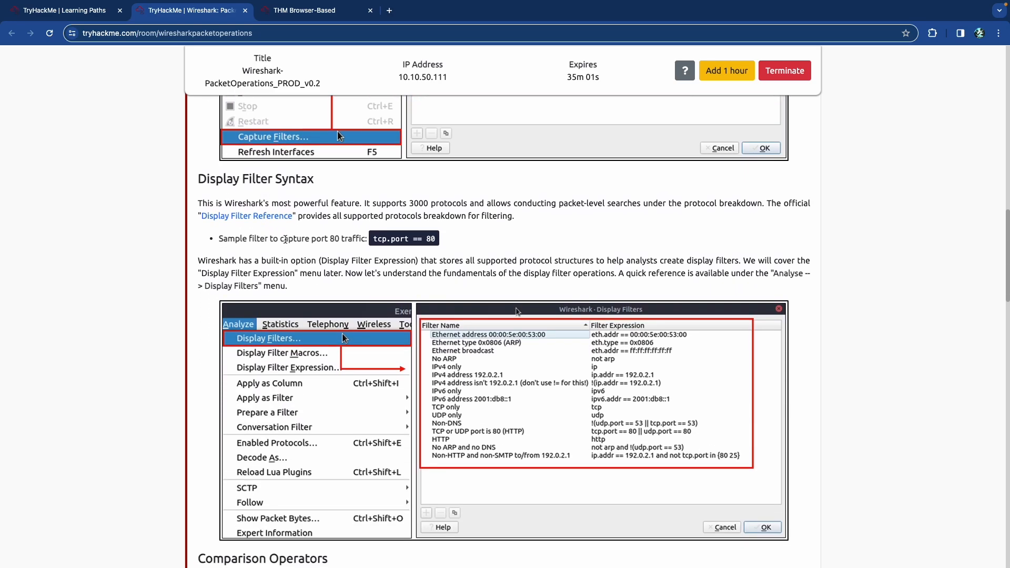
{"action": "scroll", "coordinate": [286, 240], "scroll_direction": "up", "scroll_amount": 5}
{"action": "scroll", "coordinate": [287, 240], "scroll_direction": "down", "scroll_amount": 5}
{"action": "scroll", "coordinate": [287, 239], "scroll_direction": "left", "scroll_amount": 2}
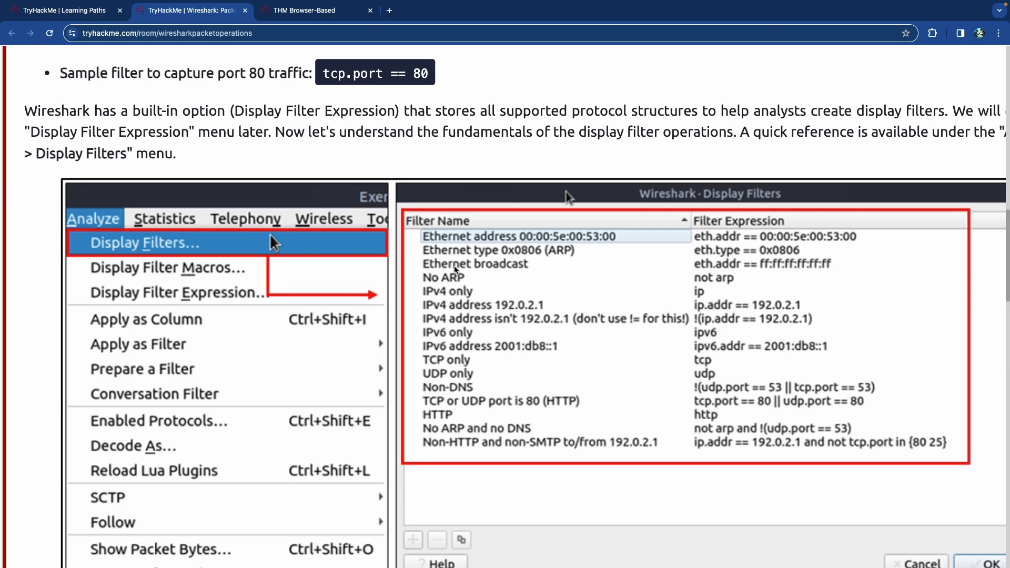
{"action": "scroll", "coordinate": [441, 259], "scroll_direction": "right", "scroll_amount": 4}
{"action": "scroll", "coordinate": [442, 259], "scroll_direction": "left", "scroll_amount": 1}
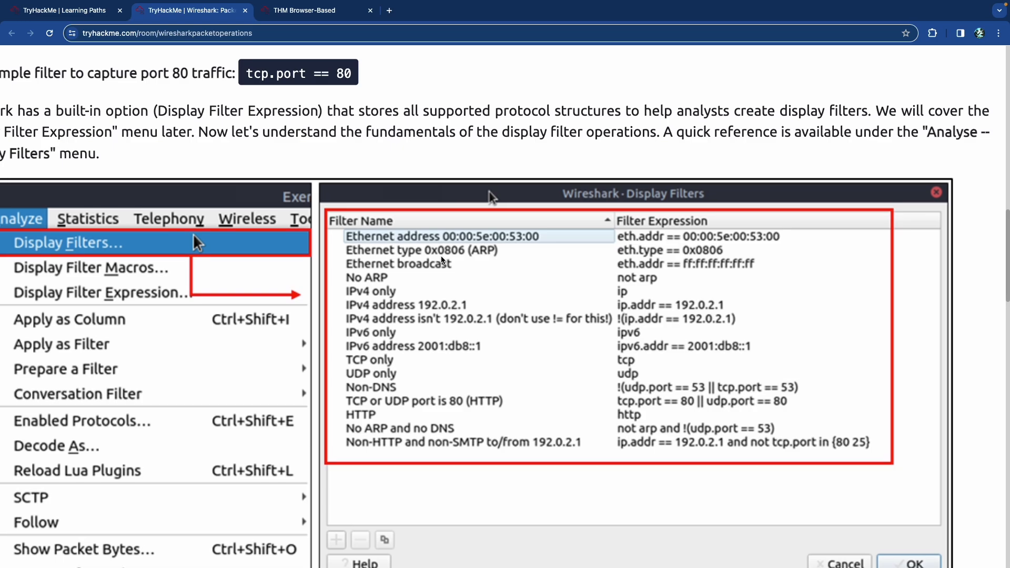
{"action": "scroll", "coordinate": [443, 259], "scroll_direction": "down", "scroll_amount": 1}
{"action": "scroll", "coordinate": [443, 260], "scroll_direction": "up", "scroll_amount": 1}
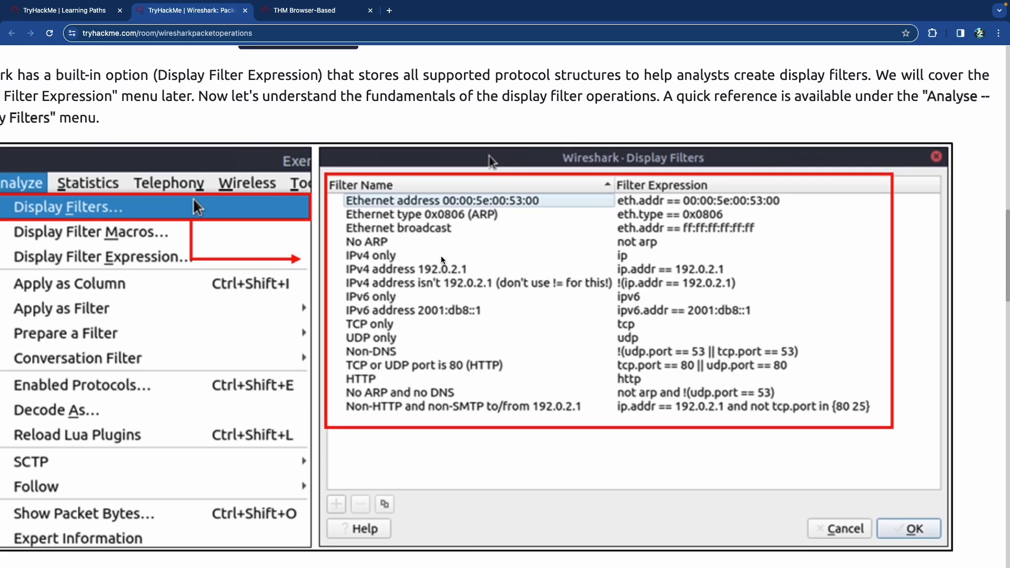
{"action": "scroll", "coordinate": [416, 243], "scroll_direction": "down", "scroll_amount": 5}
Step: Back in Wireshark, cancel the Capture Filters list and open the Display Filters list to examine the TCP only and Ethernet address expressions
{"action": "key", "text": "ctrl+Tab"}
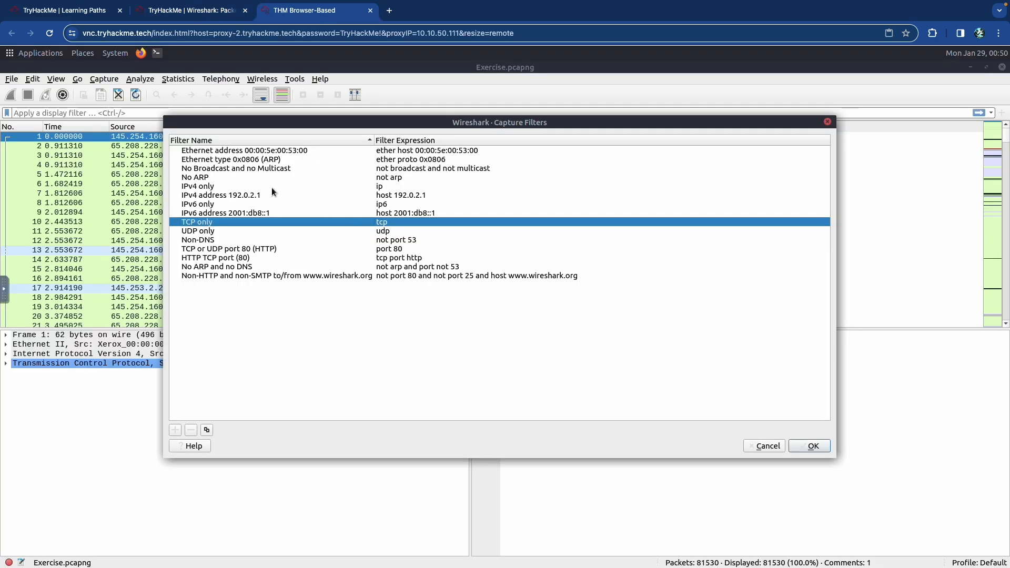
{"action": "left_click", "coordinate": [767, 446]}
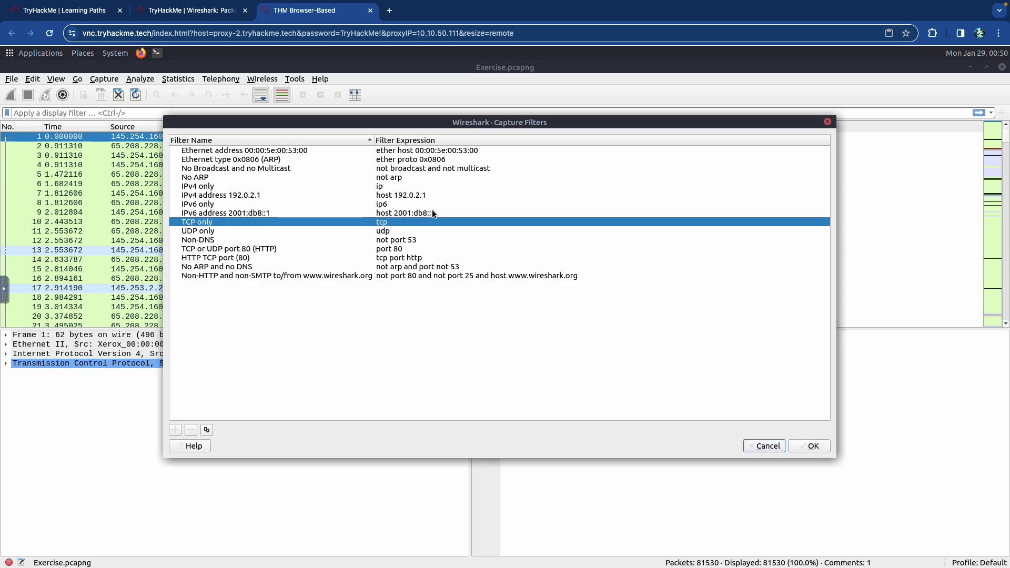
{"action": "left_click", "coordinate": [140, 79]}
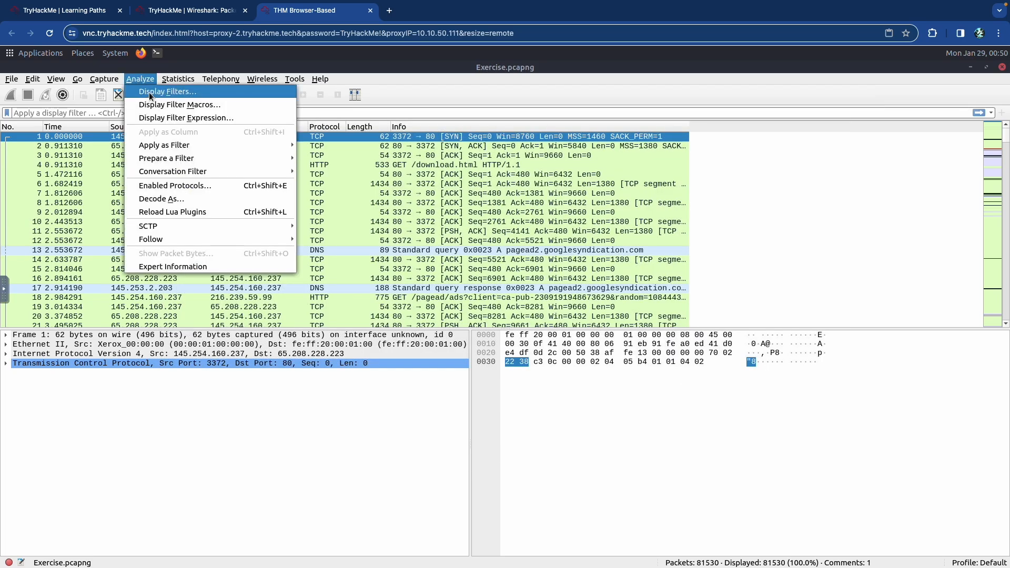
{"action": "left_click", "coordinate": [158, 92]}
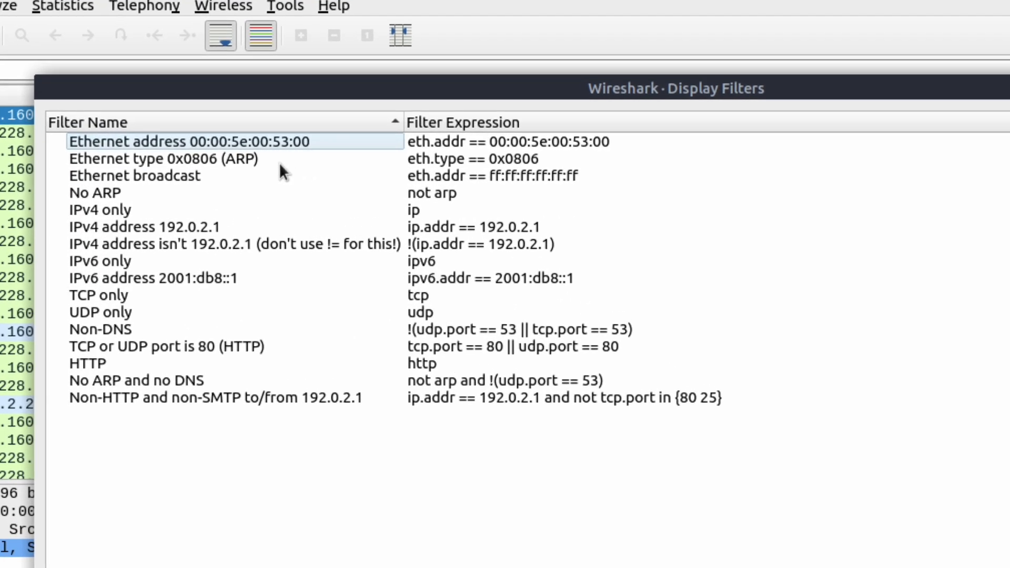
{"action": "left_click", "coordinate": [140, 282]}
{"action": "left_click", "coordinate": [410, 297]}
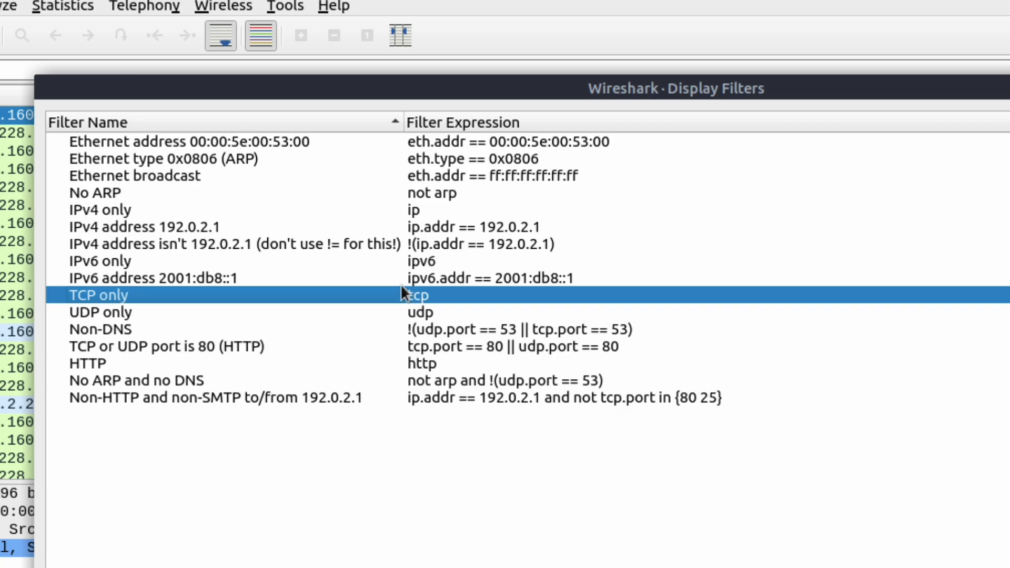
{"action": "left_click", "coordinate": [179, 141]}
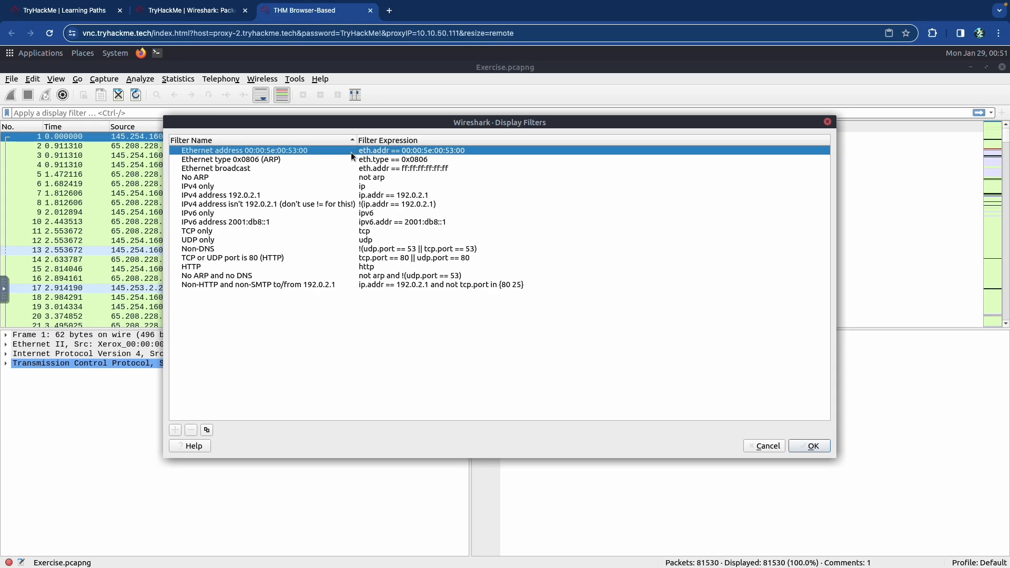
Step: Return to the TryHackMe room and study the Comparison Operators table, highlighting the C-like symbol for equal
{"action": "key", "text": "ctrl+shift+Tab"}
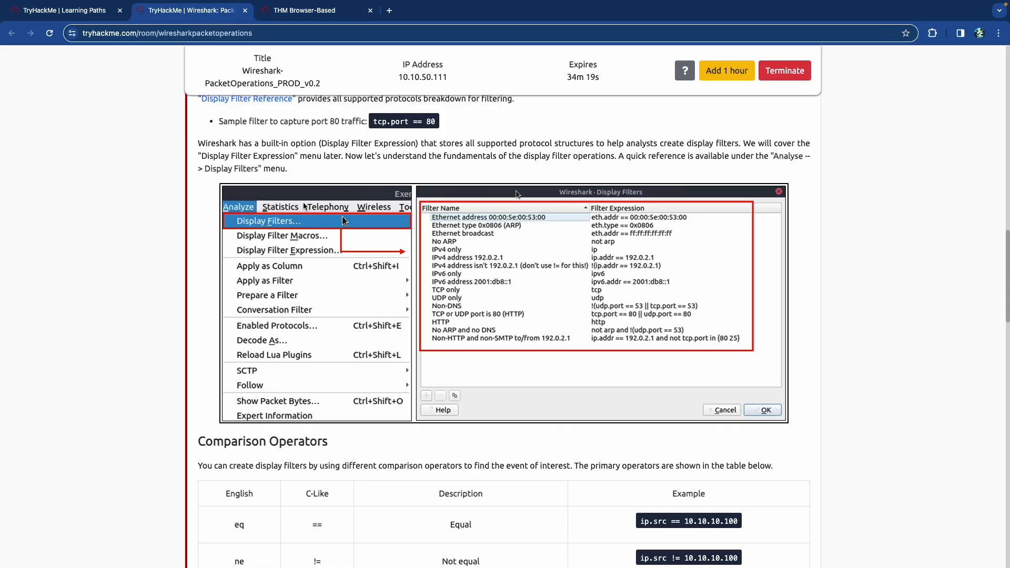
{"action": "scroll", "coordinate": [299, 200], "scroll_direction": "down", "scroll_amount": 5}
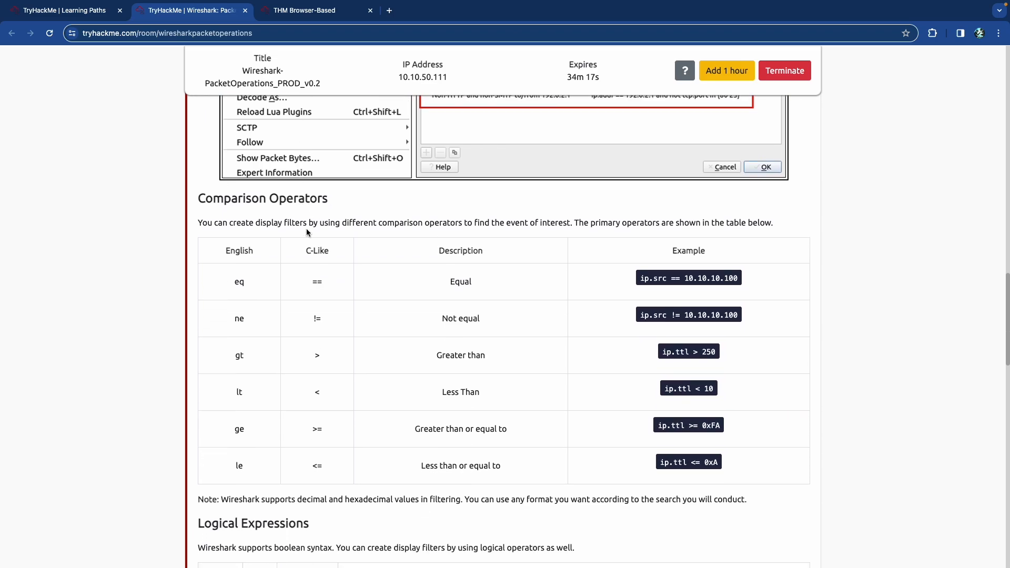
{"action": "scroll", "coordinate": [315, 231], "scroll_direction": "down", "scroll_amount": 2}
{"action": "scroll", "coordinate": [327, 223], "scroll_direction": "up", "scroll_amount": 10}
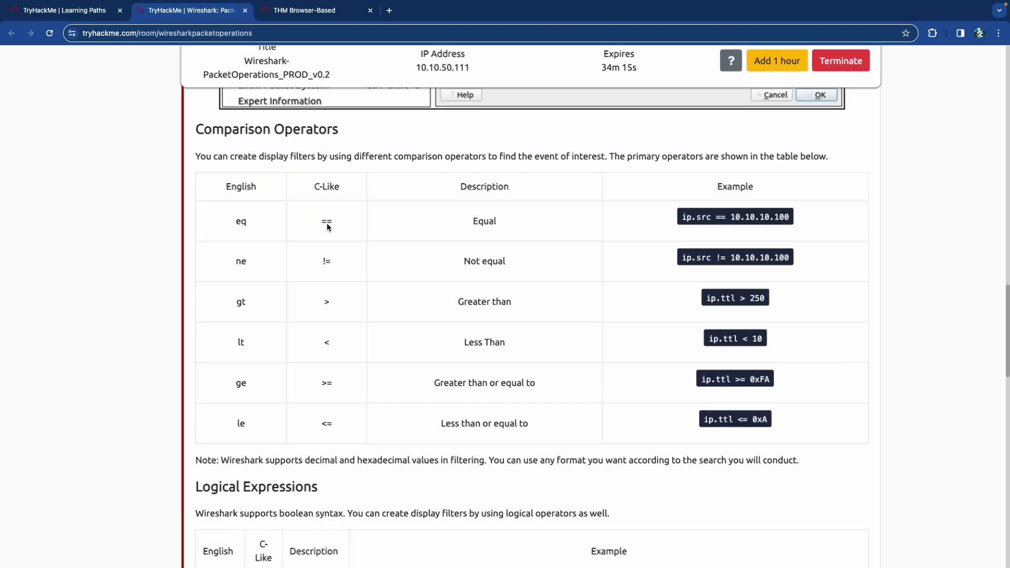
{"action": "scroll", "coordinate": [328, 227], "scroll_direction": "down", "scroll_amount": 10}
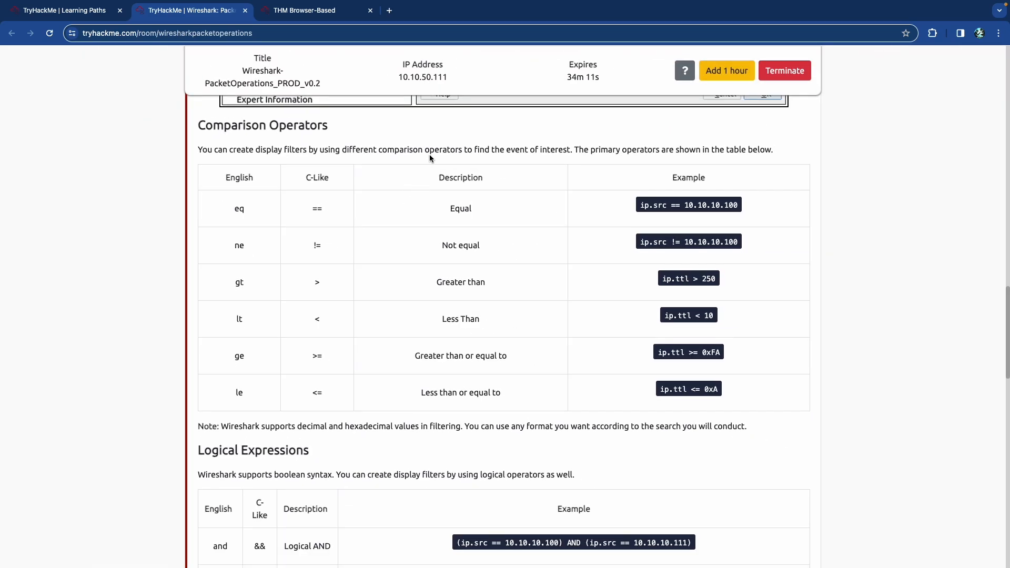
{"action": "scroll", "coordinate": [429, 158], "scroll_direction": "up", "scroll_amount": 5}
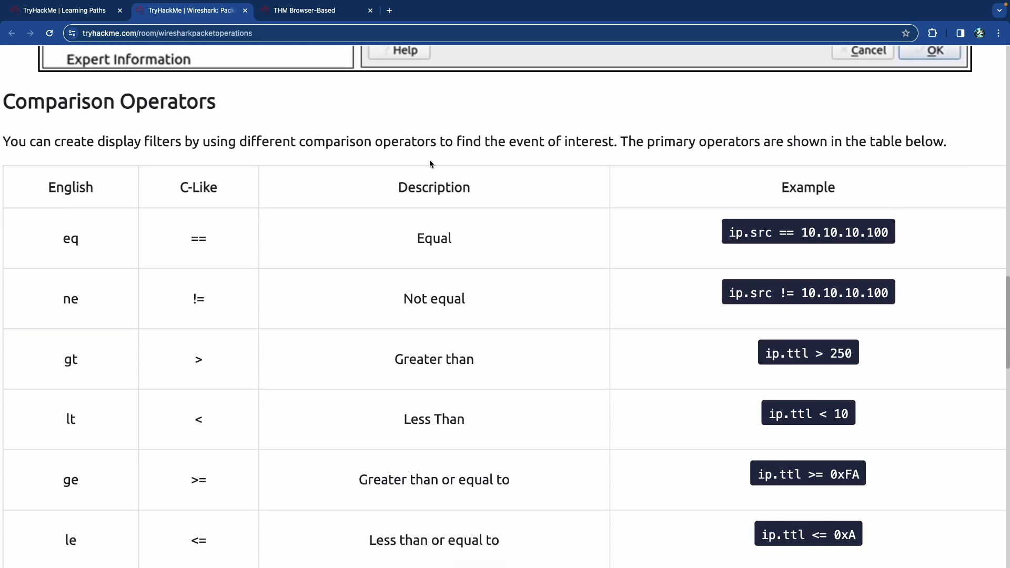
{"action": "scroll", "coordinate": [430, 159], "scroll_direction": "down", "scroll_amount": 3}
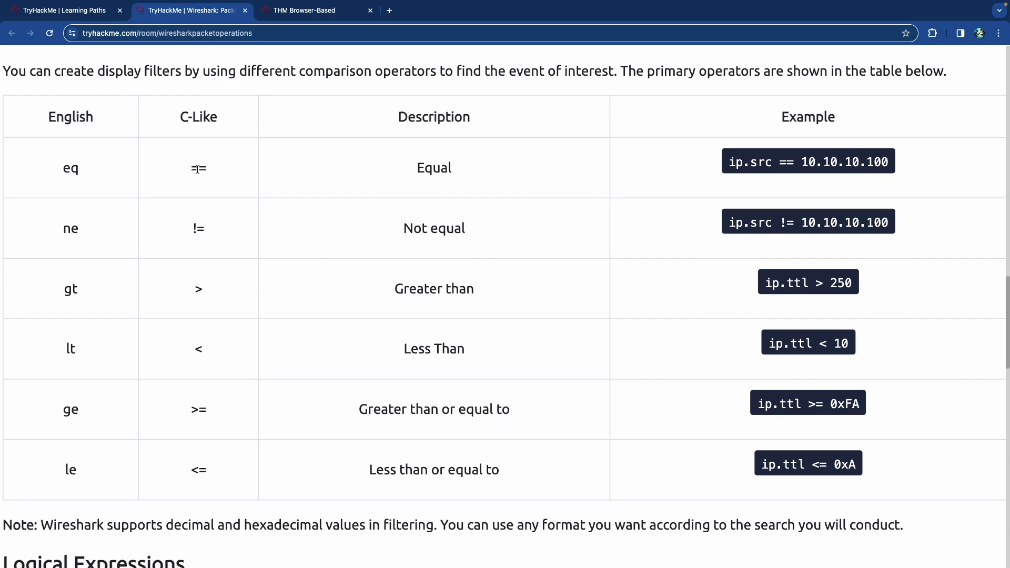
{"action": "left_click_drag", "start_coordinate": [197, 170], "coordinate": [192, 169]}
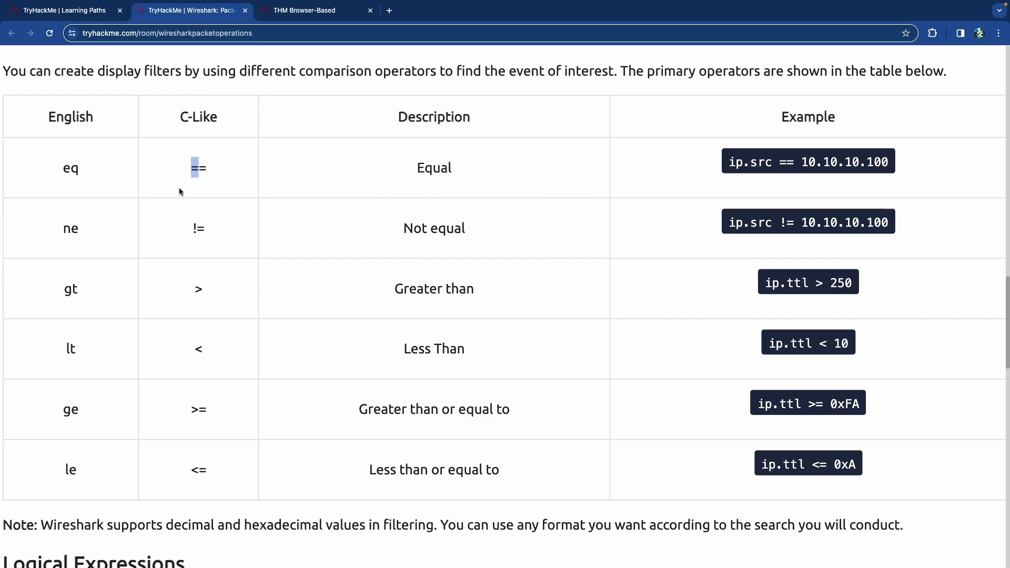
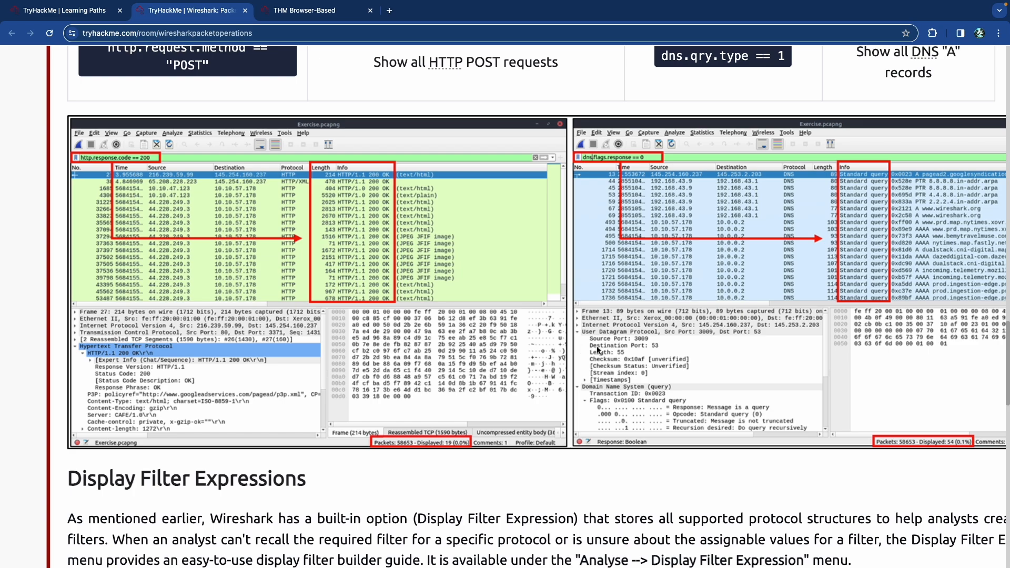
Step: Read the Display Filter Expressions section and examine its picture of the field name, relation and predefined value settings
{"action": "scroll", "coordinate": [597, 350], "scroll_direction": "down", "scroll_amount": 8}
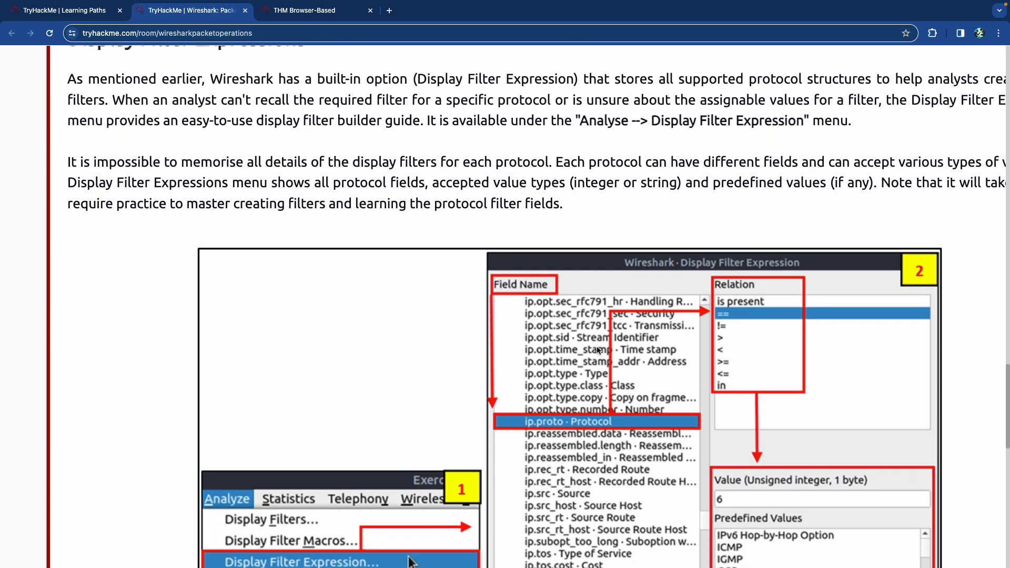
{"action": "scroll", "coordinate": [596, 350], "scroll_direction": "down", "scroll_amount": 1}
{"action": "scroll", "coordinate": [597, 350], "scroll_direction": "right", "scroll_amount": 1}
{"action": "scroll", "coordinate": [597, 350], "scroll_direction": "up", "scroll_amount": 1}
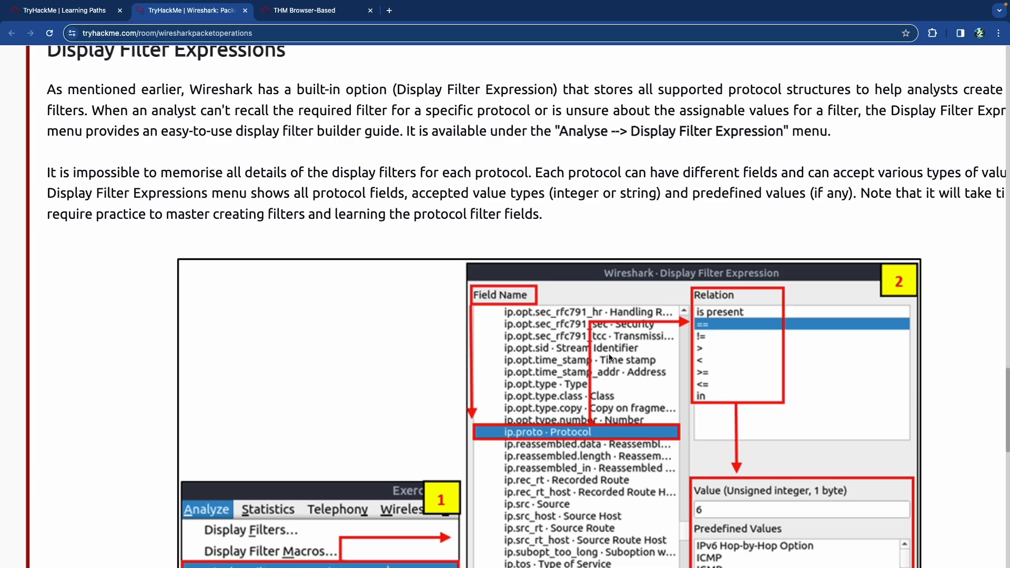
{"action": "scroll", "coordinate": [610, 357], "scroll_direction": "down", "scroll_amount": 2}
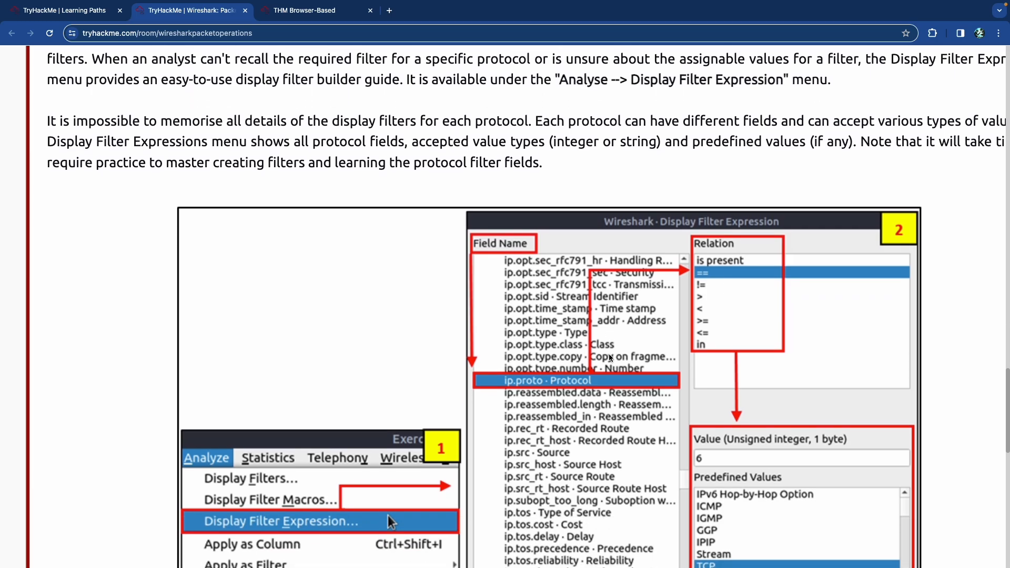
{"action": "scroll", "coordinate": [609, 358], "scroll_direction": "up", "scroll_amount": 2}
{"action": "scroll", "coordinate": [640, 354], "scroll_direction": "right", "scroll_amount": 1}
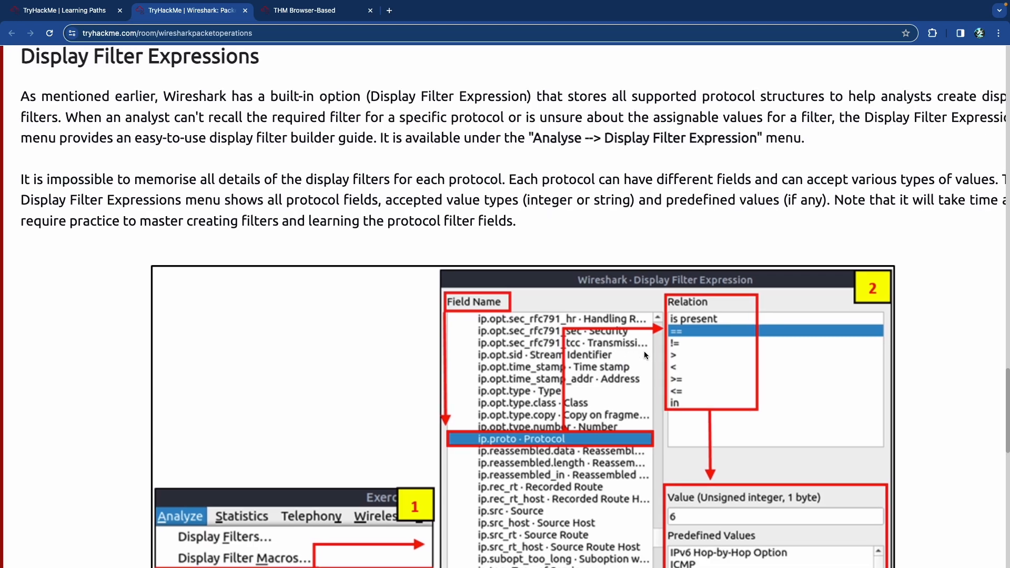
{"action": "scroll", "coordinate": [644, 355], "scroll_direction": "right", "scroll_amount": 1}
{"action": "scroll", "coordinate": [644, 355], "scroll_direction": "left", "scroll_amount": 2}
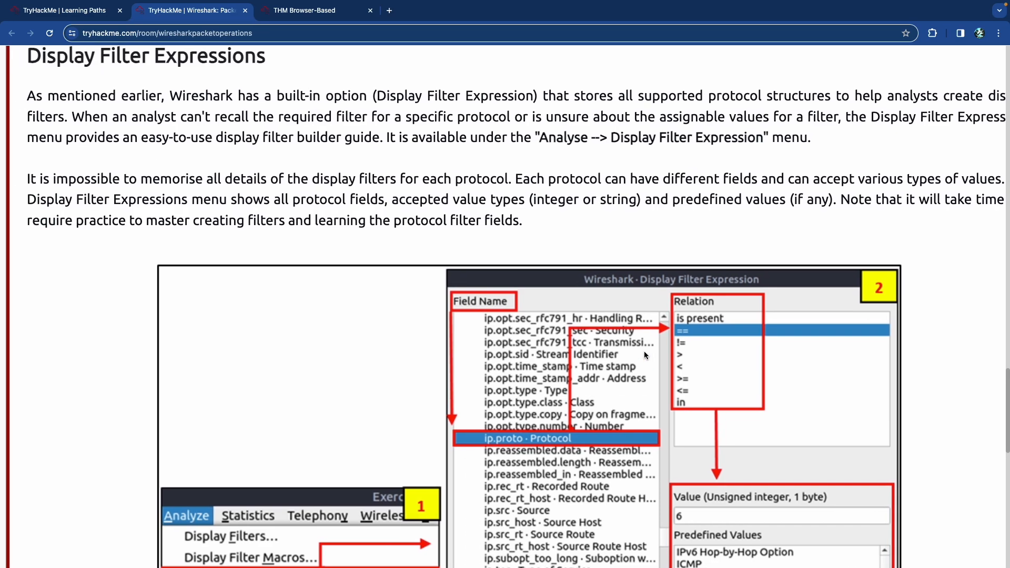
{"action": "scroll", "coordinate": [644, 355], "scroll_direction": "left", "scroll_amount": 1}
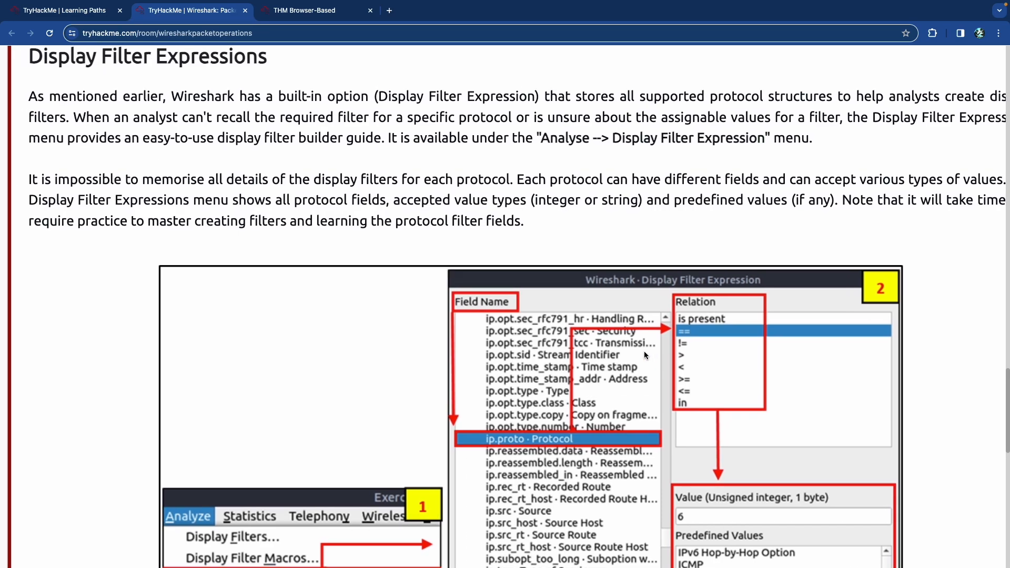
{"action": "scroll", "coordinate": [644, 352], "scroll_direction": "right", "scroll_amount": 1}
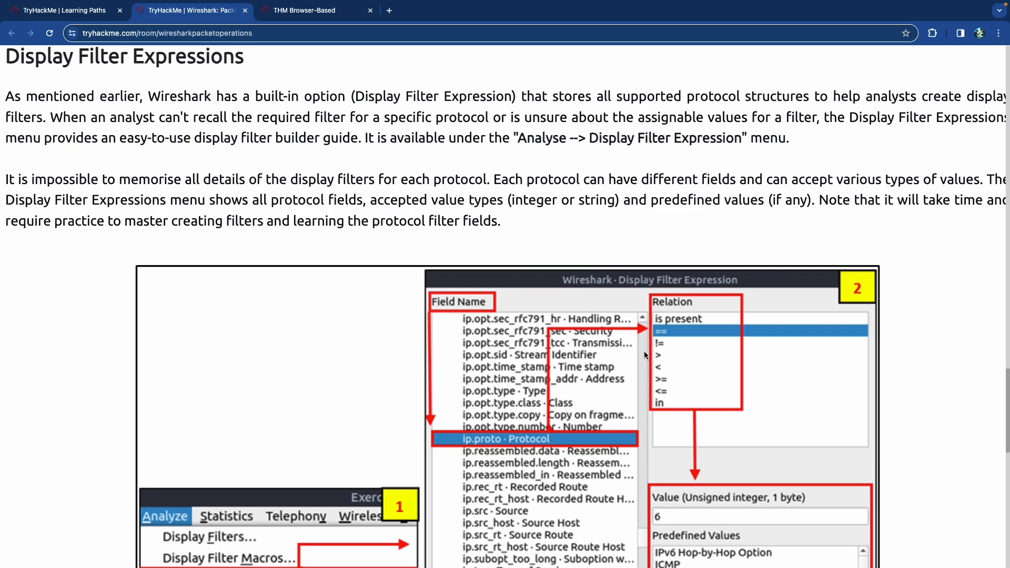
{"action": "scroll", "coordinate": [645, 355], "scroll_direction": "right", "scroll_amount": 1}
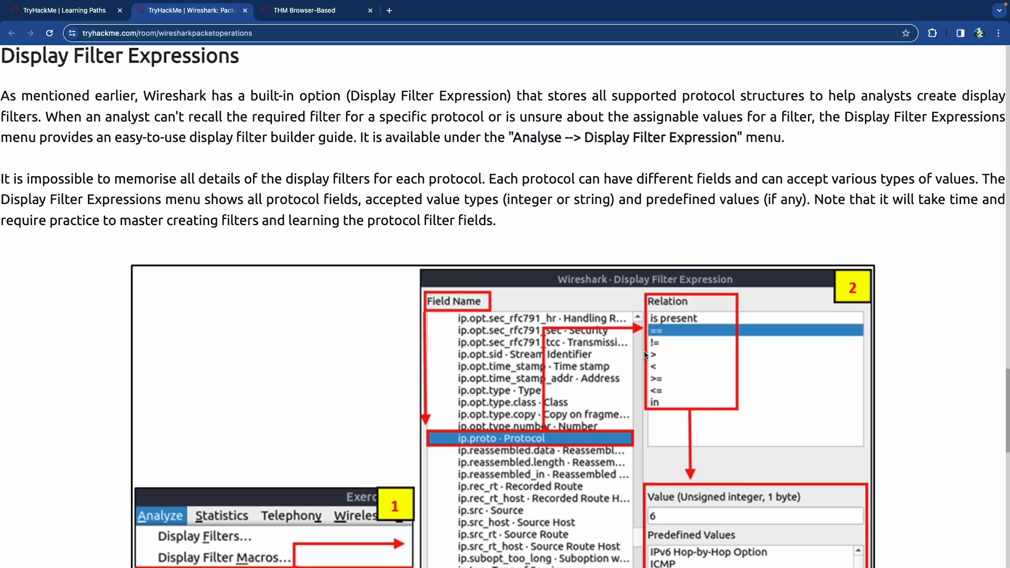
{"action": "scroll", "coordinate": [645, 355], "scroll_direction": "up", "scroll_amount": 1}
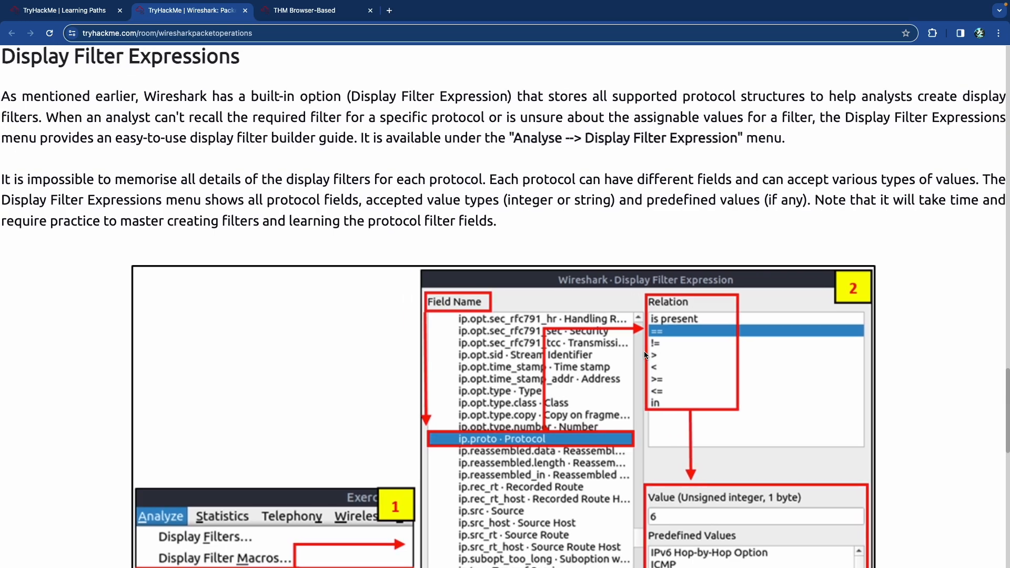
{"action": "scroll", "coordinate": [646, 355], "scroll_direction": "down", "scroll_amount": 1}
{"action": "scroll", "coordinate": [646, 355], "scroll_direction": "left", "scroll_amount": 1}
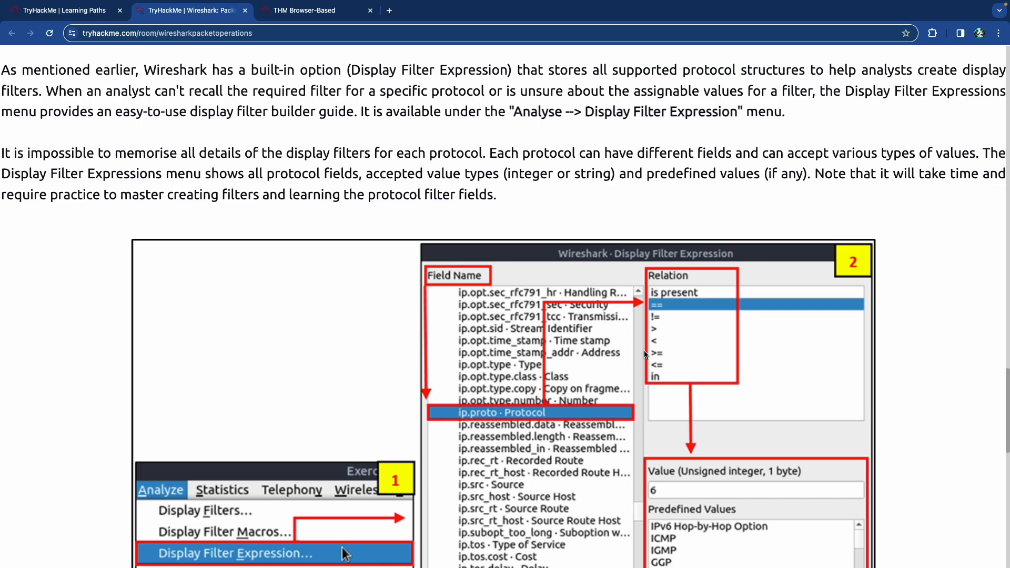
Step: Examine the Display Filter Expression picture, from choosing ip.proto, the == relation and the TCP value to the resulting ip.proto == 6 filter
{"action": "scroll", "coordinate": [342, 494], "scroll_direction": "down", "scroll_amount": 2}
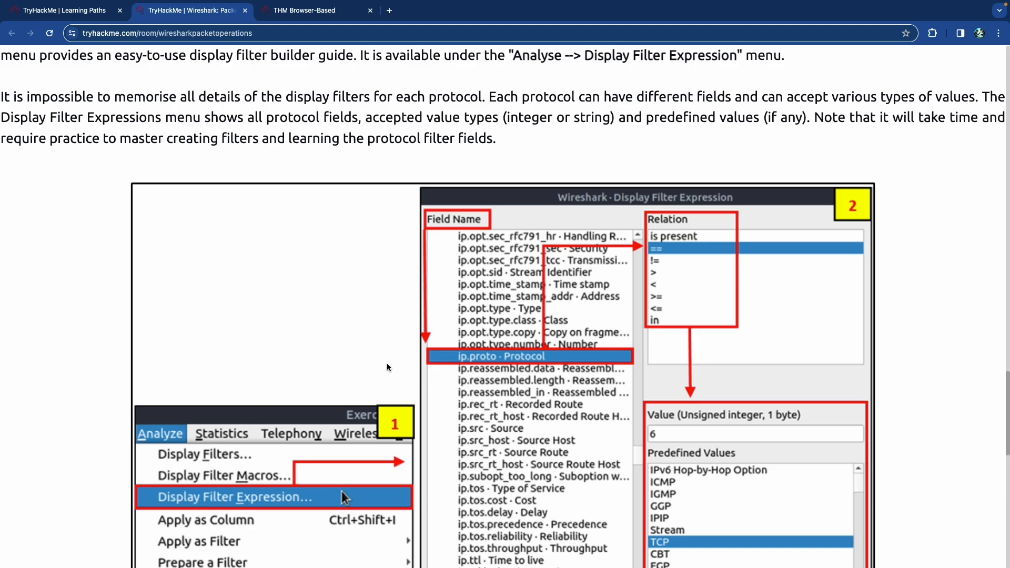
{"action": "scroll", "coordinate": [450, 327], "scroll_direction": "right", "scroll_amount": 3}
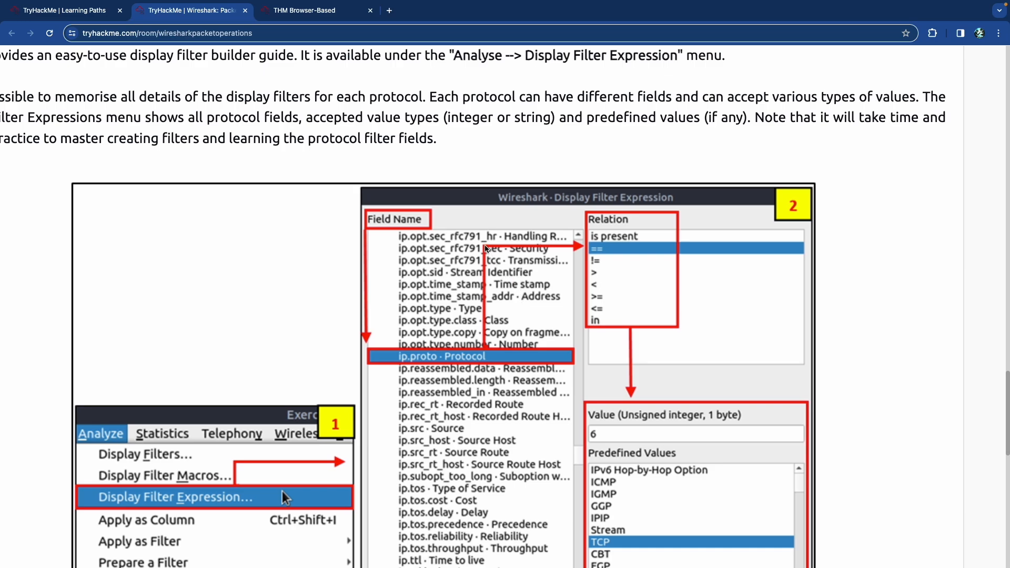
{"action": "scroll", "coordinate": [485, 248], "scroll_direction": "down", "scroll_amount": 3}
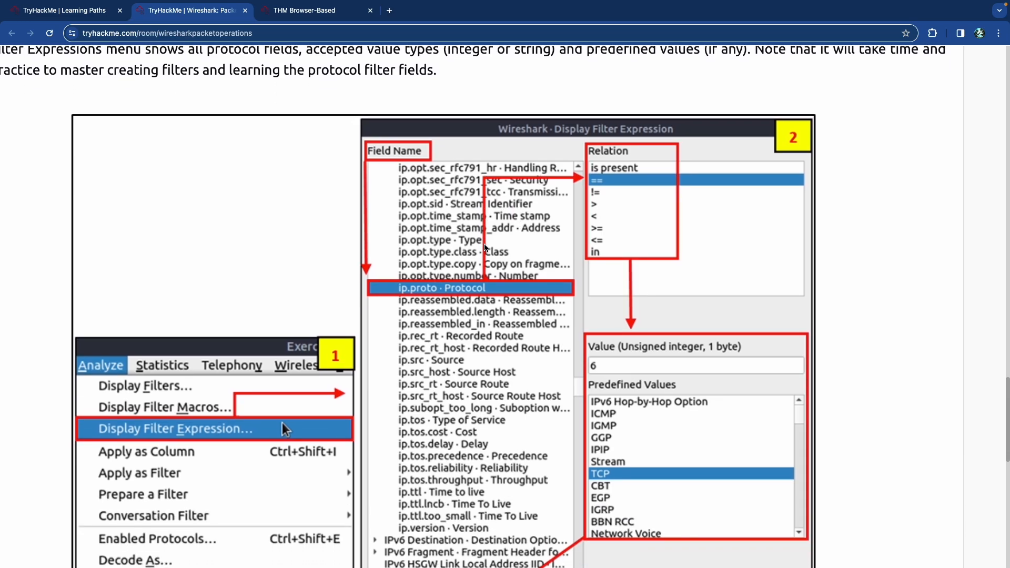
{"action": "scroll", "coordinate": [484, 247], "scroll_direction": "down", "scroll_amount": 3}
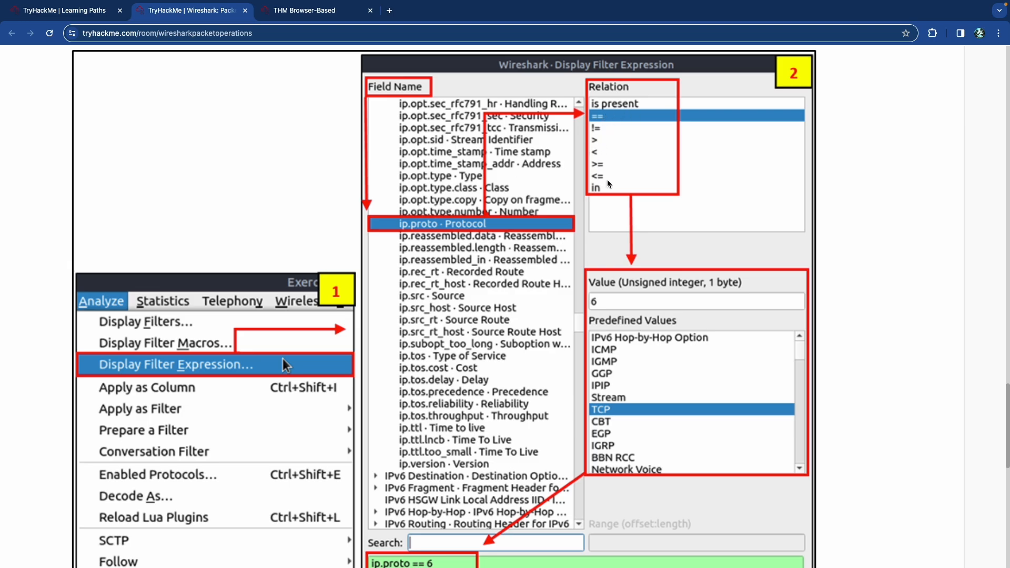
{"action": "scroll", "coordinate": [616, 215], "scroll_direction": "down", "scroll_amount": 1}
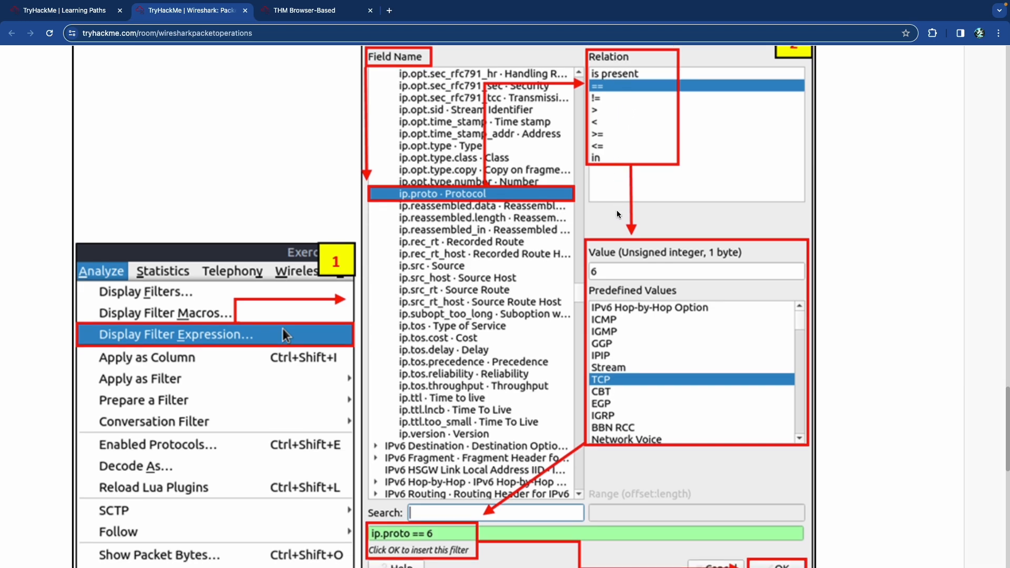
{"action": "scroll", "coordinate": [618, 214], "scroll_direction": "down", "scroll_amount": 2}
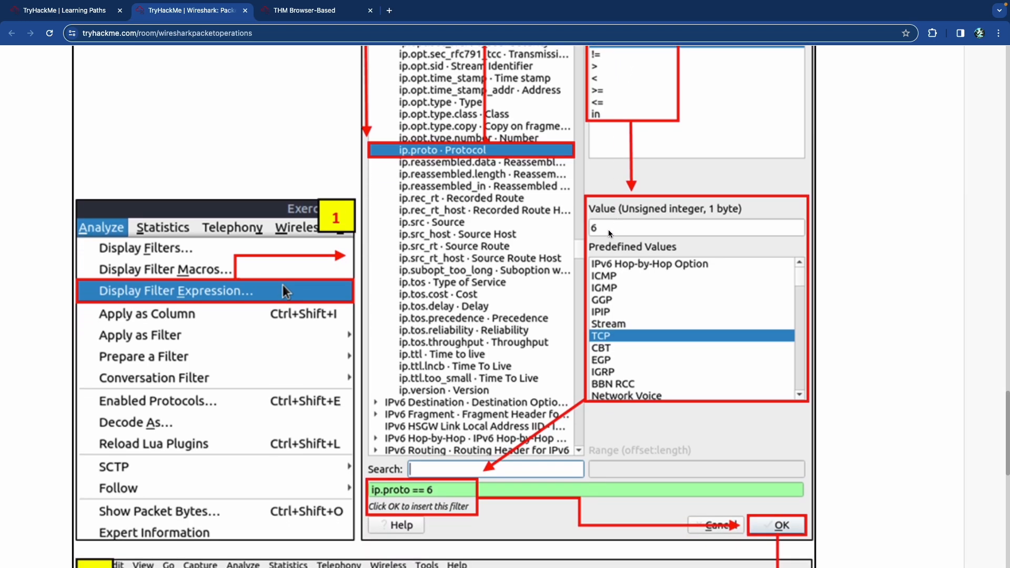
{"action": "scroll", "coordinate": [506, 236], "scroll_direction": "up", "scroll_amount": 3}
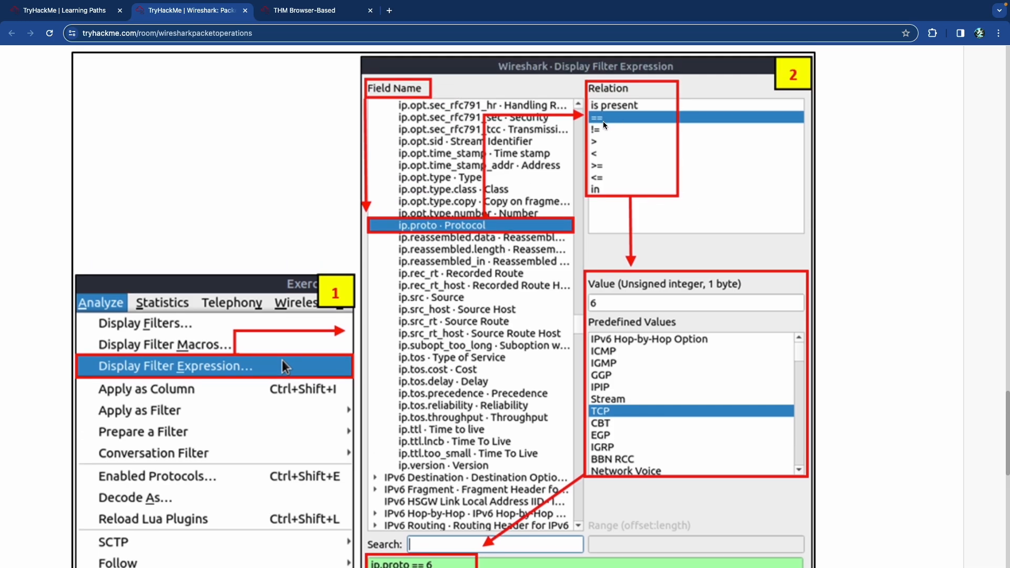
{"action": "scroll", "coordinate": [625, 398], "scroll_direction": "down", "scroll_amount": 5}
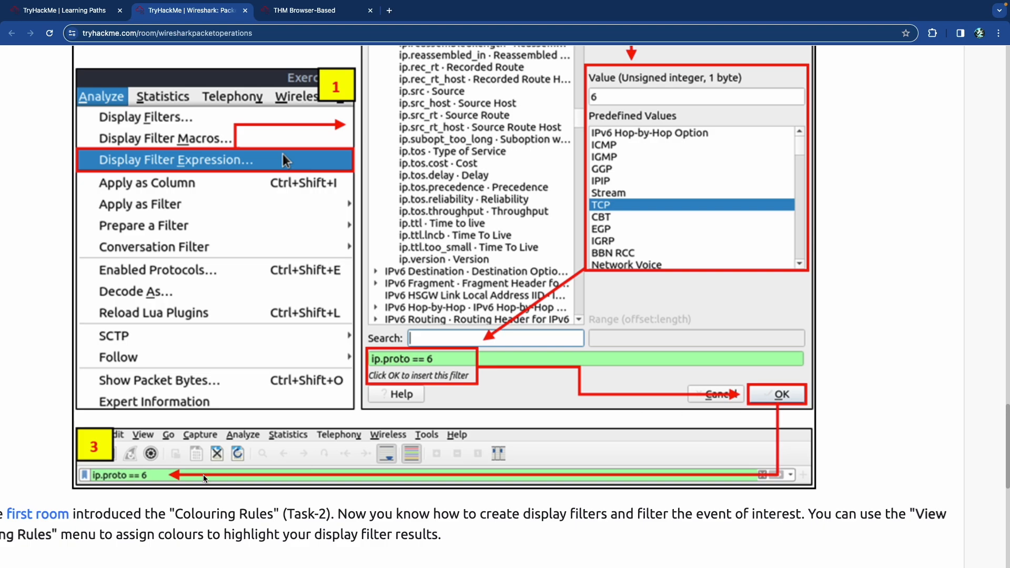
{"action": "scroll", "coordinate": [158, 464], "scroll_direction": "down", "scroll_amount": 1}
{"action": "scroll", "coordinate": [156, 461], "scroll_direction": "down", "scroll_amount": 2}
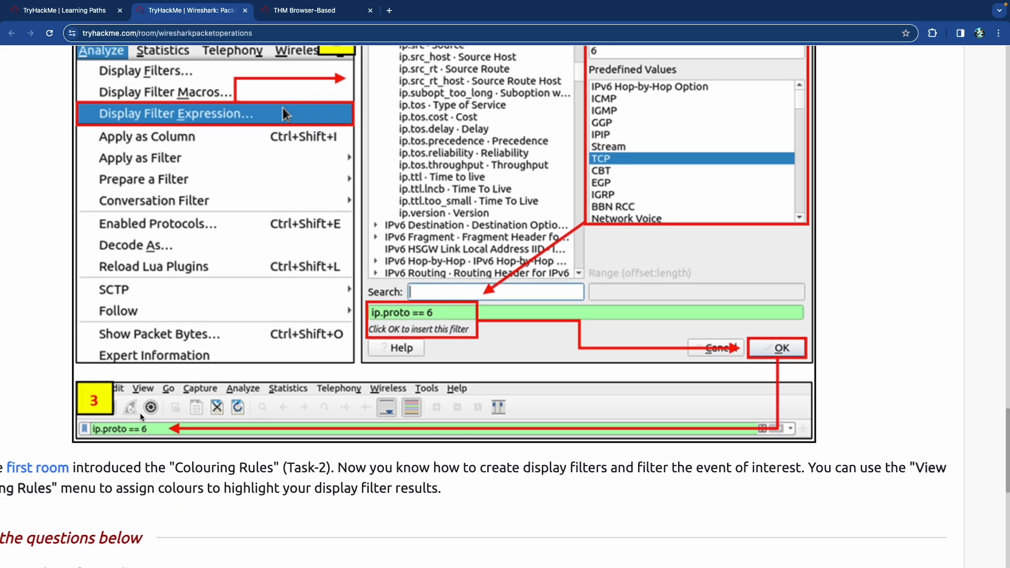
Step: Read the note on assigning colours to display filter results with Coloring Rules and look back at the expression picture
{"action": "scroll", "coordinate": [129, 421], "scroll_direction": "down", "scroll_amount": 5}
{"action": "scroll", "coordinate": [128, 421], "scroll_direction": "left", "scroll_amount": 2}
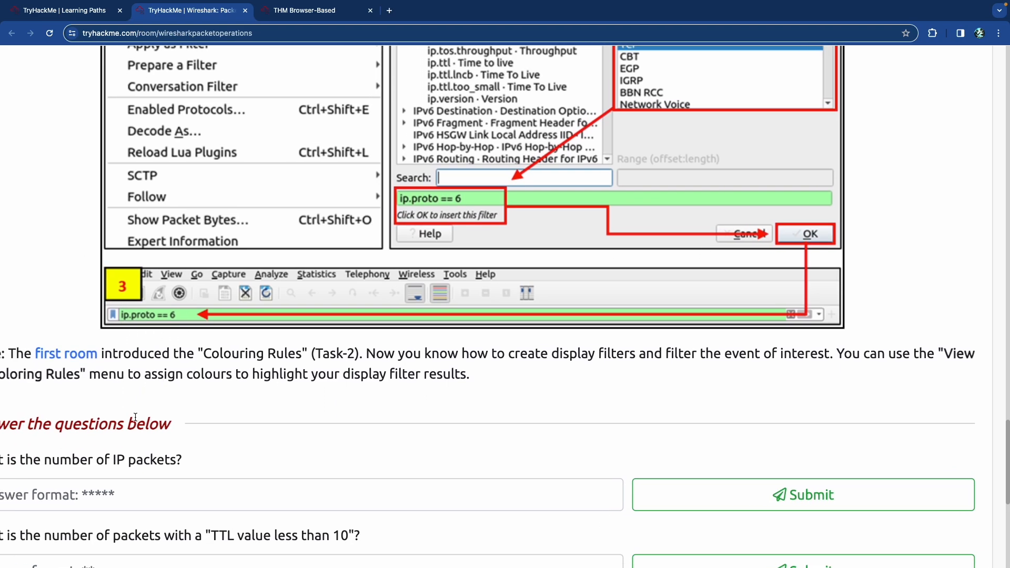
{"action": "scroll", "coordinate": [134, 418], "scroll_direction": "left", "scroll_amount": 1}
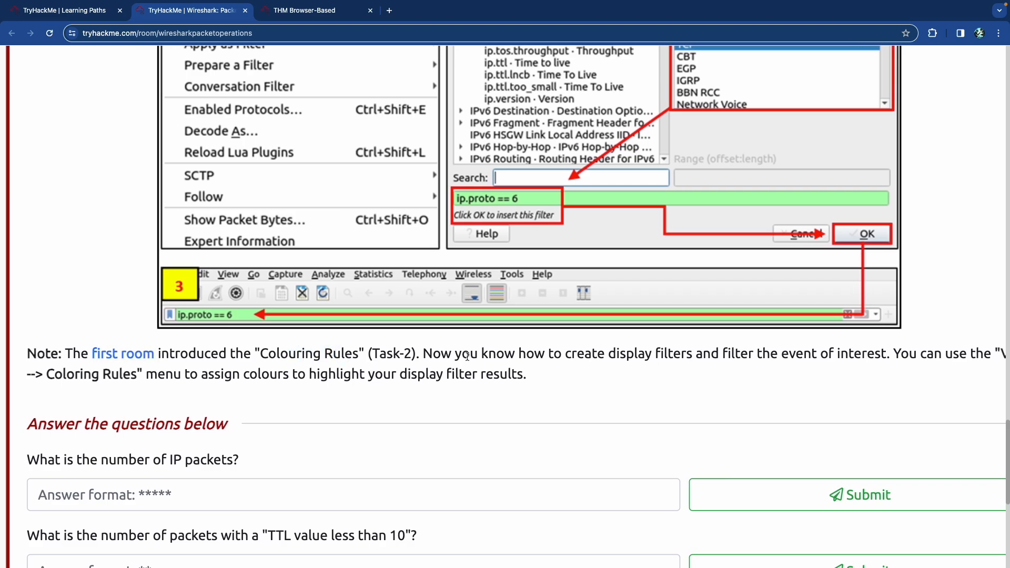
{"action": "scroll", "coordinate": [487, 361], "scroll_direction": "right", "scroll_amount": 2}
{"action": "scroll", "coordinate": [484, 361], "scroll_direction": "right", "scroll_amount": 1}
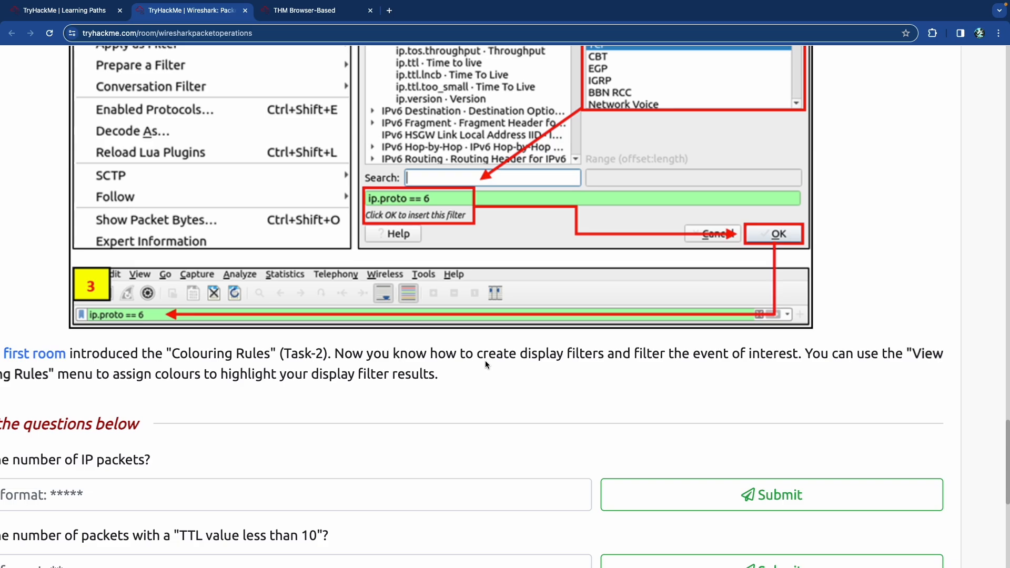
{"action": "scroll", "coordinate": [484, 362], "scroll_direction": "left", "scroll_amount": 2}
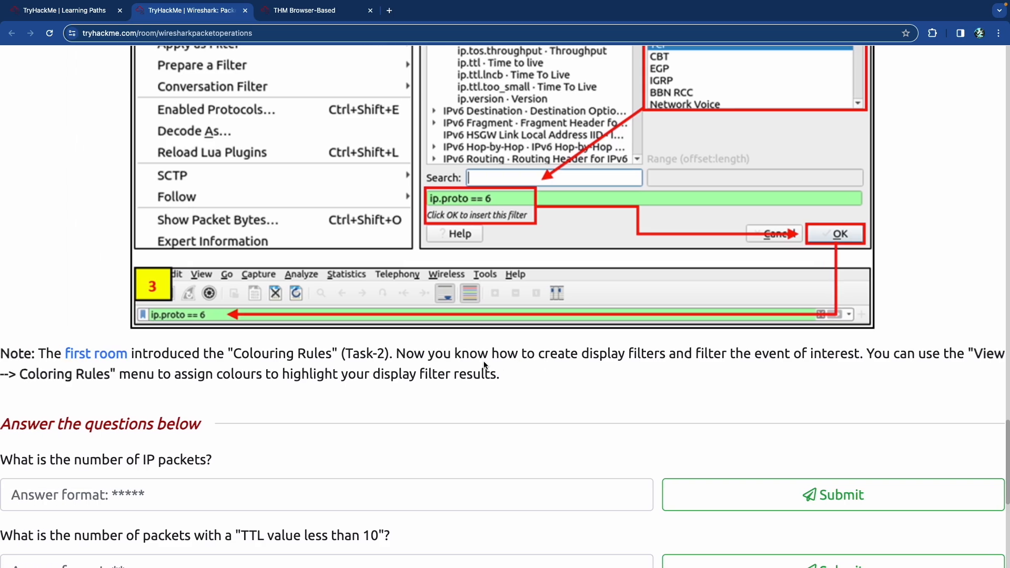
{"action": "scroll", "coordinate": [484, 361], "scroll_direction": "left", "scroll_amount": 1}
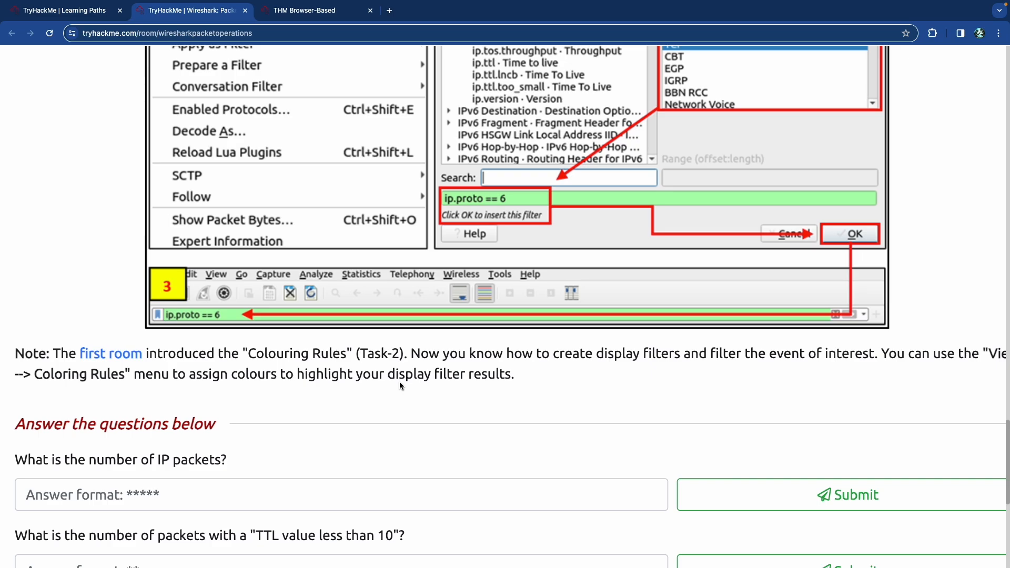
{"action": "scroll", "coordinate": [399, 381], "scroll_direction": "up", "scroll_amount": 5}
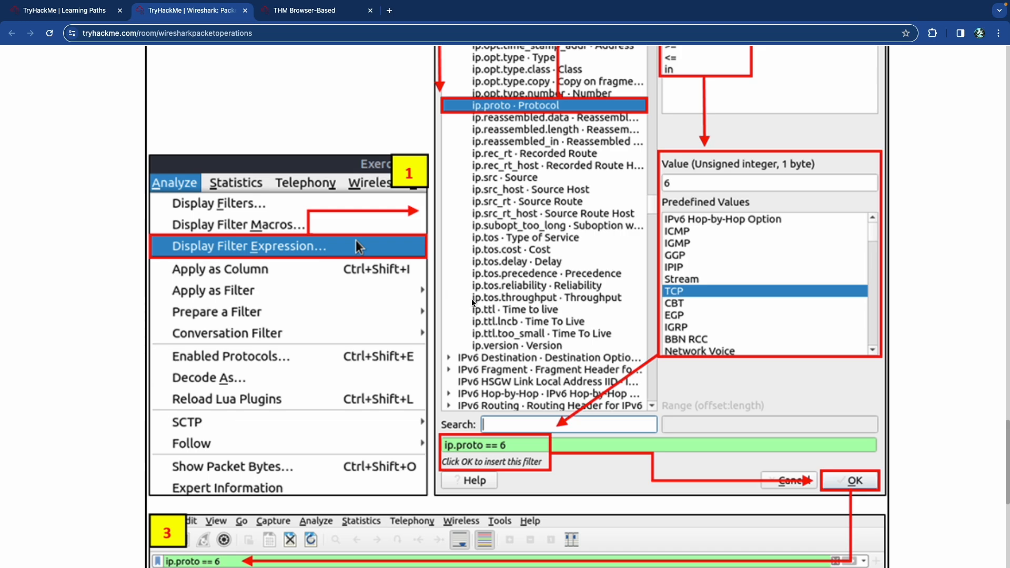
{"action": "scroll", "coordinate": [472, 302], "scroll_direction": "up", "scroll_amount": 1}
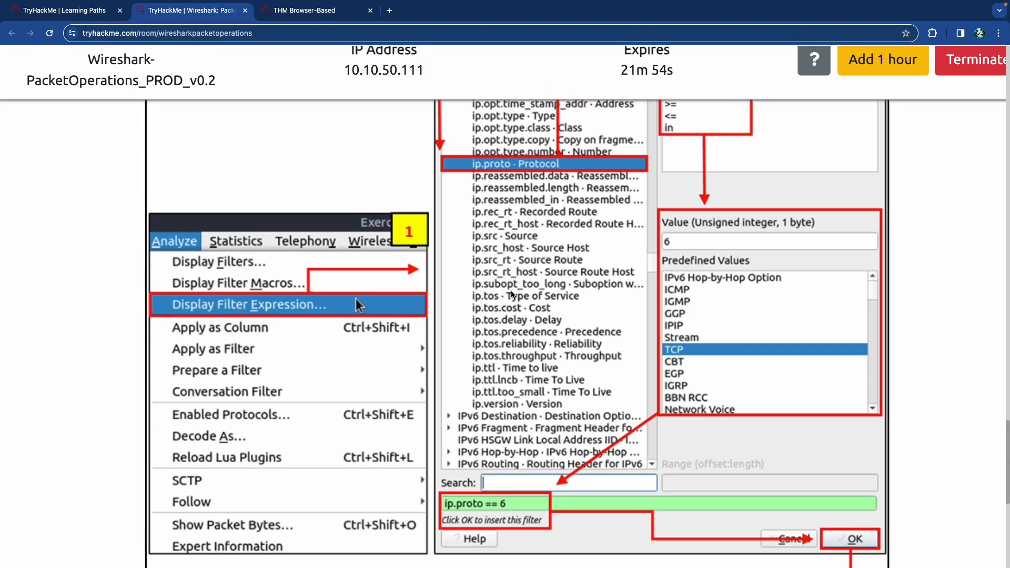
Step: Read the task questions on the number of IP packets and packets with a TTL value less than 10, highlighting their wording
{"action": "scroll", "coordinate": [511, 296], "scroll_direction": "down", "scroll_amount": 2}
{"action": "scroll", "coordinate": [511, 296], "scroll_direction": "down", "scroll_amount": 3}
{"action": "scroll", "coordinate": [512, 296], "scroll_direction": "down", "scroll_amount": 4}
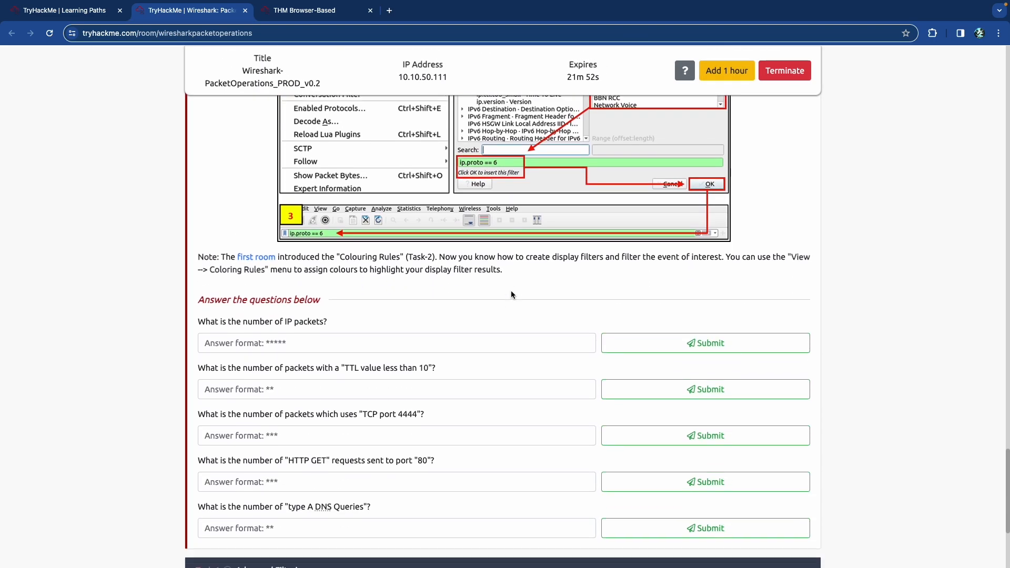
{"action": "scroll", "coordinate": [511, 291], "scroll_direction": "down", "scroll_amount": 1}
{"action": "left_click_drag", "start_coordinate": [236, 287], "coordinate": [309, 288]}
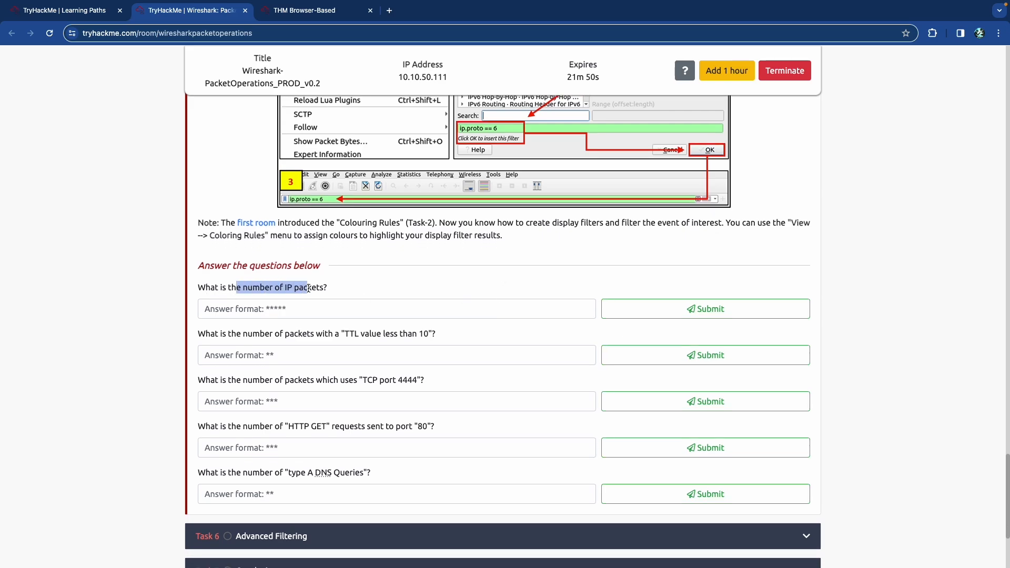
{"action": "left_click", "coordinate": [296, 295]}
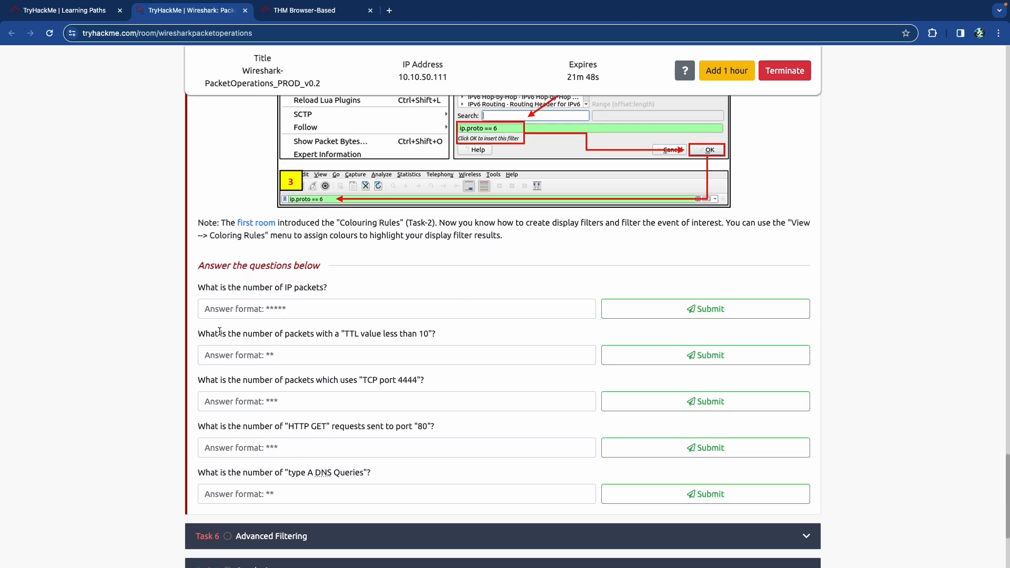
{"action": "left_click_drag", "start_coordinate": [219, 333], "coordinate": [337, 335]}
{"action": "scroll", "coordinate": [337, 335], "scroll_direction": "up", "scroll_amount": 5}
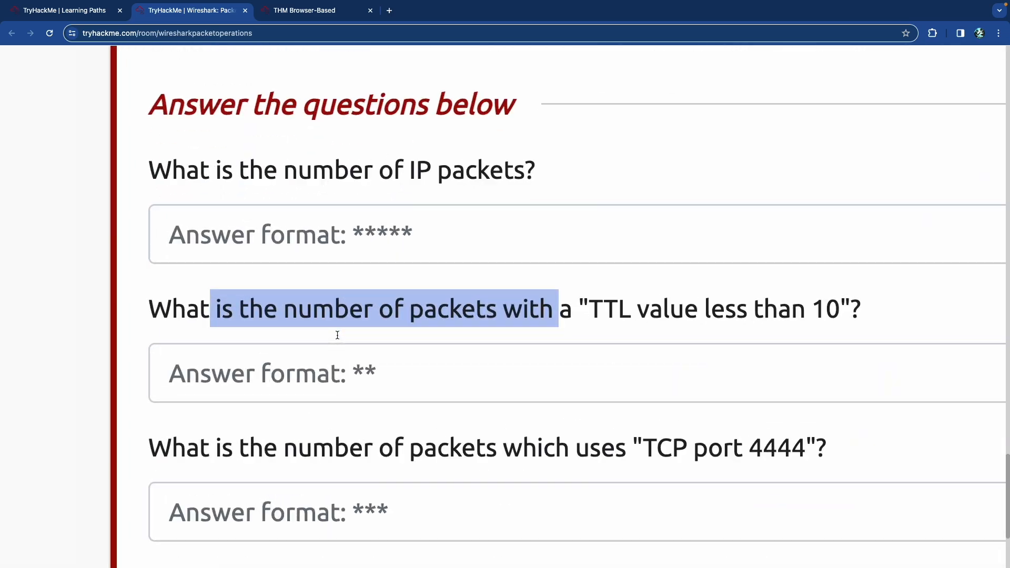
{"action": "scroll", "coordinate": [338, 334], "scroll_direction": "right", "scroll_amount": 2}
{"action": "left_click", "coordinate": [488, 321]}
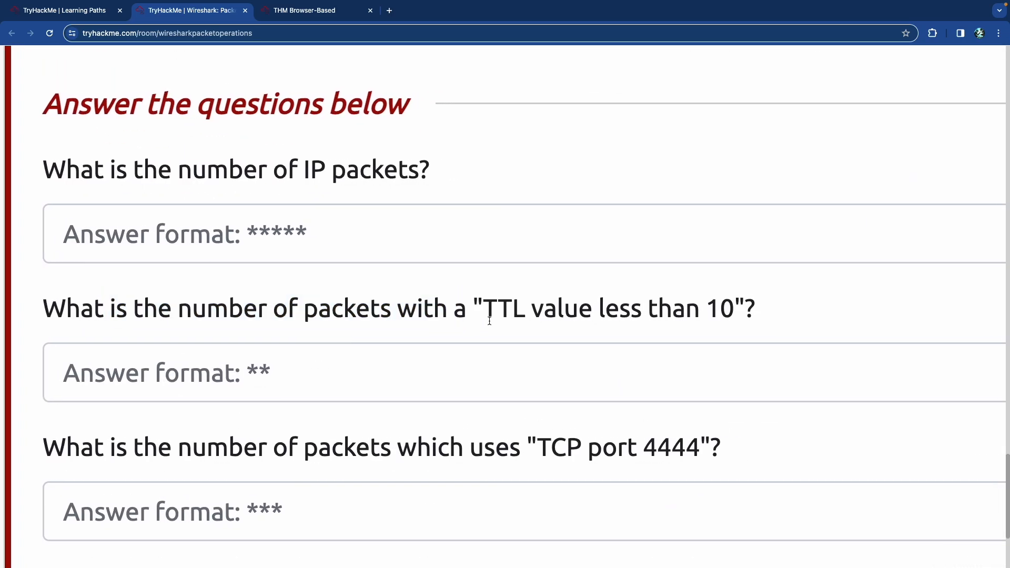
Step: Read the remaining task questions on TCP port 4444, HTTP GET requests sent to port 80 and type A DNS Queries
{"action": "scroll", "coordinate": [357, 300], "scroll_direction": "down", "scroll_amount": 3}
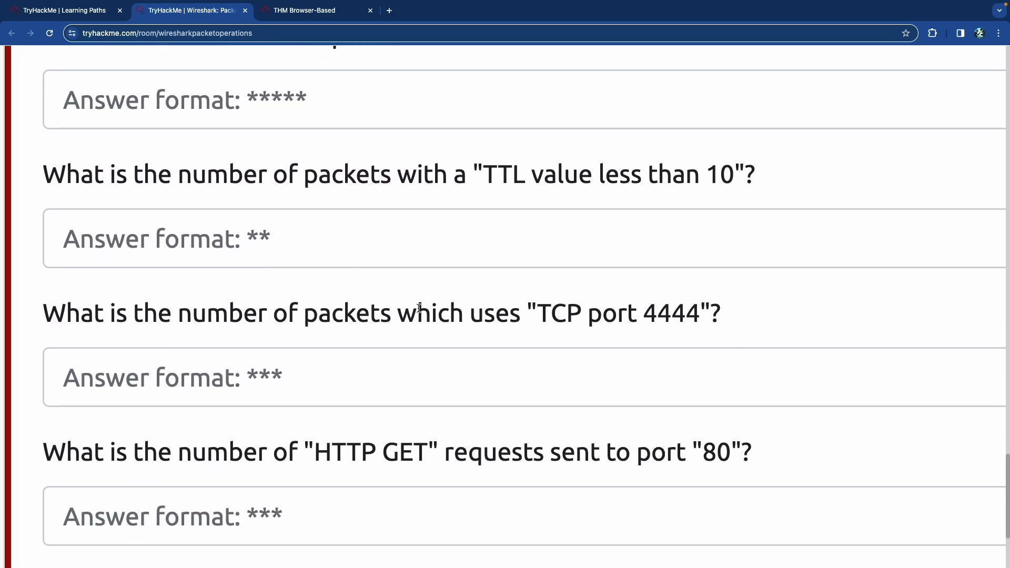
{"action": "scroll", "coordinate": [410, 310], "scroll_direction": "right", "scroll_amount": 1}
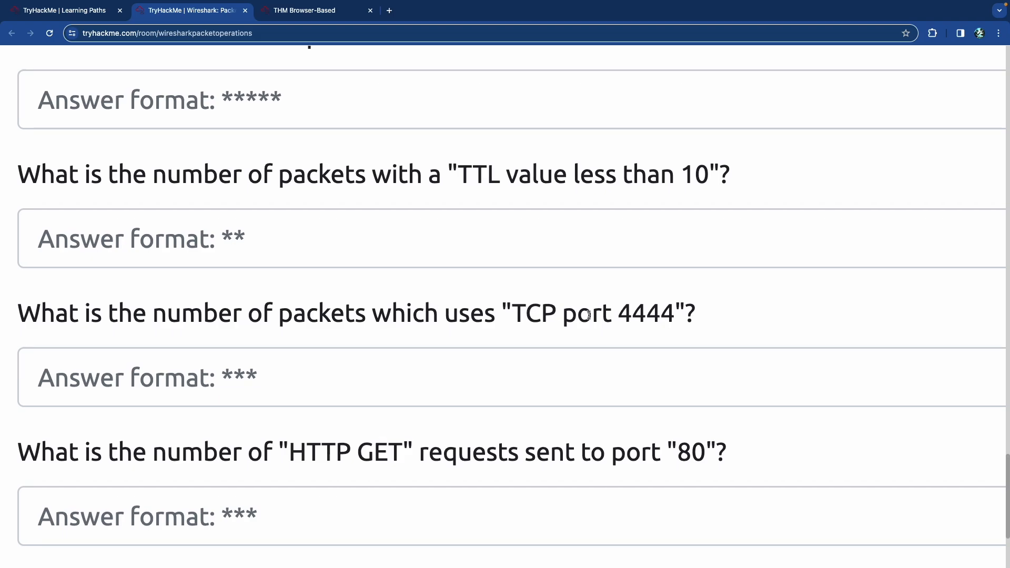
{"action": "scroll", "coordinate": [455, 299], "scroll_direction": "down", "scroll_amount": 2}
{"action": "scroll", "coordinate": [456, 304], "scroll_direction": "down", "scroll_amount": 1}
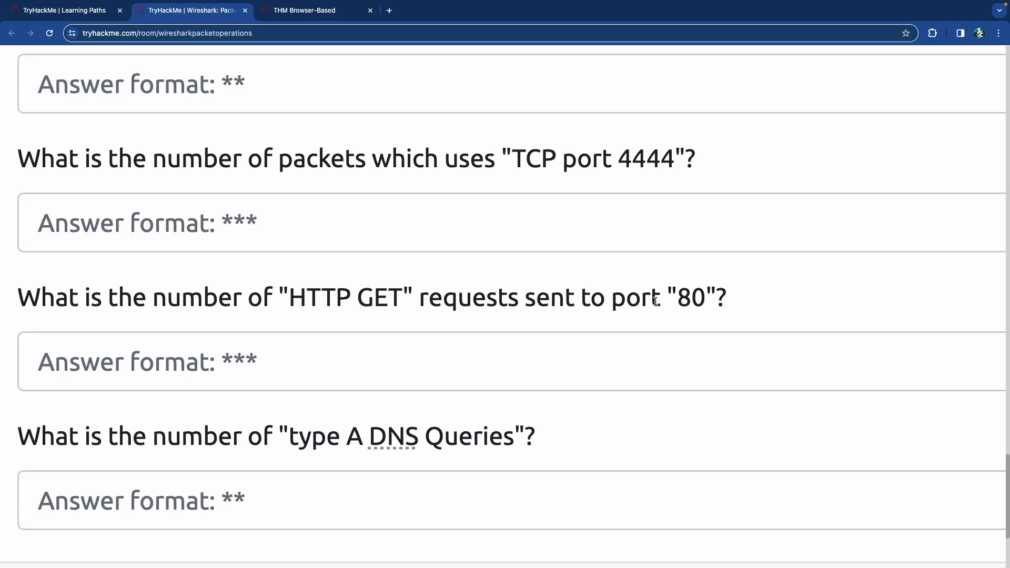
{"action": "scroll", "coordinate": [315, 285], "scroll_direction": "down", "scroll_amount": 2}
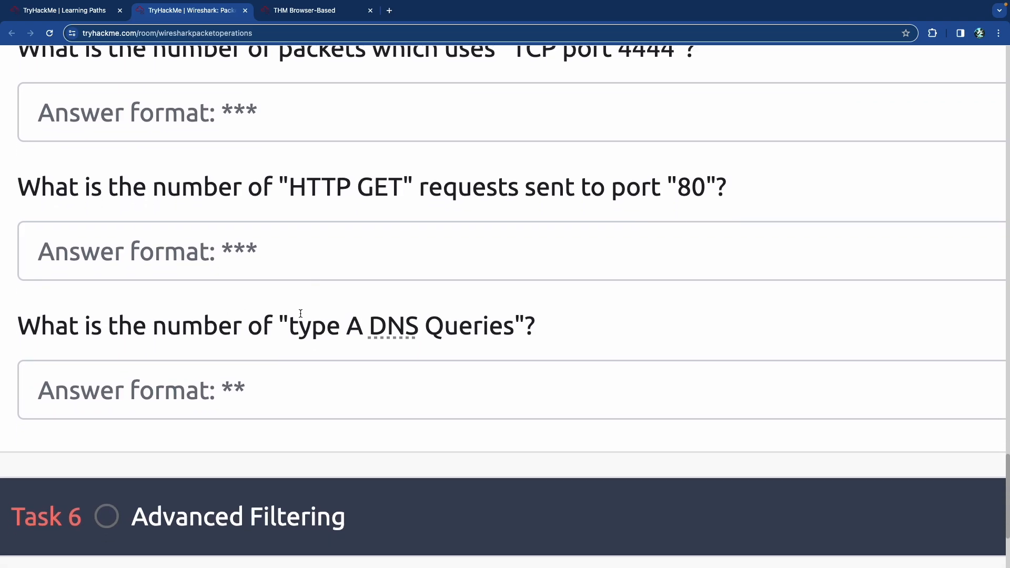
{"action": "scroll", "coordinate": [328, 297], "scroll_direction": "down", "scroll_amount": 5}
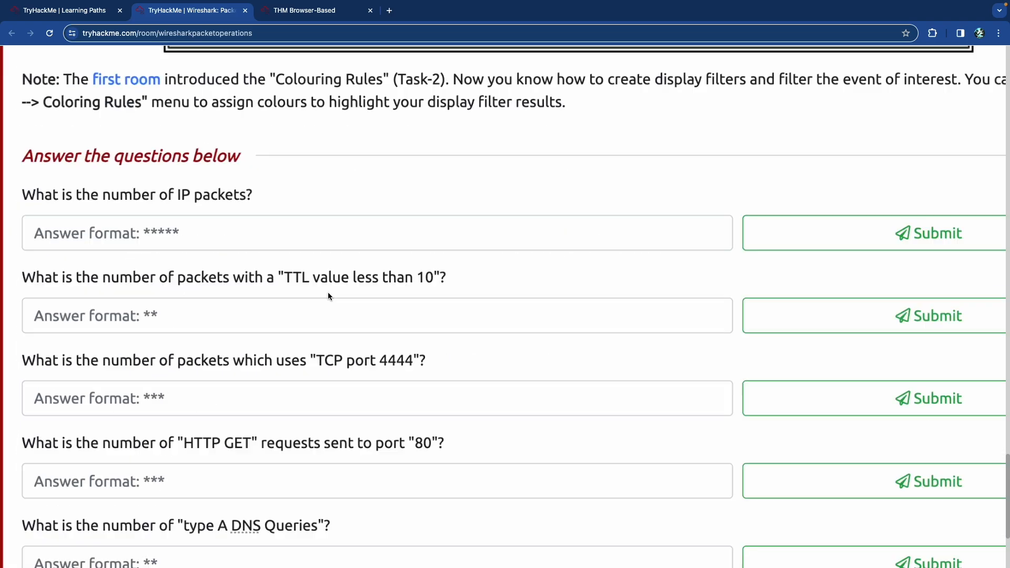
{"action": "scroll", "coordinate": [318, 313], "scroll_direction": "up", "scroll_amount": 2}
{"action": "scroll", "coordinate": [318, 313], "scroll_direction": "down", "scroll_amount": 2}
{"action": "scroll", "coordinate": [318, 313], "scroll_direction": "down", "scroll_amount": 1}
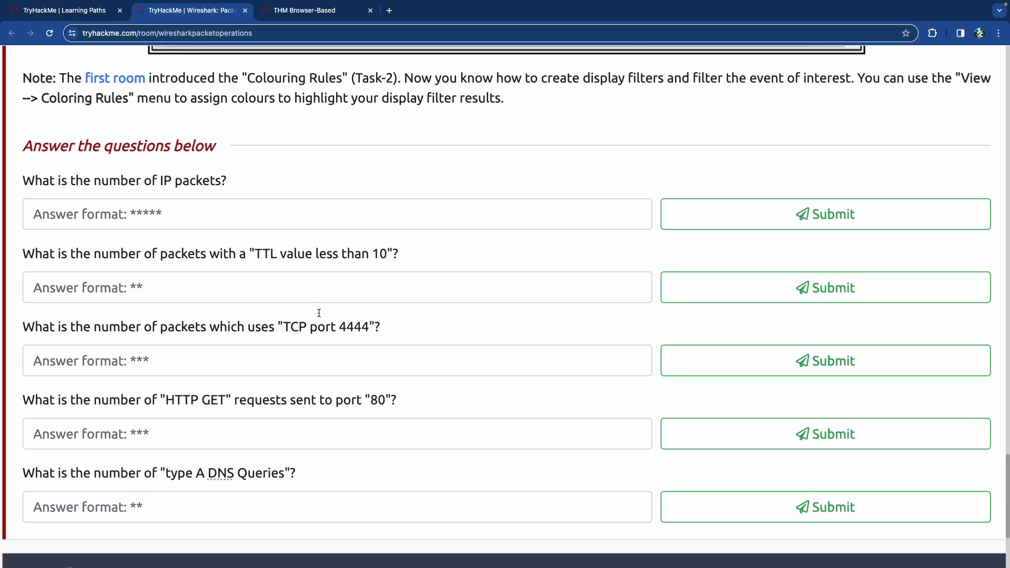
Step: Recheck the Display Filter Expression picture, then return to Wireshark and close the Display Filters list with OK
{"action": "scroll", "coordinate": [319, 313], "scroll_direction": "up", "scroll_amount": 3}
{"action": "scroll", "coordinate": [319, 313], "scroll_direction": "up", "scroll_amount": 9}
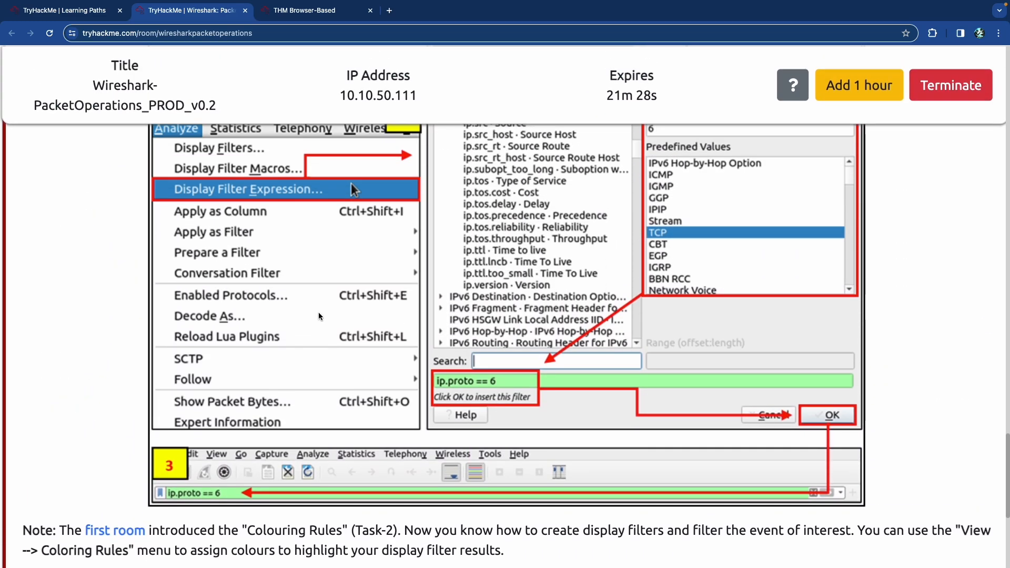
{"action": "scroll", "coordinate": [324, 310], "scroll_direction": "down", "scroll_amount": 1}
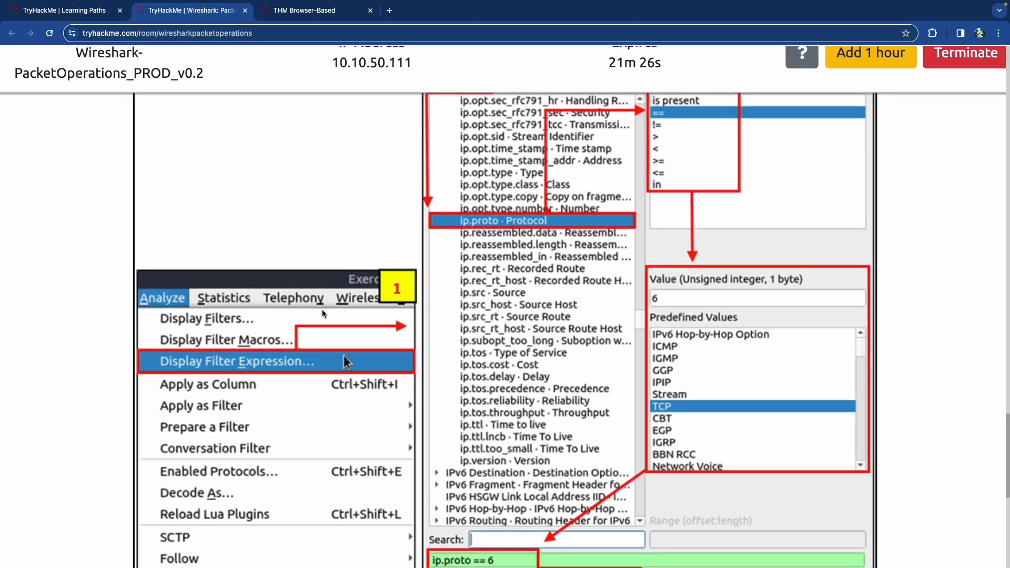
{"action": "scroll", "coordinate": [323, 310], "scroll_direction": "down", "scroll_amount": 5}
{"action": "key", "text": "ctrl+Tab"}
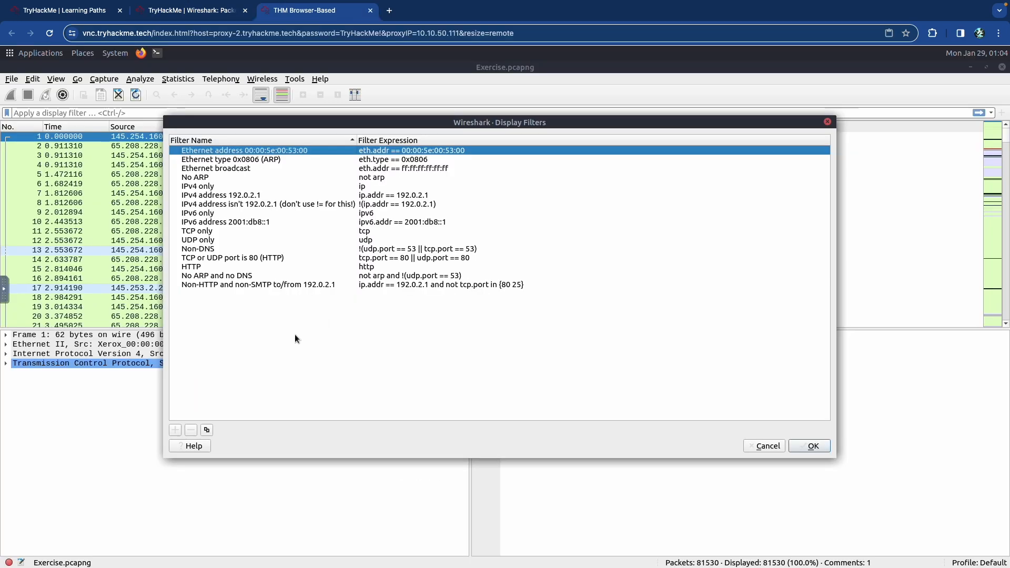
{"action": "left_click", "coordinate": [799, 446]}
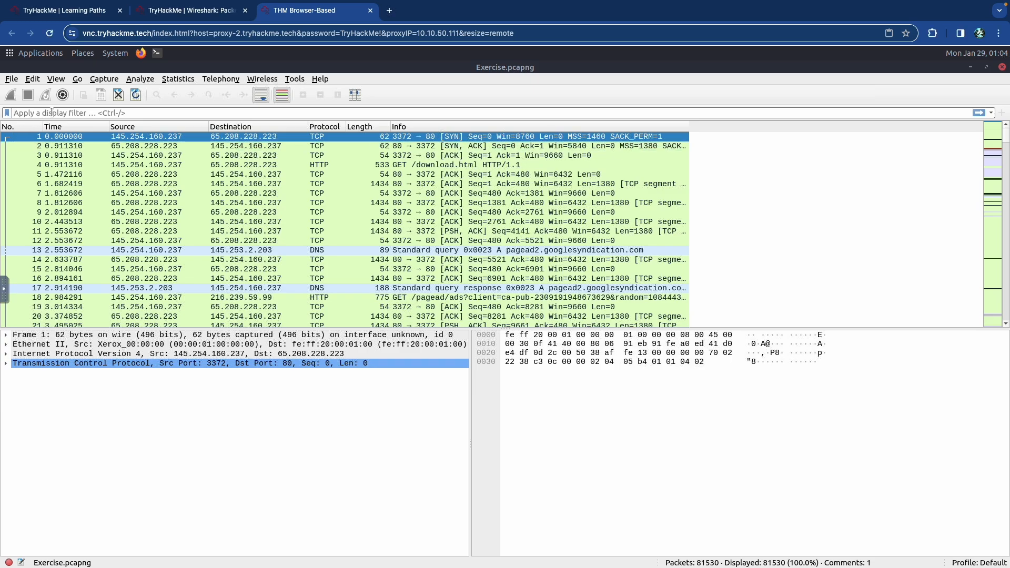
Step: Filter the capture to IP packets with the display filter ip
{"action": "type", "text": "i"}
{"action": "key", "text": "BackSpace"}
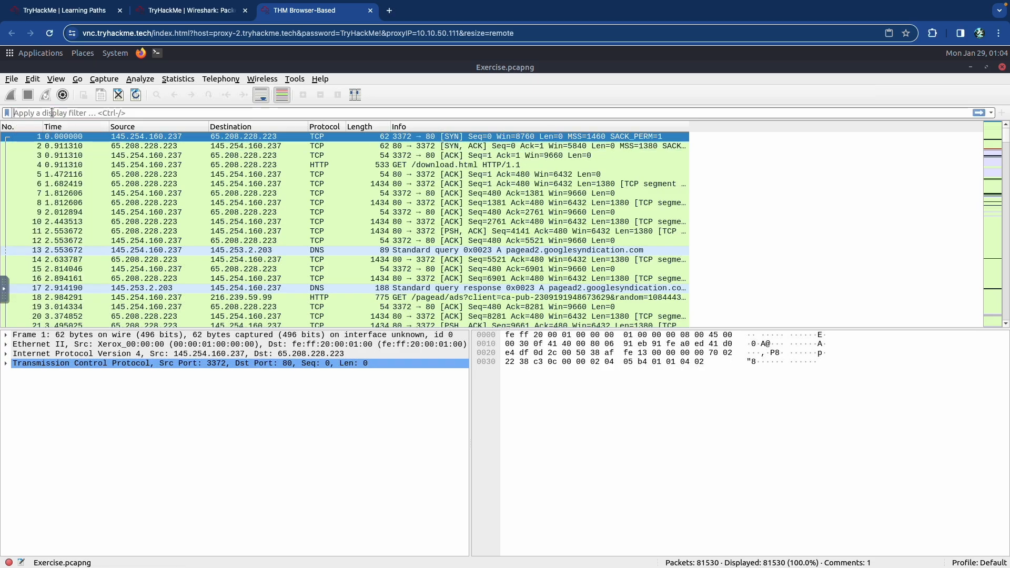
{"action": "type", "text": "ip"}
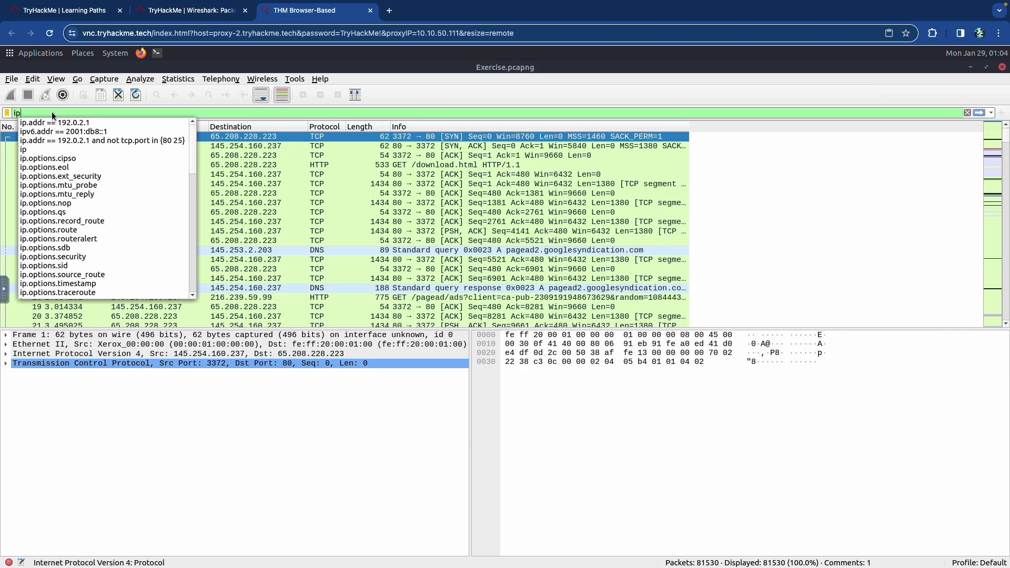
{"action": "key", "text": "Return"}
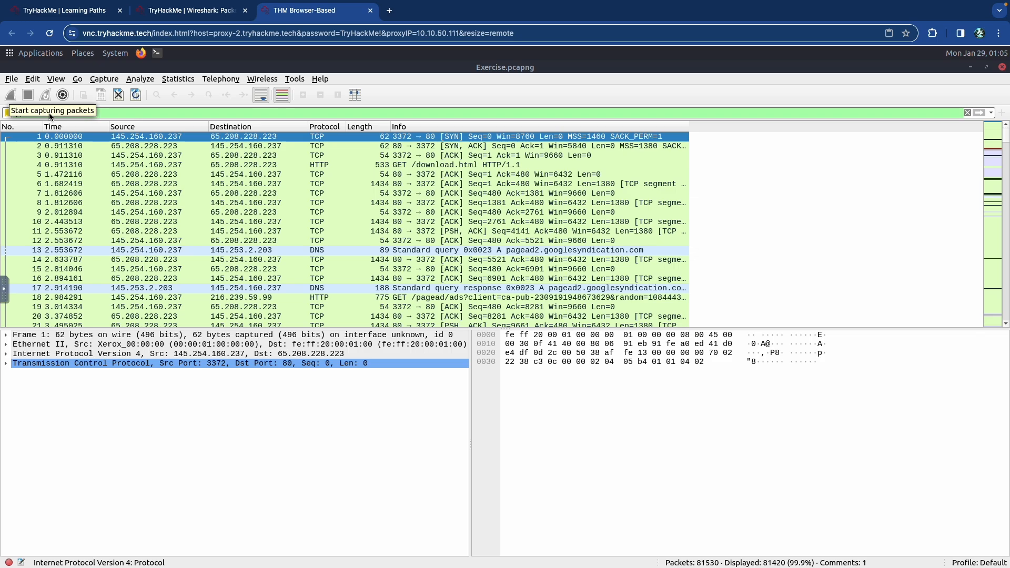
Step: Filter the capture to packets with a time-to-live below 10 using ip.ttl < 10
{"action": "type", "text": "ip.ttl"}
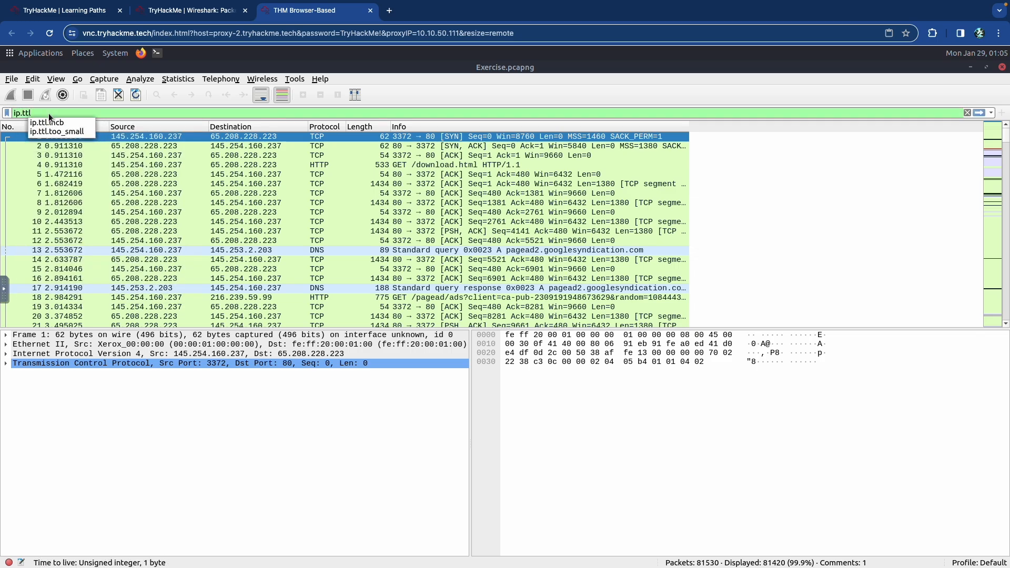
{"action": "type", "text": " <"}
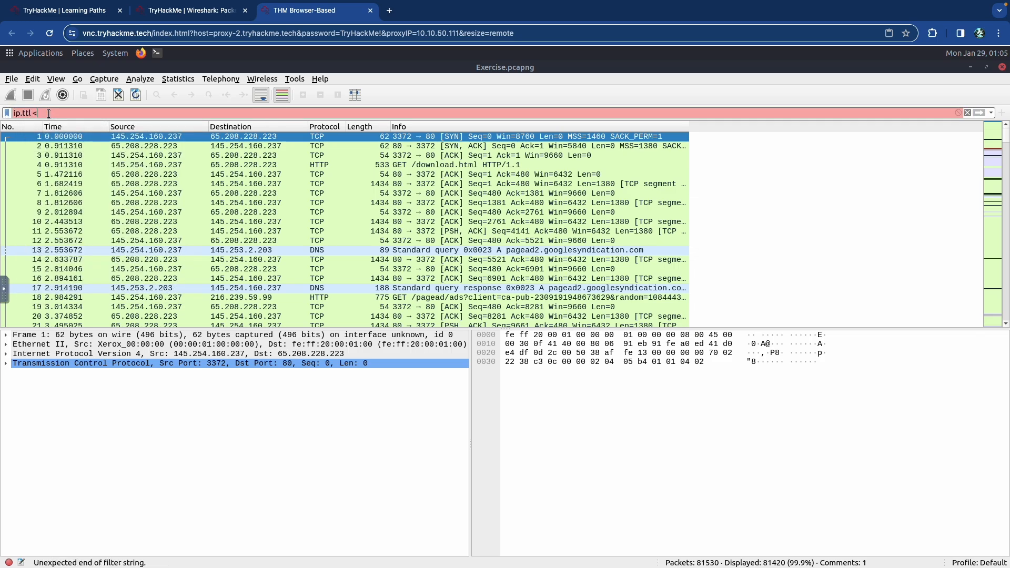
{"action": "type", "text": " 10"}
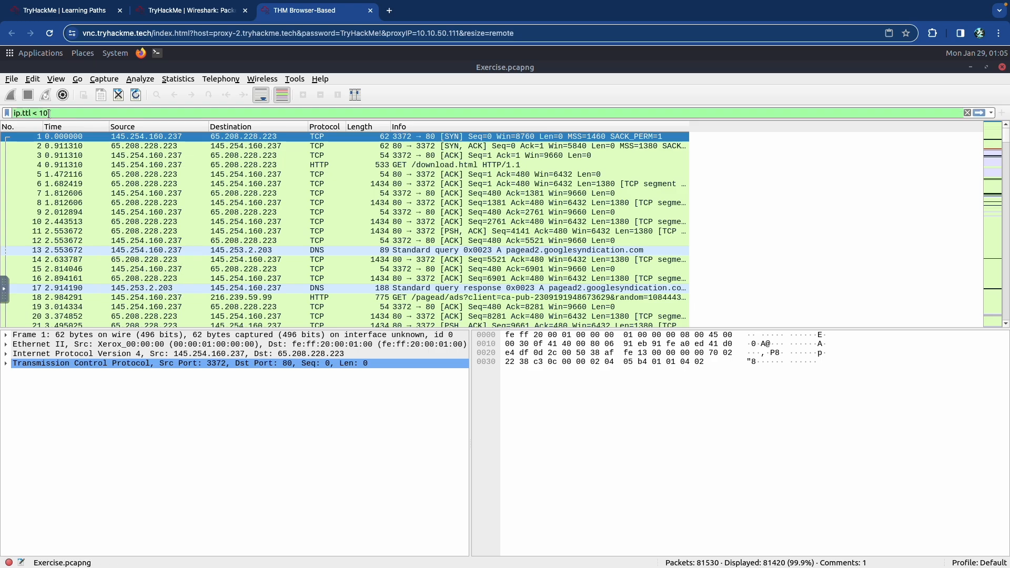
{"action": "key", "text": "Return"}
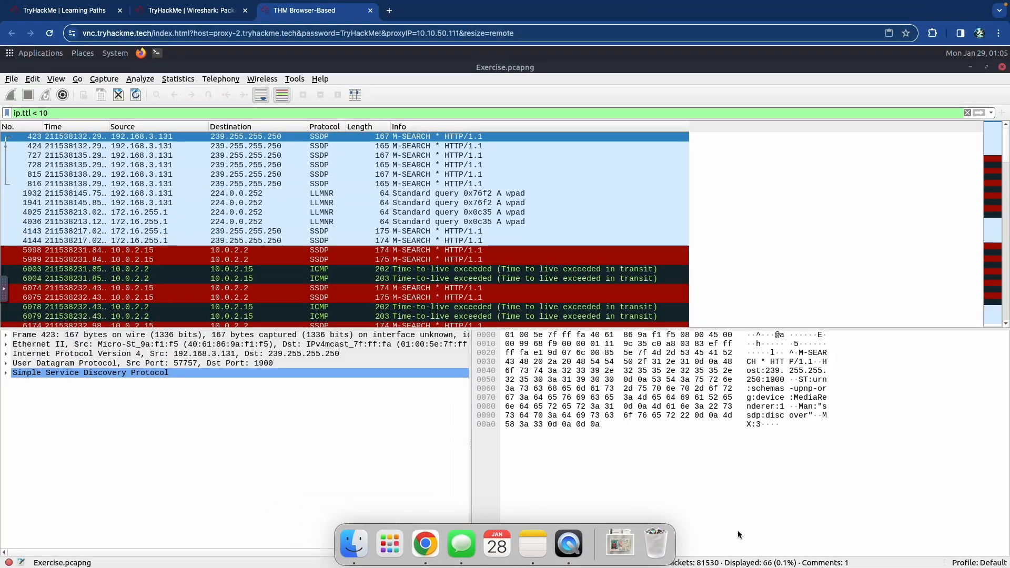
Step: Restore the capture window to its smaller size and filter for TCP port 4444 traffic with tcp.port == 4444
{"action": "left_click", "coordinate": [986, 67]}
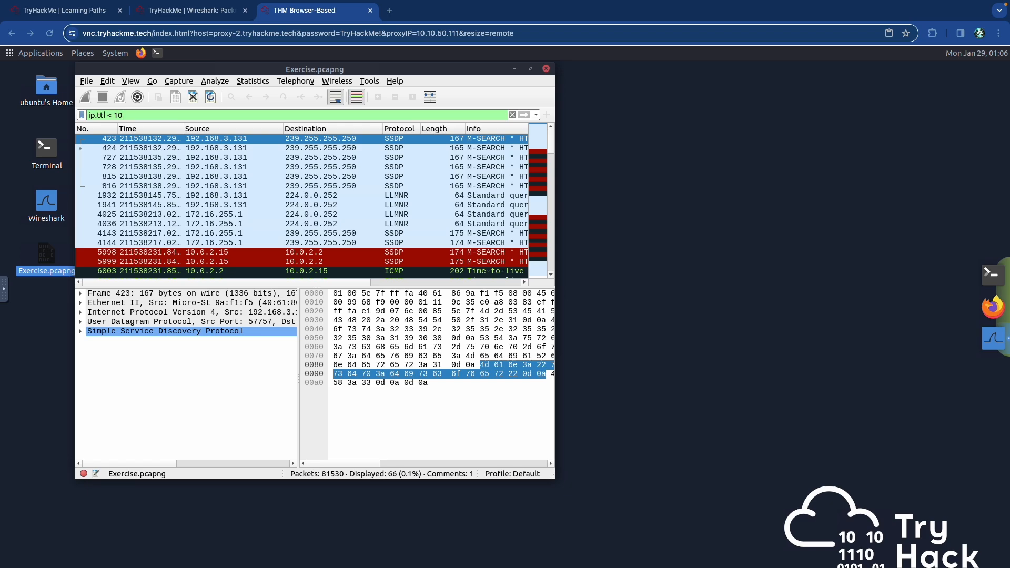
{"action": "triple_click", "coordinate": [138, 114]}
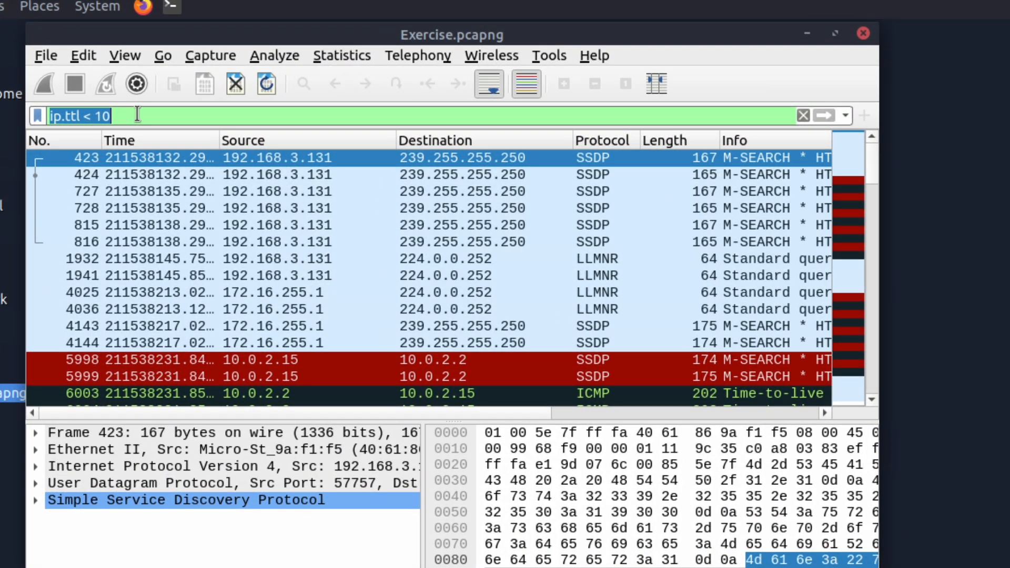
{"action": "type", "text": "tcp =="}
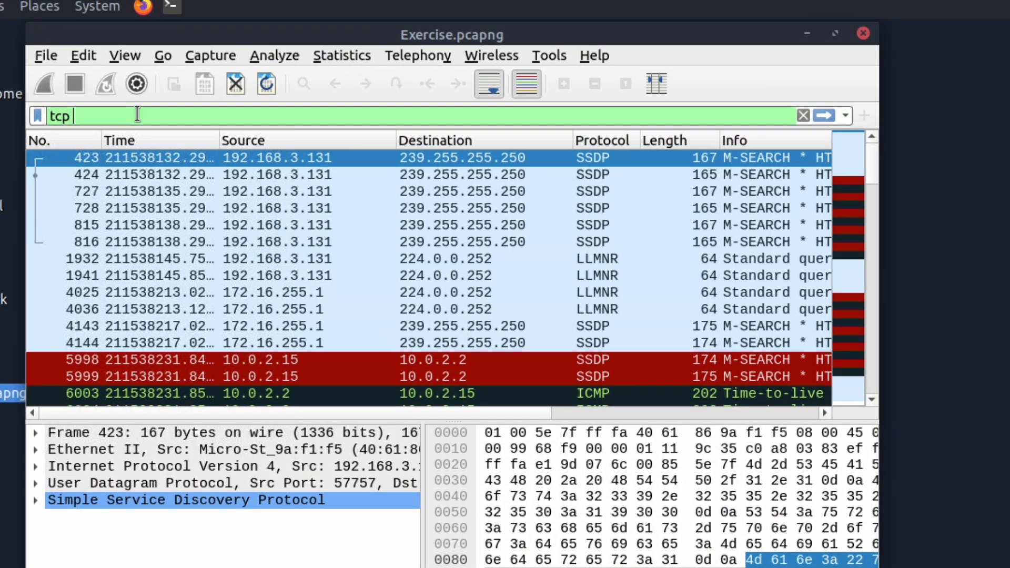
{"action": "type", "text": " 4444"}
{"action": "key", "text": "Return"}
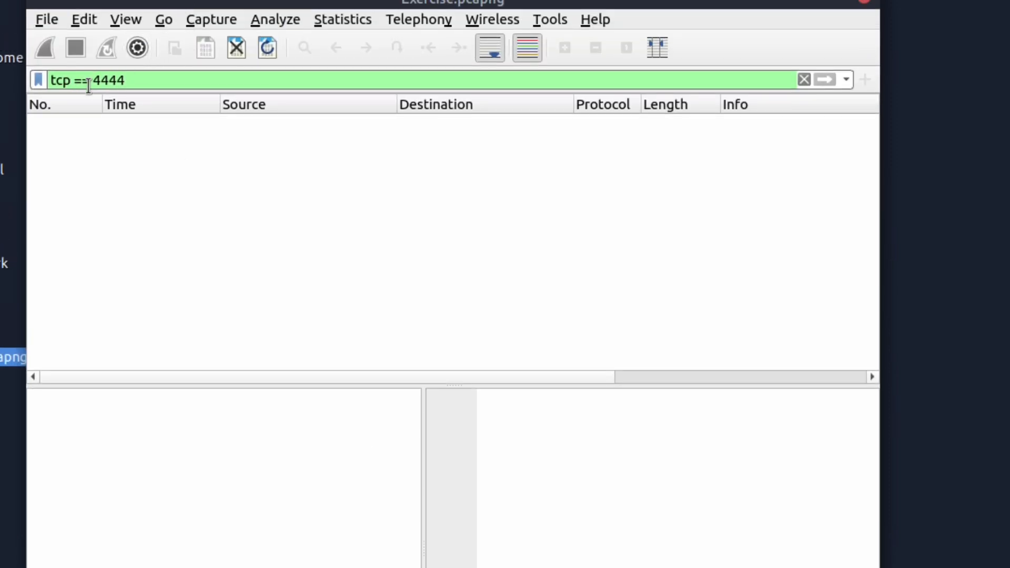
{"action": "type", "text": ".port"}
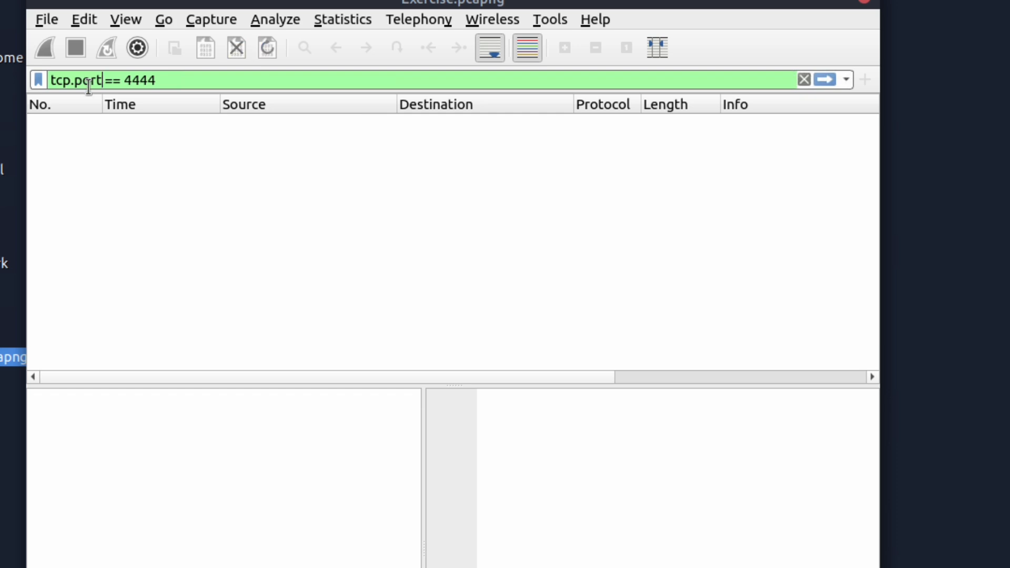
{"action": "key", "text": "Return"}
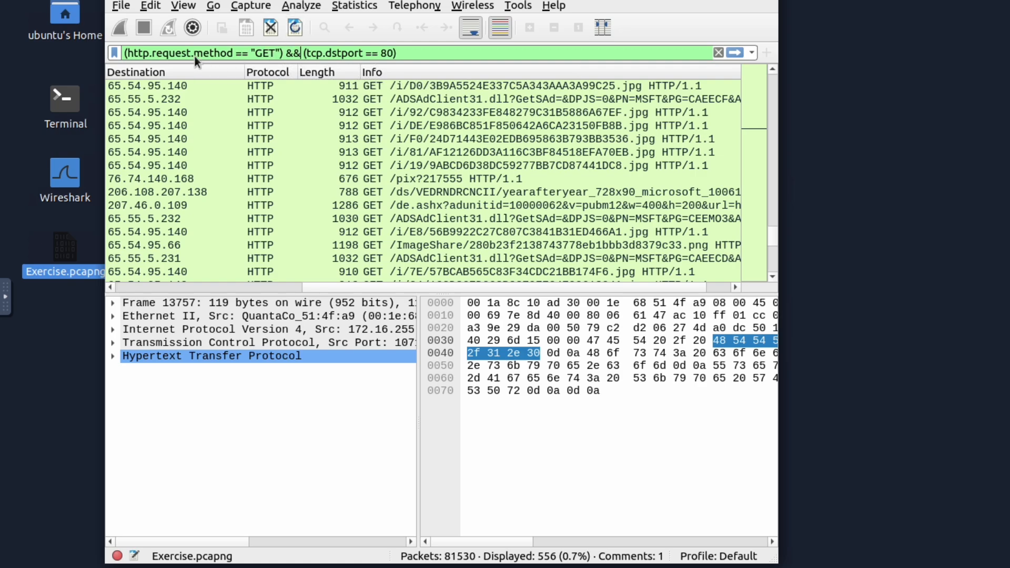
Step: Apply the filter (http.request.method == "GET") && (tcp.dstport == 80) to show HTTP GET requests sent to port 80
{"action": "left_click_drag", "start_coordinate": [134, 52], "coordinate": [193, 53]}
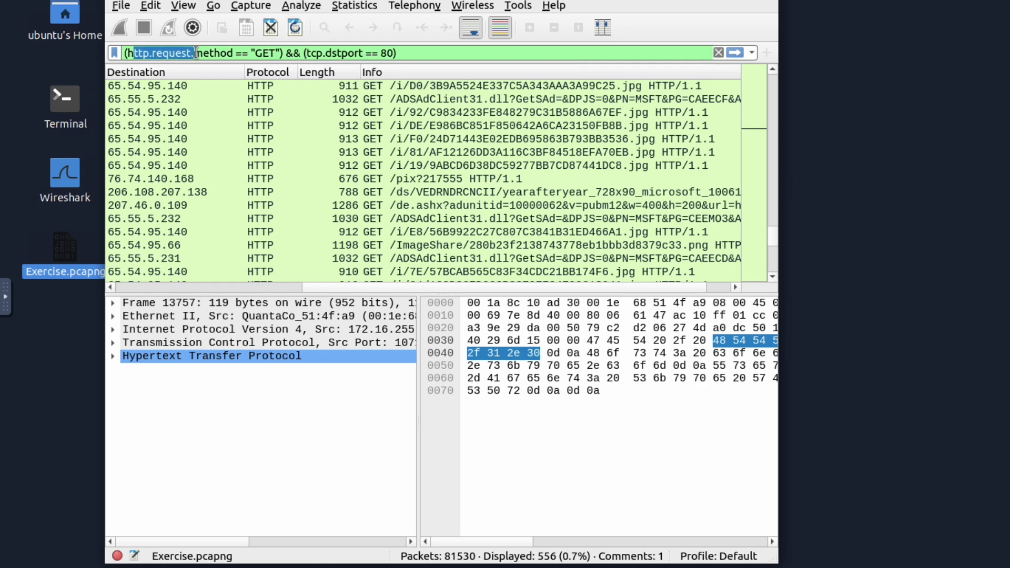
{"action": "left_click", "coordinate": [196, 54]}
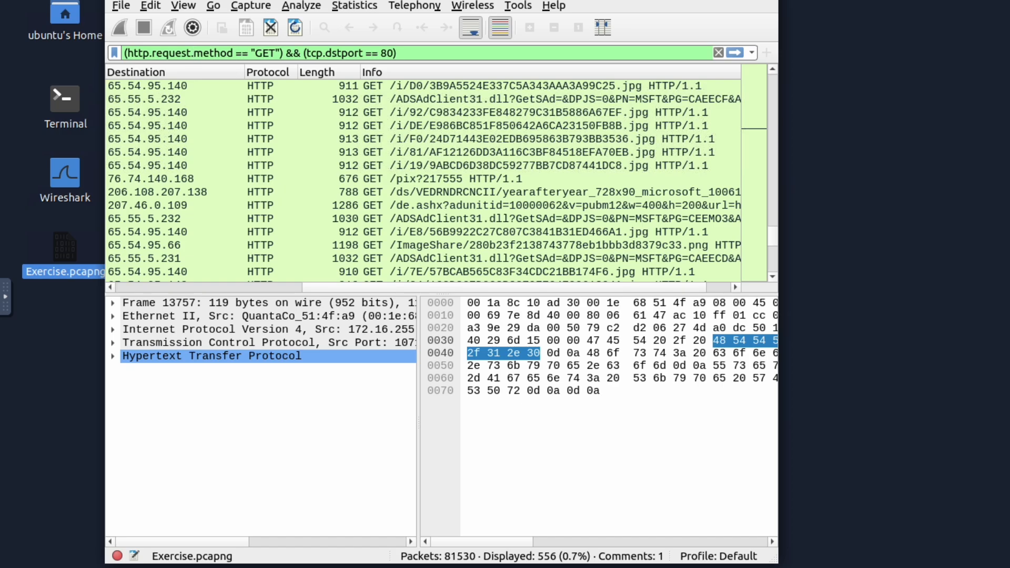
{"action": "left_click", "coordinate": [411, 52]}
{"action": "key", "text": "Return"}
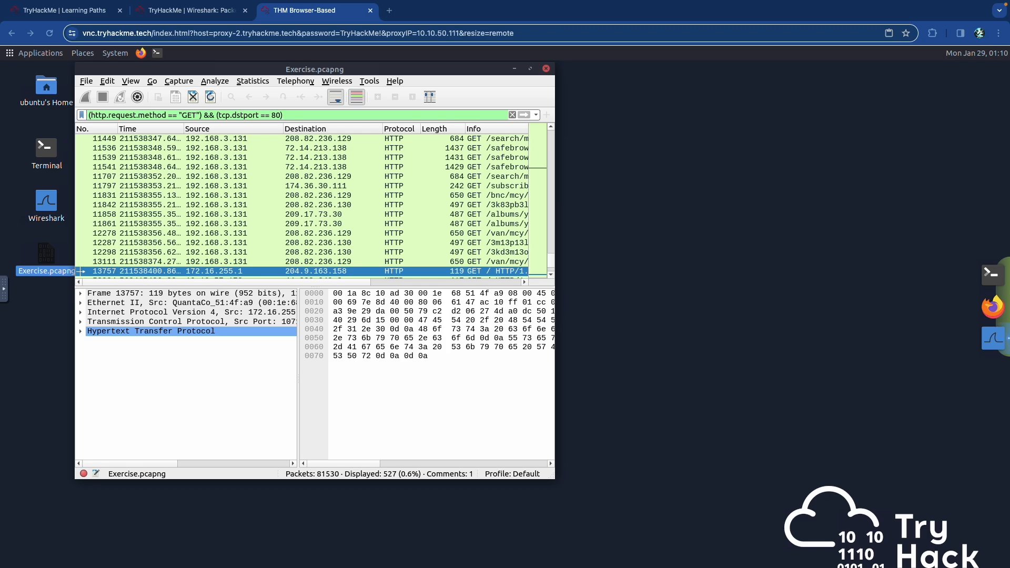
Step: Replace the display filter with dns.qry.type == 1 to show type A DNS packets
{"action": "triple_click", "coordinate": [227, 116]}
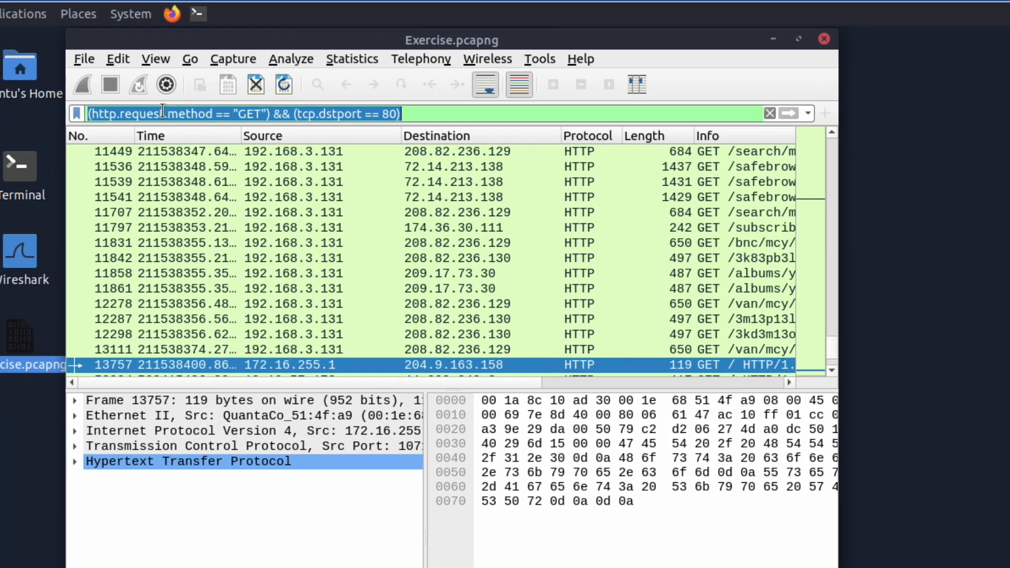
{"action": "type", "text": "dns.q"}
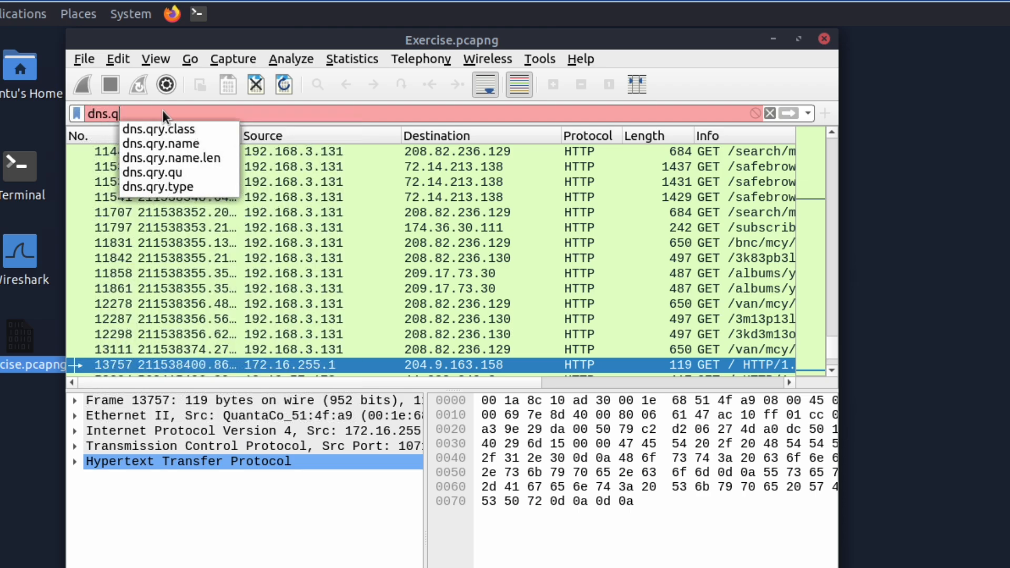
{"action": "type", "text": "ry.t"}
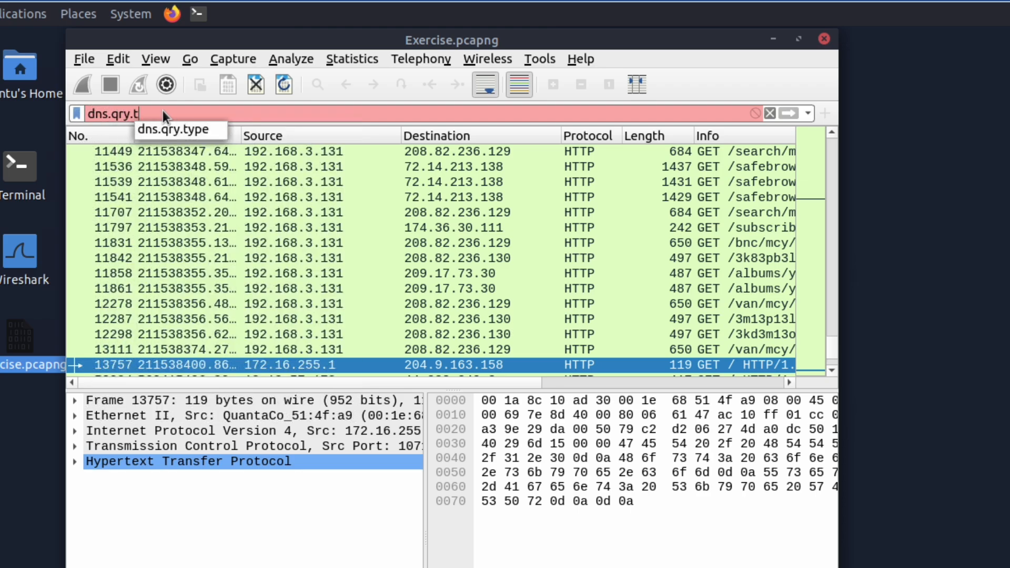
{"action": "type", "text": "ype =="}
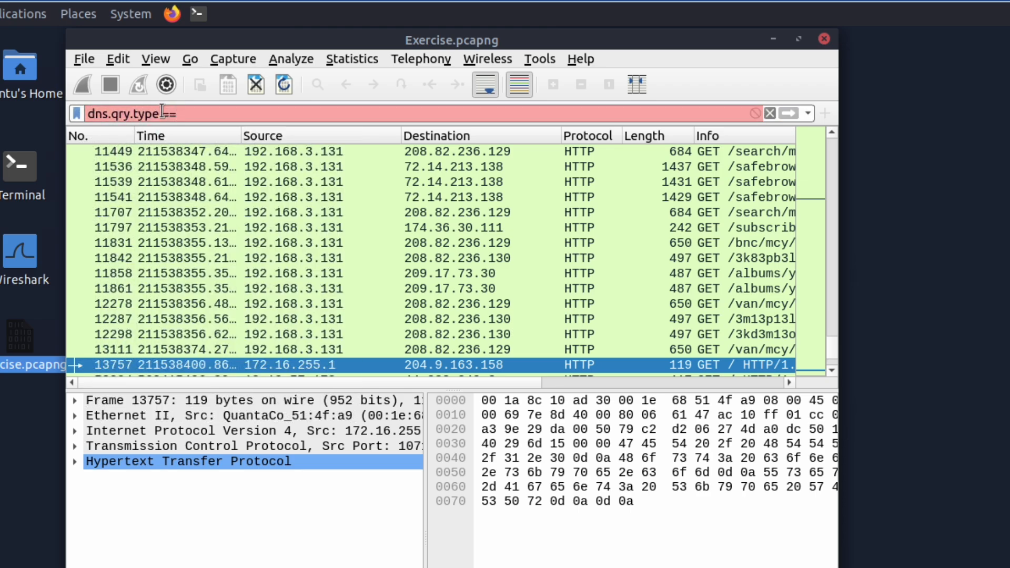
{"action": "type", "text": " 1"}
{"action": "key", "text": "Return"}
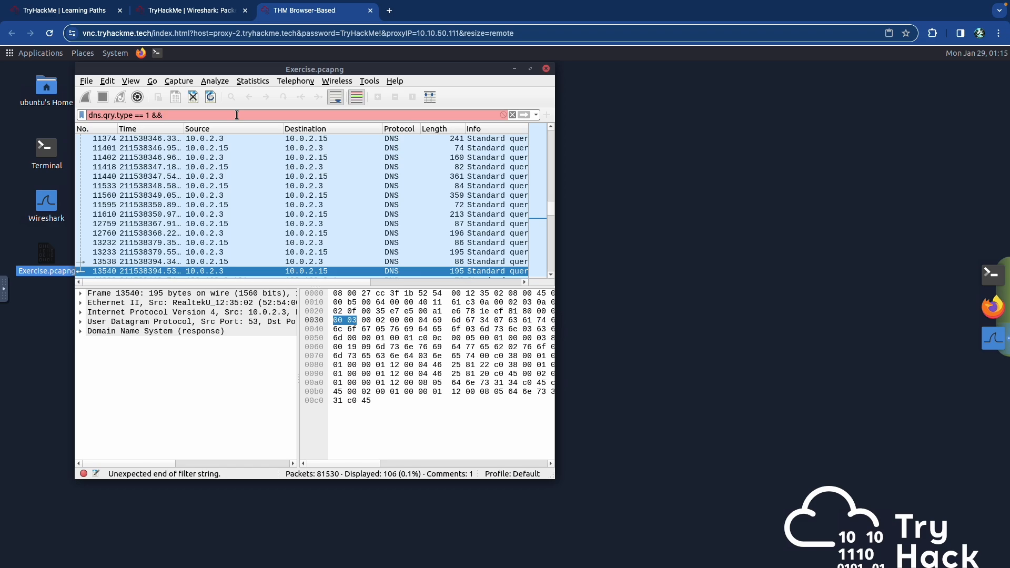
Step: Extend the DNS filter to dns.qry.type == 1 && dns.flags.response == 1 and apply it
{"action": "type", "text": "dns"}
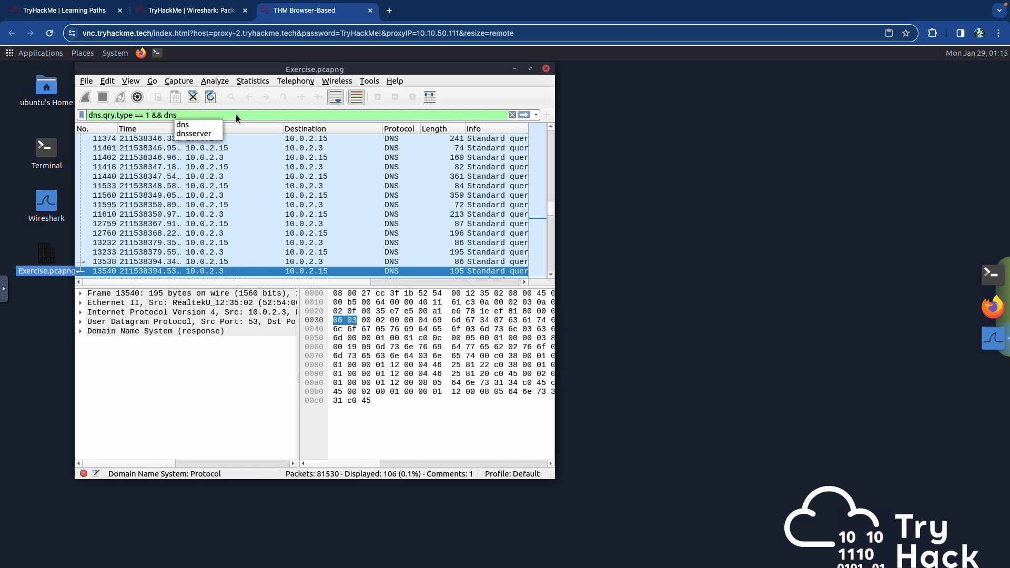
{"action": "type", "text": ".f"}
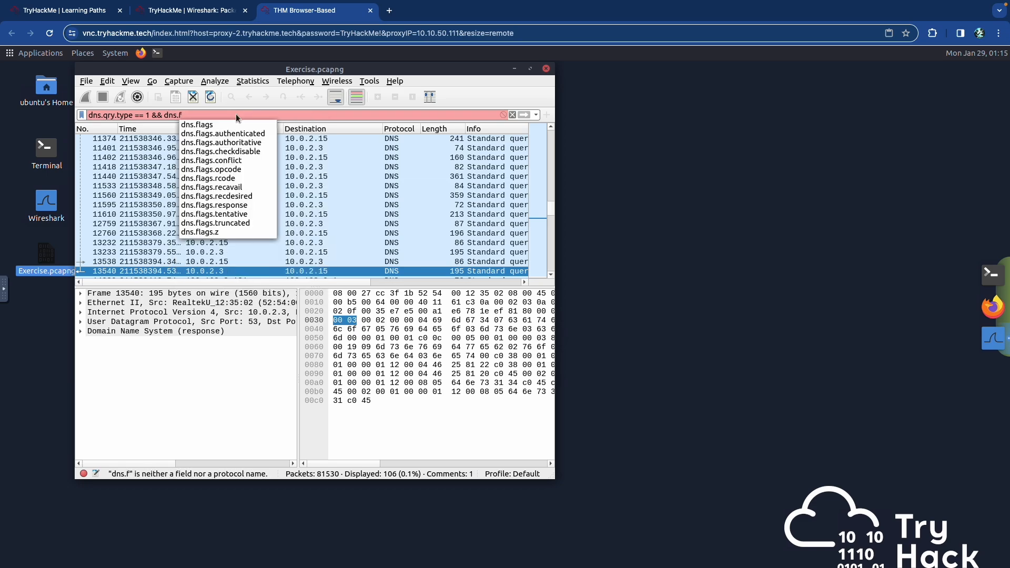
{"action": "type", "text": "lags.response"}
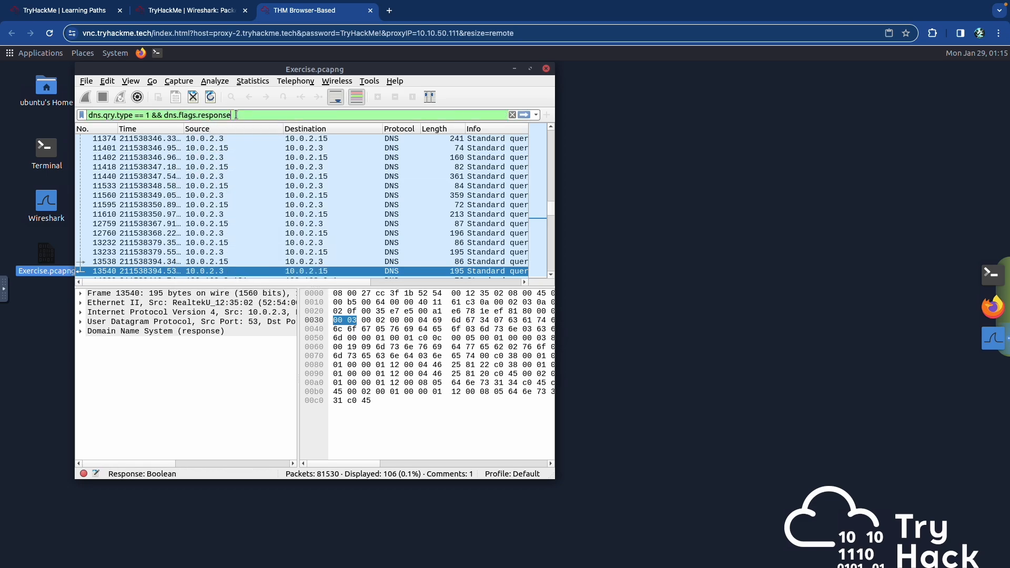
{"action": "type", "text": " =="}
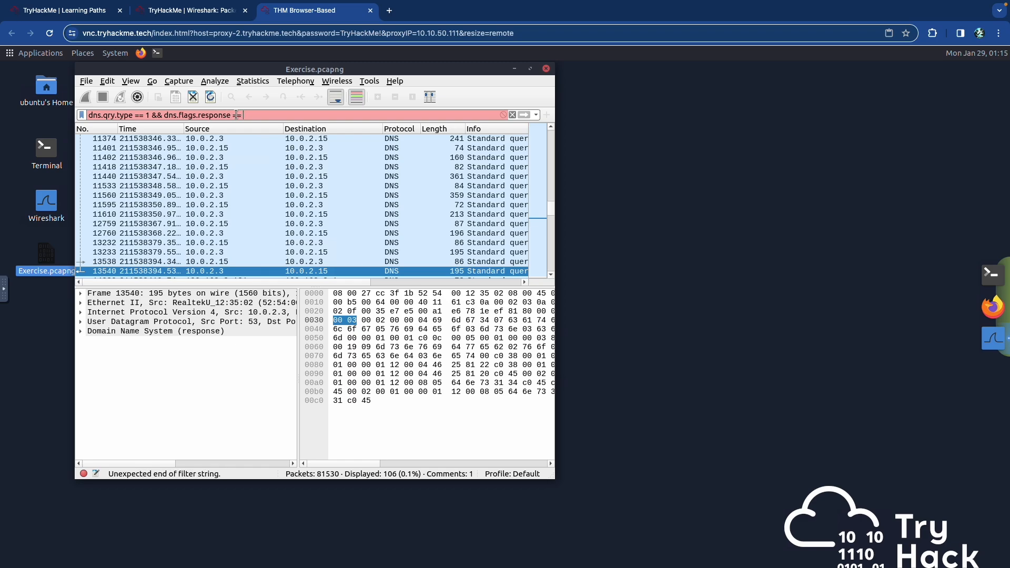
{"action": "type", "text": " 1"}
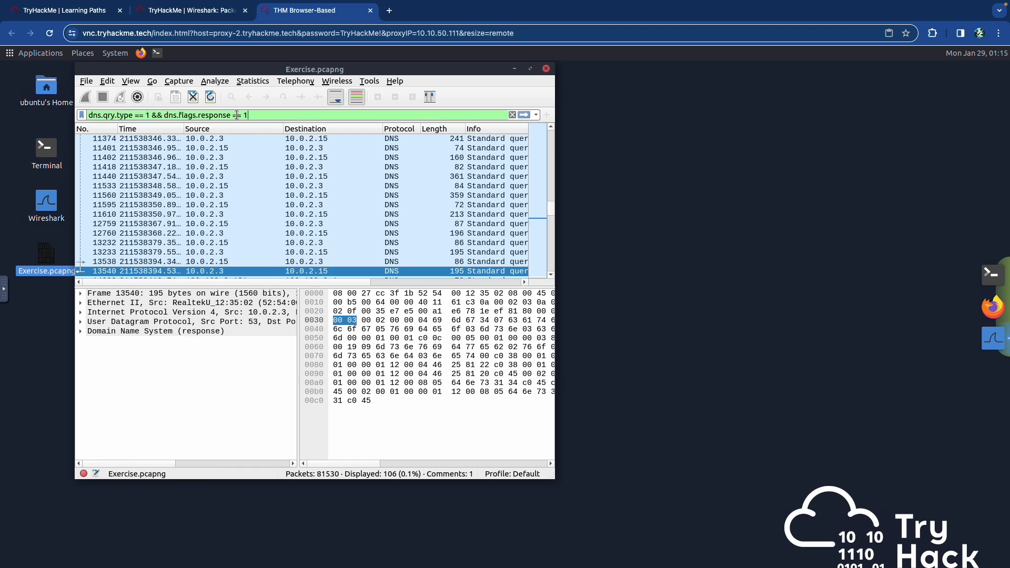
{"action": "key", "text": "Return"}
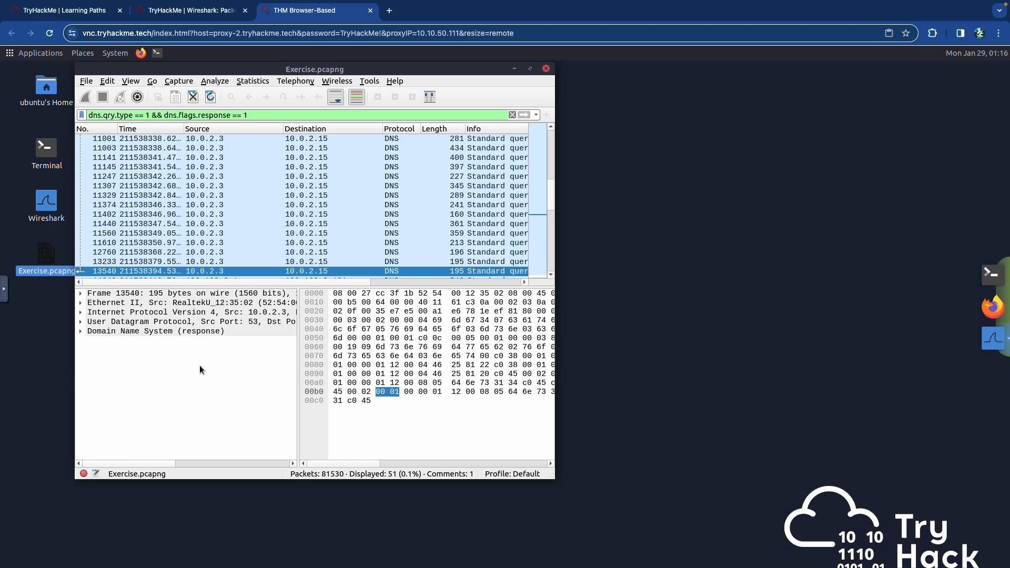
Step: Switch to the TryHackMe room page, review the protocol filter questions and reload the page
{"action": "key", "text": "ctrl+shift+Tab"}
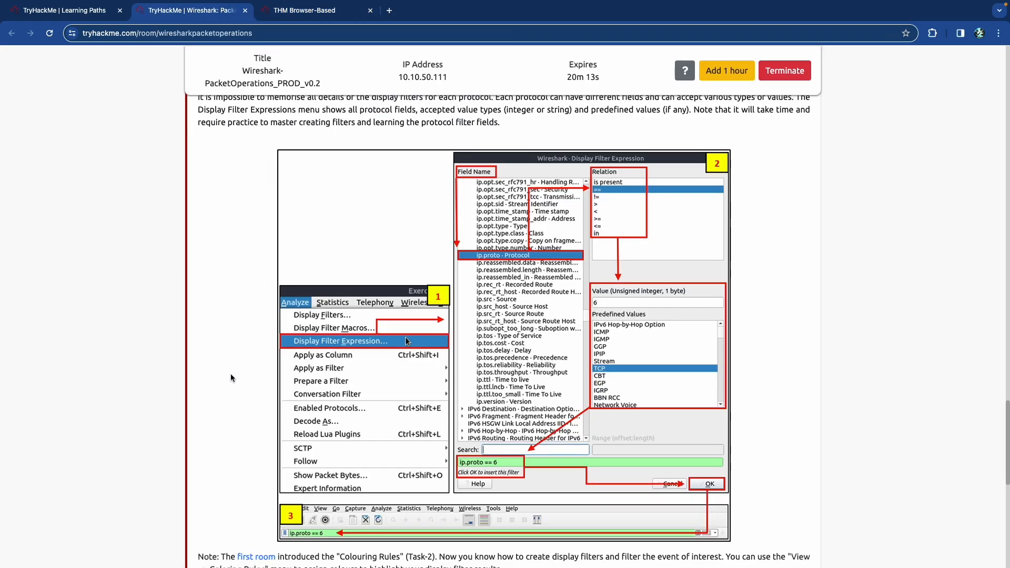
{"action": "scroll", "coordinate": [235, 364], "scroll_direction": "down", "scroll_amount": 10}
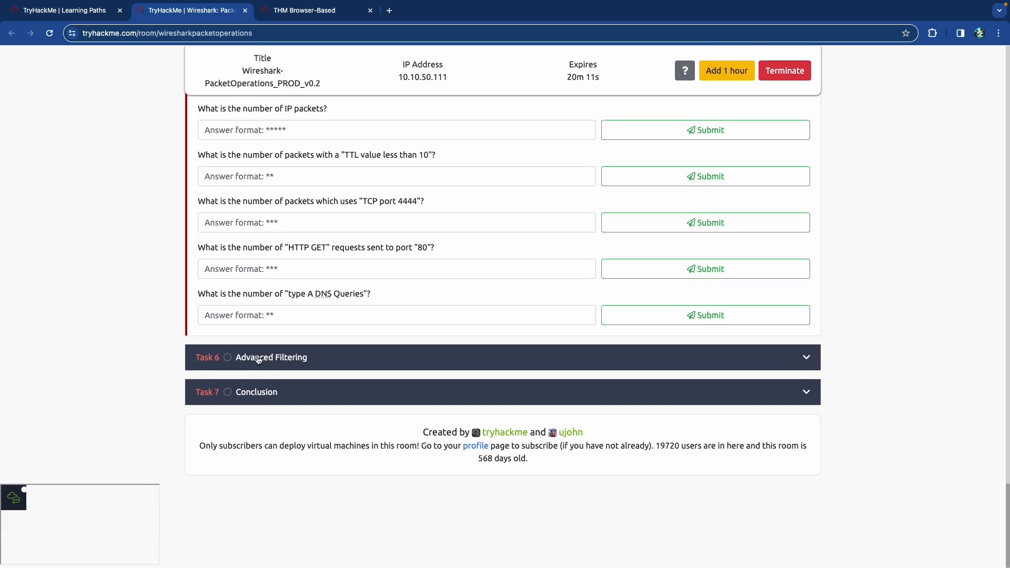
{"action": "scroll", "coordinate": [260, 357], "scroll_direction": "up", "scroll_amount": 3}
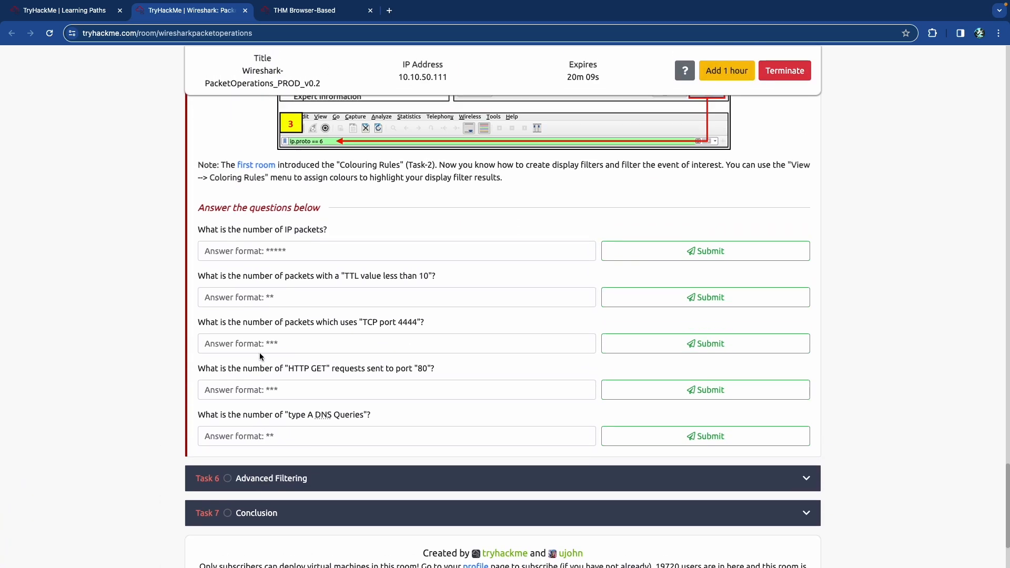
{"action": "key", "text": "super+r"}
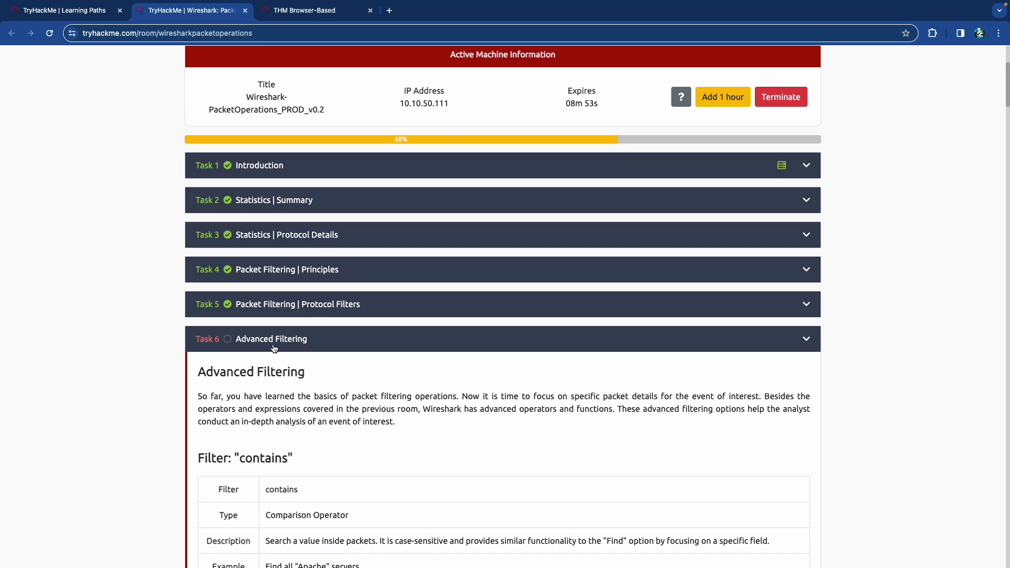
Step: Read the Task 6 Advanced Filtering introduction and the start of its "contains" filter section
{"action": "scroll", "coordinate": [284, 331], "scroll_direction": "down", "scroll_amount": 3}
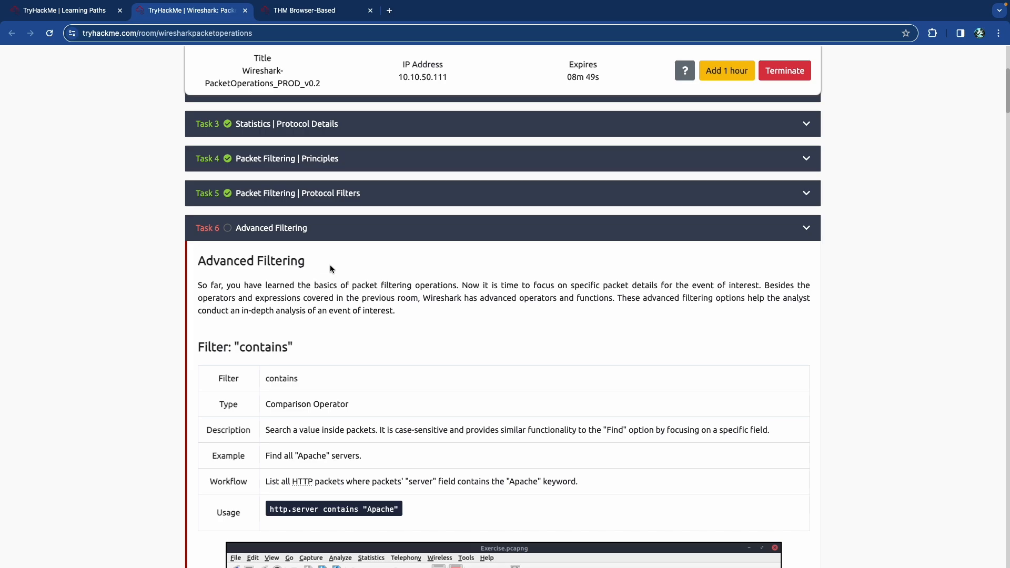
{"action": "scroll", "coordinate": [359, 271], "scroll_direction": "down", "scroll_amount": 1}
{"action": "scroll", "coordinate": [361, 273], "scroll_direction": "up", "scroll_amount": 5}
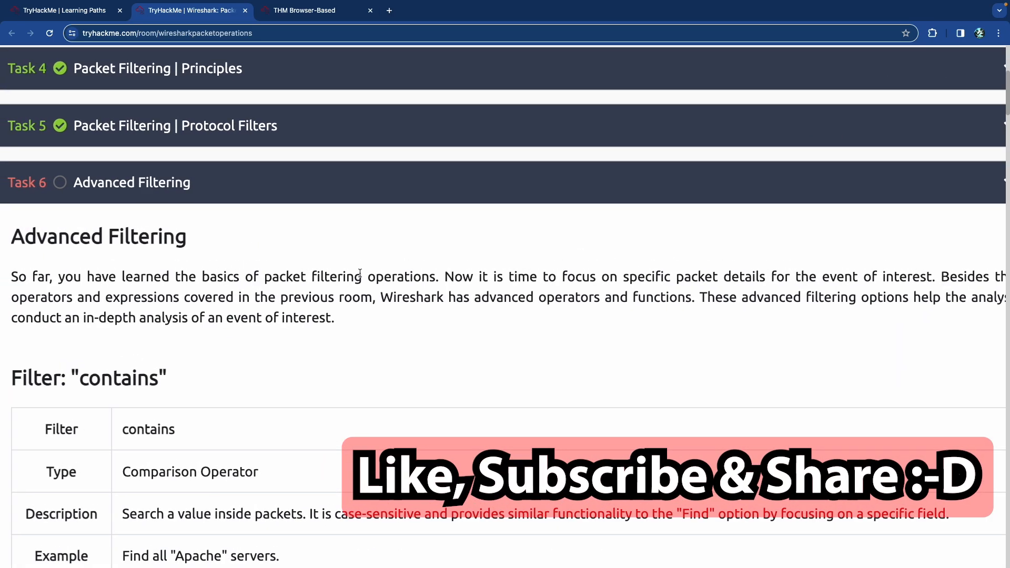
{"action": "scroll", "coordinate": [360, 273], "scroll_direction": "down", "scroll_amount": 1}
{"action": "scroll", "coordinate": [360, 273], "scroll_direction": "right", "scroll_amount": 1}
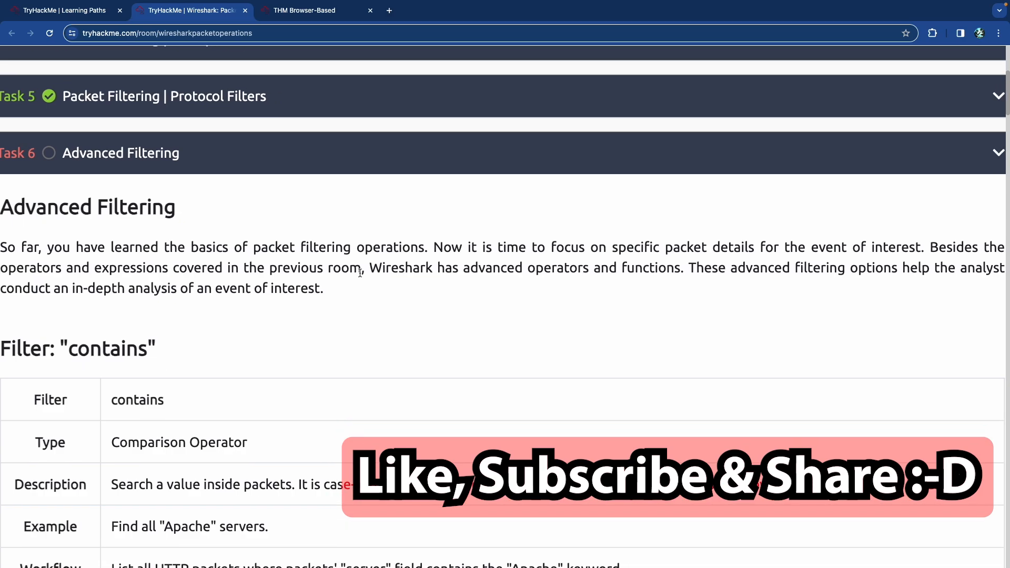
{"action": "scroll", "coordinate": [360, 273], "scroll_direction": "right", "scroll_amount": 1}
{"action": "scroll", "coordinate": [360, 273], "scroll_direction": "right", "scroll_amount": 1}
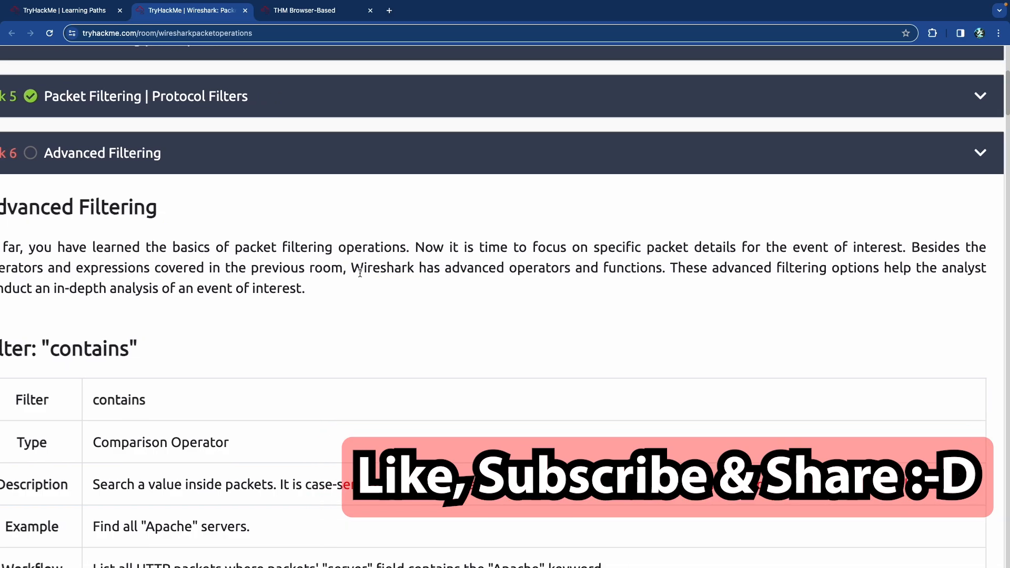
Step: Read the Advanced Filtering introduction and look over the whole "contains" filter table
{"action": "scroll", "coordinate": [360, 273], "scroll_direction": "left", "scroll_amount": 1}
{"action": "scroll", "coordinate": [360, 273], "scroll_direction": "right", "scroll_amount": 1}
{"action": "scroll", "coordinate": [360, 273], "scroll_direction": "left", "scroll_amount": 1}
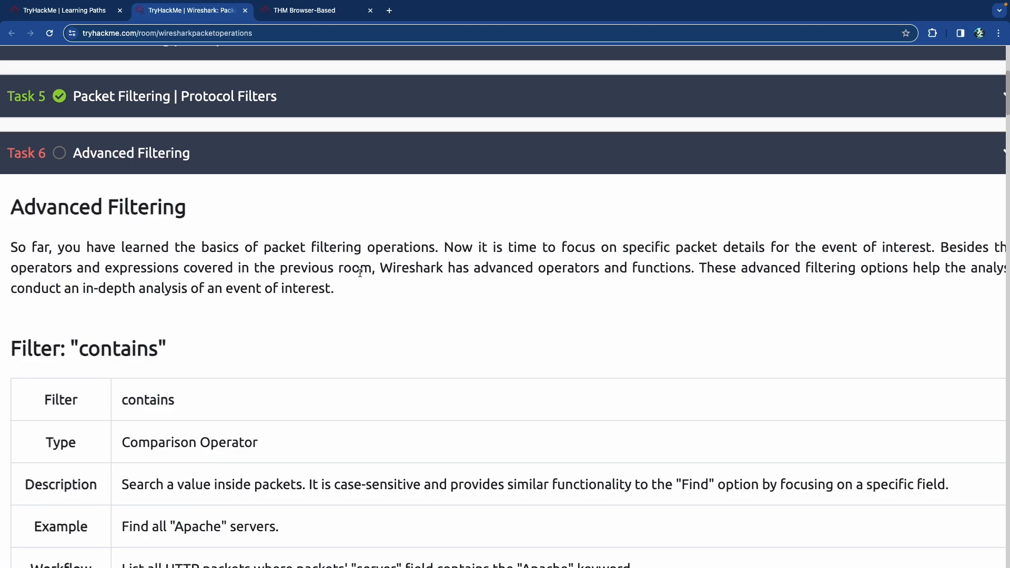
{"action": "scroll", "coordinate": [360, 273], "scroll_direction": "down", "scroll_amount": 3}
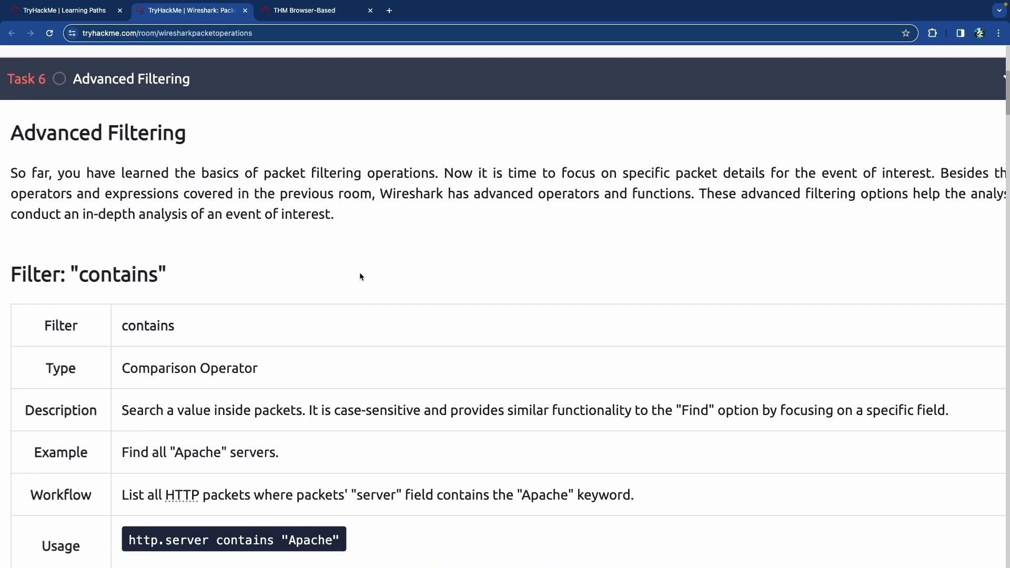
{"action": "scroll", "coordinate": [360, 275], "scroll_direction": "right", "scroll_amount": 1}
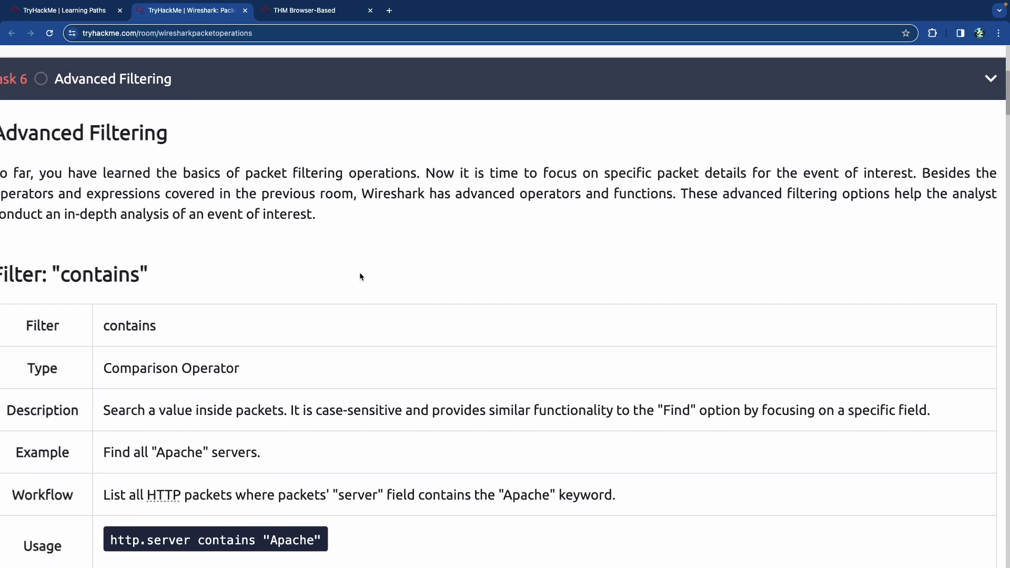
{"action": "scroll", "coordinate": [359, 276], "scroll_direction": "down", "scroll_amount": 1}
{"action": "scroll", "coordinate": [360, 276], "scroll_direction": "right", "scroll_amount": 1}
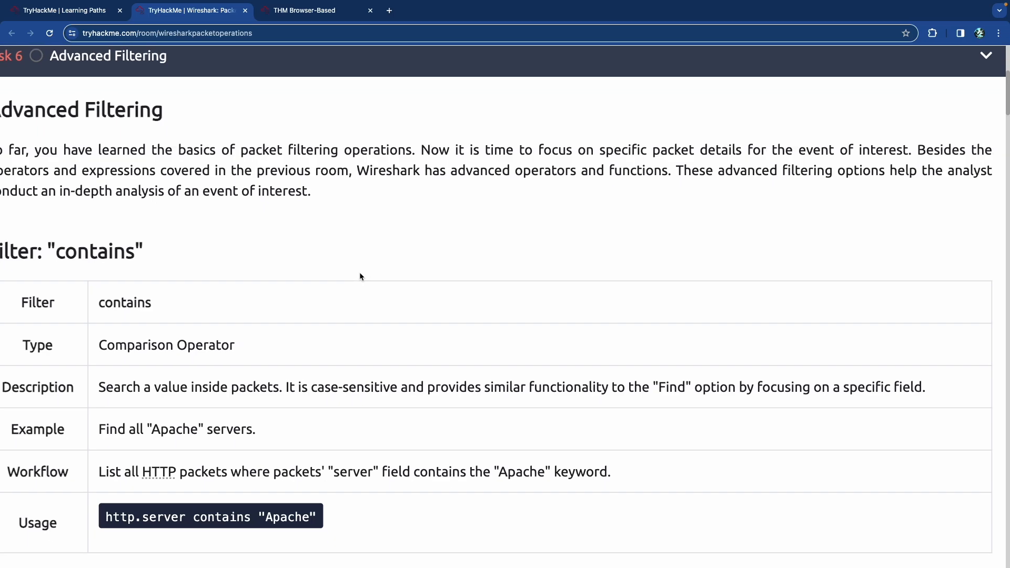
{"action": "scroll", "coordinate": [360, 277], "scroll_direction": "left", "scroll_amount": 2}
{"action": "scroll", "coordinate": [360, 276], "scroll_direction": "down", "scroll_amount": 1}
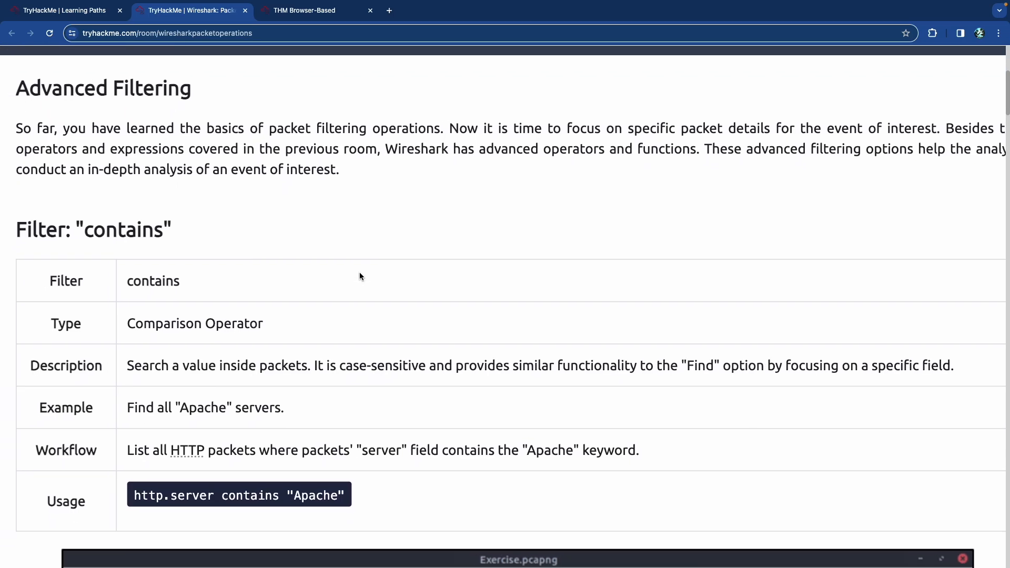
{"action": "scroll", "coordinate": [360, 276], "scroll_direction": "down", "scroll_amount": 1}
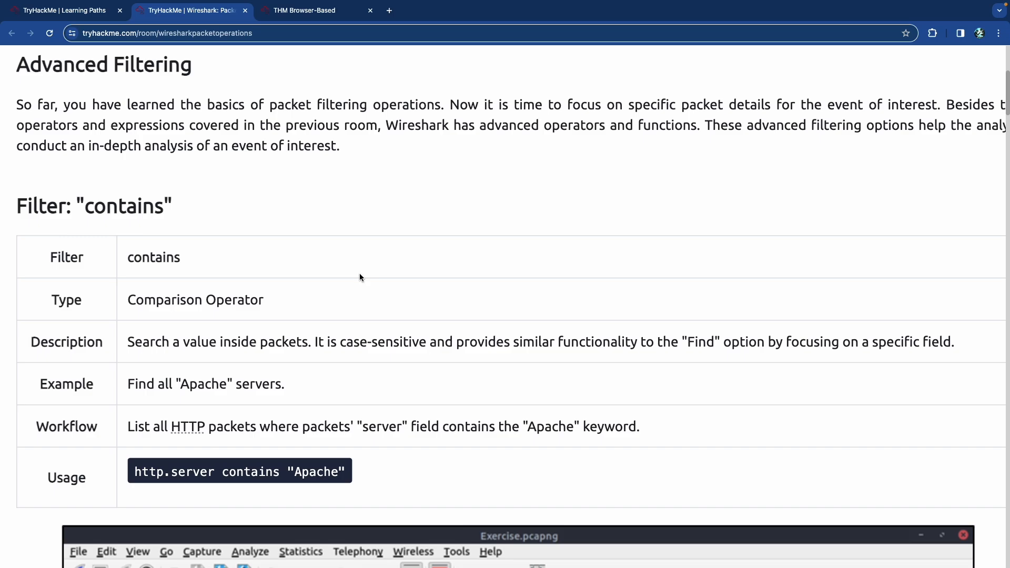
{"action": "scroll", "coordinate": [360, 276], "scroll_direction": "down", "scroll_amount": 3}
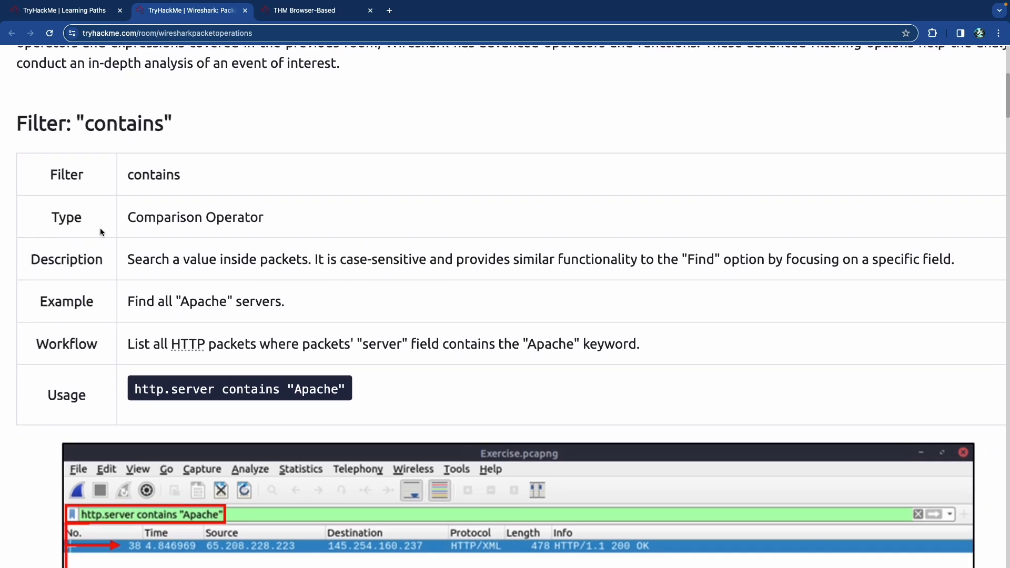
Step: Read the Type, Description and Example rows of the "contains" filter table, highlighting the operator type and case-sensitivity text
{"action": "double_click", "coordinate": [66, 217]}
{"action": "left_click_drag", "start_coordinate": [128, 220], "coordinate": [241, 222]}
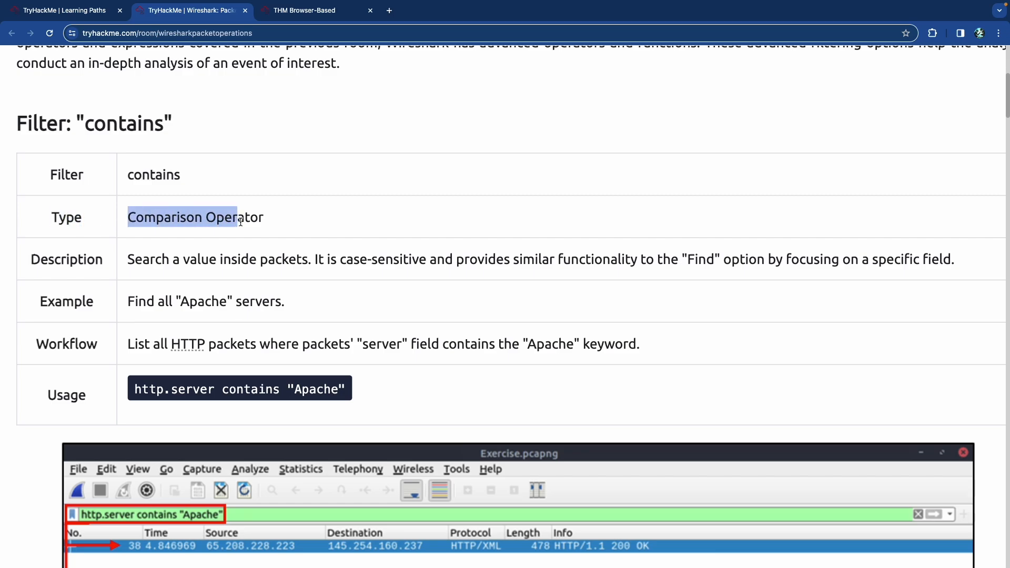
{"action": "left_click", "coordinate": [241, 221]}
{"action": "double_click", "coordinate": [79, 262]}
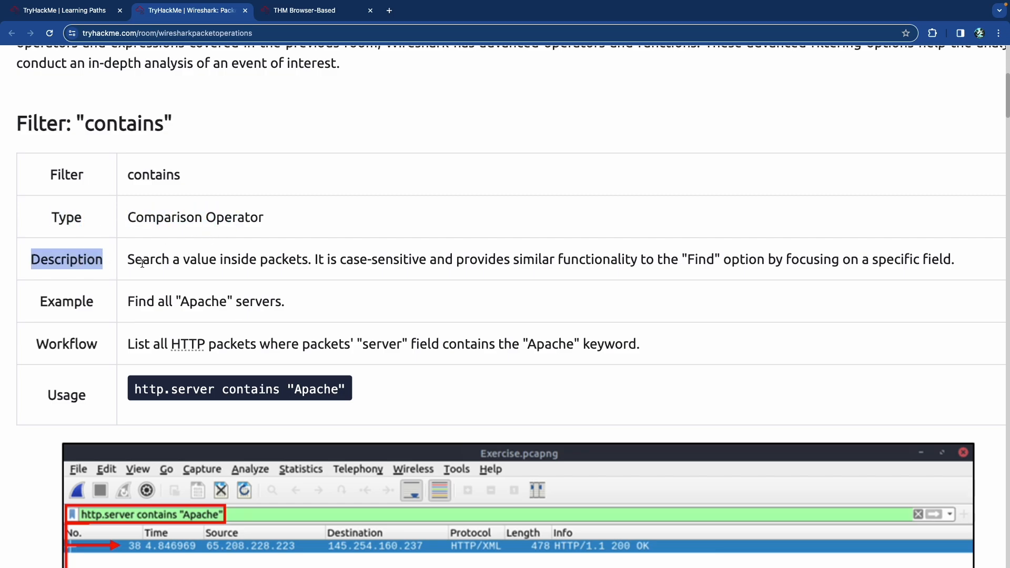
{"action": "left_click_drag", "start_coordinate": [142, 263], "coordinate": [338, 262]}
{"action": "left_click", "coordinate": [335, 260]}
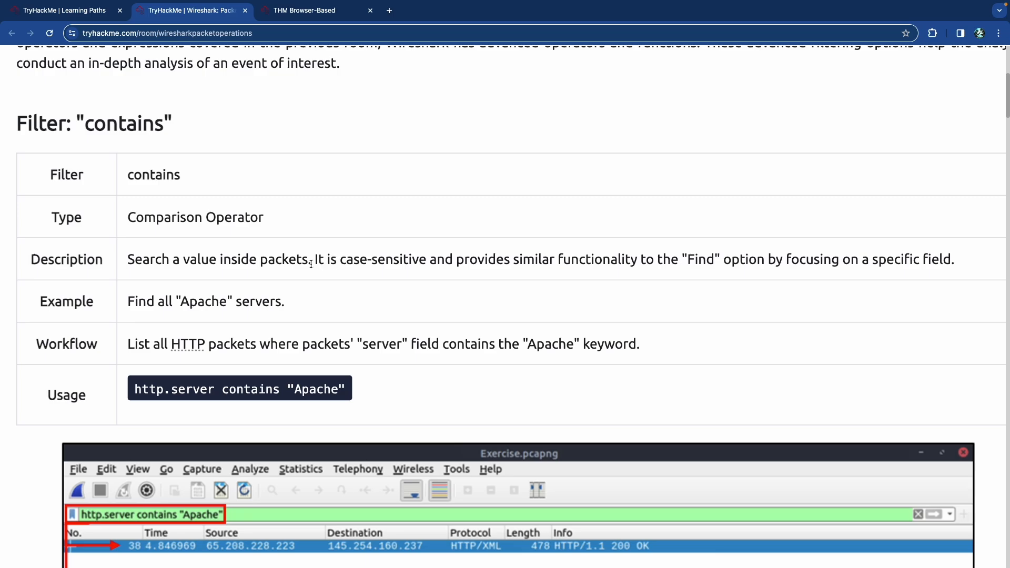
{"action": "left_click_drag", "start_coordinate": [352, 266], "coordinate": [508, 262]}
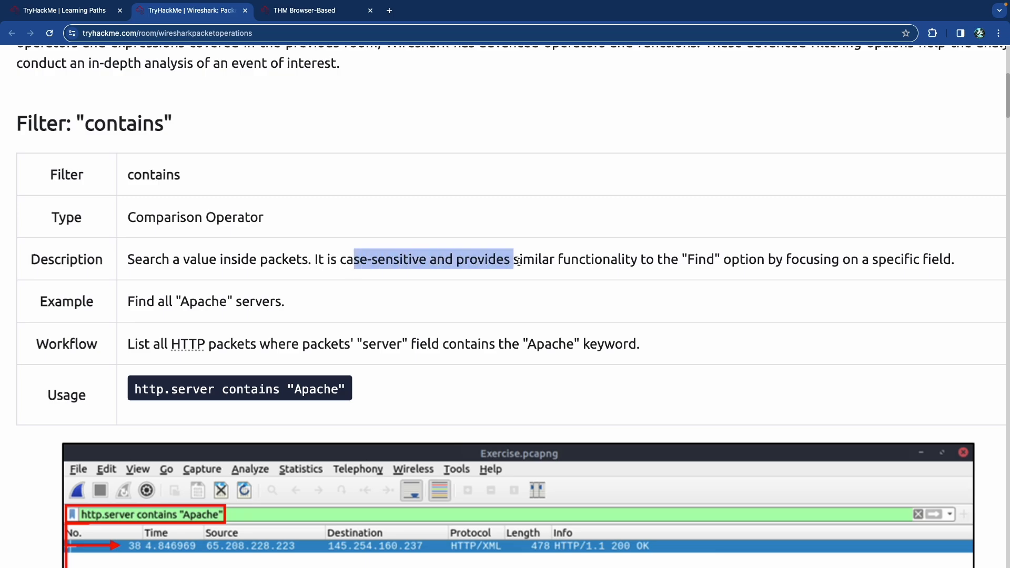
{"action": "left_click", "coordinate": [509, 262]}
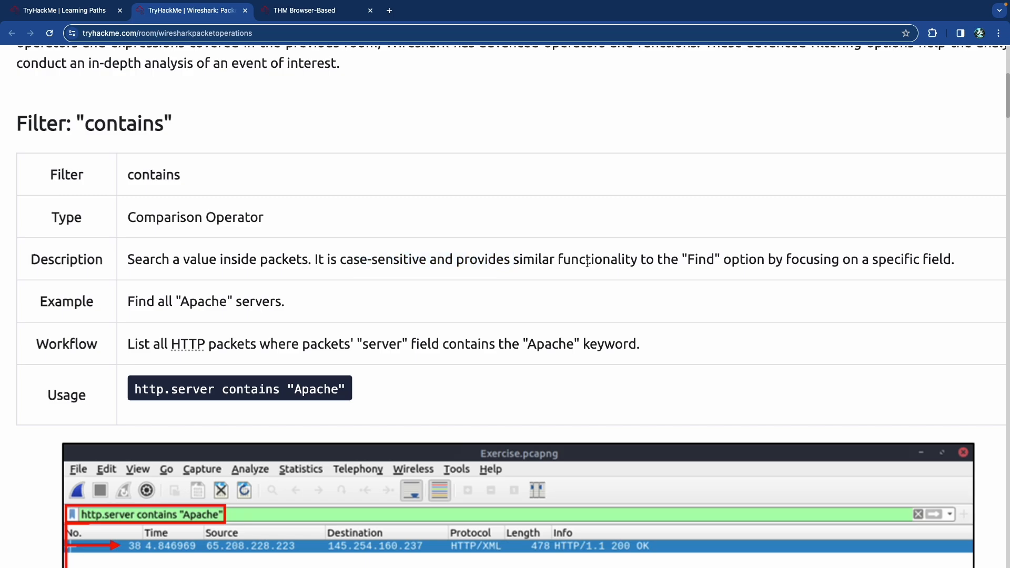
{"action": "scroll", "coordinate": [567, 263], "scroll_direction": "left", "scroll_amount": 2}
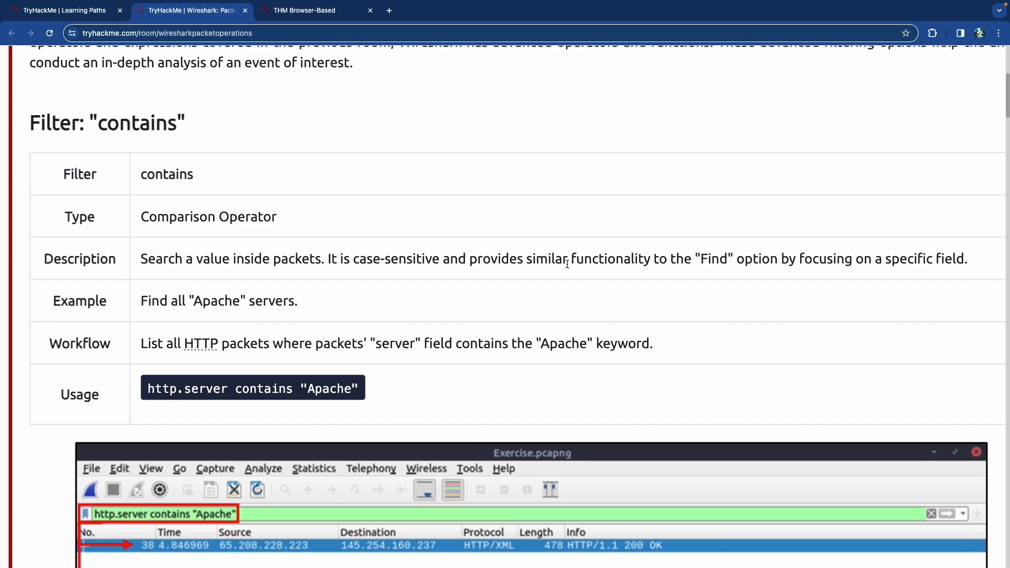
{"action": "scroll", "coordinate": [566, 265], "scroll_direction": "down", "scroll_amount": 1}
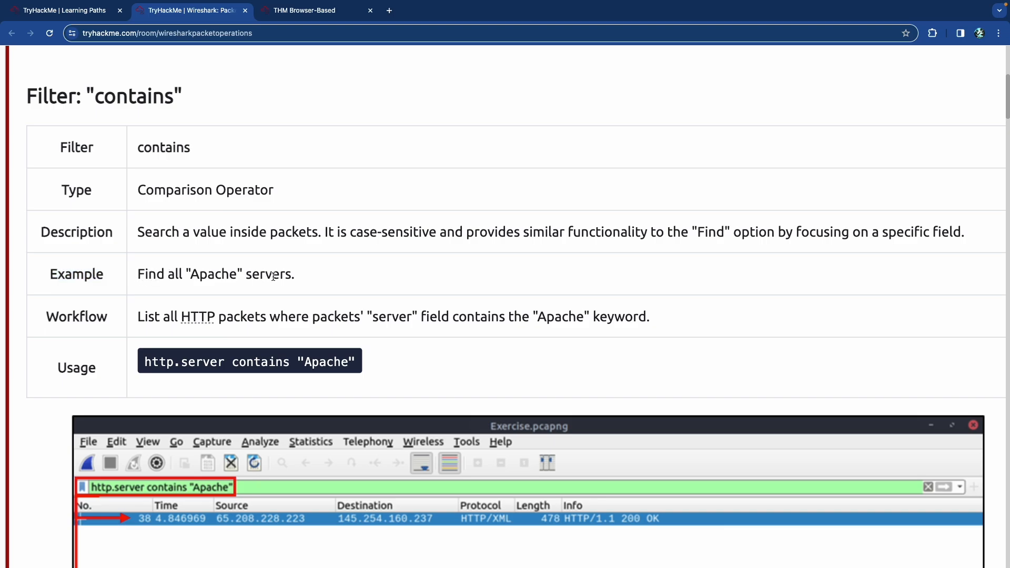
{"action": "scroll", "coordinate": [183, 274], "scroll_direction": "down", "scroll_amount": 1}
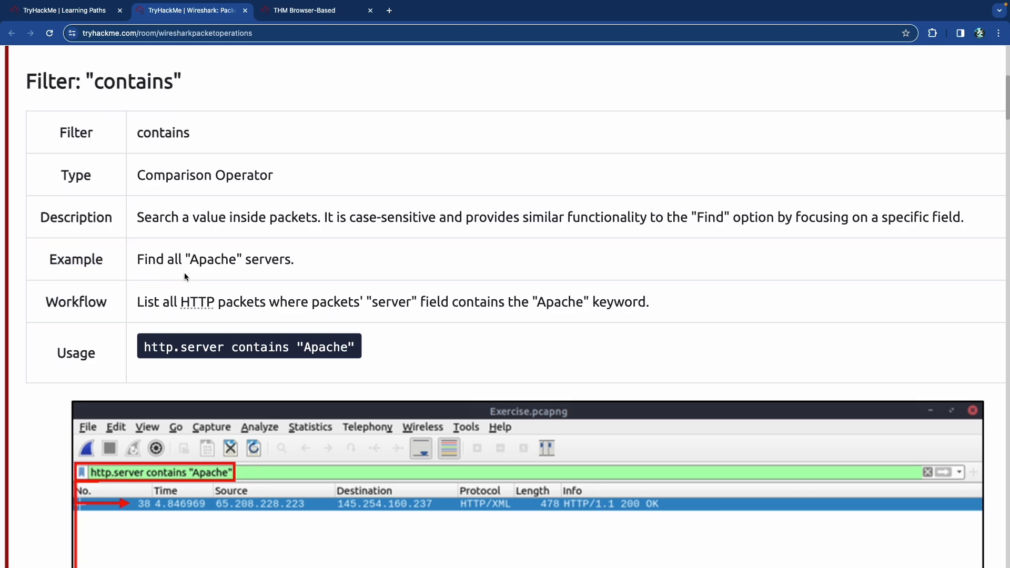
Step: Review the "contains" table's Workflow and Usage rows, and recheck its layout from the filter name through the usage example
{"action": "double_click", "coordinate": [81, 300]}
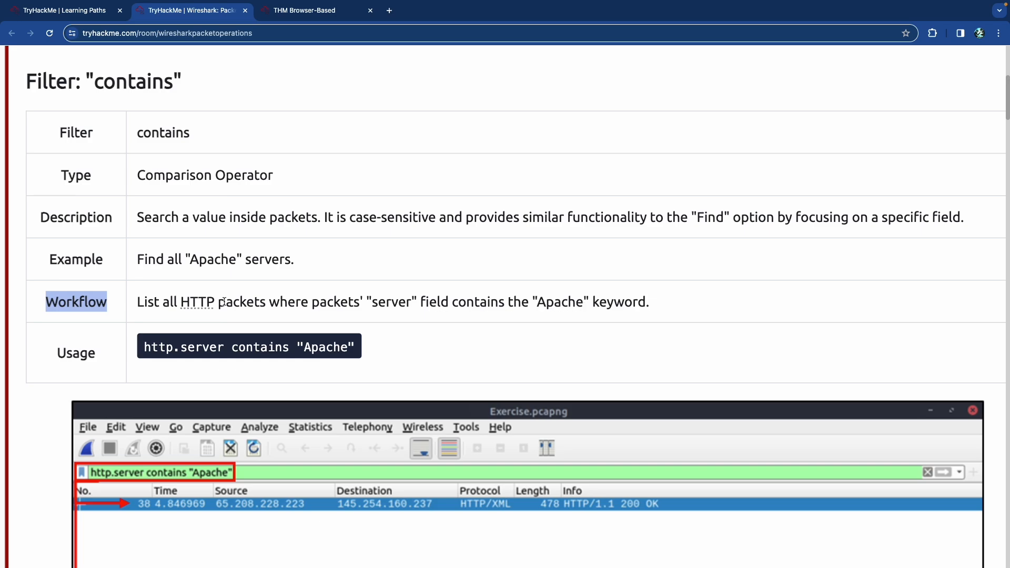
{"action": "scroll", "coordinate": [131, 322], "scroll_direction": "down", "scroll_amount": 1}
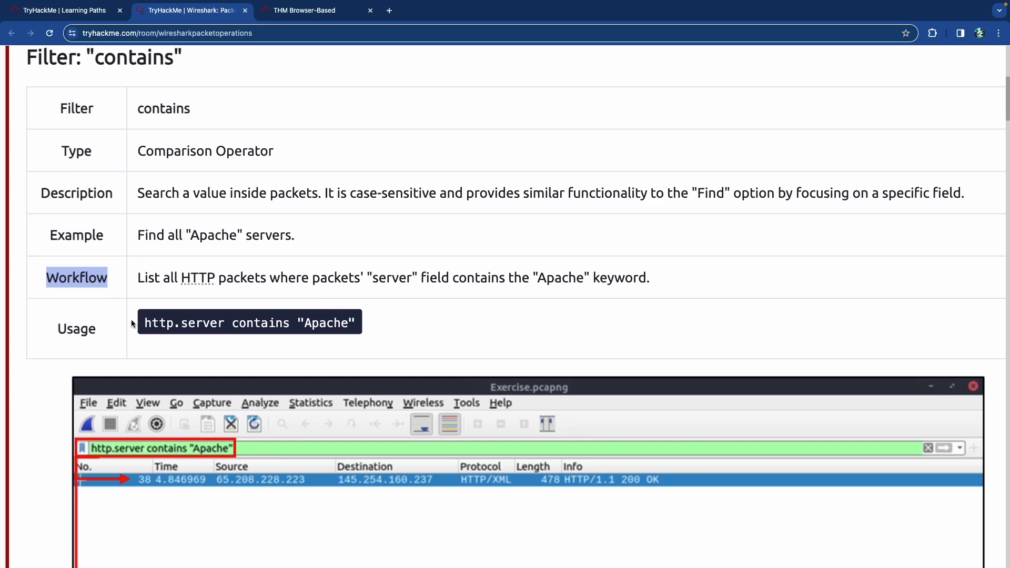
{"action": "left_click_drag", "start_coordinate": [54, 108], "coordinate": [363, 352]}
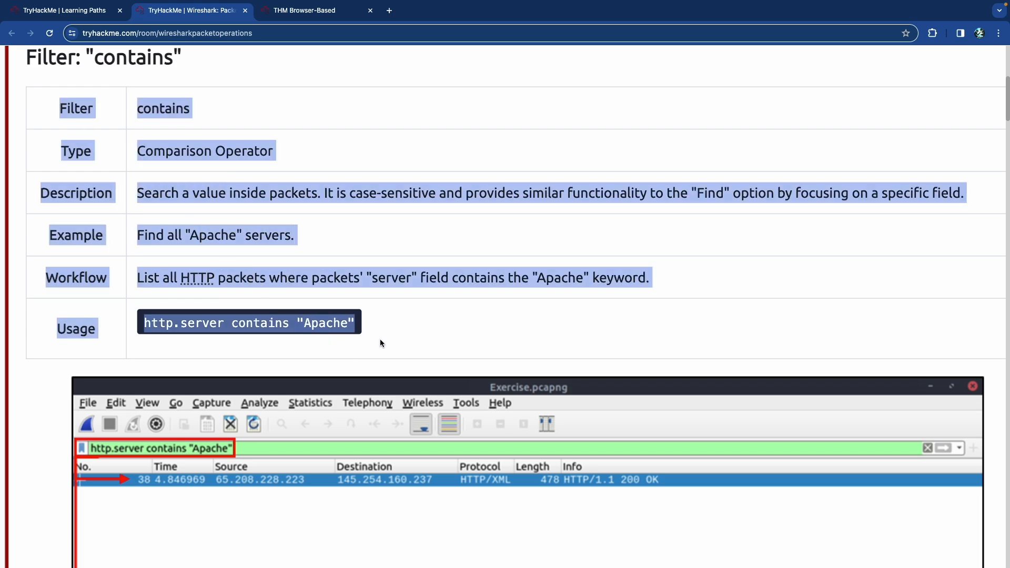
{"action": "scroll", "coordinate": [211, 257], "scroll_direction": "up", "scroll_amount": 2}
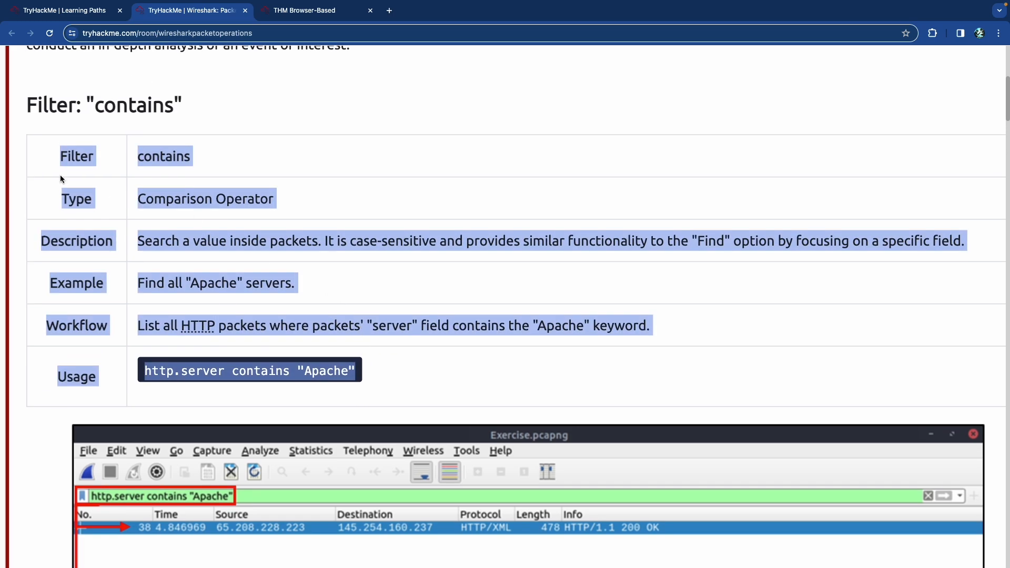
{"action": "double_click", "coordinate": [110, 109]}
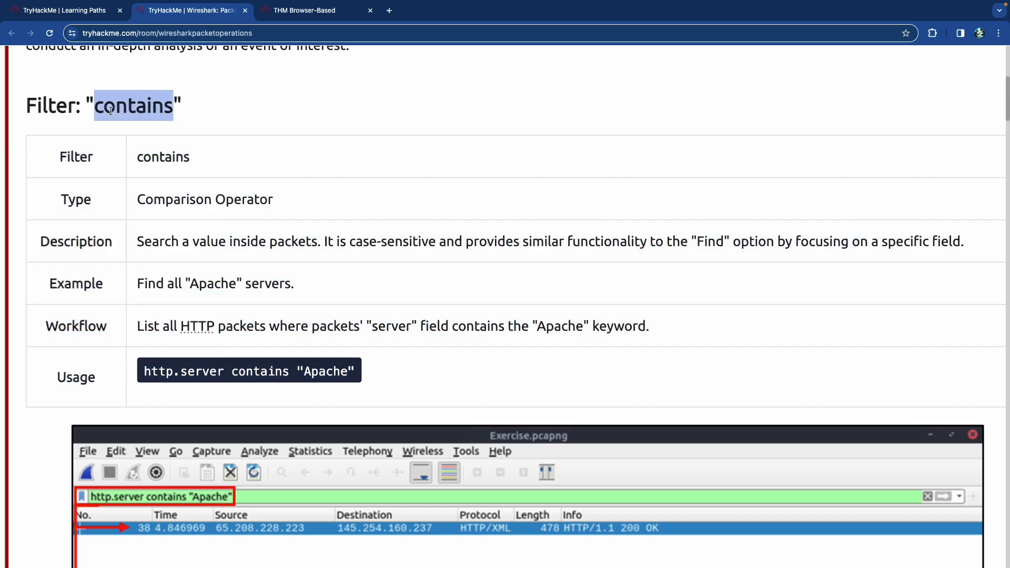
{"action": "double_click", "coordinate": [76, 156]}
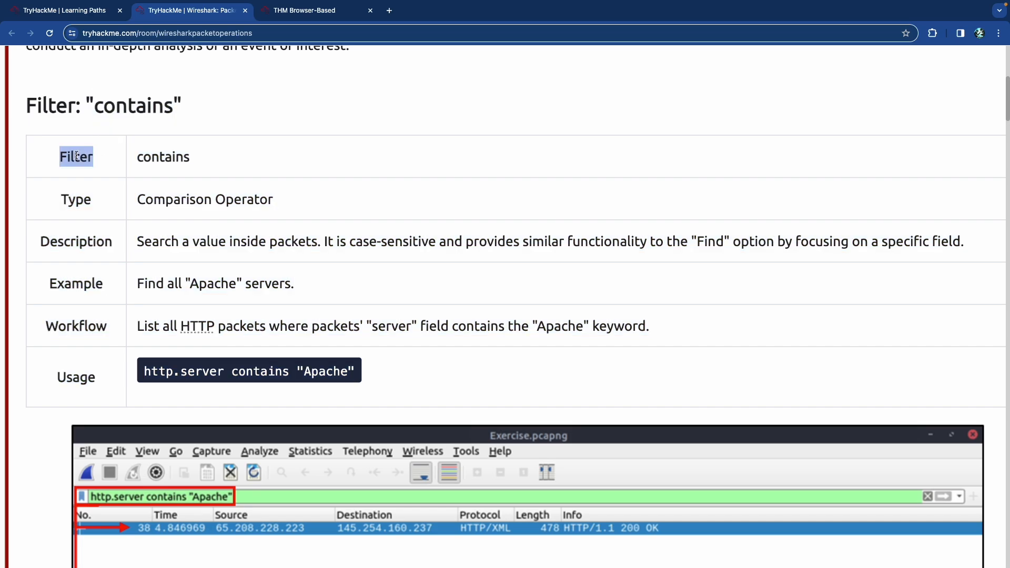
{"action": "double_click", "coordinate": [154, 159]}
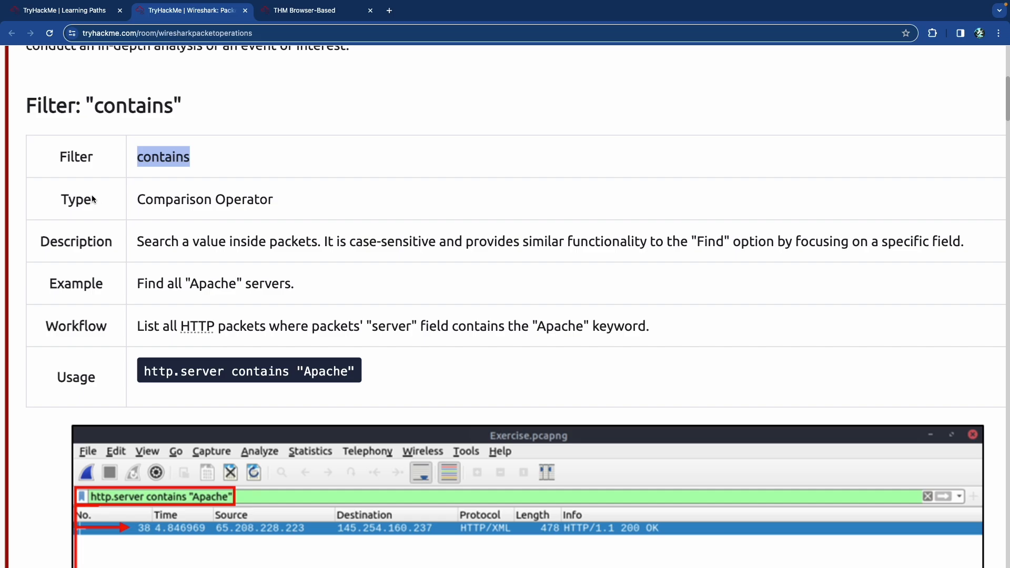
{"action": "scroll", "coordinate": [127, 246], "scroll_direction": "down", "scroll_amount": 1}
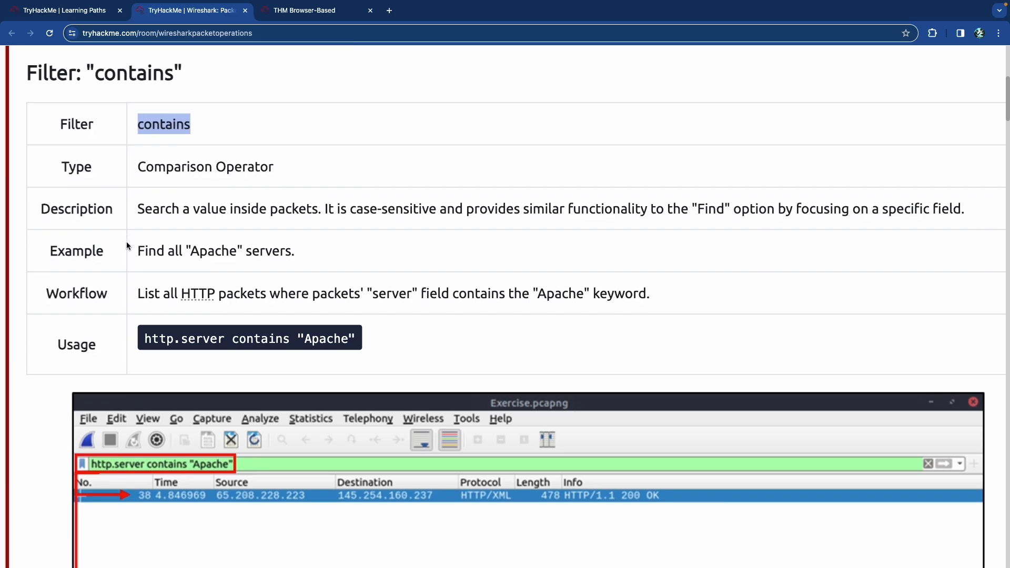
{"action": "left_click", "coordinate": [167, 332]}
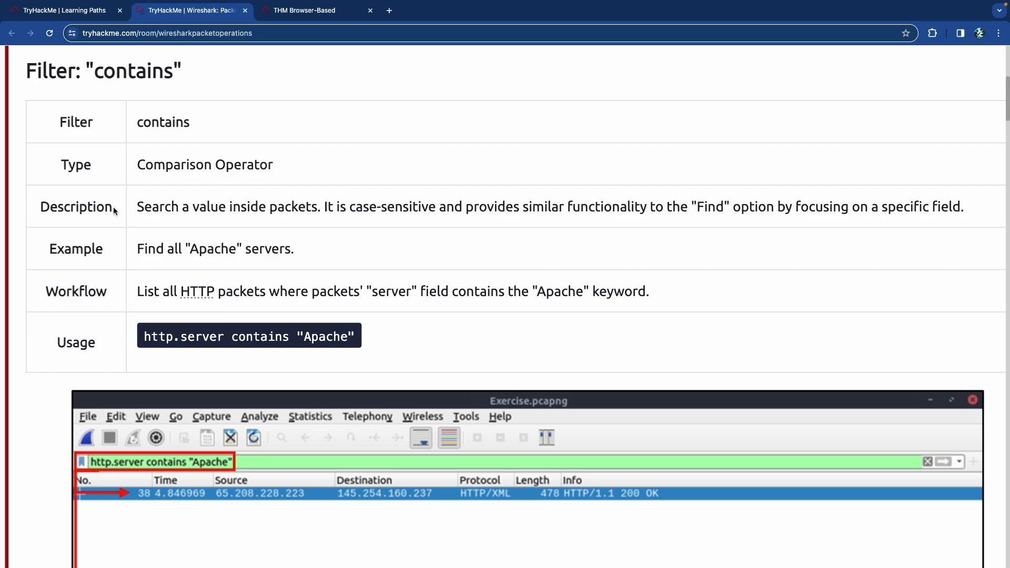
Step: Examine the example capture for http.server contains "Apache", including its filter, packet details, Server field and displayed packet count
{"action": "scroll", "coordinate": [127, 202], "scroll_direction": "down", "scroll_amount": 3}
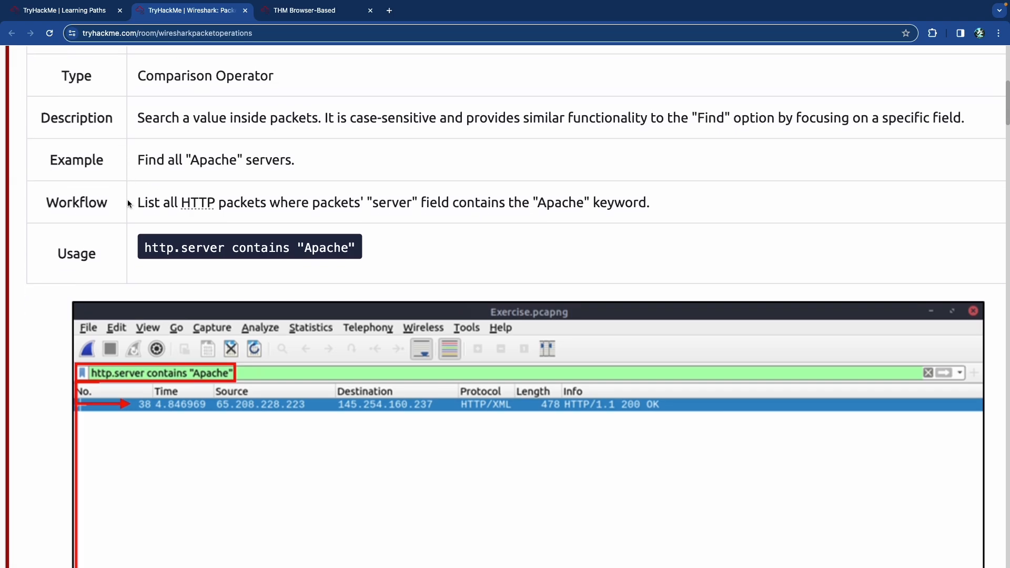
{"action": "scroll", "coordinate": [128, 201], "scroll_direction": "down", "scroll_amount": 1}
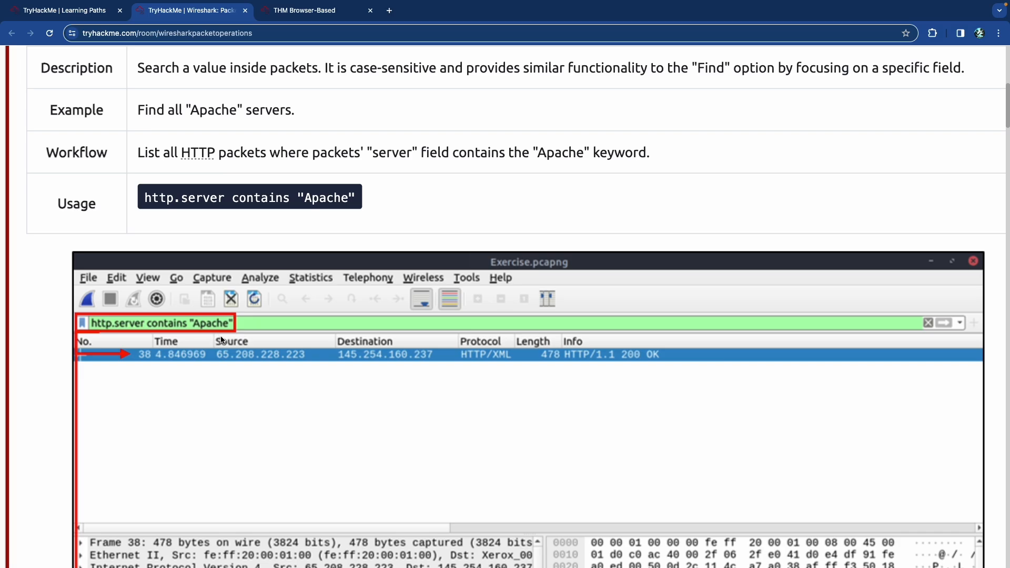
{"action": "scroll", "coordinate": [221, 339], "scroll_direction": "down", "scroll_amount": 1}
{"action": "scroll", "coordinate": [219, 336], "scroll_direction": "down", "scroll_amount": 6}
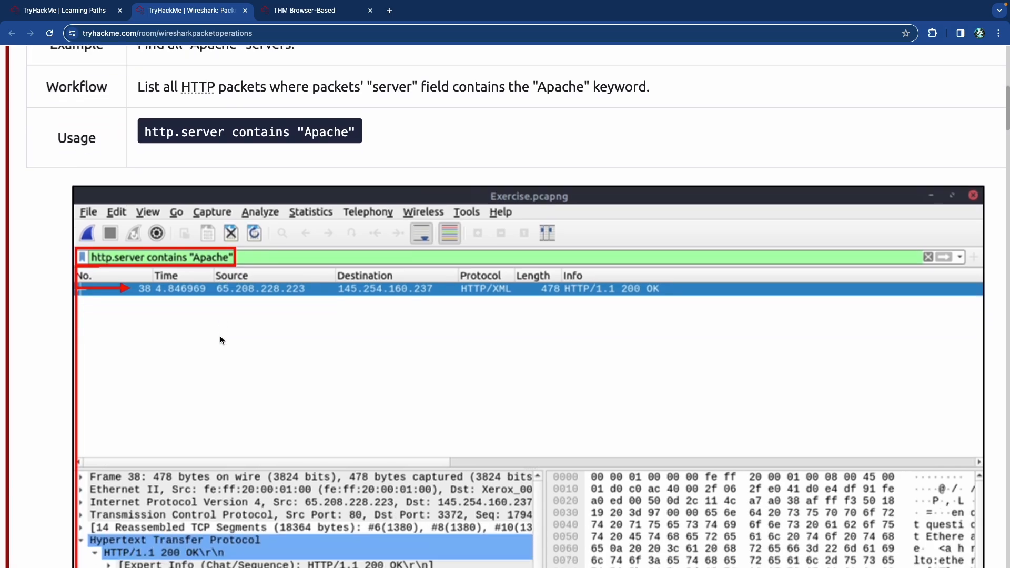
{"action": "scroll", "coordinate": [220, 339], "scroll_direction": "down", "scroll_amount": 5}
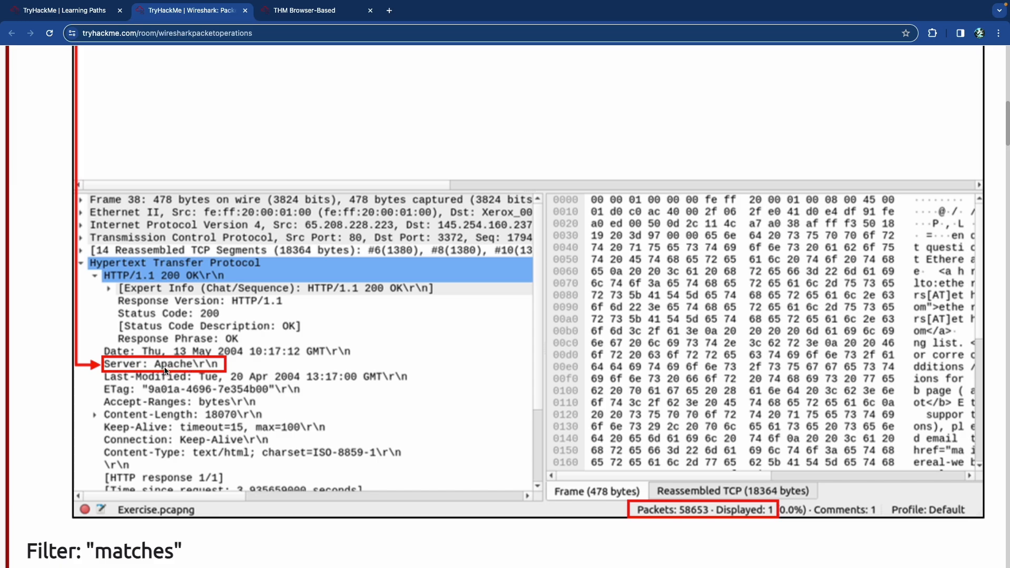
{"action": "scroll", "coordinate": [169, 369], "scroll_direction": "down", "scroll_amount": 1}
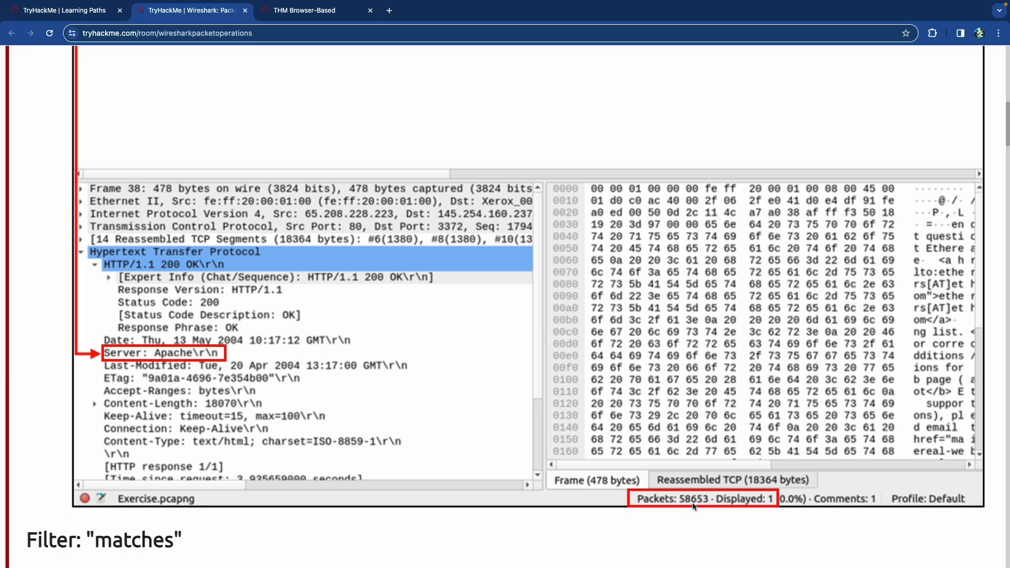
{"action": "scroll", "coordinate": [705, 495], "scroll_direction": "down", "scroll_amount": 1}
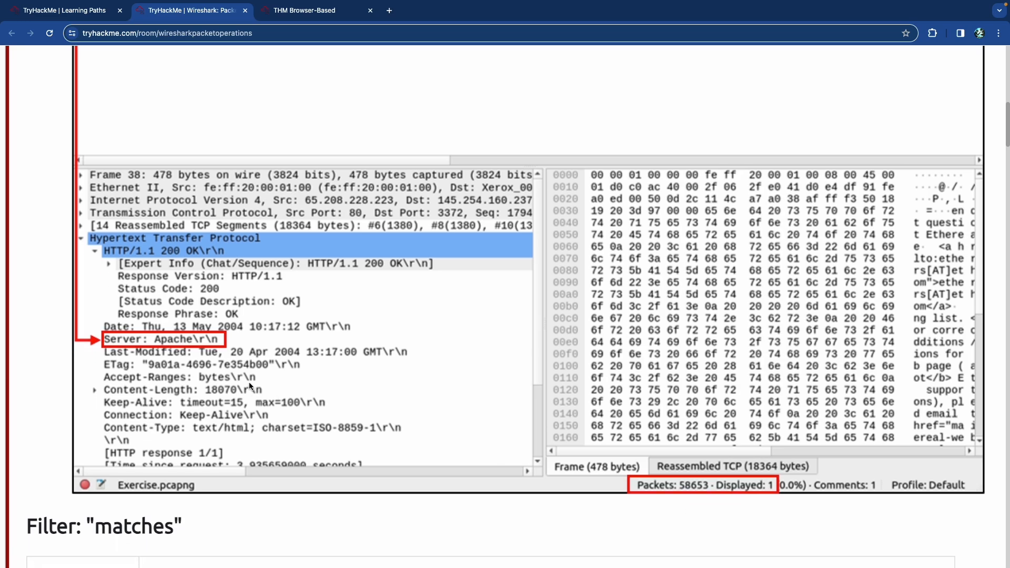
Step: Read the "matches" filter table, highlighting the \.(php|html) pattern in its usage example and its regular expression description
{"action": "scroll", "coordinate": [273, 380], "scroll_direction": "down", "scroll_amount": 6}
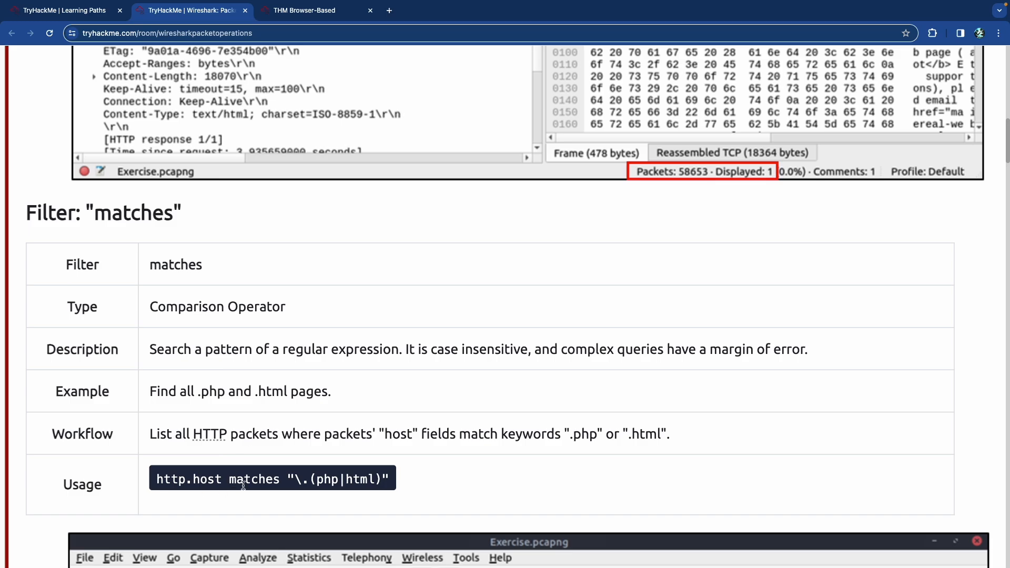
{"action": "left_click_drag", "start_coordinate": [330, 483], "coordinate": [383, 481]}
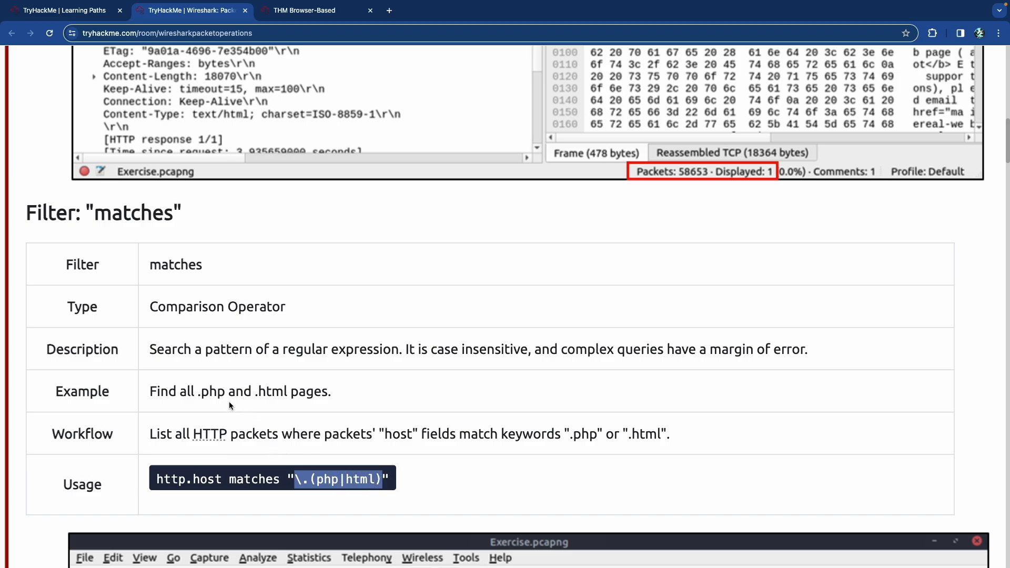
{"action": "scroll", "coordinate": [229, 402], "scroll_direction": "down", "scroll_amount": 2}
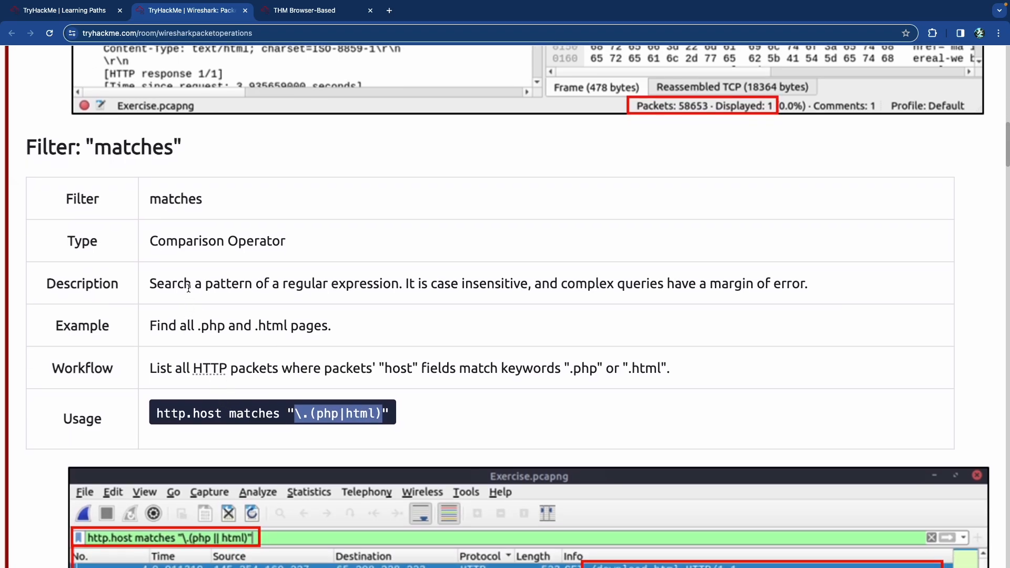
{"action": "left_click_drag", "start_coordinate": [191, 289], "coordinate": [772, 289]}
{"action": "left_click", "coordinate": [364, 288]}
{"action": "left_click", "coordinate": [576, 286]}
{"action": "left_click", "coordinate": [773, 289]}
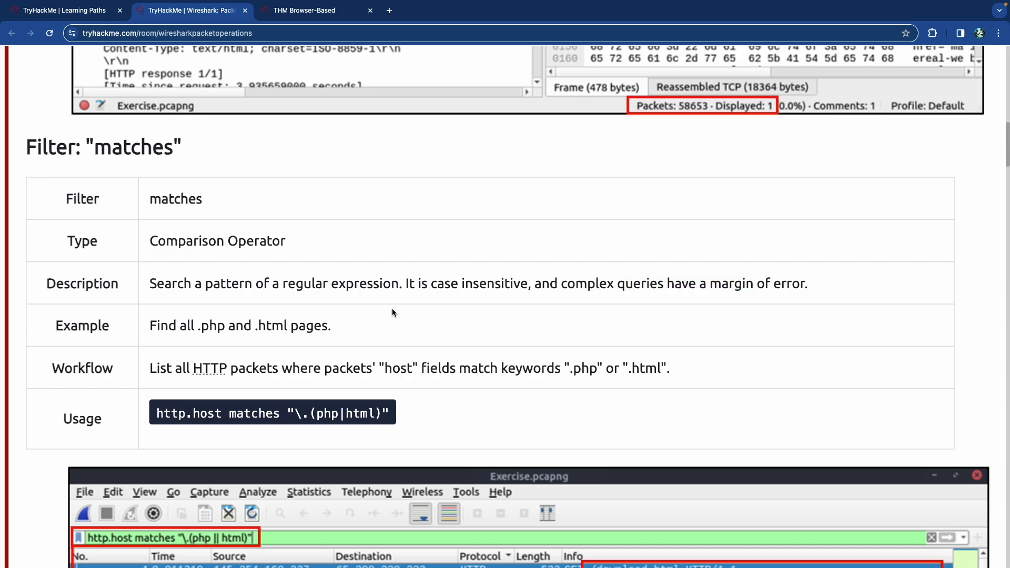
{"action": "scroll", "coordinate": [190, 297], "scroll_direction": "down", "scroll_amount": 1}
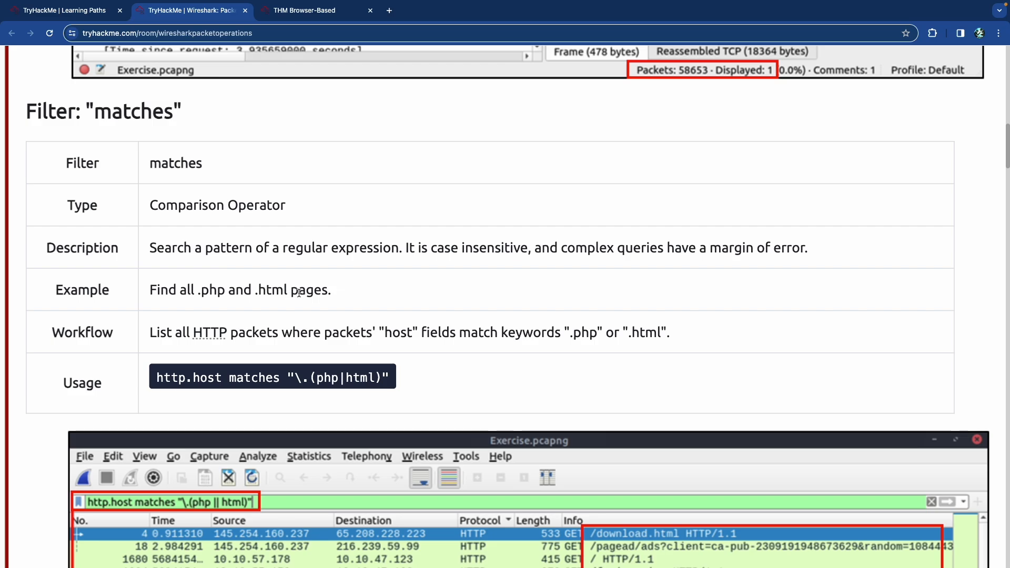
Step: Read the "matches" table's Workflow and Usage rows, highlighting the word "host" and the whole http.host usage filter
{"action": "scroll", "coordinate": [294, 292], "scroll_direction": "down", "scroll_amount": 1}
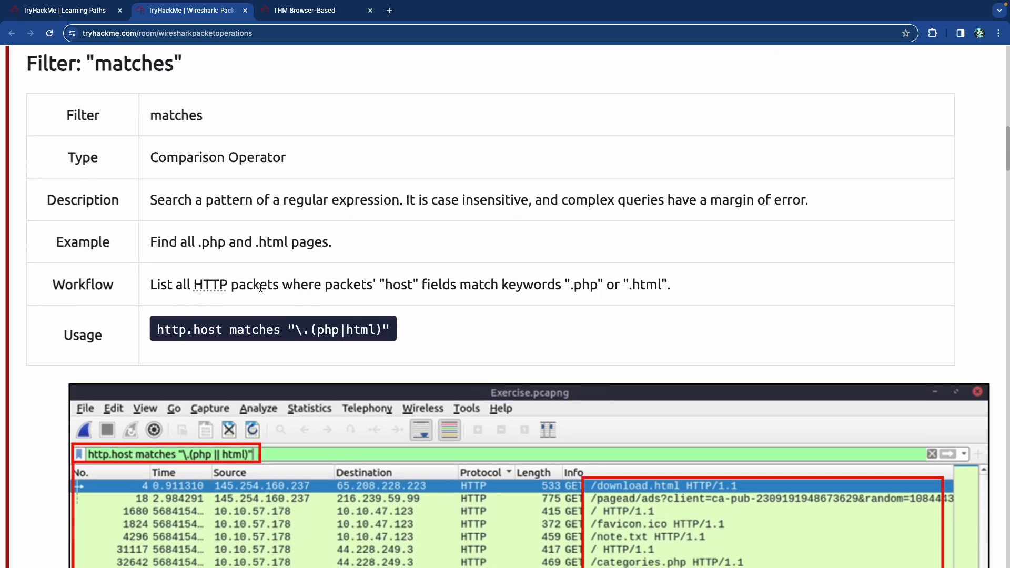
{"action": "double_click", "coordinate": [386, 286]}
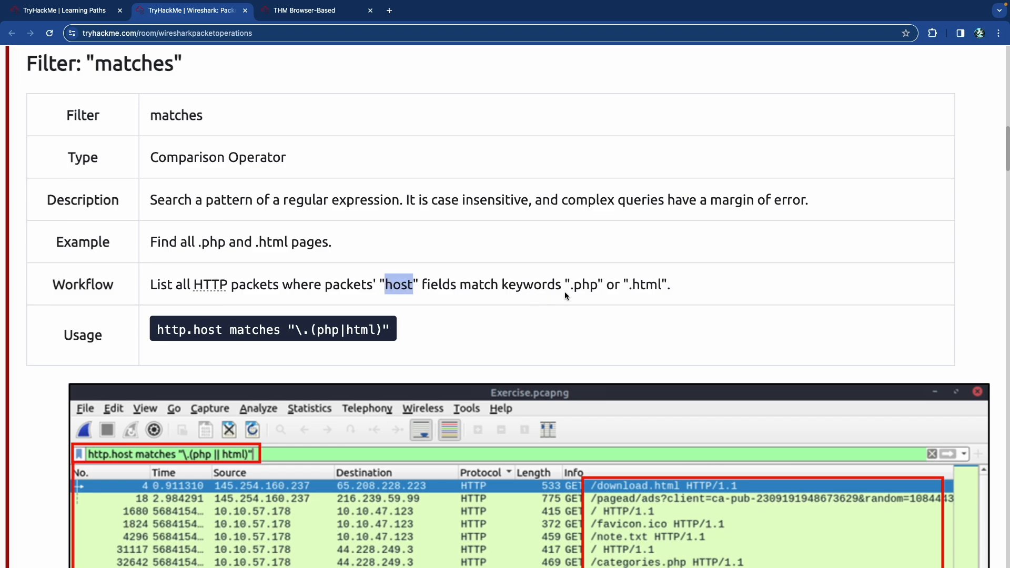
{"action": "left_click", "coordinate": [578, 288]}
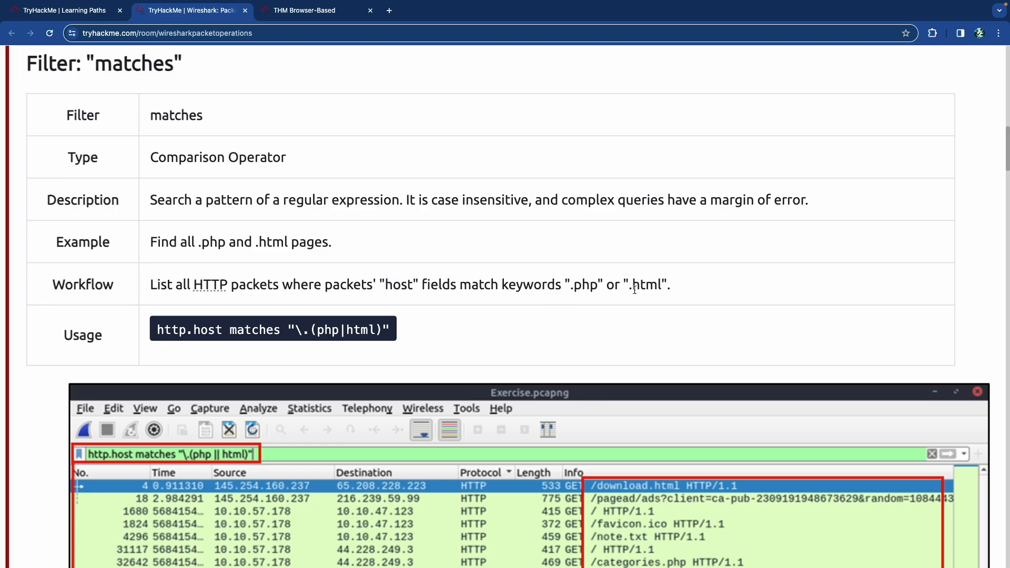
{"action": "scroll", "coordinate": [289, 329], "scroll_direction": "down", "scroll_amount": 1}
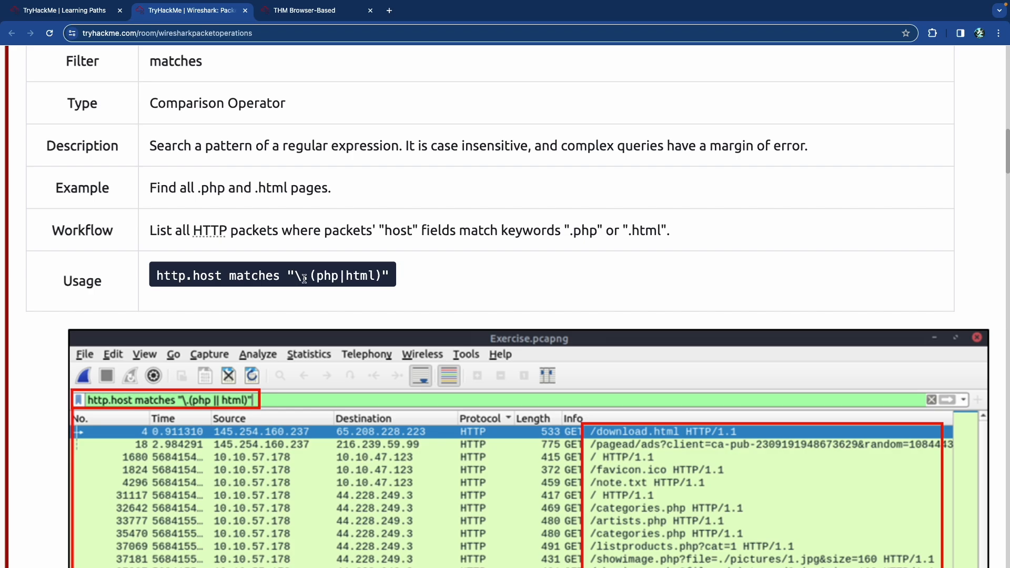
{"action": "double_click", "coordinate": [336, 277]}
{"action": "left_click", "coordinate": [353, 276]}
{"action": "triple_click", "coordinate": [353, 276]}
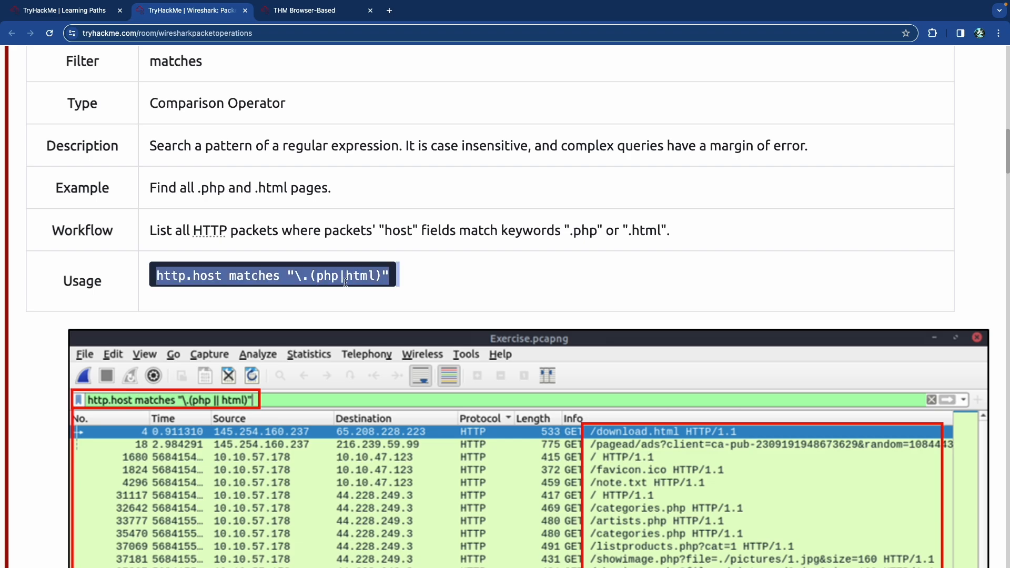
{"action": "left_click", "coordinate": [320, 278]}
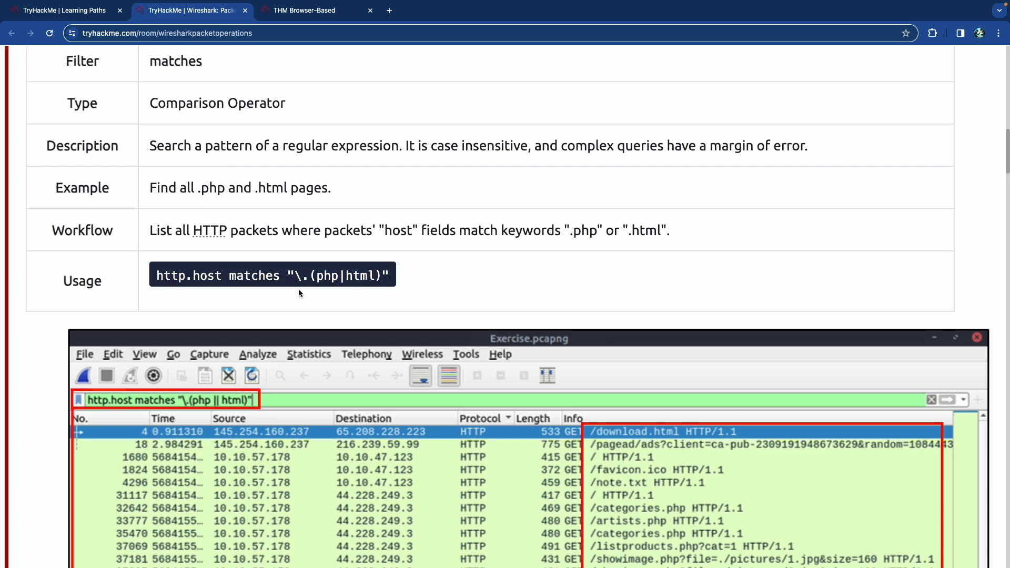
Step: Examine the example capture for http.host matches "\.(php || html)", including its Info column, request details and displayed packet count
{"action": "scroll", "coordinate": [295, 288], "scroll_direction": "down", "scroll_amount": 2}
{"action": "scroll", "coordinate": [294, 291], "scroll_direction": "down", "scroll_amount": 2}
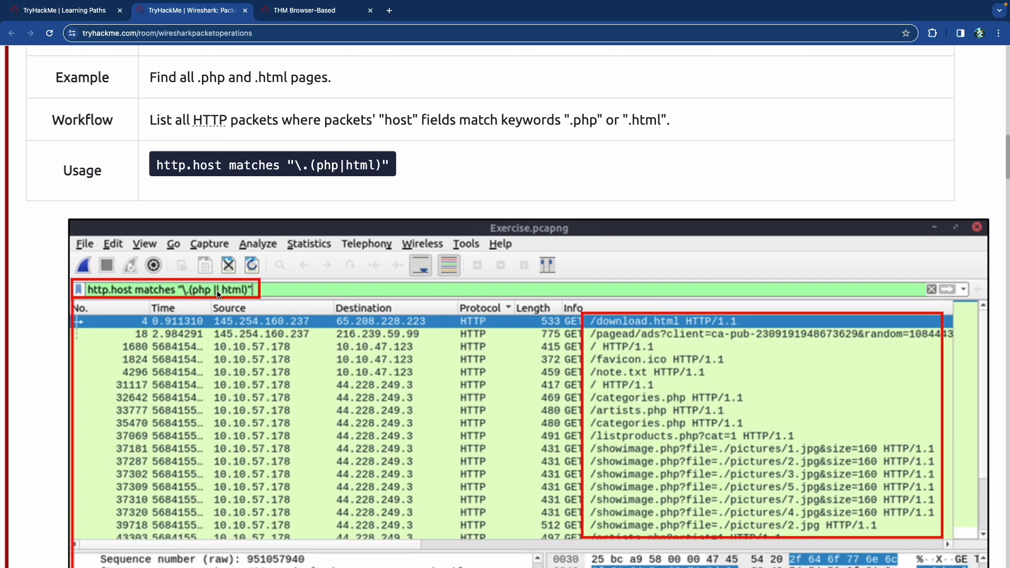
{"action": "scroll", "coordinate": [218, 293], "scroll_direction": "down", "scroll_amount": 4}
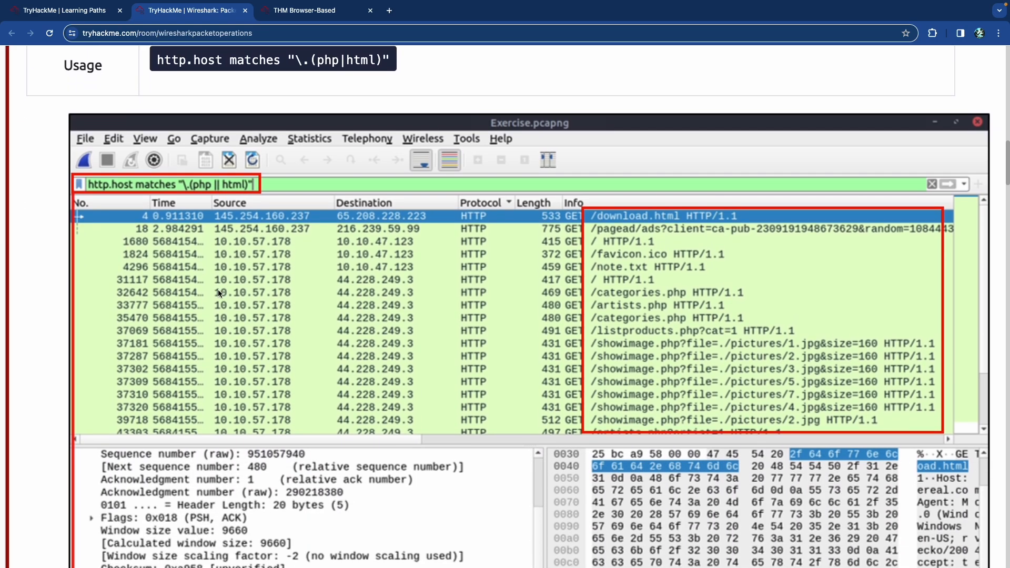
{"action": "scroll", "coordinate": [218, 289], "scroll_direction": "down", "scroll_amount": 3}
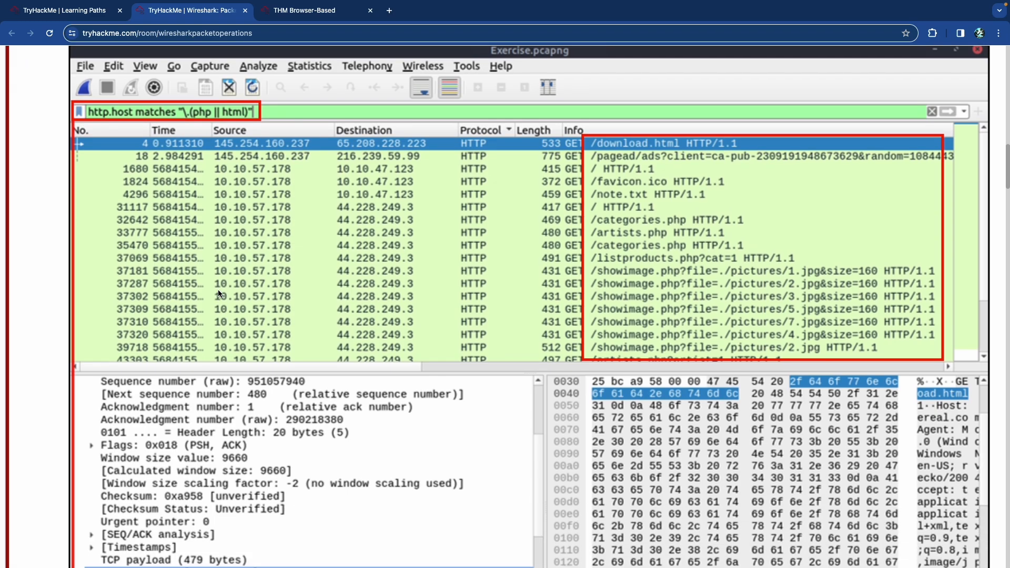
{"action": "scroll", "coordinate": [213, 286], "scroll_direction": "down", "scroll_amount": 6}
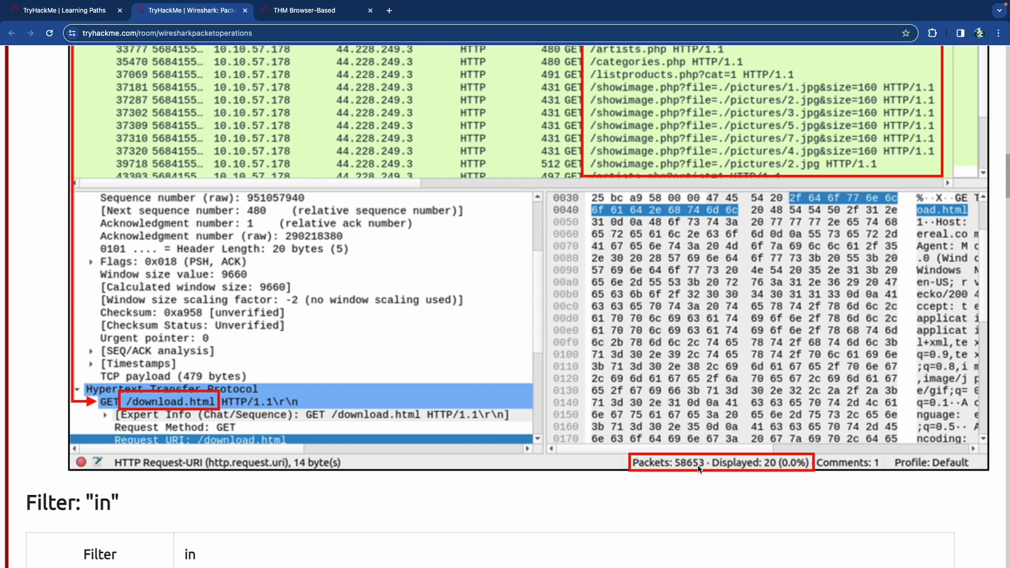
Step: Read the "in" filter table, highlighting the Set Membership type, the ports 80 443 8080 in the usage example and the Workflow text
{"action": "scroll", "coordinate": [699, 468], "scroll_direction": "down", "scroll_amount": 5}
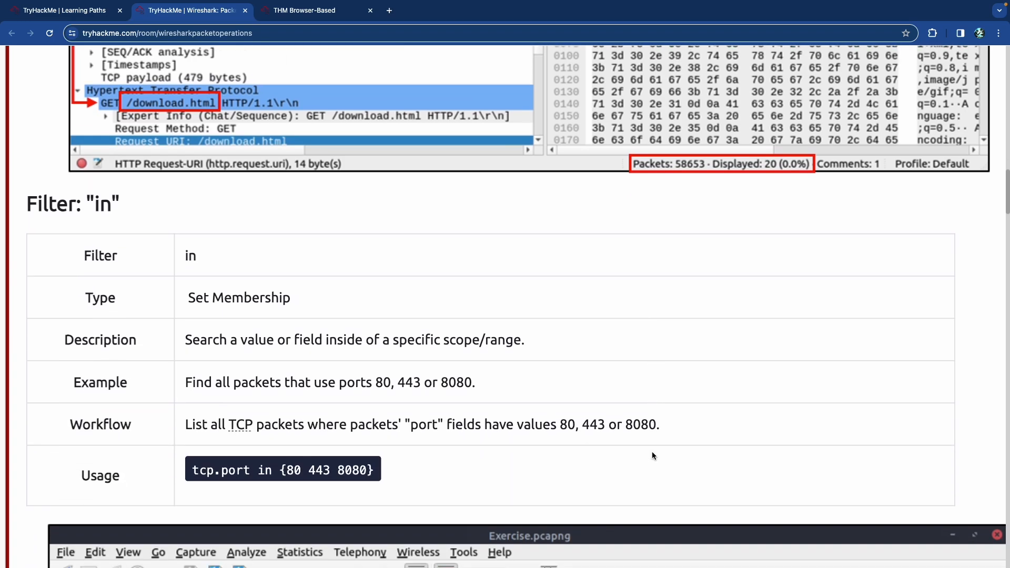
{"action": "scroll", "coordinate": [282, 342], "scroll_direction": "down", "scroll_amount": 3}
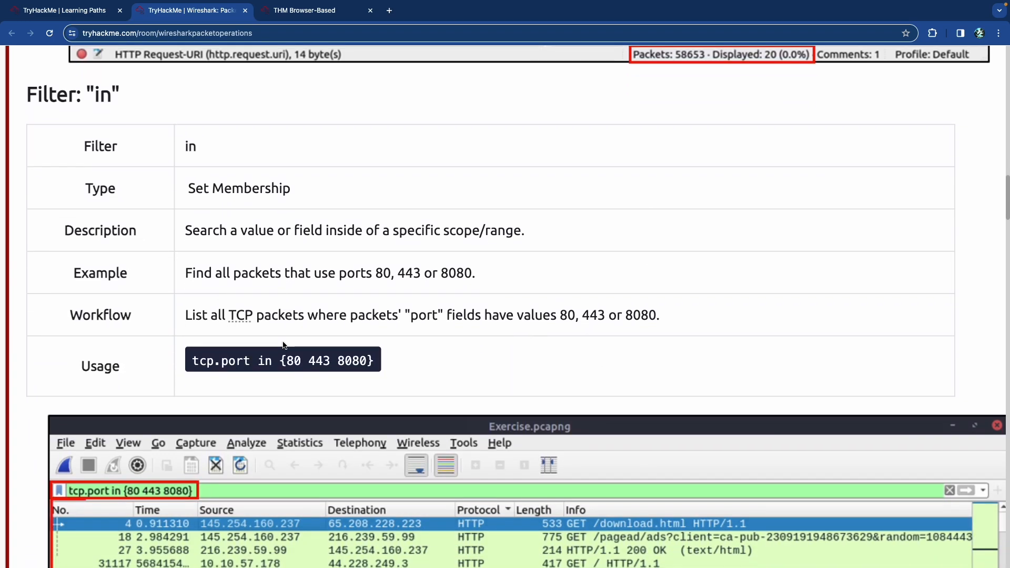
{"action": "double_click", "coordinate": [220, 192]}
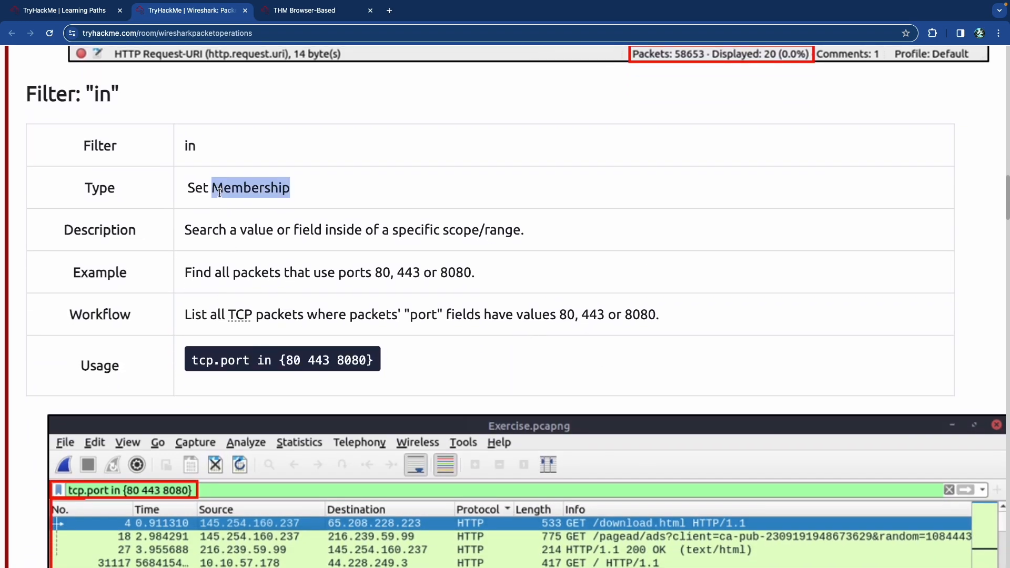
{"action": "left_click", "coordinate": [220, 193]}
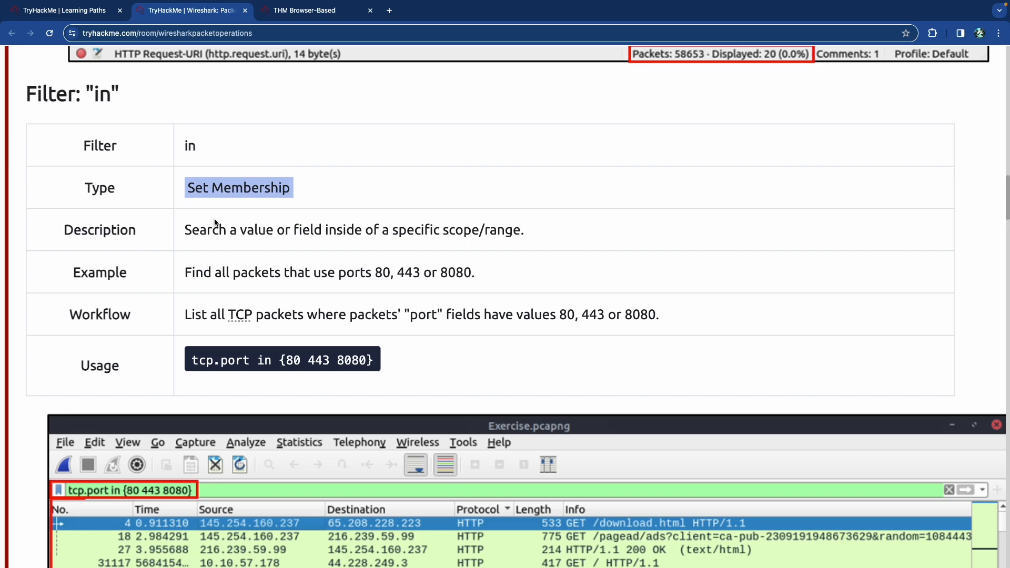
{"action": "left_click", "coordinate": [254, 358]}
{"action": "left_click_drag", "start_coordinate": [285, 360], "coordinate": [365, 362]}
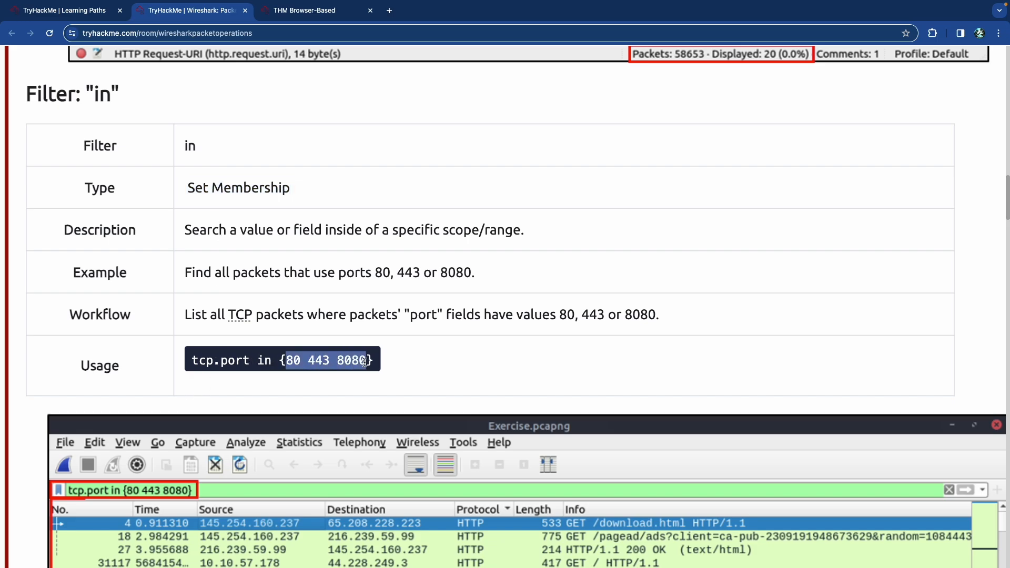
{"action": "left_click", "coordinate": [264, 284]}
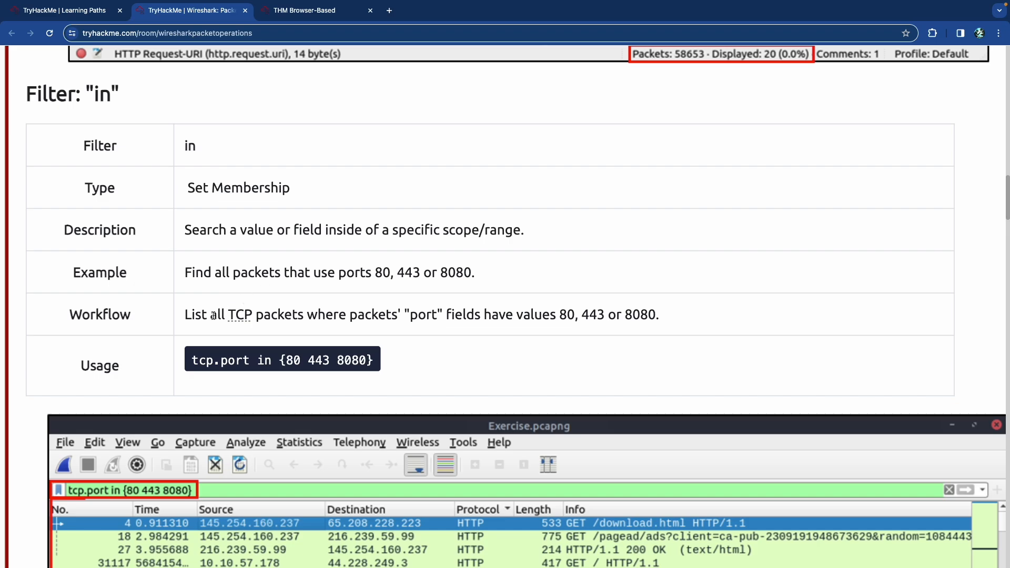
{"action": "left_click_drag", "start_coordinate": [210, 316], "coordinate": [383, 316]}
{"action": "left_click", "coordinate": [384, 315]}
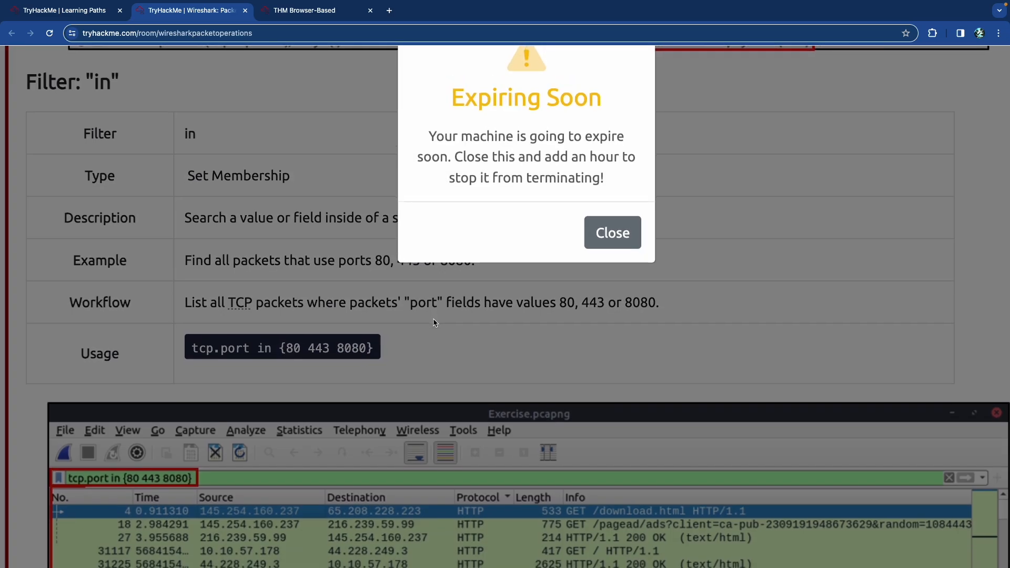
Step: Dismiss the machine expiry warning and extend the room machine's time by 1 hour
{"action": "left_click", "coordinate": [610, 231]}
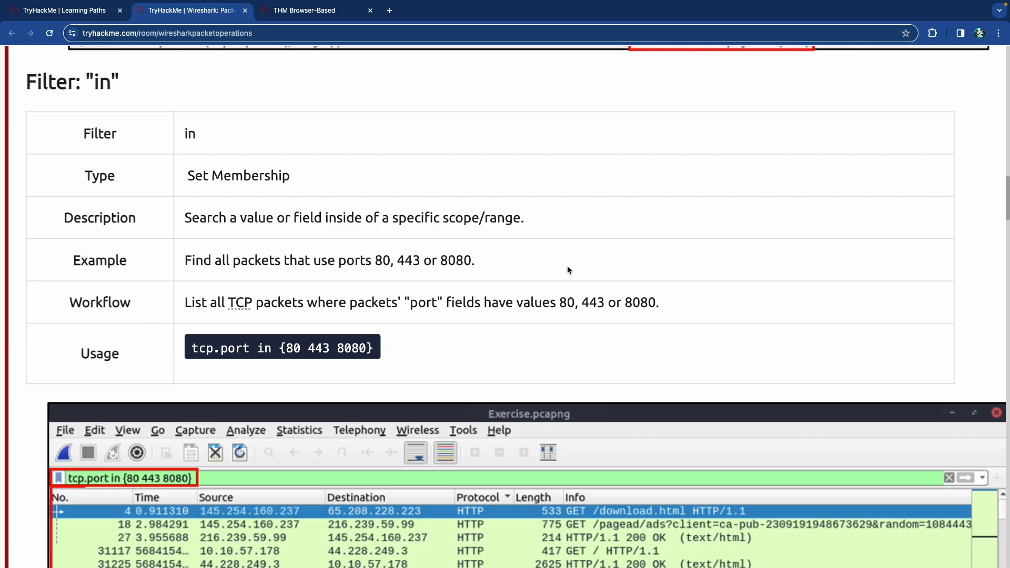
{"action": "scroll", "coordinate": [571, 261], "scroll_direction": "up", "scroll_amount": 3}
{"action": "scroll", "coordinate": [570, 264], "scroll_direction": "down", "scroll_amount": 5}
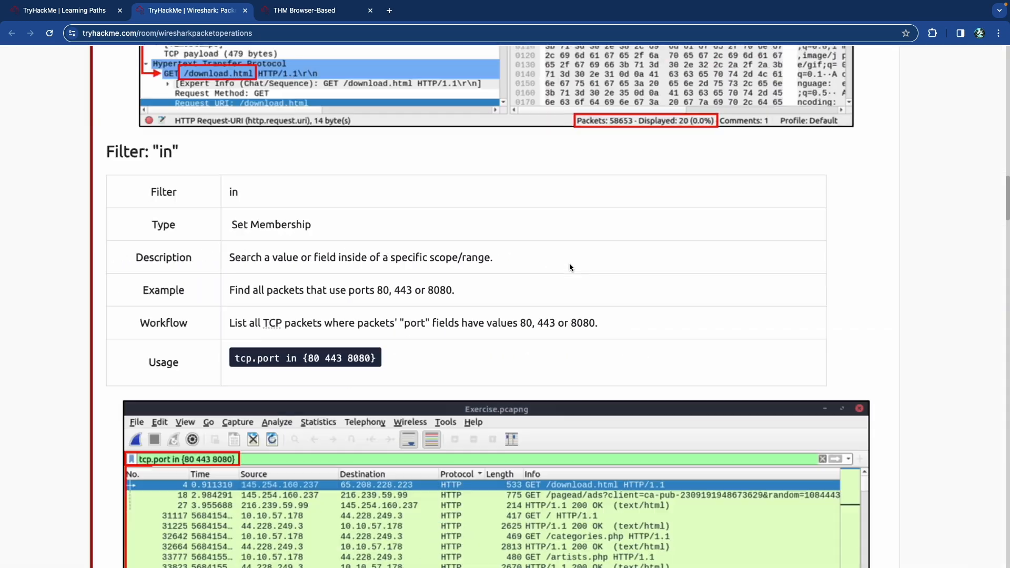
{"action": "scroll", "coordinate": [569, 263], "scroll_direction": "down", "scroll_amount": 8}
{"action": "scroll", "coordinate": [570, 263], "scroll_direction": "up", "scroll_amount": 1}
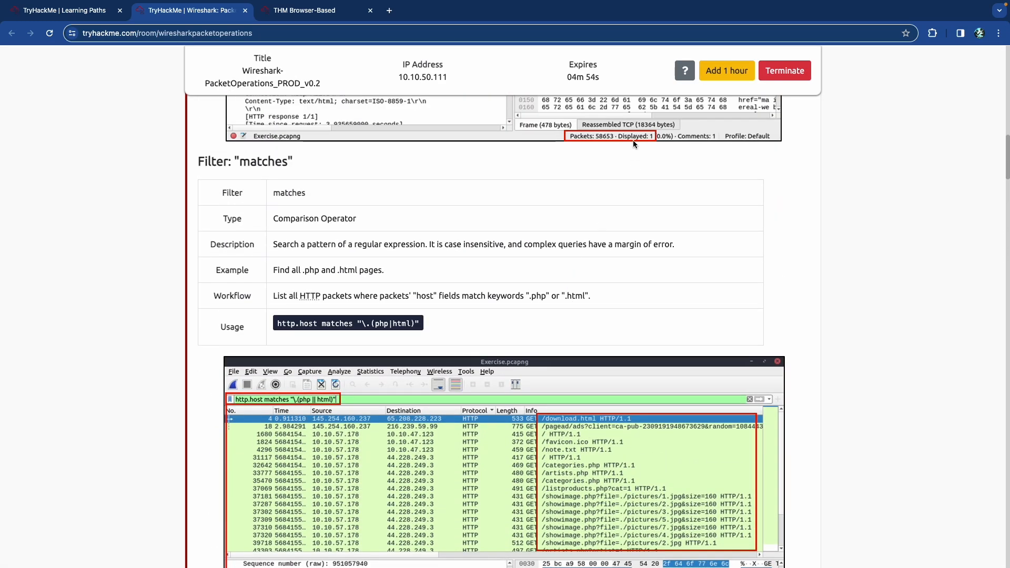
{"action": "left_click", "coordinate": [726, 71]}
Step: Return to the "in" filter table and study its Usage row, highlighting the curly brace that encloses the port set
{"action": "scroll", "coordinate": [491, 221], "scroll_direction": "down", "scroll_amount": 10}
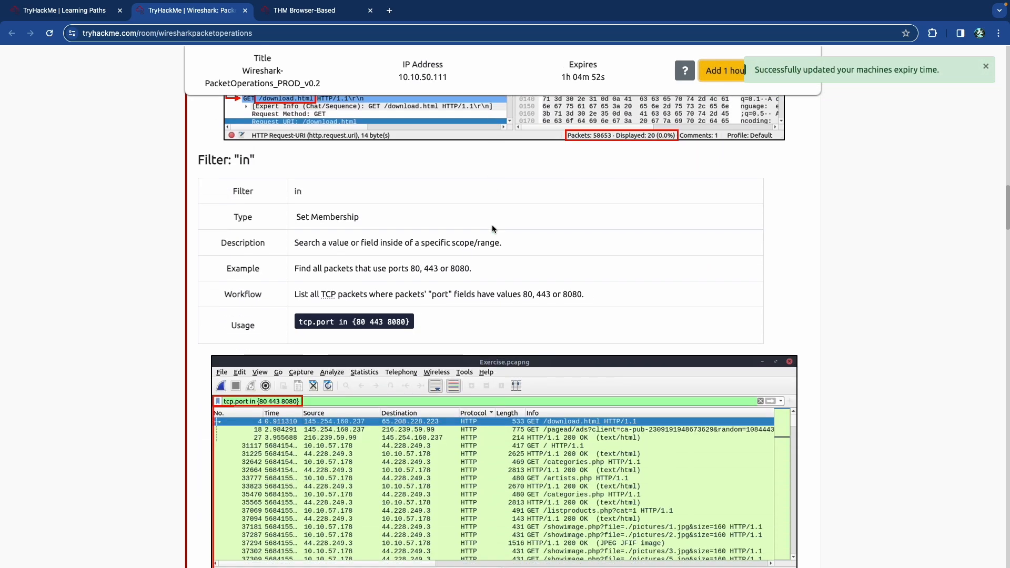
{"action": "scroll", "coordinate": [322, 230], "scroll_direction": "up", "scroll_amount": 5}
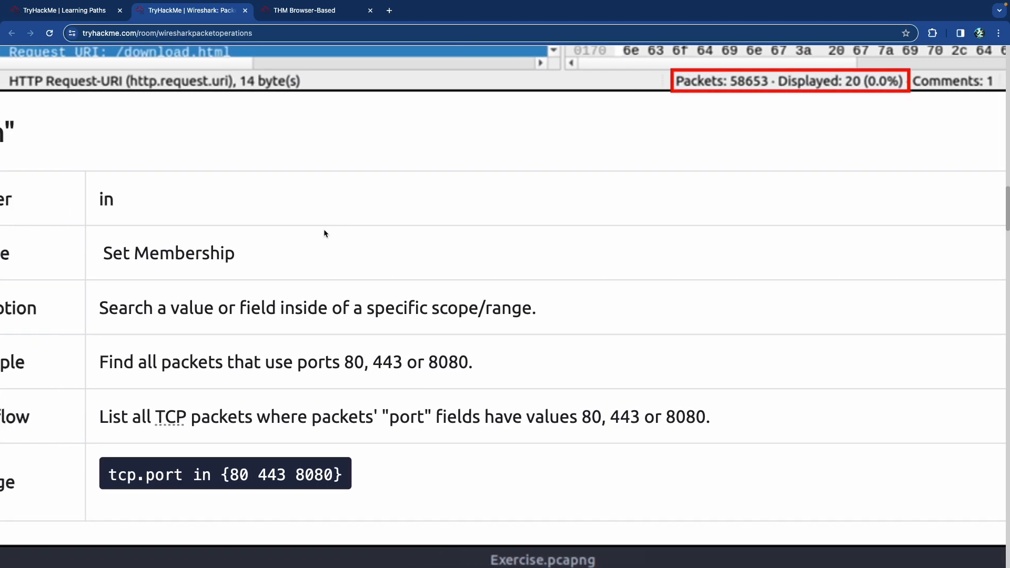
{"action": "scroll", "coordinate": [324, 233], "scroll_direction": "left", "scroll_amount": 3}
{"action": "scroll", "coordinate": [323, 233], "scroll_direction": "down", "scroll_amount": 5}
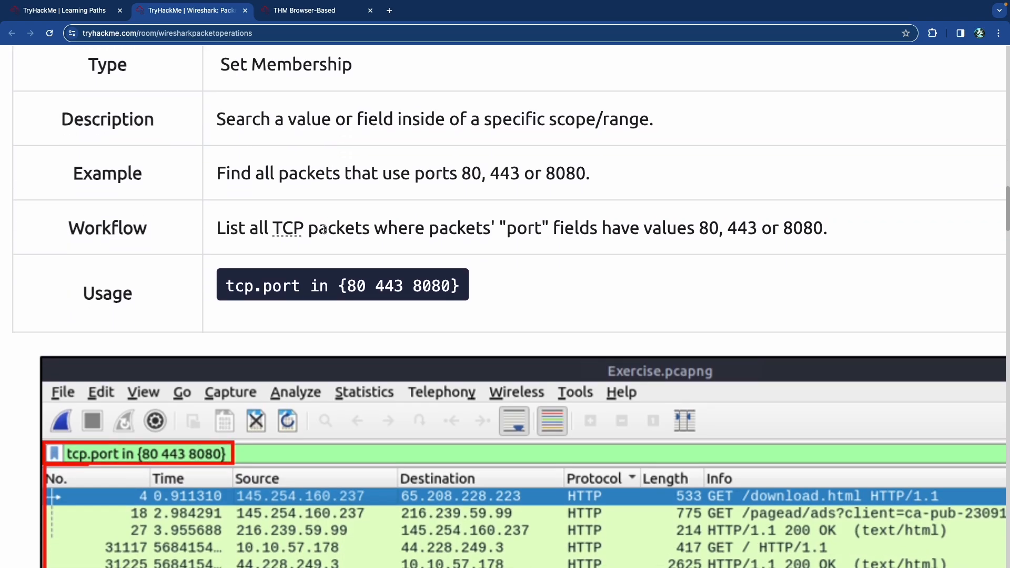
{"action": "scroll", "coordinate": [325, 233], "scroll_direction": "down", "scroll_amount": 1}
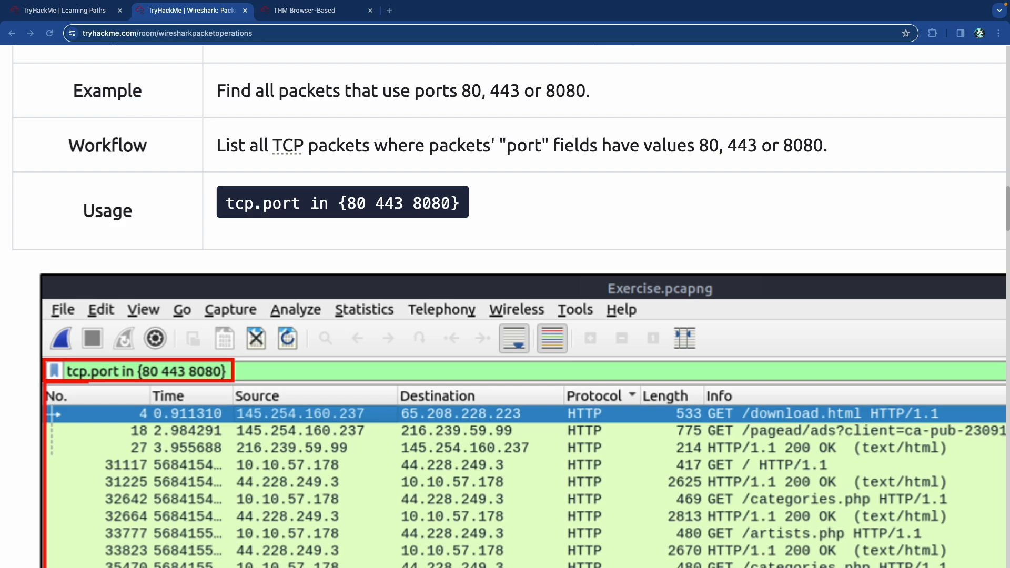
{"action": "left_click", "coordinate": [214, 225]}
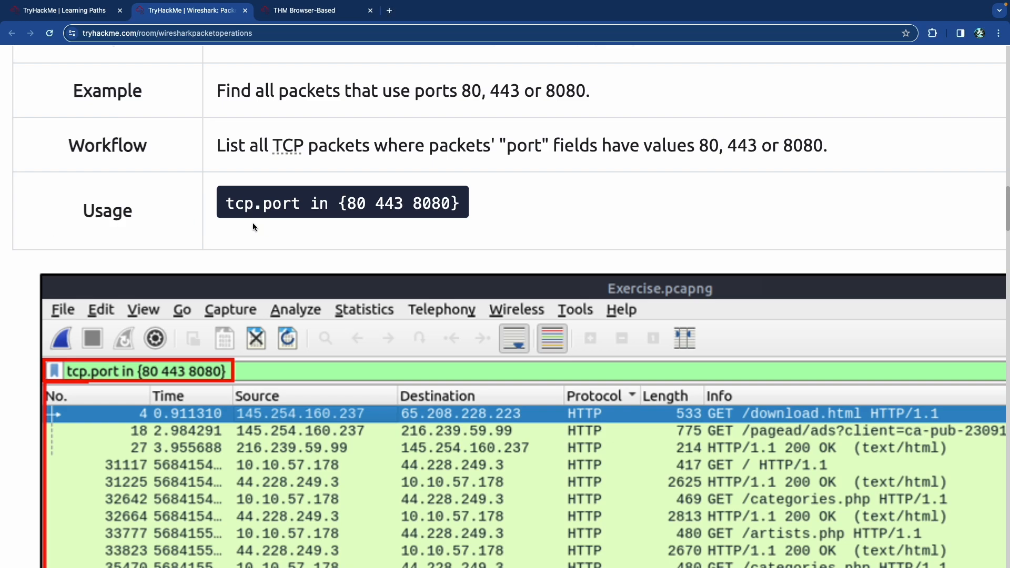
{"action": "double_click", "coordinate": [343, 203]}
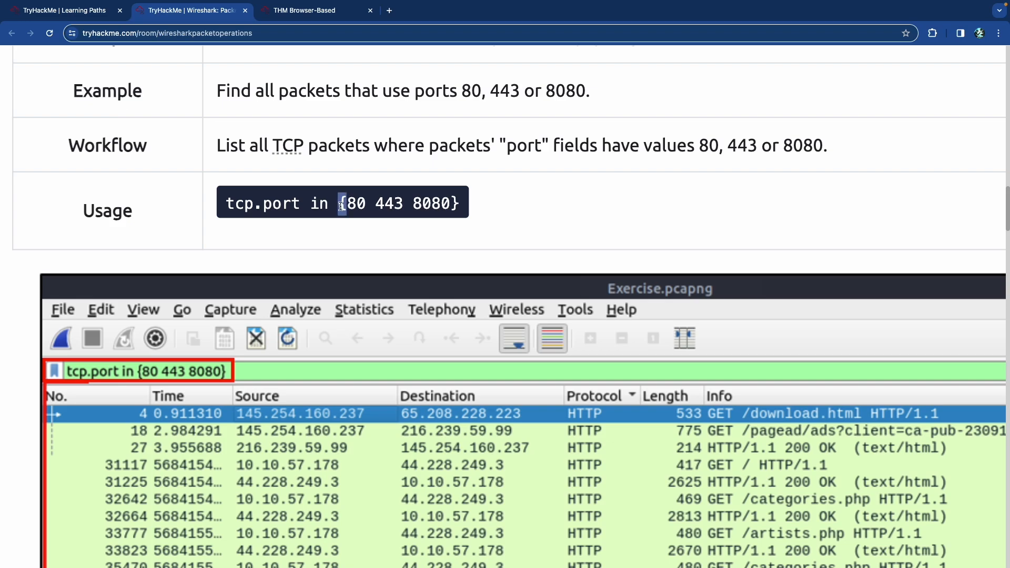
{"action": "left_click", "coordinate": [462, 209]}
{"action": "left_click_drag", "start_coordinate": [345, 206], "coordinate": [339, 212]}
{"action": "left_click", "coordinate": [365, 207]}
Step: Examine the example capture for tcp.port in {80 443 8080}, from its filter and packet list to the Destination Port field and packet counts
{"action": "scroll", "coordinate": [322, 232], "scroll_direction": "down", "scroll_amount": 3}
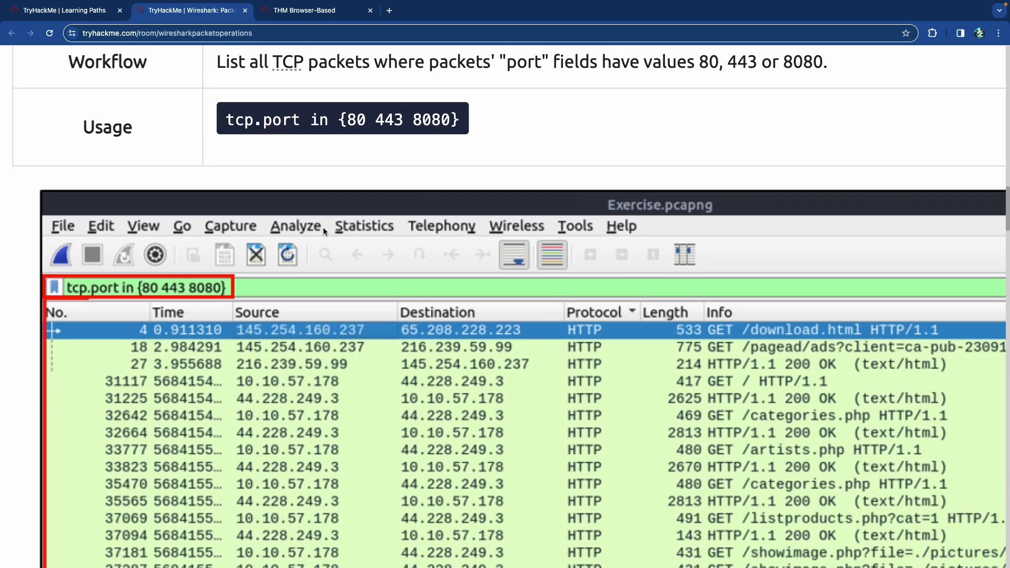
{"action": "scroll", "coordinate": [308, 197], "scroll_direction": "down", "scroll_amount": 1}
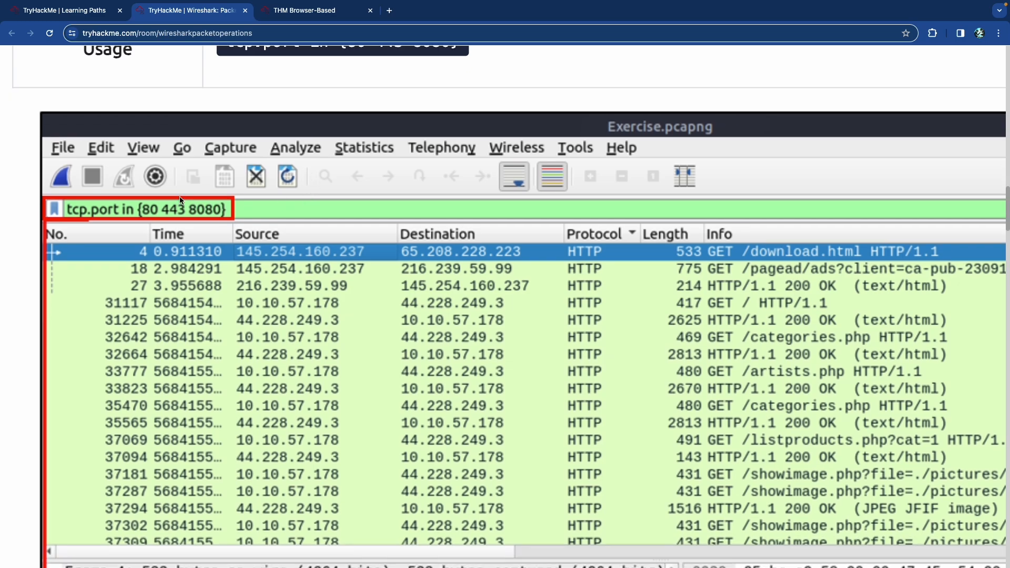
{"action": "scroll", "coordinate": [190, 208], "scroll_direction": "down", "scroll_amount": 1}
{"action": "scroll", "coordinate": [190, 206], "scroll_direction": "down", "scroll_amount": 5}
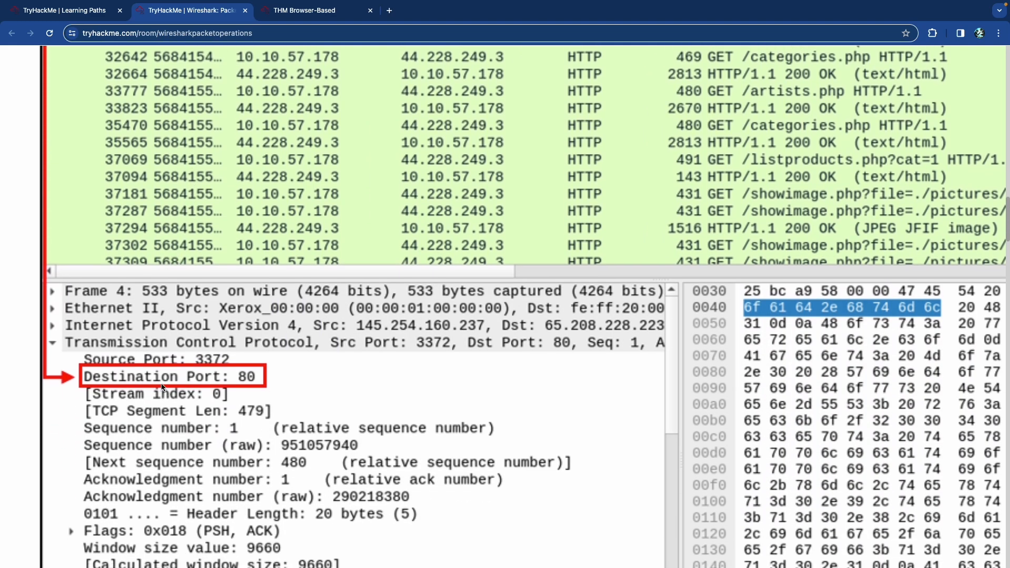
{"action": "scroll", "coordinate": [220, 356], "scroll_direction": "down", "scroll_amount": 1}
{"action": "scroll", "coordinate": [187, 351], "scroll_direction": "down", "scroll_amount": 2}
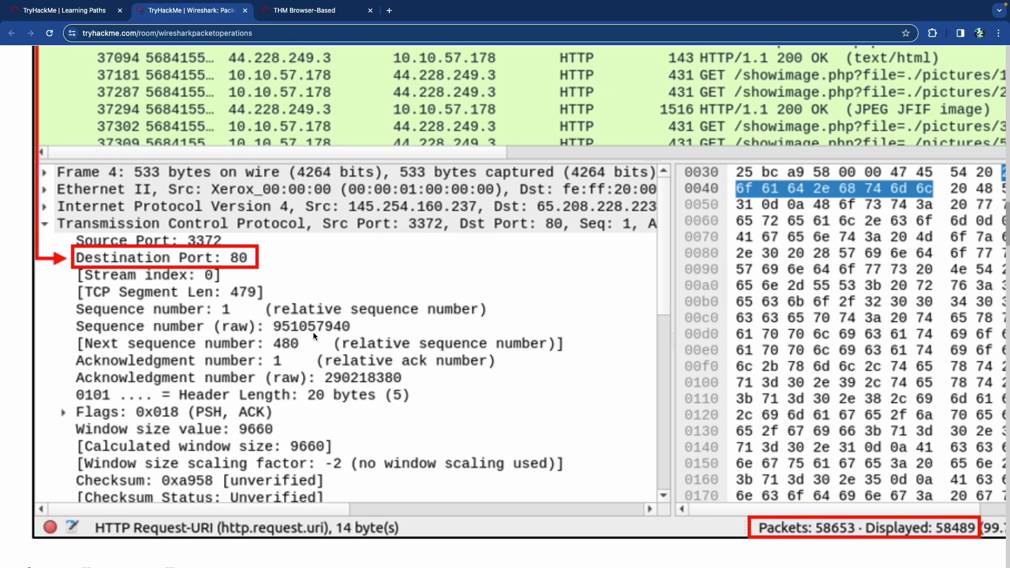
{"action": "scroll", "coordinate": [722, 463], "scroll_direction": "right", "scroll_amount": 2}
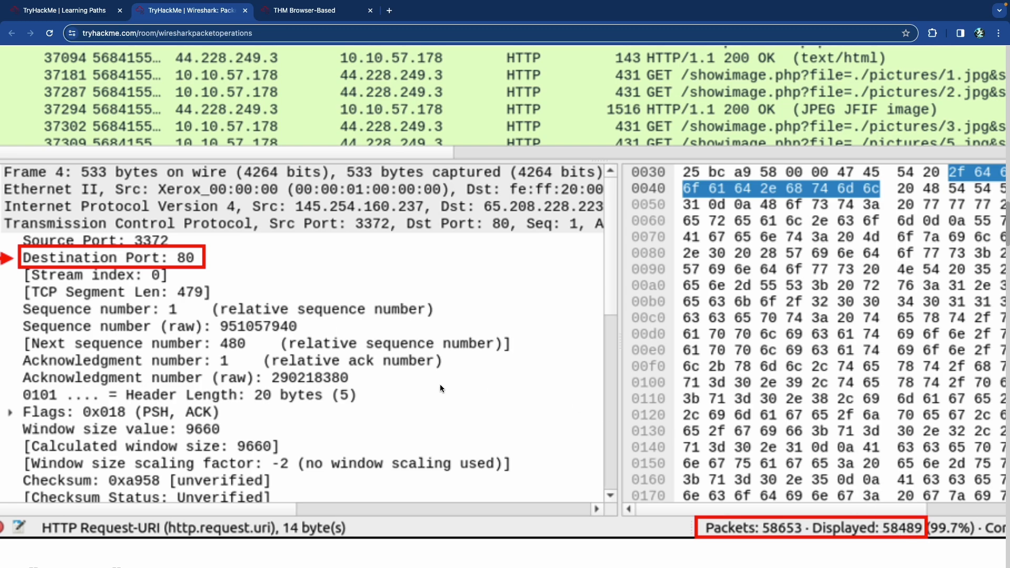
Step: Recheck the tcp.port example's filter and packet list against the displayed packet count and percentage in its status bar
{"action": "scroll", "coordinate": [398, 380], "scroll_direction": "up", "scroll_amount": 6}
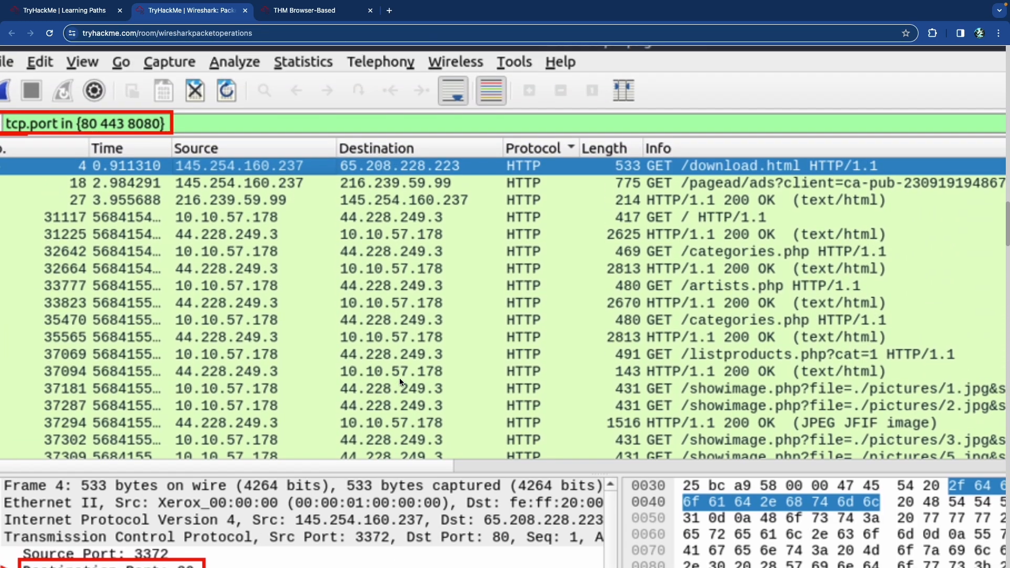
{"action": "scroll", "coordinate": [407, 374], "scroll_direction": "left", "scroll_amount": 2}
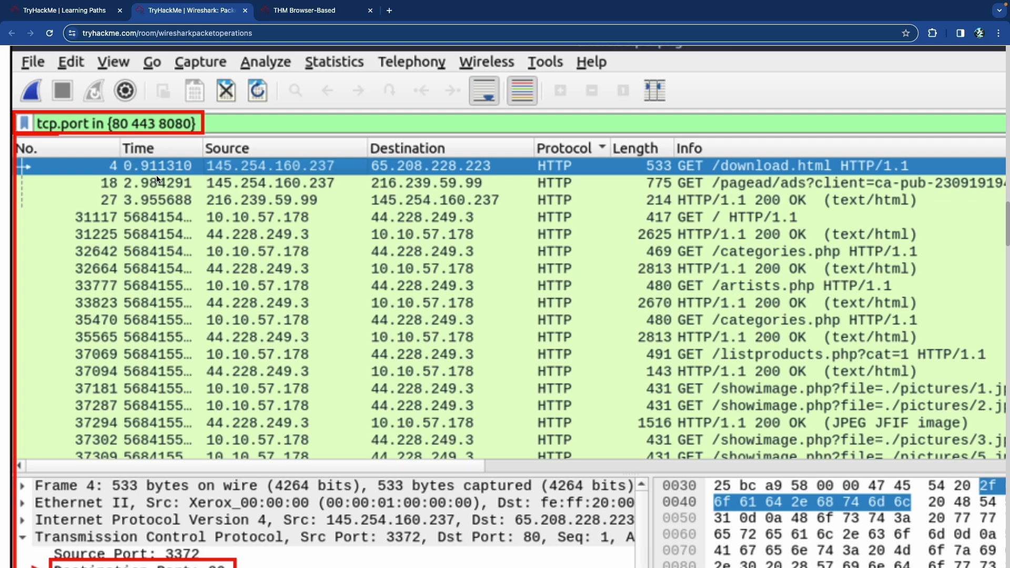
{"action": "scroll", "coordinate": [170, 176], "scroll_direction": "down", "scroll_amount": 8}
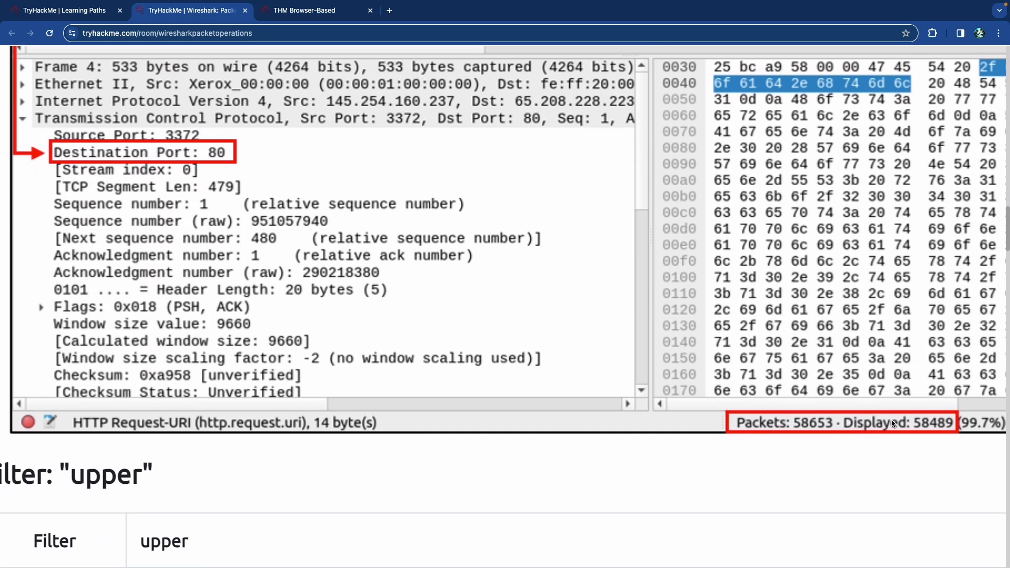
{"action": "scroll", "coordinate": [895, 419], "scroll_direction": "down", "scroll_amount": 1}
{"action": "scroll", "coordinate": [939, 412], "scroll_direction": "right", "scroll_amount": 1}
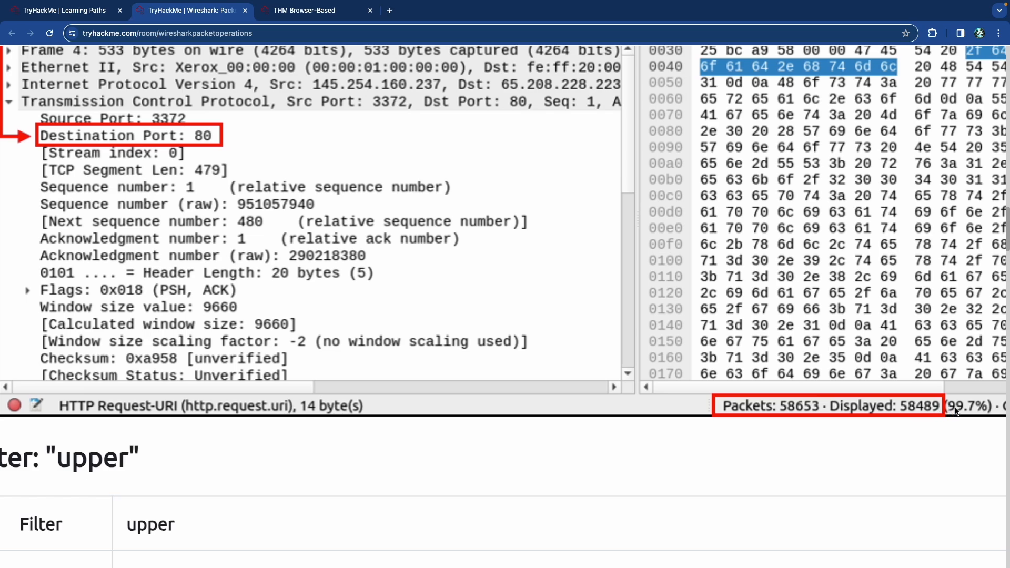
Step: Inspect the rest of the tcp.port example's status bar, past the displayed packet count to the percentage and Comments
{"action": "scroll", "coordinate": [956, 411], "scroll_direction": "right", "scroll_amount": 1}
{"action": "scroll", "coordinate": [966, 413], "scroll_direction": "right", "scroll_amount": 3}
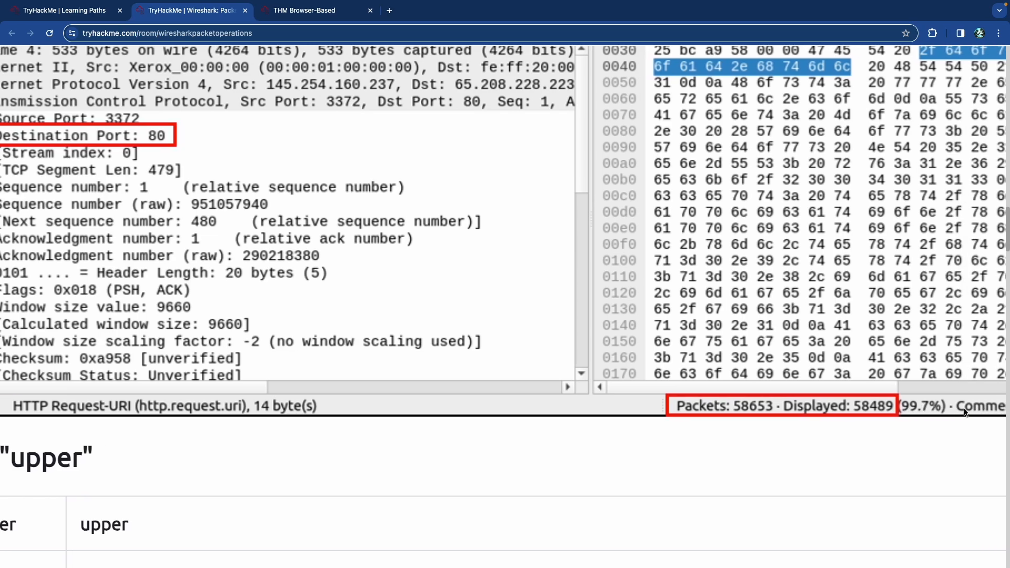
{"action": "scroll", "coordinate": [966, 412], "scroll_direction": "right", "scroll_amount": 6}
{"action": "scroll", "coordinate": [519, 369], "scroll_direction": "left", "scroll_amount": 12}
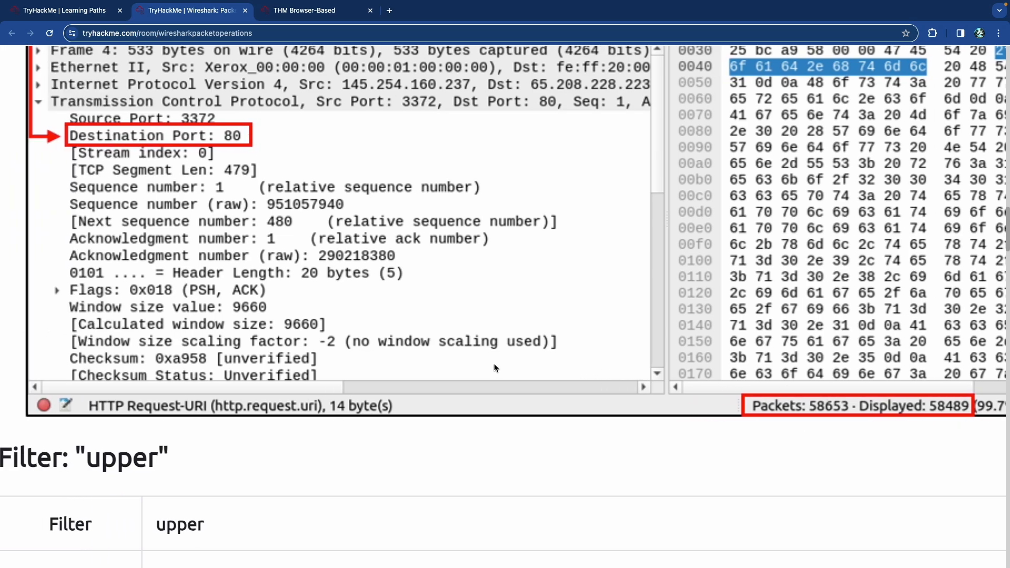
{"action": "scroll", "coordinate": [494, 364], "scroll_direction": "left", "scroll_amount": 3}
Step: Read the "upper" filter table through its Workflow row, highlighting the "APACHE" keyword there
{"action": "scroll", "coordinate": [460, 355], "scroll_direction": "down", "scroll_amount": 6}
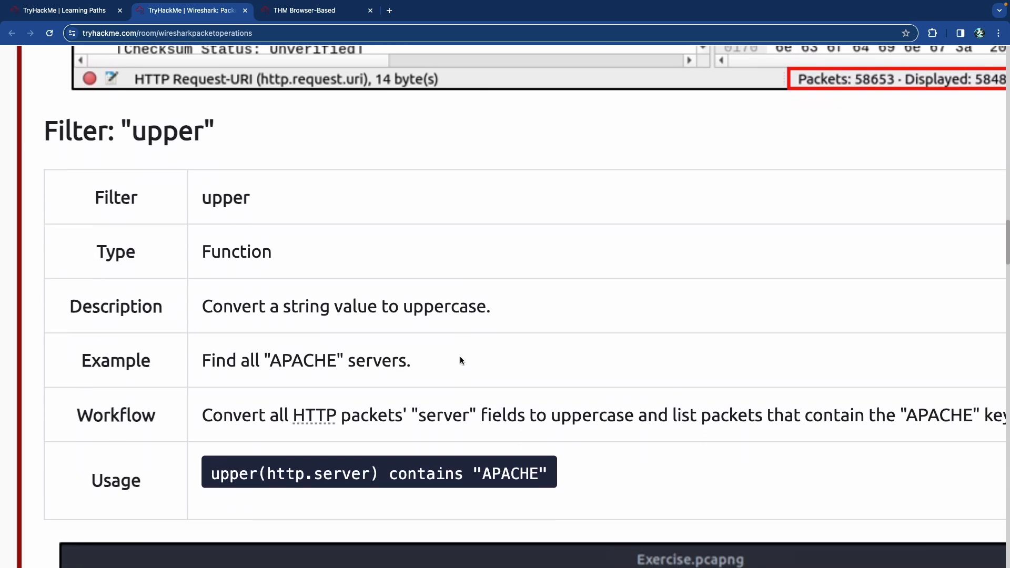
{"action": "scroll", "coordinate": [415, 358], "scroll_direction": "down", "scroll_amount": 1}
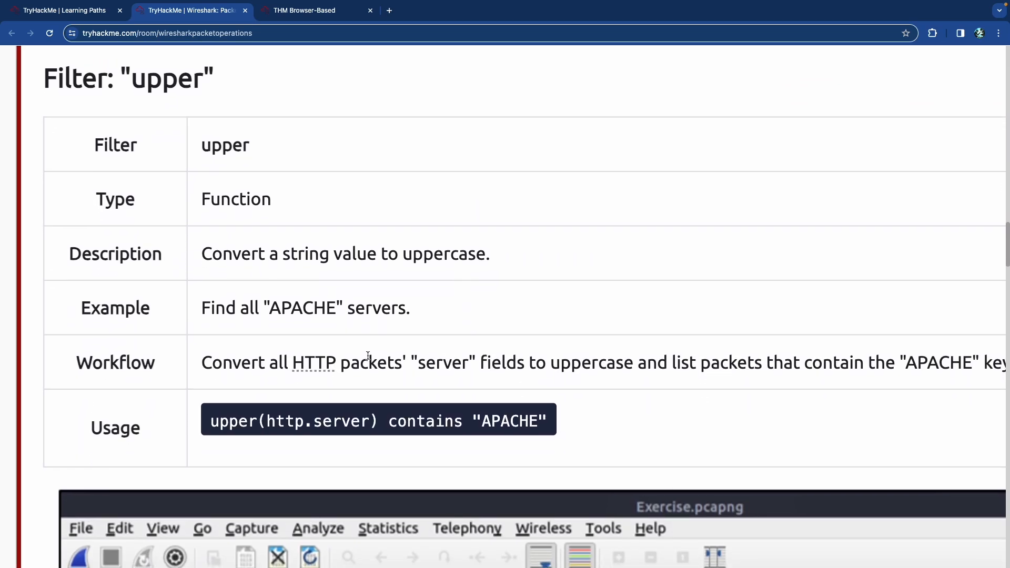
{"action": "scroll", "coordinate": [367, 356], "scroll_direction": "right", "scroll_amount": 1}
{"action": "scroll", "coordinate": [263, 355], "scroll_direction": "right", "scroll_amount": 2}
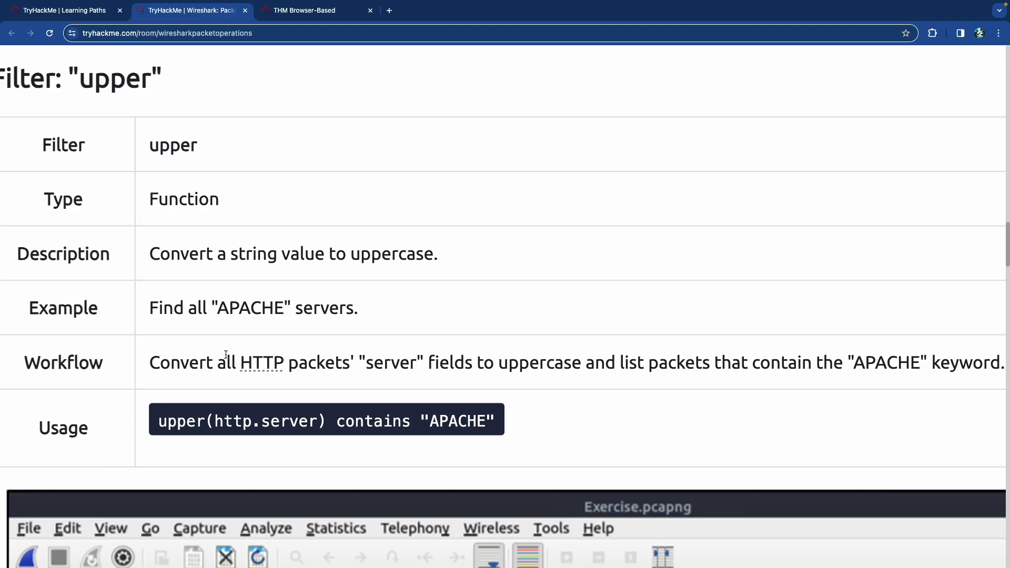
{"action": "left_click_drag", "start_coordinate": [181, 363], "coordinate": [525, 368]}
{"action": "left_click", "coordinate": [524, 368]}
{"action": "scroll", "coordinate": [419, 362], "scroll_direction": "right", "scroll_amount": 2}
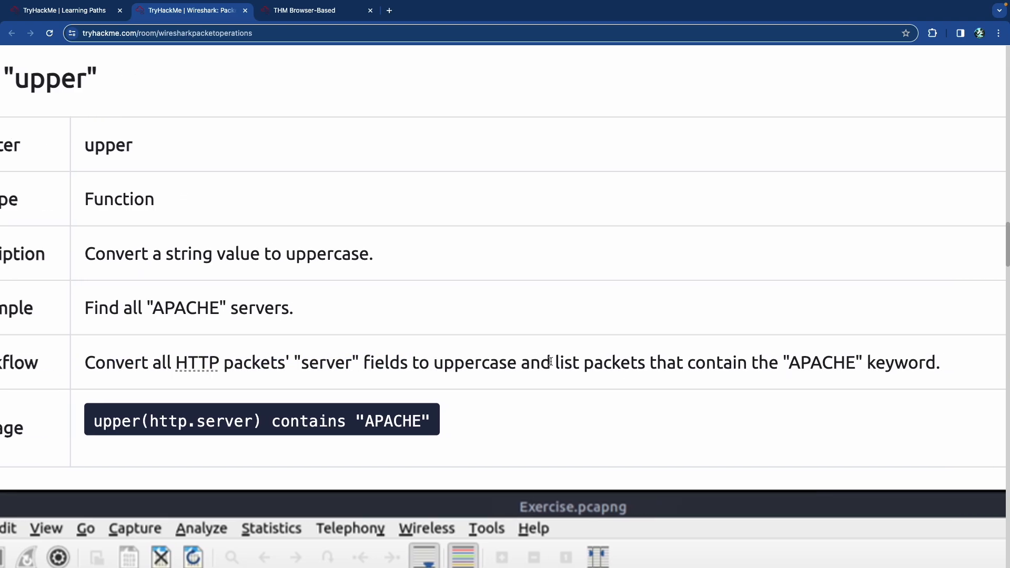
{"action": "scroll", "coordinate": [550, 362], "scroll_direction": "right", "scroll_amount": 2}
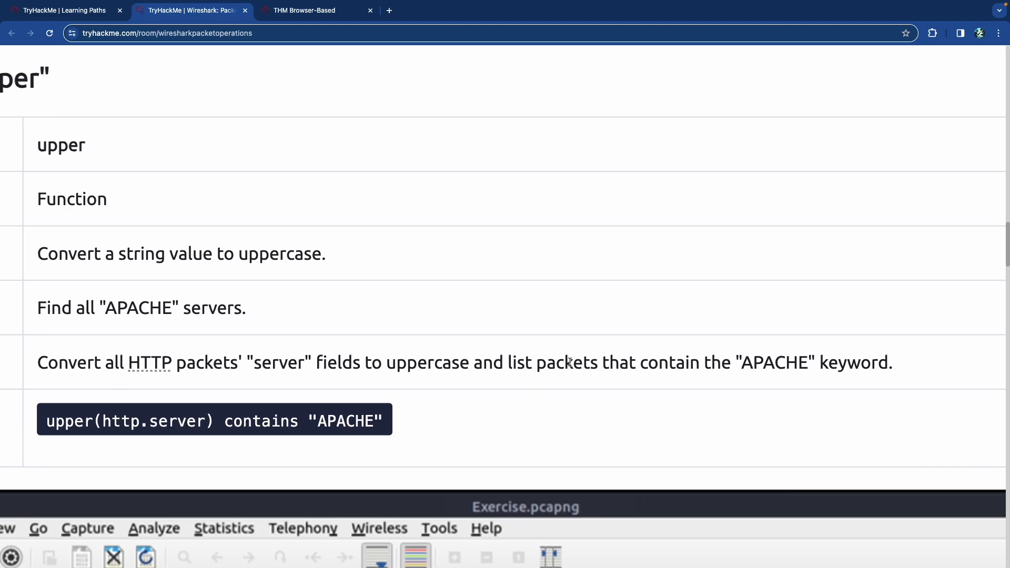
{"action": "scroll", "coordinate": [605, 362], "scroll_direction": "right", "scroll_amount": 1}
{"action": "double_click", "coordinate": [727, 368]}
{"action": "scroll", "coordinate": [736, 368], "scroll_direction": "left", "scroll_amount": 5}
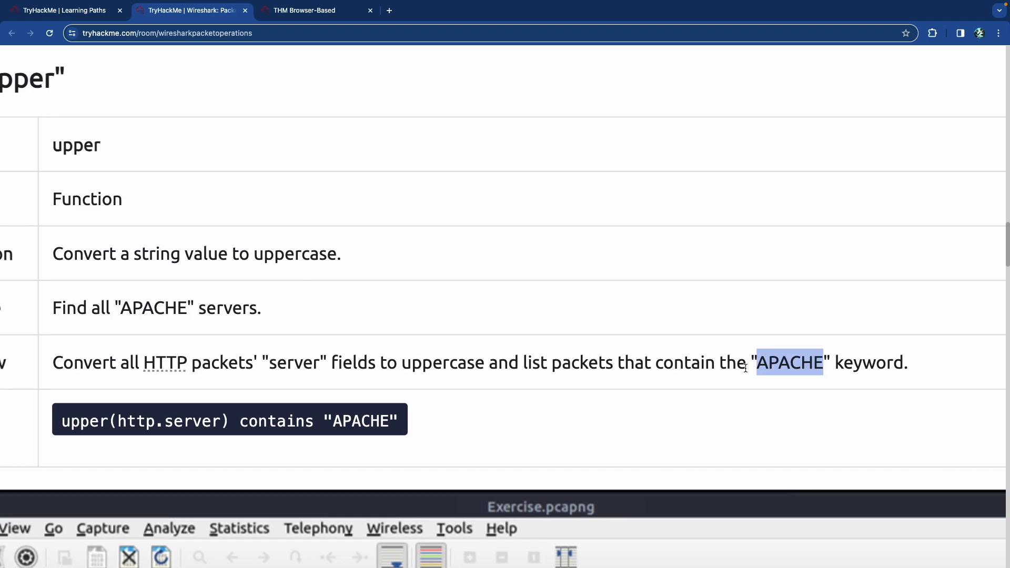
{"action": "scroll", "coordinate": [745, 369], "scroll_direction": "left", "scroll_amount": 1}
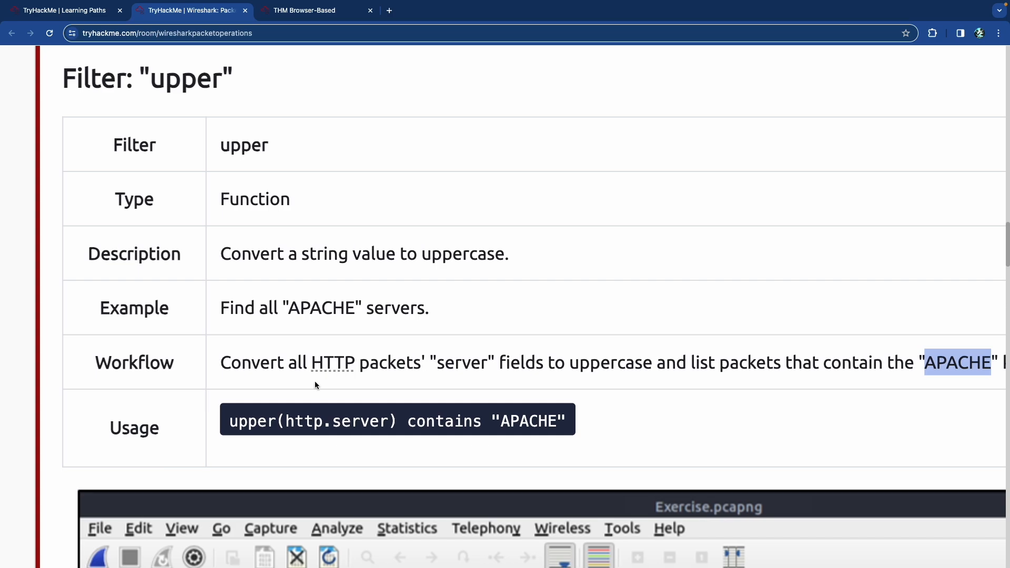
Step: Study the Usage expression upper(http.server) contains "APACHE", highlighting "upper" and "contains" to distinguish its parts
{"action": "left_click", "coordinate": [257, 425]}
{"action": "double_click", "coordinate": [258, 425]}
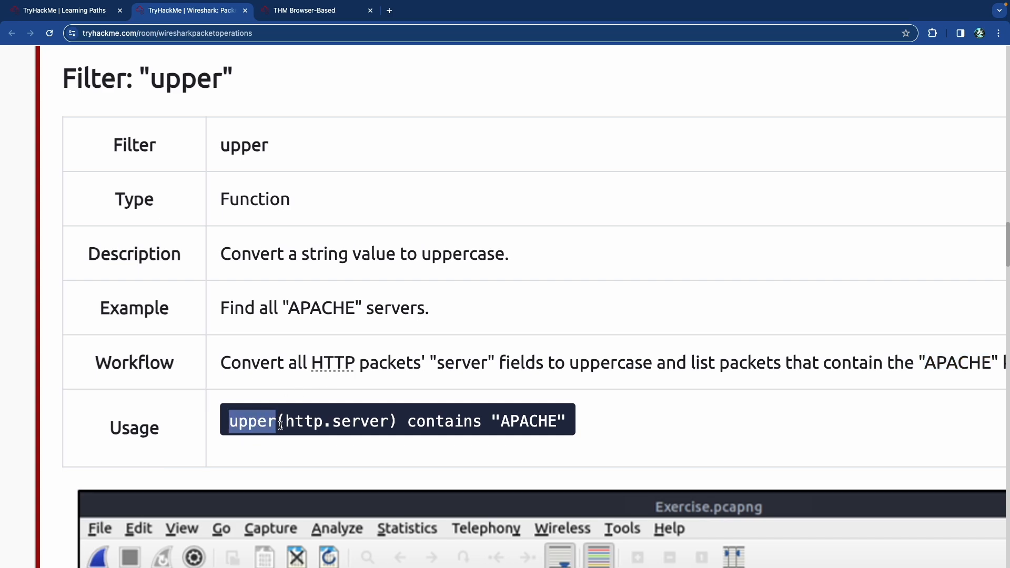
{"action": "left_click", "coordinate": [281, 425]}
{"action": "double_click", "coordinate": [429, 424]}
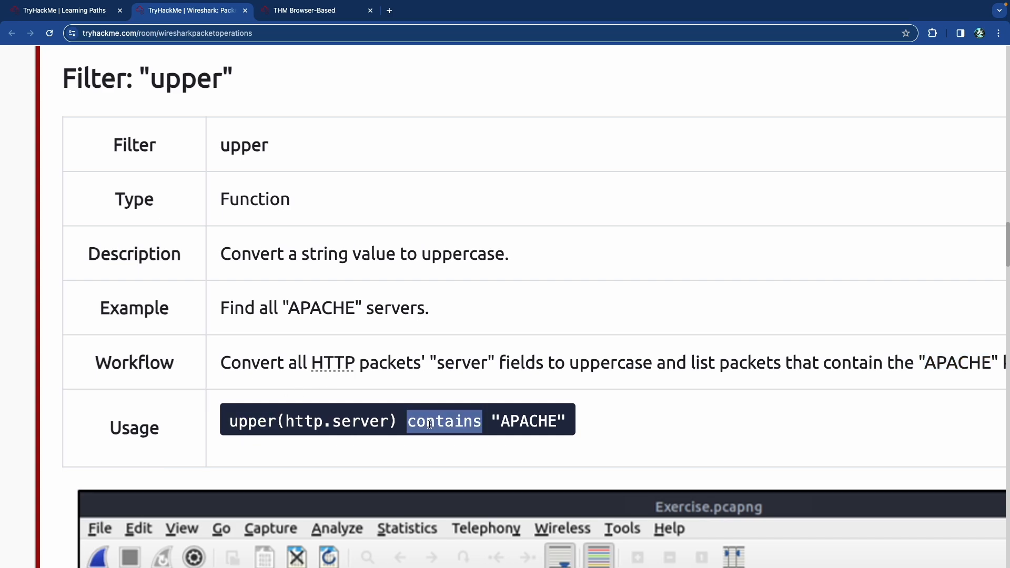
{"action": "left_click", "coordinate": [186, 363]}
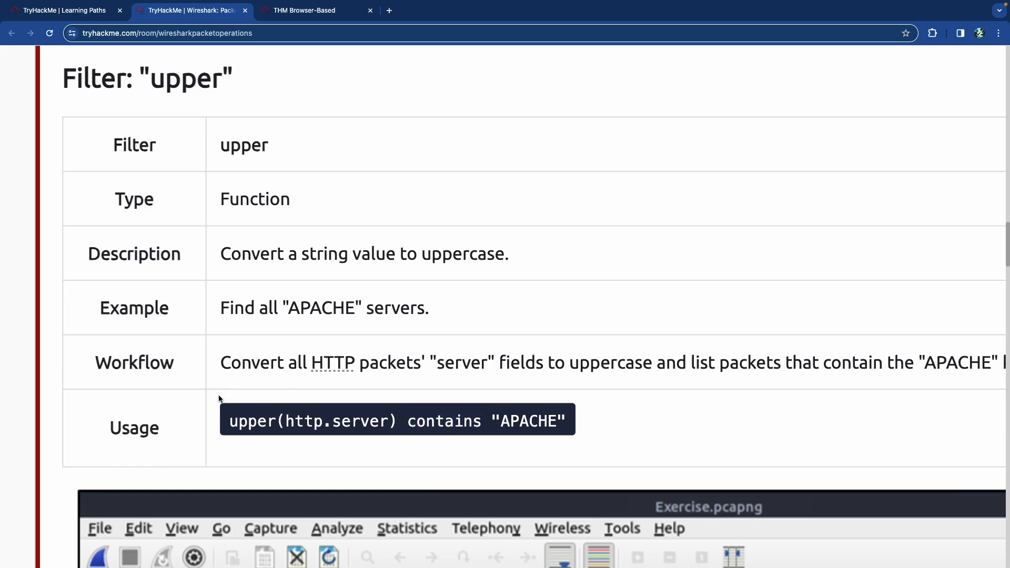
{"action": "double_click", "coordinate": [251, 421]}
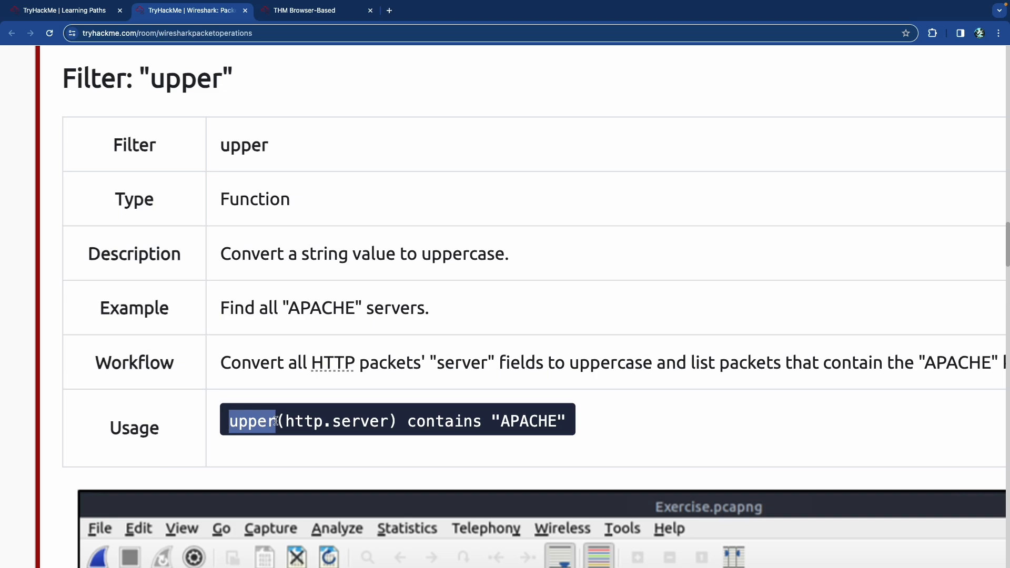
{"action": "left_click", "coordinate": [398, 421]}
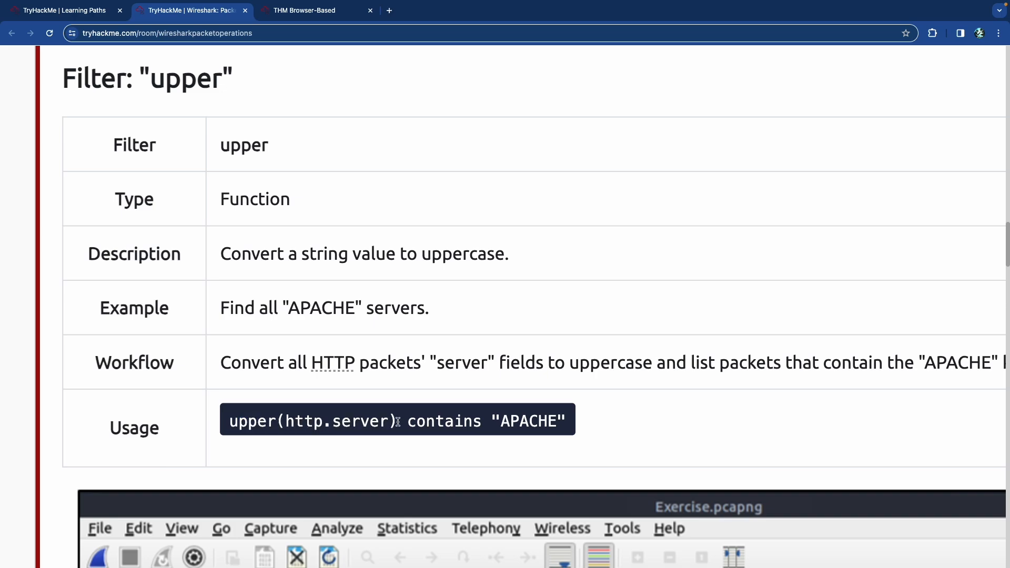
{"action": "double_click", "coordinate": [440, 422]}
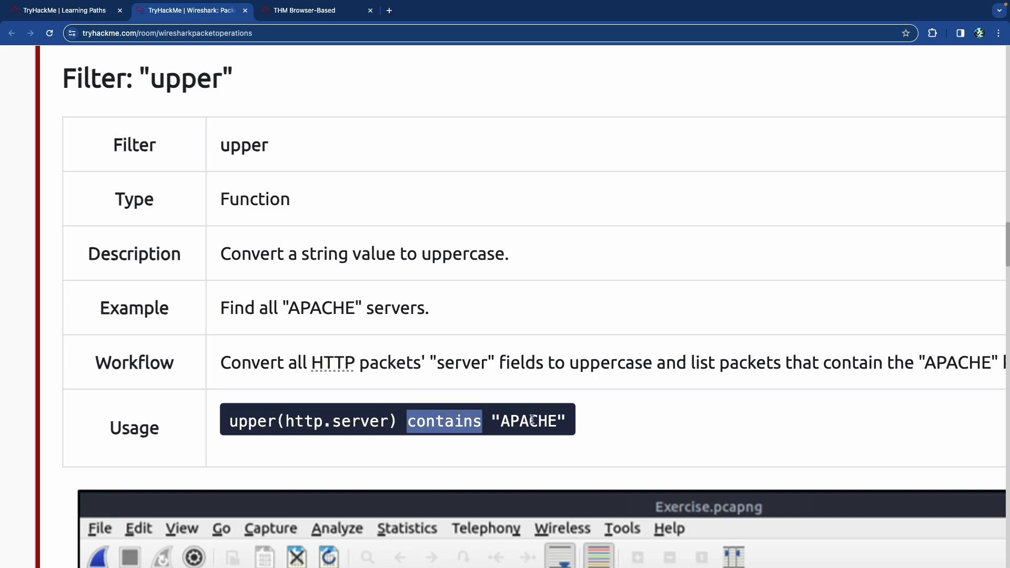
{"action": "left_click", "coordinate": [529, 420]}
Step: Examine the example capture for upper(http.server) contains "APACHE", from its filter and packet list to the Server field and packet counts
{"action": "scroll", "coordinate": [266, 385], "scroll_direction": "down", "scroll_amount": 3}
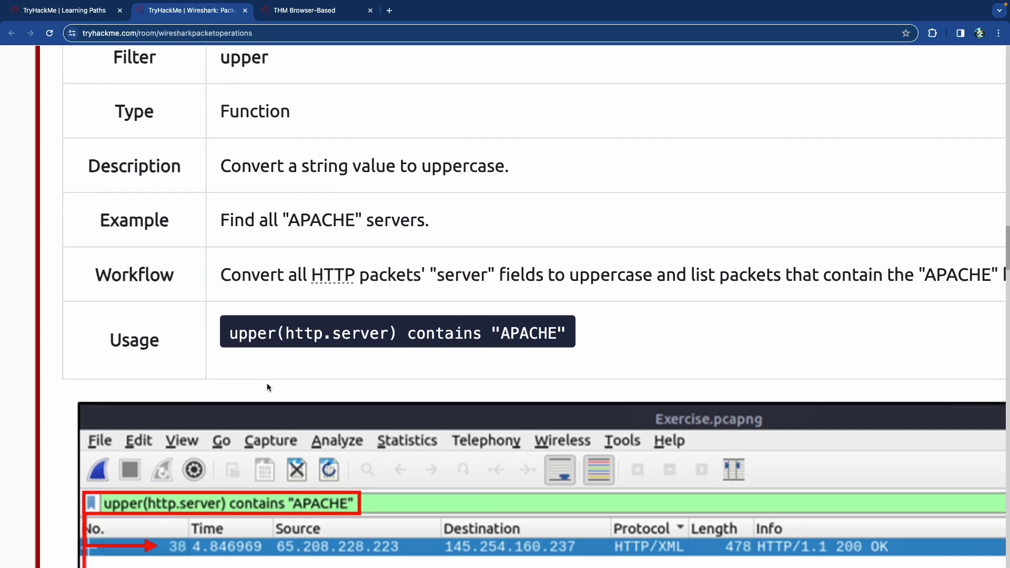
{"action": "scroll", "coordinate": [268, 387], "scroll_direction": "down", "scroll_amount": 2}
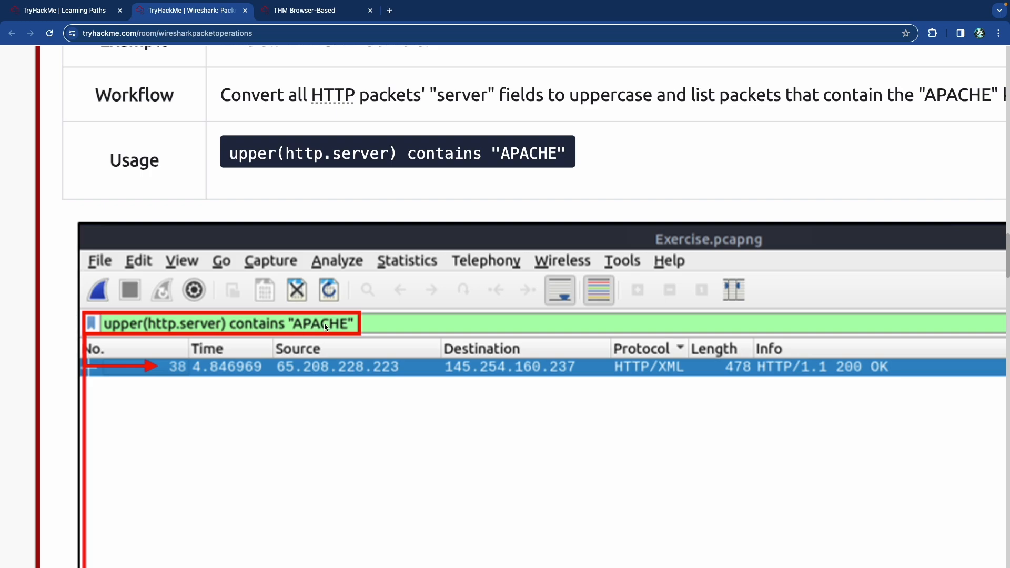
{"action": "scroll", "coordinate": [295, 328], "scroll_direction": "down", "scroll_amount": 10}
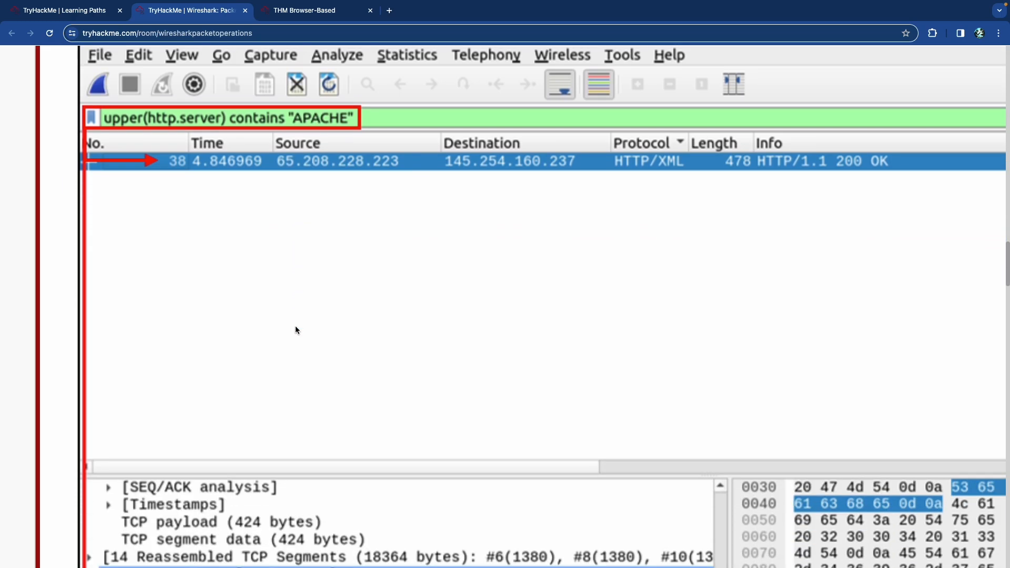
{"action": "scroll", "coordinate": [296, 326], "scroll_direction": "down", "scroll_amount": 2}
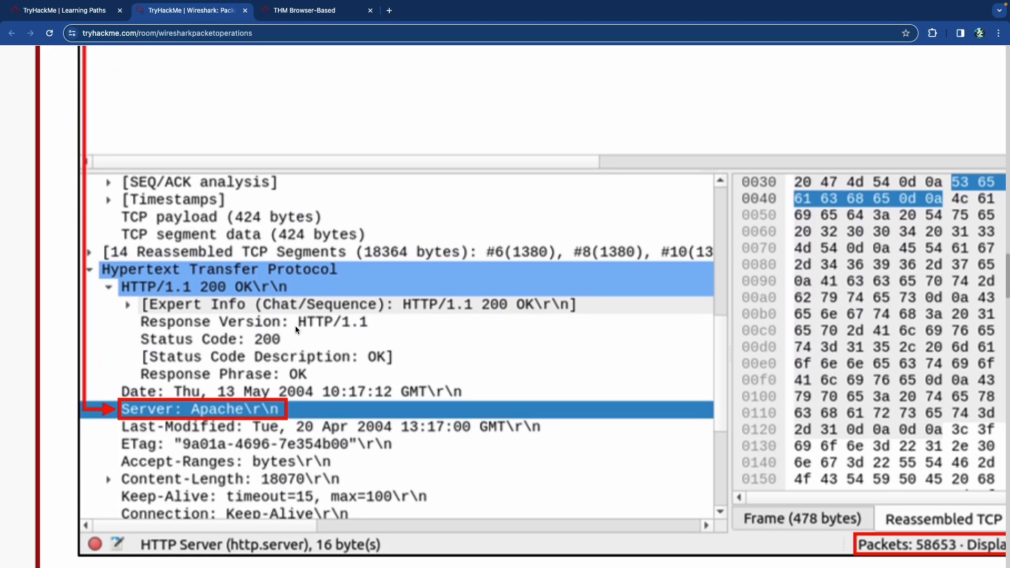
{"action": "scroll", "coordinate": [240, 356], "scroll_direction": "down", "scroll_amount": 1}
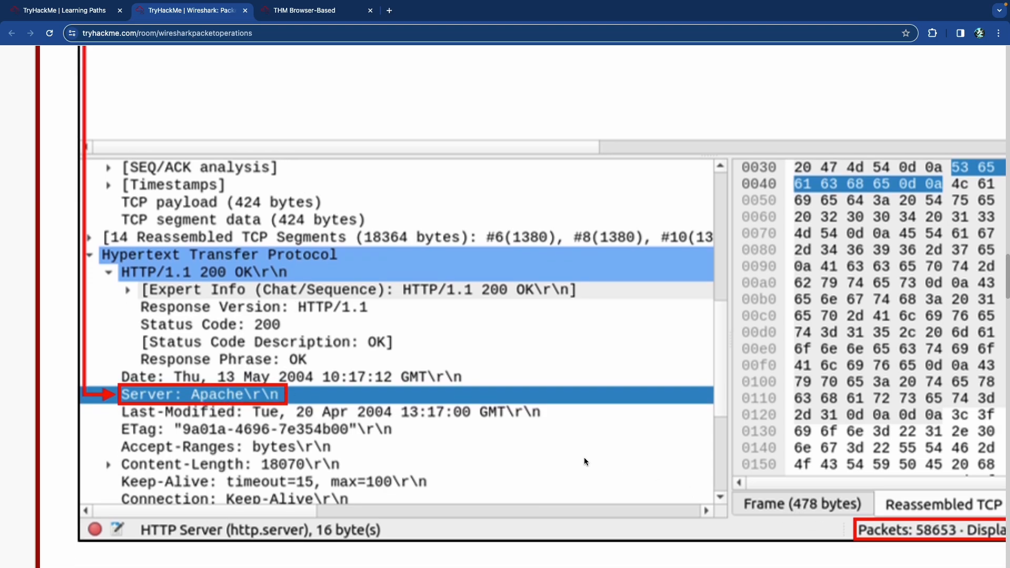
{"action": "scroll", "coordinate": [584, 458], "scroll_direction": "right", "scroll_amount": 5}
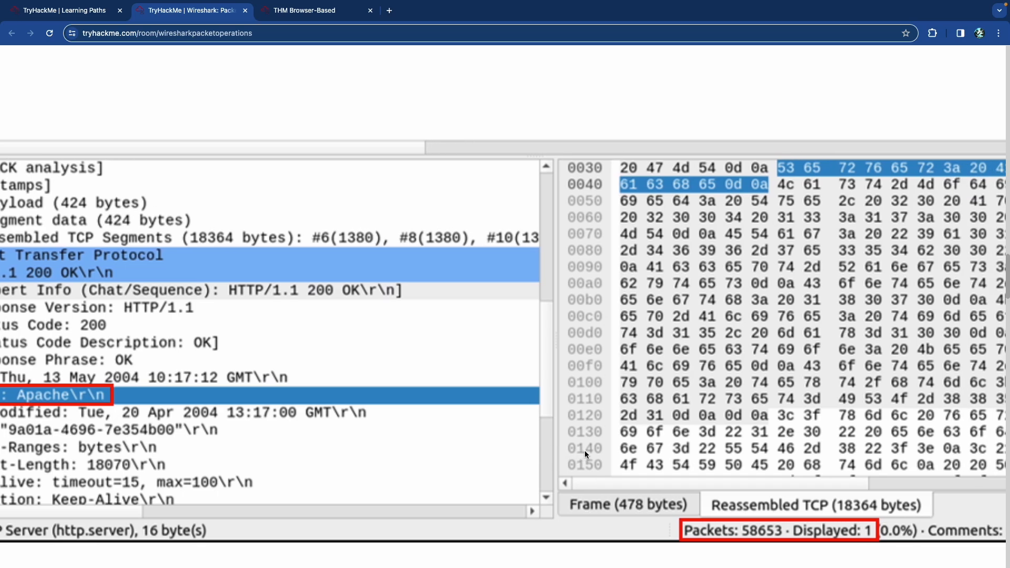
{"action": "scroll", "coordinate": [585, 451], "scroll_direction": "right", "scroll_amount": 1}
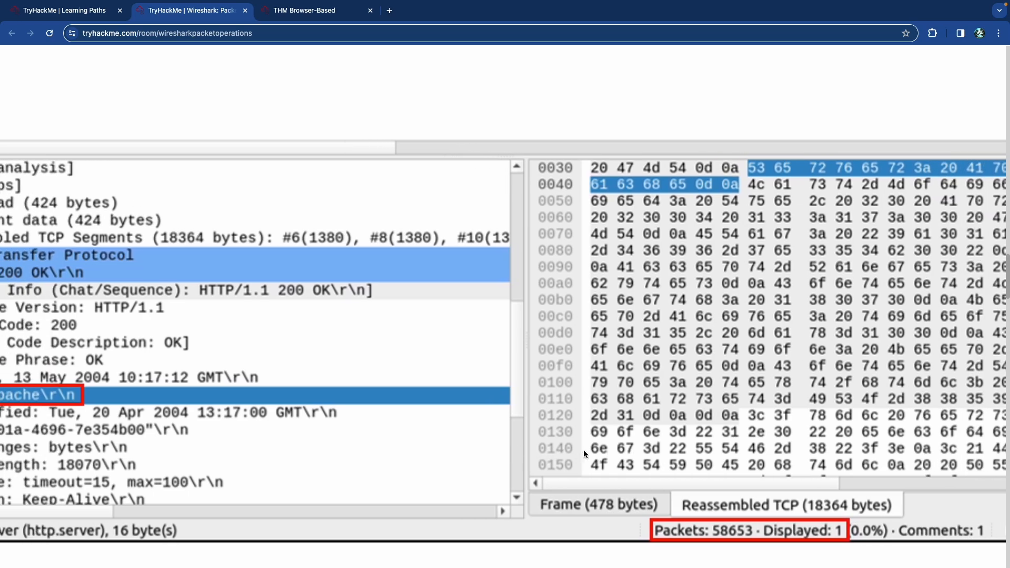
{"action": "scroll", "coordinate": [581, 449], "scroll_direction": "left", "scroll_amount": 6}
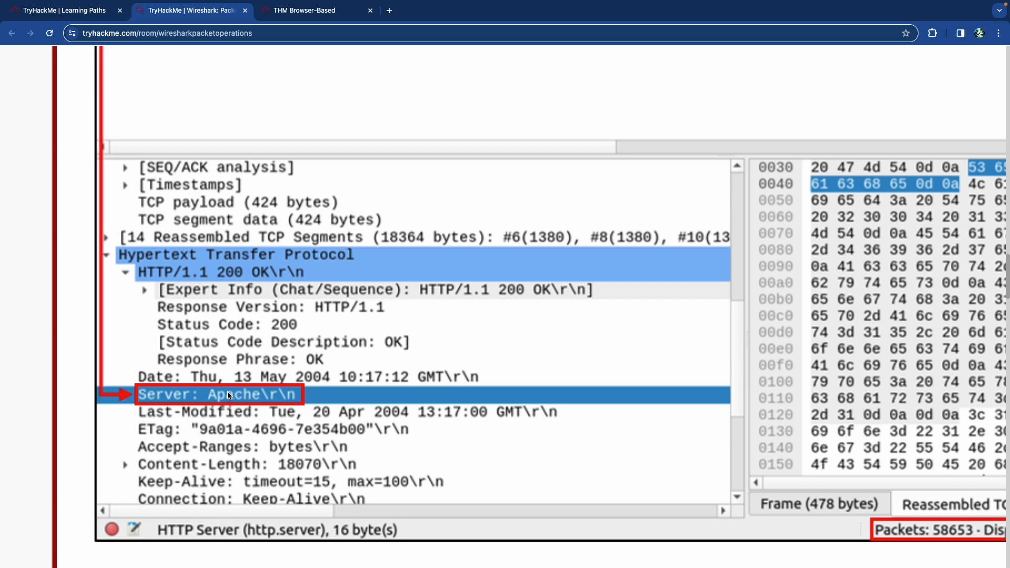
Step: Compare the "upper" example's display filter with its Usage expression and the packet's HTTP details
{"action": "scroll", "coordinate": [229, 397], "scroll_direction": "up", "scroll_amount": 10}
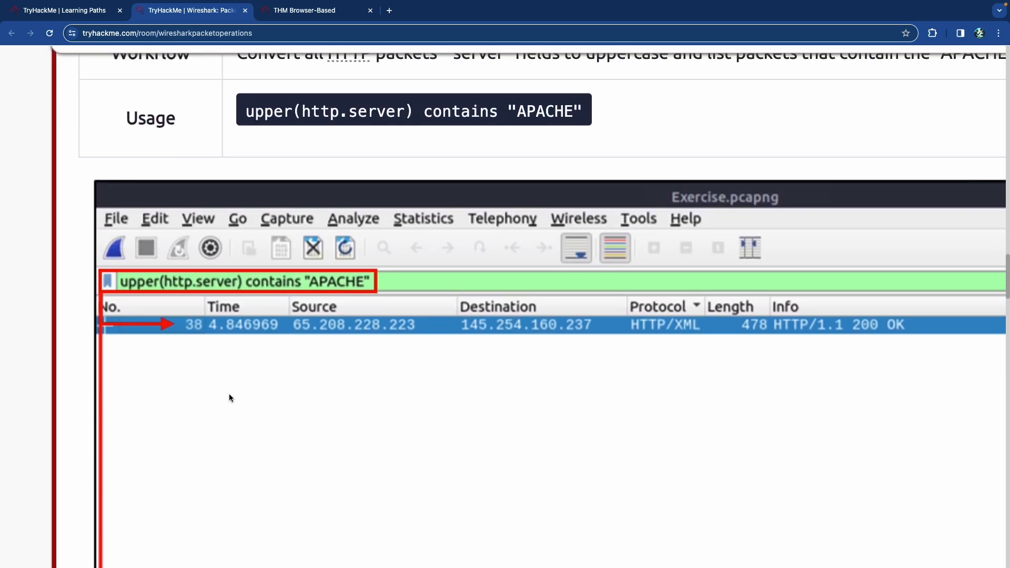
{"action": "scroll", "coordinate": [269, 325], "scroll_direction": "up", "scroll_amount": 3}
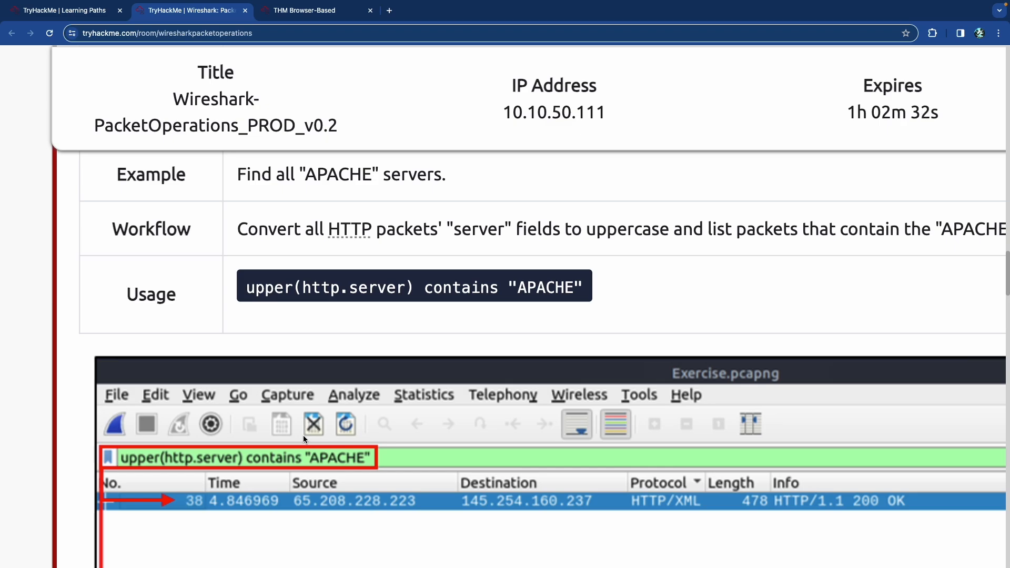
{"action": "scroll", "coordinate": [320, 423], "scroll_direction": "down", "scroll_amount": 10}
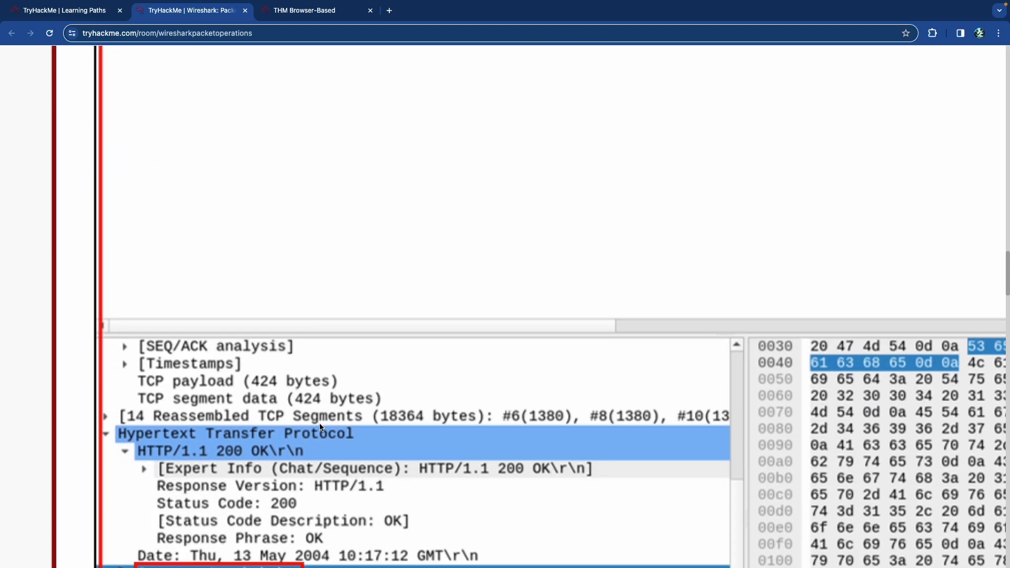
Step: Read the "lower" filter table and examine its example capture, from the display filter to the Server field and packet counts
{"action": "scroll", "coordinate": [320, 423], "scroll_direction": "down", "scroll_amount": 6}
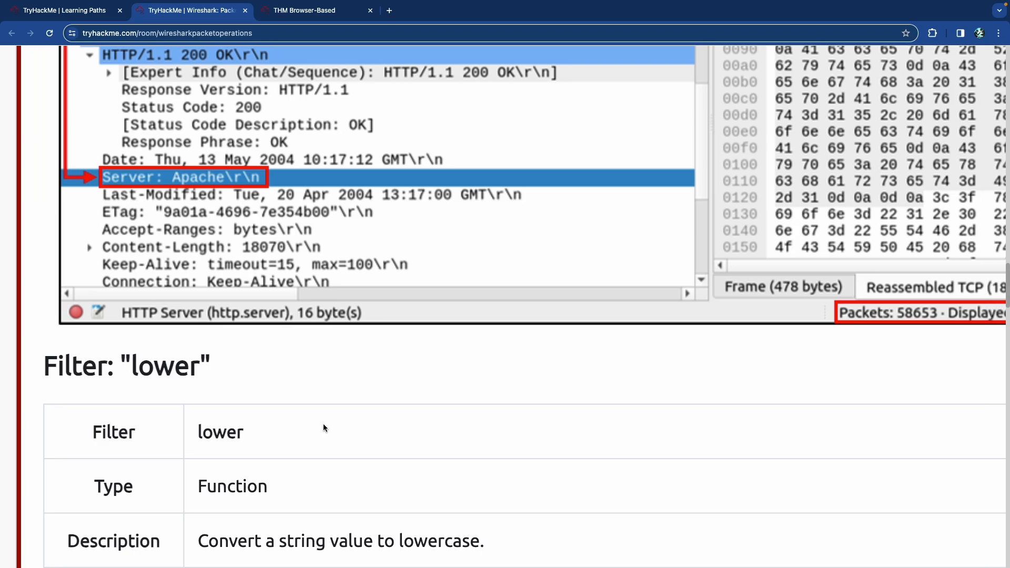
{"action": "scroll", "coordinate": [323, 425], "scroll_direction": "down", "scroll_amount": 3}
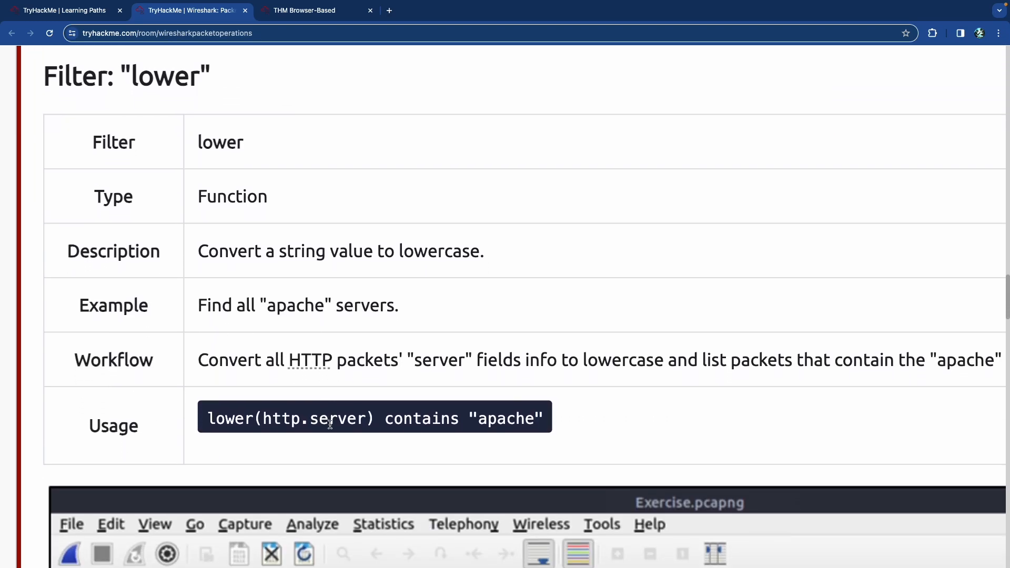
{"action": "scroll", "coordinate": [325, 428], "scroll_direction": "down", "scroll_amount": 1}
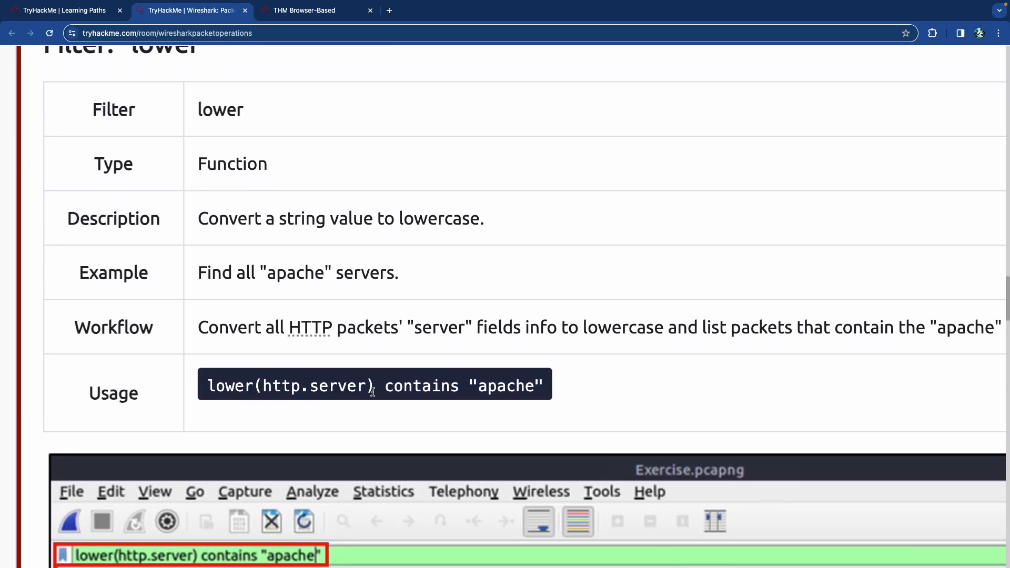
{"action": "scroll", "coordinate": [357, 394], "scroll_direction": "down", "scroll_amount": 3}
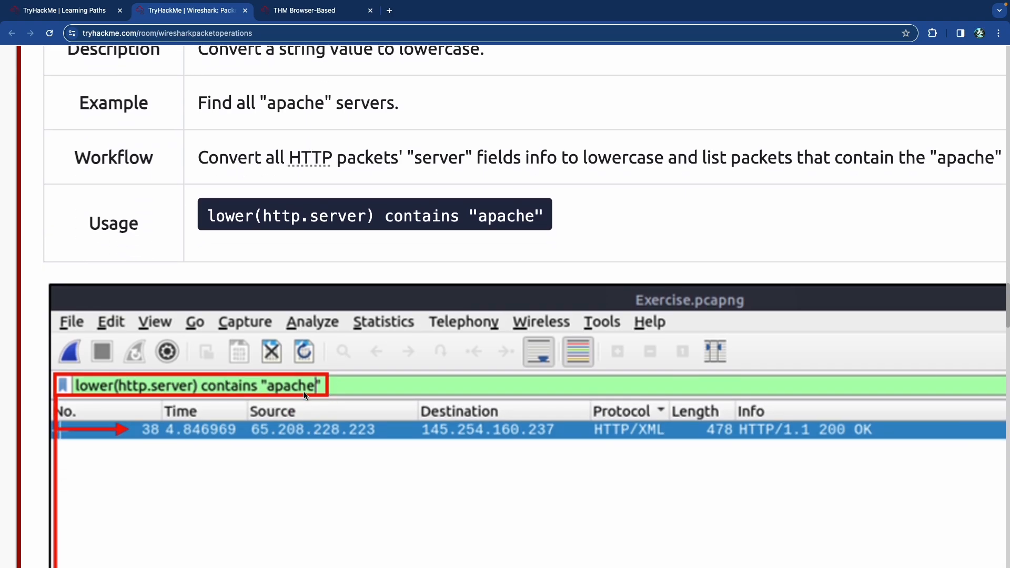
{"action": "scroll", "coordinate": [304, 395], "scroll_direction": "down", "scroll_amount": 9}
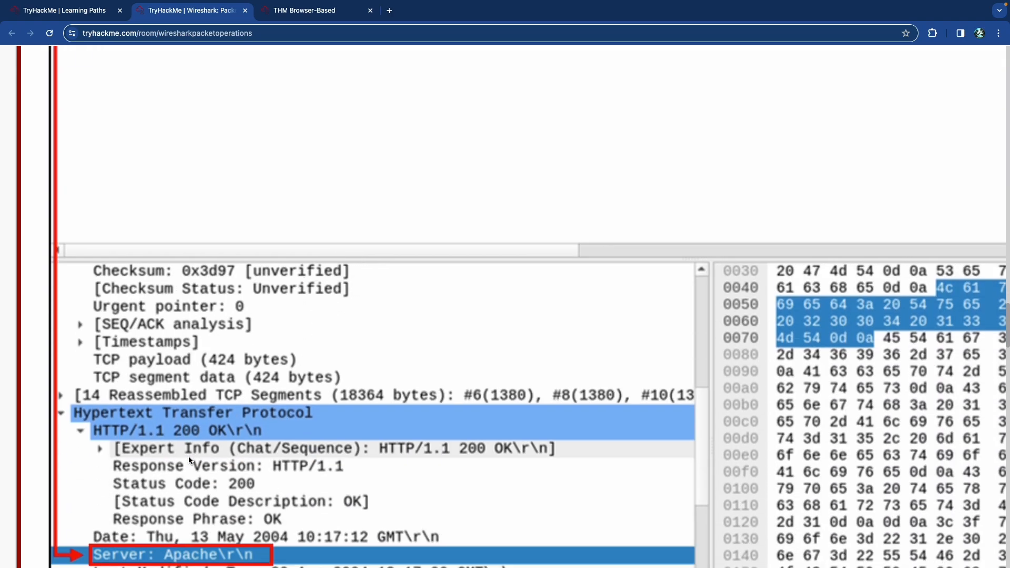
{"action": "scroll", "coordinate": [190, 461], "scroll_direction": "down", "scroll_amount": 3}
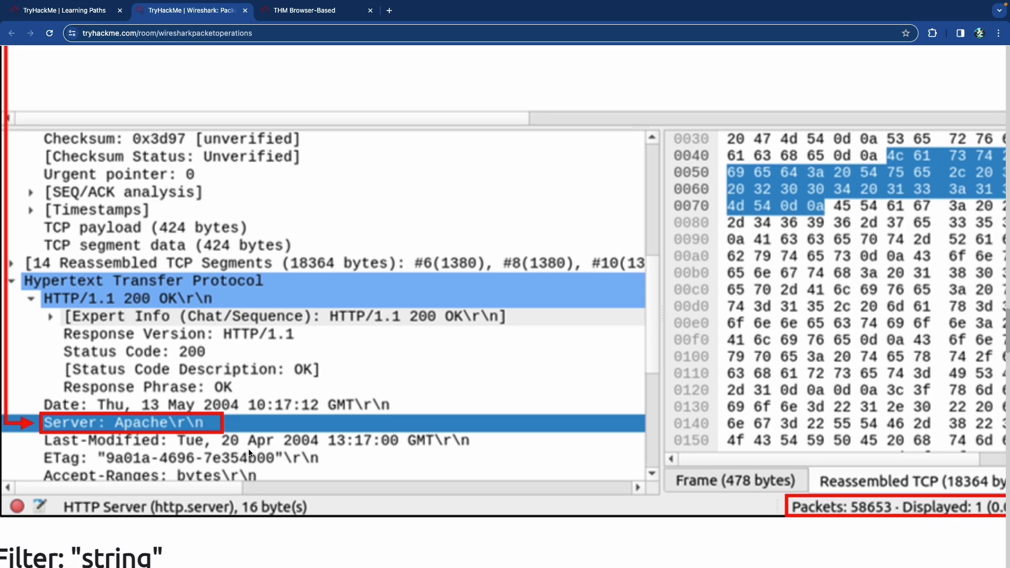
Step: Review the "lower" example's display filter and packet list again, along with the description, workflow and usage in its table
{"action": "scroll", "coordinate": [249, 452], "scroll_direction": "up", "scroll_amount": 12}
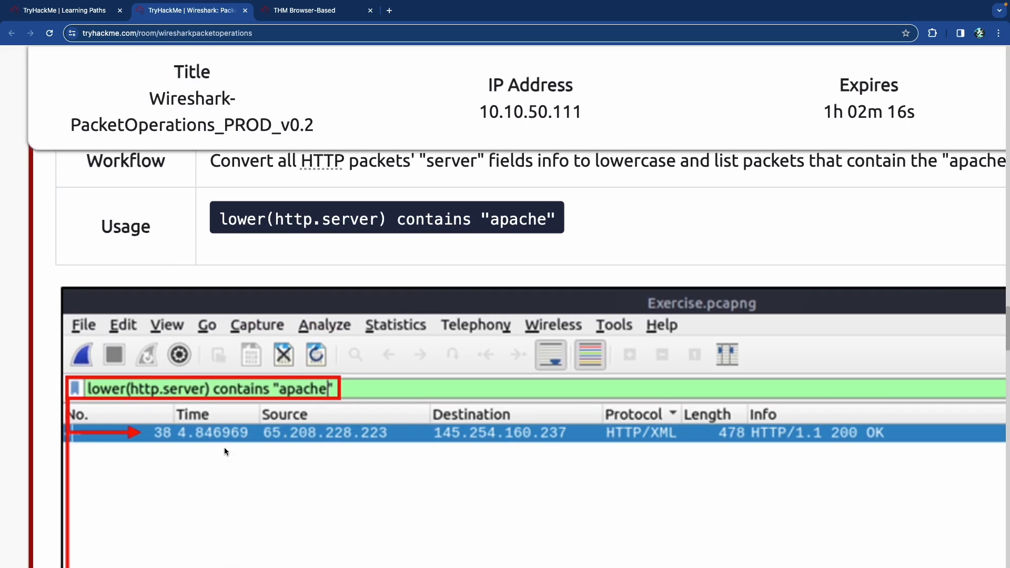
{"action": "scroll", "coordinate": [225, 447], "scroll_direction": "up", "scroll_amount": 1}
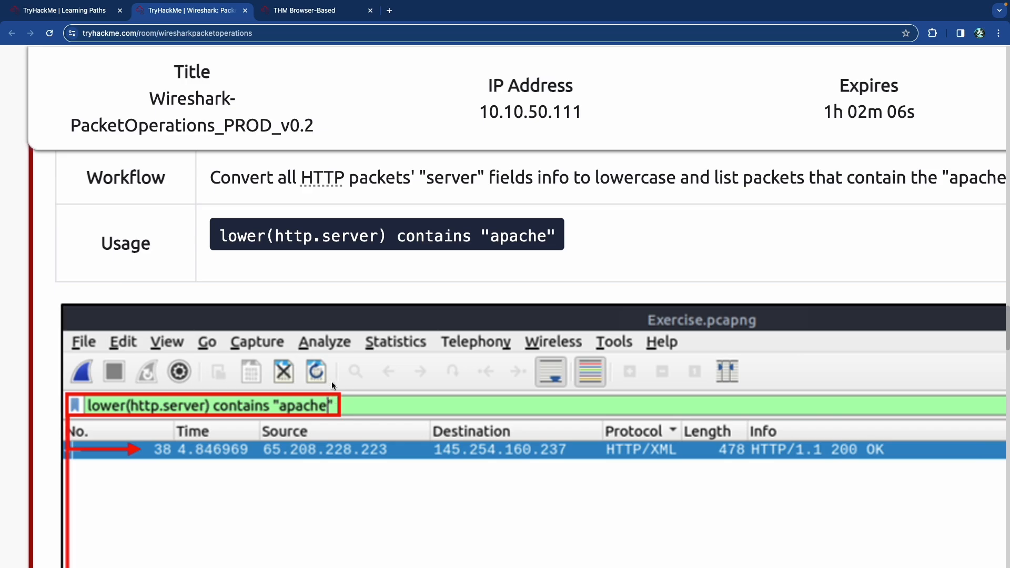
{"action": "scroll", "coordinate": [331, 381], "scroll_direction": "up", "scroll_amount": 3}
{"action": "scroll", "coordinate": [330, 385], "scroll_direction": "up", "scroll_amount": 12}
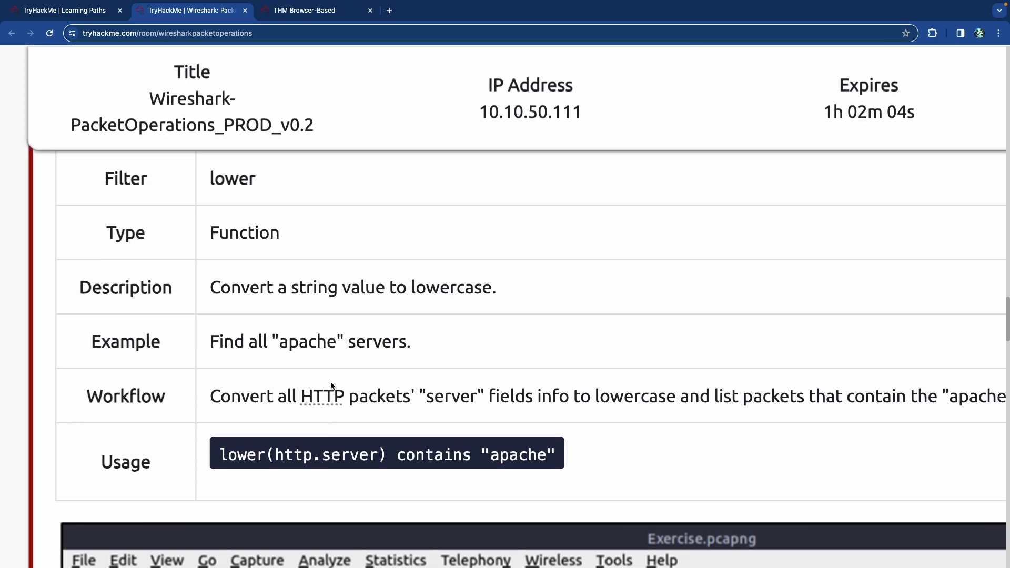
Step: Review the "upper" filter's Usage expression, highlighting its "APACHE" value, and compare it with the Server field in the example capture
{"action": "scroll", "coordinate": [330, 386], "scroll_direction": "down", "scroll_amount": 8}
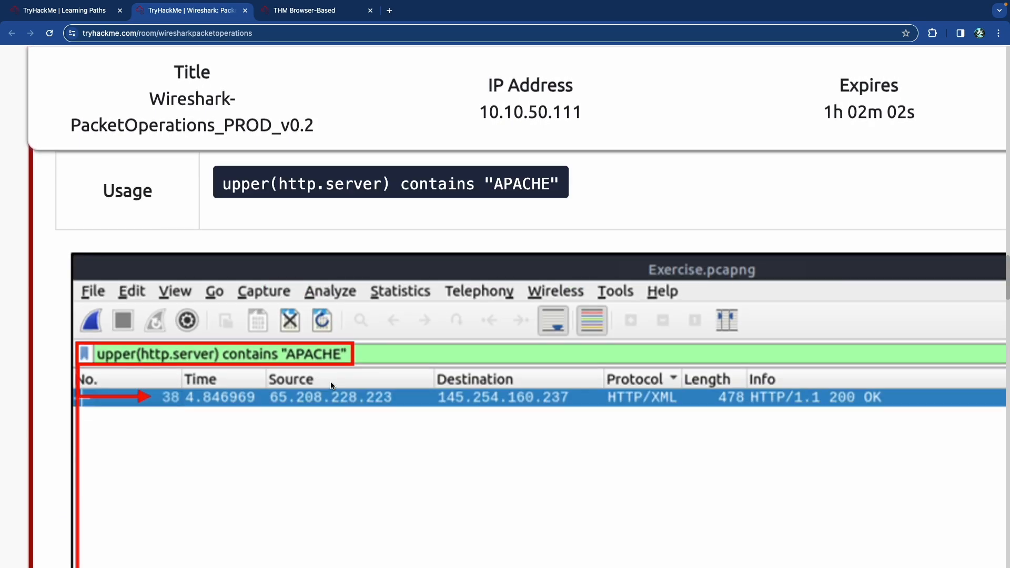
{"action": "scroll", "coordinate": [333, 379], "scroll_direction": "up", "scroll_amount": 3}
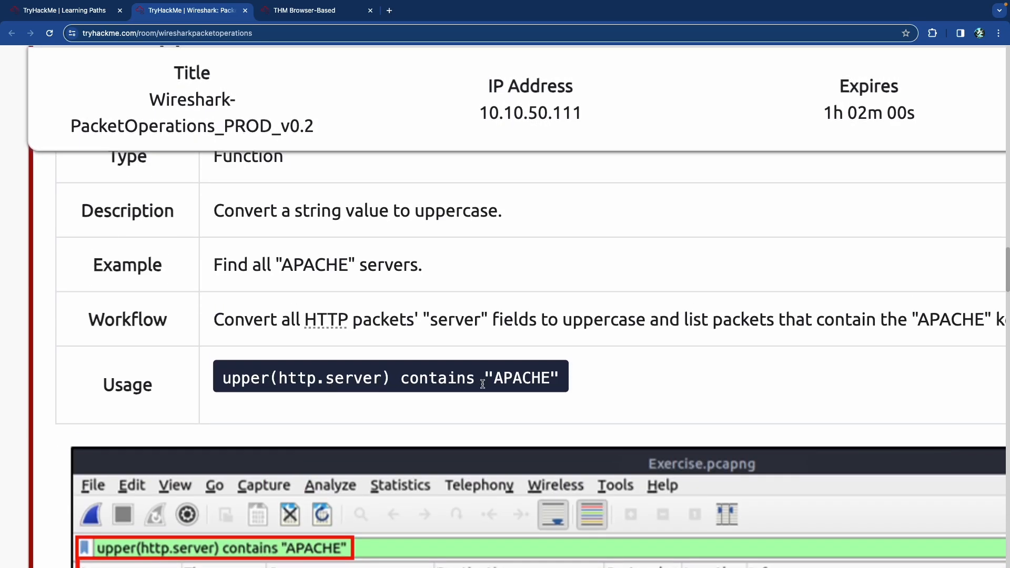
{"action": "double_click", "coordinate": [513, 379]}
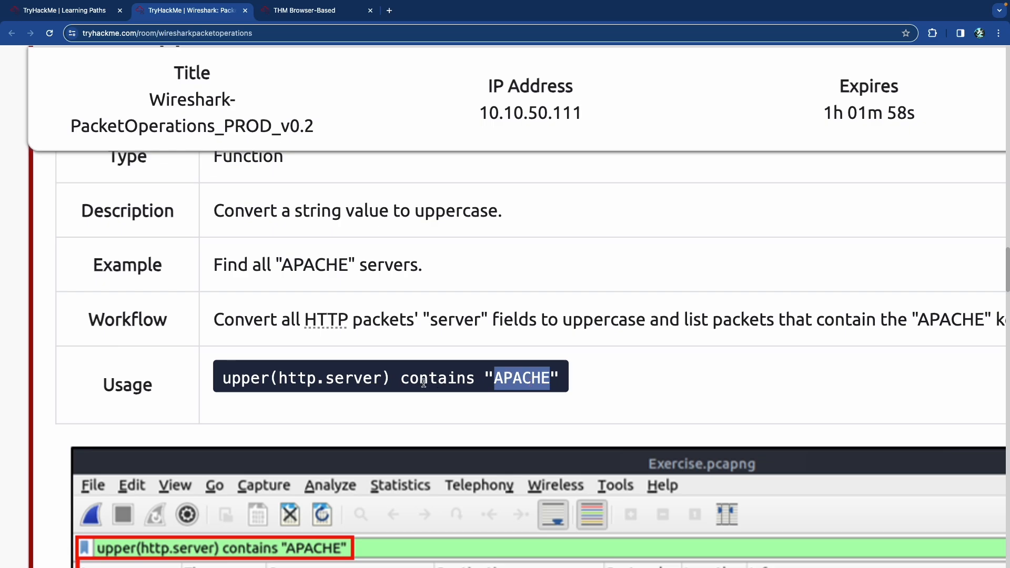
{"action": "left_click_drag", "start_coordinate": [252, 379], "coordinate": [374, 383]}
{"action": "left_click", "coordinate": [449, 381]}
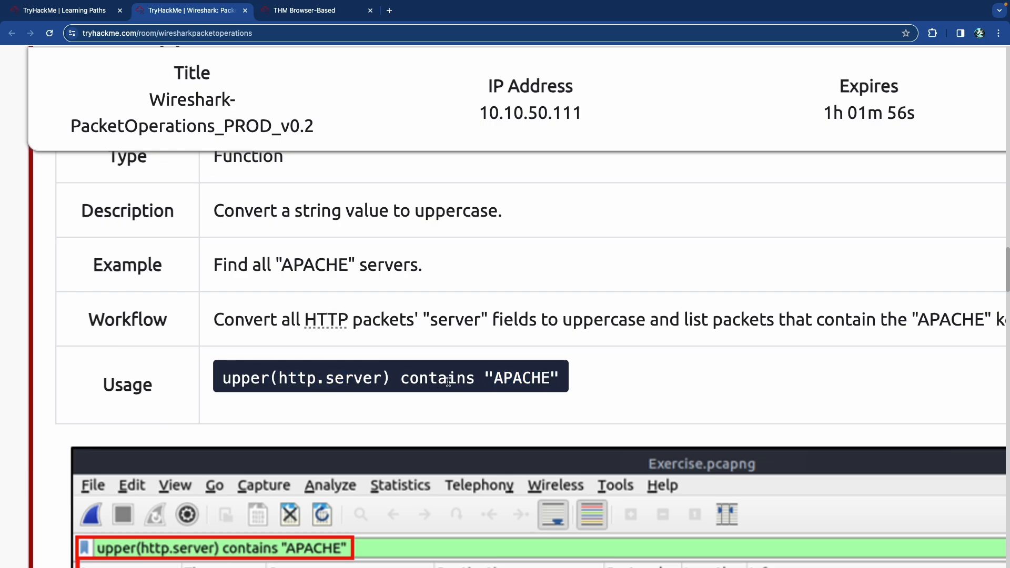
{"action": "double_click", "coordinate": [516, 380]}
{"action": "scroll", "coordinate": [474, 379], "scroll_direction": "down", "scroll_amount": 2}
{"action": "scroll", "coordinate": [462, 379], "scroll_direction": "up", "scroll_amount": 4}
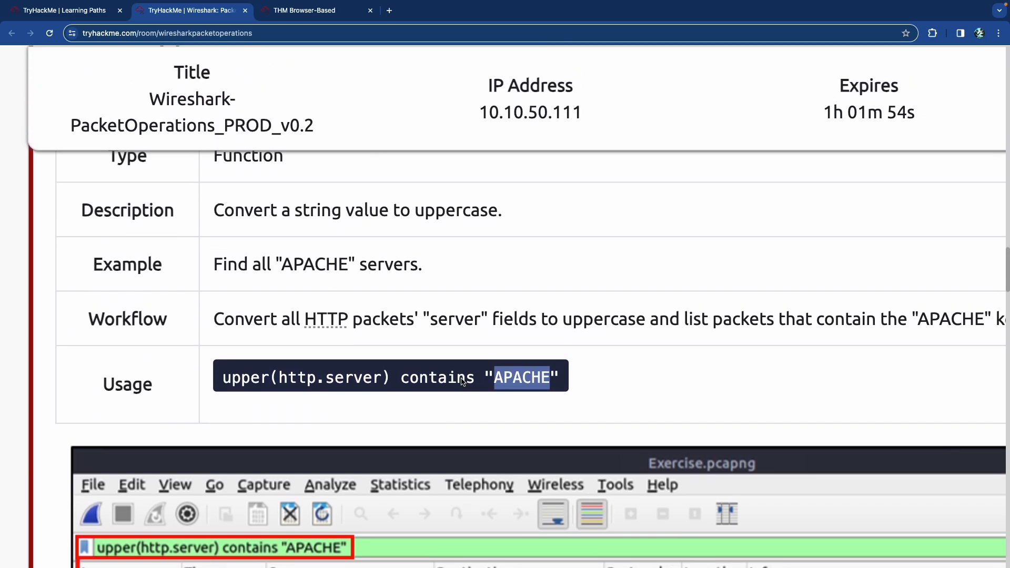
{"action": "scroll", "coordinate": [396, 367], "scroll_direction": "down", "scroll_amount": 3}
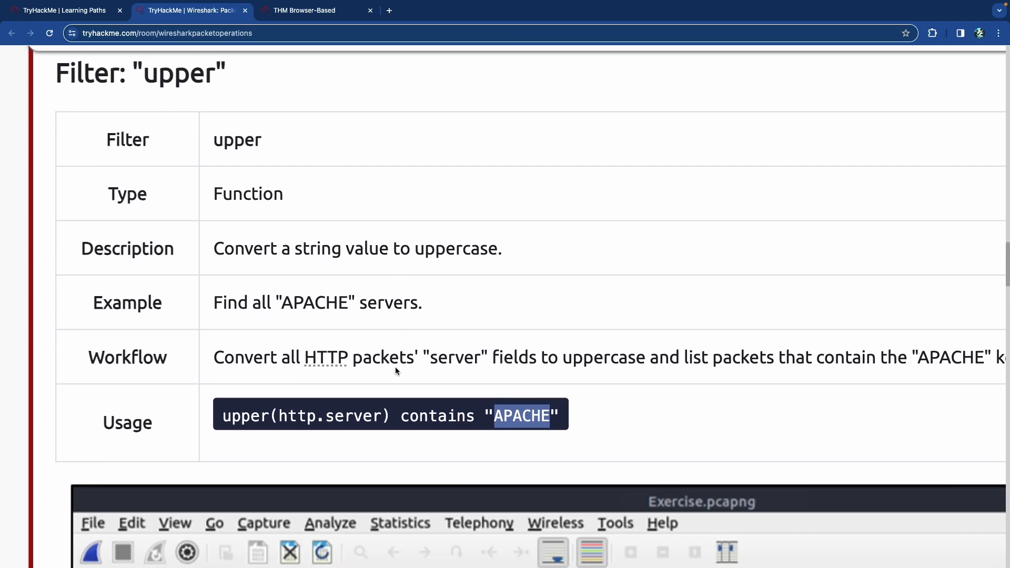
{"action": "scroll", "coordinate": [396, 371], "scroll_direction": "down", "scroll_amount": 10}
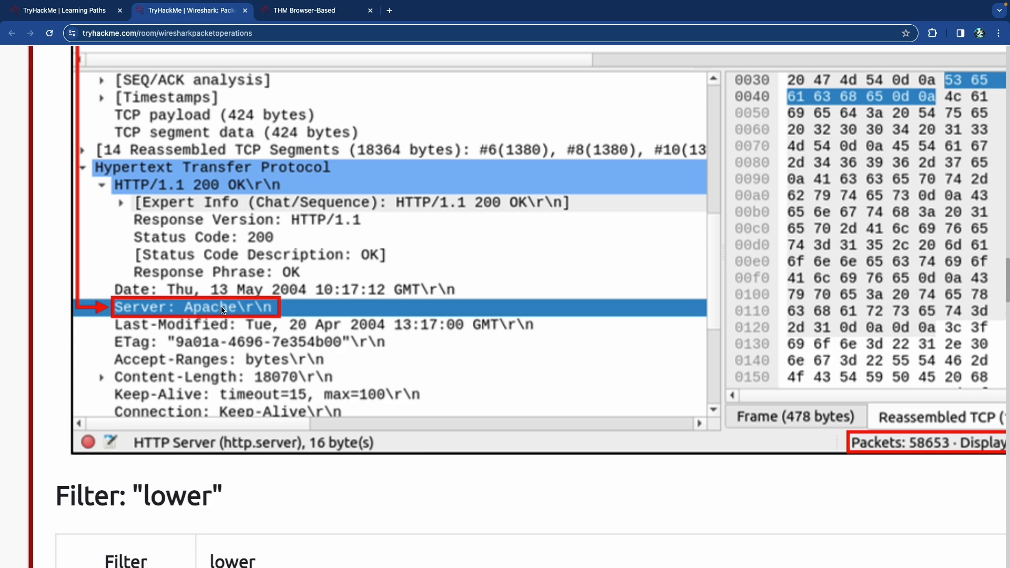
Step: Go to the "string" filter section and read its Workflow row, highlighting the wording about frames that end with odd values
{"action": "scroll", "coordinate": [228, 313], "scroll_direction": "down", "scroll_amount": 15}
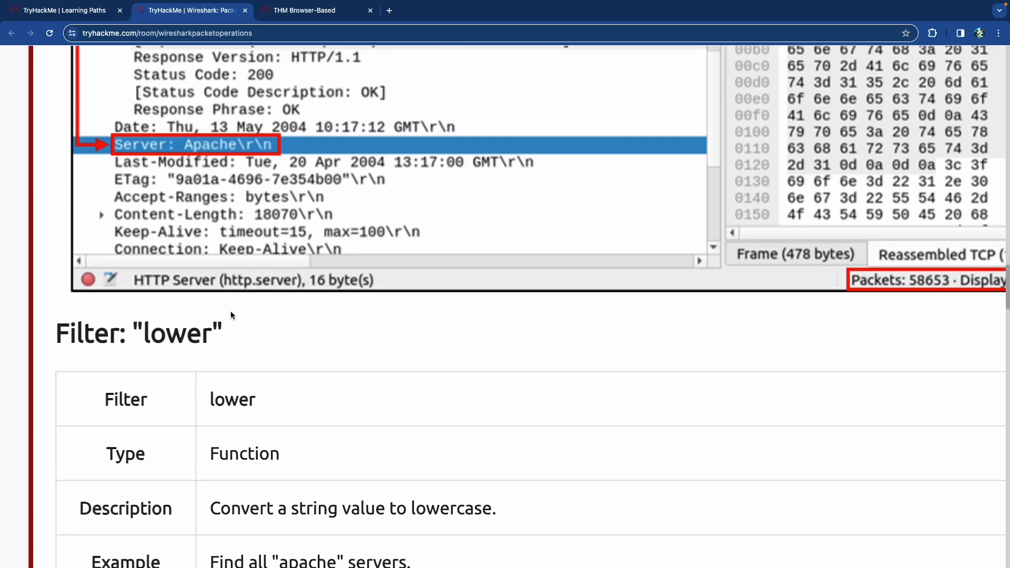
{"action": "scroll", "coordinate": [231, 315], "scroll_direction": "down", "scroll_amount": 8}
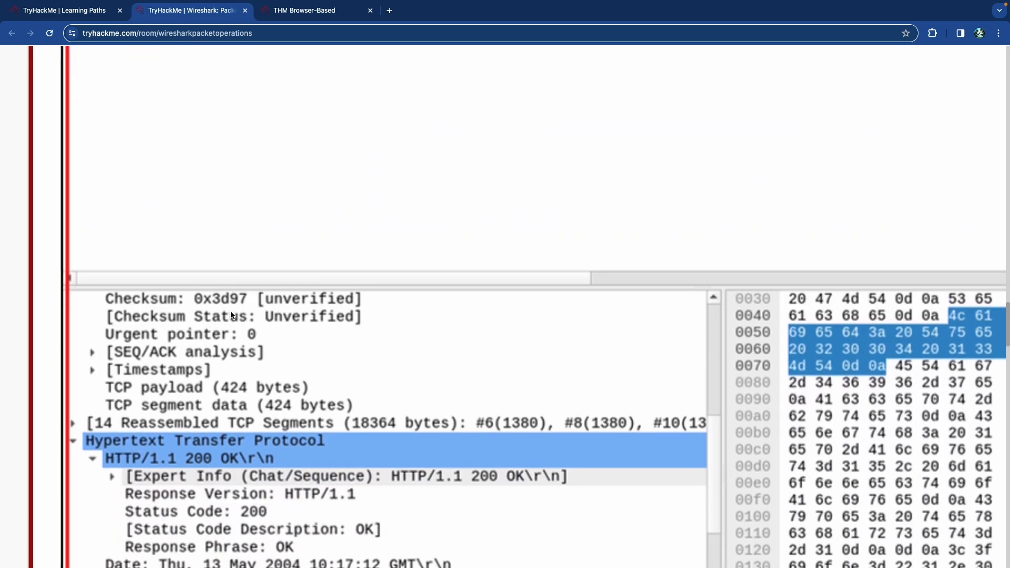
{"action": "scroll", "coordinate": [229, 372], "scroll_direction": "down", "scroll_amount": 7}
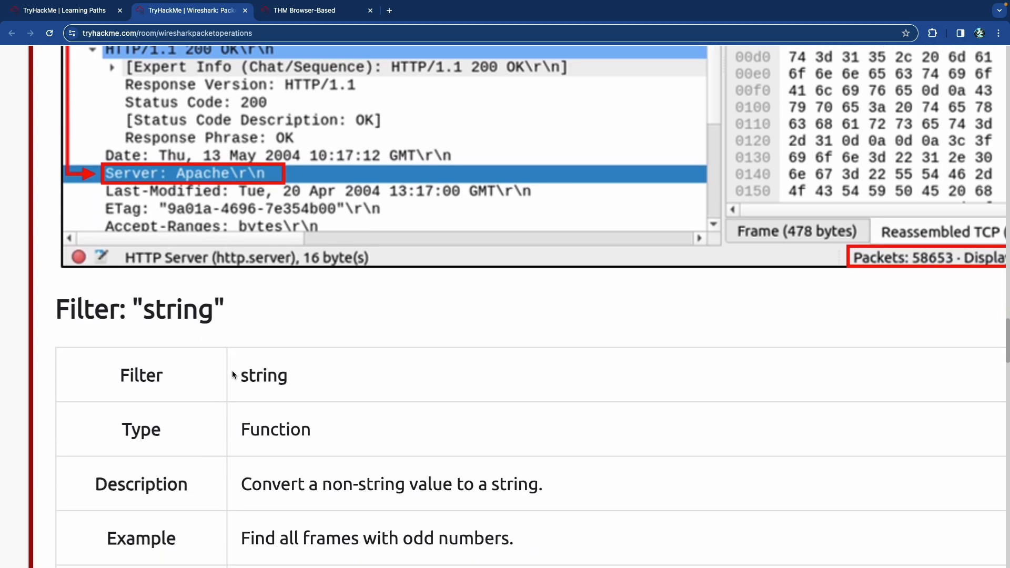
{"action": "scroll", "coordinate": [233, 372], "scroll_direction": "right", "scroll_amount": 1}
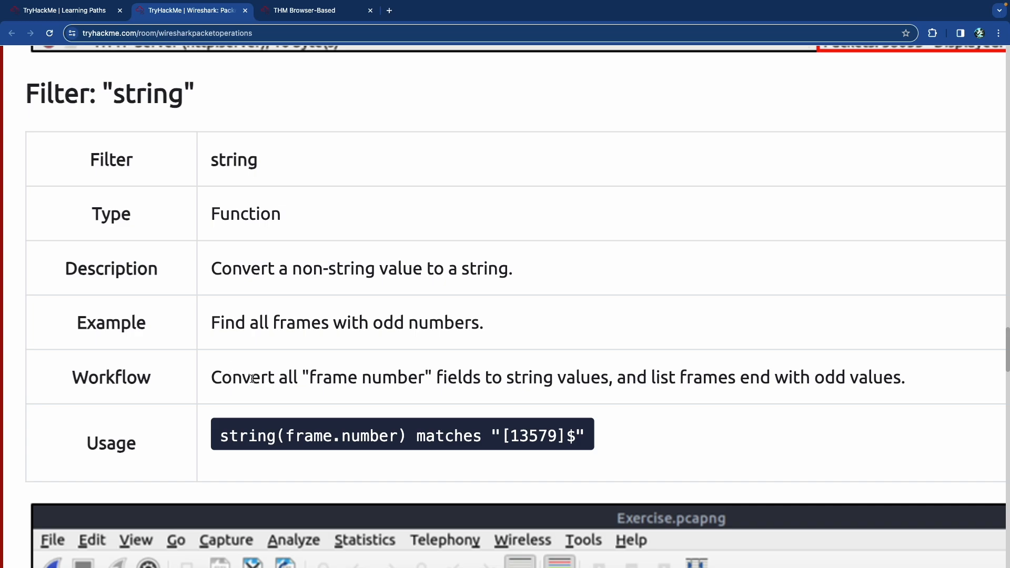
{"action": "left_click_drag", "start_coordinate": [261, 379], "coordinate": [813, 381]}
{"action": "left_click", "coordinate": [609, 380]}
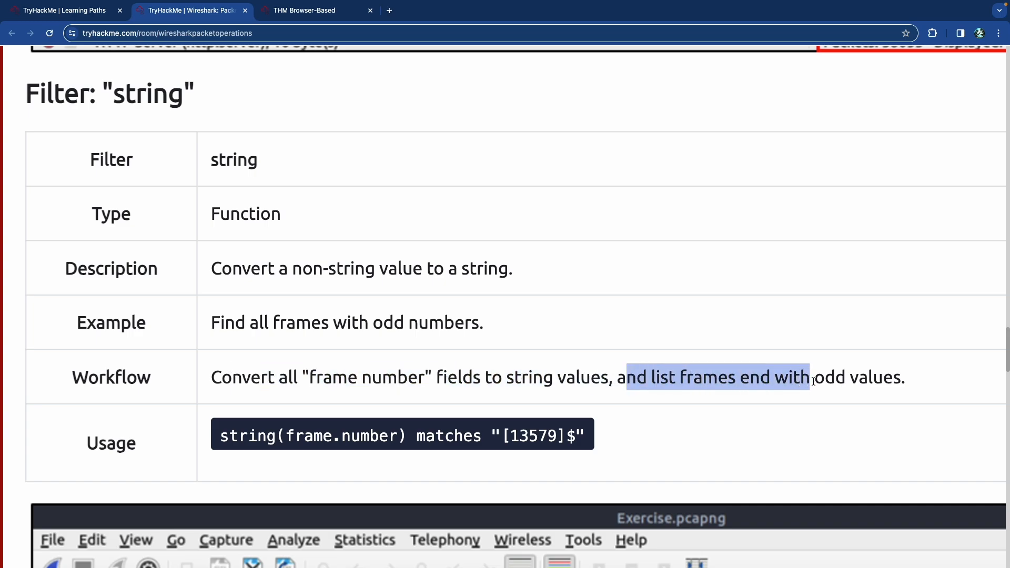
{"action": "left_click", "coordinate": [816, 381]}
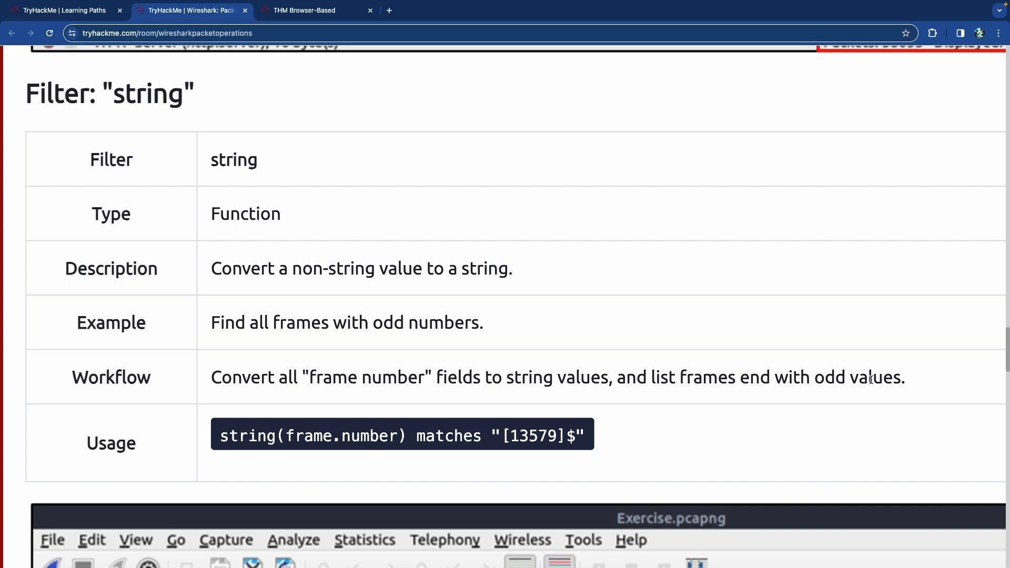
{"action": "double_click", "coordinate": [694, 378]}
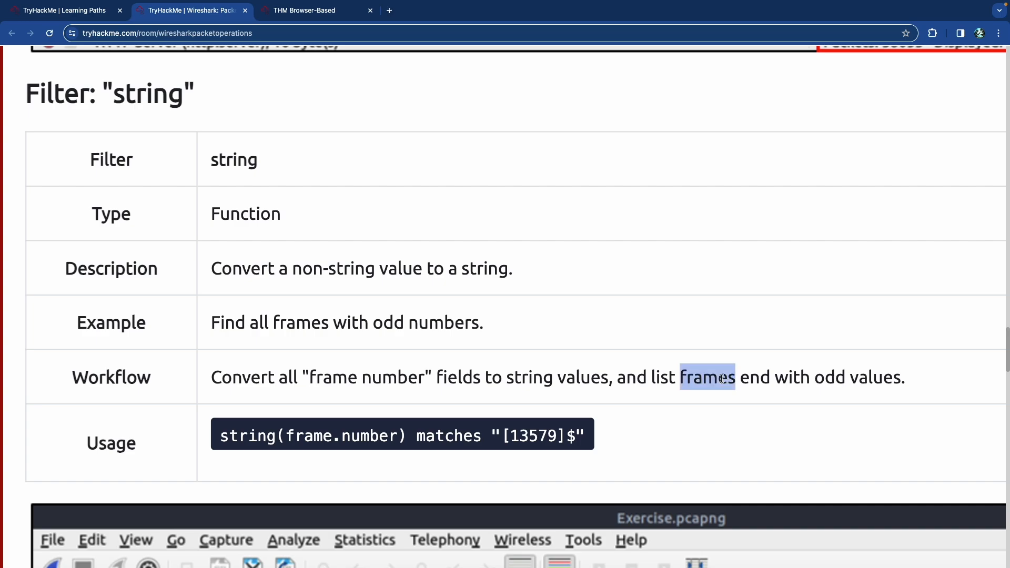
{"action": "double_click", "coordinate": [755, 380]}
{"action": "double_click", "coordinate": [873, 380]}
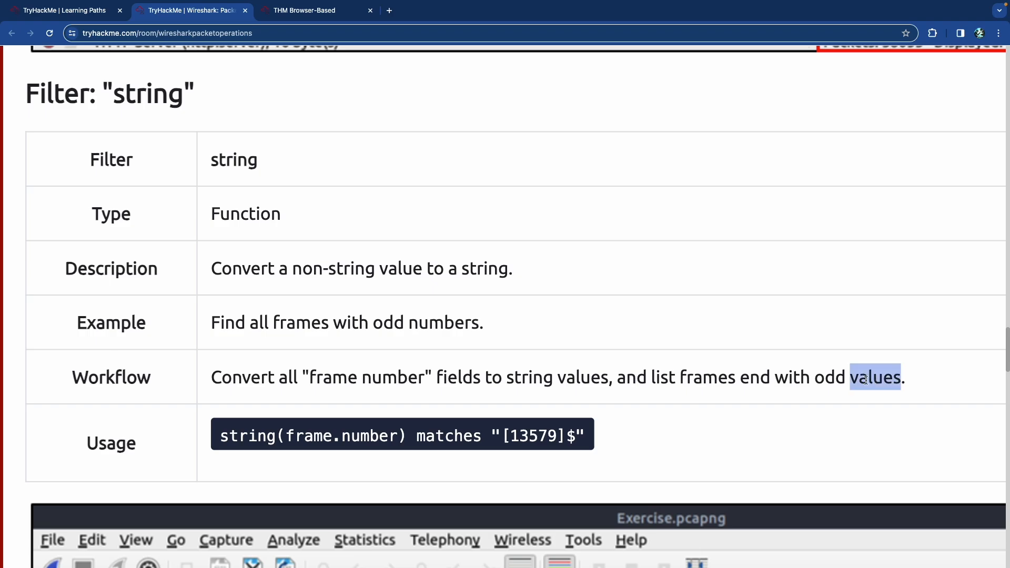
Step: Study the "string" filter's Usage expression, highlighting the string function and the "[13579]$" pattern
{"action": "scroll", "coordinate": [413, 386], "scroll_direction": "right", "scroll_amount": 1}
{"action": "scroll", "coordinate": [208, 416], "scroll_direction": "down", "scroll_amount": 2}
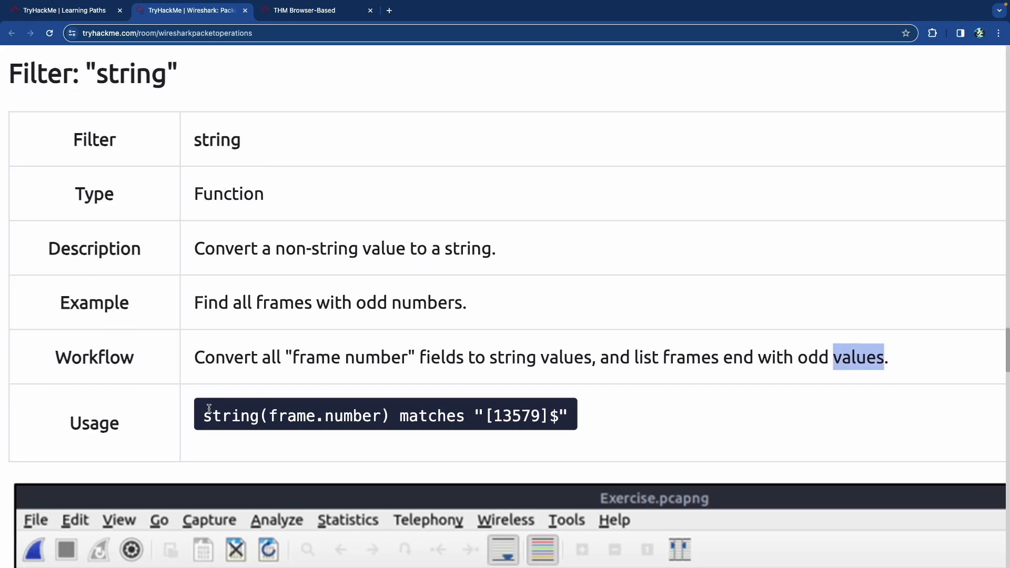
{"action": "double_click", "coordinate": [241, 388]}
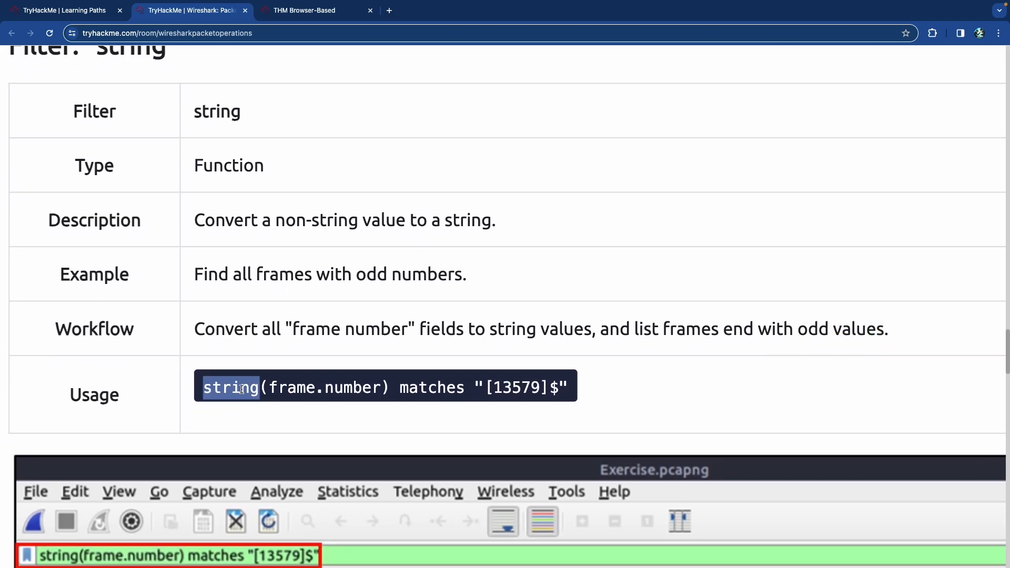
{"action": "mouse_move", "coordinate": [268, 389]}
{"action": "left_mouse_down"}
{"action": "mouse_move", "coordinate": [377, 393]}
{"action": "mouse_move", "coordinate": [257, 390]}
{"action": "mouse_move", "coordinate": [268, 389]}
{"action": "left_mouse_up"}
{"action": "left_click", "coordinate": [347, 390]}
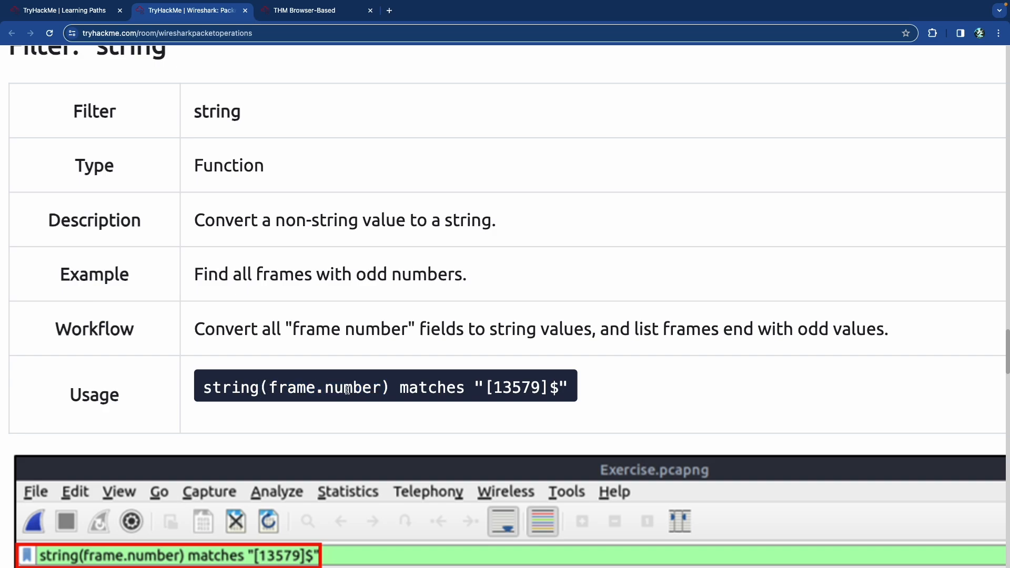
{"action": "scroll", "coordinate": [348, 389], "scroll_direction": "down", "scroll_amount": 2}
{"action": "left_click_drag", "start_coordinate": [485, 342], "coordinate": [556, 348]}
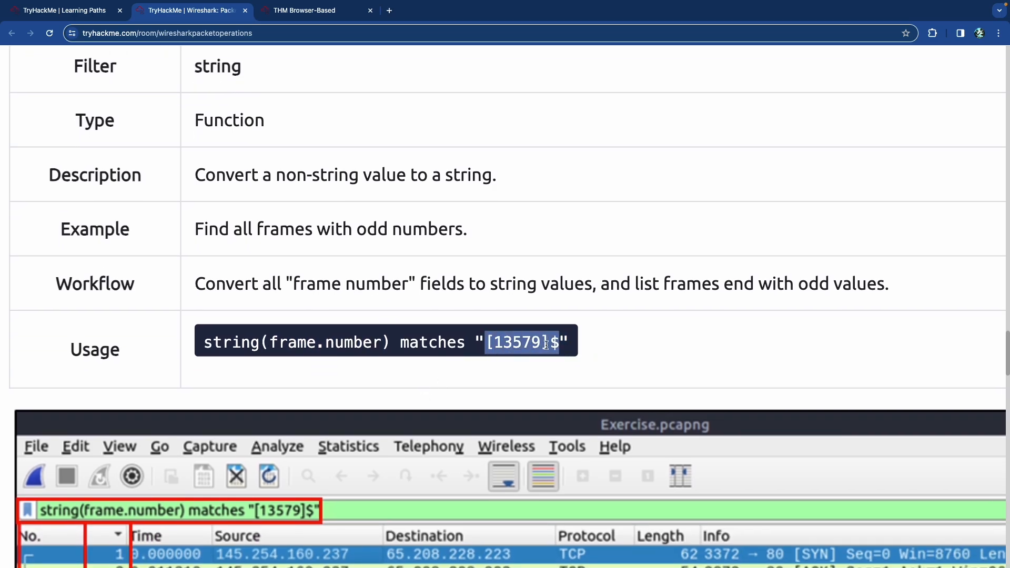
{"action": "left_click", "coordinate": [229, 341]}
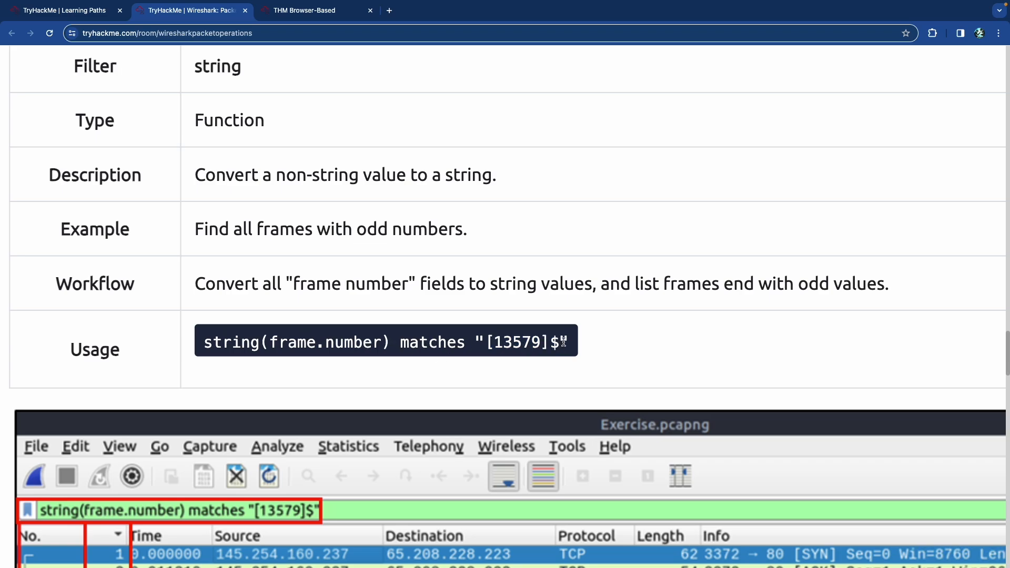
{"action": "left_click_drag", "start_coordinate": [561, 342], "coordinate": [494, 345]}
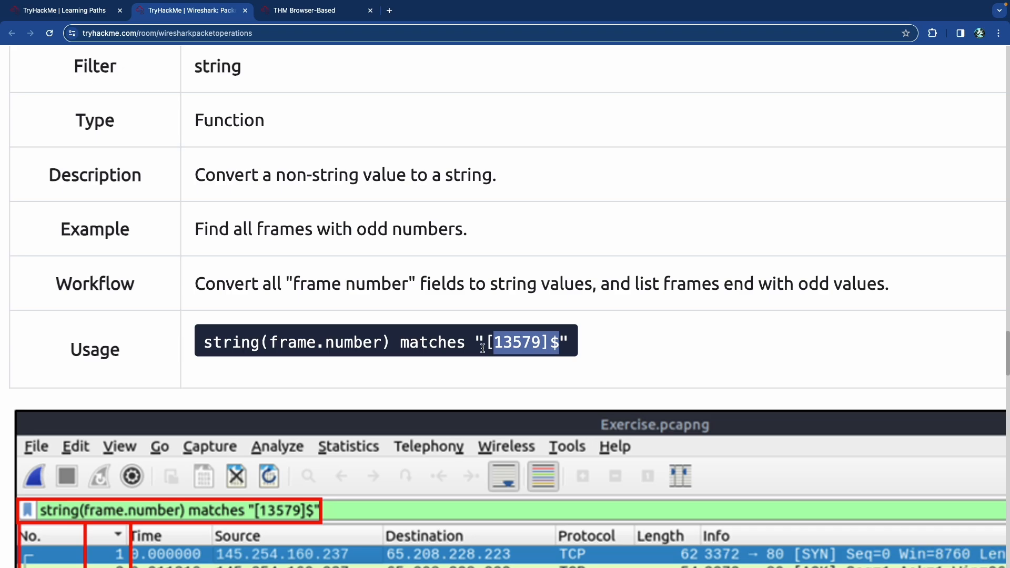
Step: Examine the "string" example capture, from the frame number column and Frame 1 details to the packet counts and display filter
{"action": "scroll", "coordinate": [453, 347], "scroll_direction": "down", "scroll_amount": 2}
{"action": "scroll", "coordinate": [453, 347], "scroll_direction": "down", "scroll_amount": 7}
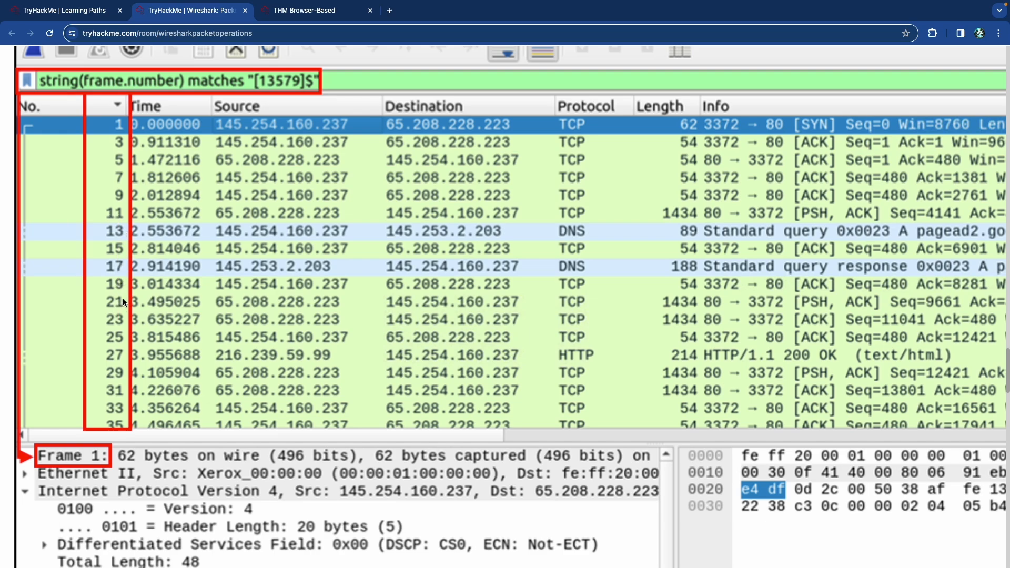
{"action": "scroll", "coordinate": [118, 304], "scroll_direction": "down", "scroll_amount": 1}
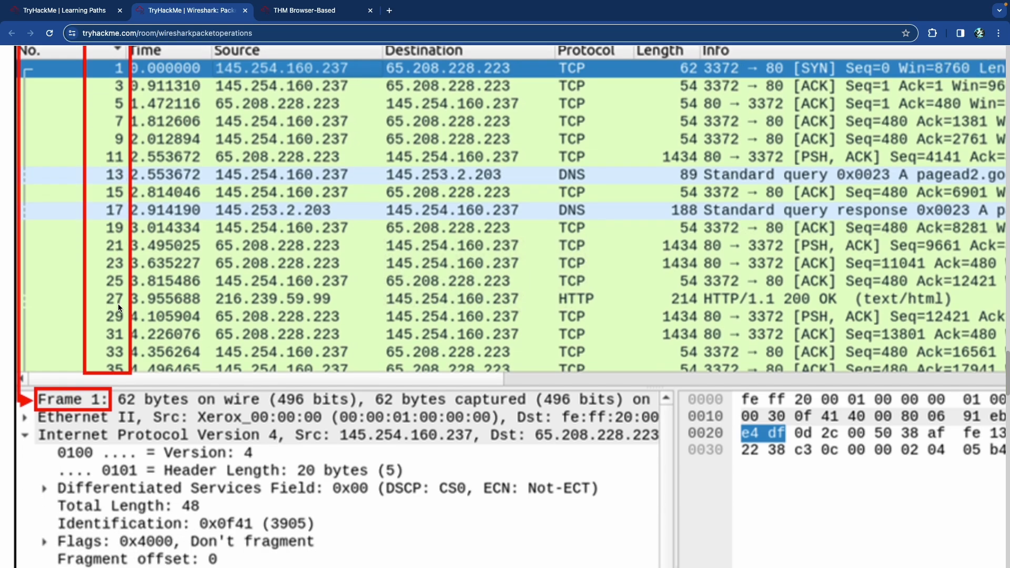
{"action": "scroll", "coordinate": [119, 309], "scroll_direction": "down", "scroll_amount": 3}
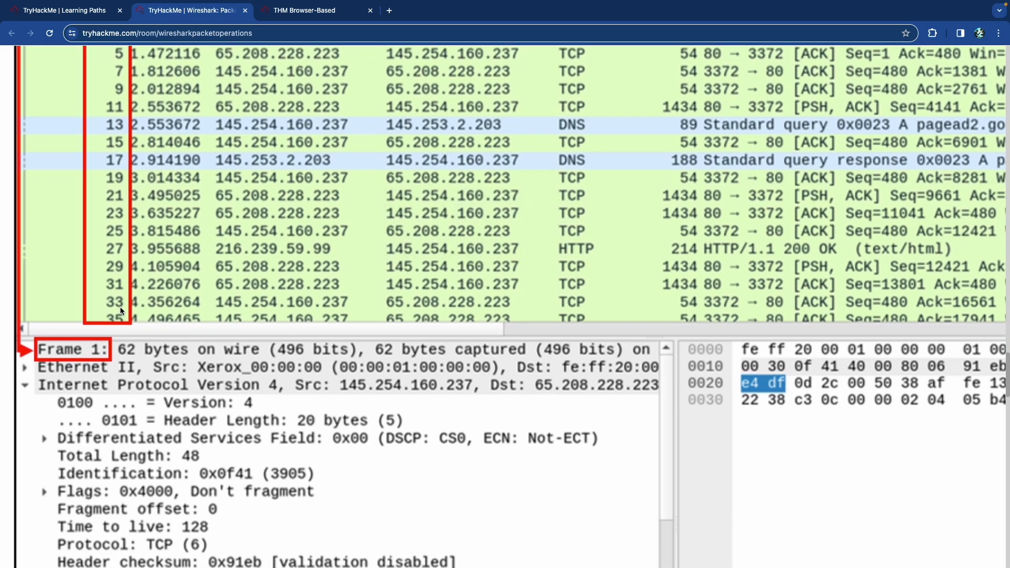
{"action": "scroll", "coordinate": [120, 311], "scroll_direction": "down", "scroll_amount": 2}
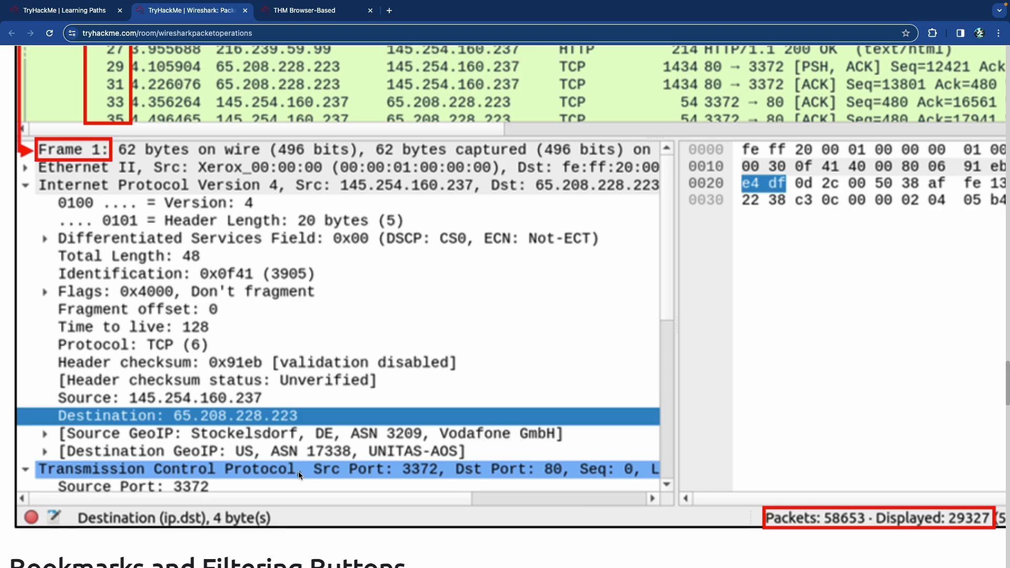
{"action": "scroll", "coordinate": [144, 343], "scroll_direction": "up", "scroll_amount": 7}
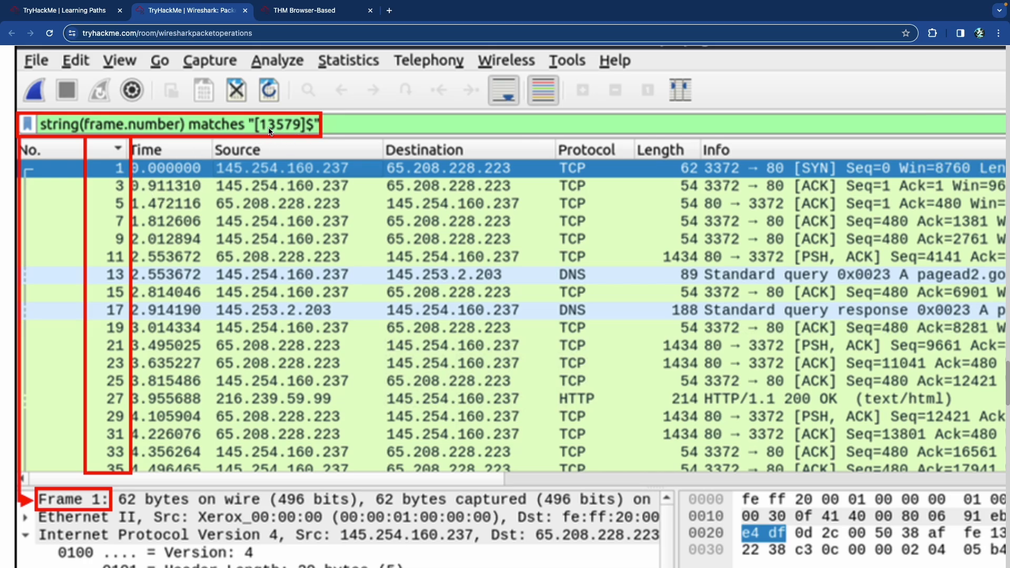
Step: Reread the "string" table's Workflow row, highlighting "end with odd values", and compare it with the Usage expression
{"action": "scroll", "coordinate": [299, 173], "scroll_direction": "up", "scroll_amount": 8}
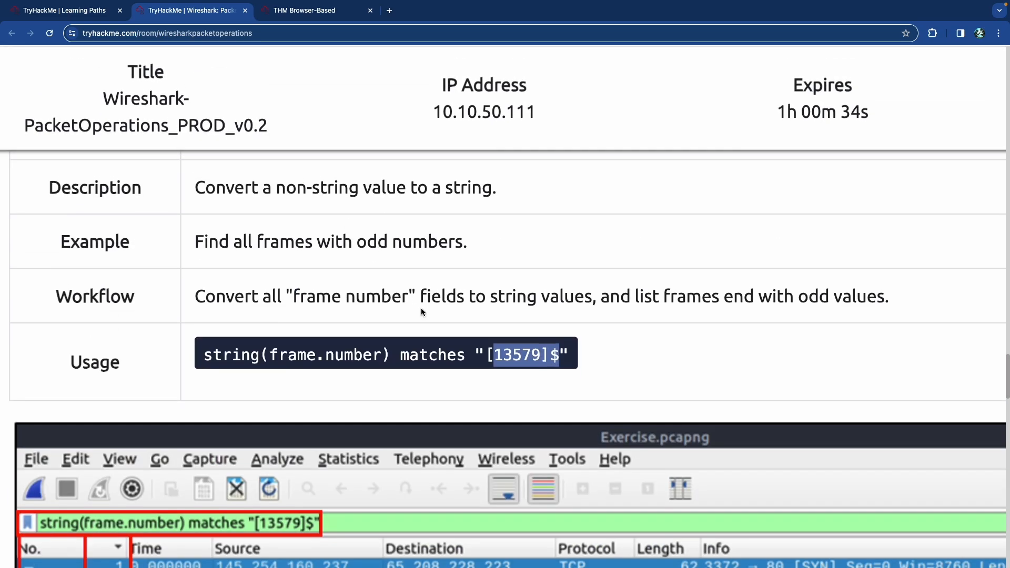
{"action": "left_click", "coordinate": [704, 293]}
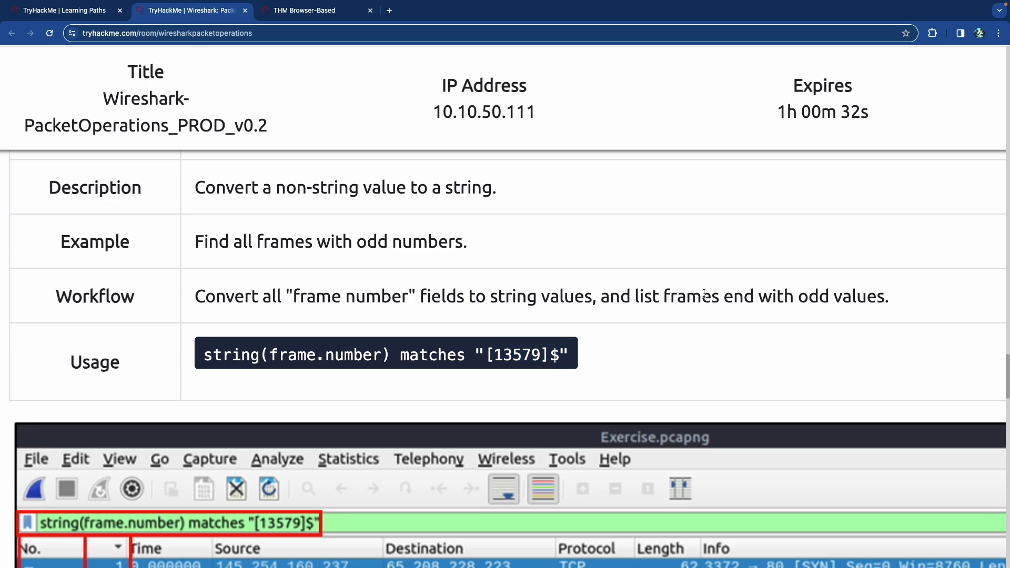
{"action": "double_click", "coordinate": [776, 296]}
{"action": "left_click_drag", "start_coordinate": [877, 296], "coordinate": [727, 296]}
{"action": "left_click", "coordinate": [466, 308]}
{"action": "scroll", "coordinate": [281, 298], "scroll_direction": "down", "scroll_amount": 1}
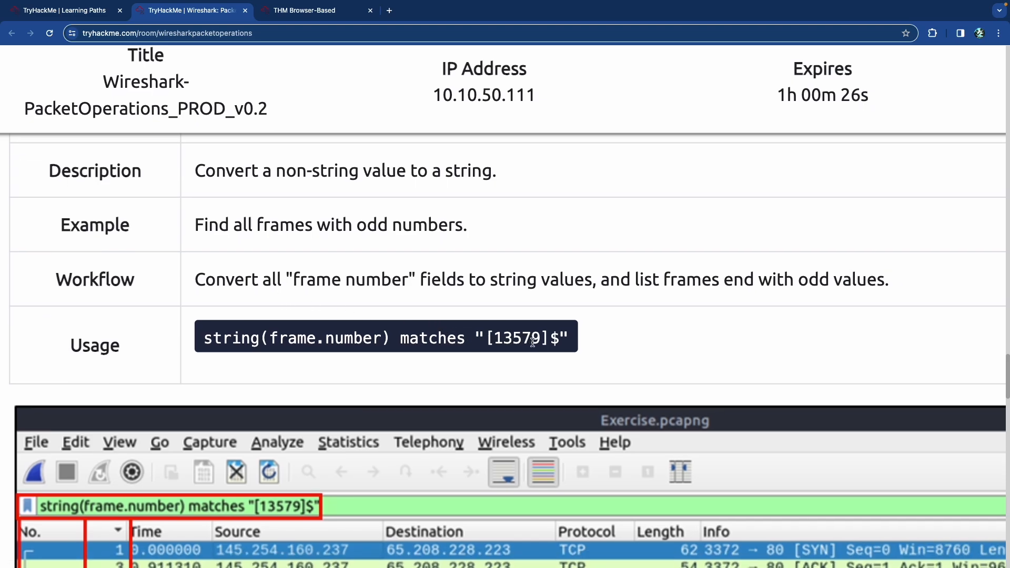
{"action": "scroll", "coordinate": [550, 343], "scroll_direction": "down", "scroll_amount": 2}
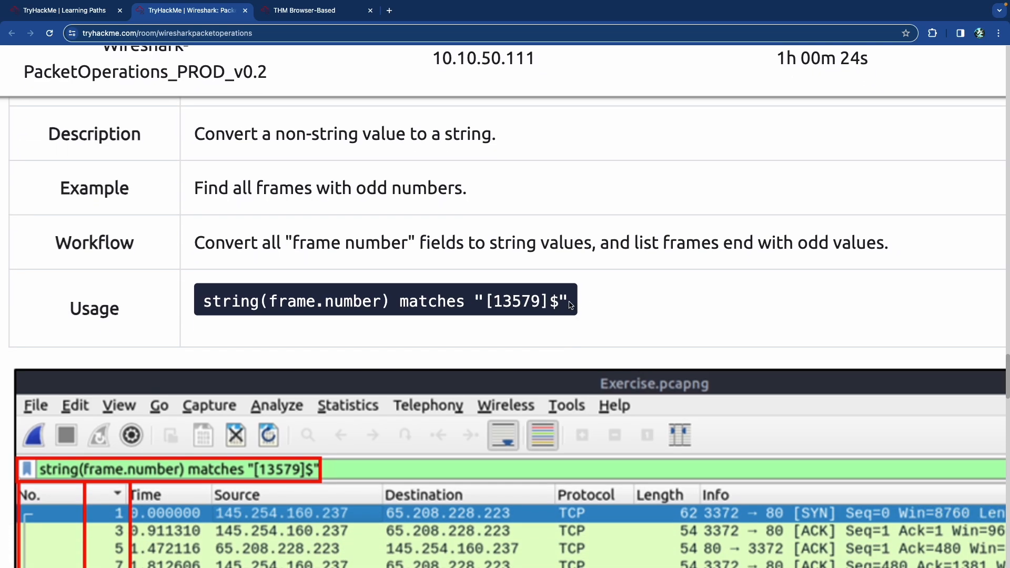
Step: Look through the "string" example capture again down to its packet counts, ending at the "Bookmarks and Filtering Buttons" section
{"action": "scroll", "coordinate": [410, 321], "scroll_direction": "down", "scroll_amount": 15}
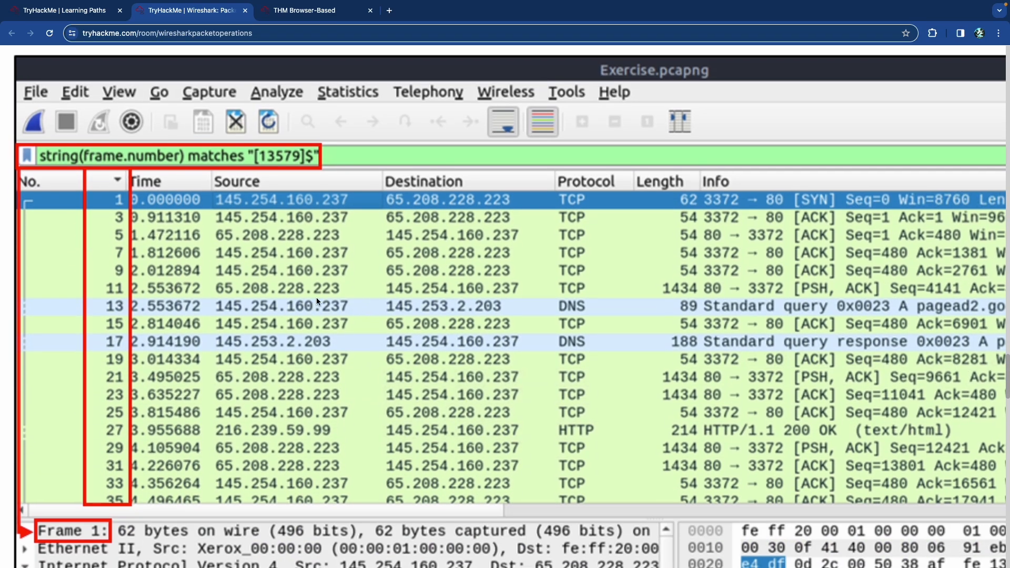
{"action": "scroll", "coordinate": [172, 270], "scroll_direction": "down", "scroll_amount": 20}
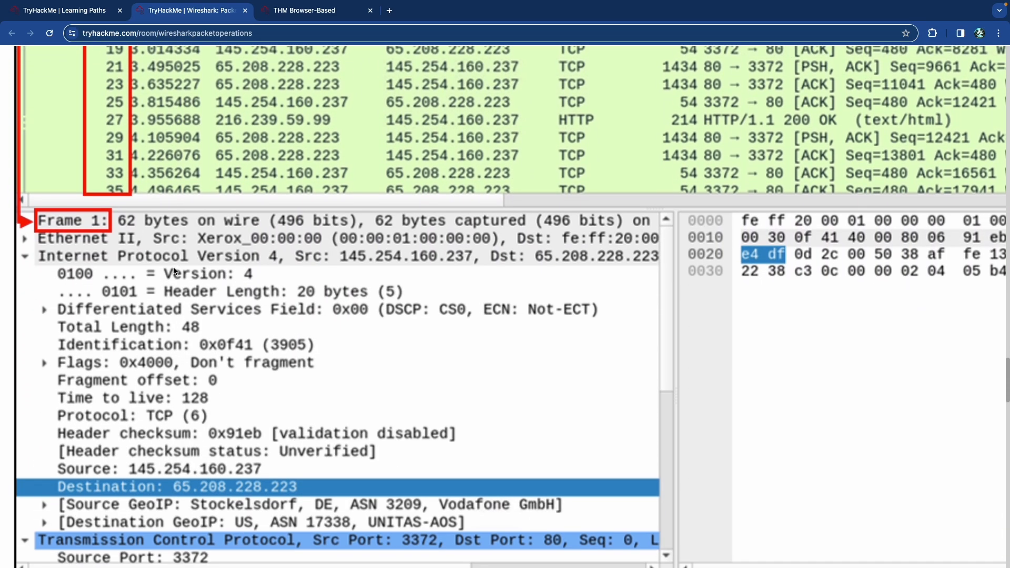
{"action": "scroll", "coordinate": [173, 267], "scroll_direction": "down", "scroll_amount": 2}
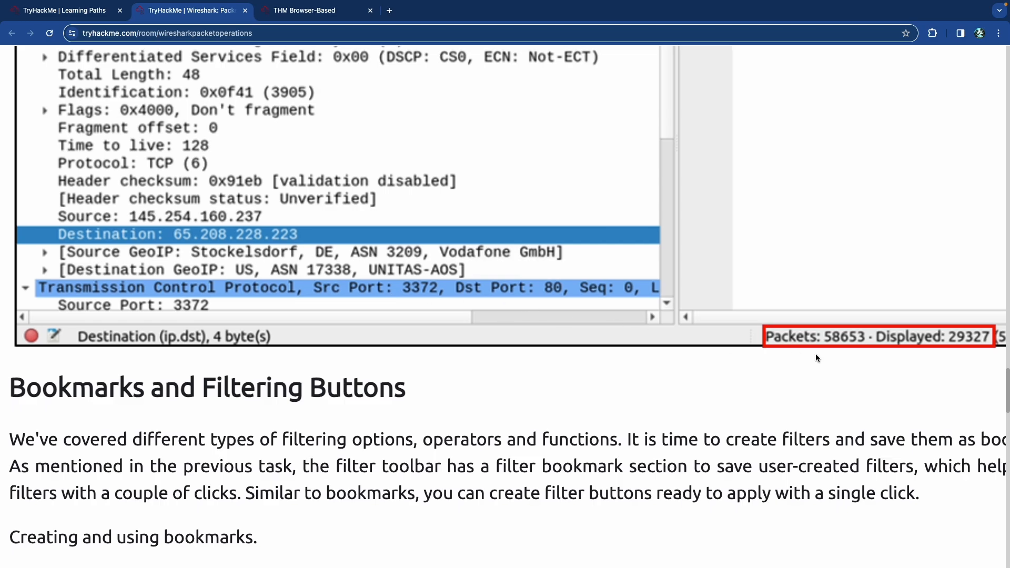
{"action": "scroll", "coordinate": [872, 350], "scroll_direction": "right", "scroll_amount": 2}
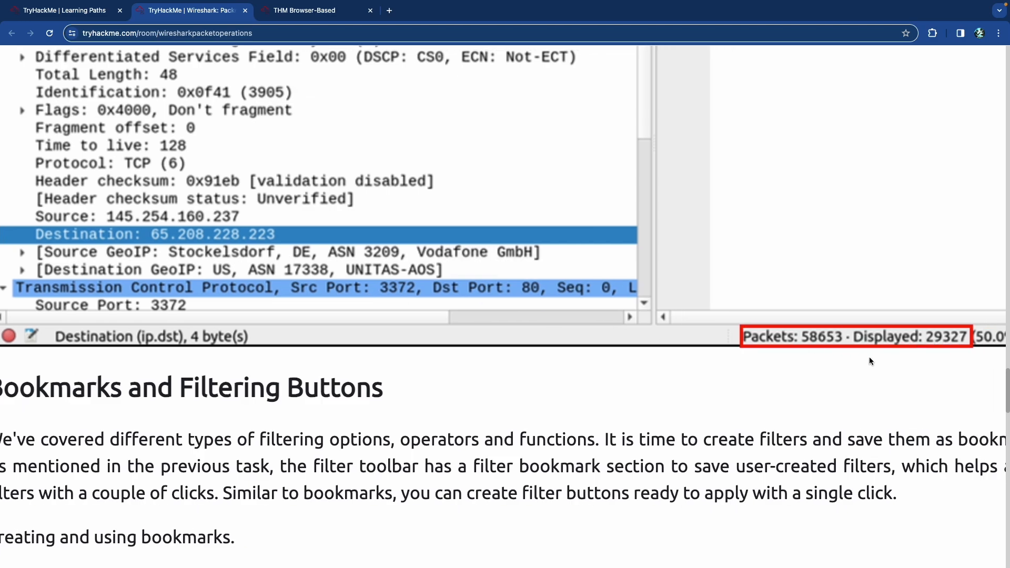
{"action": "scroll", "coordinate": [368, 339], "scroll_direction": "left", "scroll_amount": 3}
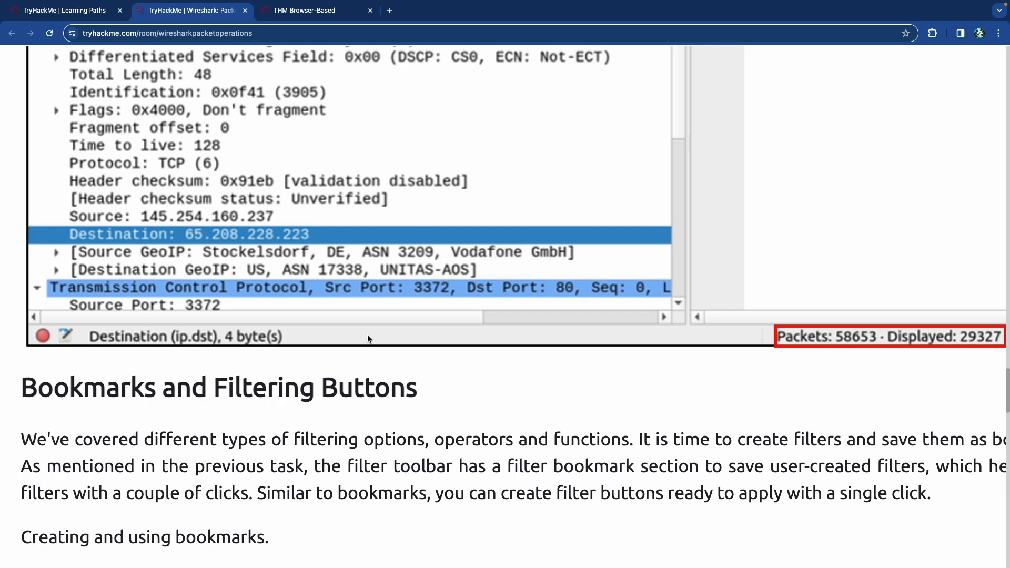
Step: Read the "Bookmarks and Filtering Buttons" introduction and examine the bookmark menu's "Save this filter" option in the example screenshot
{"action": "scroll", "coordinate": [369, 340], "scroll_direction": "down", "scroll_amount": 6}
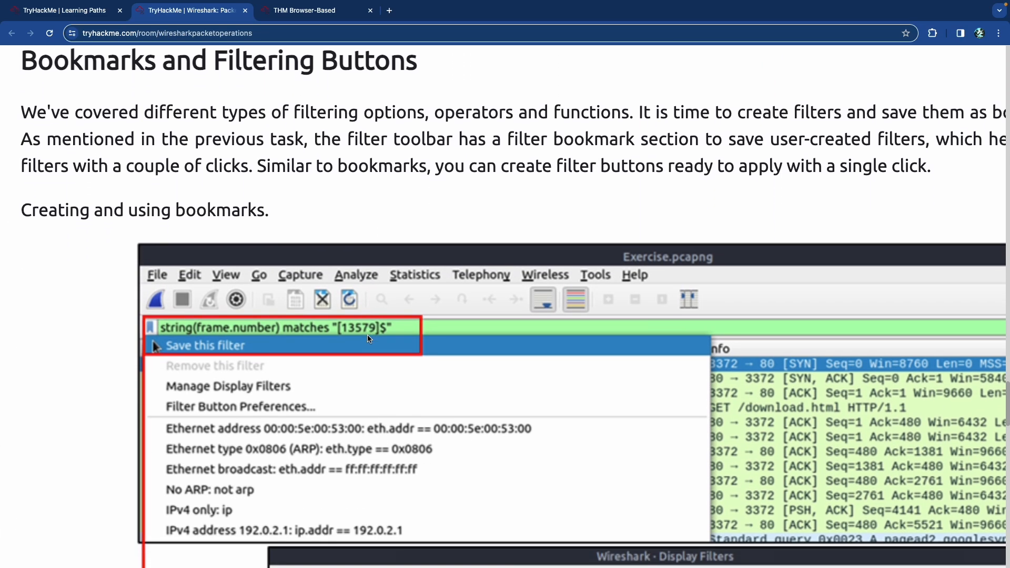
{"action": "scroll", "coordinate": [370, 339], "scroll_direction": "down", "scroll_amount": 1}
{"action": "scroll", "coordinate": [369, 339], "scroll_direction": "up", "scroll_amount": 1}
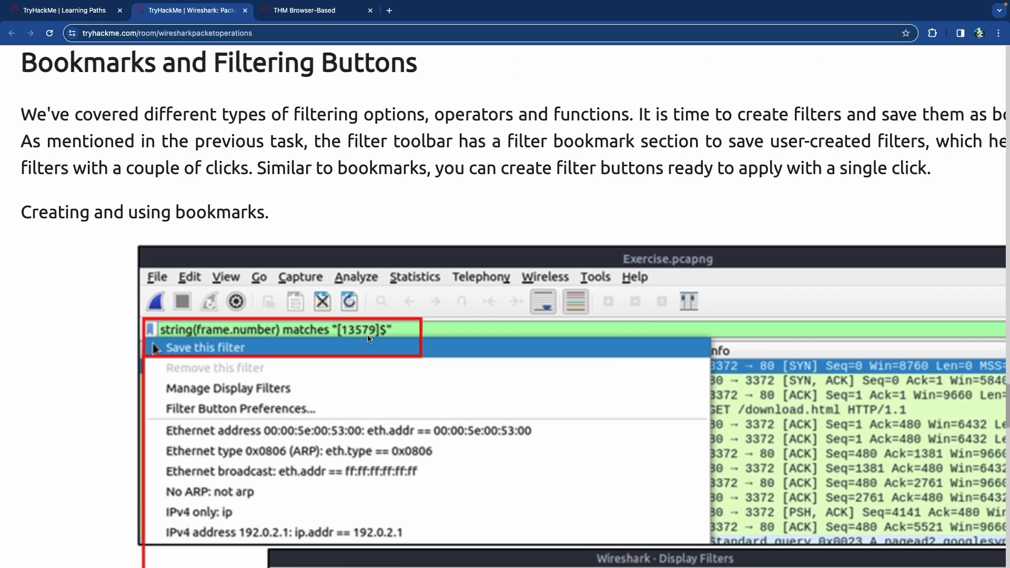
{"action": "scroll", "coordinate": [369, 340], "scroll_direction": "right", "scroll_amount": 2}
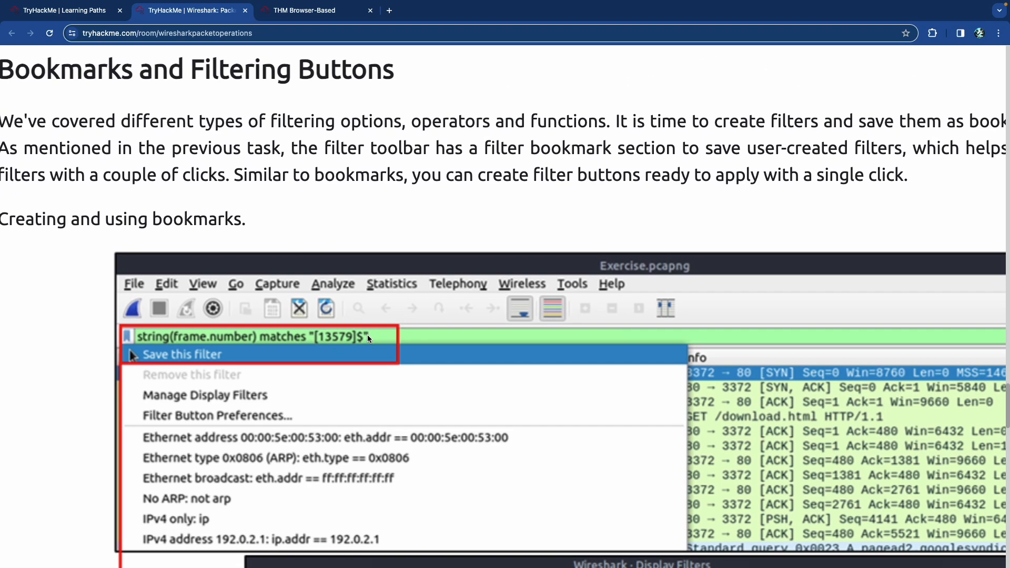
{"action": "scroll", "coordinate": [367, 337], "scroll_direction": "down", "scroll_amount": 1}
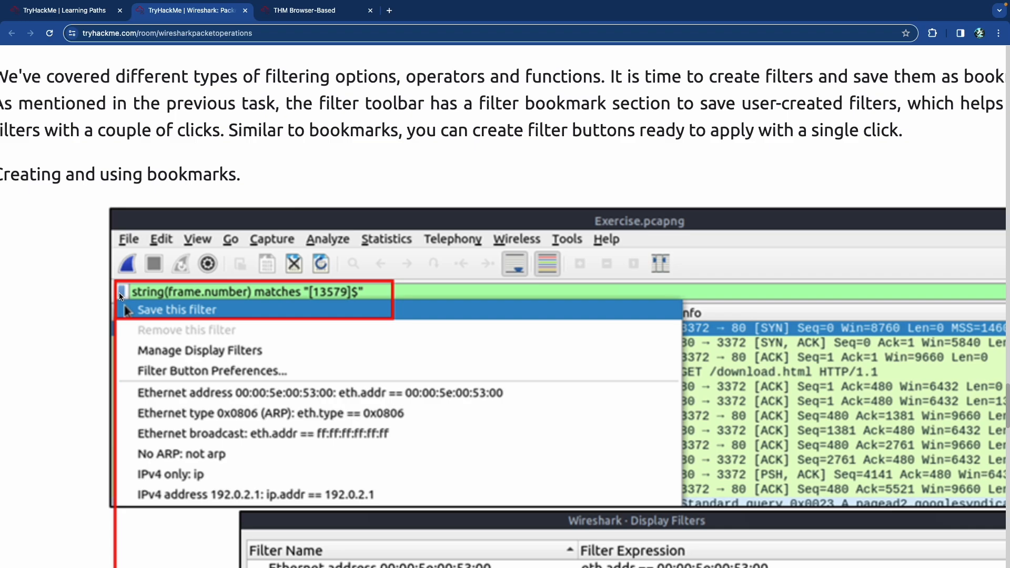
{"action": "scroll", "coordinate": [120, 293], "scroll_direction": "down", "scroll_amount": 2}
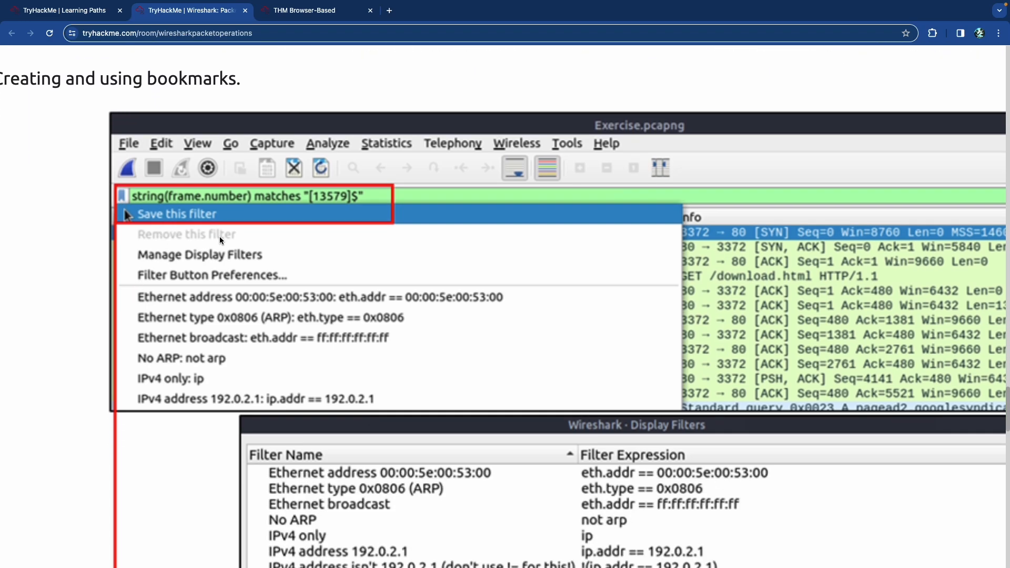
Step: Examine the Display Filters example window, focusing on the "New display filter" entry and its string(frame.number) expression
{"action": "scroll", "coordinate": [219, 239], "scroll_direction": "down", "scroll_amount": 7}
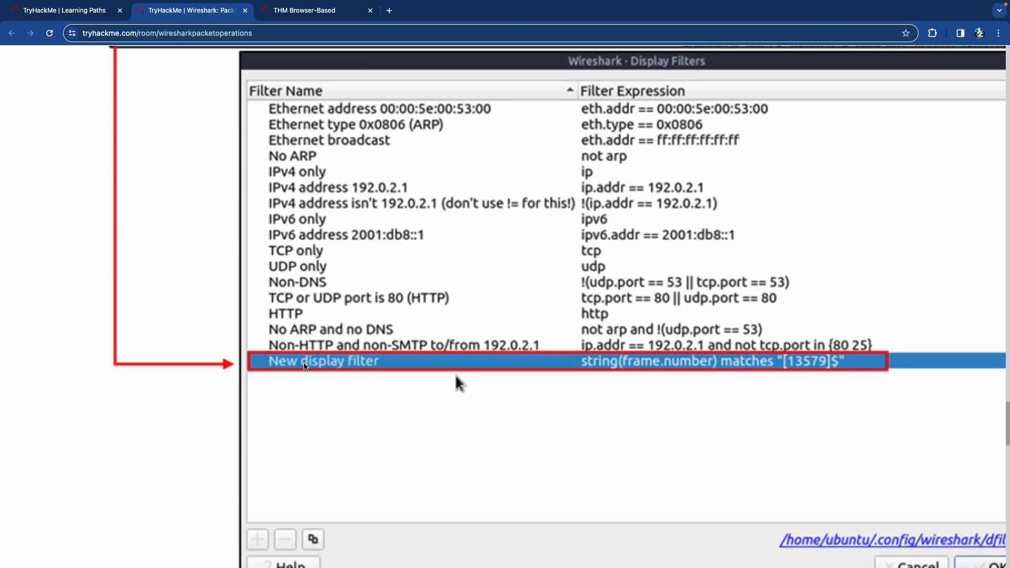
{"action": "scroll", "coordinate": [565, 361], "scroll_direction": "right", "scroll_amount": 1}
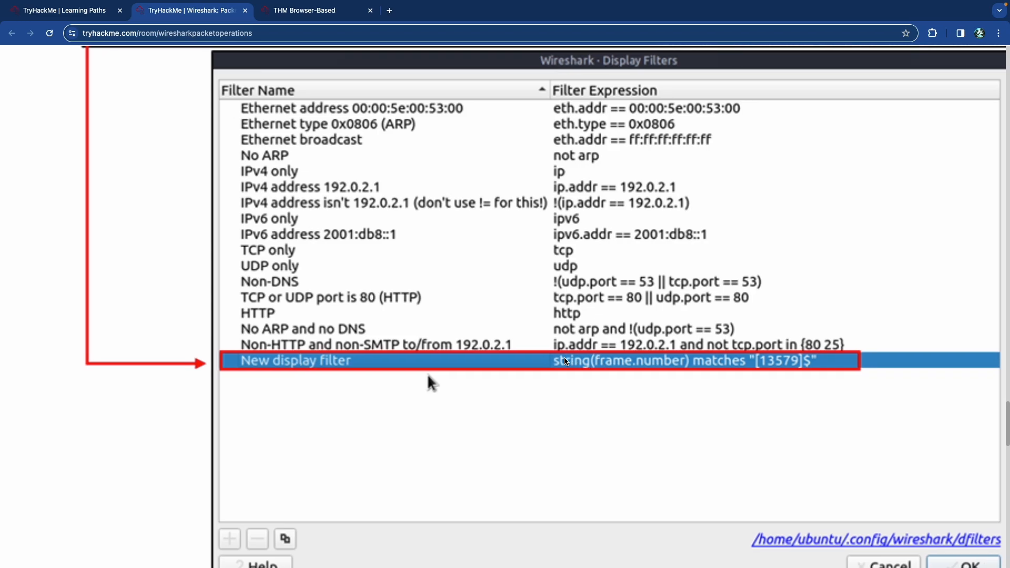
{"action": "scroll", "coordinate": [564, 360], "scroll_direction": "right", "scroll_amount": 1}
{"action": "scroll", "coordinate": [560, 360], "scroll_direction": "left", "scroll_amount": 2}
{"action": "scroll", "coordinate": [555, 361], "scroll_direction": "up", "scroll_amount": 2}
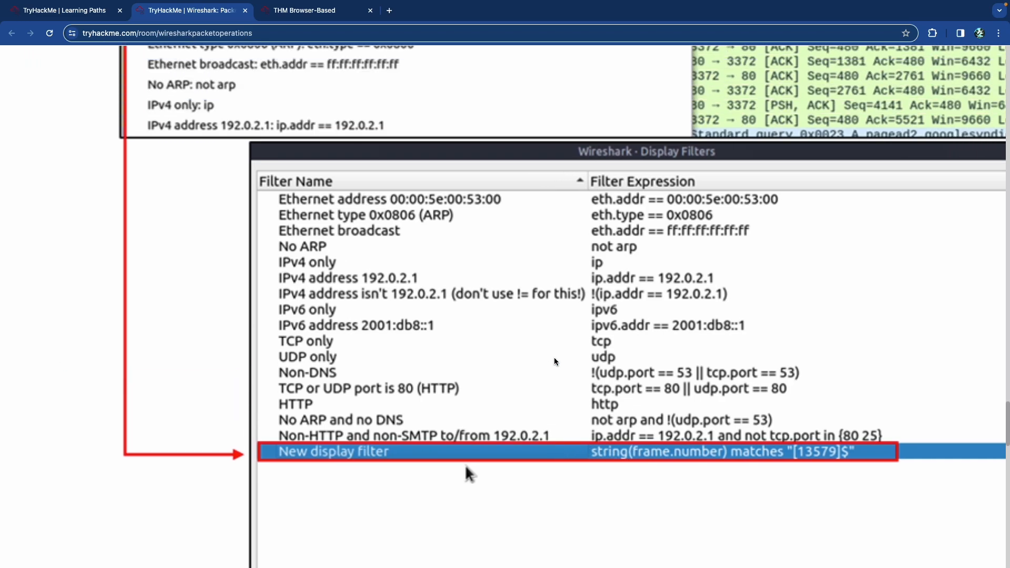
{"action": "scroll", "coordinate": [554, 362], "scroll_direction": "down", "scroll_amount": 6}
{"action": "scroll", "coordinate": [554, 362], "scroll_direction": "right", "scroll_amount": 1}
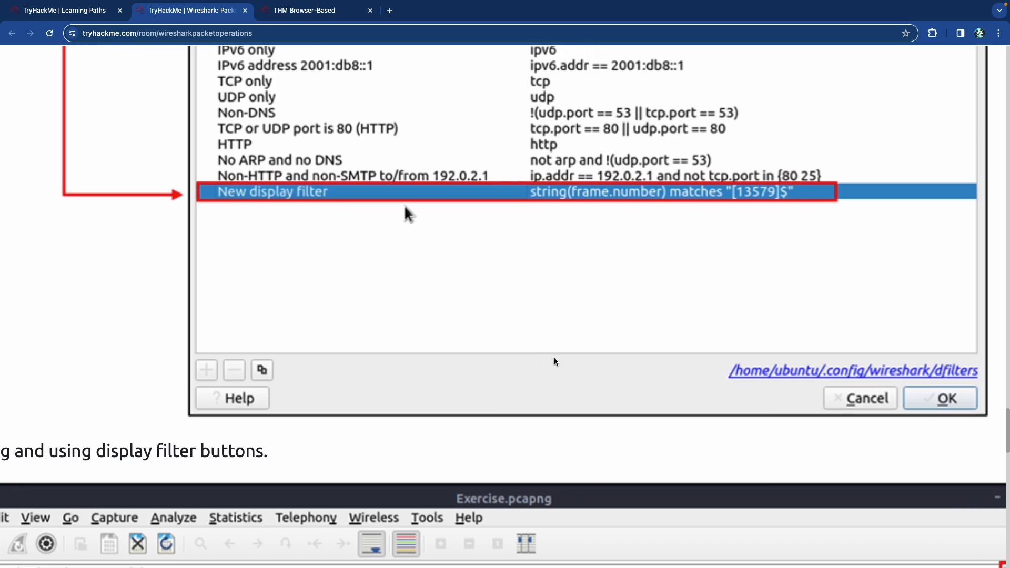
{"action": "scroll", "coordinate": [554, 361], "scroll_direction": "right", "scroll_amount": 2}
{"action": "scroll", "coordinate": [554, 361], "scroll_direction": "left", "scroll_amount": 3}
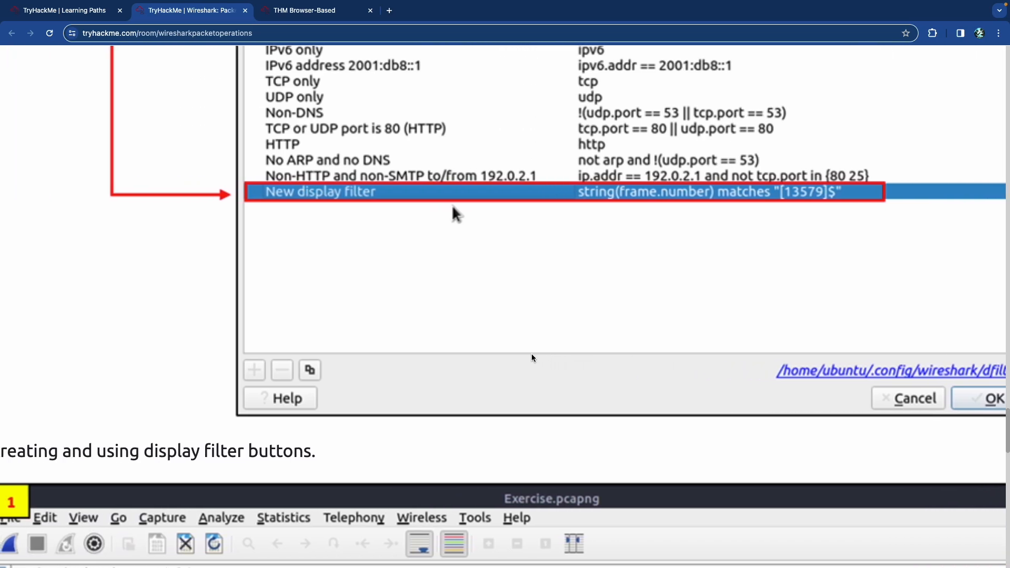
Step: Study panel 1 of the display filter button example, from the empty Label, Filter and Comment fields to "Add a display filter button"
{"action": "scroll", "coordinate": [531, 358], "scroll_direction": "down", "scroll_amount": 5}
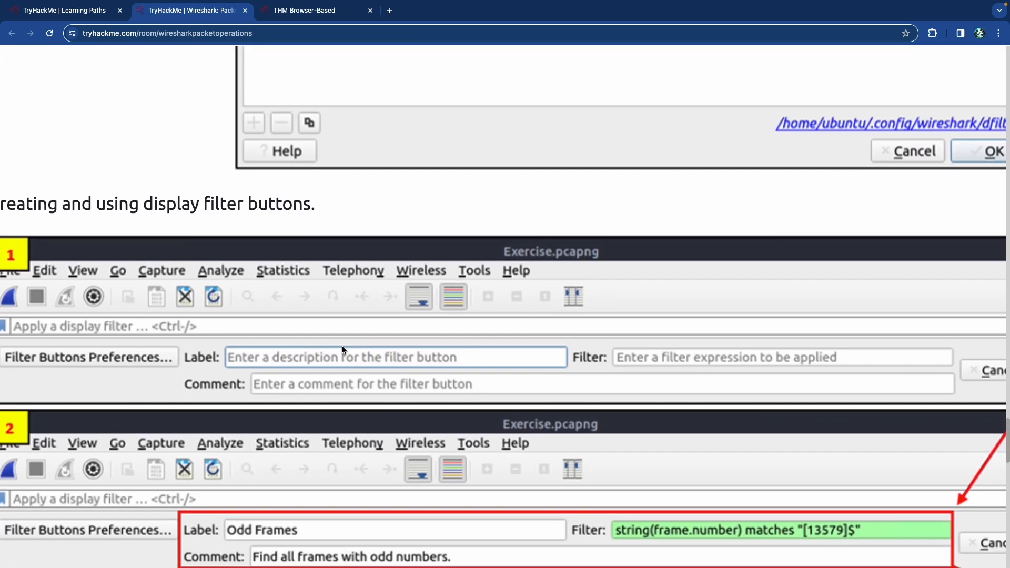
{"action": "scroll", "coordinate": [341, 345], "scroll_direction": "left", "scroll_amount": 1}
{"action": "scroll", "coordinate": [321, 344], "scroll_direction": "down", "scroll_amount": 2}
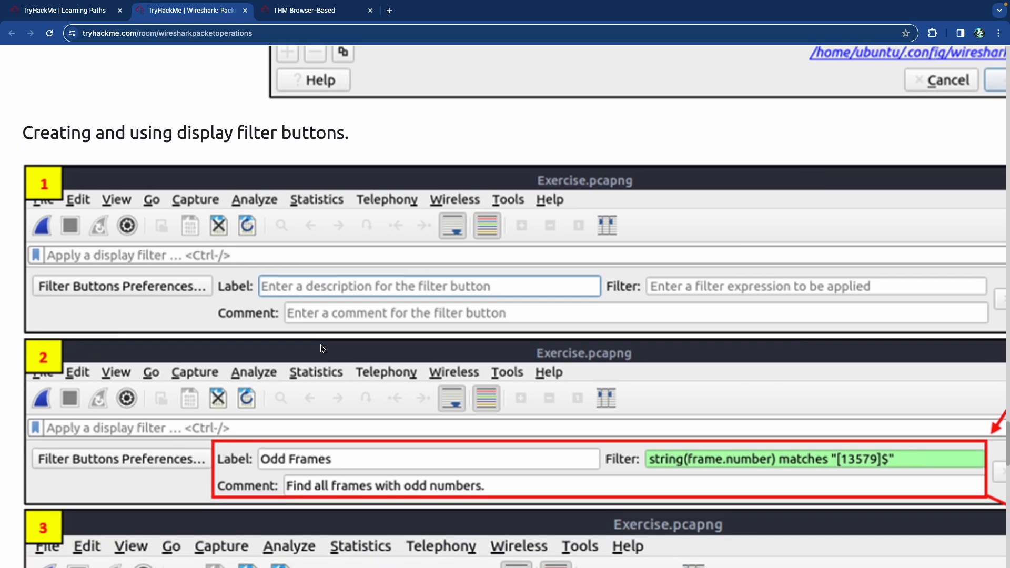
{"action": "scroll", "coordinate": [322, 348], "scroll_direction": "down", "scroll_amount": 1}
{"action": "scroll", "coordinate": [325, 347], "scroll_direction": "down", "scroll_amount": 1}
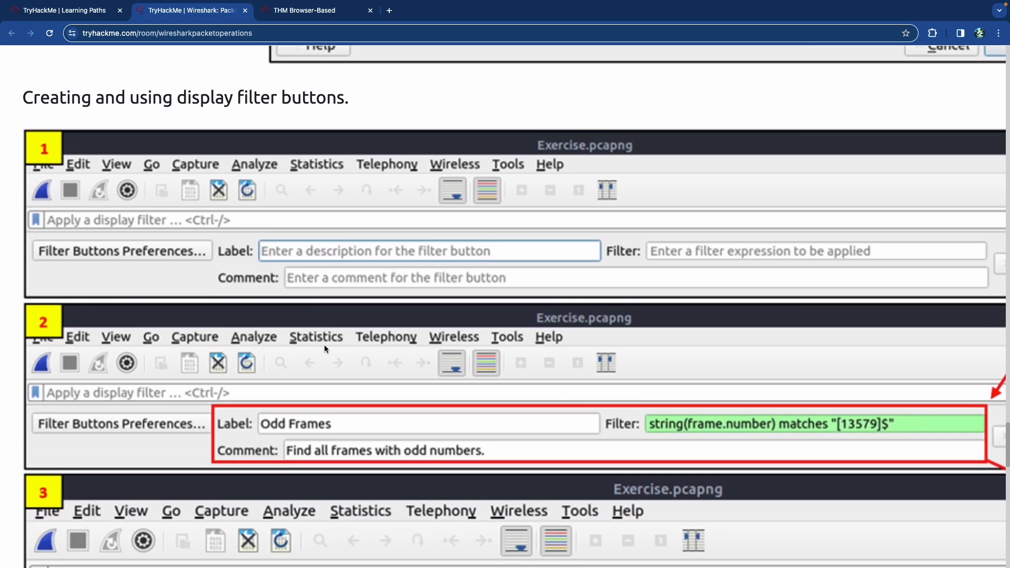
{"action": "scroll", "coordinate": [324, 345], "scroll_direction": "right", "scroll_amount": 1}
{"action": "scroll", "coordinate": [324, 345], "scroll_direction": "right", "scroll_amount": 3}
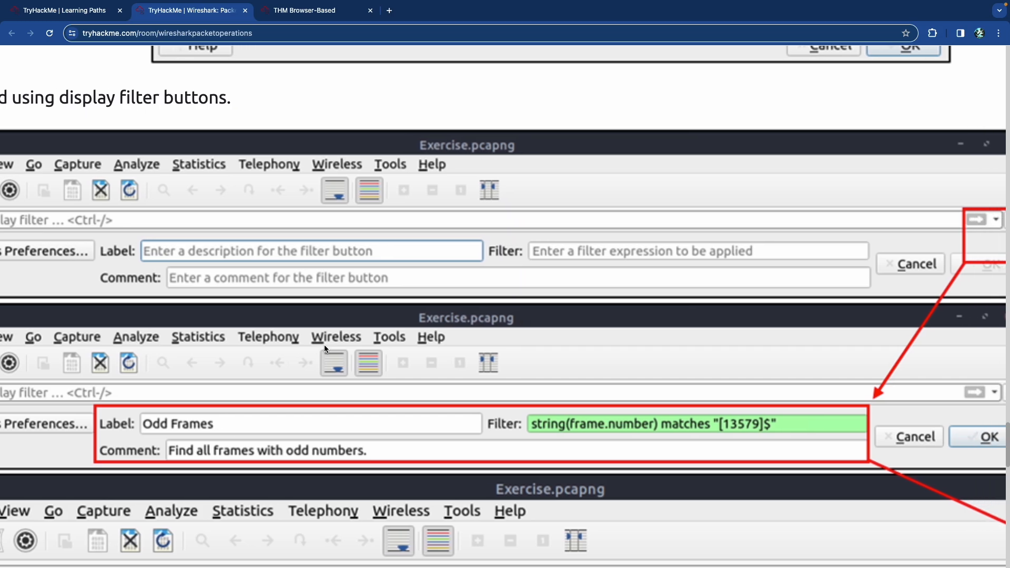
{"action": "scroll", "coordinate": [324, 345], "scroll_direction": "right", "scroll_amount": 5}
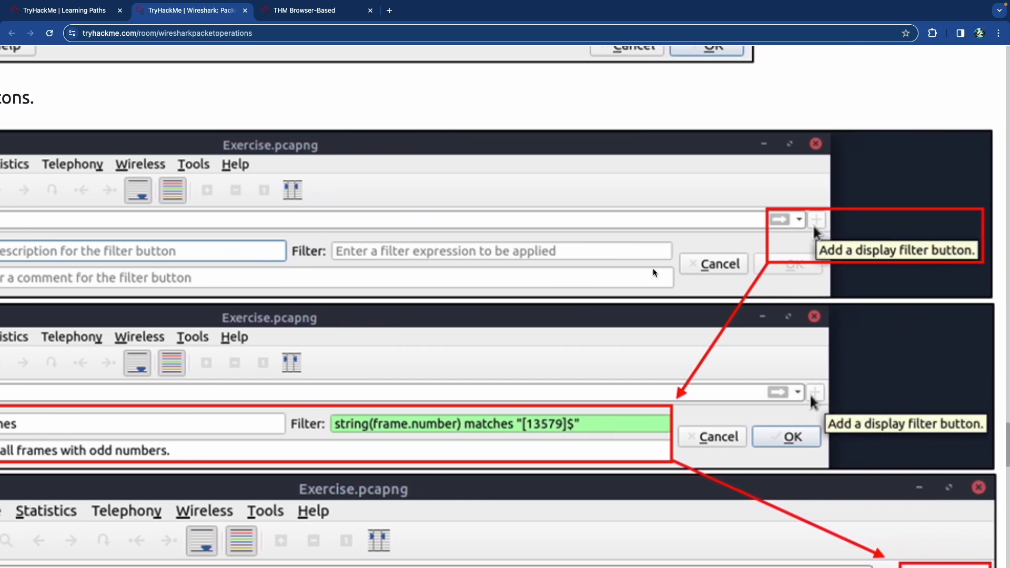
{"action": "scroll", "coordinate": [819, 228], "scroll_direction": "up", "scroll_amount": 1}
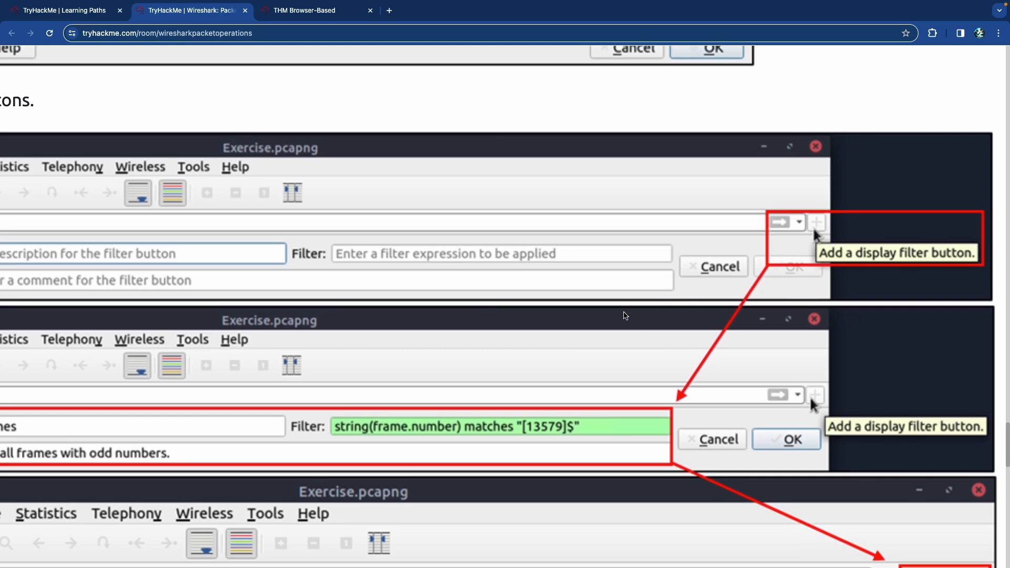
Step: Study panel 2 of the filter button example, covering the "Odd Frames" label, its filter expression and its comment
{"action": "scroll", "coordinate": [563, 308], "scroll_direction": "left", "scroll_amount": 6}
{"action": "scroll", "coordinate": [562, 308], "scroll_direction": "left", "scroll_amount": 4}
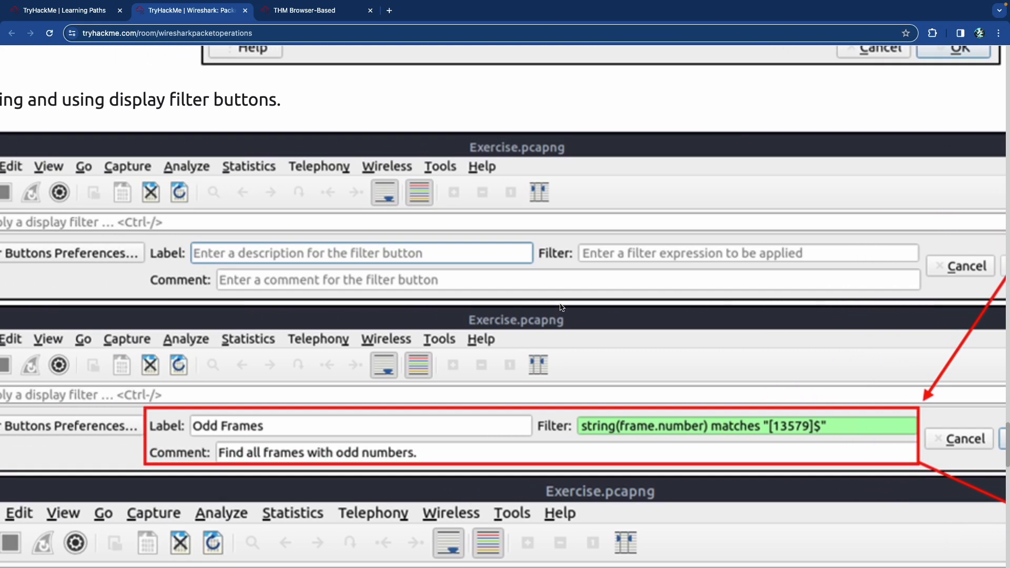
{"action": "scroll", "coordinate": [372, 355], "scroll_direction": "down", "scroll_amount": 2}
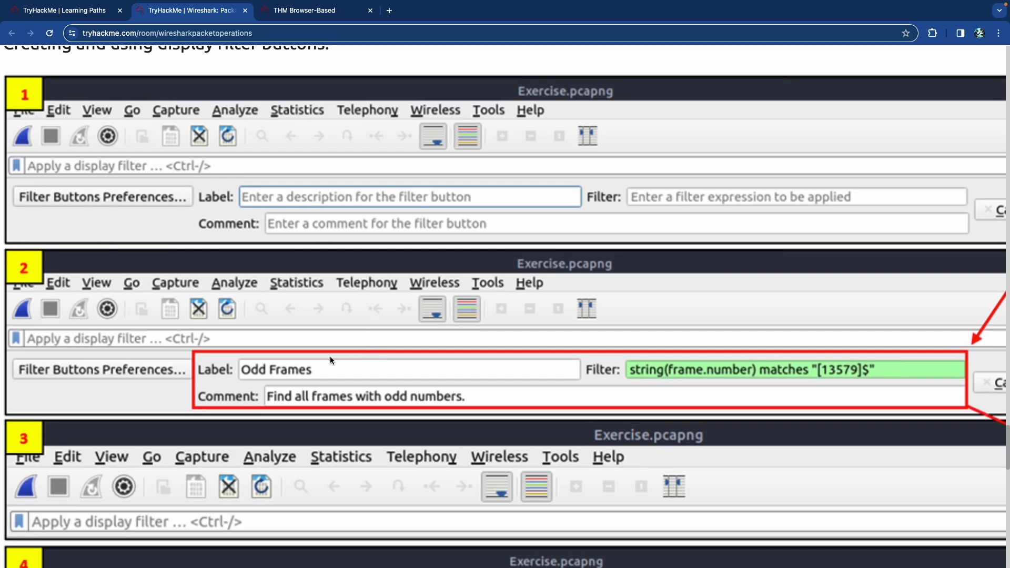
{"action": "scroll", "coordinate": [474, 362], "scroll_direction": "right", "scroll_amount": 2}
{"action": "scroll", "coordinate": [501, 360], "scroll_direction": "right", "scroll_amount": 1}
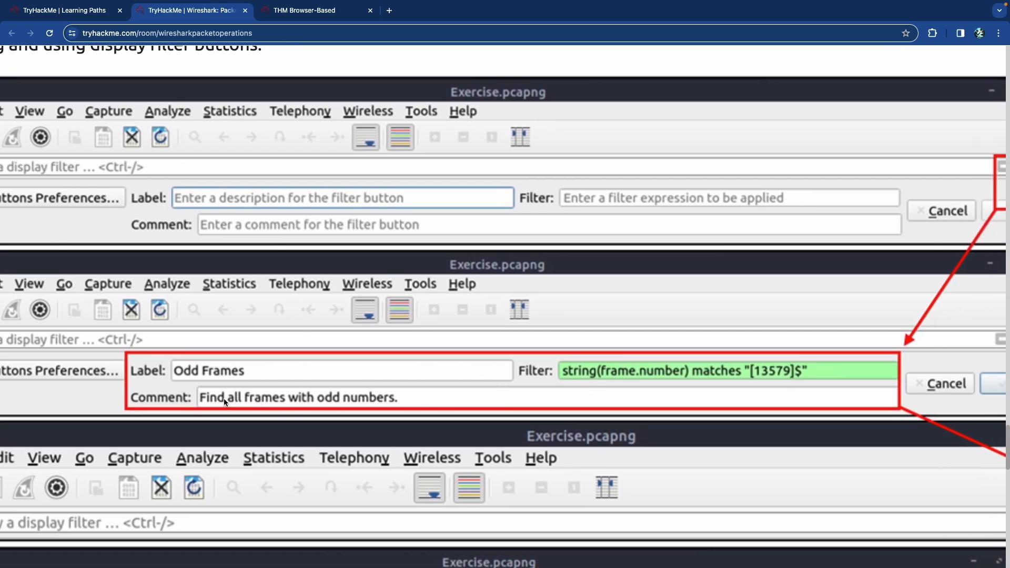
{"action": "scroll", "coordinate": [246, 397], "scroll_direction": "right", "scroll_amount": 5}
Step: Follow the arrows through panels 3 and 4 to see the "Odd Frames" button and its tooltip on the filter toolbar
{"action": "scroll", "coordinate": [715, 390], "scroll_direction": "down", "scroll_amount": 5}
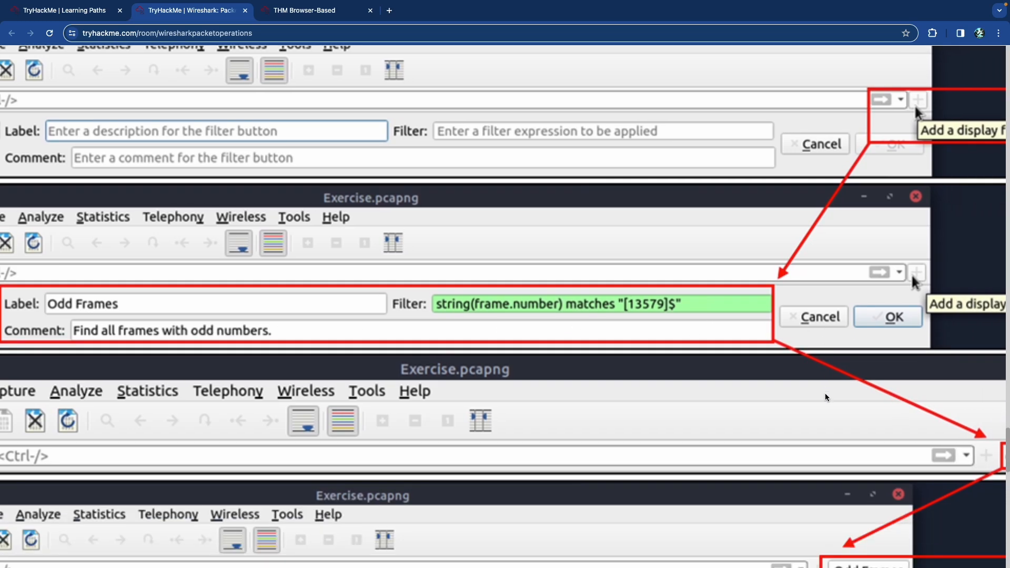
{"action": "scroll", "coordinate": [810, 393], "scroll_direction": "left", "scroll_amount": 2}
{"action": "scroll", "coordinate": [804, 395], "scroll_direction": "down", "scroll_amount": 1}
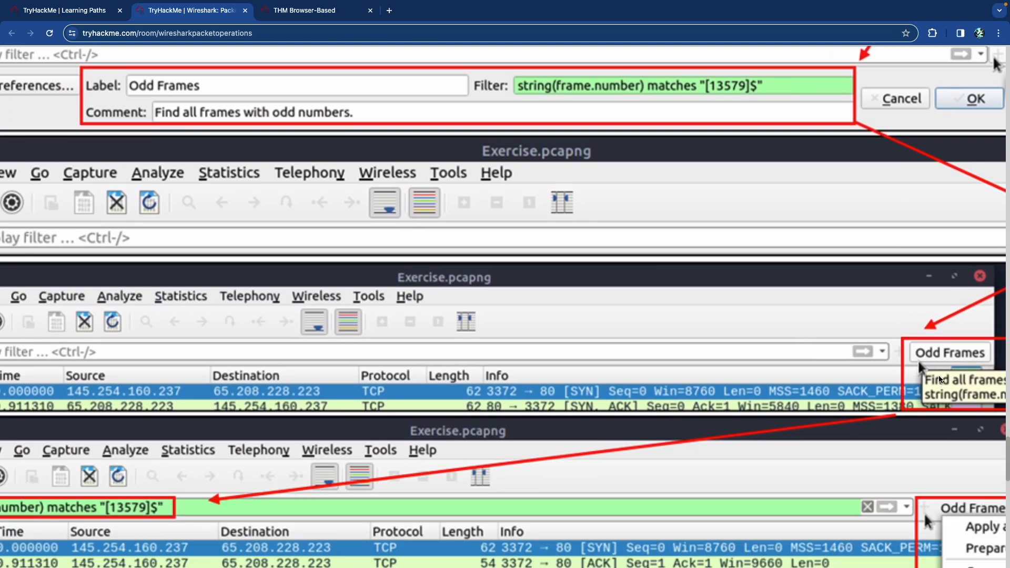
{"action": "scroll", "coordinate": [943, 358], "scroll_direction": "right", "scroll_amount": 8}
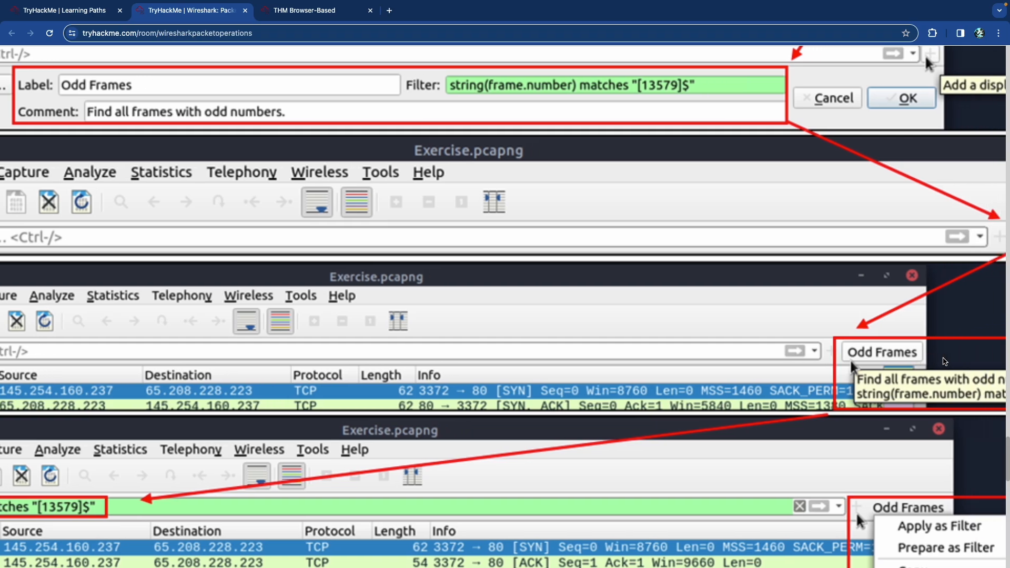
{"action": "scroll", "coordinate": [945, 361], "scroll_direction": "left", "scroll_amount": 11}
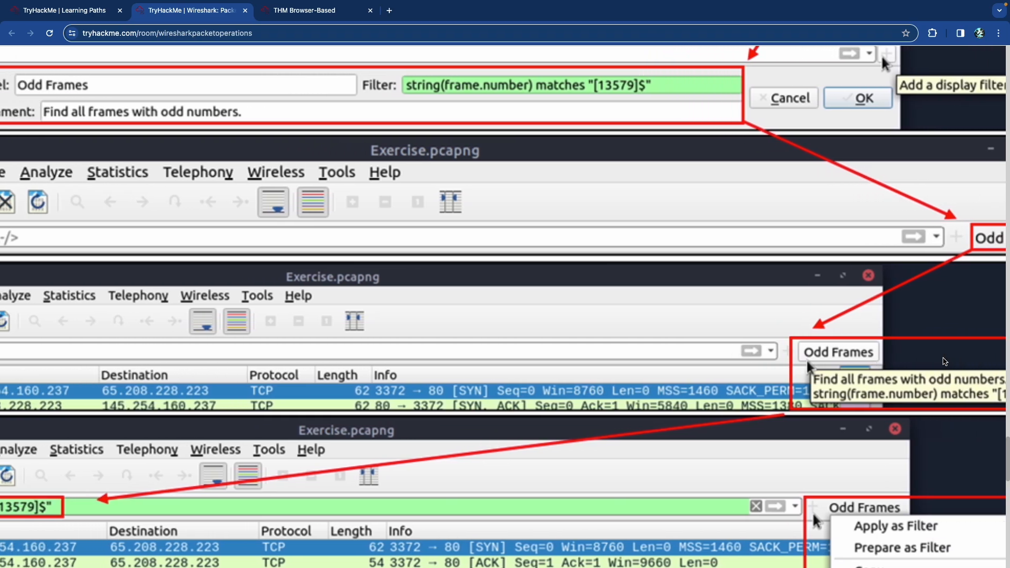
{"action": "scroll", "coordinate": [943, 358], "scroll_direction": "left", "scroll_amount": 3}
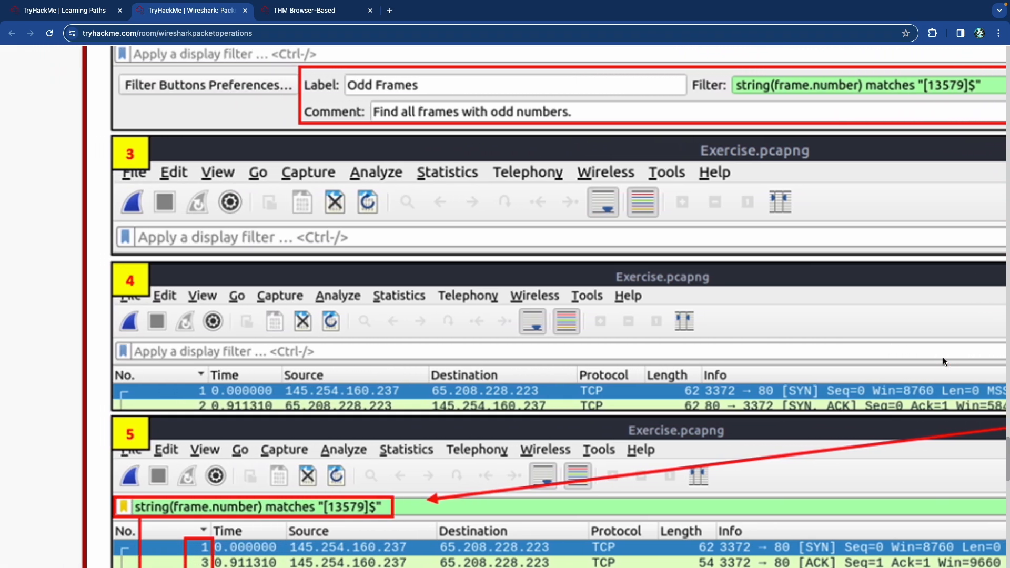
Step: Examine panel 5, from the "Odd Frames" button's context menu to the applied filter and odd-numbered frames
{"action": "scroll", "coordinate": [943, 358], "scroll_direction": "down", "scroll_amount": 2}
{"action": "scroll", "coordinate": [935, 356], "scroll_direction": "right", "scroll_amount": 11}
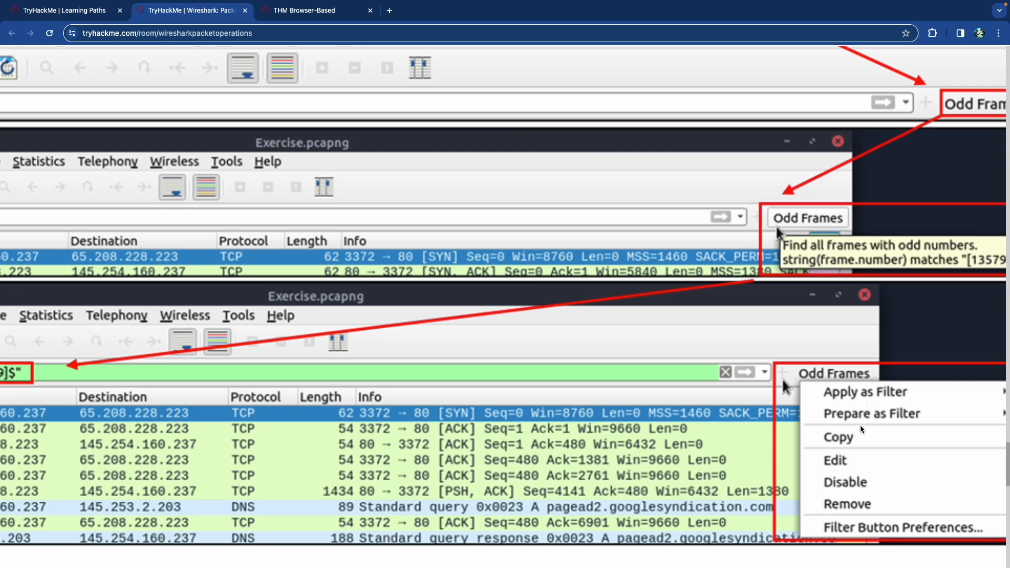
{"action": "scroll", "coordinate": [853, 478], "scroll_direction": "right", "scroll_amount": 1}
{"action": "scroll", "coordinate": [851, 476], "scroll_direction": "left", "scroll_amount": 9}
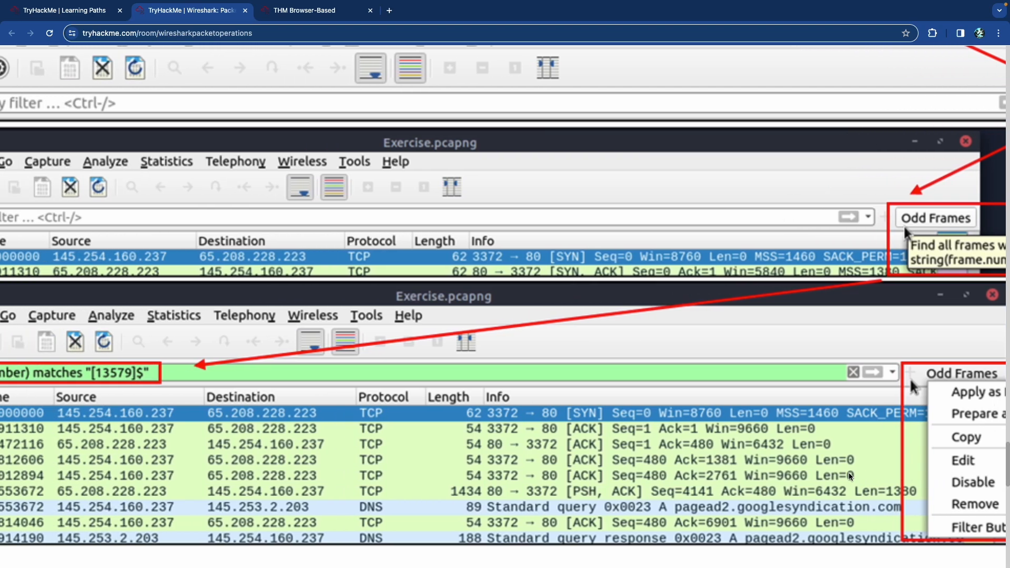
{"action": "scroll", "coordinate": [721, 457], "scroll_direction": "down", "scroll_amount": 7}
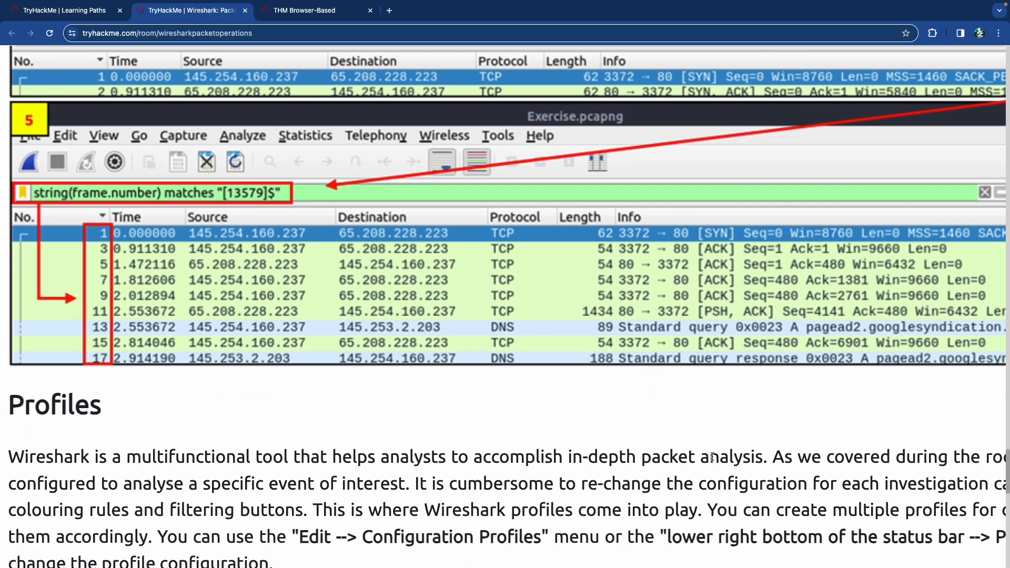
Step: Read the "Profiles" section and examine its screenshots of the "Configuration Profiles" menu entry and the profile list with types
{"action": "scroll", "coordinate": [713, 455], "scroll_direction": "down", "scroll_amount": 5}
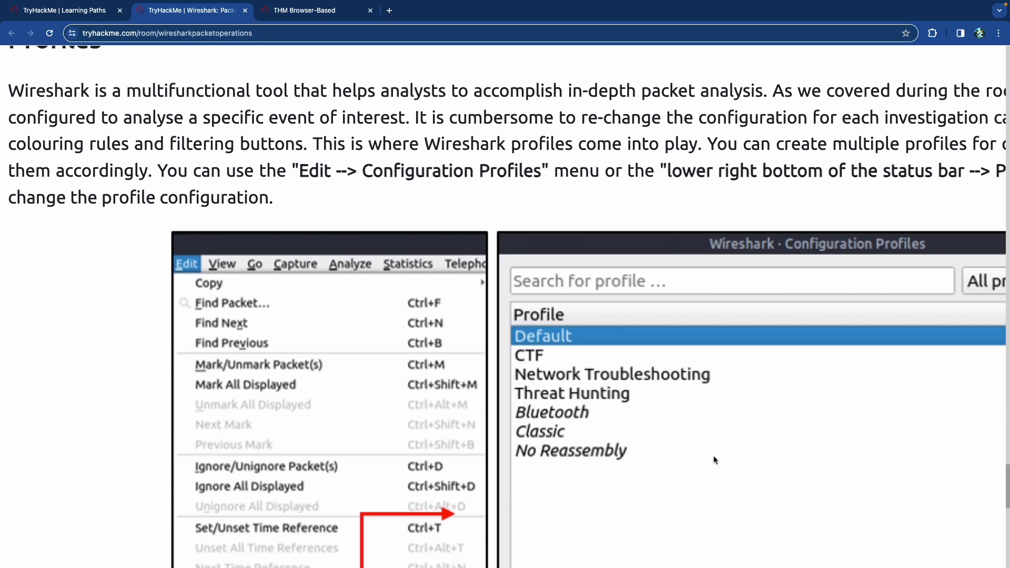
{"action": "scroll", "coordinate": [713, 455], "scroll_direction": "down", "scroll_amount": 2}
{"action": "scroll", "coordinate": [714, 455], "scroll_direction": "up", "scroll_amount": 1}
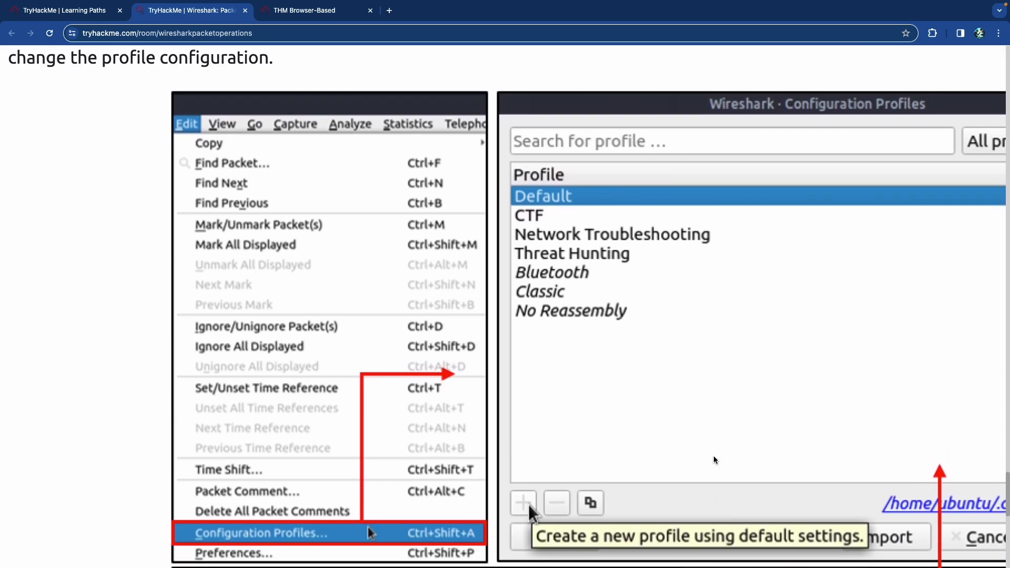
{"action": "scroll", "coordinate": [713, 456], "scroll_direction": "down", "scroll_amount": 2}
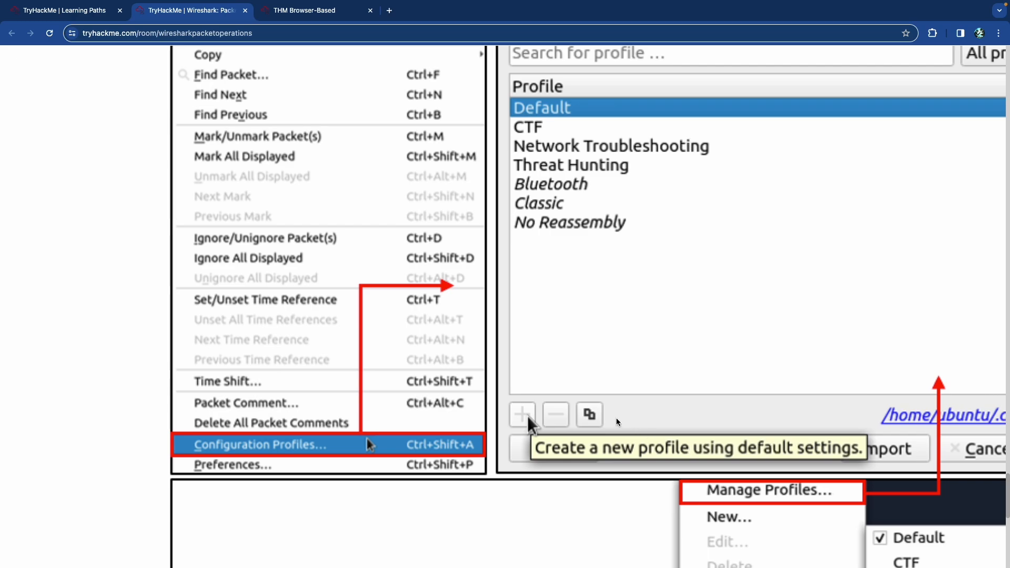
{"action": "scroll", "coordinate": [617, 417], "scroll_direction": "right", "scroll_amount": 6}
{"action": "scroll", "coordinate": [616, 421], "scroll_direction": "up", "scroll_amount": 2}
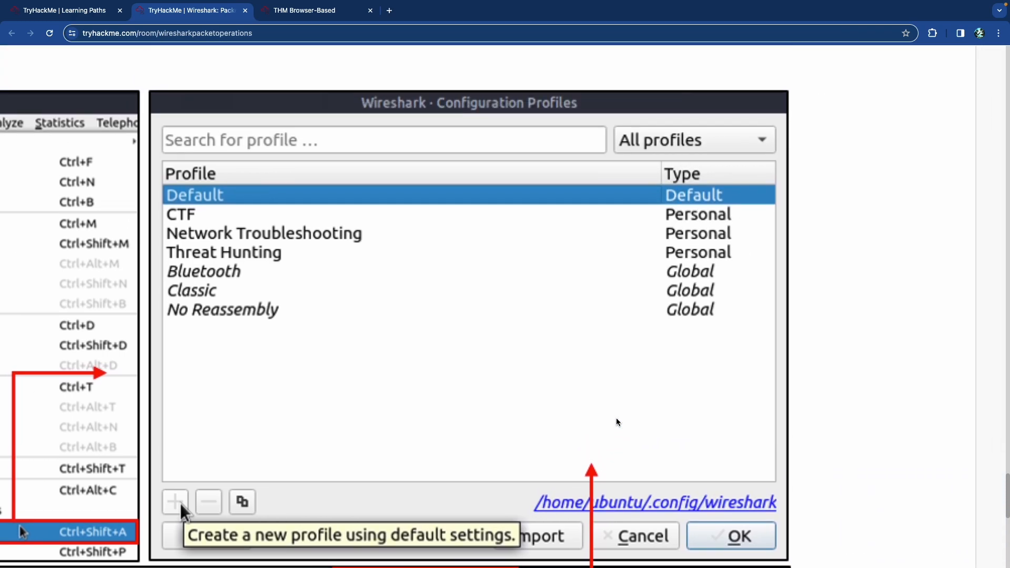
Step: Examine the status bar profile menu example, covering "Manage Profiles" and the "Switch to" list of profiles
{"action": "scroll", "coordinate": [617, 421], "scroll_direction": "down", "scroll_amount": 1}
{"action": "scroll", "coordinate": [617, 423], "scroll_direction": "down", "scroll_amount": 5}
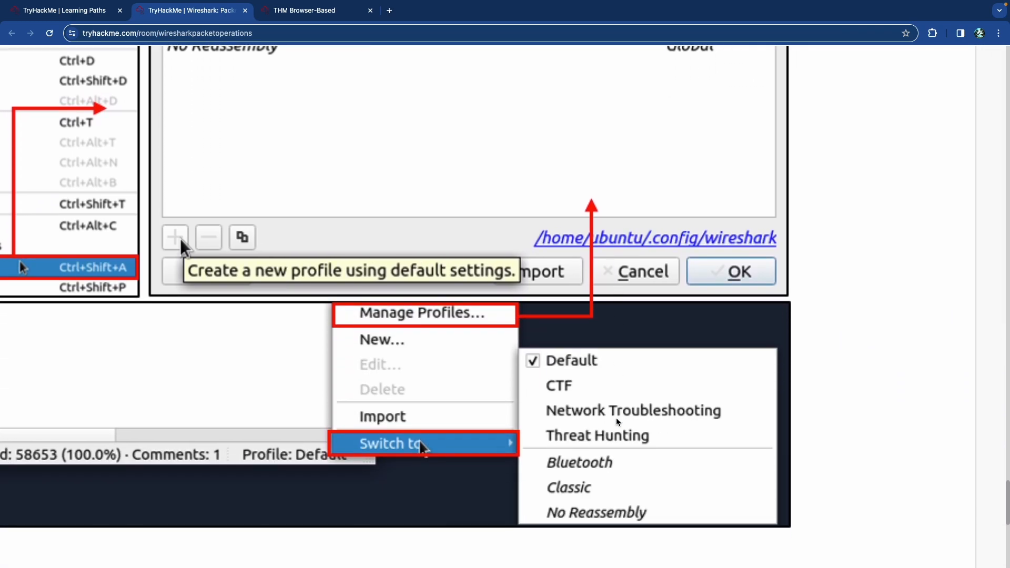
{"action": "scroll", "coordinate": [616, 421], "scroll_direction": "up", "scroll_amount": 1}
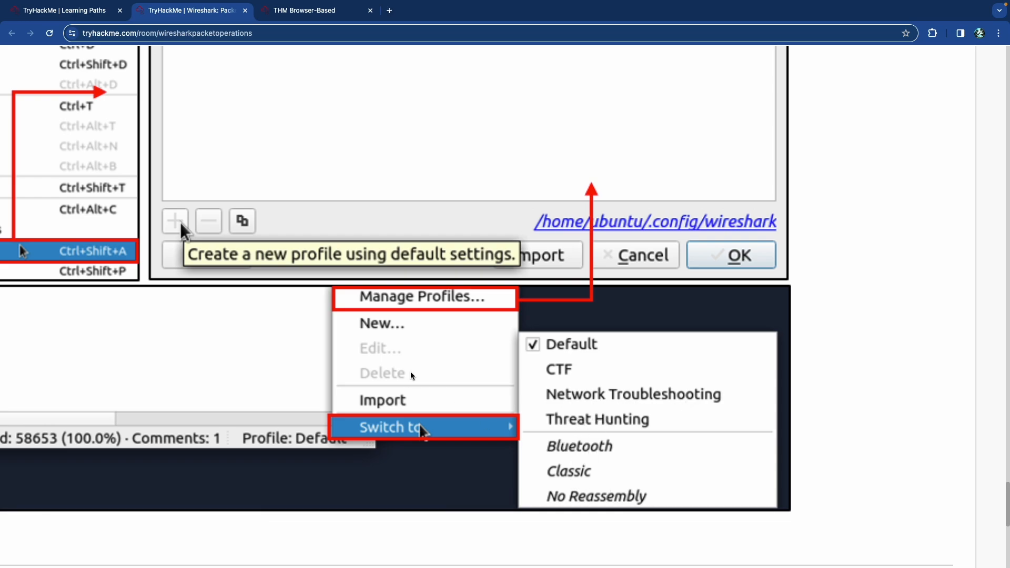
Step: Revisit the Edit menu example's "Configuration Profiles" entry and follow its arrow to the Configuration Profiles window
{"action": "scroll", "coordinate": [419, 359], "scroll_direction": "left", "scroll_amount": 7}
{"action": "scroll", "coordinate": [419, 361], "scroll_direction": "up", "scroll_amount": 4}
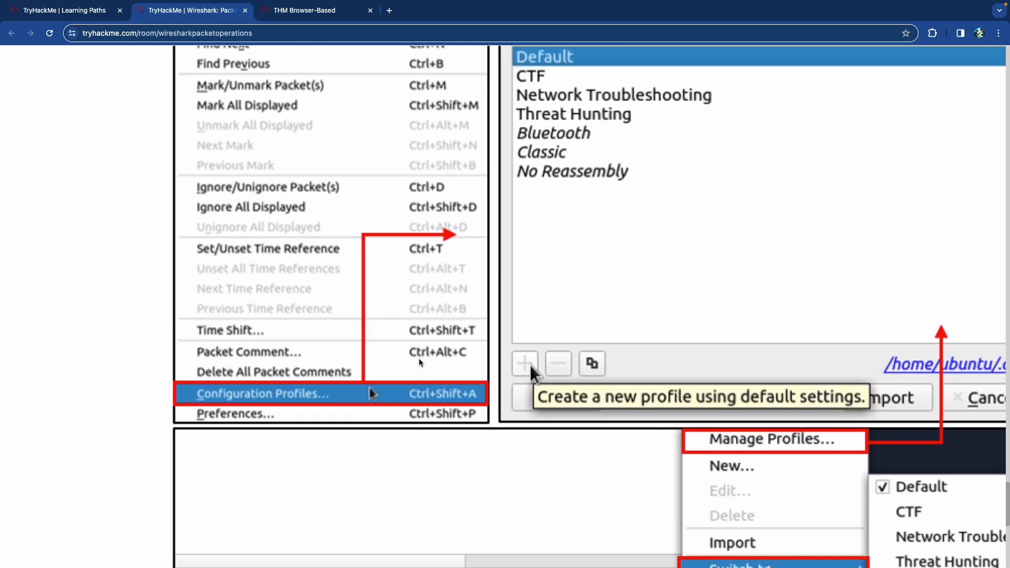
{"action": "scroll", "coordinate": [419, 361], "scroll_direction": "right", "scroll_amount": 3}
{"action": "scroll", "coordinate": [418, 358], "scroll_direction": "right", "scroll_amount": 2}
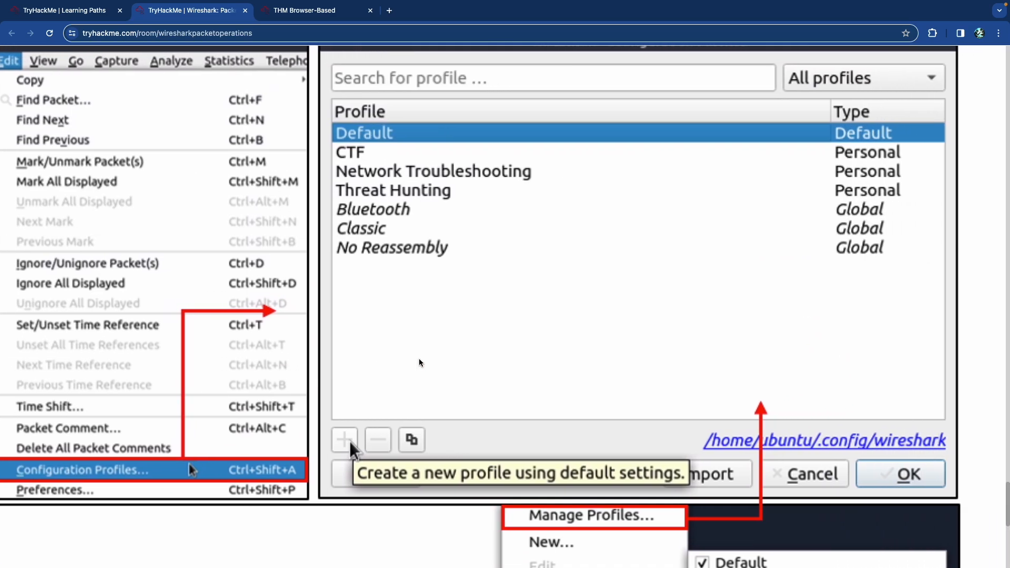
Step: Look over the Configuration Profiles window example and the status bar profile menu with its "Switch to" list once more
{"action": "scroll", "coordinate": [418, 358], "scroll_direction": "left", "scroll_amount": 3}
{"action": "scroll", "coordinate": [419, 358], "scroll_direction": "right", "scroll_amount": 1}
{"action": "scroll", "coordinate": [419, 358], "scroll_direction": "down", "scroll_amount": 9}
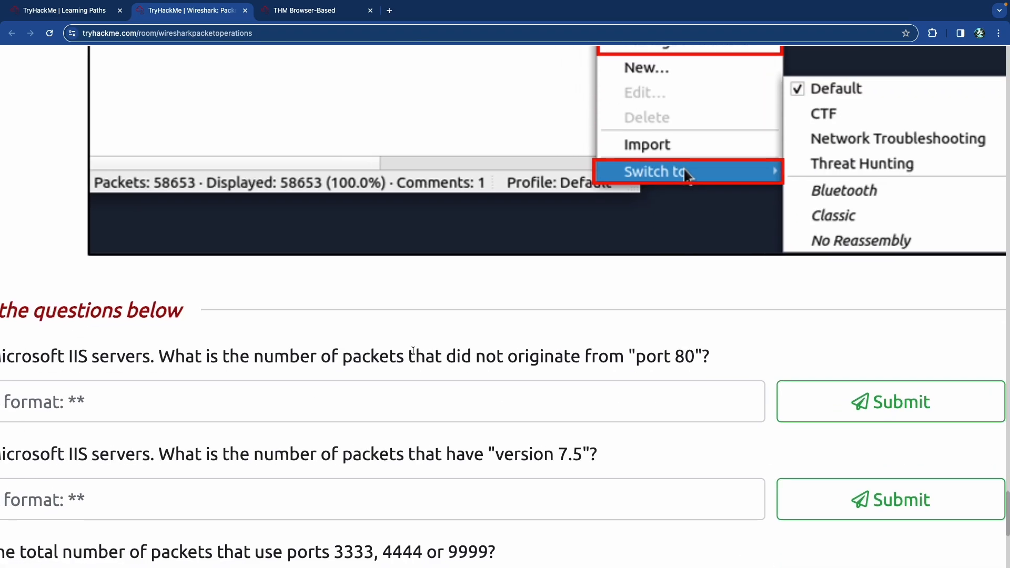
{"action": "scroll", "coordinate": [428, 346], "scroll_direction": "up", "scroll_amount": 7}
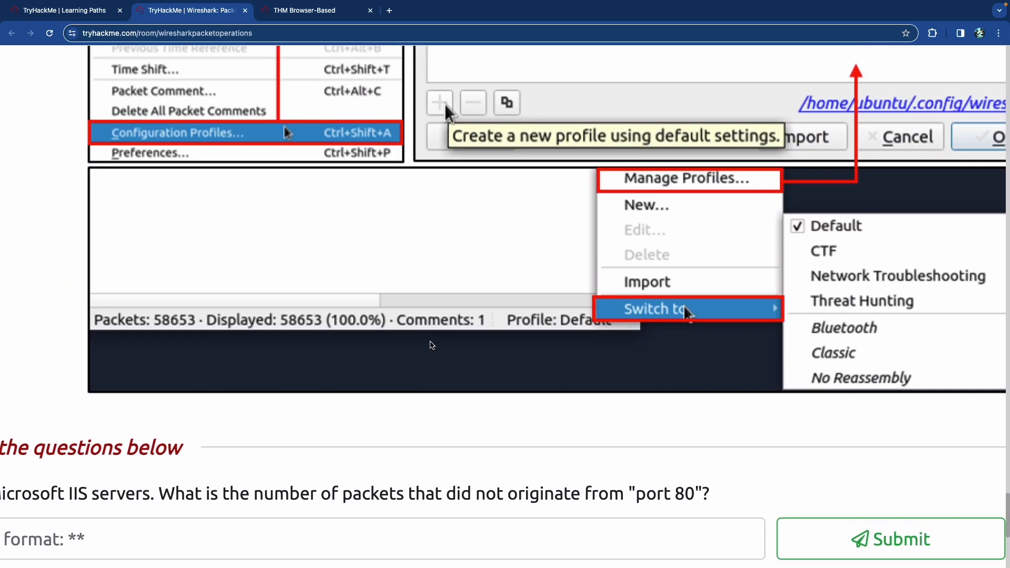
Step: Reread the "Profiles" paragraph from its opening on in-depth packet analysis to the configuration needed for each investigation case
{"action": "scroll", "coordinate": [431, 344], "scroll_direction": "up", "scroll_amount": 9}
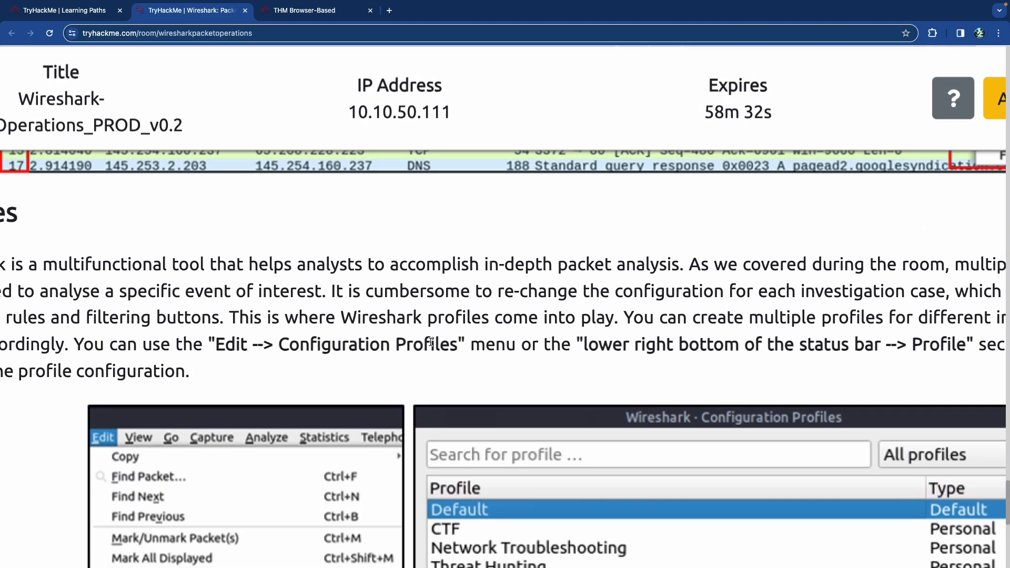
{"action": "scroll", "coordinate": [430, 342], "scroll_direction": "left", "scroll_amount": 1}
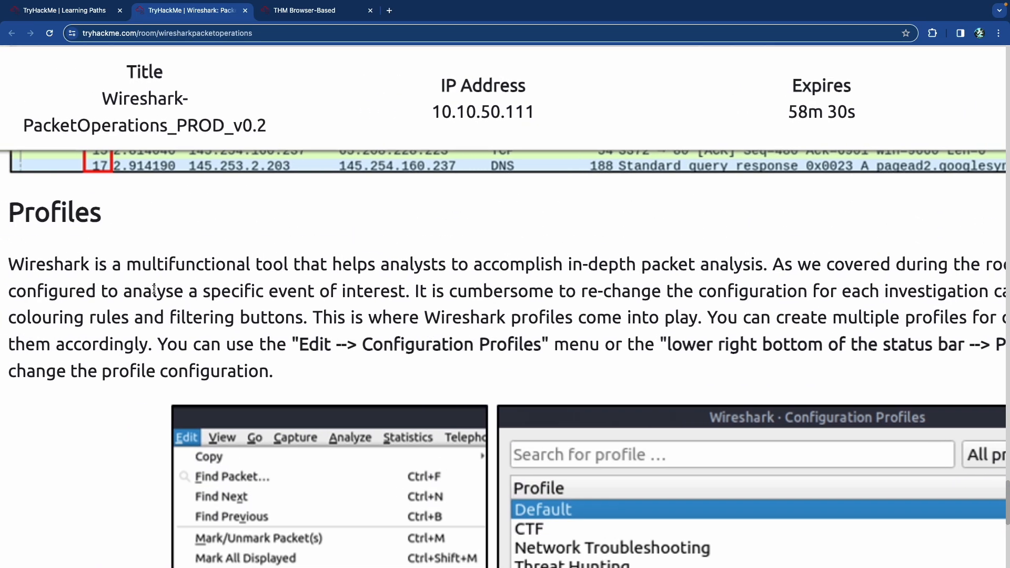
{"action": "scroll", "coordinate": [140, 268], "scroll_direction": "right", "scroll_amount": 7}
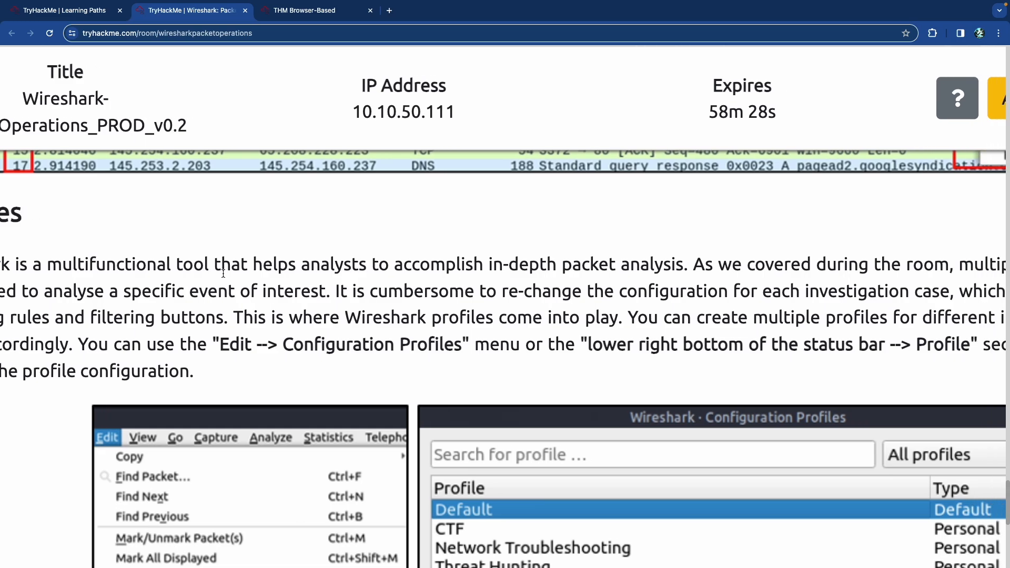
{"action": "scroll", "coordinate": [223, 273], "scroll_direction": "right", "scroll_amount": 12}
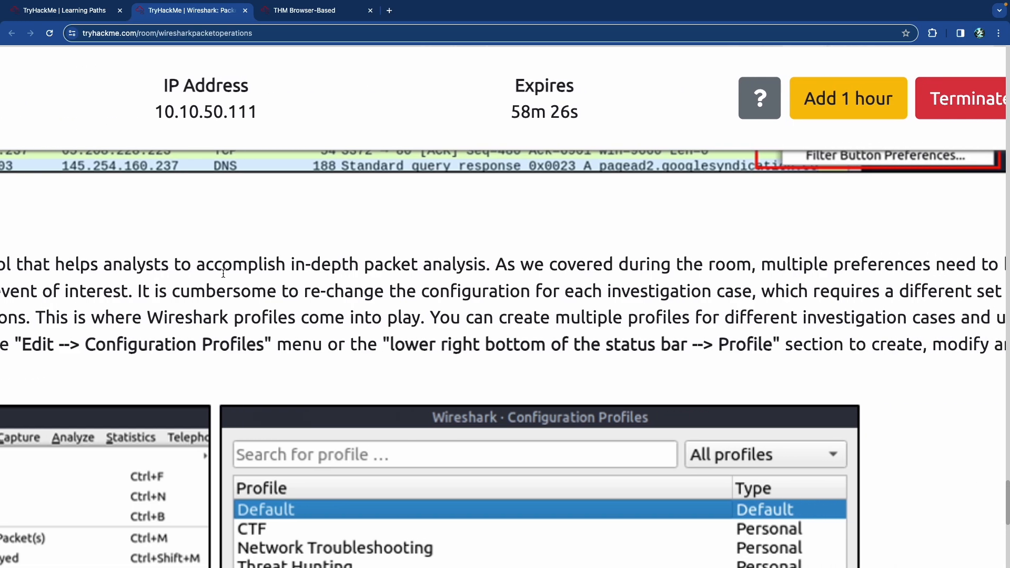
{"action": "scroll", "coordinate": [223, 273], "scroll_direction": "left", "scroll_amount": 12}
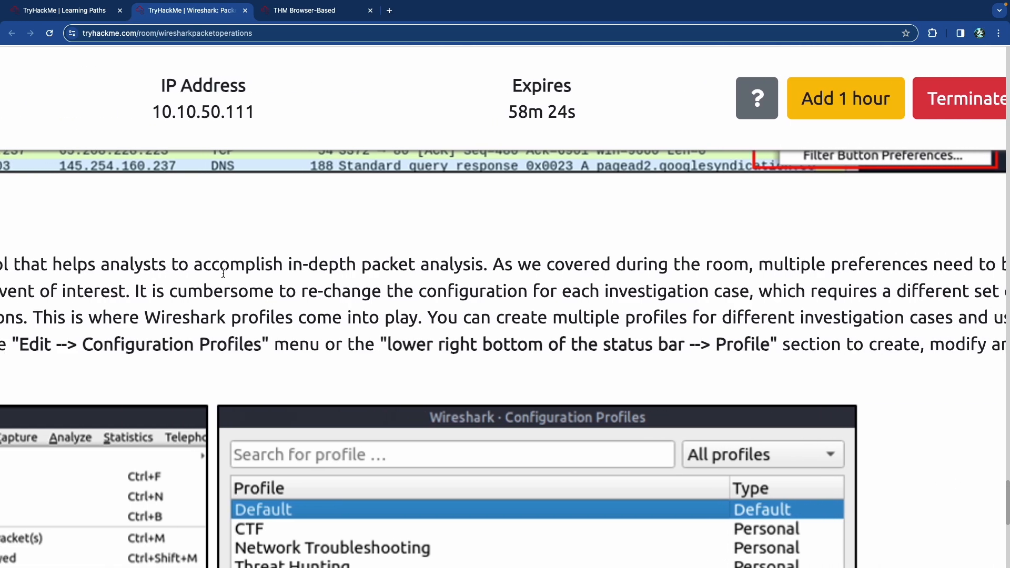
{"action": "scroll", "coordinate": [222, 273], "scroll_direction": "left", "scroll_amount": 8}
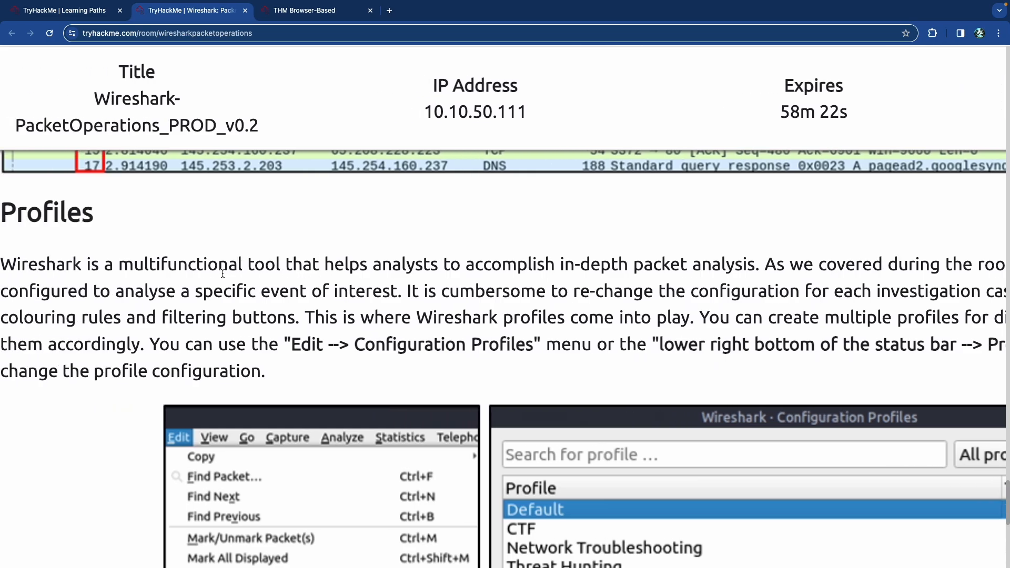
{"action": "scroll", "coordinate": [244, 276], "scroll_direction": "down", "scroll_amount": 5}
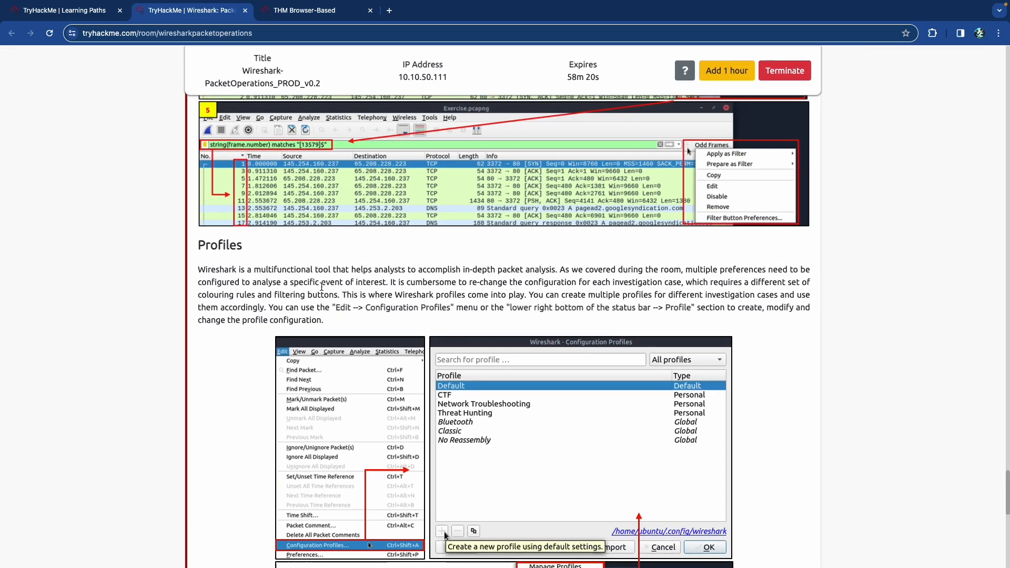
Step: Examine the text on using multiple profiles for different investigation cases and the two places to create, modify and change them
{"action": "scroll", "coordinate": [321, 286], "scroll_direction": "up", "scroll_amount": 5}
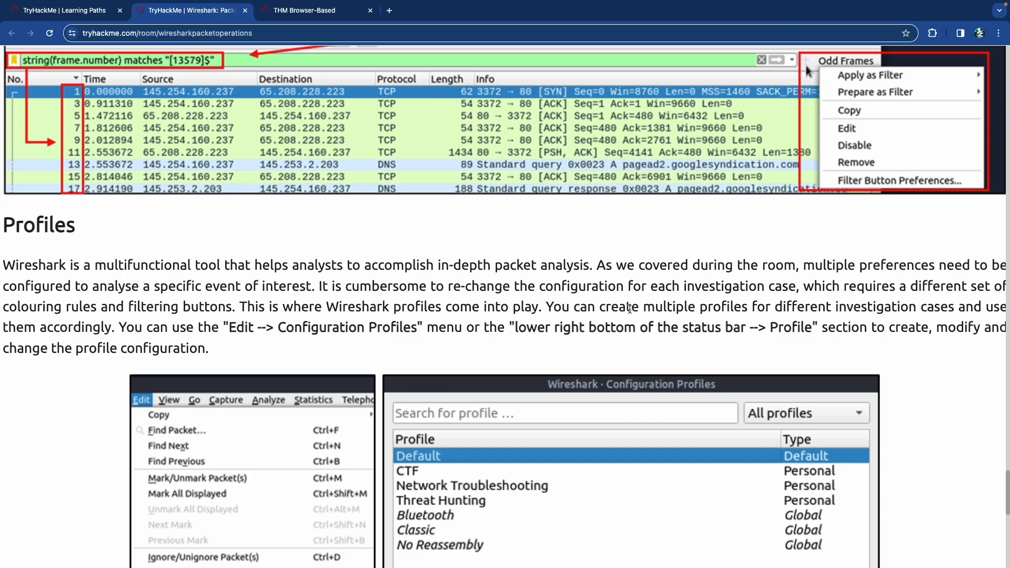
{"action": "scroll", "coordinate": [665, 306], "scroll_direction": "right", "scroll_amount": 3}
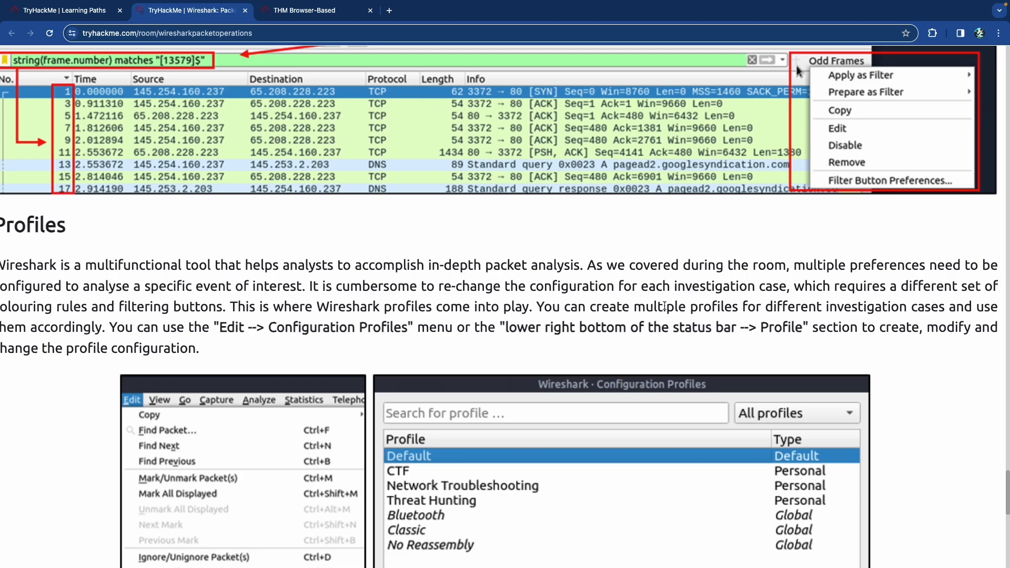
{"action": "scroll", "coordinate": [664, 305], "scroll_direction": "left", "scroll_amount": 1}
{"action": "scroll", "coordinate": [665, 306], "scroll_direction": "left", "scroll_amount": 2}
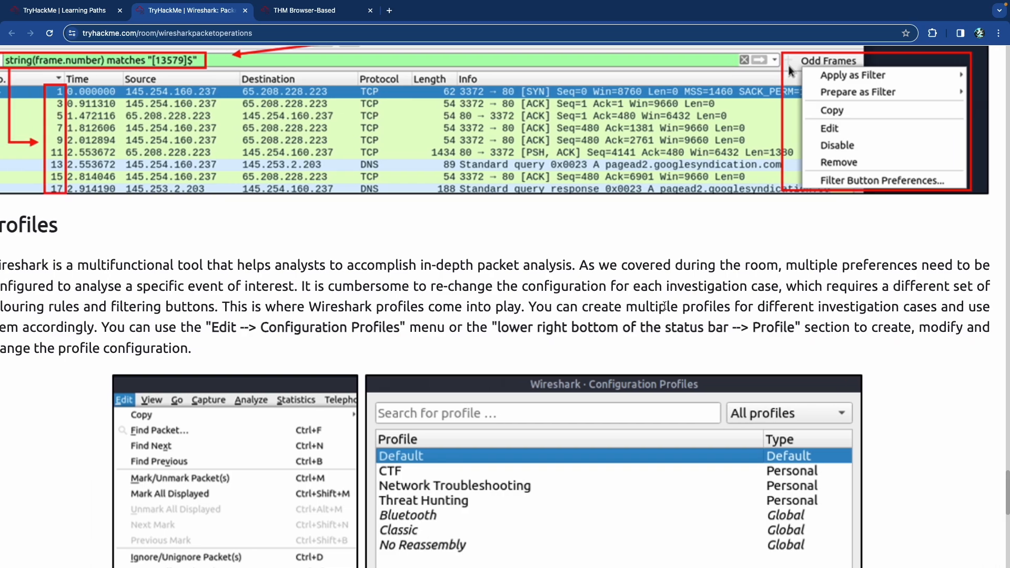
{"action": "scroll", "coordinate": [664, 306], "scroll_direction": "right", "scroll_amount": 1}
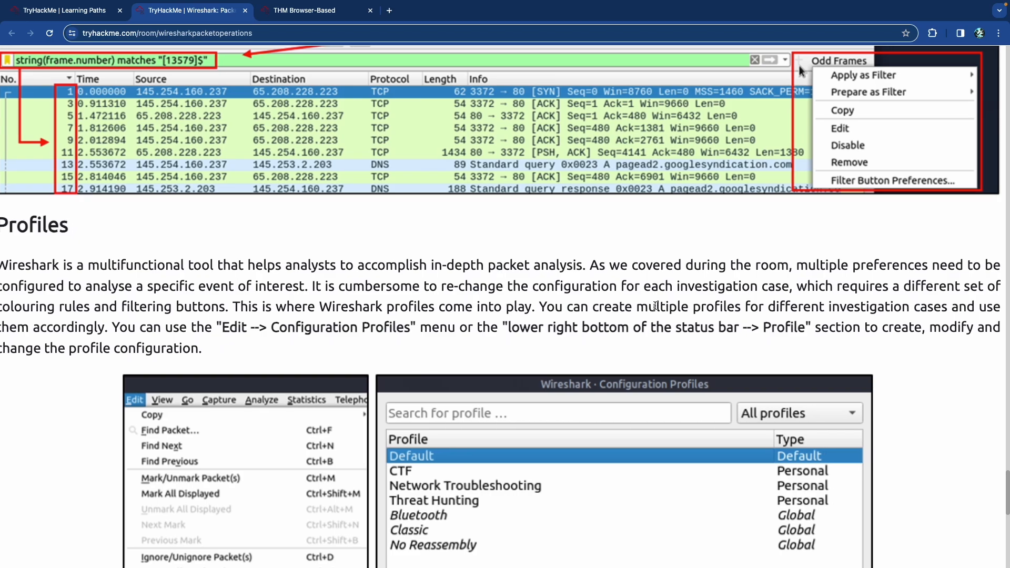
{"action": "scroll", "coordinate": [647, 309], "scroll_direction": "right", "scroll_amount": 2}
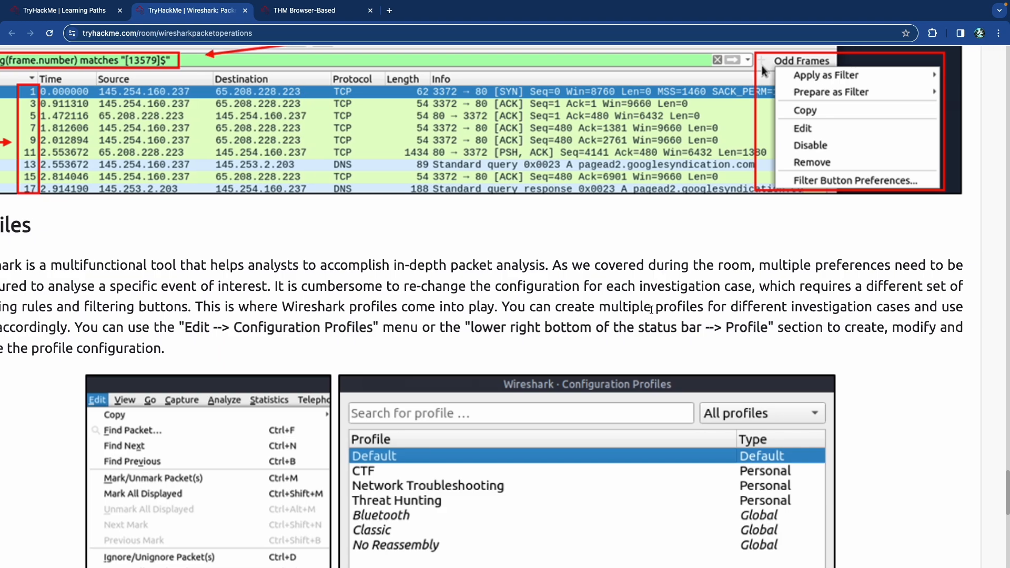
{"action": "scroll", "coordinate": [652, 309], "scroll_direction": "left", "scroll_amount": 3}
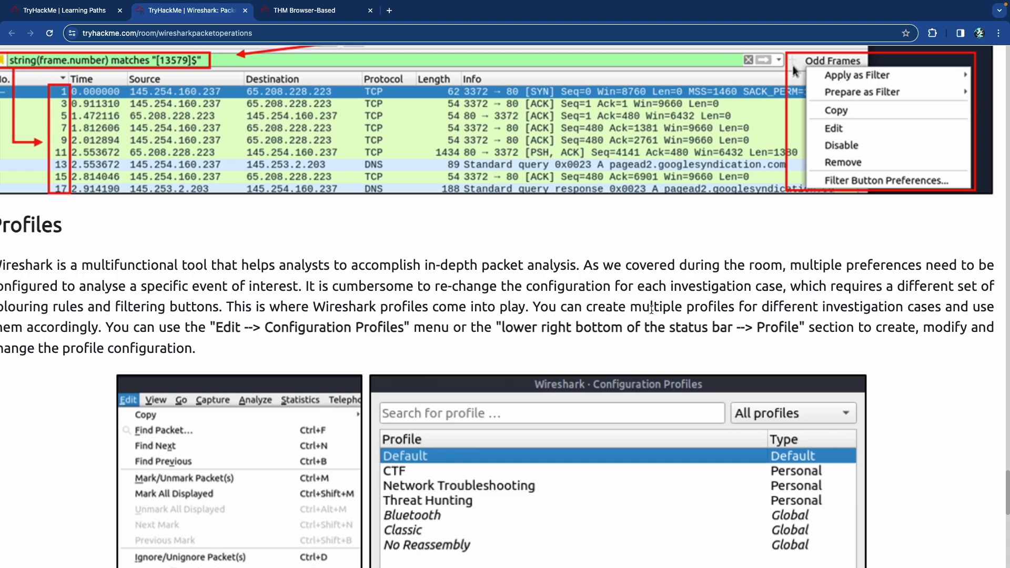
{"action": "scroll", "coordinate": [651, 309], "scroll_direction": "right", "scroll_amount": 2}
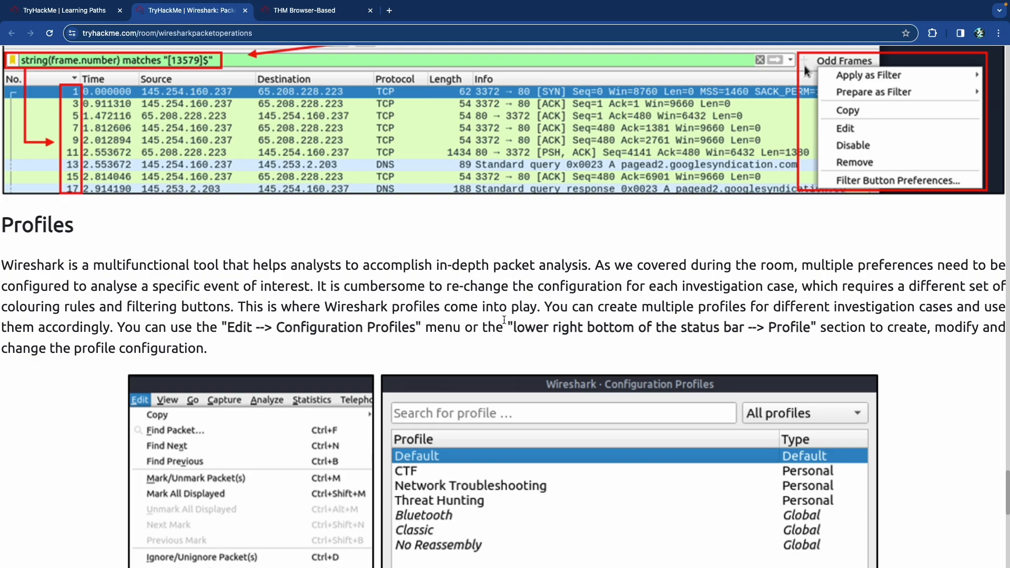
{"action": "scroll", "coordinate": [504, 319], "scroll_direction": "right", "scroll_amount": 2}
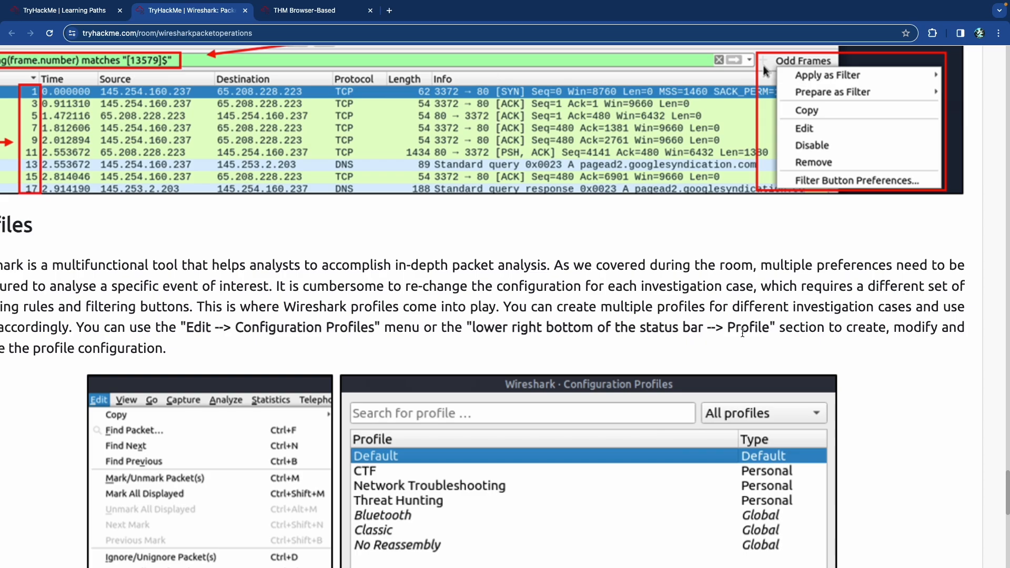
{"action": "scroll", "coordinate": [760, 332], "scroll_direction": "left", "scroll_amount": 5}
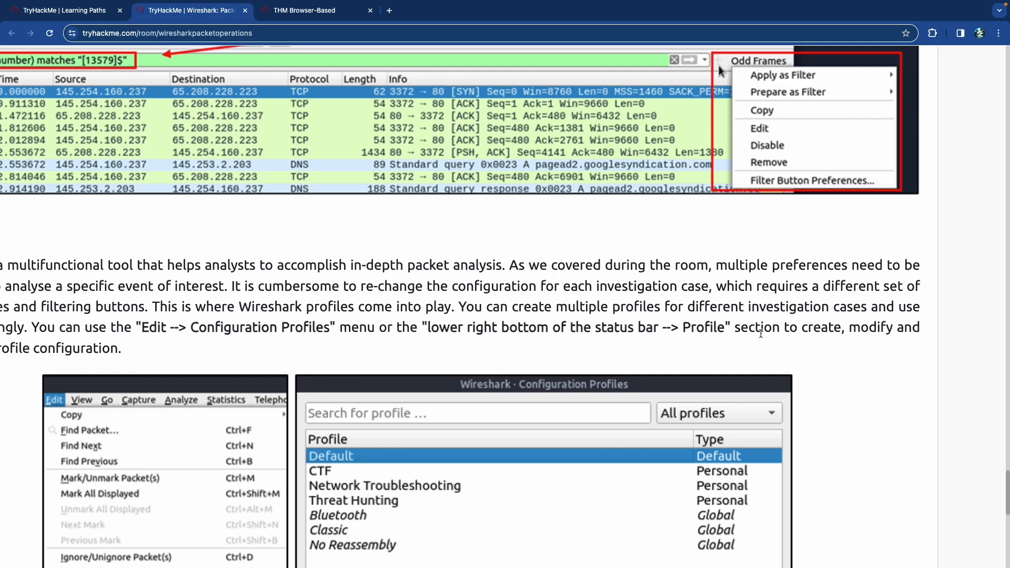
Step: Skim the full list of Task 6 questions under "Answer the questions below"
{"action": "scroll", "coordinate": [761, 332], "scroll_direction": "down", "scroll_amount": 10}
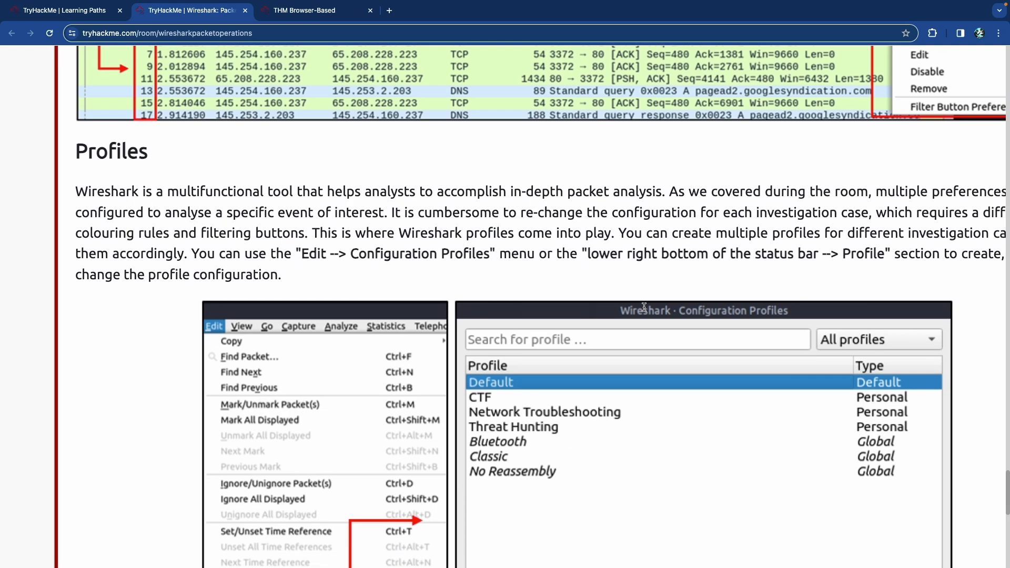
{"action": "scroll", "coordinate": [644, 310], "scroll_direction": "down", "scroll_amount": 6}
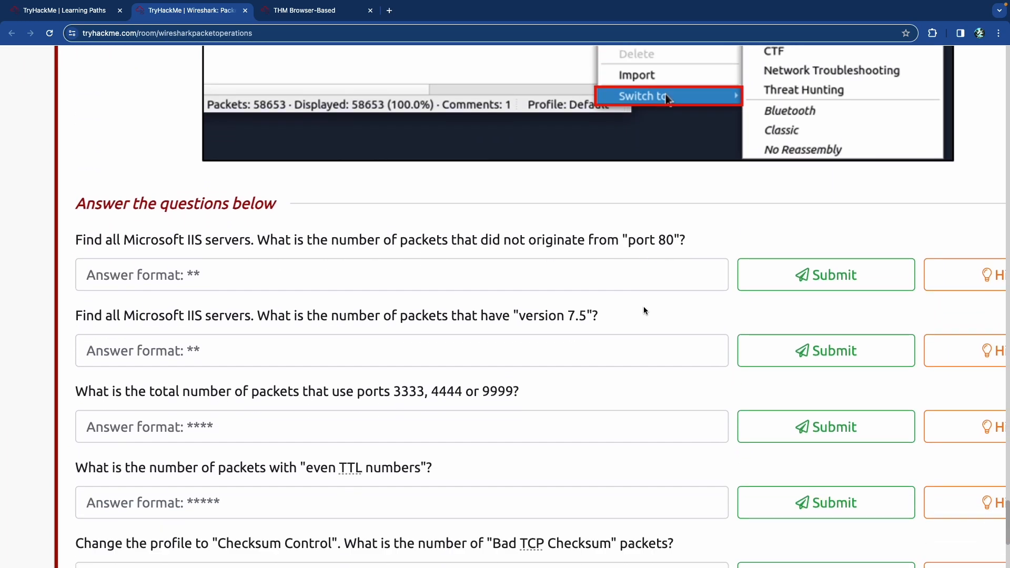
{"action": "scroll", "coordinate": [644, 307], "scroll_direction": "down", "scroll_amount": 2}
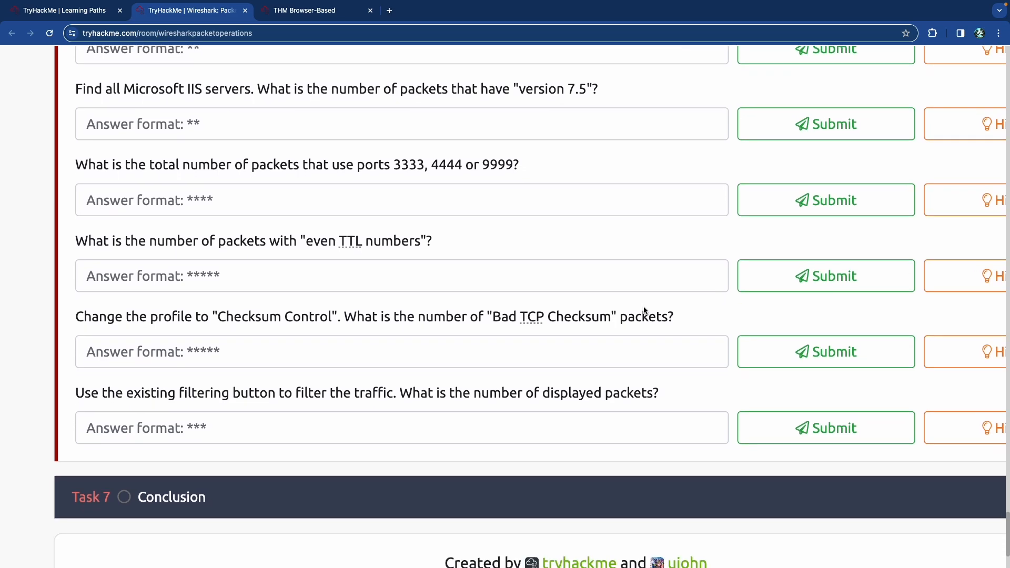
{"action": "scroll", "coordinate": [644, 306], "scroll_direction": "up", "scroll_amount": 4}
{"action": "scroll", "coordinate": [644, 306], "scroll_direction": "down", "scroll_amount": 1}
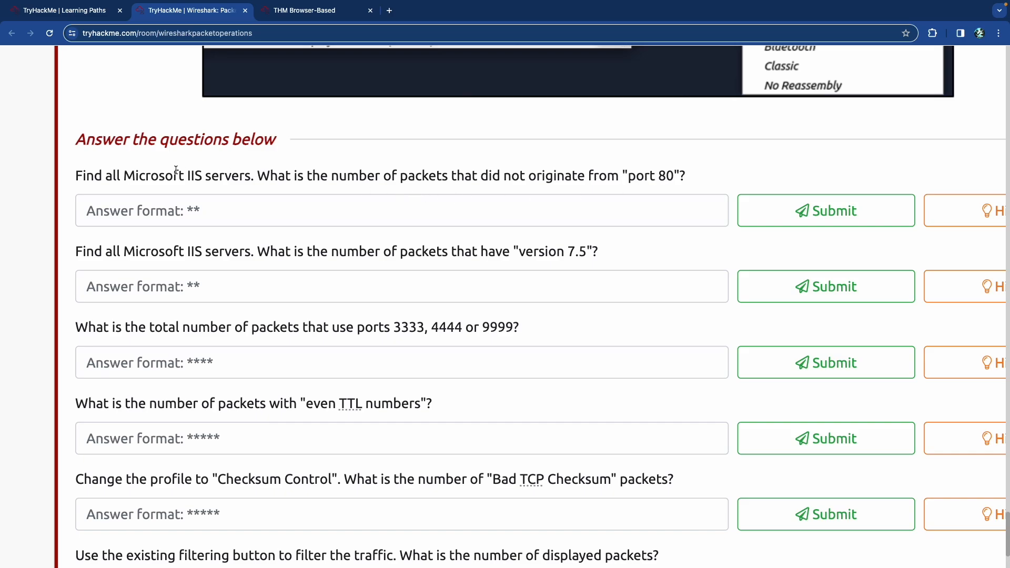
Step: Read the questions on Microsoft IIS servers, covering "port 80" and "version 7.5", and the one on ports 3333, 4444 or 9999
{"action": "left_click_drag", "start_coordinate": [147, 171], "coordinate": [430, 189]}
{"action": "left_click", "coordinate": [444, 183]}
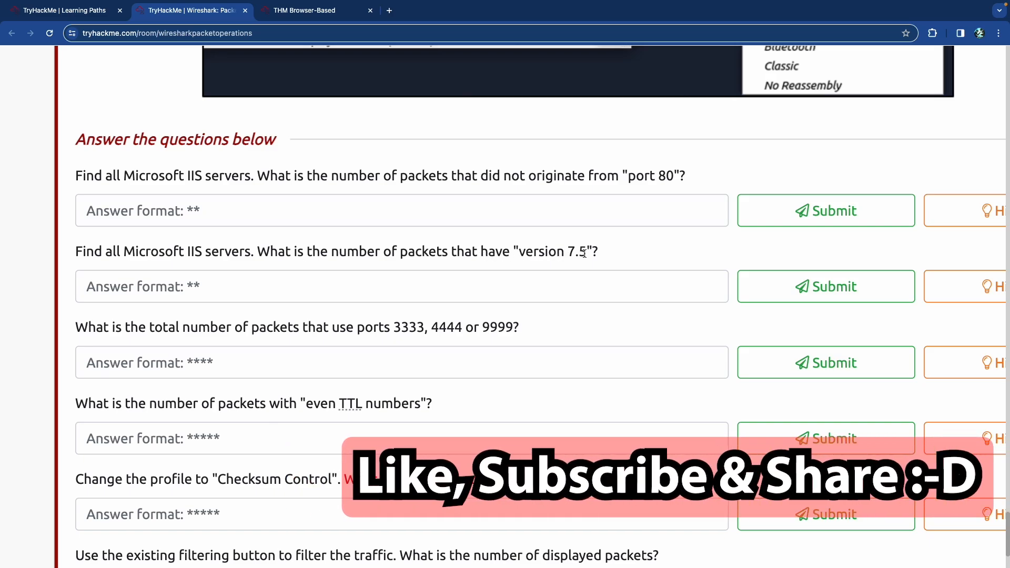
{"action": "scroll", "coordinate": [410, 250], "scroll_direction": "down", "scroll_amount": 3}
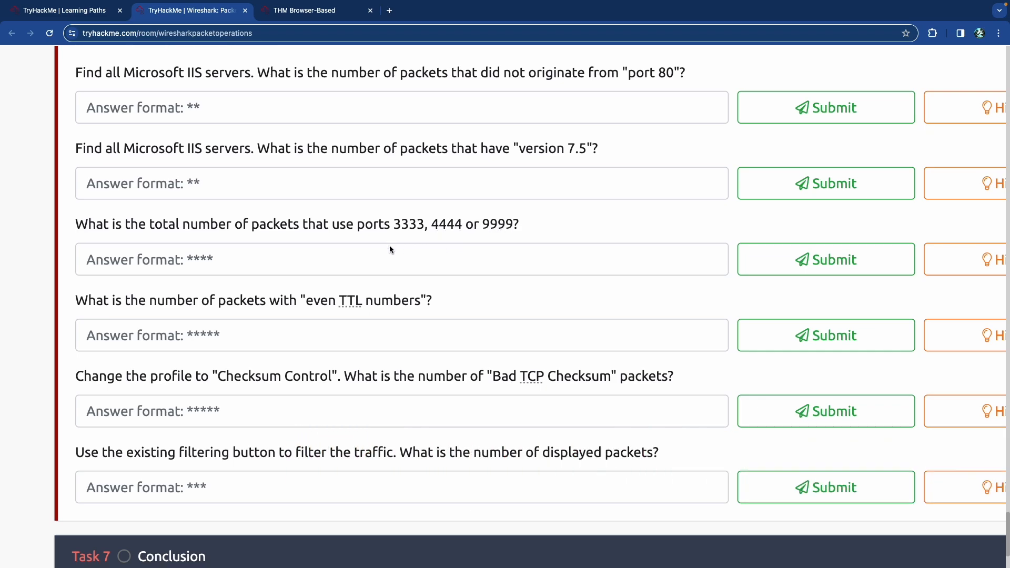
{"action": "scroll", "coordinate": [391, 251], "scroll_direction": "down", "scroll_amount": 1}
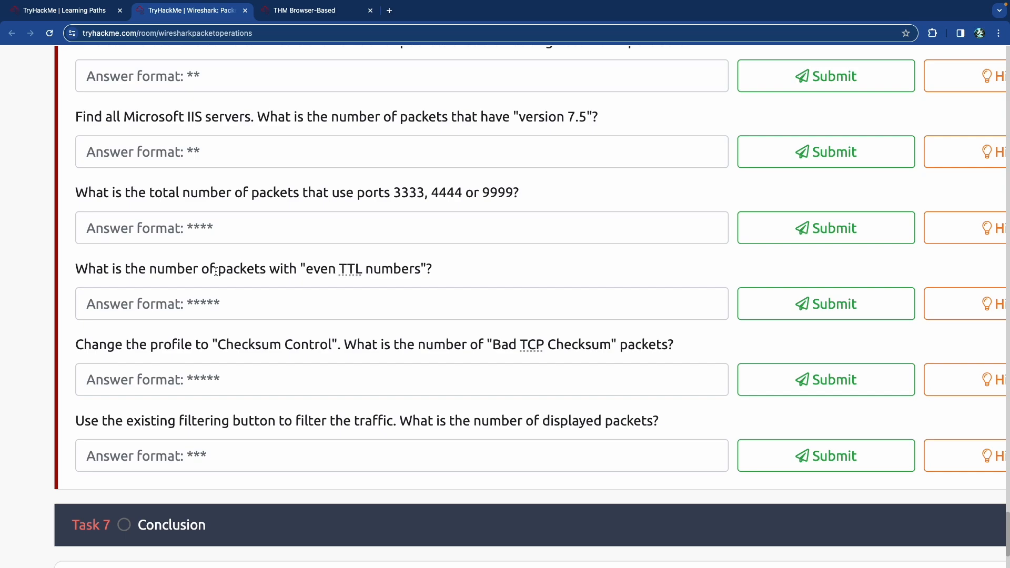
Step: Read the questions on packets with "even TTL numbers" and on "Bad TCP Checksum" packets under the "Checksum Control" profile
{"action": "left_click_drag", "start_coordinate": [310, 270], "coordinate": [417, 270]}
{"action": "left_click", "coordinate": [417, 270]}
{"action": "scroll", "coordinate": [374, 273], "scroll_direction": "down", "scroll_amount": 1}
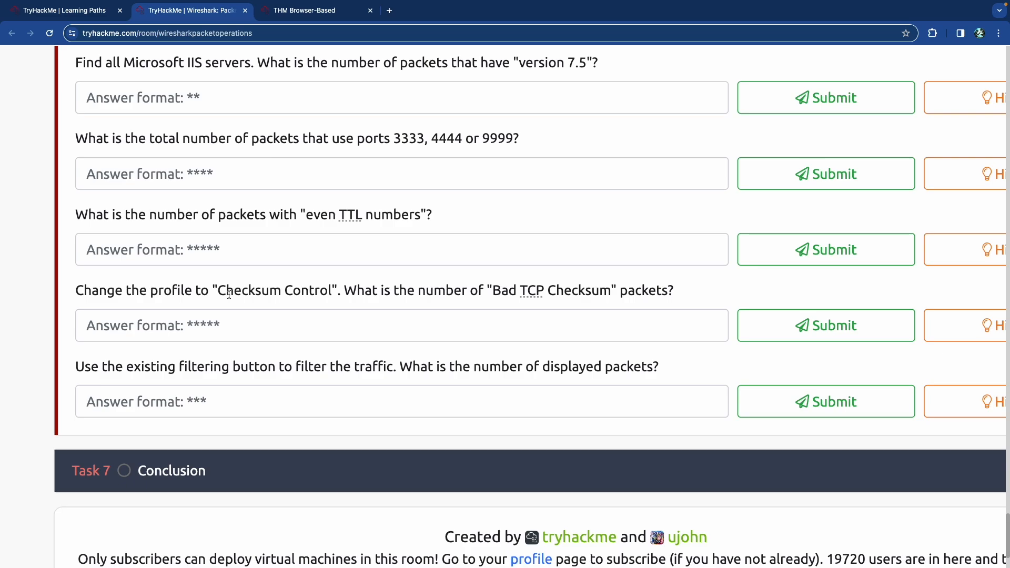
{"action": "left_click_drag", "start_coordinate": [222, 293], "coordinate": [314, 295]}
{"action": "left_click", "coordinate": [314, 296]}
{"action": "left_click_drag", "start_coordinate": [498, 293], "coordinate": [586, 293]}
{"action": "left_click", "coordinate": [596, 293]}
{"action": "scroll", "coordinate": [194, 335], "scroll_direction": "down", "scroll_amount": 1}
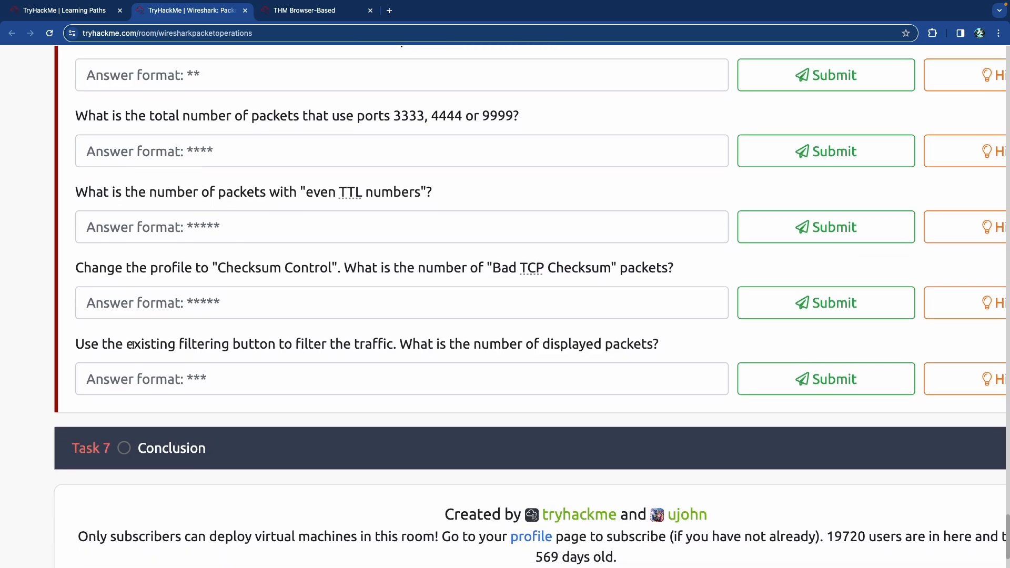
Step: Read the last Task 6 question, on filtering the traffic with the existing filtering button
{"action": "scroll", "coordinate": [151, 343], "scroll_direction": "down", "scroll_amount": 1}
{"action": "scroll", "coordinate": [154, 342], "scroll_direction": "right", "scroll_amount": 2}
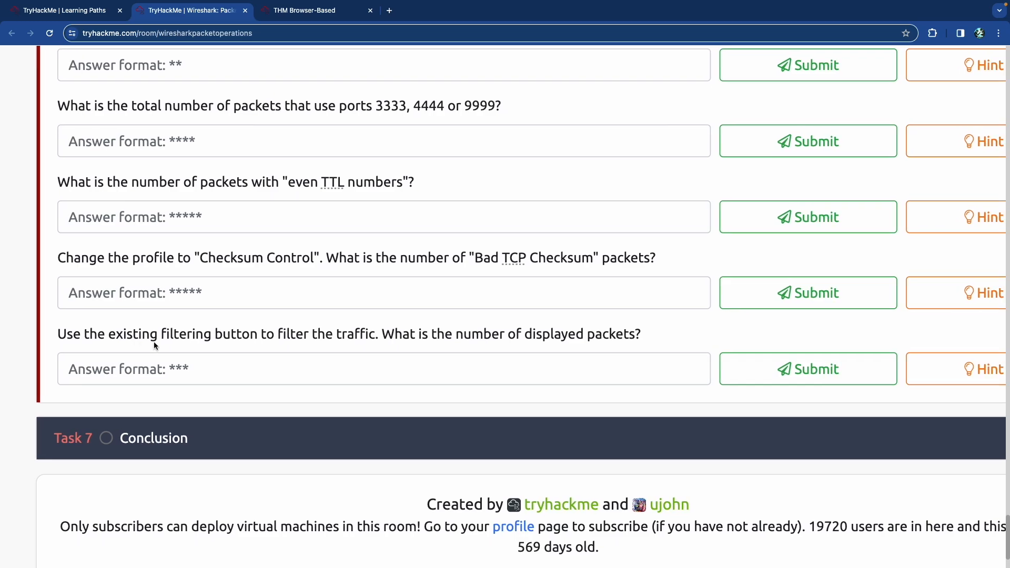
{"action": "scroll", "coordinate": [153, 342], "scroll_direction": "right", "scroll_amount": 3}
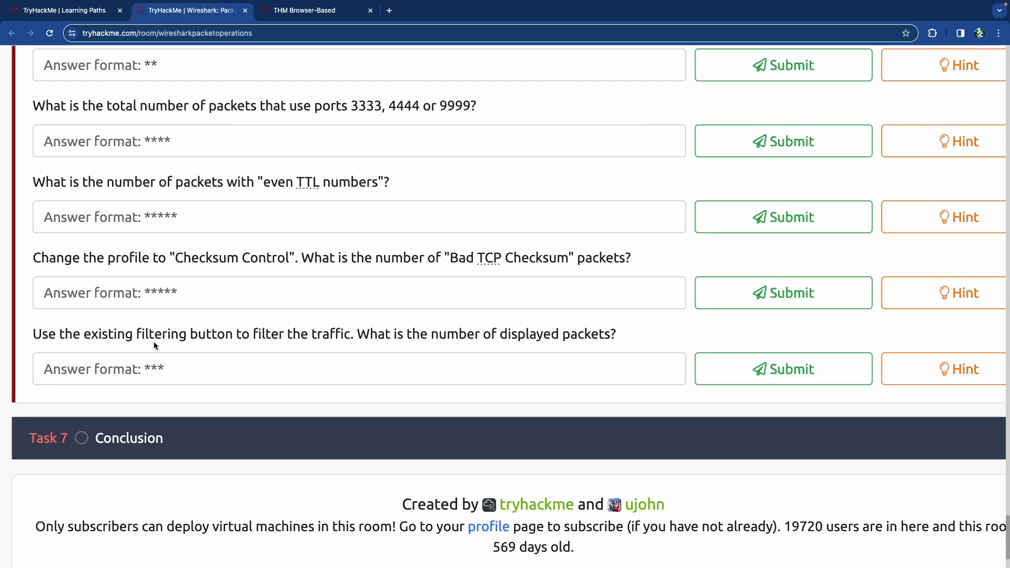
{"action": "scroll", "coordinate": [154, 342], "scroll_direction": "left", "scroll_amount": 2}
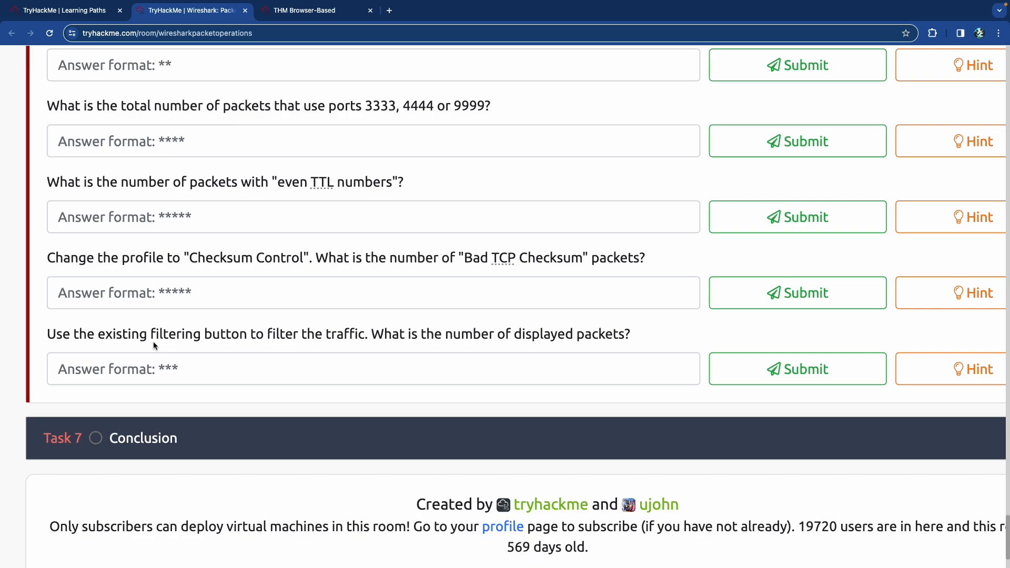
{"action": "scroll", "coordinate": [166, 337], "scroll_direction": "down", "scroll_amount": 5}
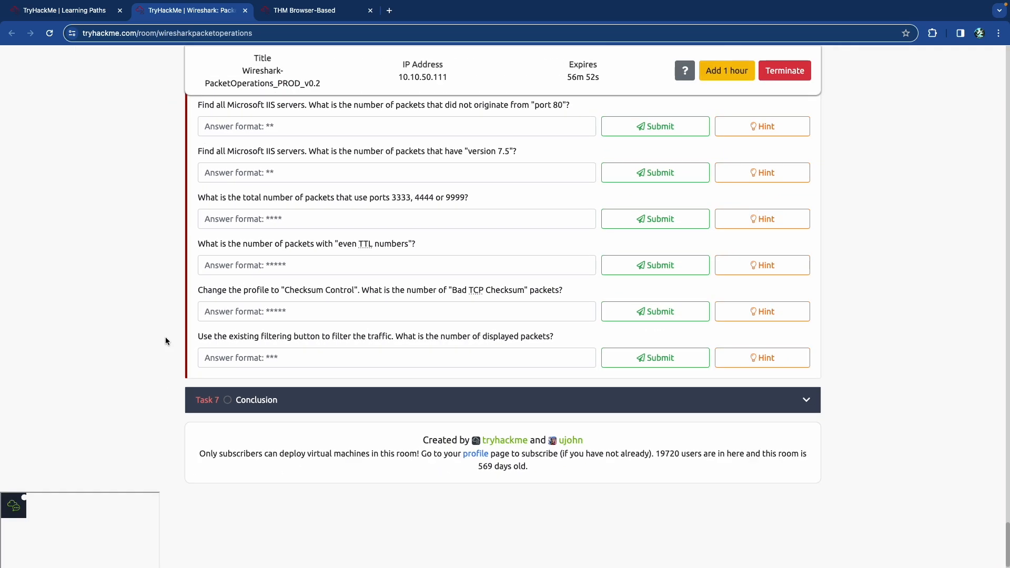
Step: Switch to the Wireshark capture and filter it with http.server contains "IIS" && !(tcp.srcport == 80)
{"action": "key", "text": "ctrl+Tab"}
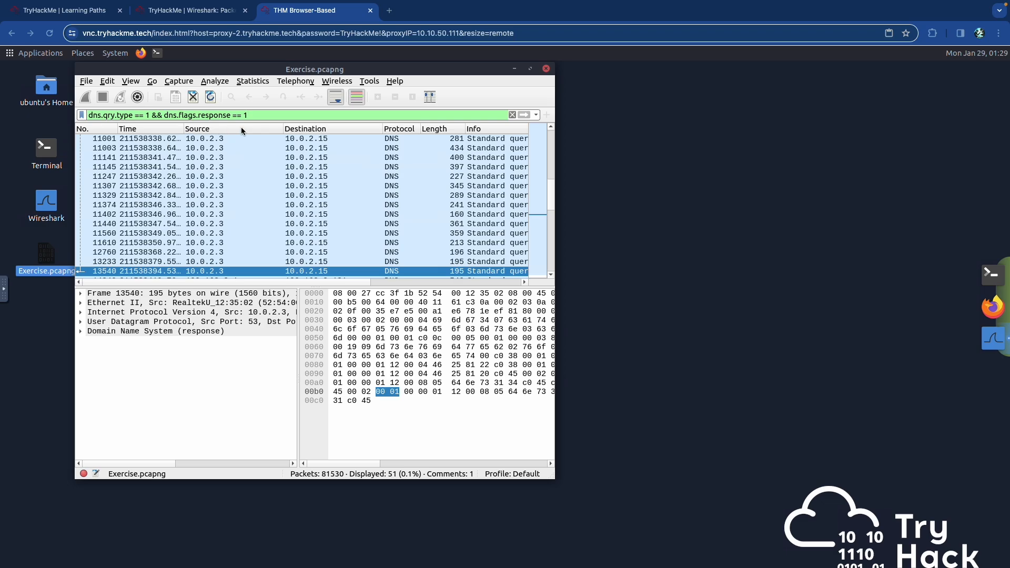
{"action": "triple_click", "coordinate": [268, 114]}
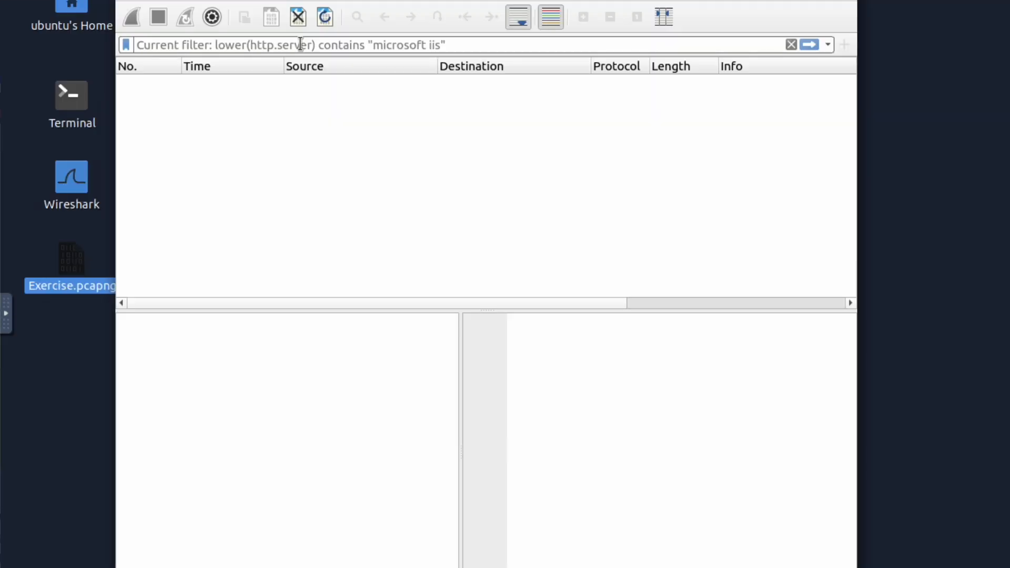
{"action": "type", "text": "http.server contains \"IIS\" &&"}
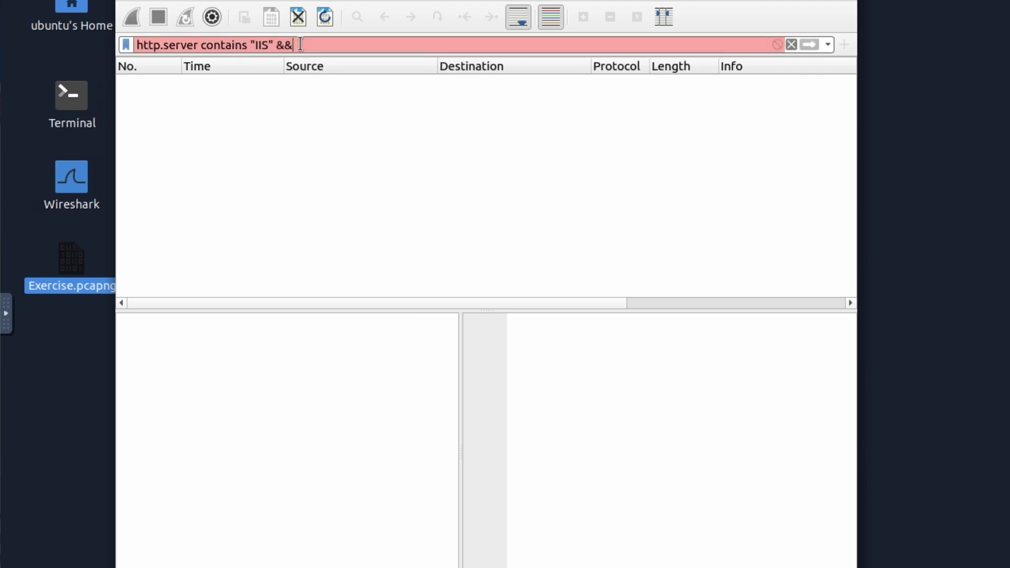
{"action": "type", "text": " !(tcp.srcport == 80)"}
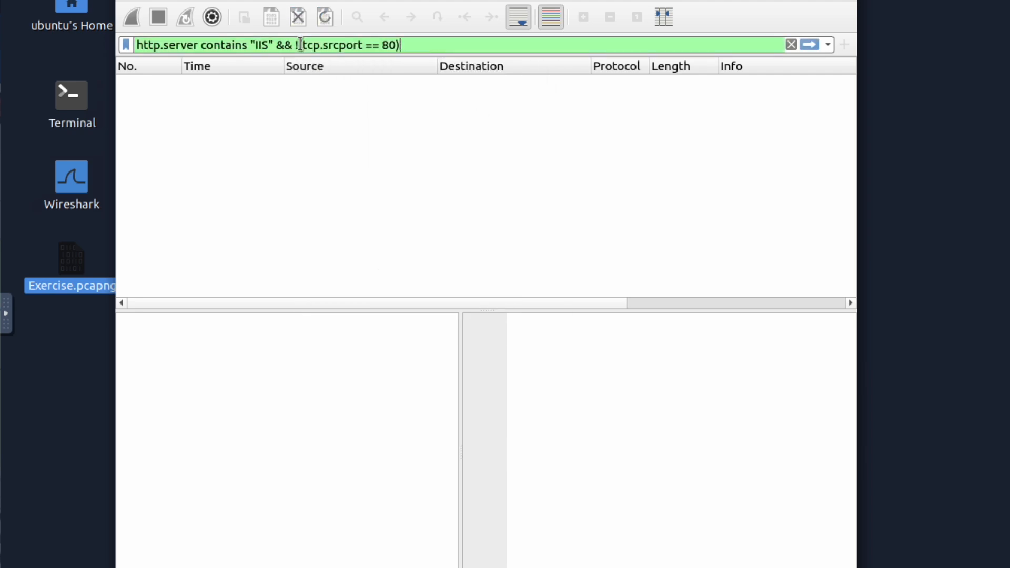
{"action": "key", "text": "Return"}
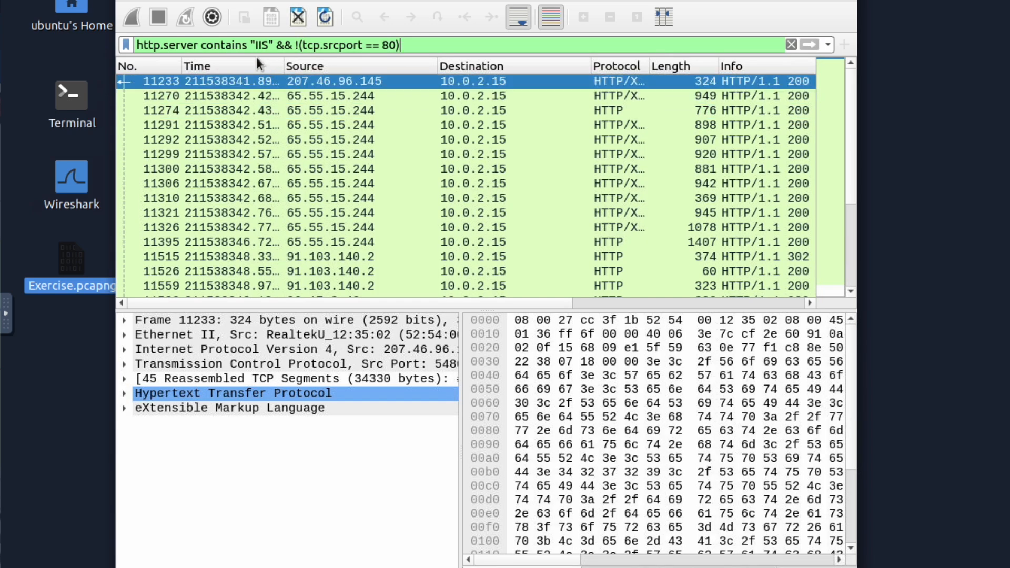
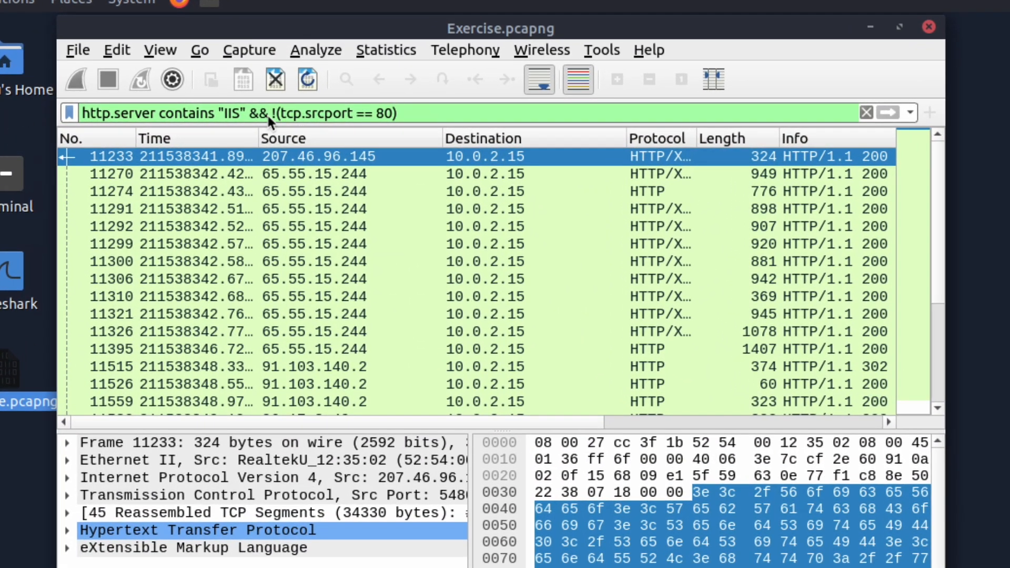
Step: Replace the filter's source-port condition with http.server matches "7.5" and apply it
{"action": "left_click", "coordinate": [342, 114]}
{"action": "left_click_drag", "start_coordinate": [402, 113], "coordinate": [271, 114]}
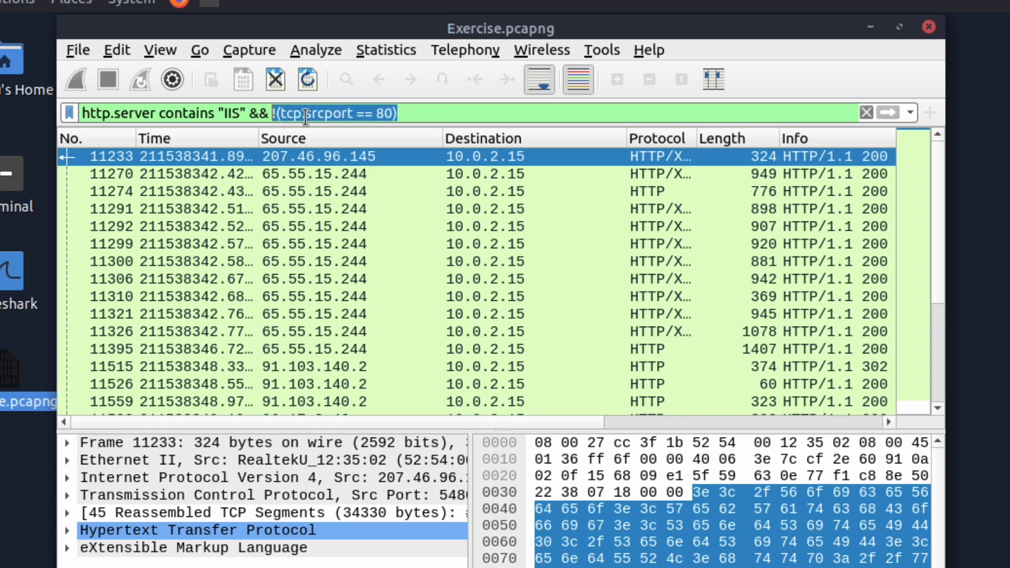
{"action": "type", "text": "http.server "}
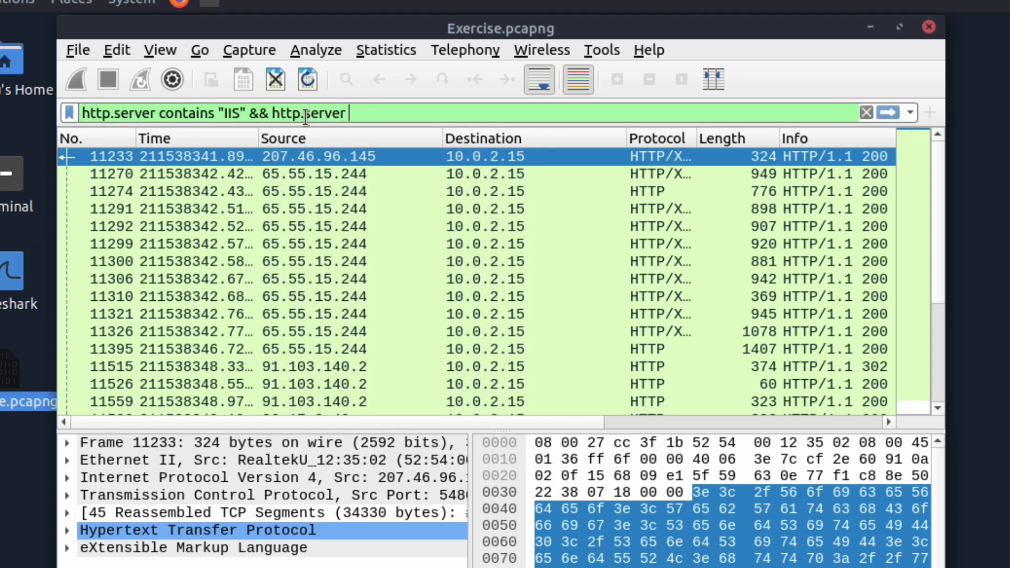
{"action": "type", "text": "matches \"7.5\""}
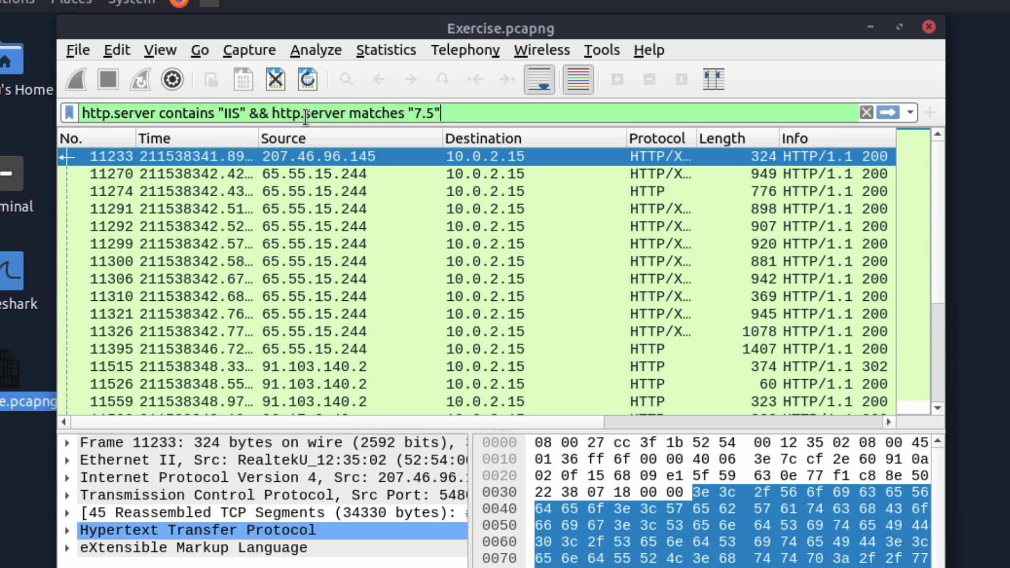
{"action": "key", "text": "Return"}
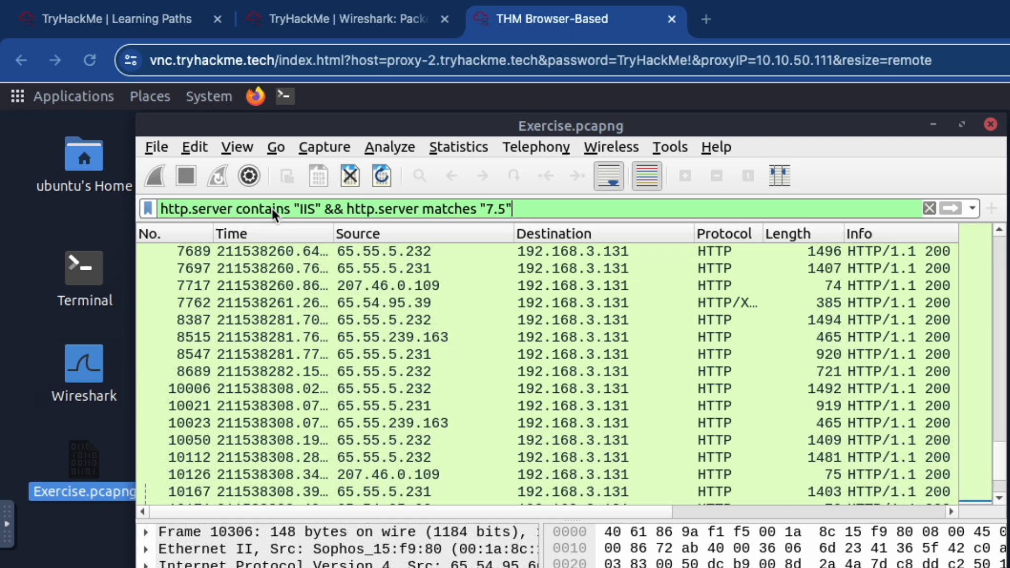
{"action": "double_click", "coordinate": [273, 208]}
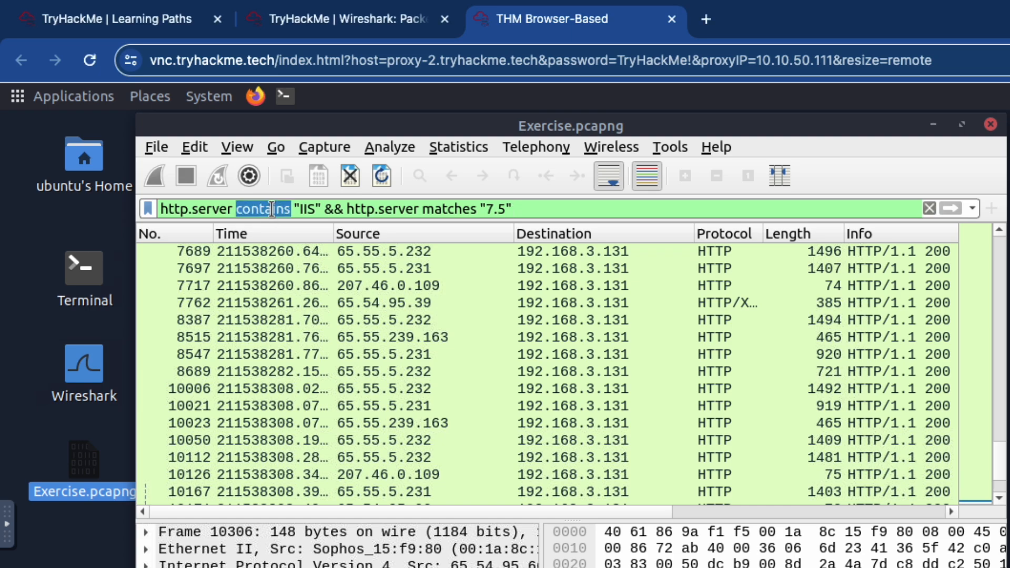
{"action": "triple_click", "coordinate": [272, 208]}
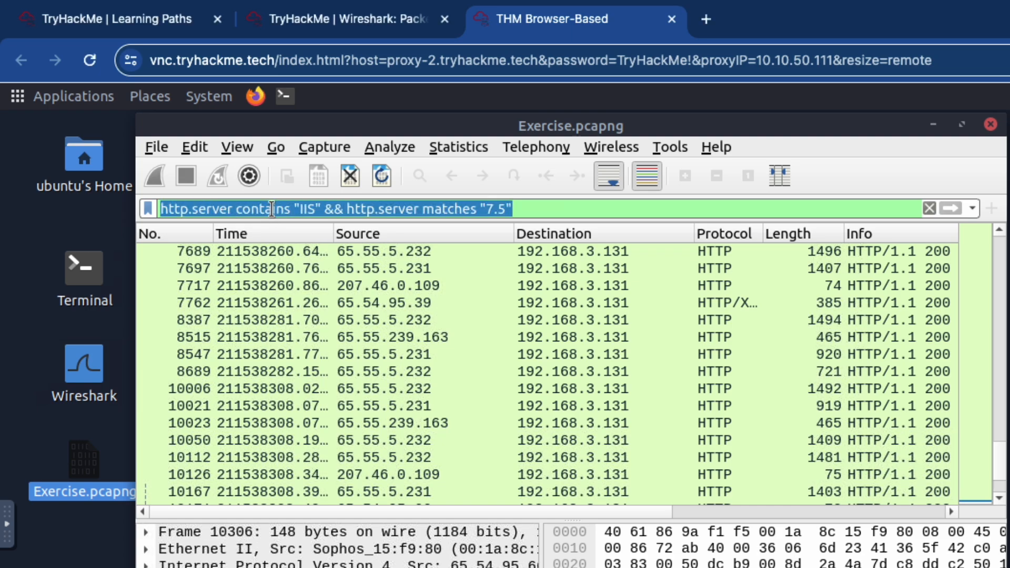
{"action": "type", "text": "tcp"}
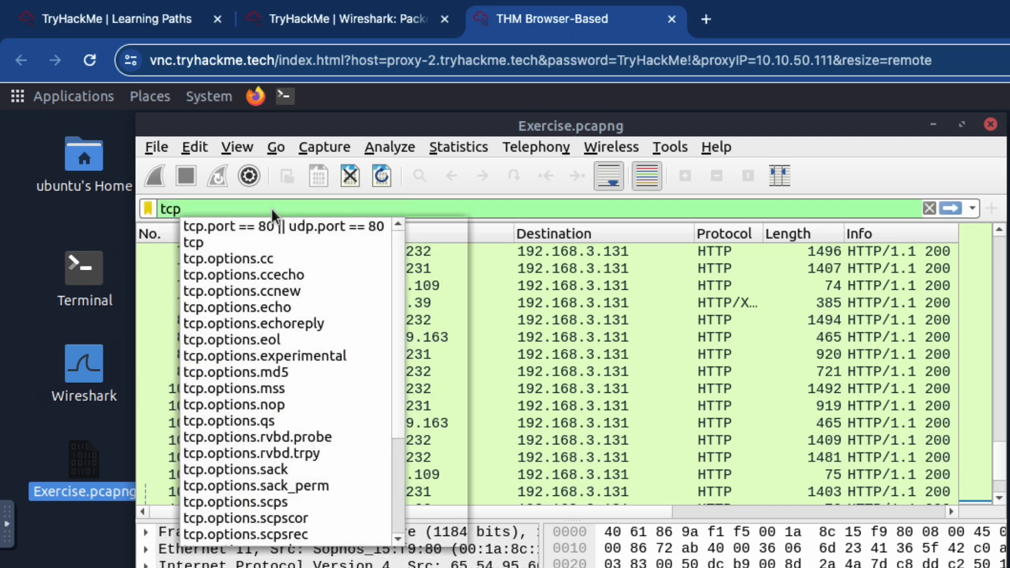
{"action": "type", "text": ".port i"}
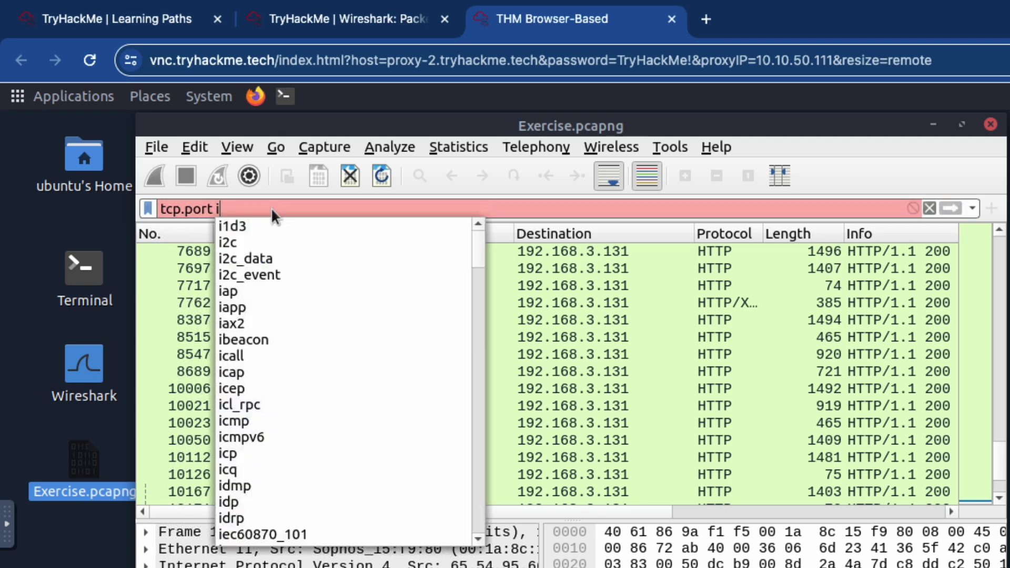
{"action": "type", "text": "n {"}
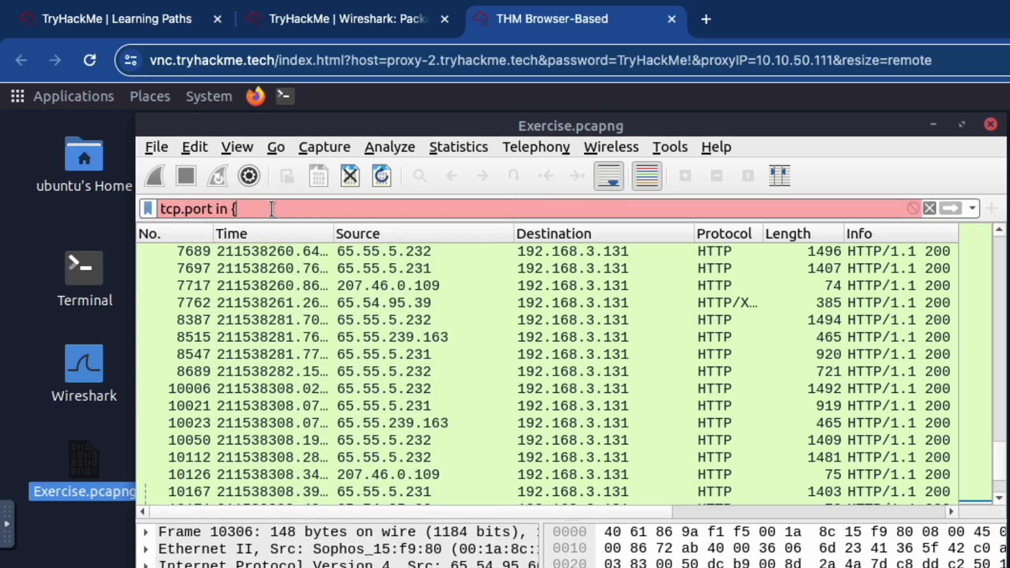
{"action": "type", "text": "3333"}
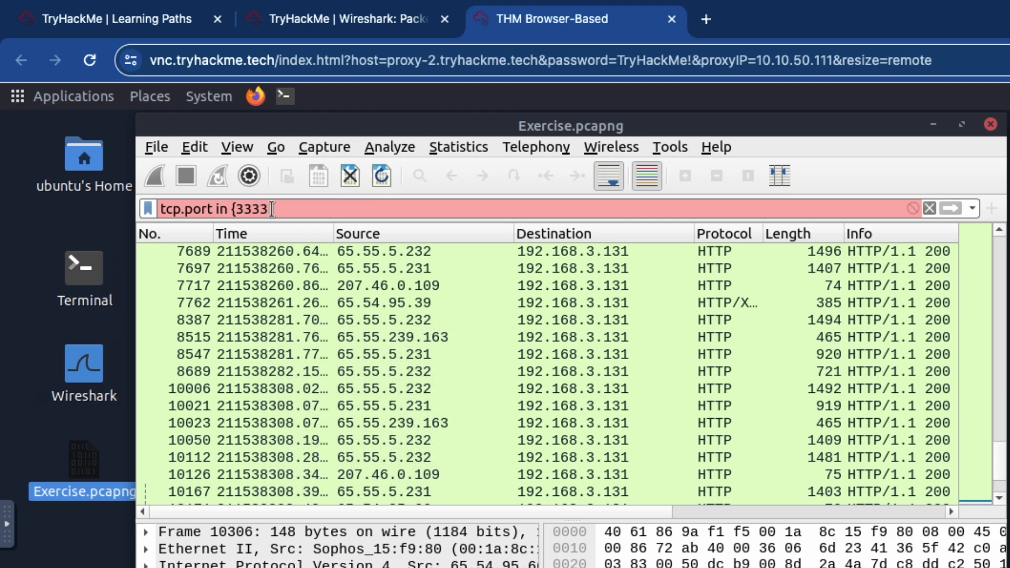
{"action": "type", "text": " 4444 9999"}
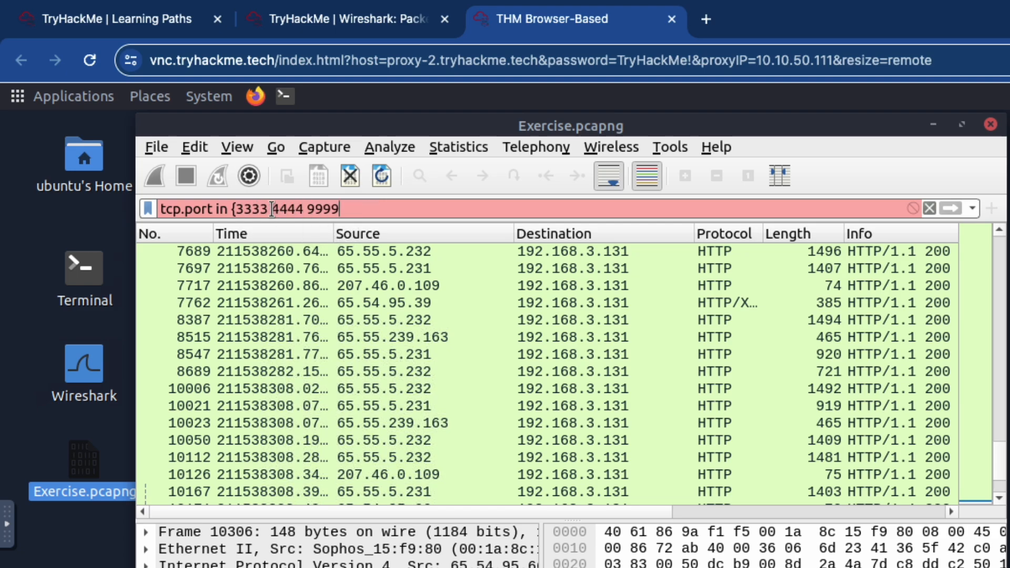
{"action": "type", "text": "}"}
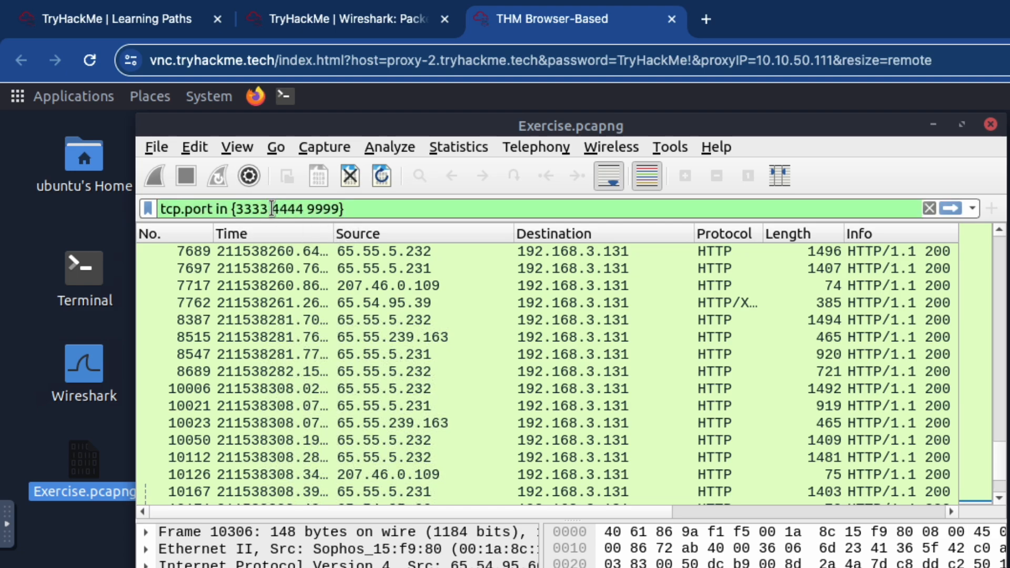
{"action": "key", "text": "Return"}
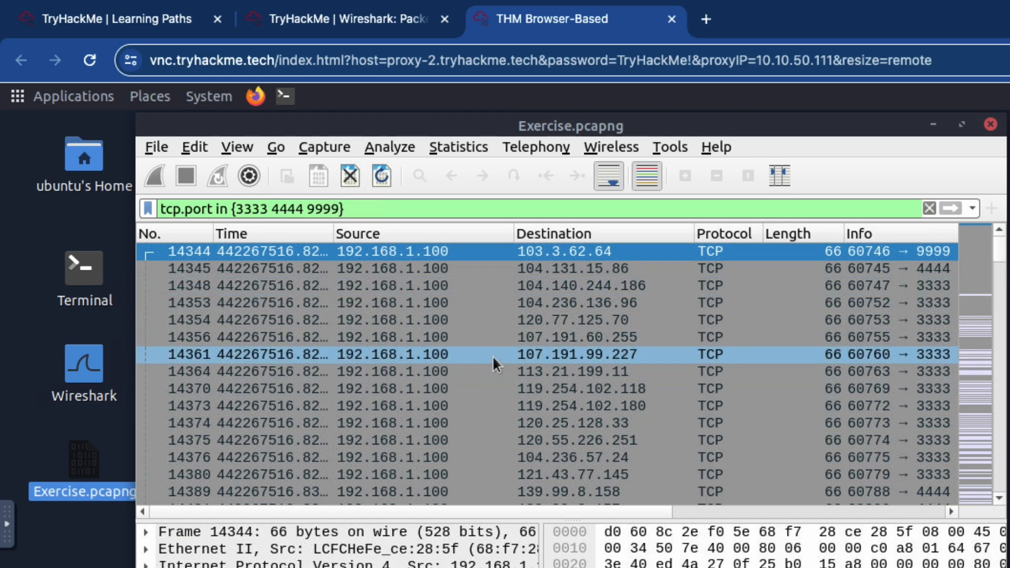
{"action": "left_click", "coordinate": [430, 517]}
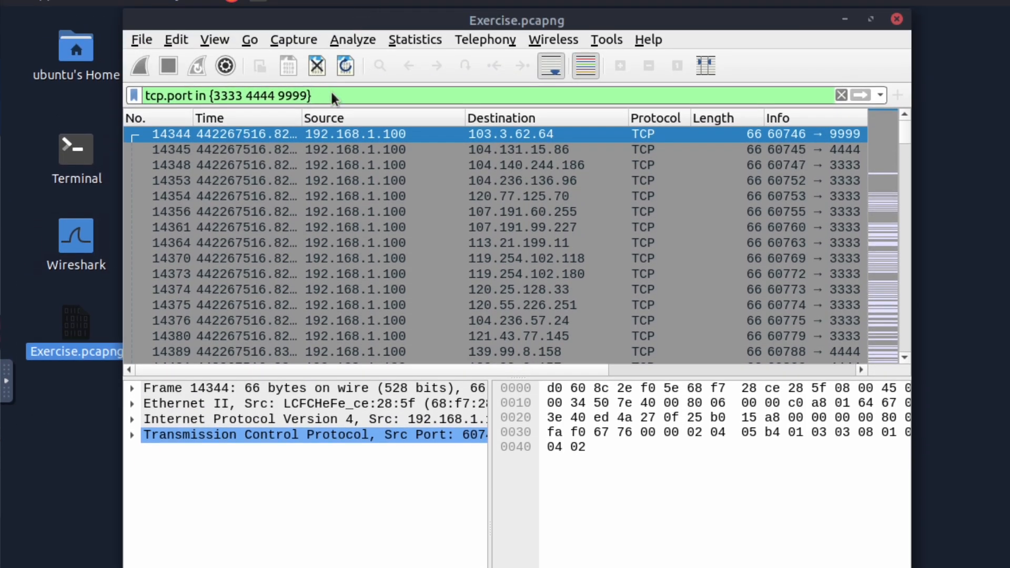
Step: Filter the capture for even TTL numbers with string(ip.ttl) matches "[02468]$"
{"action": "triple_click", "coordinate": [331, 95]}
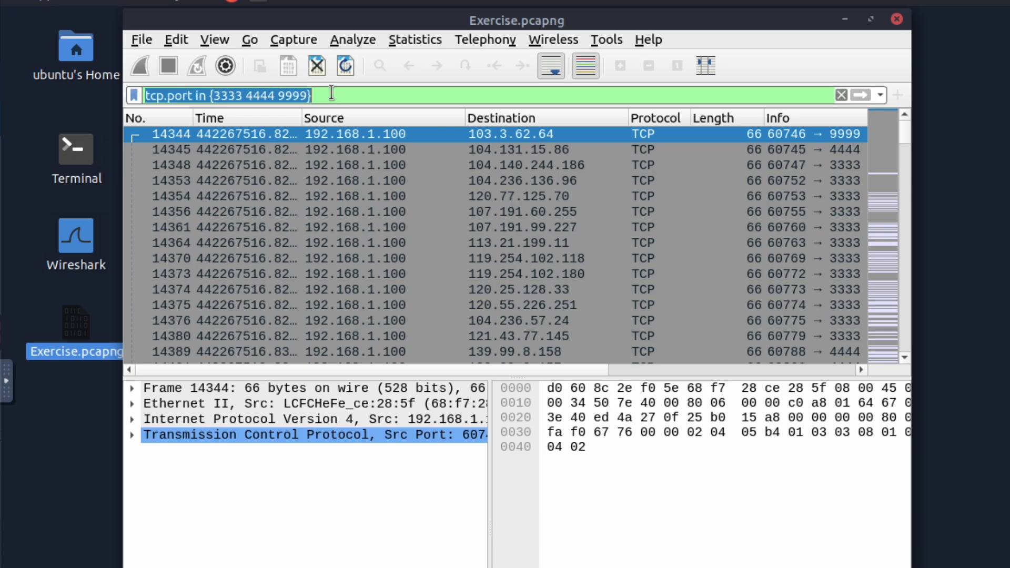
{"action": "type", "text": "string"}
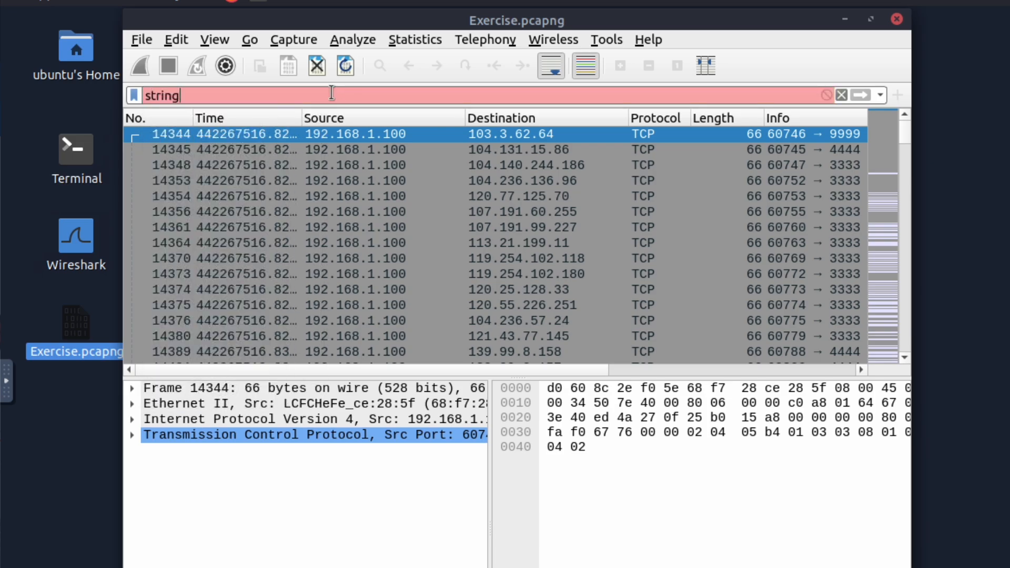
{"action": "type", "text": "(i"}
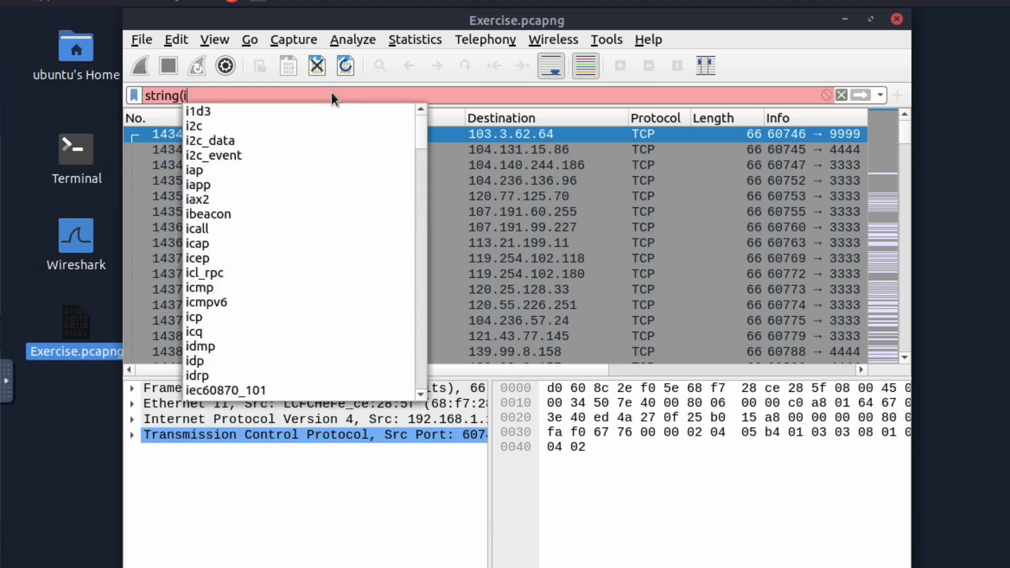
{"action": "type", "text": "p.ttl)"}
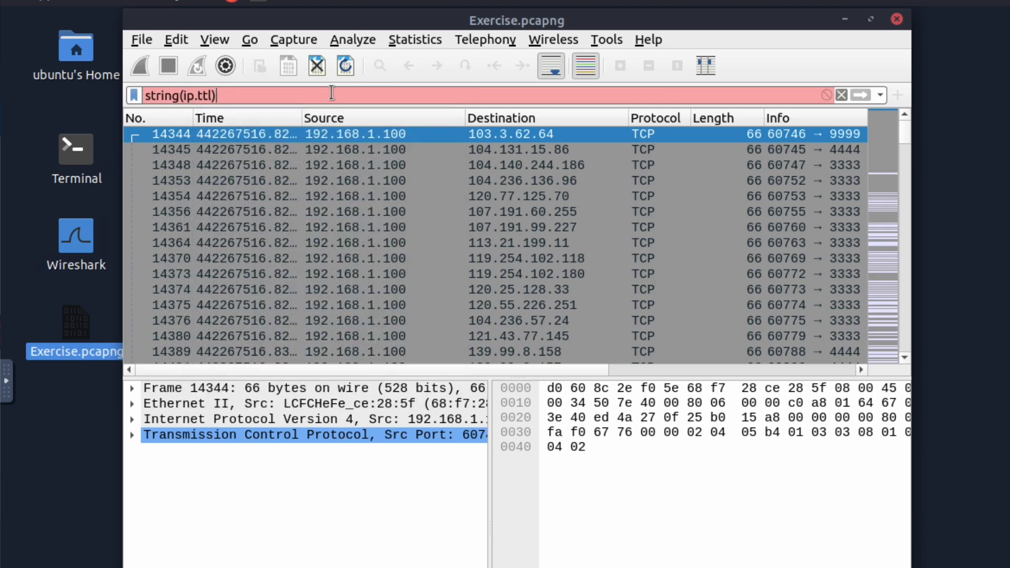
{"action": "type", "text": " matches \"[02468"}
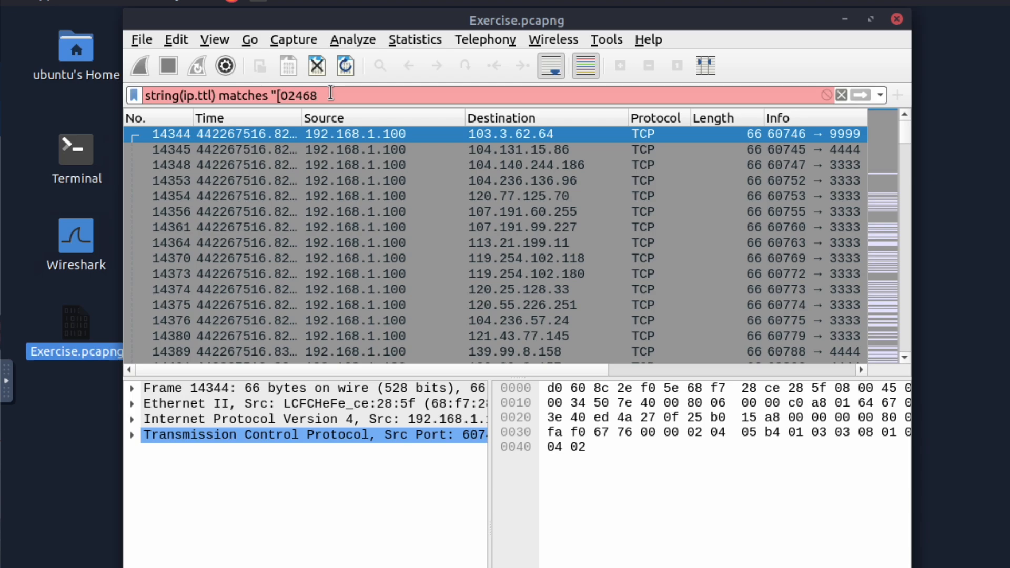
{"action": "type", "text": "]"}
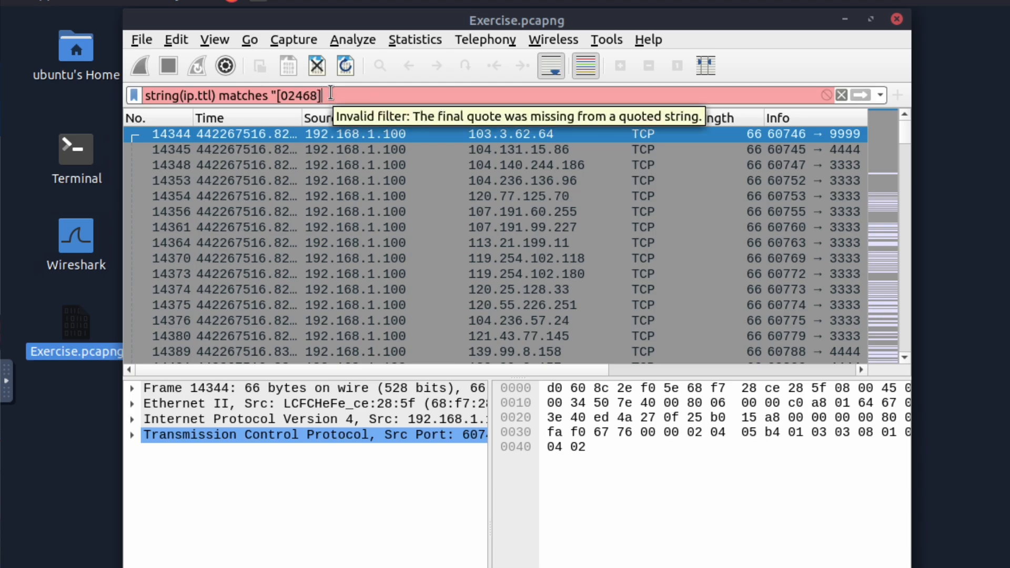
{"action": "type", "text": "$\""}
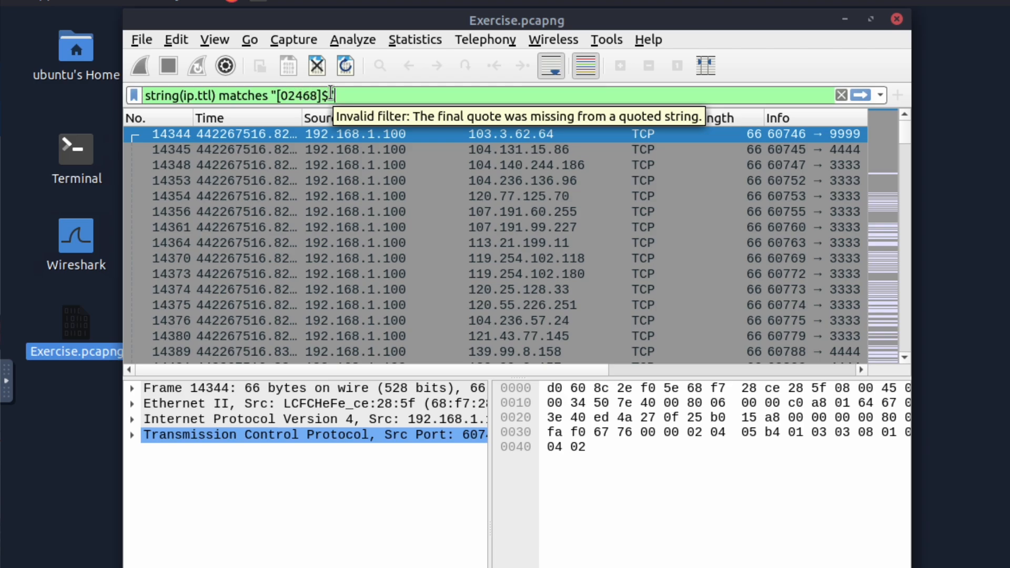
{"action": "key", "text": "Return"}
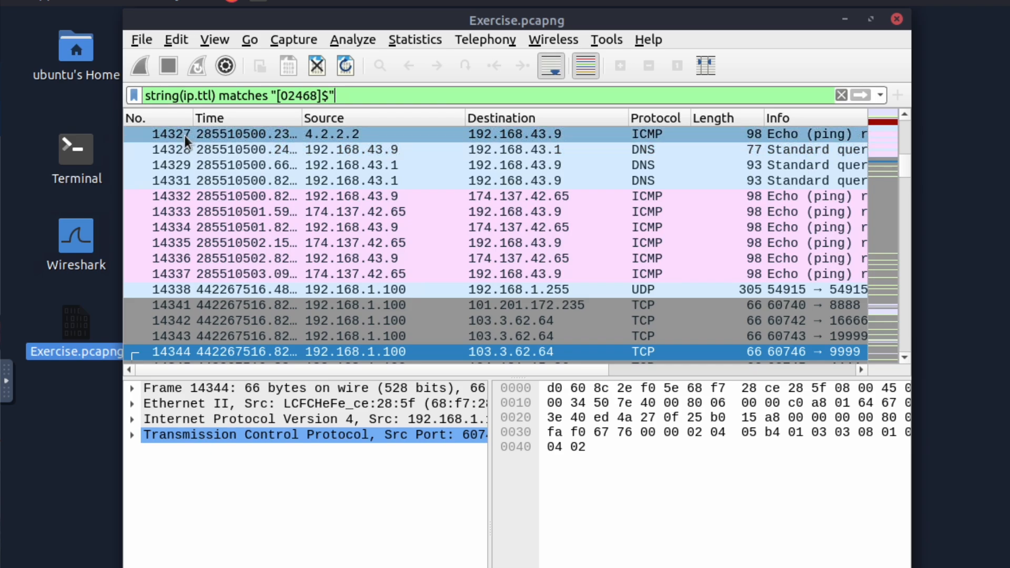
Step: Look through the packets matching the even-TTL filter, including their Info details and the displayed packet count
{"action": "scroll", "coordinate": [184, 138], "scroll_direction": "up", "scroll_amount": 2}
{"action": "scroll", "coordinate": [185, 137], "scroll_direction": "up", "scroll_amount": 15}
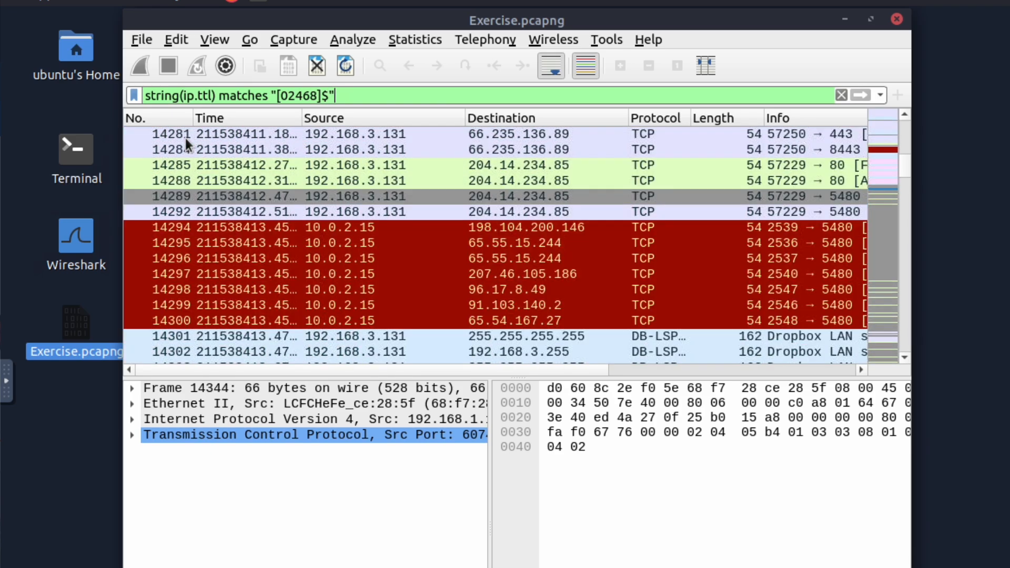
{"action": "scroll", "coordinate": [185, 138], "scroll_direction": "up", "scroll_amount": 15}
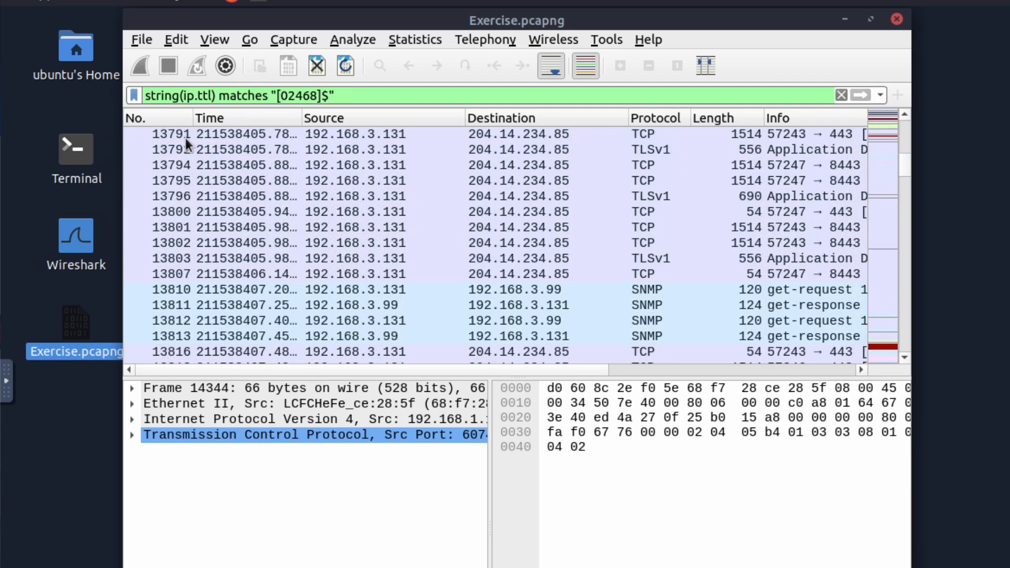
{"action": "scroll", "coordinate": [186, 139], "scroll_direction": "right", "scroll_amount": 5}
{"action": "scroll", "coordinate": [188, 146], "scroll_direction": "left", "scroll_amount": 6}
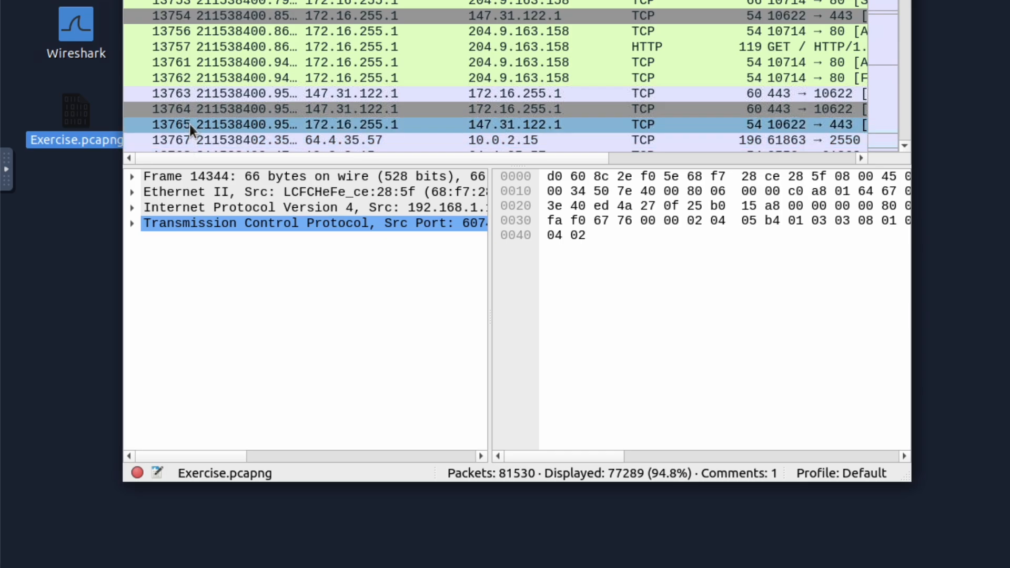
{"action": "scroll", "coordinate": [173, 122], "scroll_direction": "up", "scroll_amount": 20}
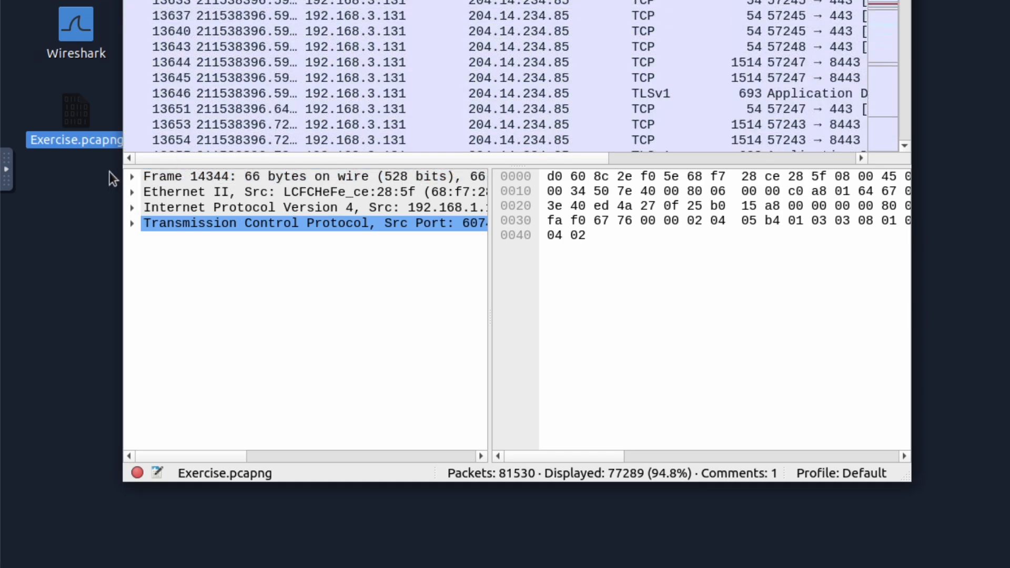
{"action": "scroll", "coordinate": [152, 163], "scroll_direction": "up", "scroll_amount": 15}
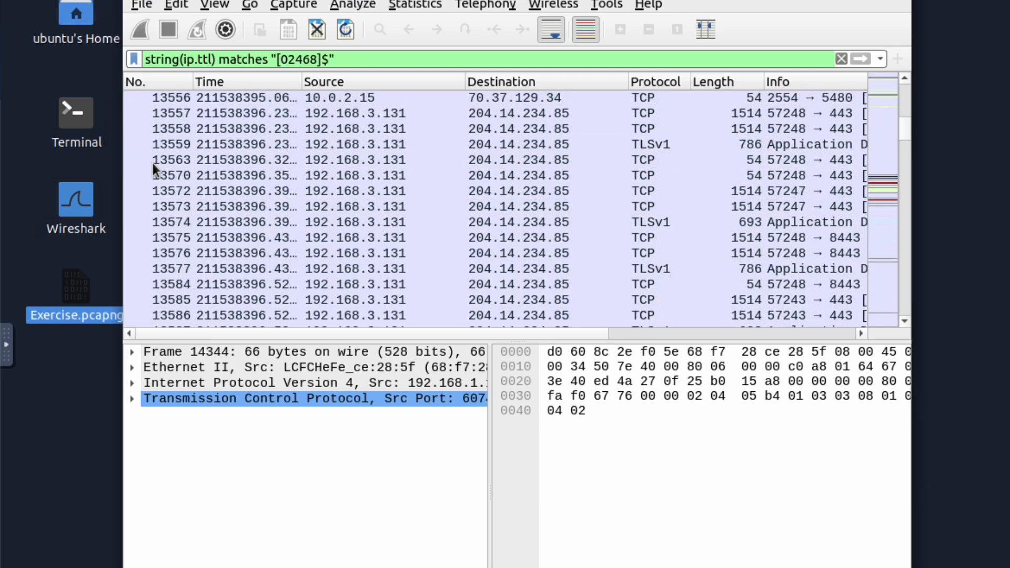
{"action": "scroll", "coordinate": [152, 163], "scroll_direction": "right", "scroll_amount": 5}
{"action": "scroll", "coordinate": [153, 163], "scroll_direction": "up", "scroll_amount": 10}
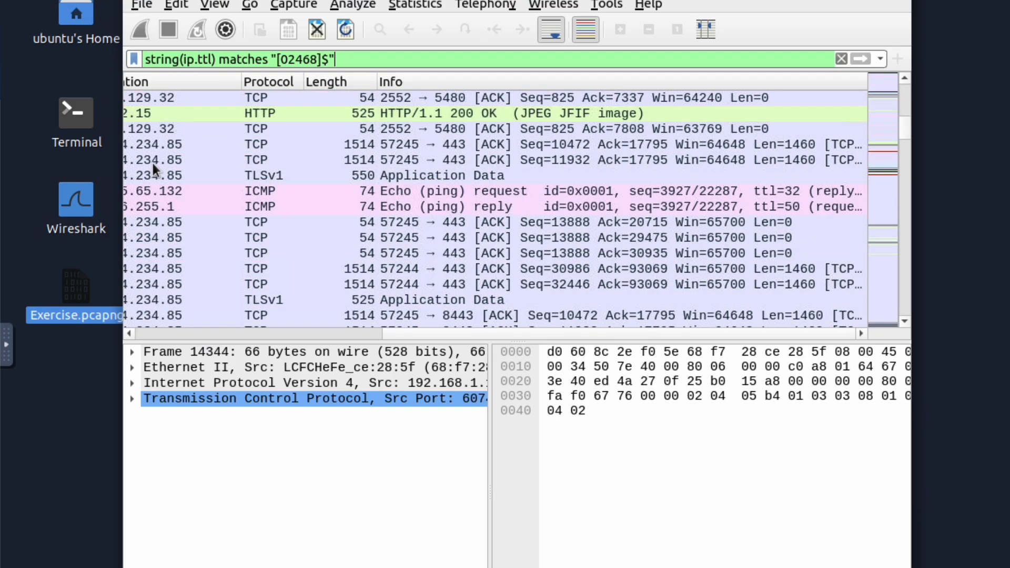
{"action": "scroll", "coordinate": [153, 163], "scroll_direction": "left", "scroll_amount": 5}
{"action": "scroll", "coordinate": [153, 162], "scroll_direction": "up", "scroll_amount": 20}
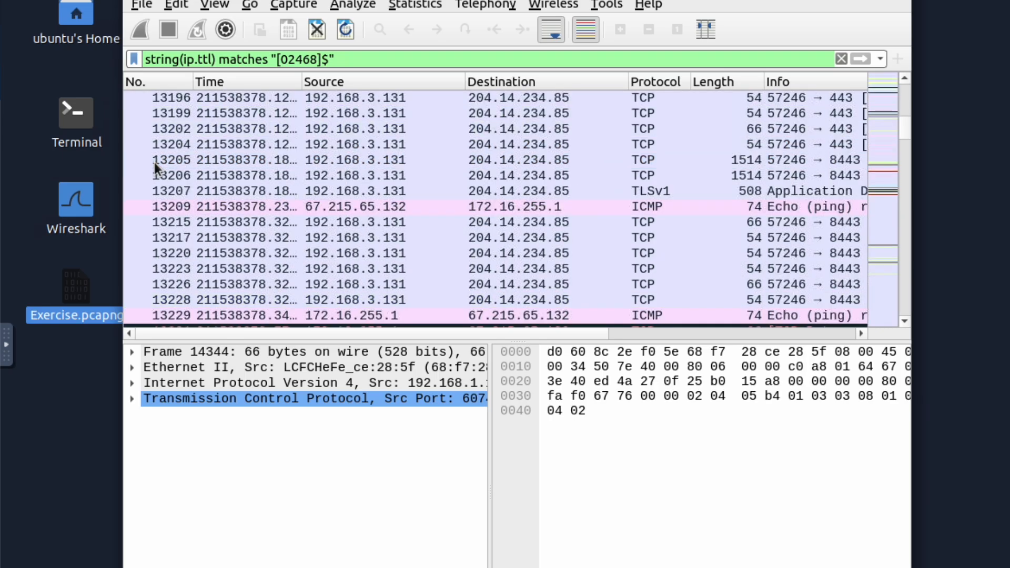
Step: Widen the packet list's Time column slightly and look over the filtered packets, including their Info details
{"action": "scroll", "coordinate": [154, 162], "scroll_direction": "up", "scroll_amount": 20}
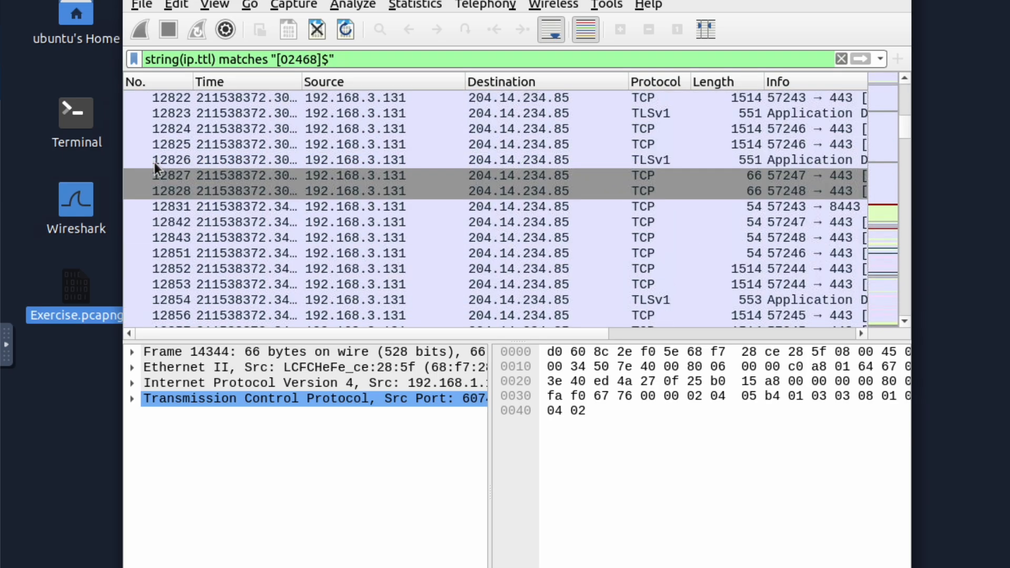
{"action": "scroll", "coordinate": [154, 162], "scroll_direction": "up", "scroll_amount": 20}
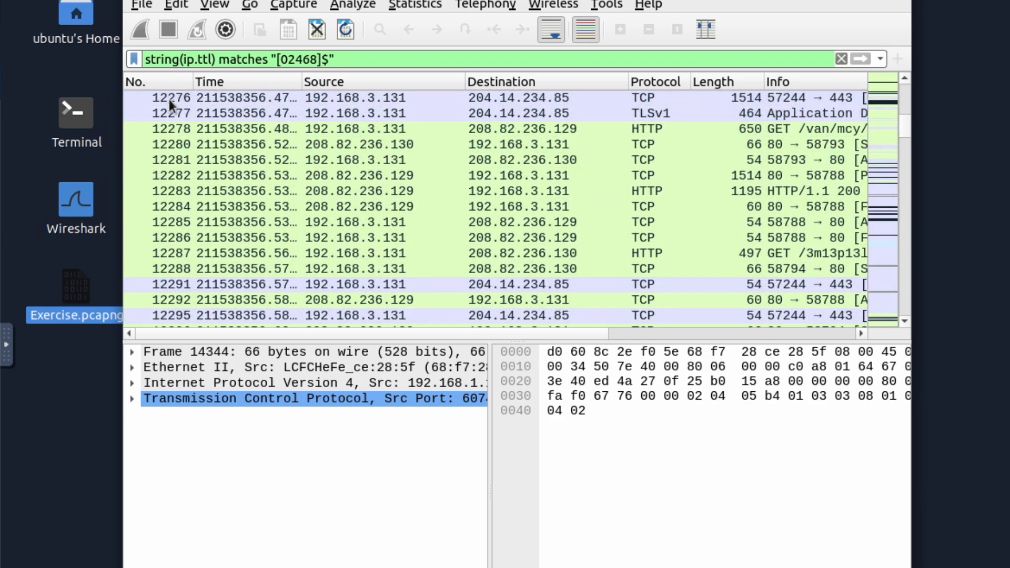
{"action": "left_click", "coordinate": [169, 99]}
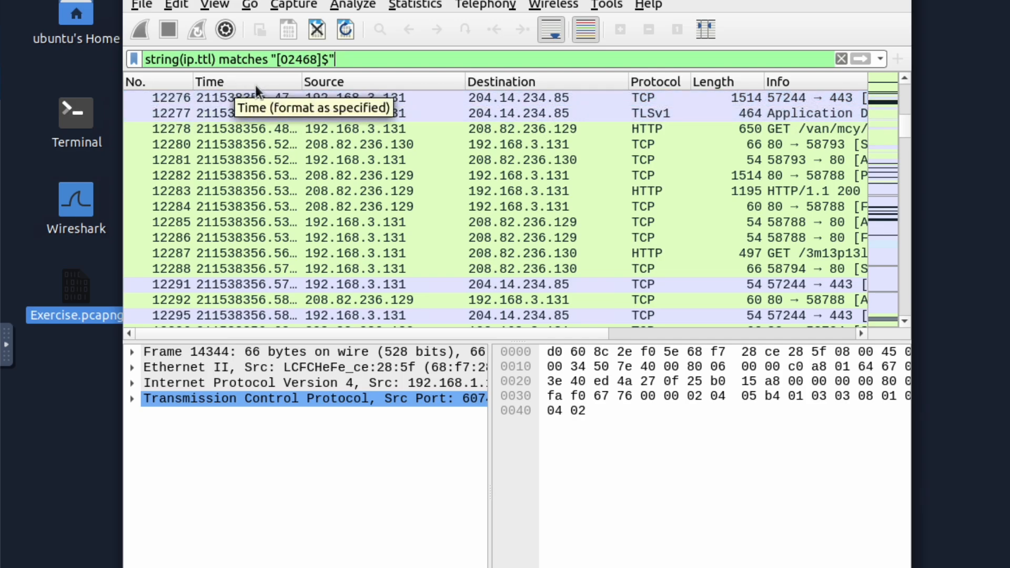
{"action": "left_click_drag", "start_coordinate": [302, 83], "coordinate": [377, 83]}
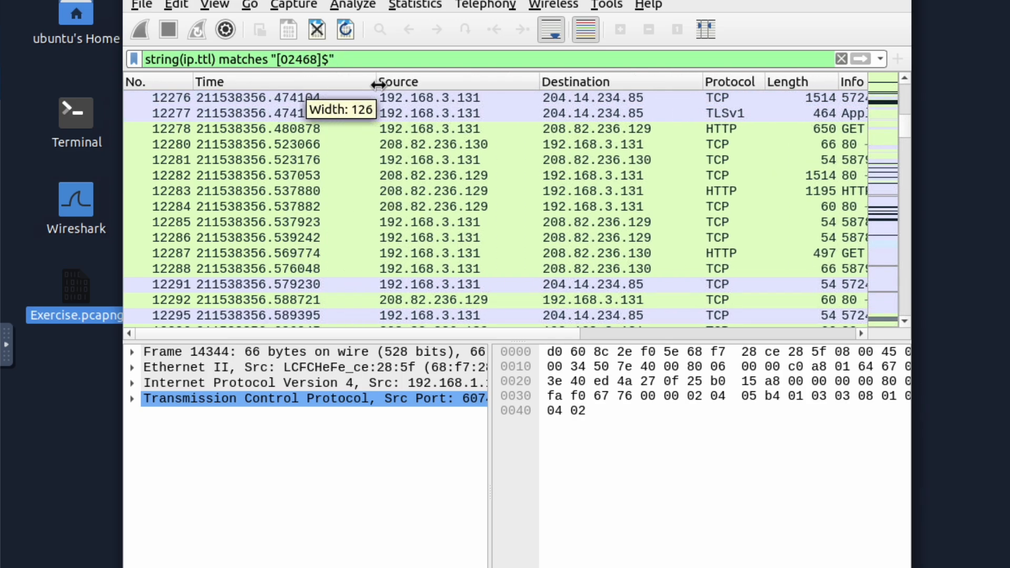
{"action": "left_click", "coordinate": [329, 113]}
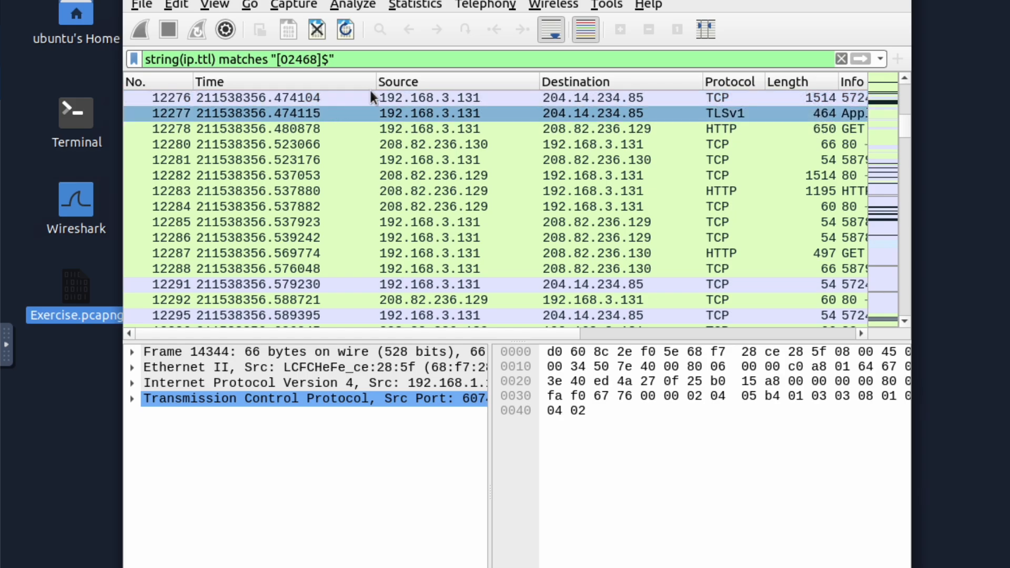
{"action": "left_click_drag", "start_coordinate": [376, 84], "coordinate": [357, 113]}
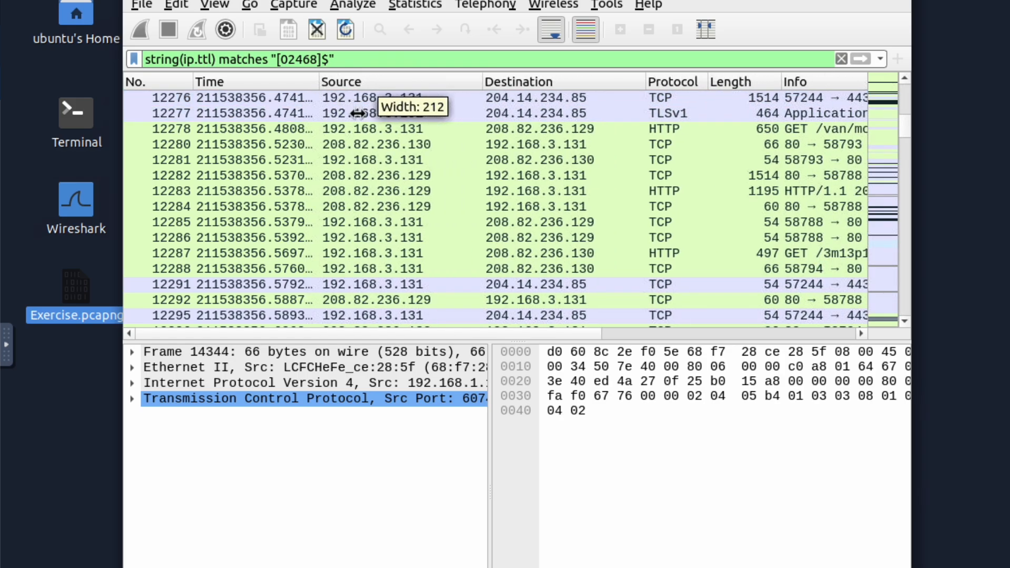
{"action": "left_click", "coordinate": [349, 117]}
{"action": "scroll", "coordinate": [349, 117], "scroll_direction": "right", "scroll_amount": 5}
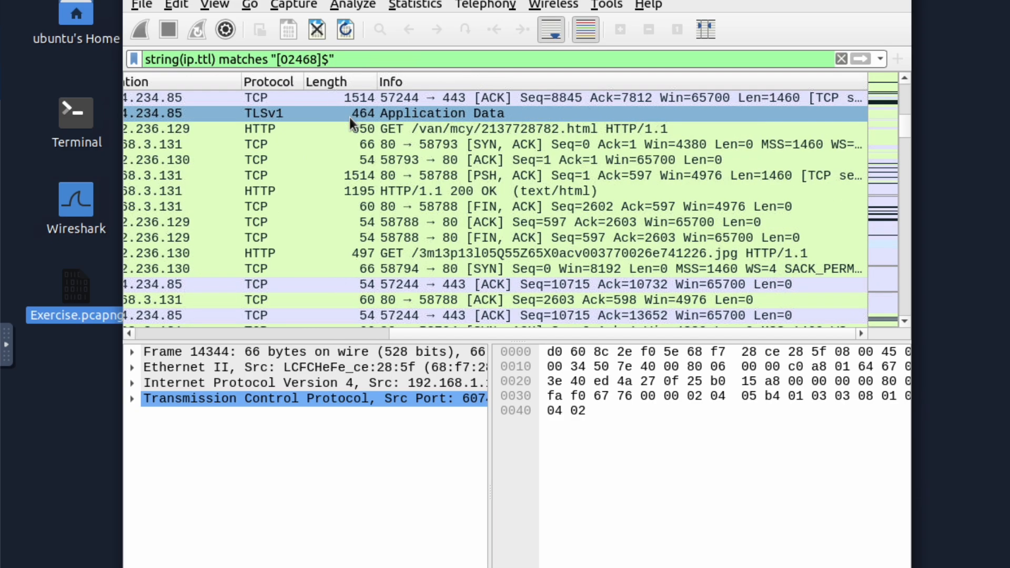
{"action": "scroll", "coordinate": [350, 115], "scroll_direction": "left", "scroll_amount": 5}
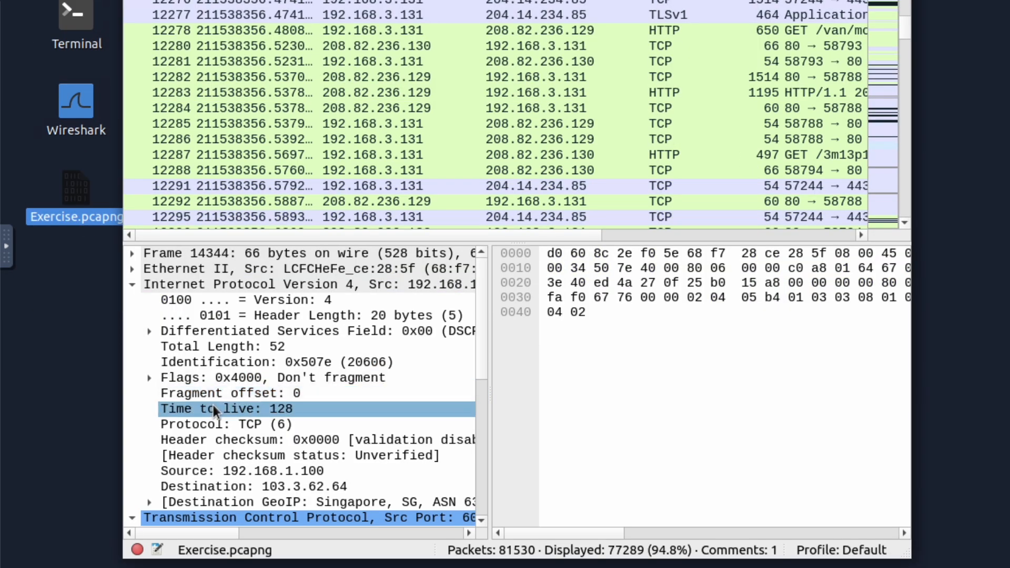
Step: Check the Time to live field in the IPv4 details of several packets matching the even-TTL filter
{"action": "left_click", "coordinate": [214, 407]}
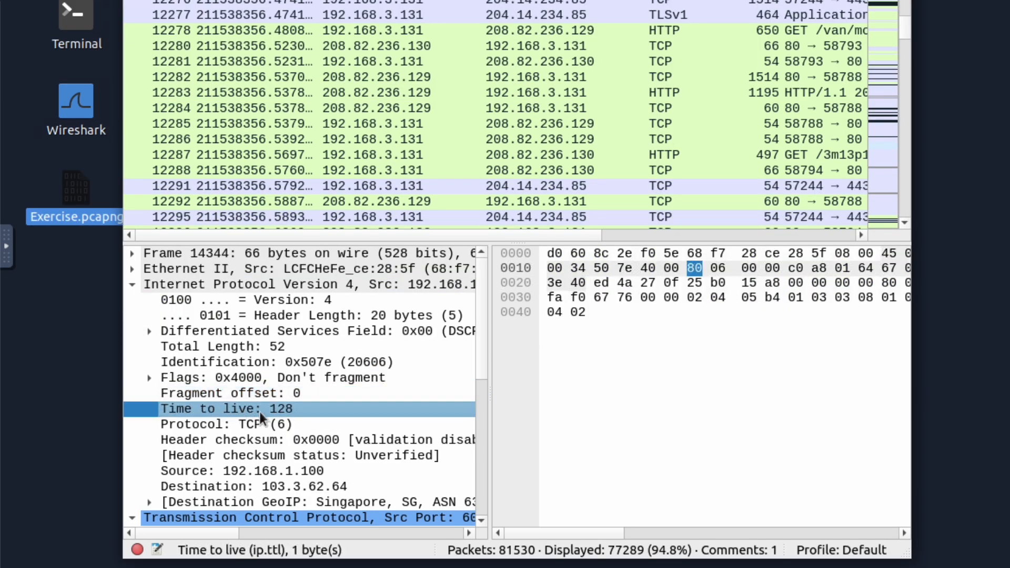
{"action": "left_click", "coordinate": [200, 149]}
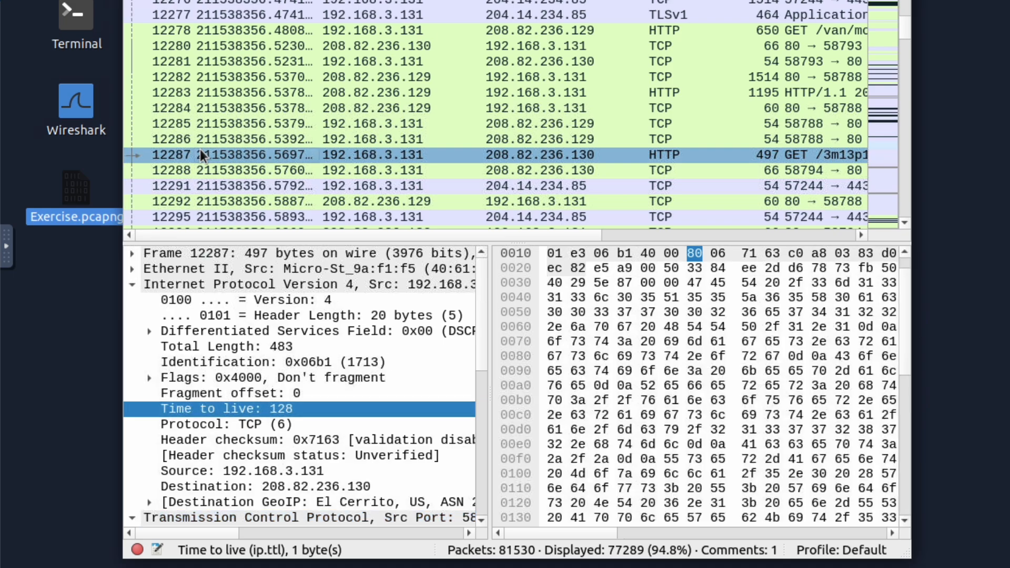
{"action": "left_click", "coordinate": [241, 112]}
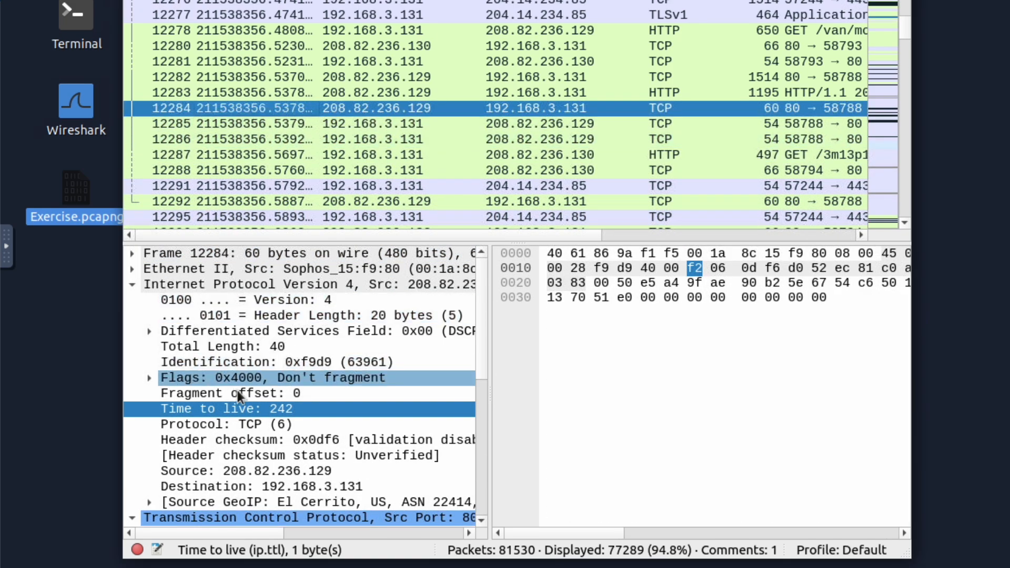
{"action": "left_click", "coordinate": [267, 176]}
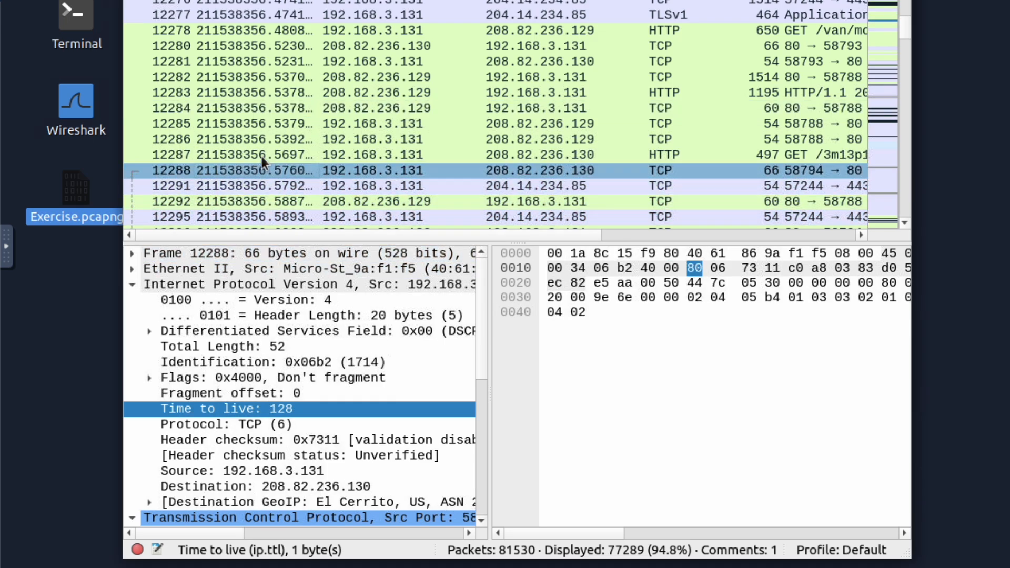
{"action": "left_click", "coordinate": [266, 93]}
{"action": "left_click", "coordinate": [264, 44]}
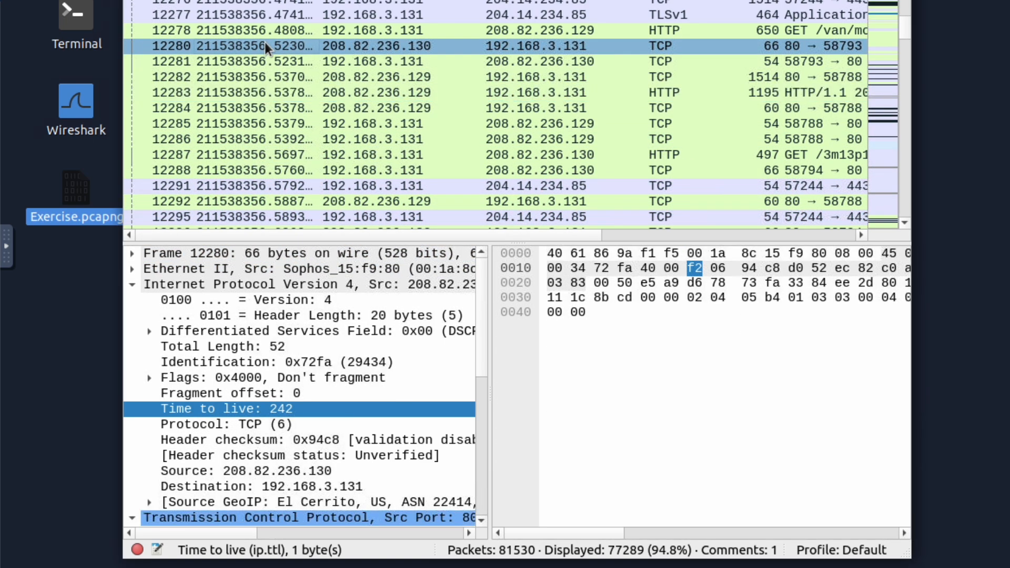
{"action": "left_click", "coordinate": [284, 62]}
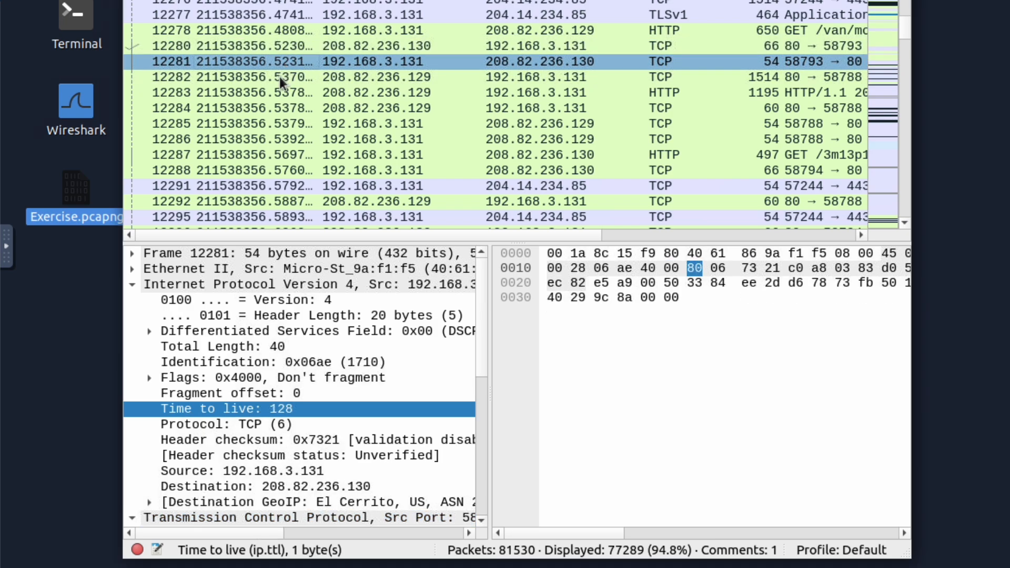
{"action": "scroll", "coordinate": [270, 86], "scroll_direction": "down", "scroll_amount": 7}
{"action": "left_click", "coordinate": [269, 103]}
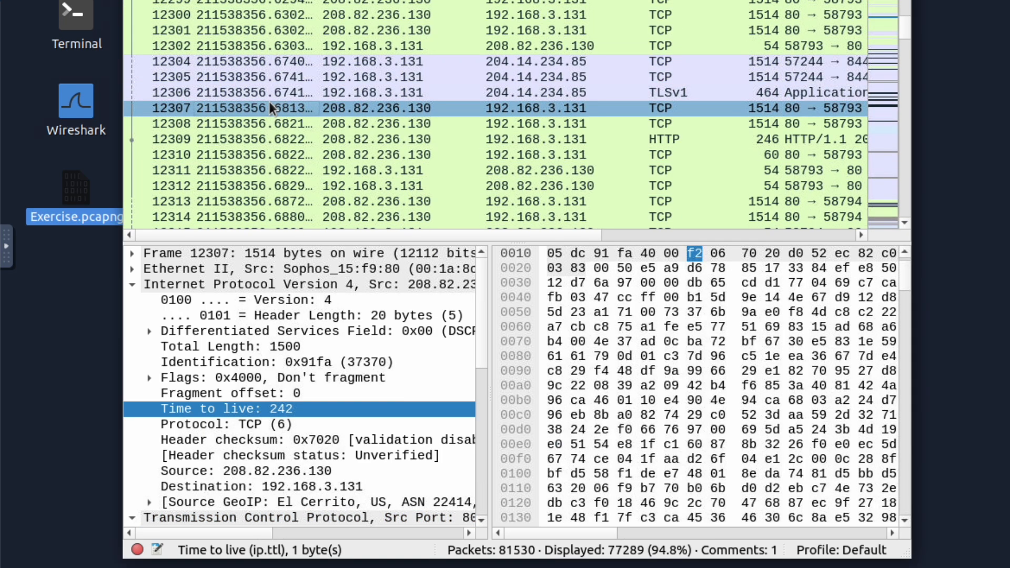
{"action": "scroll", "coordinate": [269, 113], "scroll_direction": "down", "scroll_amount": 7}
{"action": "left_click", "coordinate": [267, 124]}
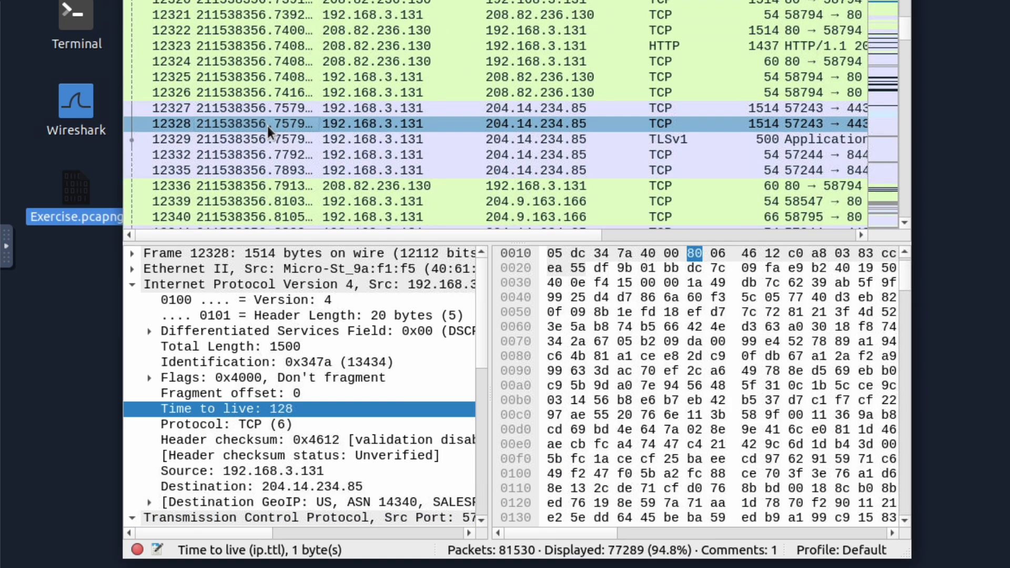
{"action": "scroll", "coordinate": [272, 118], "scroll_direction": "down", "scroll_amount": 7}
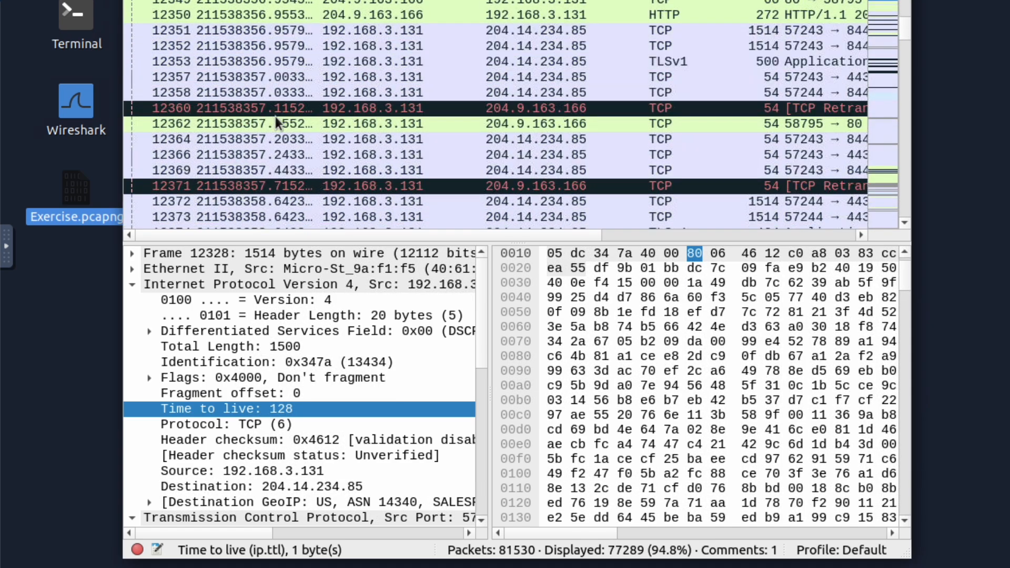
{"action": "left_click", "coordinate": [278, 115]}
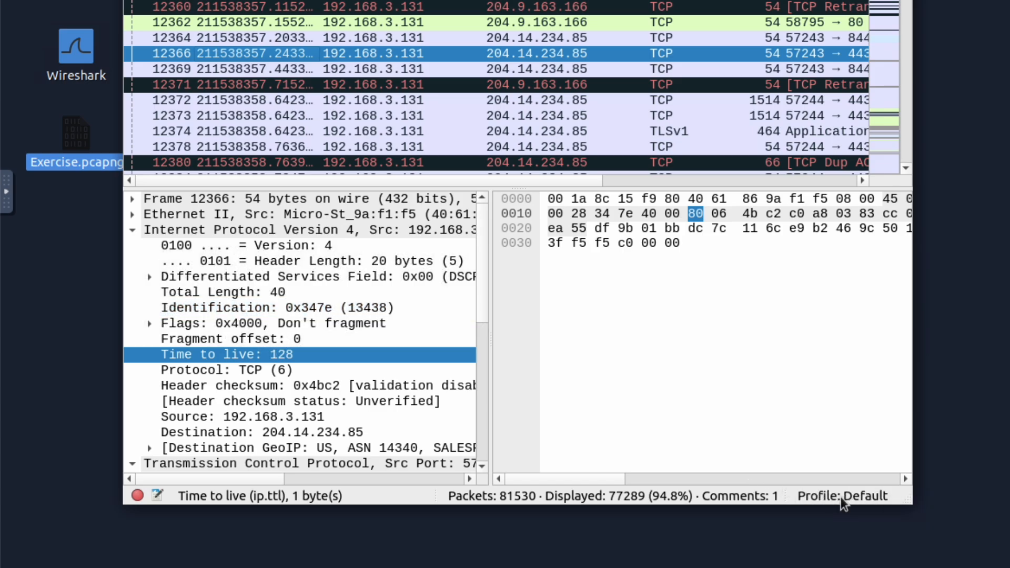
Step: Switch the configuration profile to Checksum Control
{"action": "left_click", "coordinate": [840, 496]}
{"action": "left_click", "coordinate": [890, 528]}
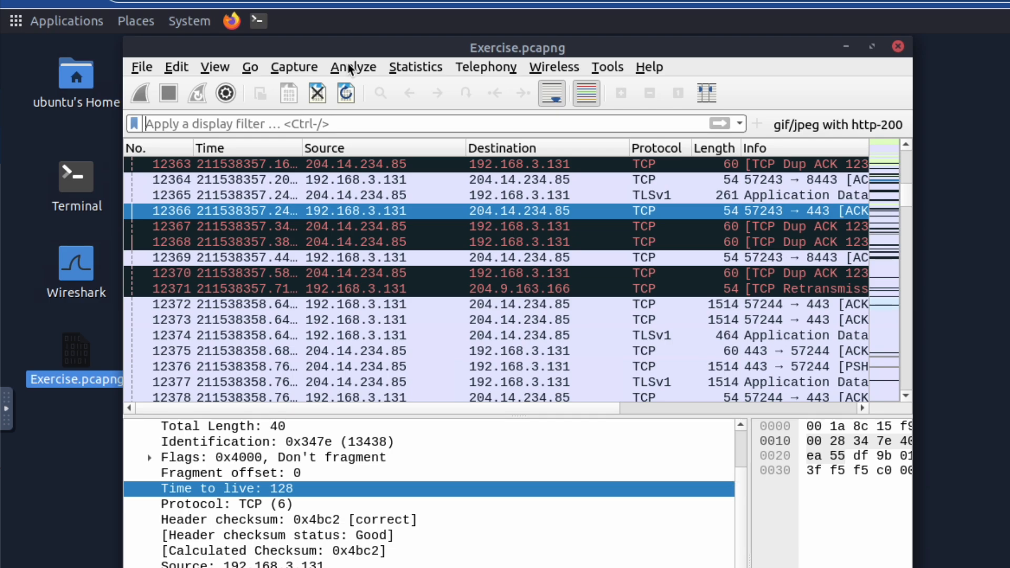
Step: Build the display filter expression tcp.checksum.status == 0 with the predefined value Bad, and apply it to the capture
{"action": "left_click", "coordinate": [351, 67]}
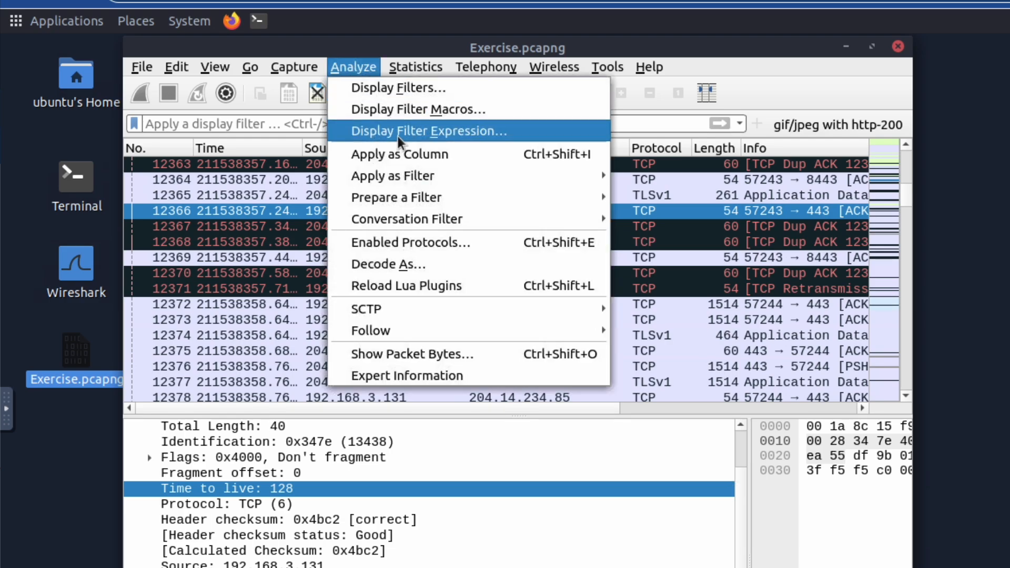
{"action": "left_click", "coordinate": [398, 136]}
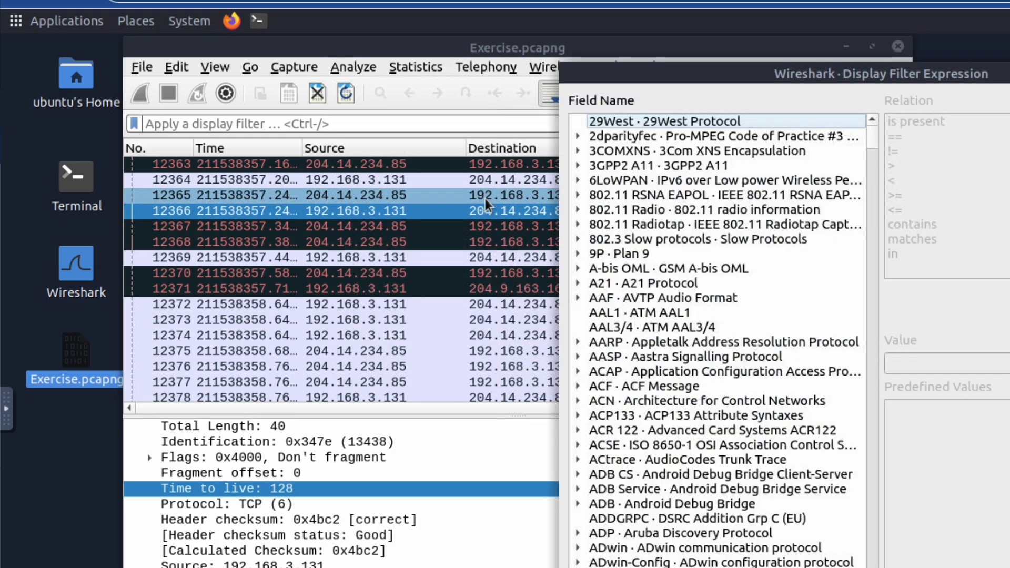
{"action": "scroll", "coordinate": [658, 237], "scroll_direction": "down", "scroll_amount": 15}
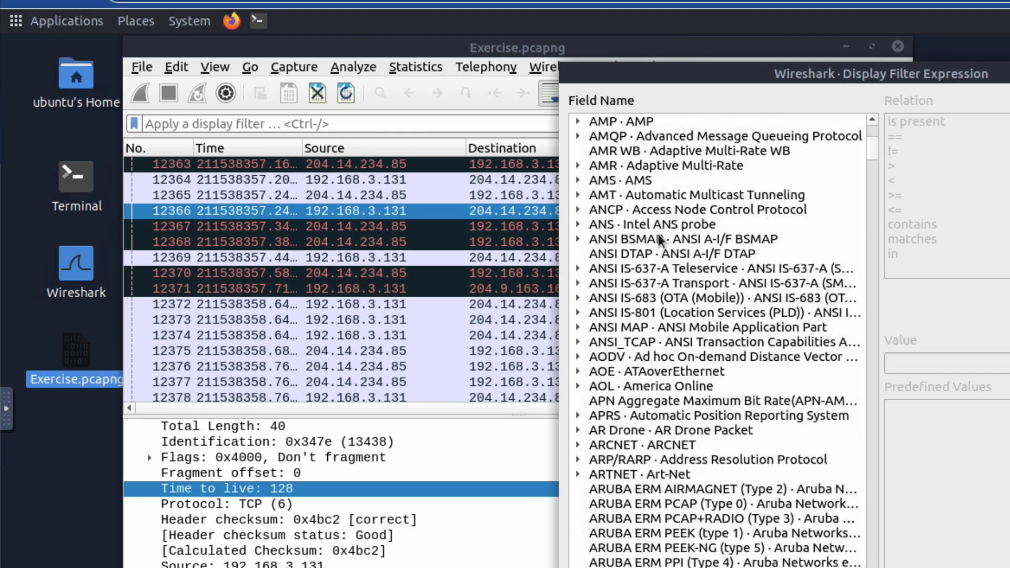
{"action": "scroll", "coordinate": [658, 238], "scroll_direction": "down", "scroll_amount": 20}
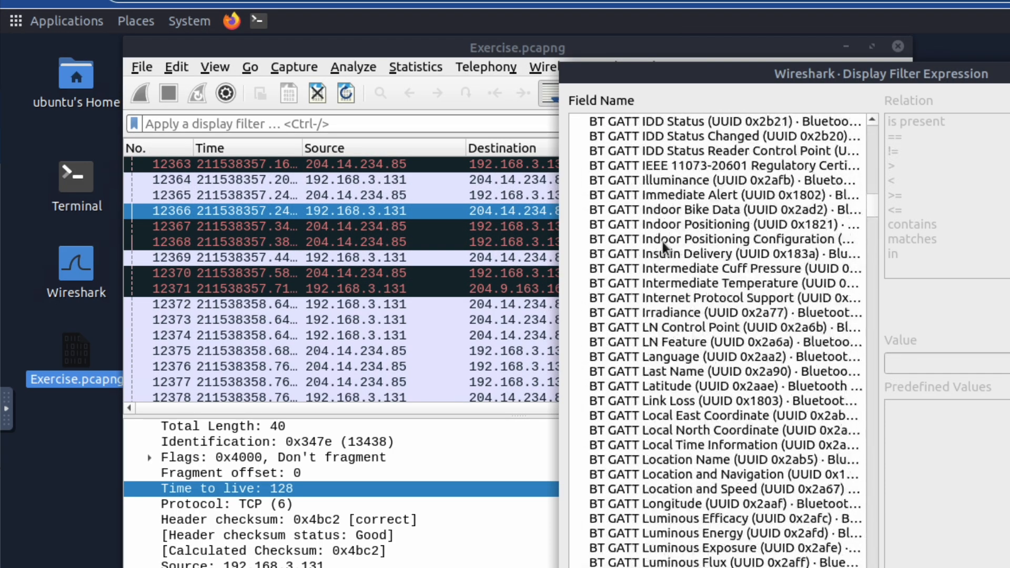
{"action": "scroll", "coordinate": [662, 241], "scroll_direction": "down", "scroll_amount": 20}
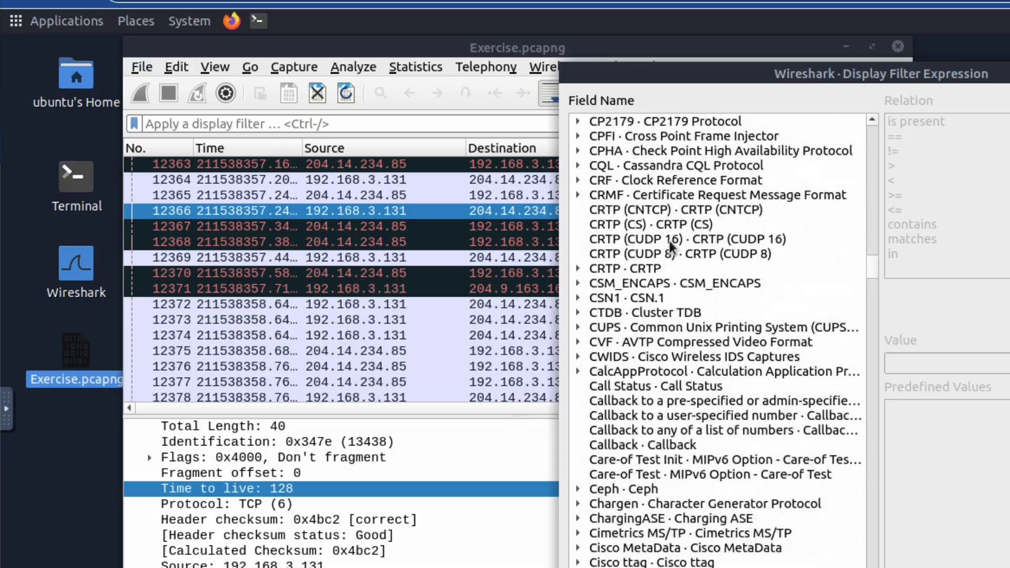
{"action": "scroll", "coordinate": [672, 243], "scroll_direction": "down", "scroll_amount": 20}
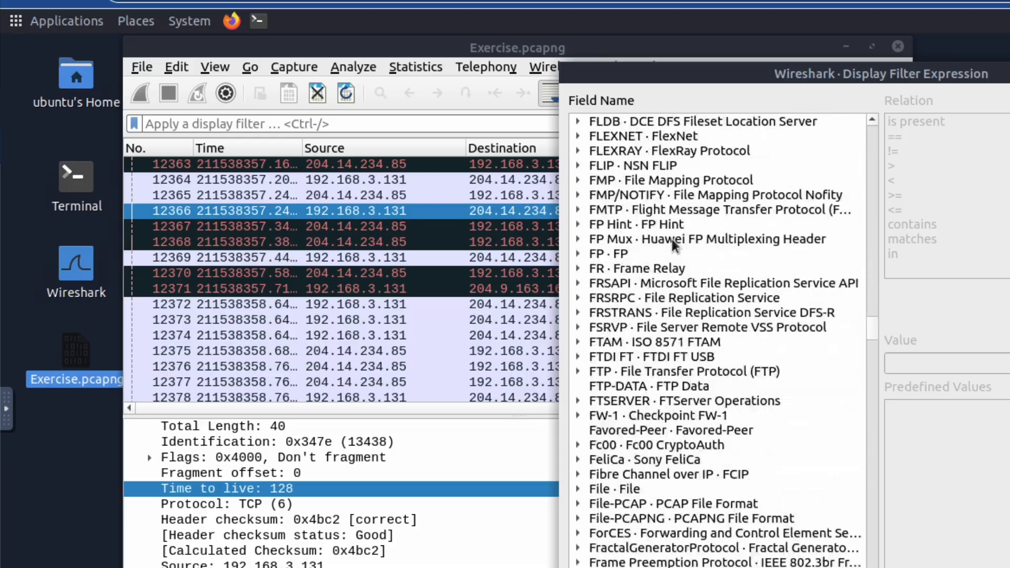
{"action": "scroll", "coordinate": [672, 239], "scroll_direction": "down", "scroll_amount": 20}
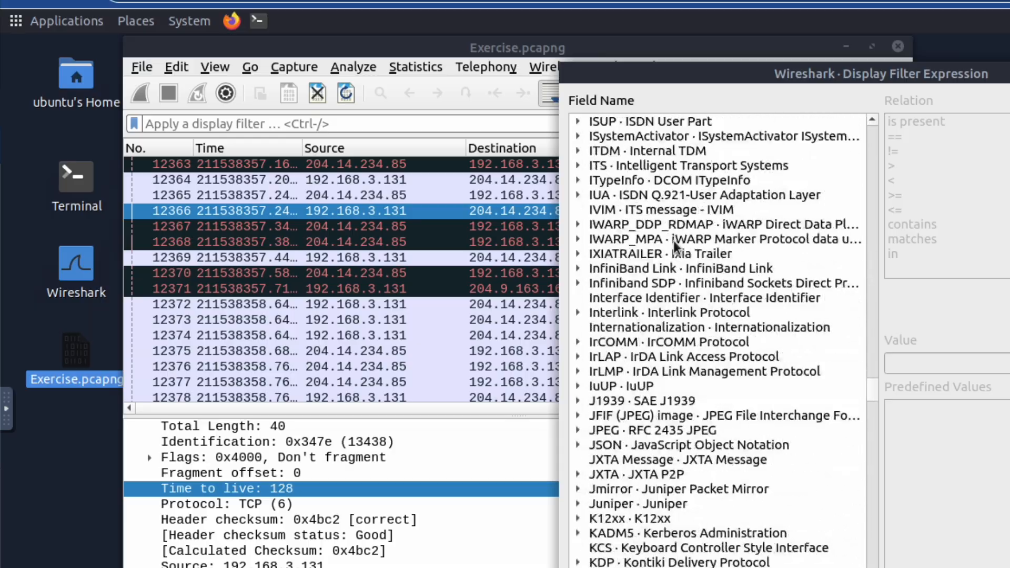
{"action": "scroll", "coordinate": [674, 241], "scroll_direction": "down", "scroll_amount": 10}
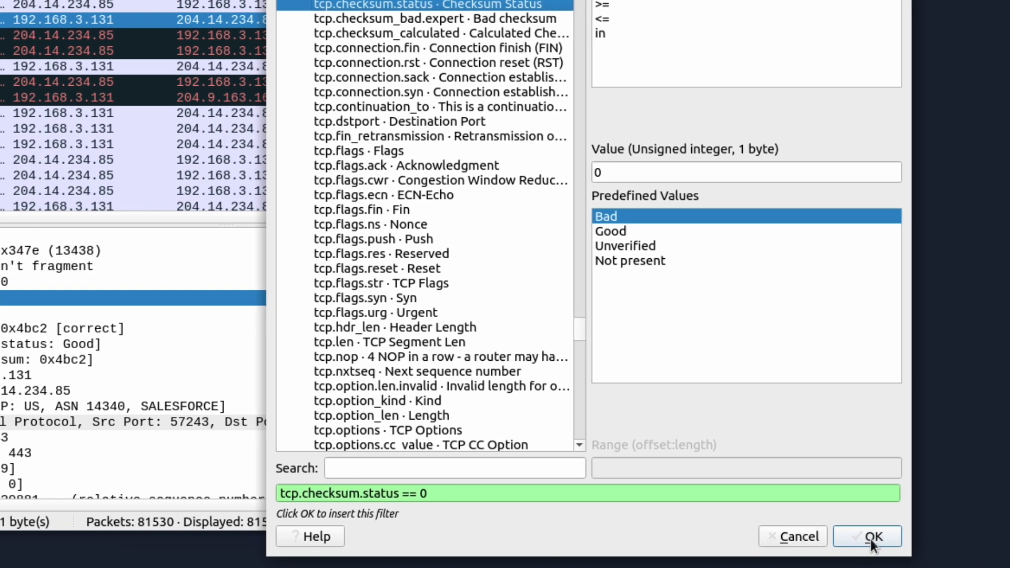
{"action": "left_click", "coordinate": [871, 537]}
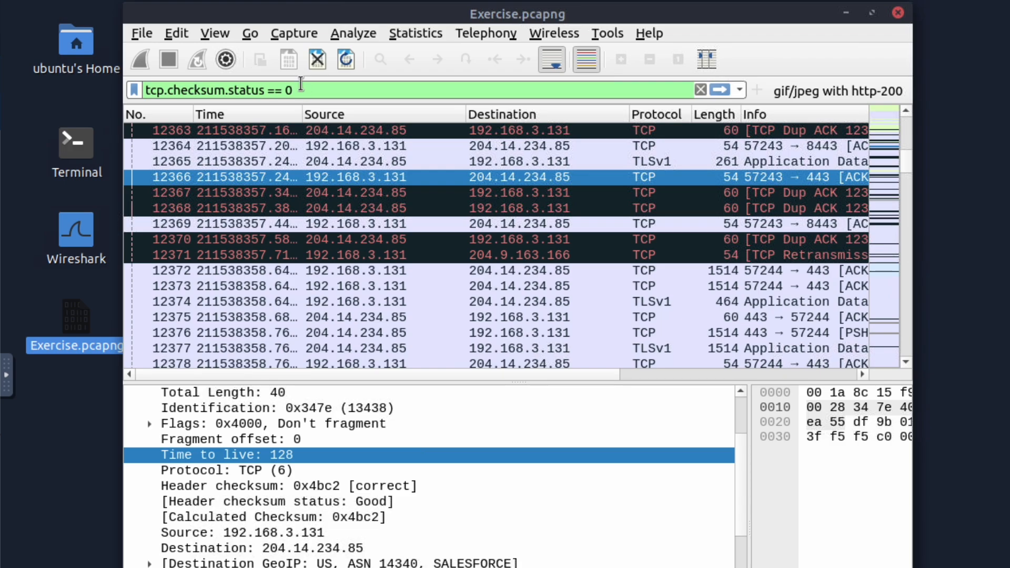
{"action": "key", "text": "Return"}
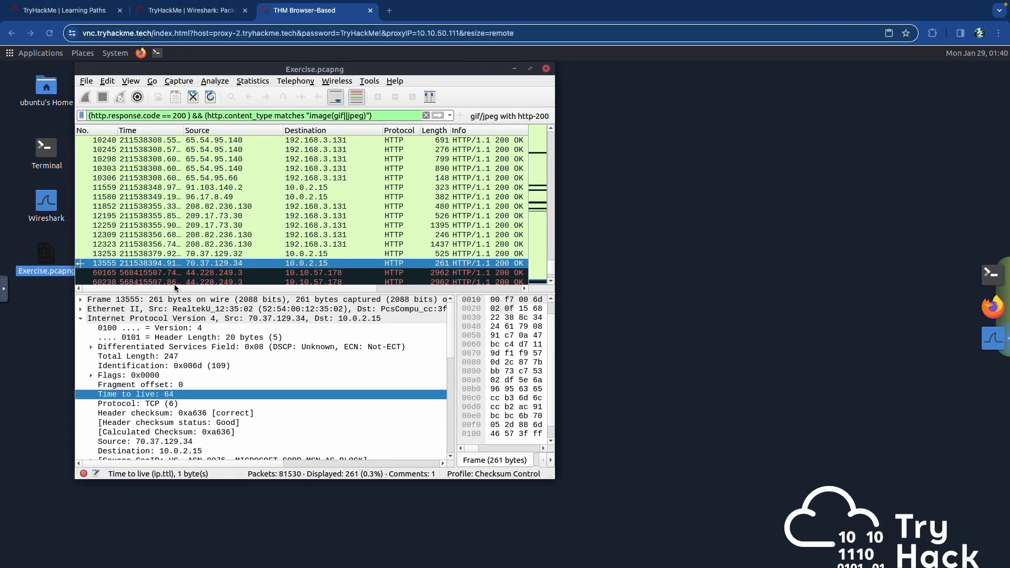
Step: Return to the TryHackMe room page and review Task 6's Advanced Filtering notes on the contains, matches, in and upper filters
{"action": "key", "text": "ctrl+shift+Tab"}
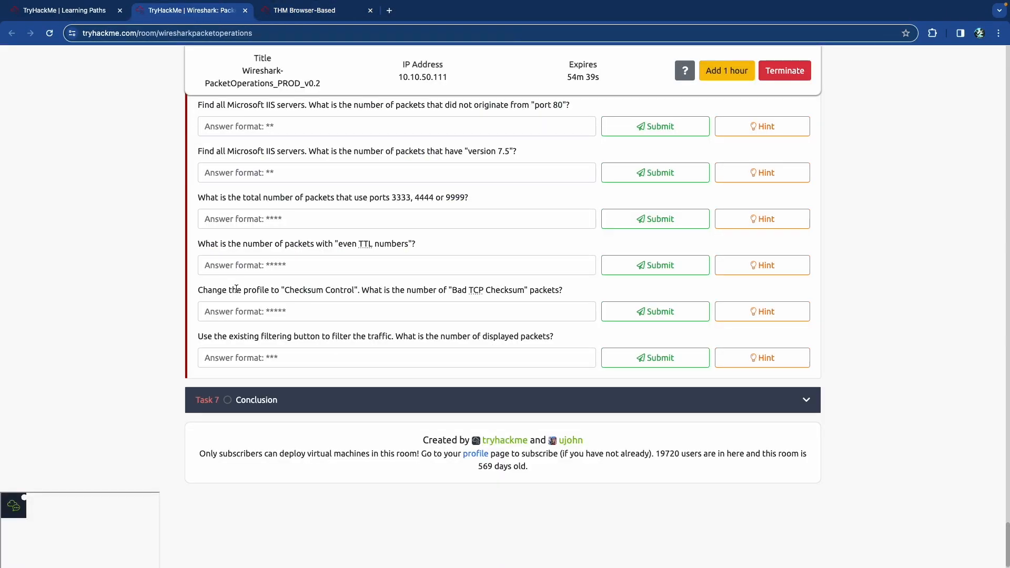
{"action": "key", "text": "super+r"}
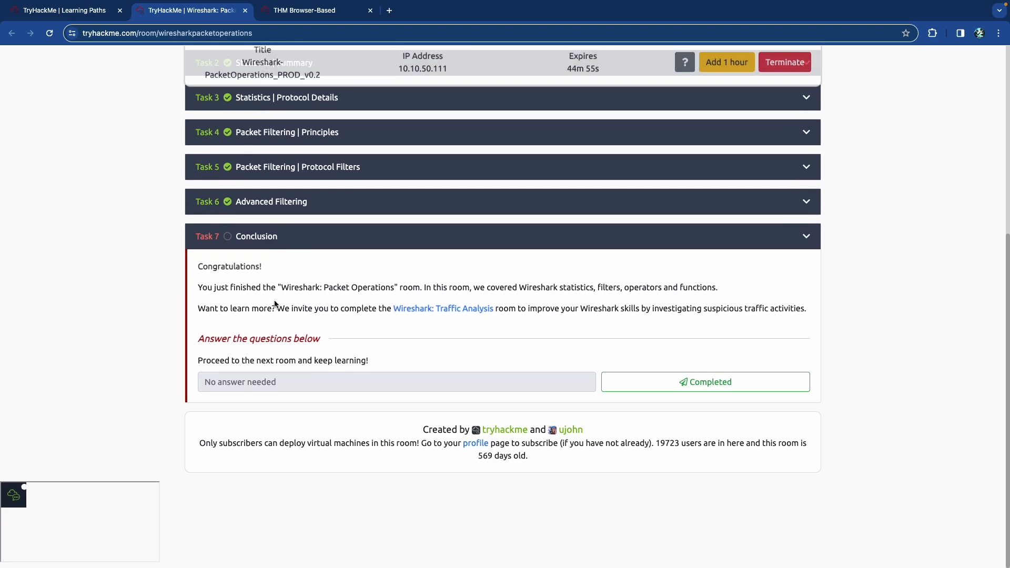
{"action": "left_click", "coordinate": [300, 284]}
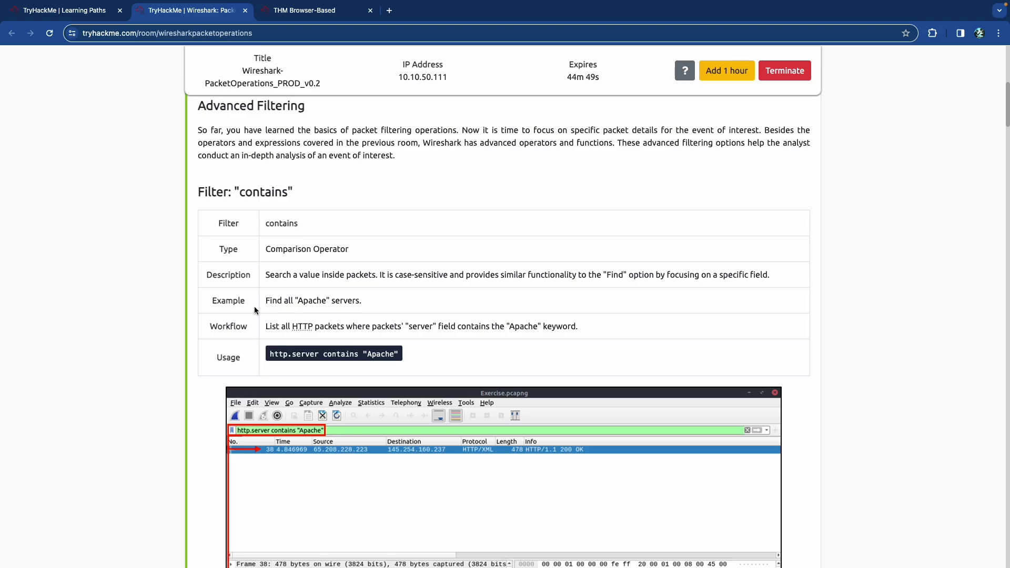
{"action": "scroll", "coordinate": [255, 310], "scroll_direction": "down", "scroll_amount": 12}
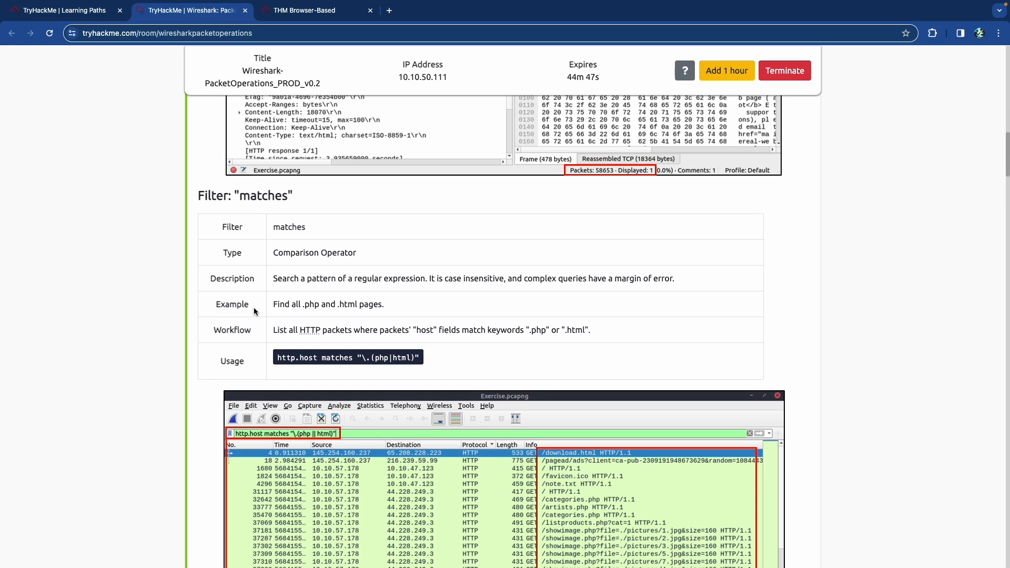
{"action": "scroll", "coordinate": [204, 314], "scroll_direction": "down", "scroll_amount": 10}
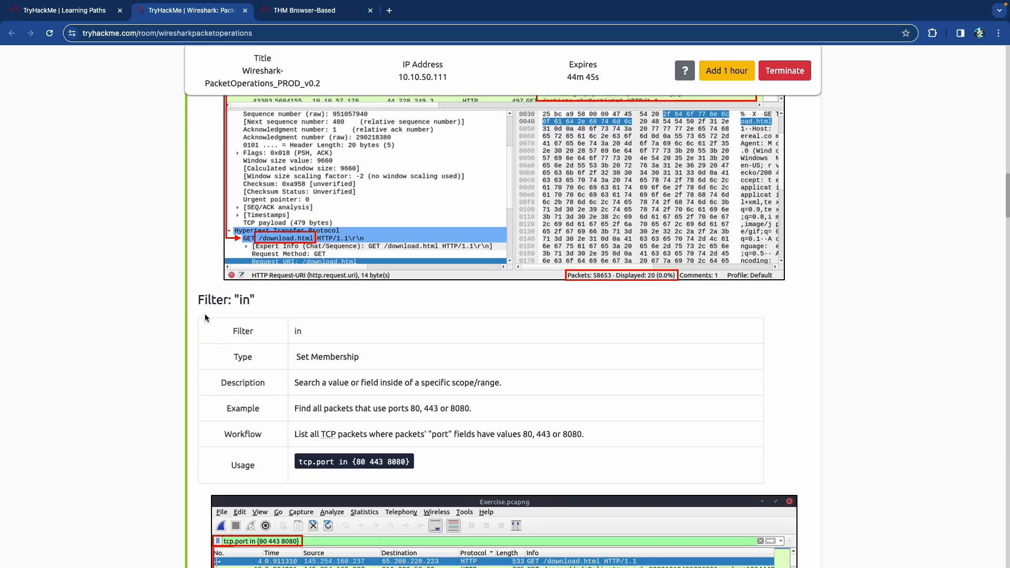
{"action": "scroll", "coordinate": [204, 314], "scroll_direction": "down", "scroll_amount": 15}
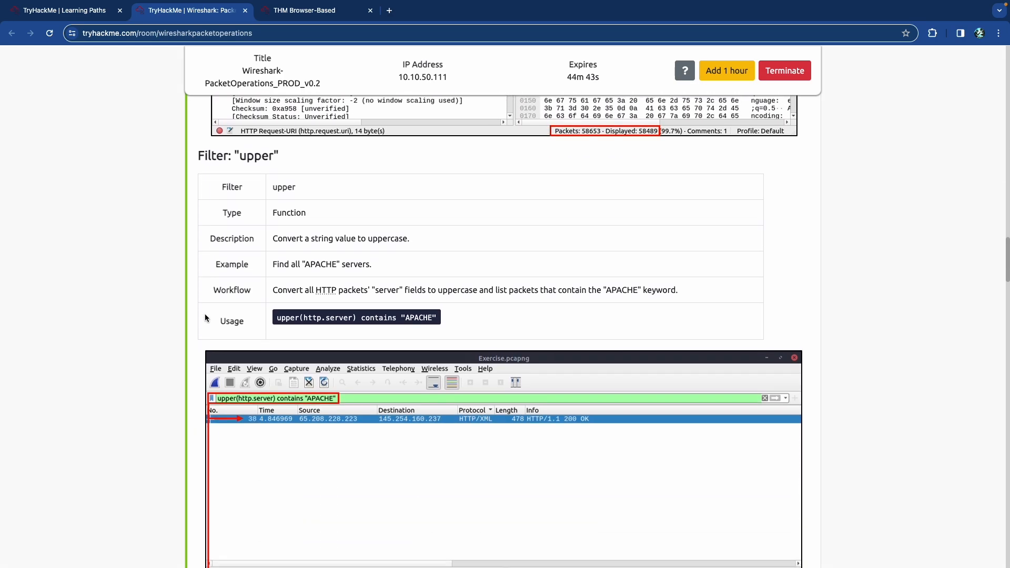
Step: Review the rest of Task 6's notes on the upper, lower and string filters and on bookmarks and filtering buttons
{"action": "scroll", "coordinate": [204, 314], "scroll_direction": "down", "scroll_amount": 4}
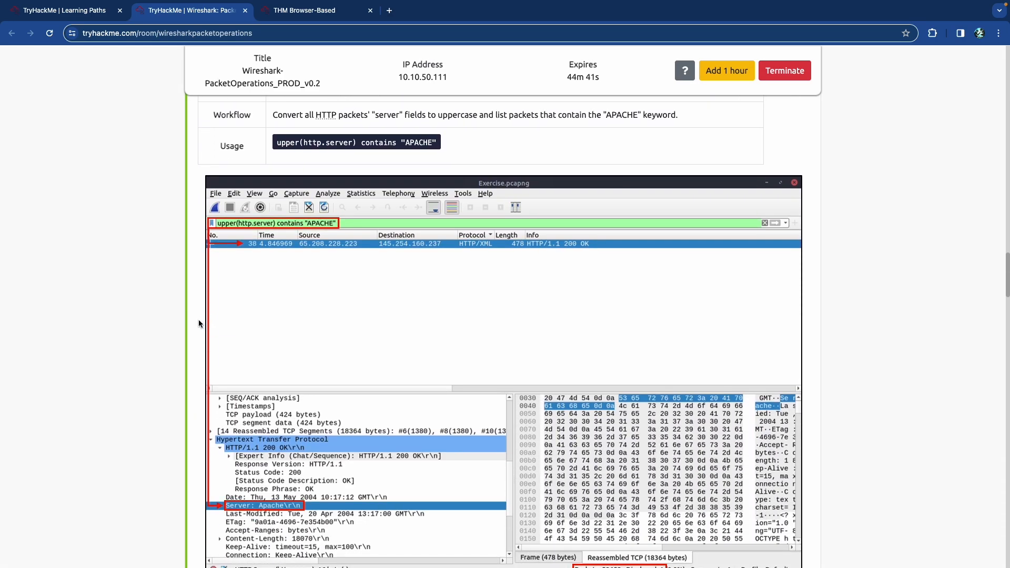
{"action": "scroll", "coordinate": [198, 322], "scroll_direction": "down", "scroll_amount": 12}
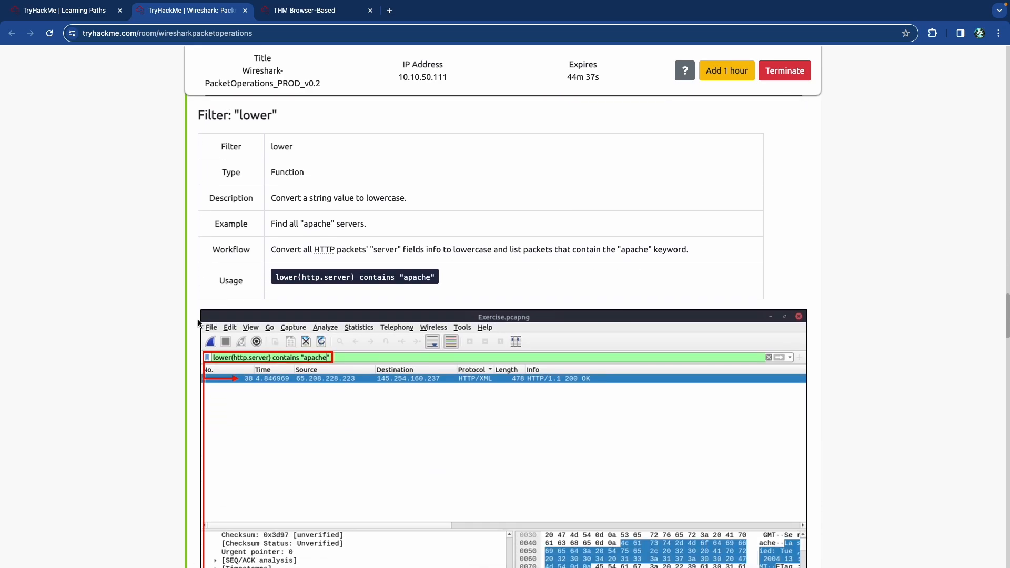
{"action": "scroll", "coordinate": [199, 324], "scroll_direction": "down", "scroll_amount": 10}
{"action": "scroll", "coordinate": [198, 323], "scroll_direction": "down", "scroll_amount": 1}
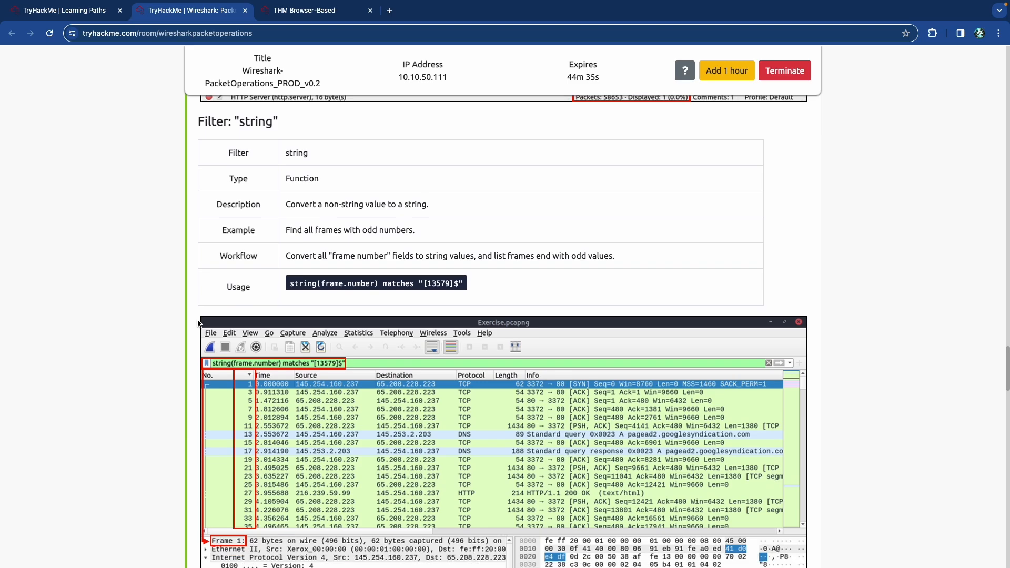
{"action": "scroll", "coordinate": [197, 323], "scroll_direction": "down", "scroll_amount": 20}
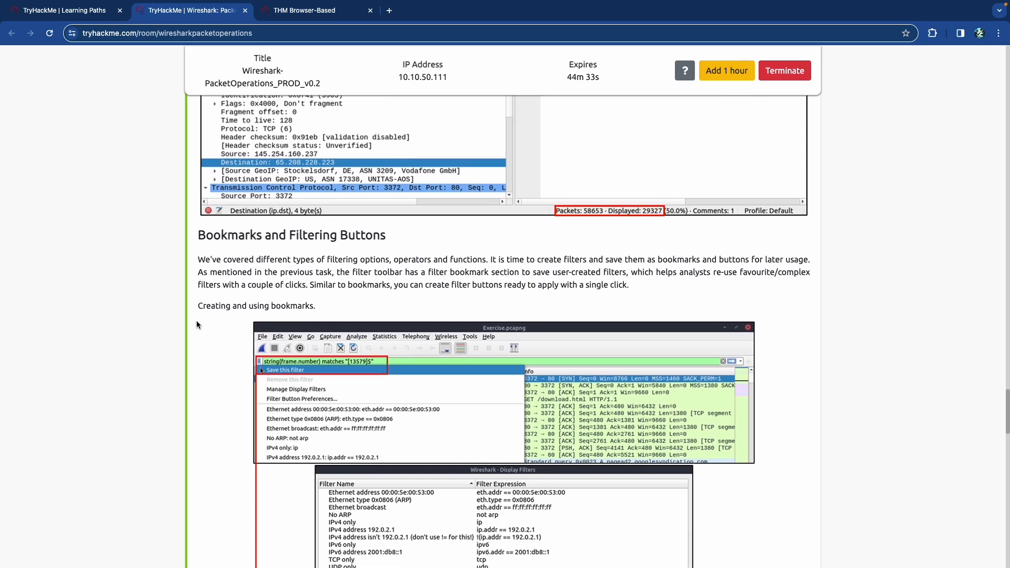
{"action": "scroll", "coordinate": [196, 320], "scroll_direction": "down", "scroll_amount": 20}
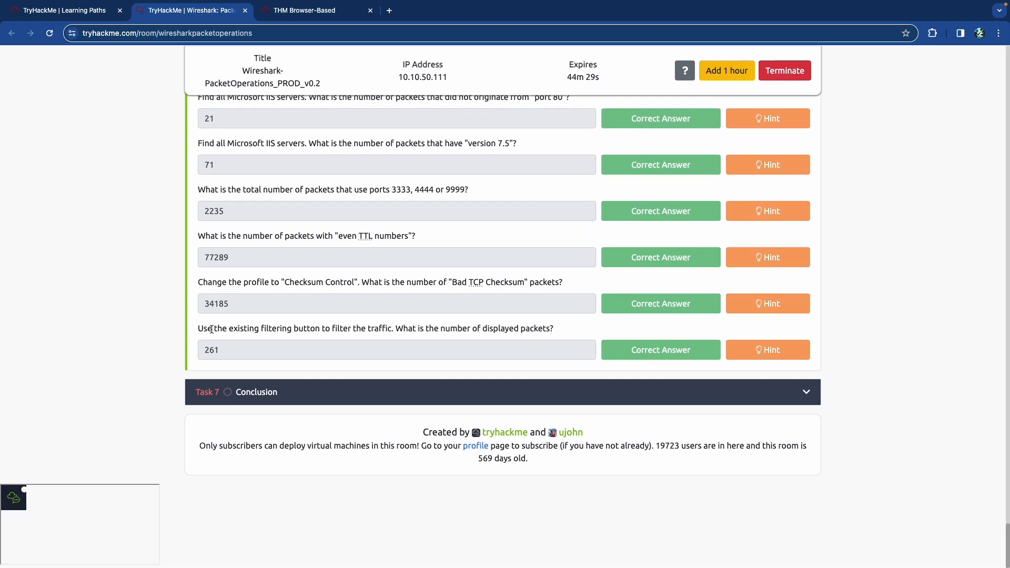
Step: Open Task 7, Conclusion, and read its closing text about the Wireshark: Traffic Analysis room
{"action": "left_click", "coordinate": [273, 403]}
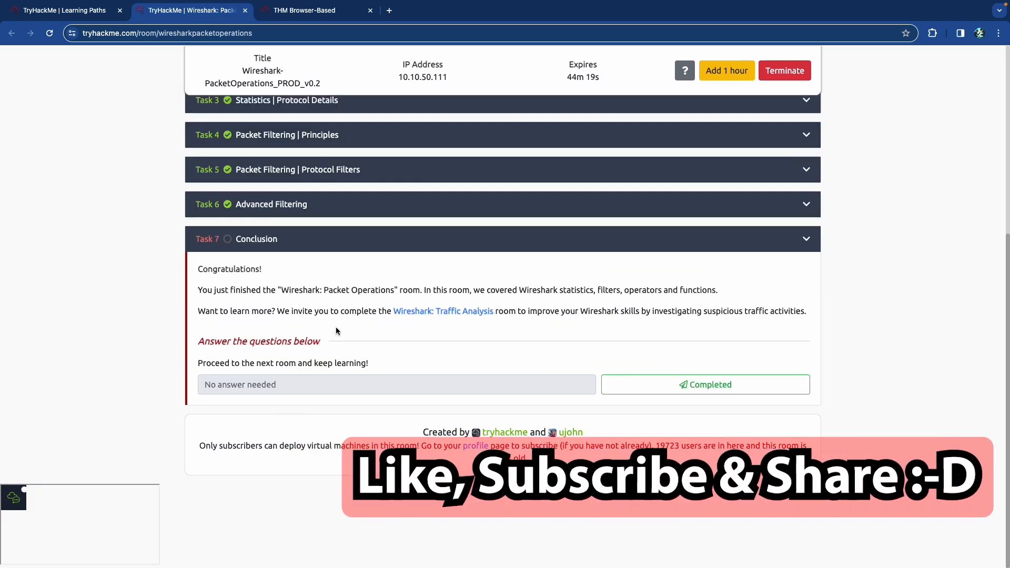
{"action": "scroll", "coordinate": [335, 327], "scroll_direction": "up", "scroll_amount": 5}
{"action": "scroll", "coordinate": [336, 327], "scroll_direction": "left", "scroll_amount": 1}
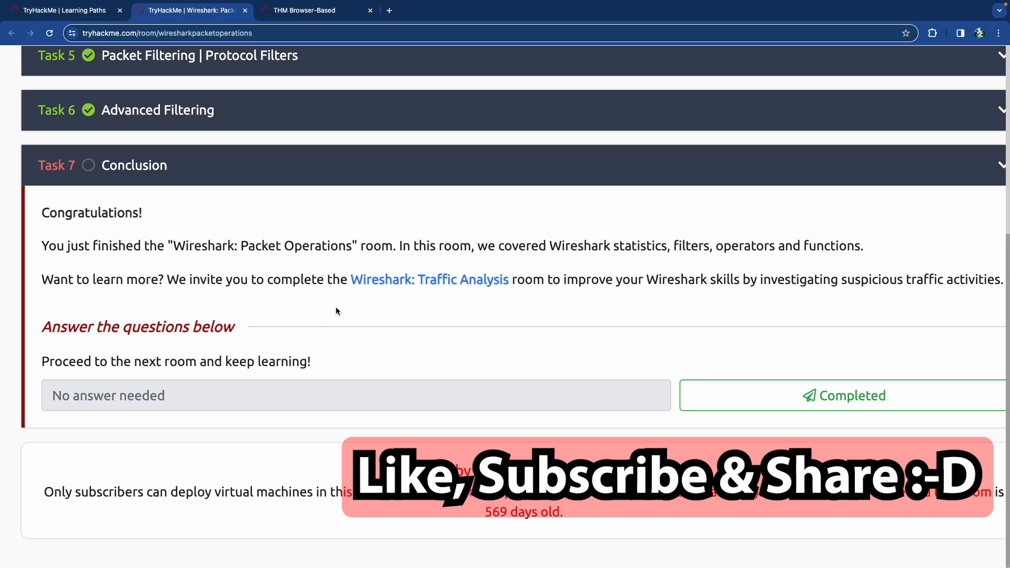
{"action": "scroll", "coordinate": [322, 309], "scroll_direction": "right", "scroll_amount": 1}
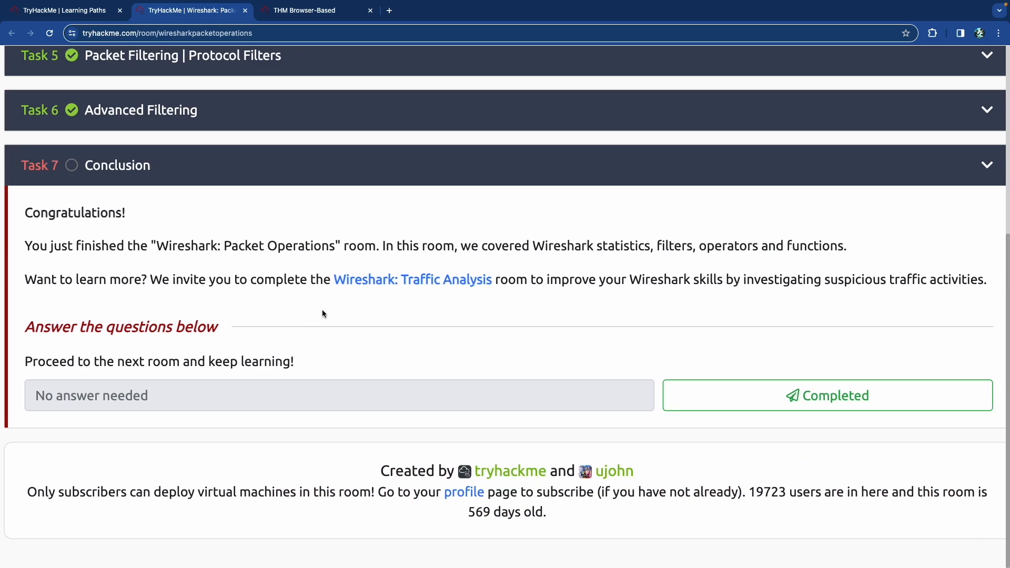
{"action": "scroll", "coordinate": [322, 311], "scroll_direction": "right", "scroll_amount": 1}
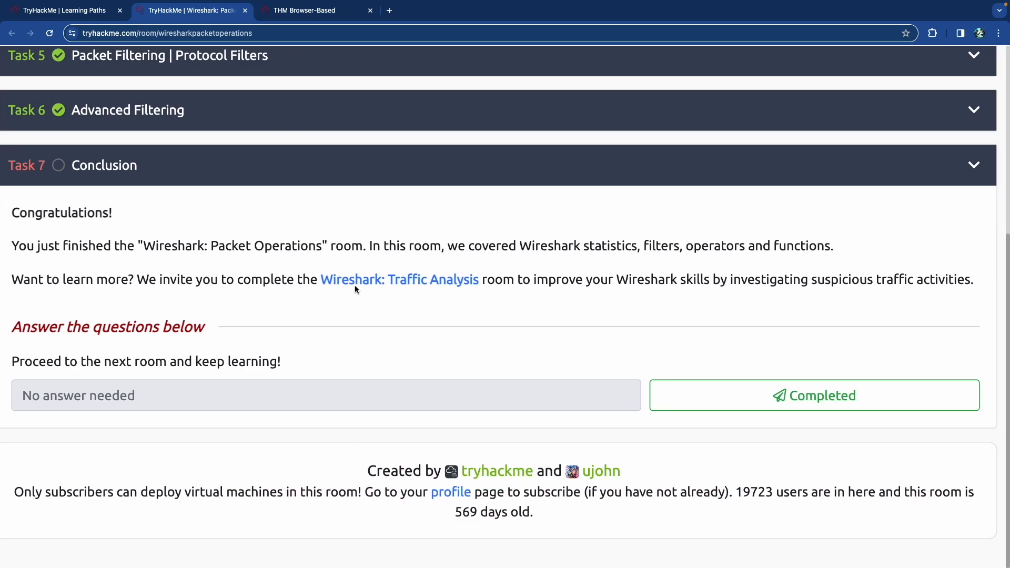
Step: Look over the Wireshark rooms listed on the already open Learning Paths page, including Packet Operations and Traffic Analysis
{"action": "key", "text": "ctrl+shift+Tab"}
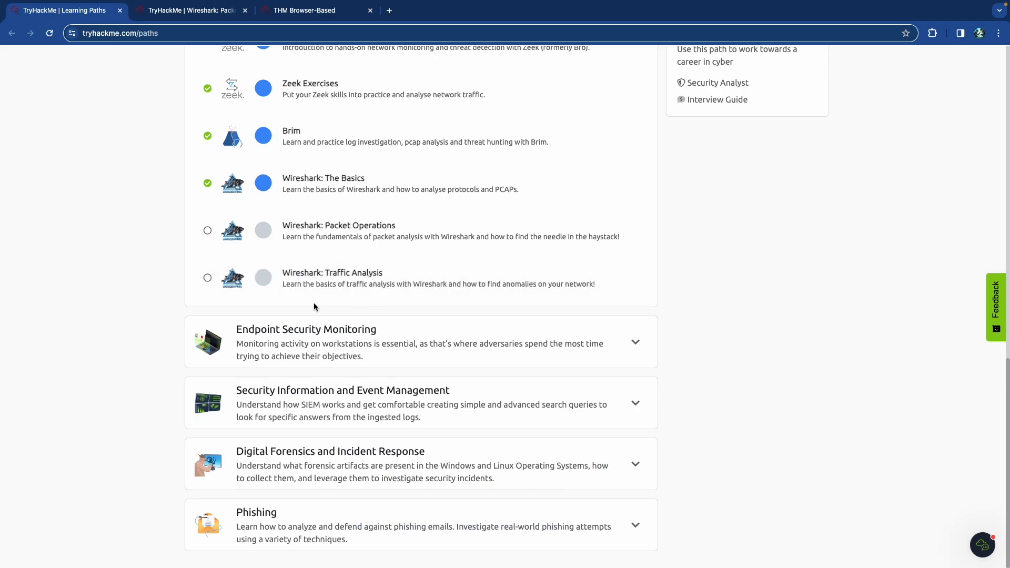
{"action": "scroll", "coordinate": [312, 282], "scroll_direction": "up", "scroll_amount": 5}
{"action": "scroll", "coordinate": [306, 285], "scroll_direction": "left", "scroll_amount": 2}
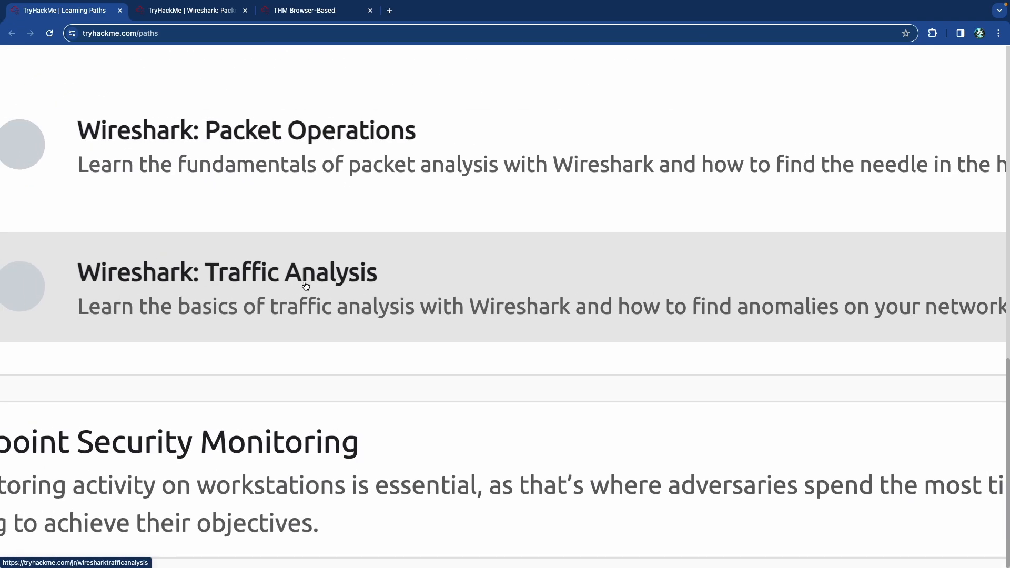
{"action": "scroll", "coordinate": [303, 286], "scroll_direction": "down", "scroll_amount": 5}
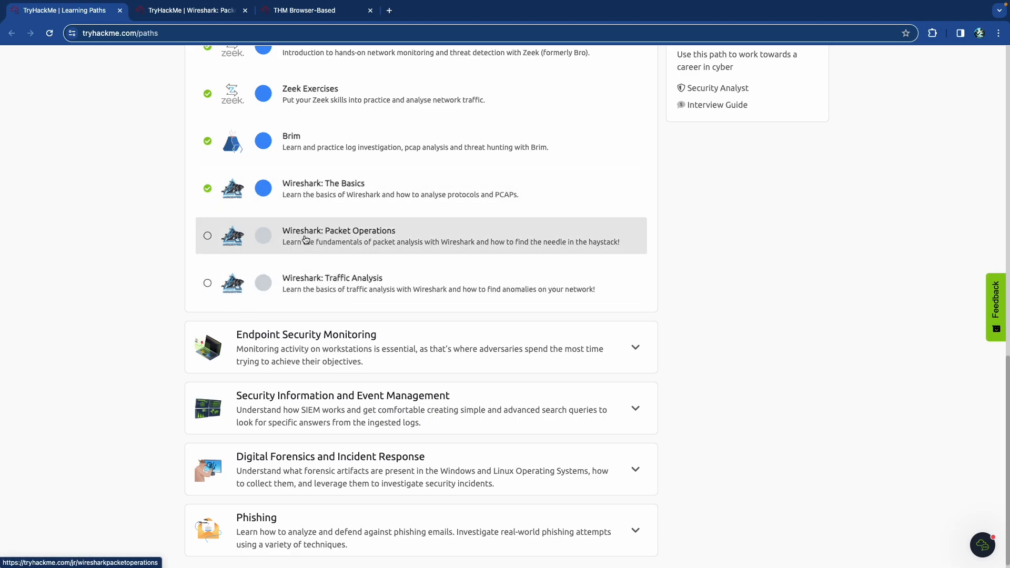
{"action": "scroll", "coordinate": [296, 198], "scroll_direction": "up", "scroll_amount": 5}
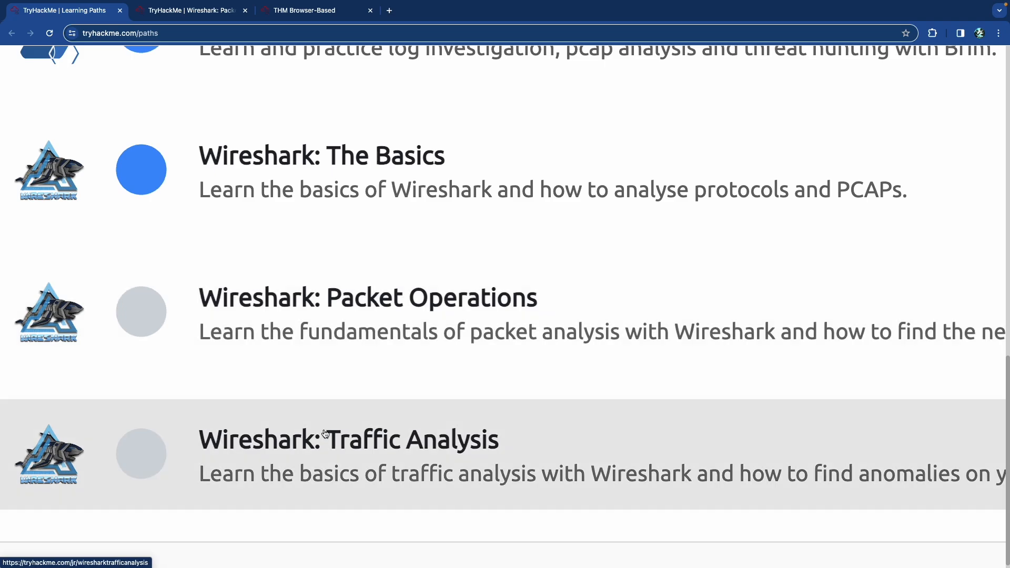
{"action": "scroll", "coordinate": [323, 431], "scroll_direction": "down", "scroll_amount": 5}
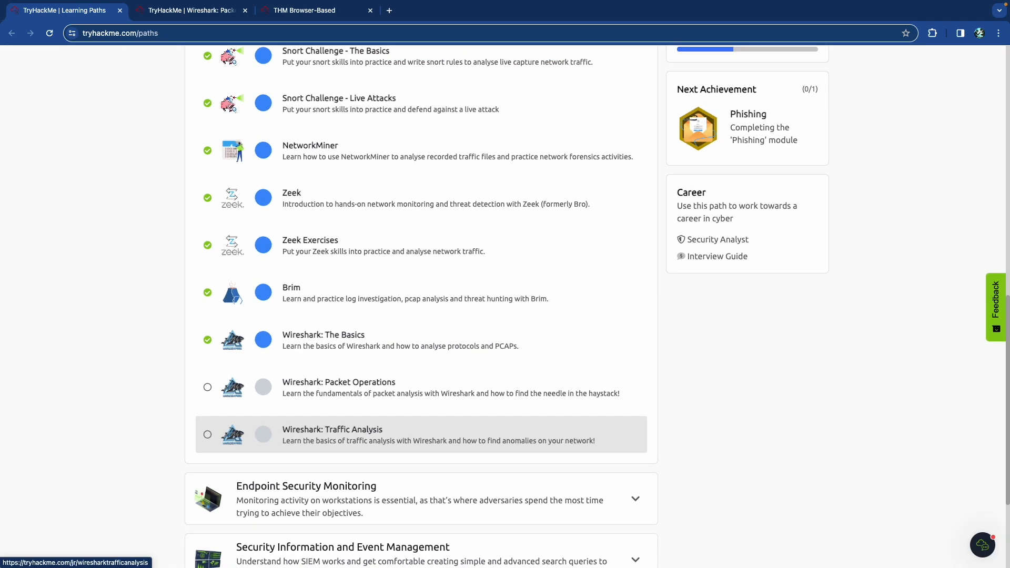
Step: Return to the Packet Operations room, mark Task 7 as completed, and open the LinkedIn share page from the completion dialog
{"action": "key", "text": "ctrl+Tab"}
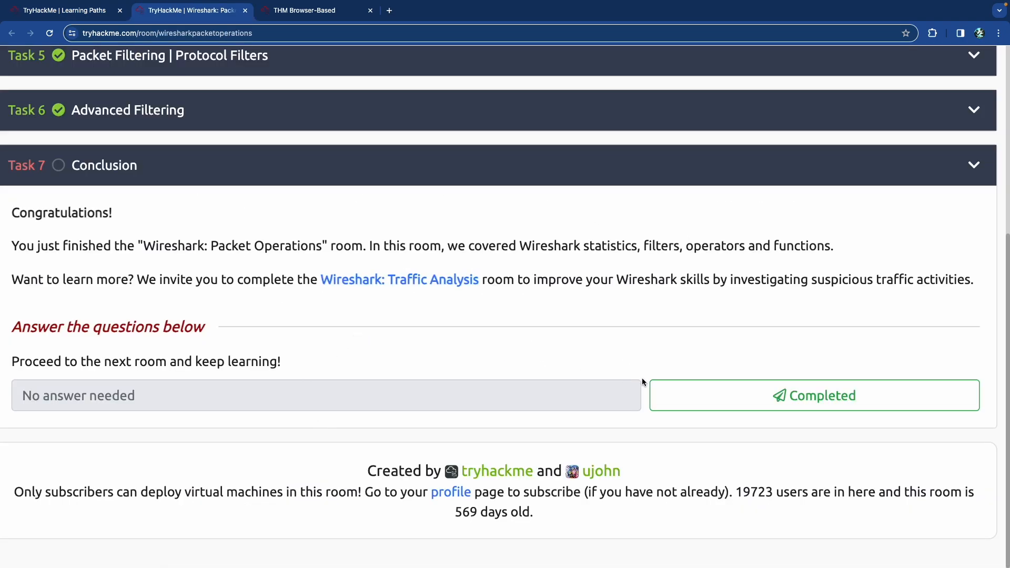
{"action": "left_click", "coordinate": [700, 395]}
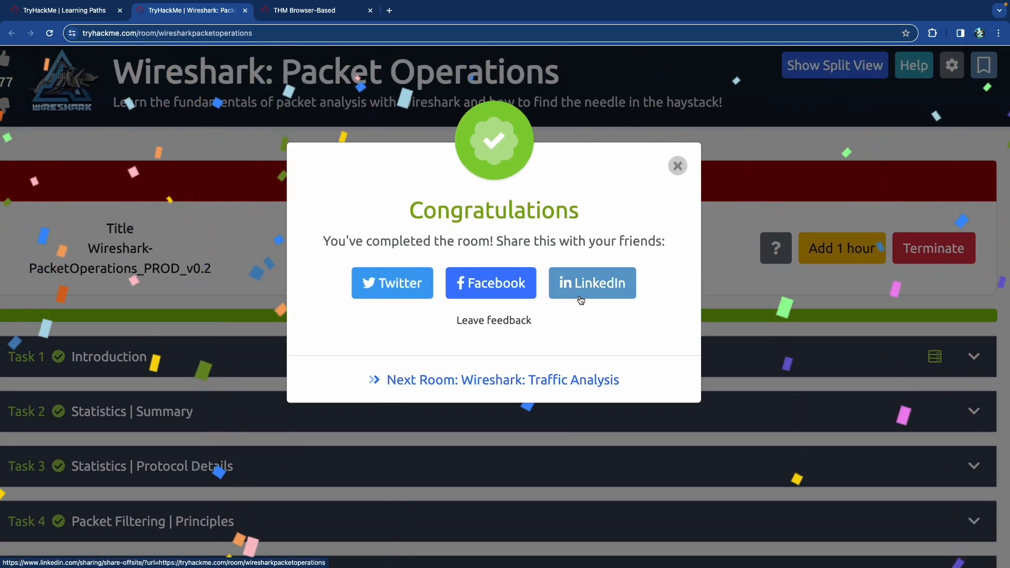
{"action": "left_click", "coordinate": [581, 301]}
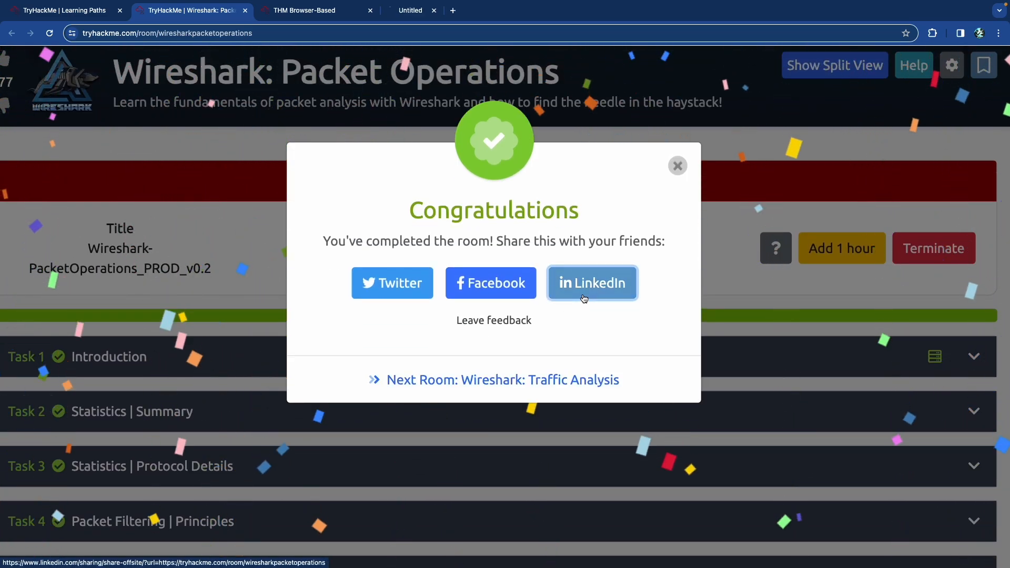
{"action": "left_click", "coordinate": [676, 166]}
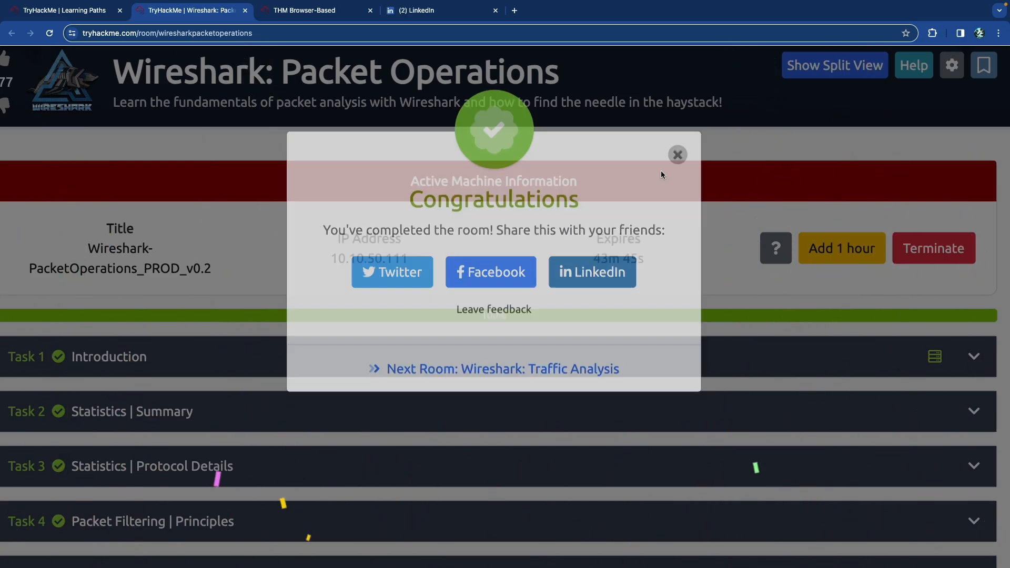
Step: Restore the room page to its normal zoom and collapse the Task 7 Conclusion section
{"action": "key", "text": "super+minus"}
{"action": "key", "text": "super+minus"}
{"action": "scroll", "coordinate": [241, 276], "scroll_direction": "down", "scroll_amount": 5}
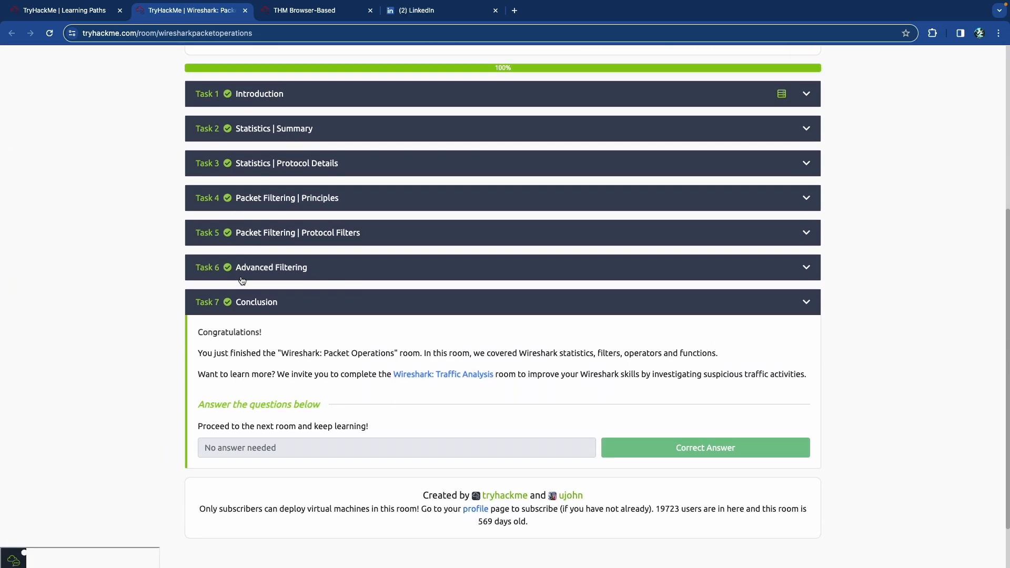
{"action": "scroll", "coordinate": [241, 278], "scroll_direction": "down", "scroll_amount": 1}
{"action": "left_click", "coordinate": [299, 245]}
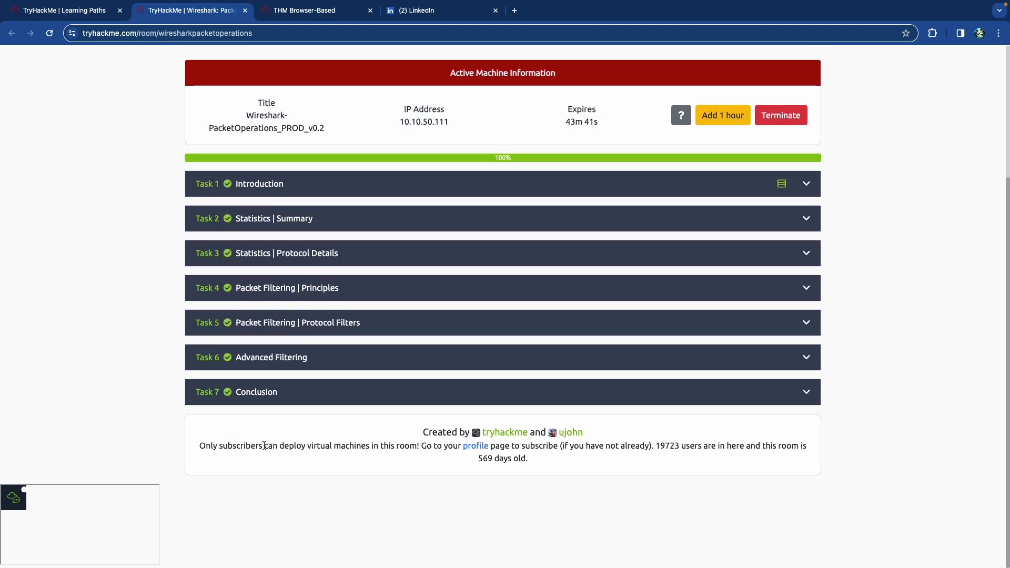
{"action": "scroll", "coordinate": [264, 445], "scroll_direction": "up", "scroll_amount": 5}
{"action": "left_click_drag", "start_coordinate": [31, 368], "coordinate": [365, 369]}
{"action": "left_click", "coordinate": [313, 371]}
{"action": "scroll", "coordinate": [314, 370], "scroll_direction": "left", "scroll_amount": 3}
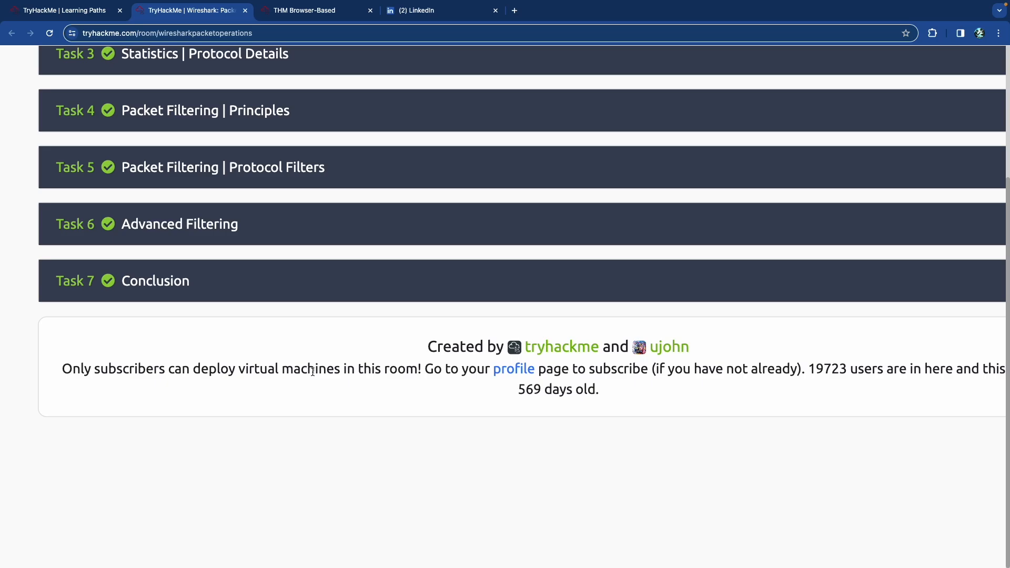
{"action": "scroll", "coordinate": [313, 373], "scroll_direction": "down", "scroll_amount": 5}
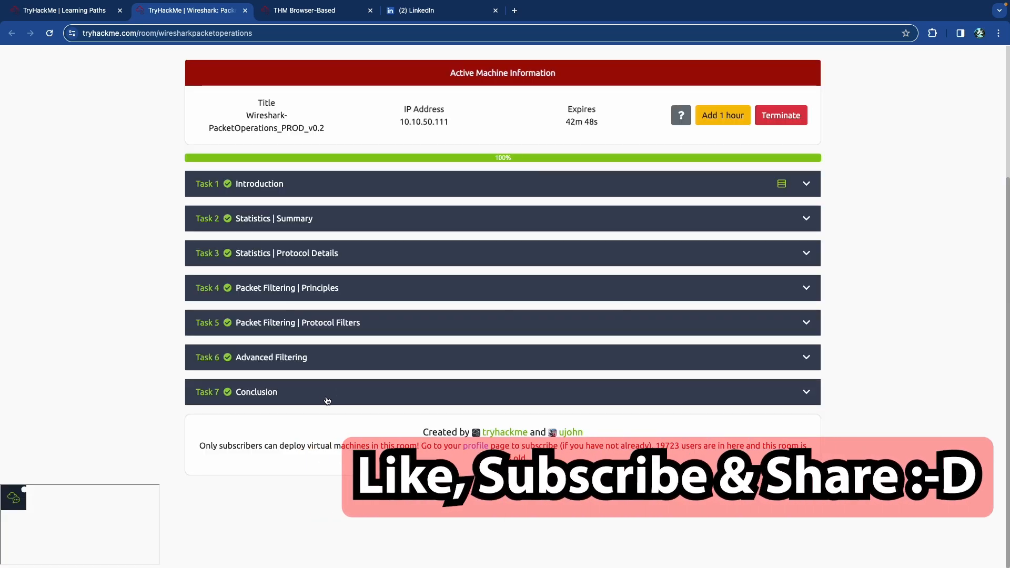
Step: Review the SOC Level 1 learning path page, from its Wireshark rooms up to the path introduction
{"action": "key", "text": "ctrl+shift+Tab"}
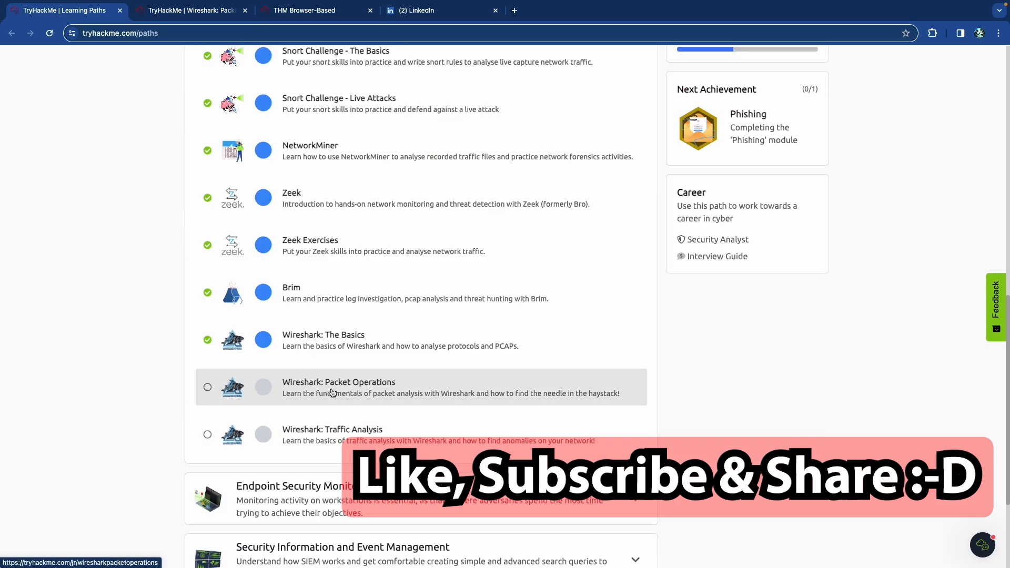
{"action": "scroll", "coordinate": [332, 393], "scroll_direction": "up", "scroll_amount": 5}
{"action": "scroll", "coordinate": [332, 393], "scroll_direction": "left", "scroll_amount": 5}
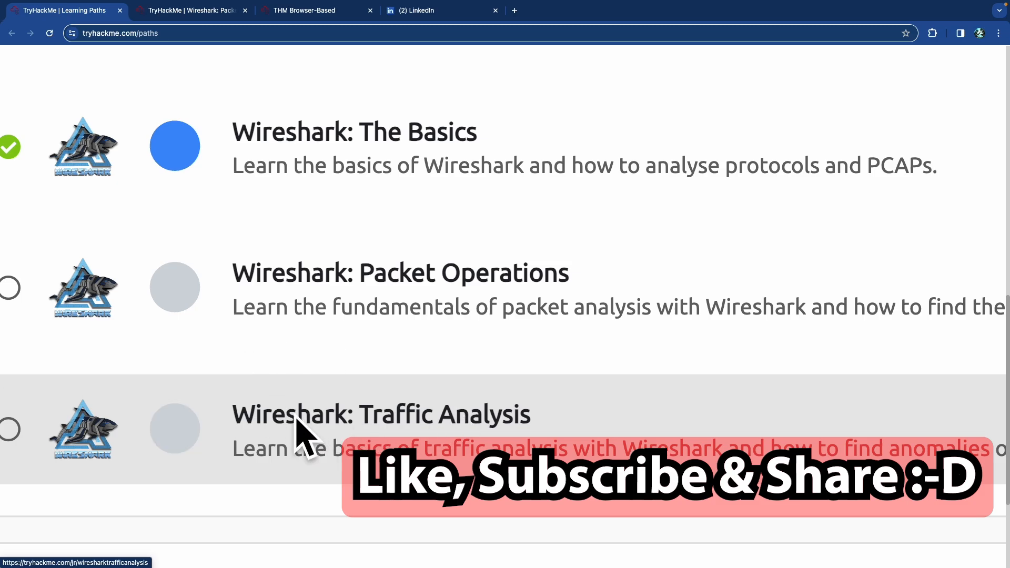
{"action": "scroll", "coordinate": [348, 417], "scroll_direction": "down", "scroll_amount": 5}
{"action": "scroll", "coordinate": [389, 405], "scroll_direction": "up", "scroll_amount": 15}
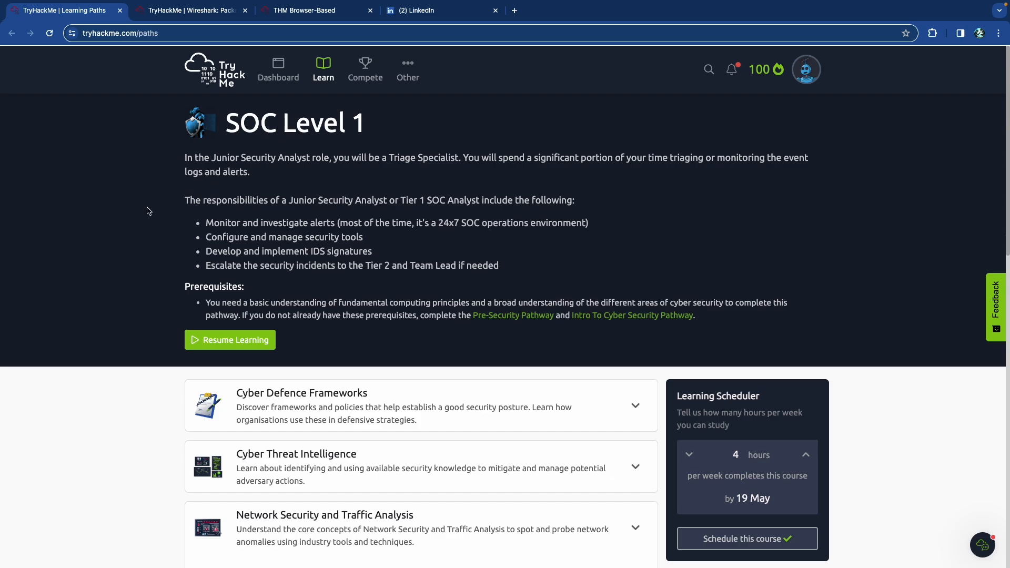
{"action": "key", "text": "ctrl+Tab"}
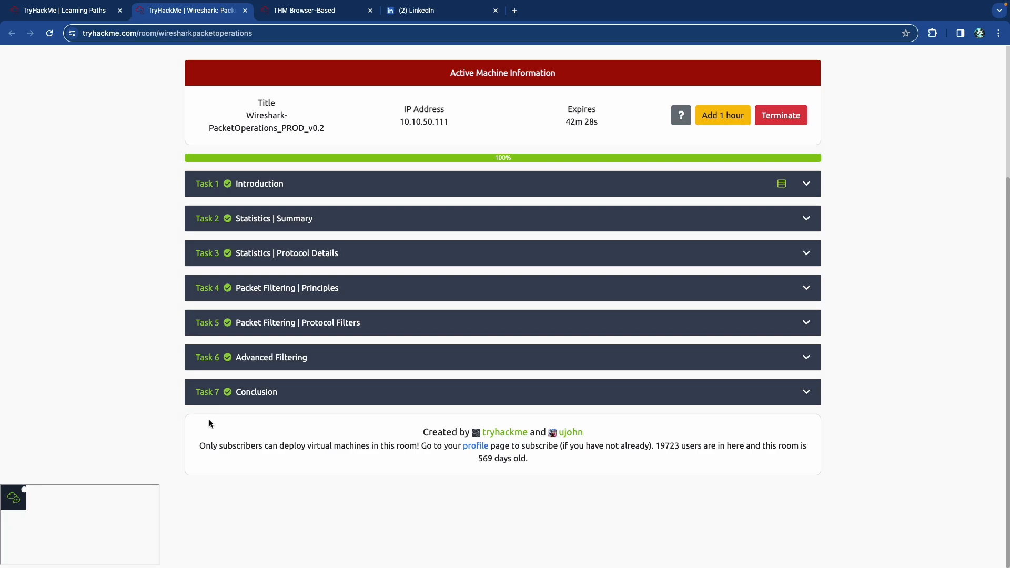
{"action": "left_click_drag", "start_coordinate": [277, 446], "coordinate": [334, 447]}
{"action": "left_click", "coordinate": [329, 447]}
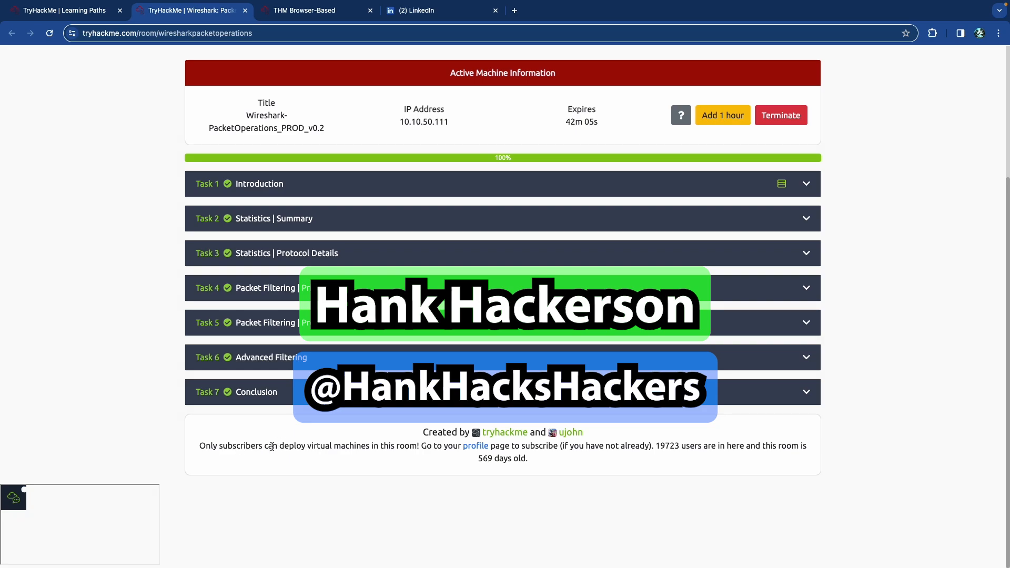
{"action": "double_click", "coordinate": [269, 446]}
{"action": "double_click", "coordinate": [251, 447]}
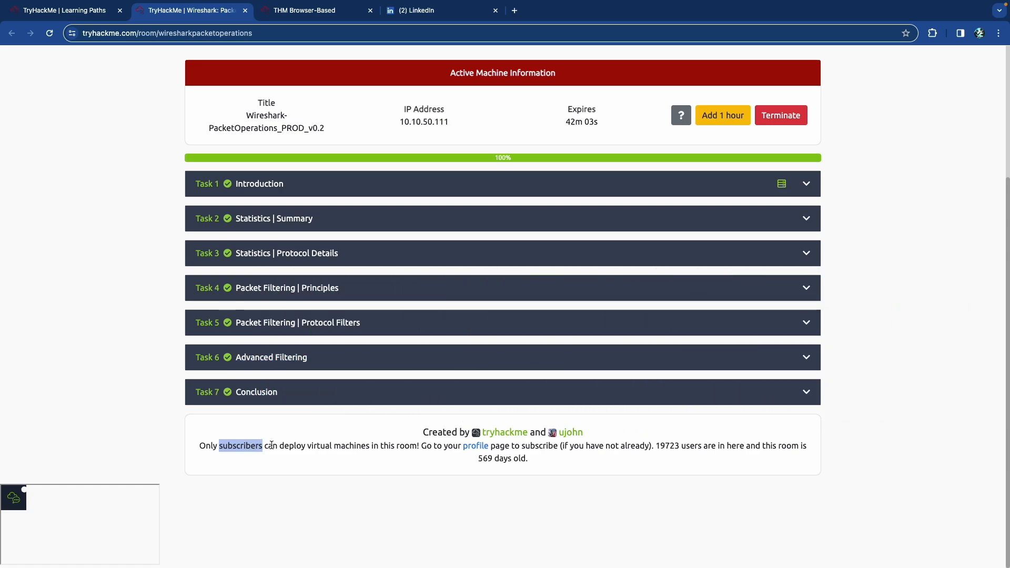
{"action": "left_click", "coordinate": [270, 445]}
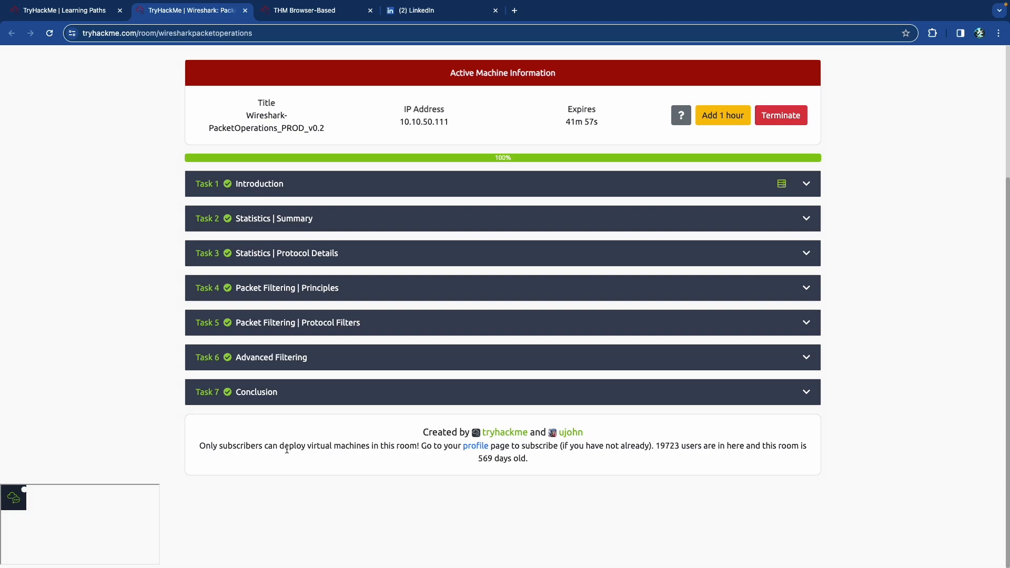
{"action": "mouse_move", "coordinate": [624, 5]}
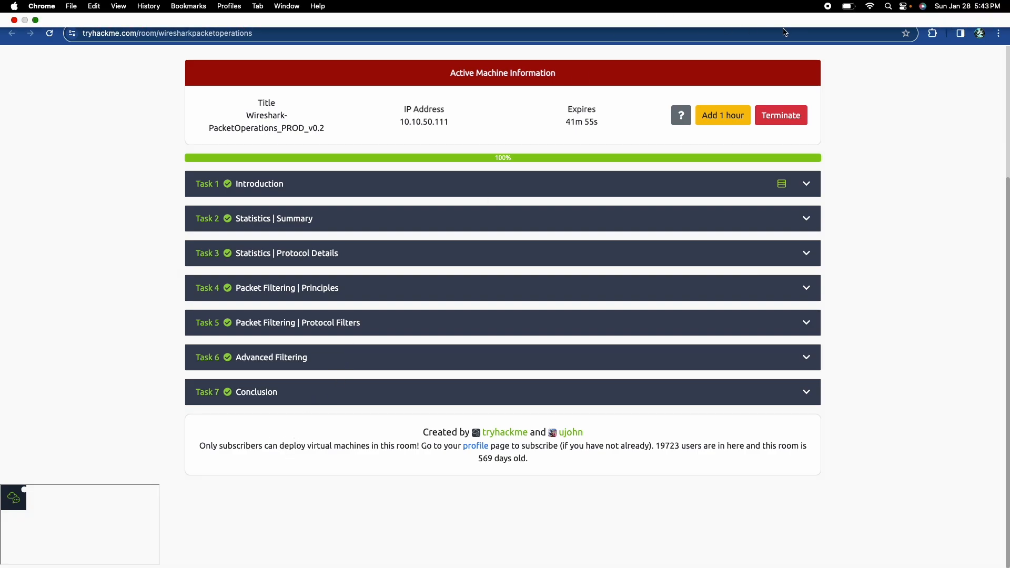